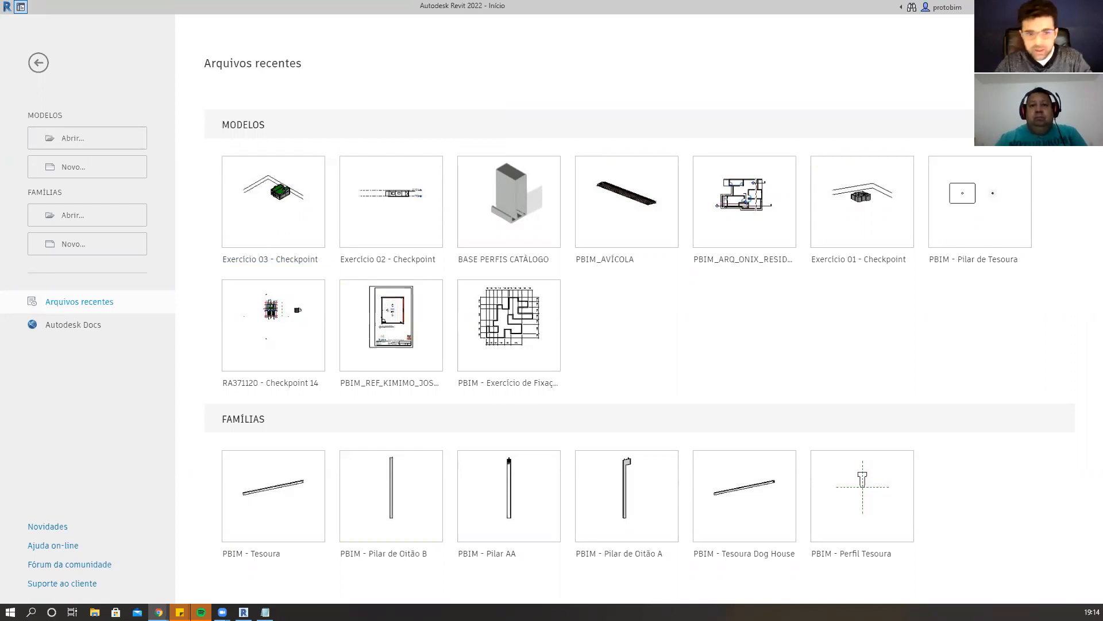
Switch to the browser and open the Atividades page of the ProtoBIM - RA420521 class in Google Classroom.
{"action": "key", "text": "alt+Tab"}
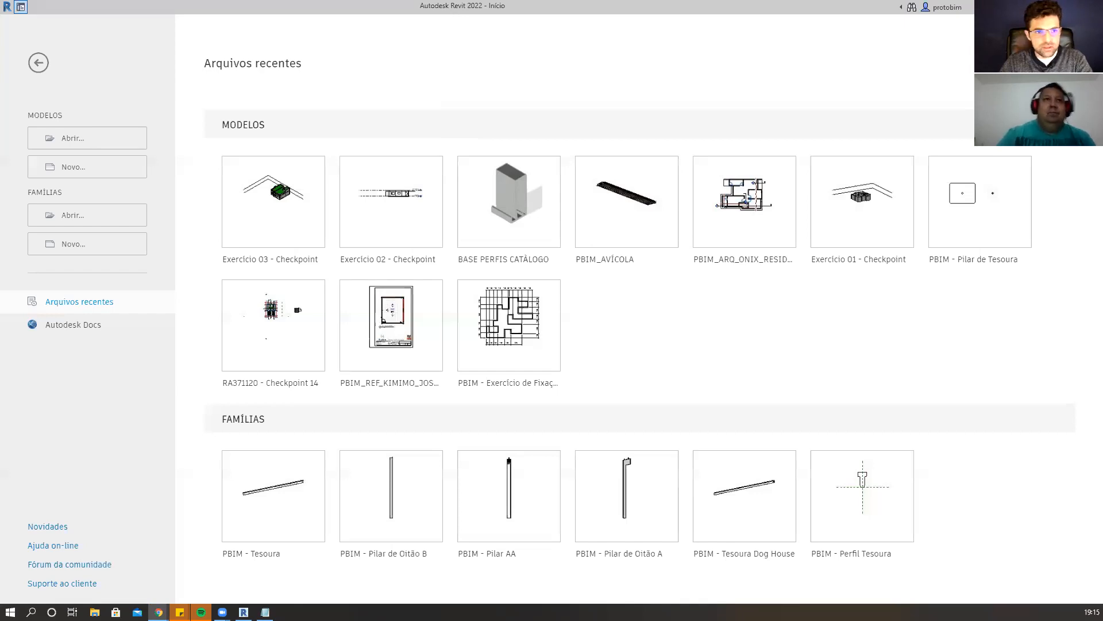
{"action": "key", "text": "alt+Tab"}
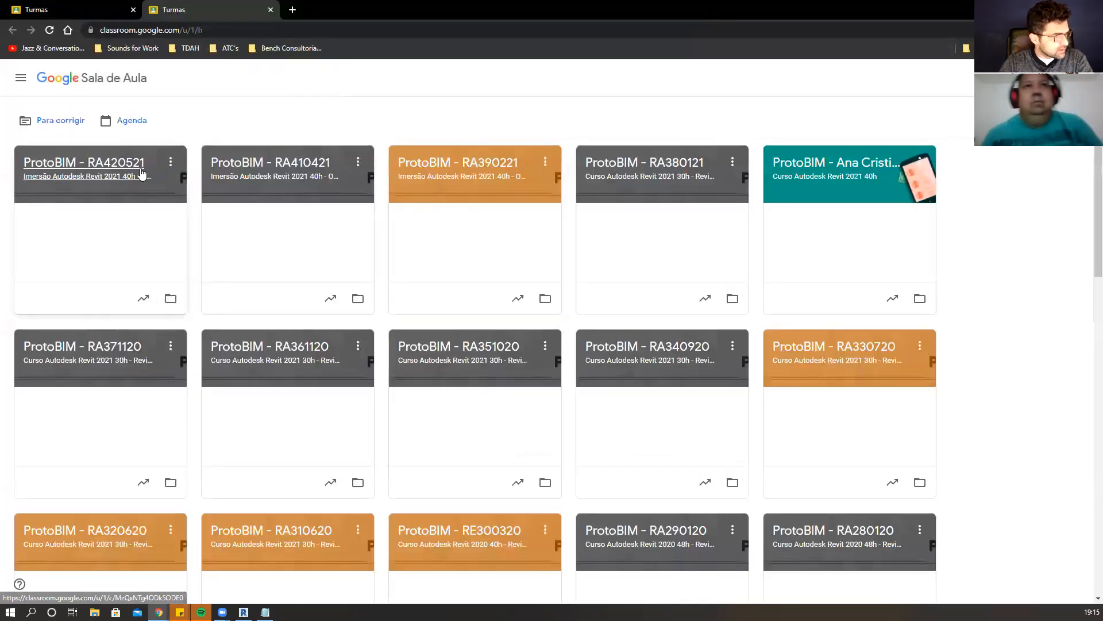
{"action": "left_click", "coordinate": [143, 173]}
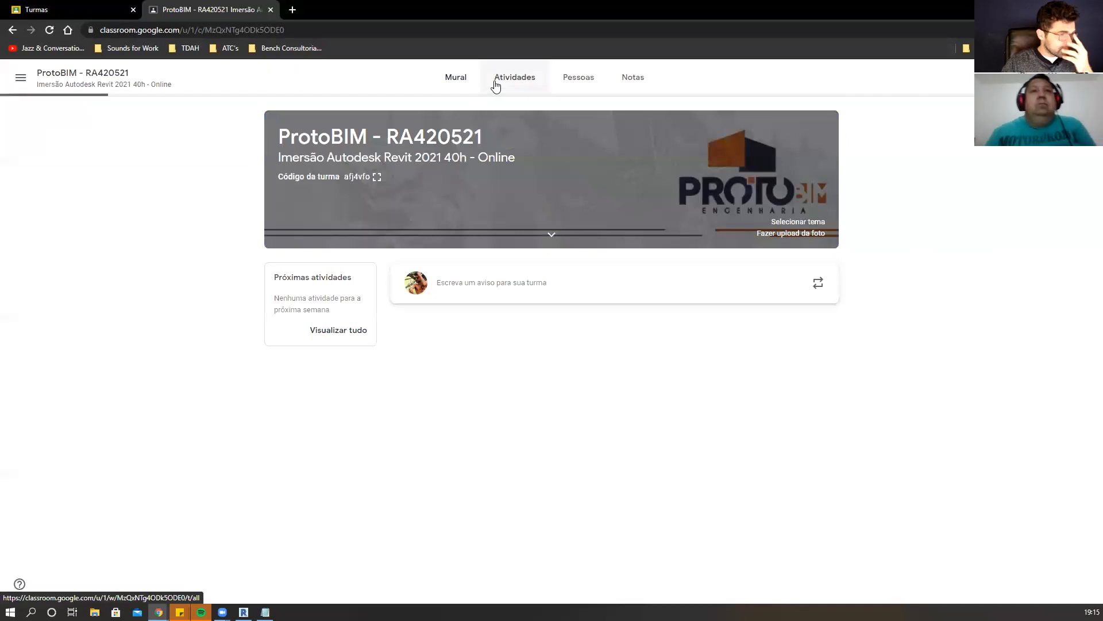
{"action": "left_click", "coordinate": [499, 81]}
{"action": "scroll", "coordinate": [537, 204], "scroll_direction": "down", "scroll_amount": 7}
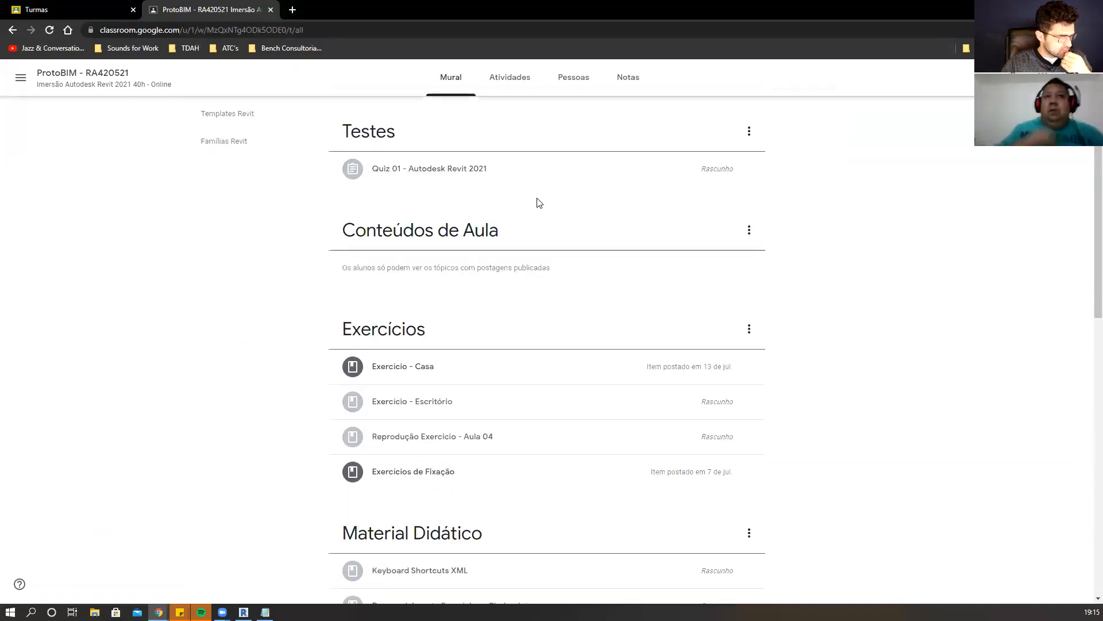
{"action": "scroll", "coordinate": [540, 203], "scroll_direction": "down", "scroll_amount": 4}
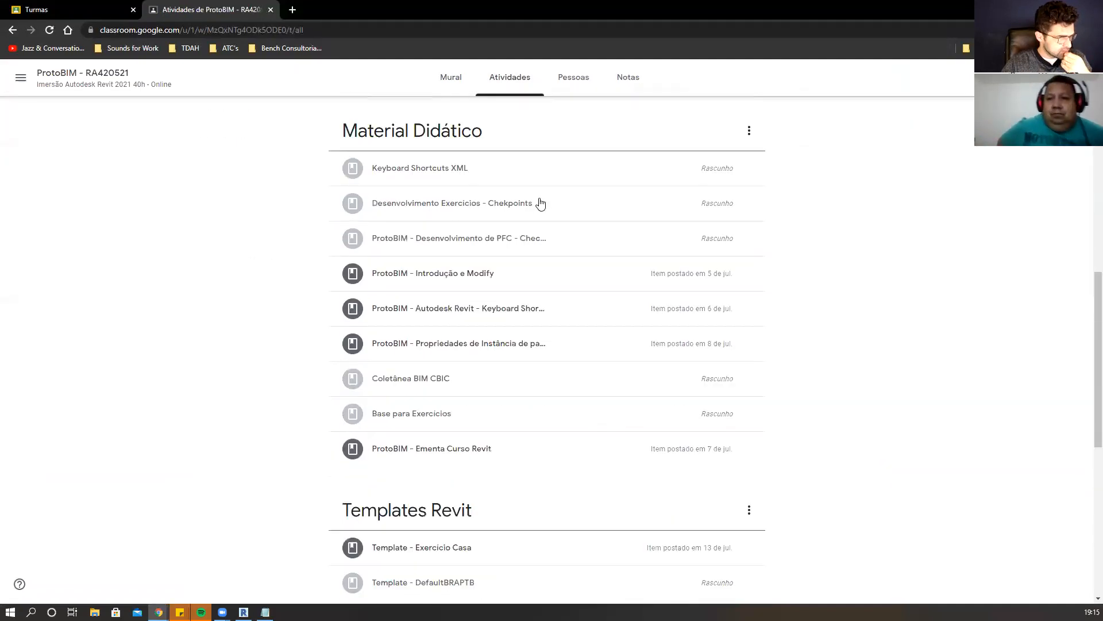
Open the material "Desenvolvimento Exercicios - Chekpoints" under Material Didático for editing.
{"action": "left_click", "coordinate": [578, 212]}
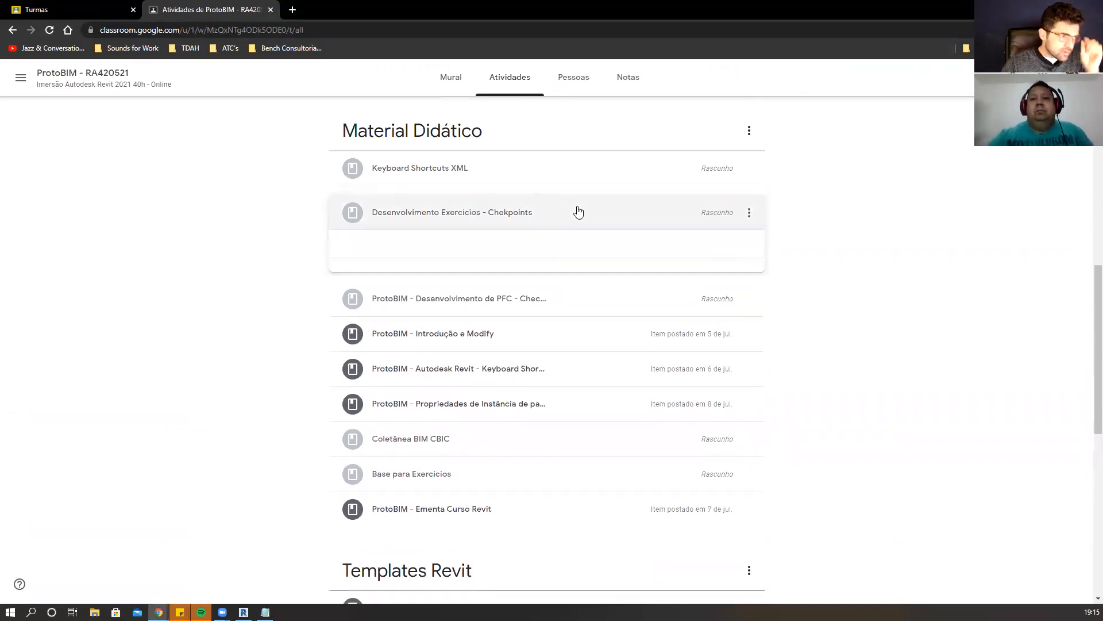
{"action": "left_click", "coordinate": [748, 213]}
{"action": "left_click", "coordinate": [726, 240]}
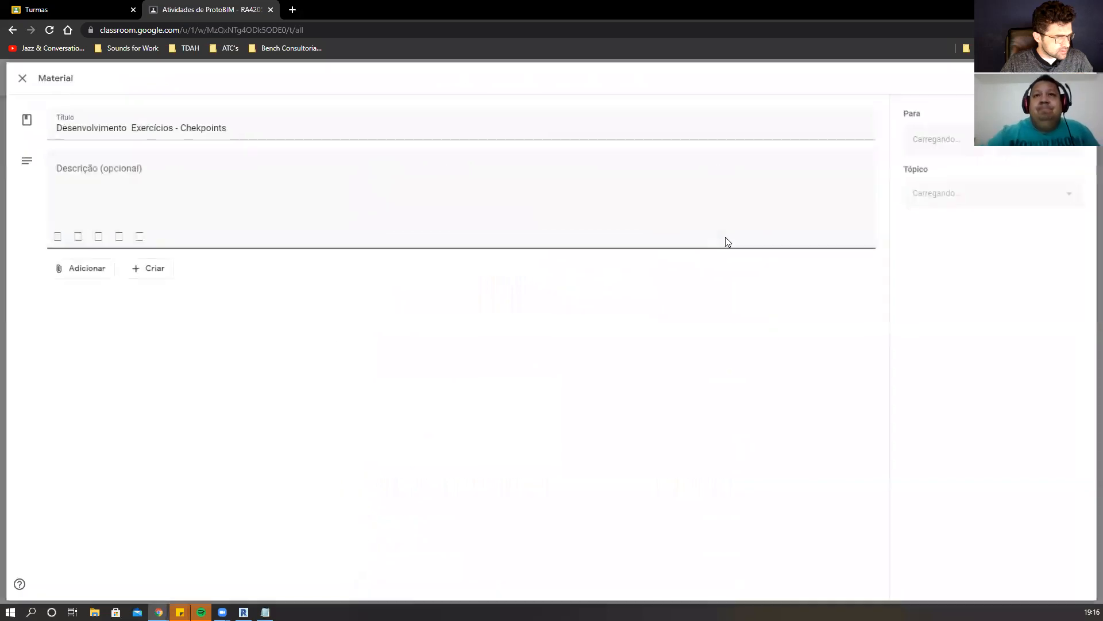
{"action": "left_click", "coordinate": [863, 309]}
{"action": "left_click", "coordinate": [863, 310]}
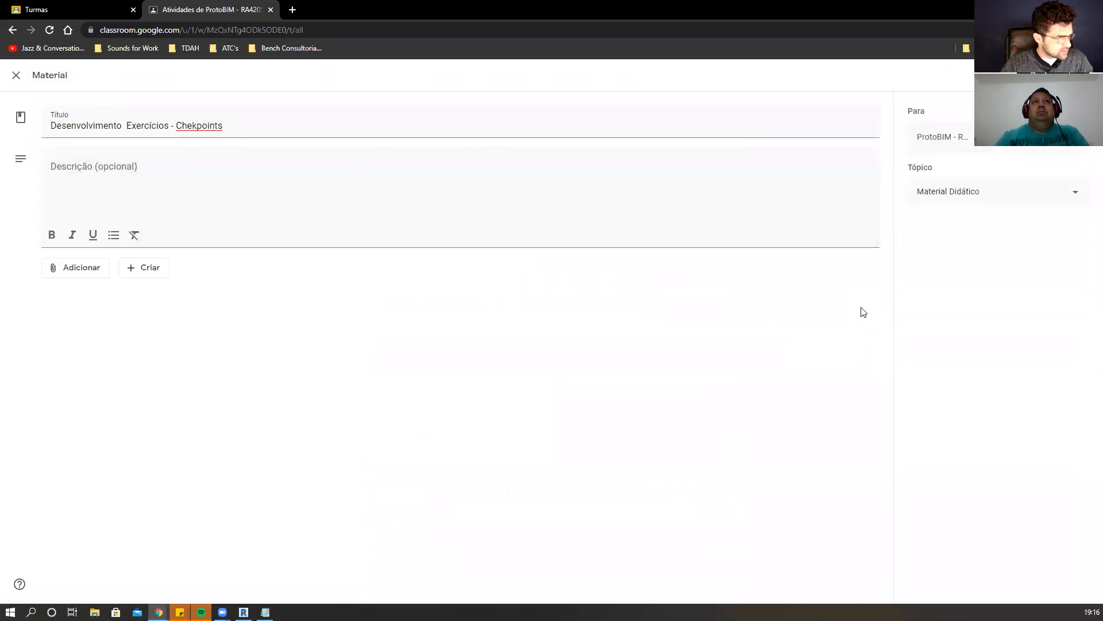
Start a file upload for the material and browse to the RA420521 folder under 007 - Treinamenos, 000 - Turmas, 002 - Turmas, 2021.
{"action": "left_click", "coordinate": [86, 268]}
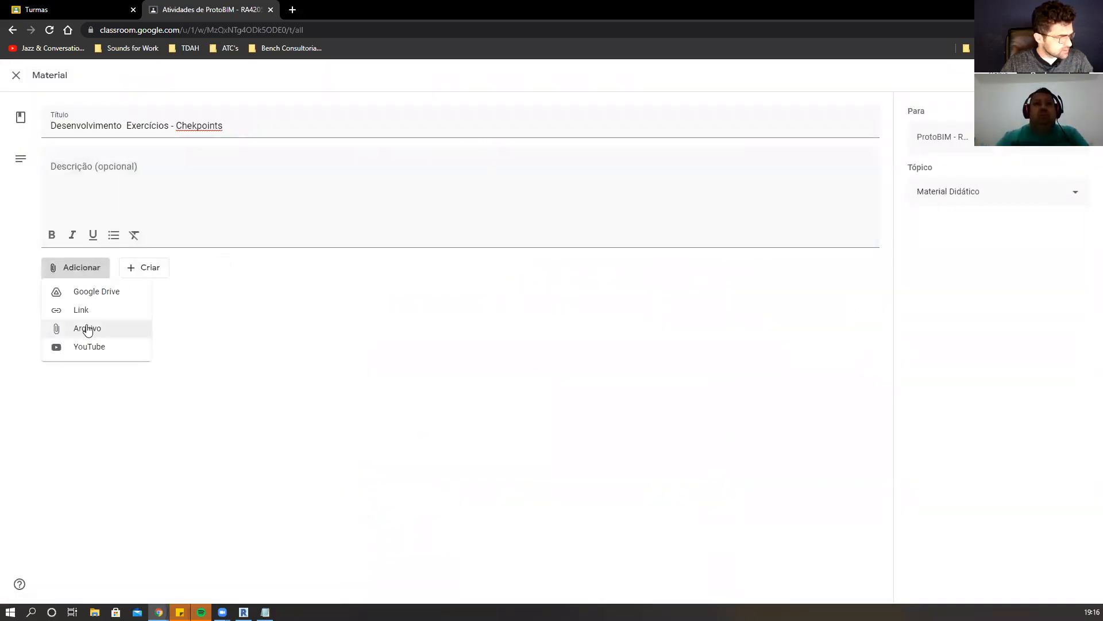
{"action": "left_click", "coordinate": [87, 327]}
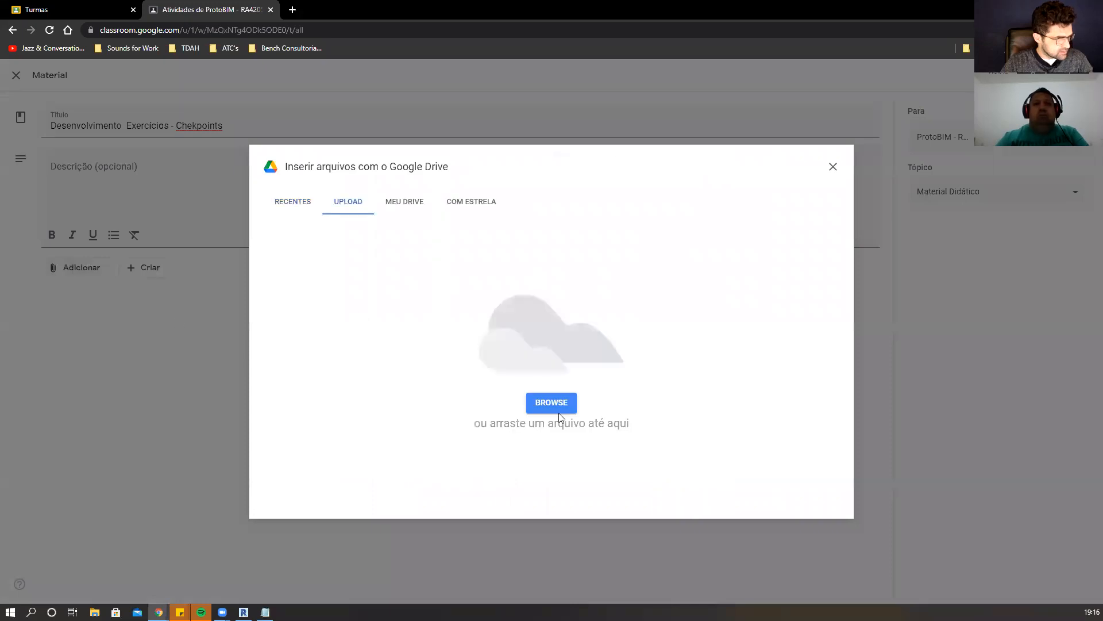
{"action": "left_click", "coordinate": [545, 403]}
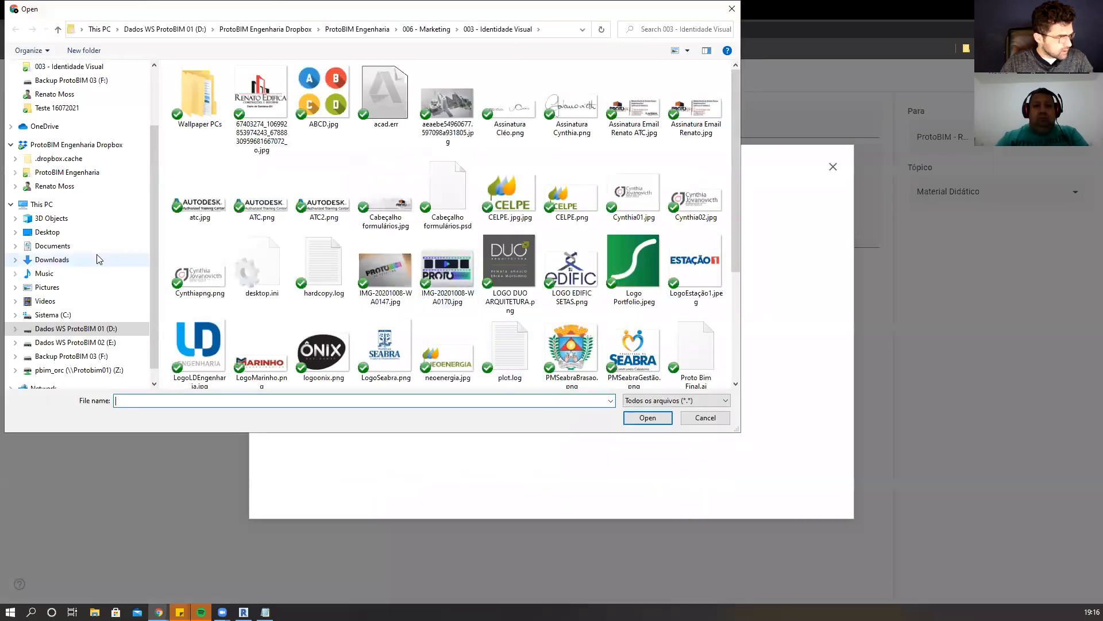
{"action": "left_click", "coordinate": [98, 315]}
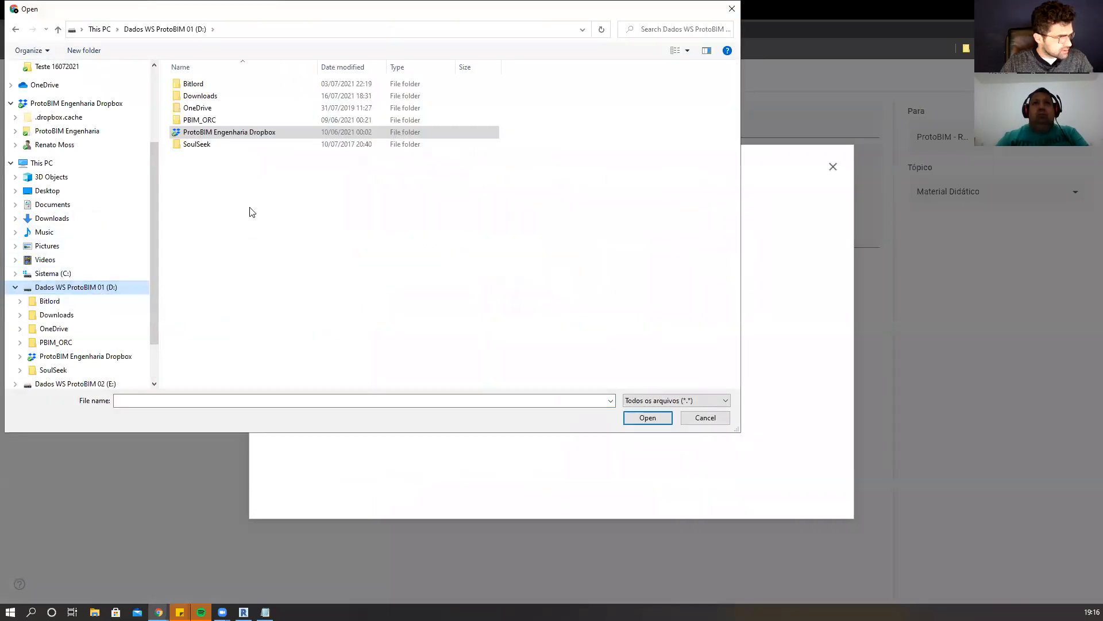
{"action": "double_click", "coordinate": [270, 132]}
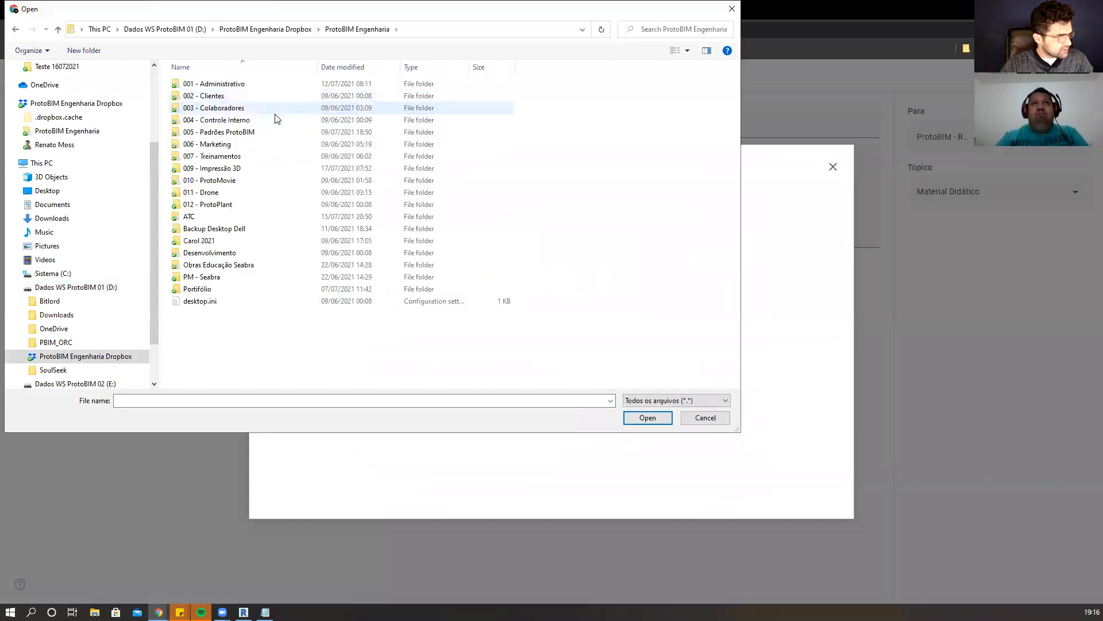
{"action": "double_click", "coordinate": [261, 157]}
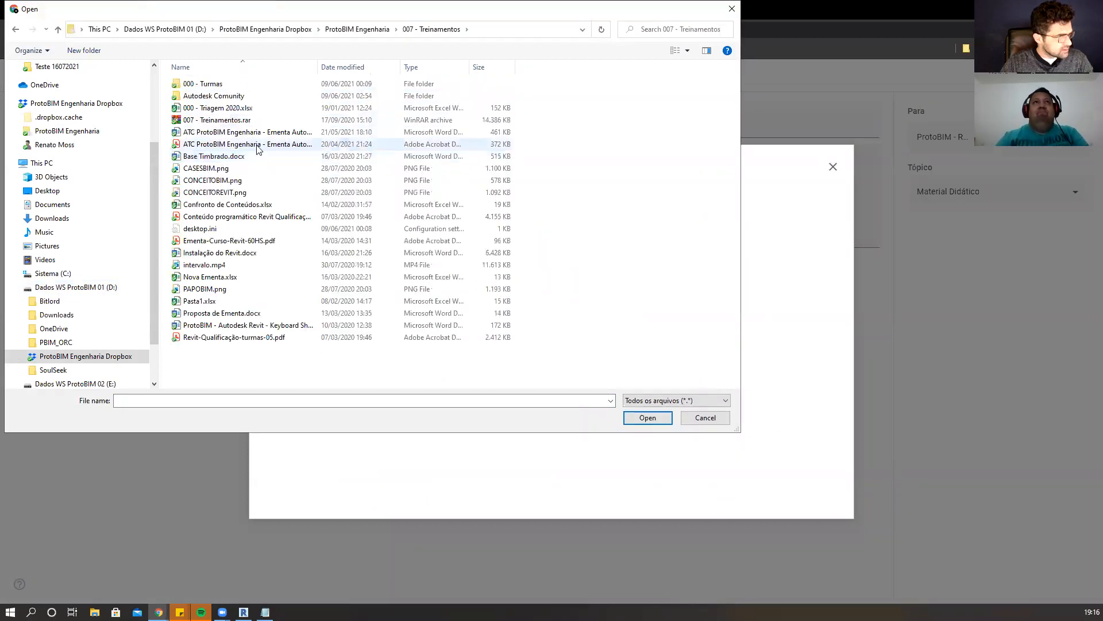
{"action": "double_click", "coordinate": [230, 83]}
{"action": "double_click", "coordinate": [232, 109]}
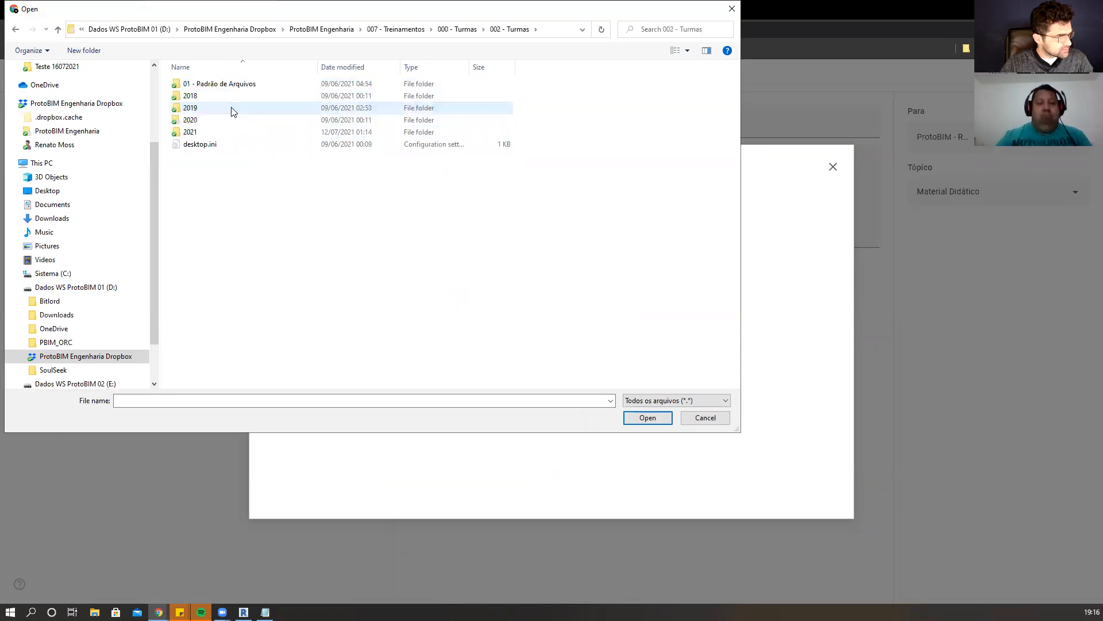
{"action": "double_click", "coordinate": [230, 131]}
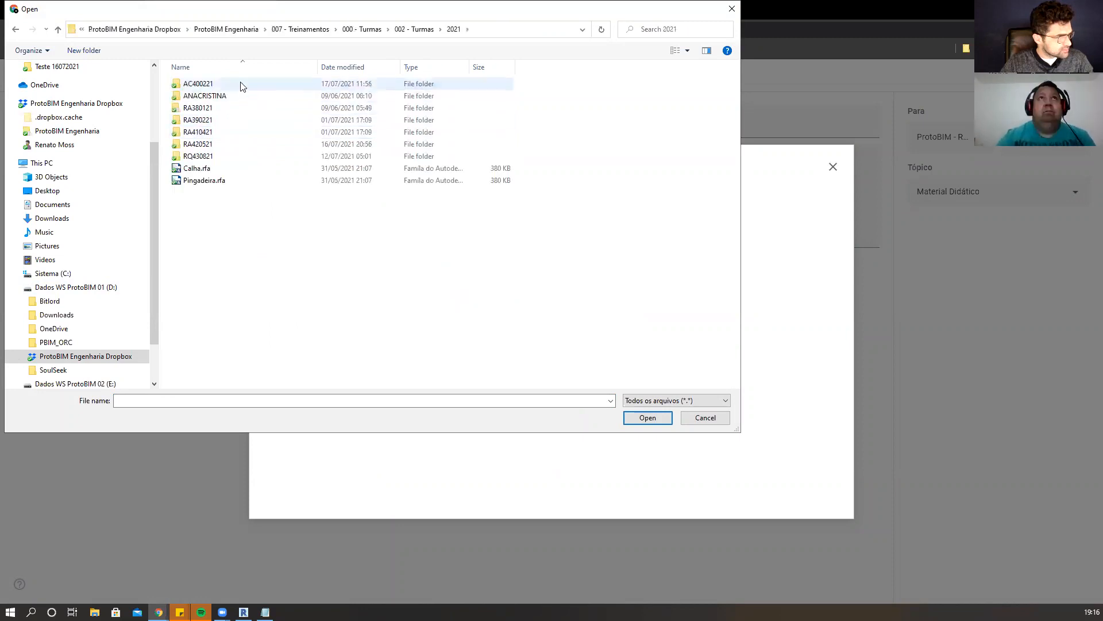
{"action": "double_click", "coordinate": [236, 145]}
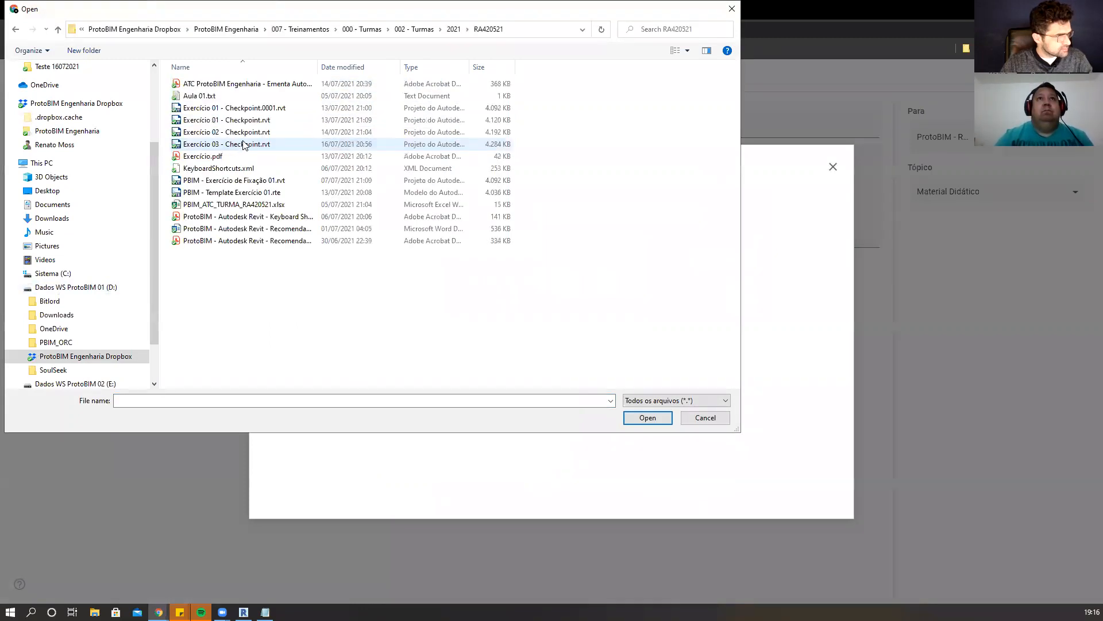
Attach Exercicio 01, 02 and 03 - Checkpoint.rvt to the material and save the updated post.
{"action": "left_click", "coordinate": [243, 144]}
{"action": "left_click", "coordinate": [262, 120], "text": "shift"}
{"action": "left_click", "coordinate": [646, 419]}
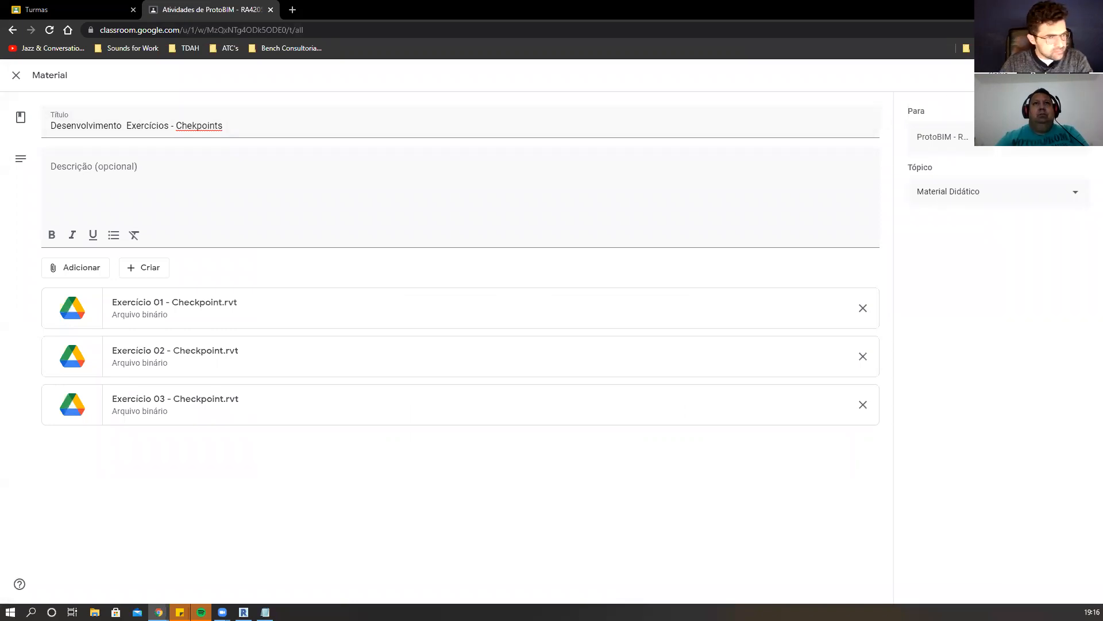
{"action": "left_click", "coordinate": [1066, 74]}
{"action": "left_click", "coordinate": [612, 369]}
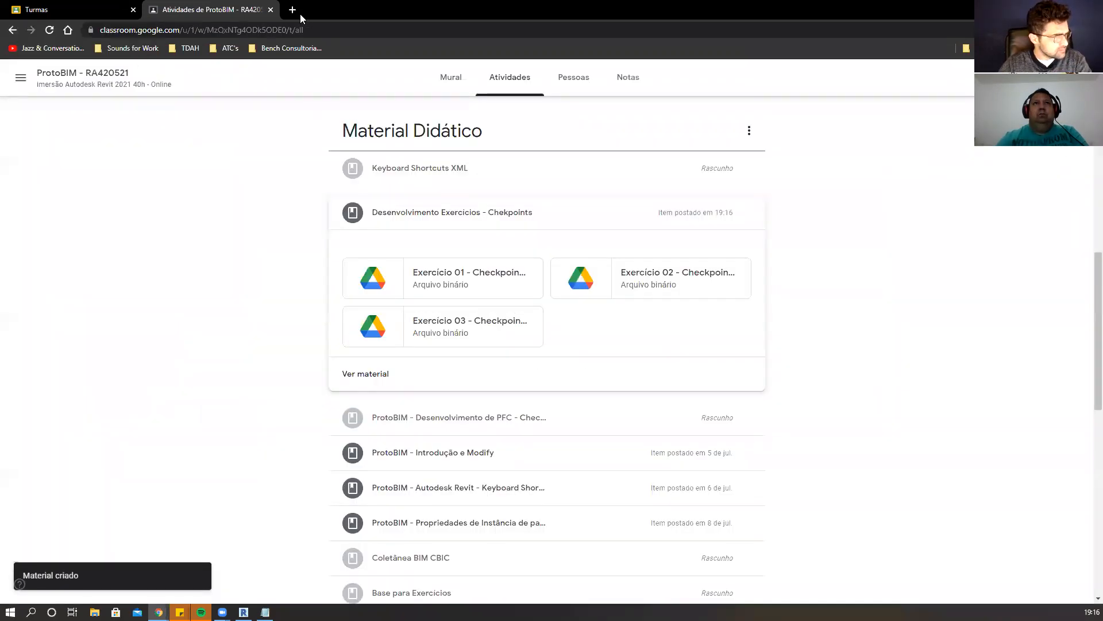
Close the browser tabs and open the recent model Exercicio 03 - Checkpoint in Revit.
{"action": "left_click", "coordinate": [270, 10]}
{"action": "left_click", "coordinate": [133, 10]}
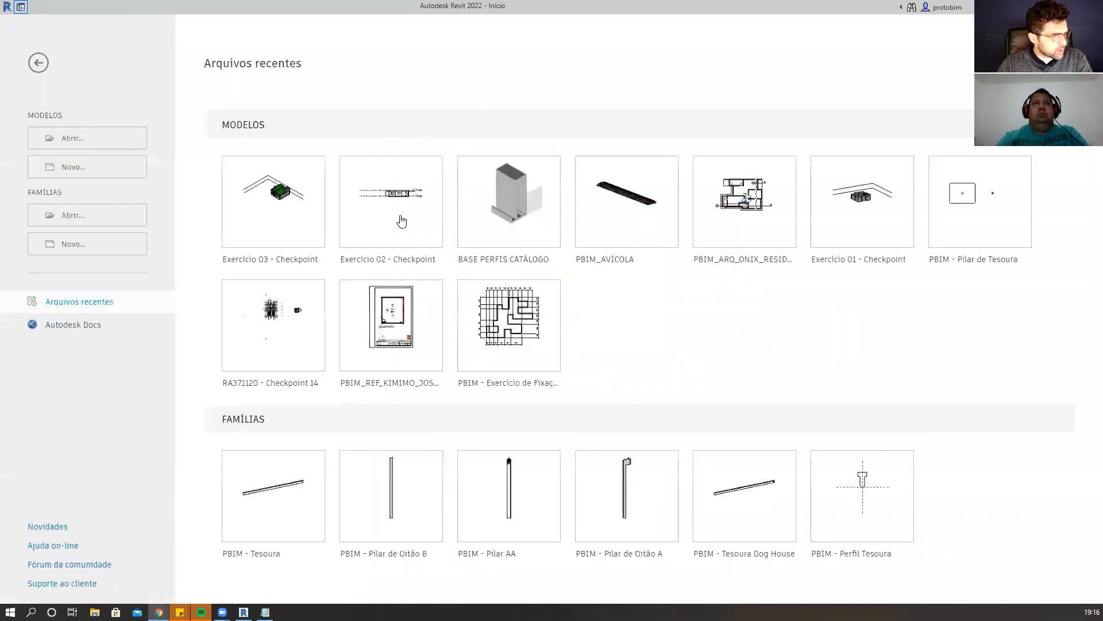
{"action": "left_click", "coordinate": [281, 199]}
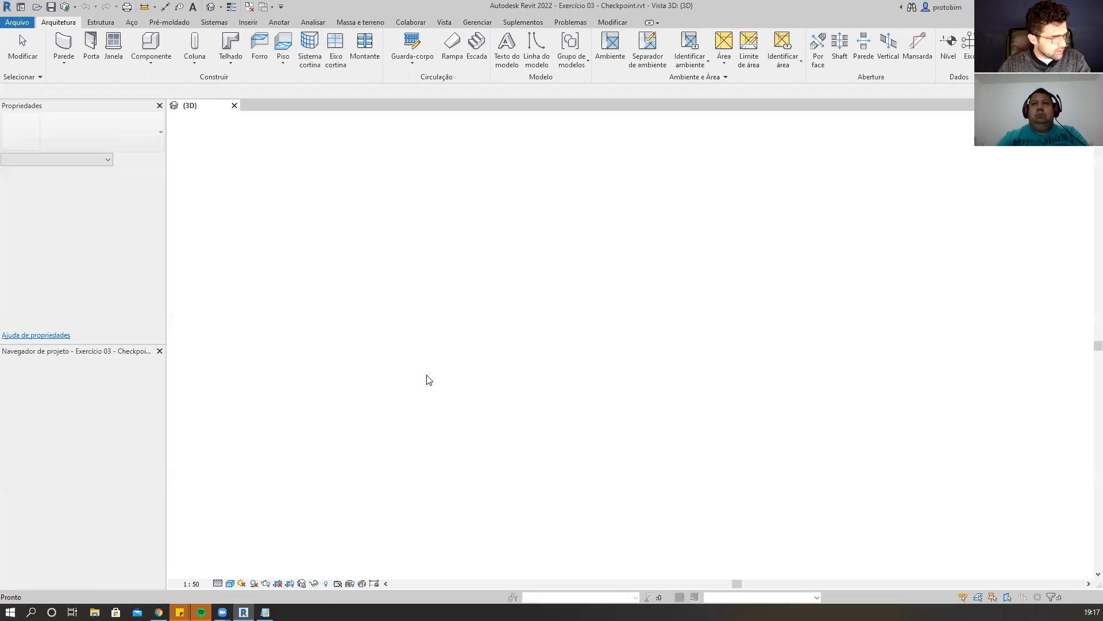
Zoom and orbit the 3D view to inspect the house model.
{"action": "scroll", "coordinate": [760, 354], "scroll_direction": "up", "scroll_amount": 3}
{"action": "mouse_move", "coordinate": [853, 348]}
{"action": "middle_mouse_down", "text": "shift"}
{"action": "mouse_move", "coordinate": [793, 374]}
{"action": "mouse_move", "coordinate": [822, 379]}
{"action": "mouse_move", "coordinate": [690, 313]}
{"action": "mouse_move", "coordinate": [867, 387]}
{"action": "mouse_move", "coordinate": [820, 377]}
{"action": "mouse_move", "coordinate": [861, 334]}
{"action": "middle_mouse_up", "text": "shift"}
{"action": "scroll", "coordinate": [861, 334], "scroll_direction": "up", "scroll_amount": 2}
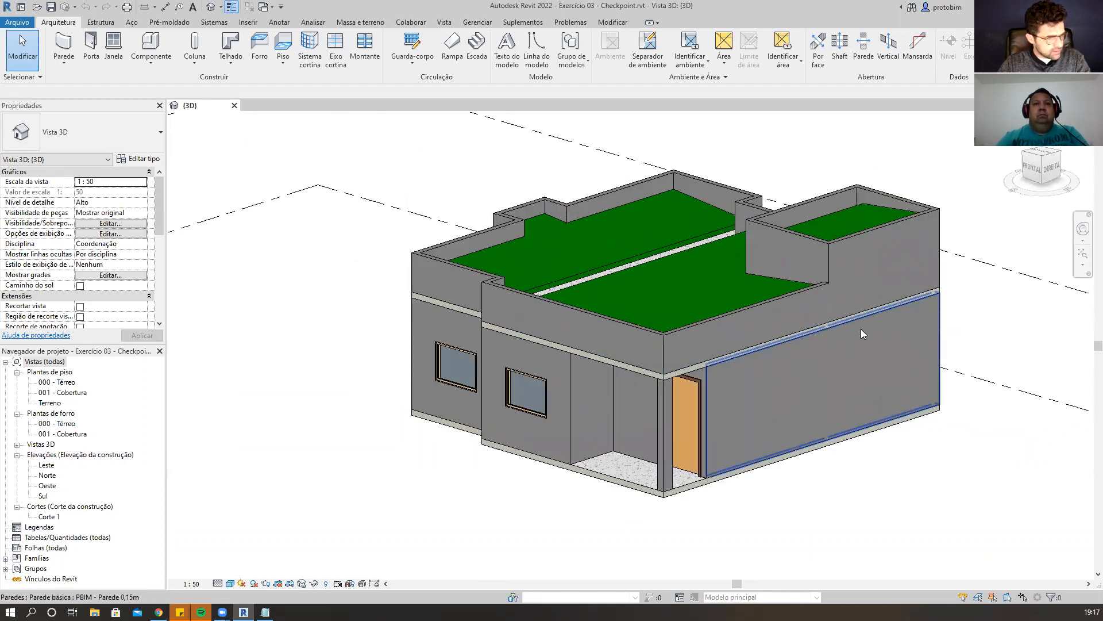
{"action": "middle_click_drag", "start_coordinate": [407, 232], "coordinate": [449, 267], "text": "shift"}
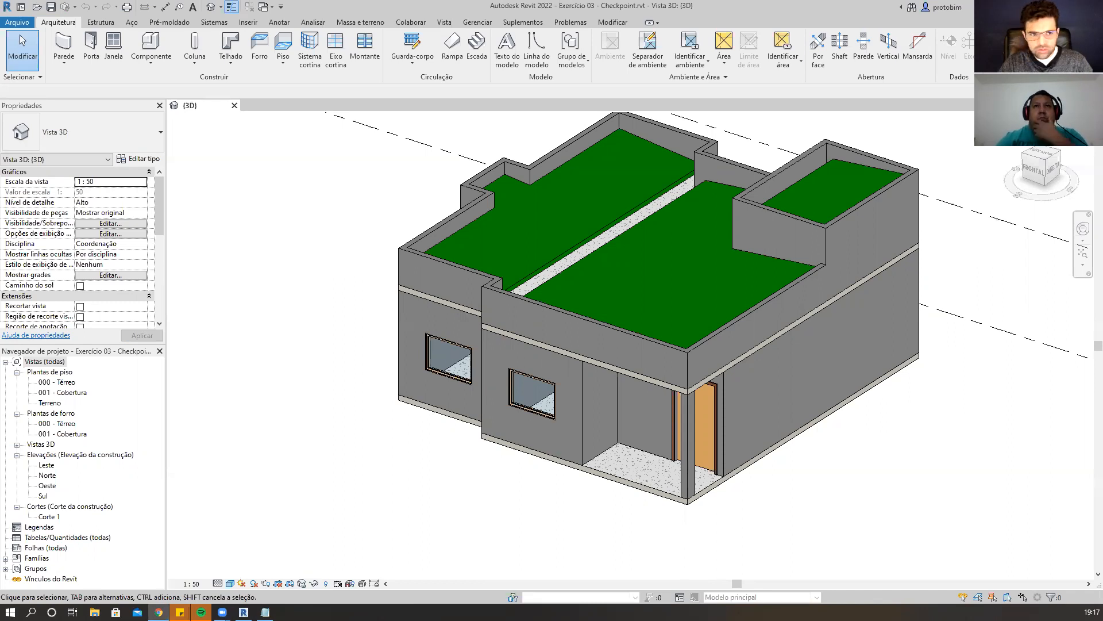
Switch to the course syllabus PDF and scroll through its introduction and module list.
{"action": "key", "text": "alt+Tab"}
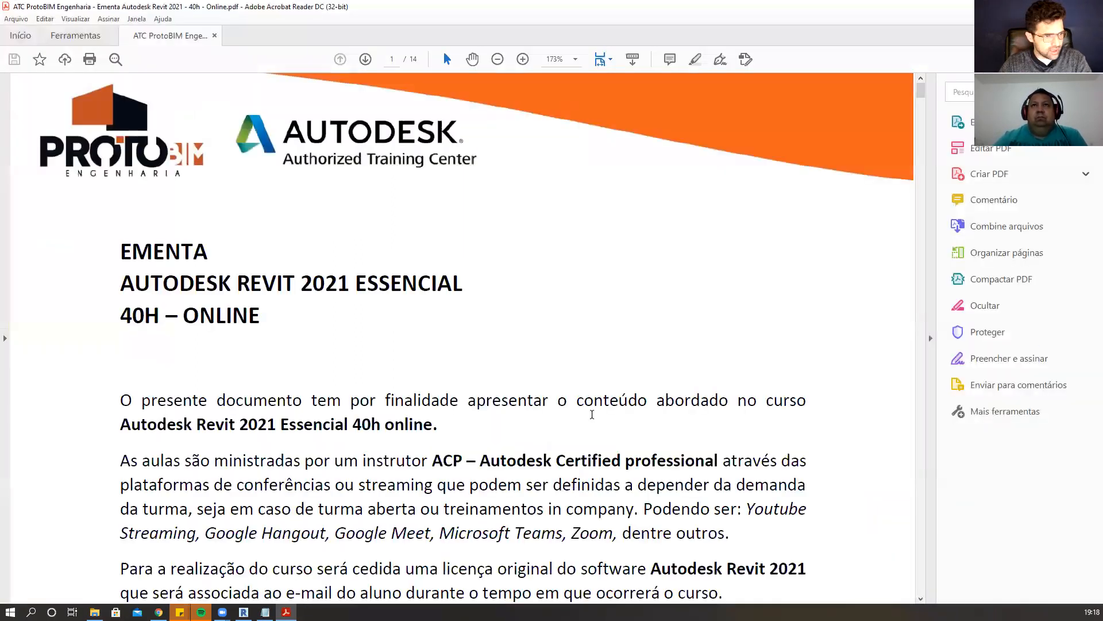
{"action": "scroll", "coordinate": [591, 414], "scroll_direction": "down", "scroll_amount": 2}
{"action": "left_click", "coordinate": [932, 294]}
{"action": "scroll", "coordinate": [731, 248], "scroll_direction": "down", "scroll_amount": 3}
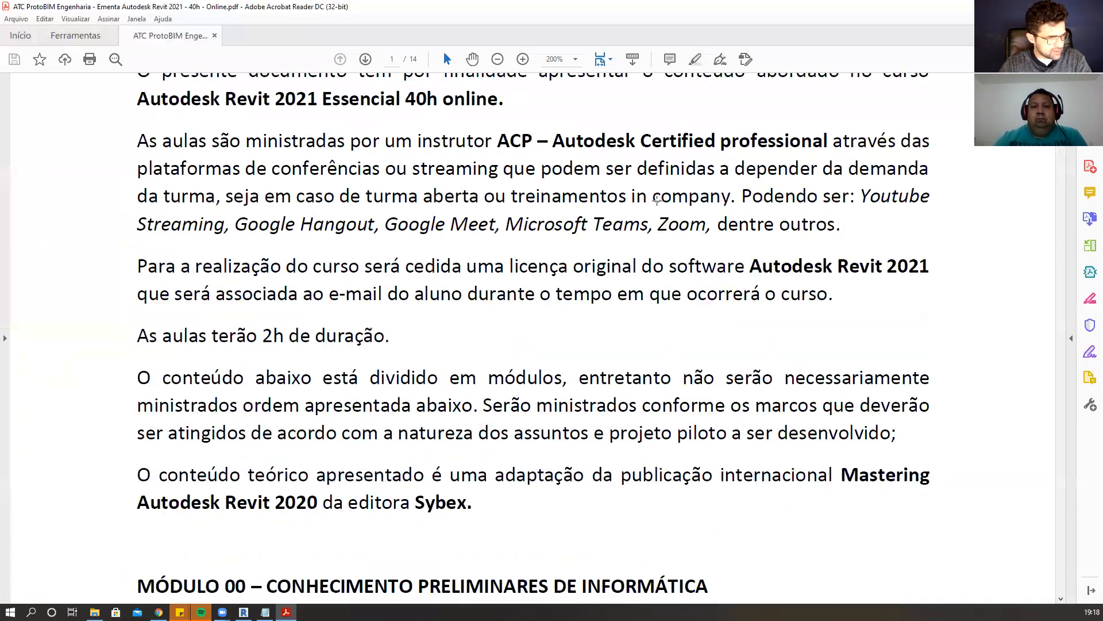
{"action": "scroll", "coordinate": [658, 200], "scroll_direction": "down", "scroll_amount": 2, "text": "ctrl"}
{"action": "scroll", "coordinate": [658, 200], "scroll_direction": "down", "scroll_amount": 12}
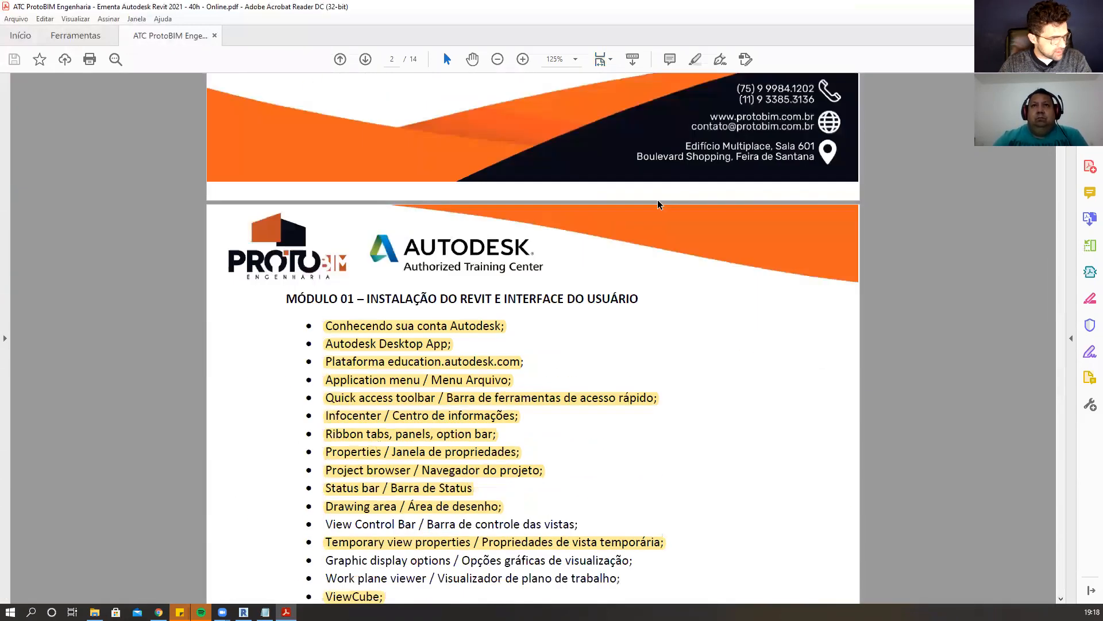
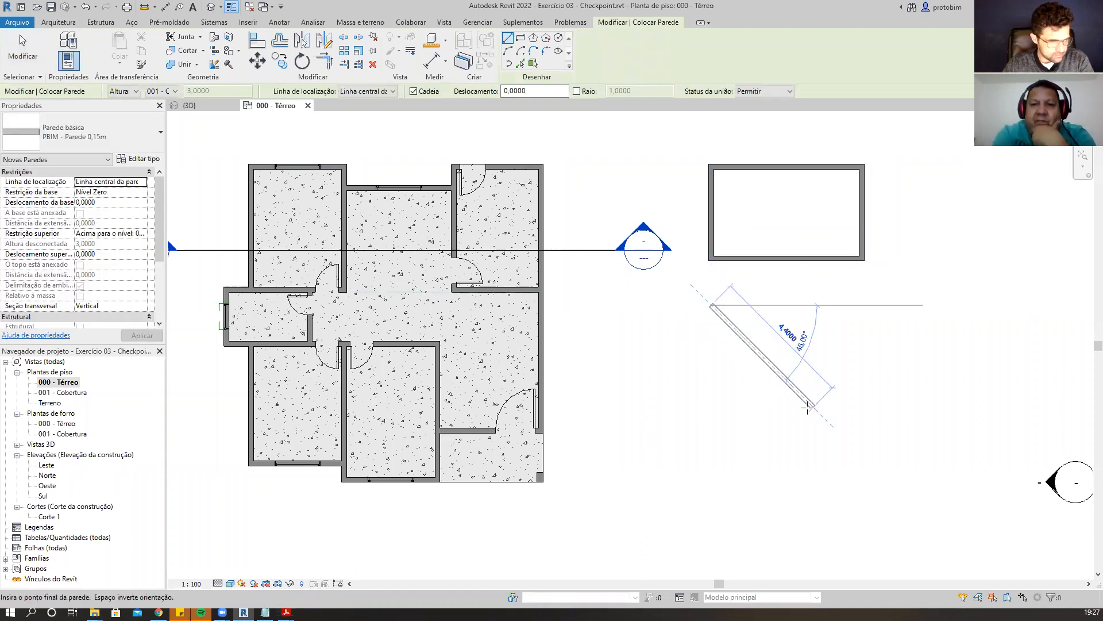
Draw a rectangular wall enclosure about 4.60 m by 2.70 m below the existing rectangular room.
{"action": "key", "text": "Escape"}
{"action": "left_click", "coordinate": [521, 38]}
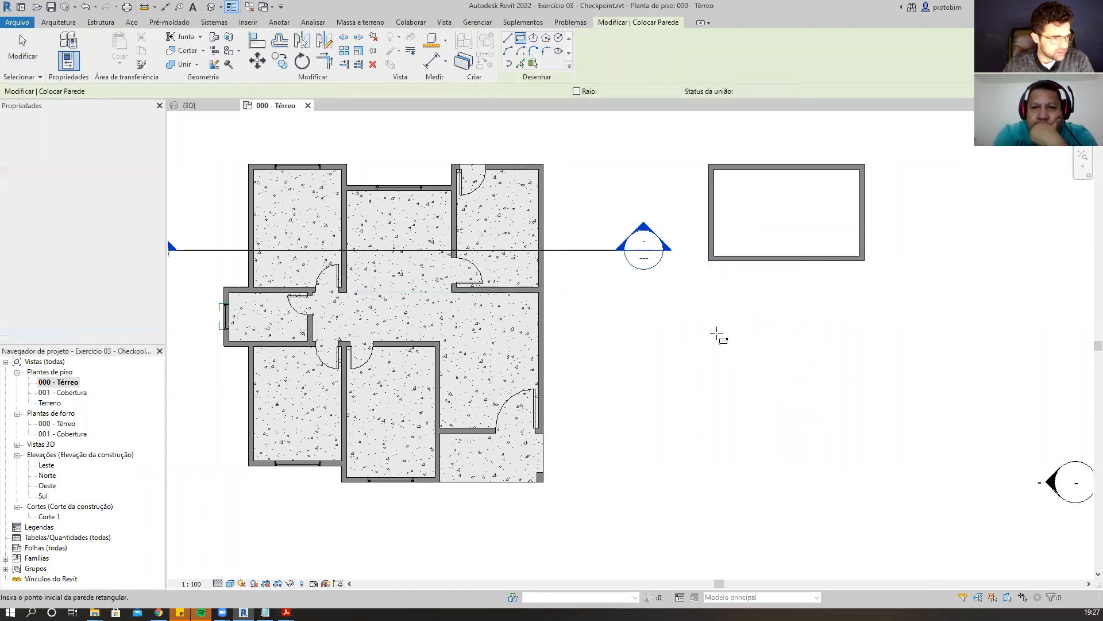
{"action": "left_click", "coordinate": [711, 321]}
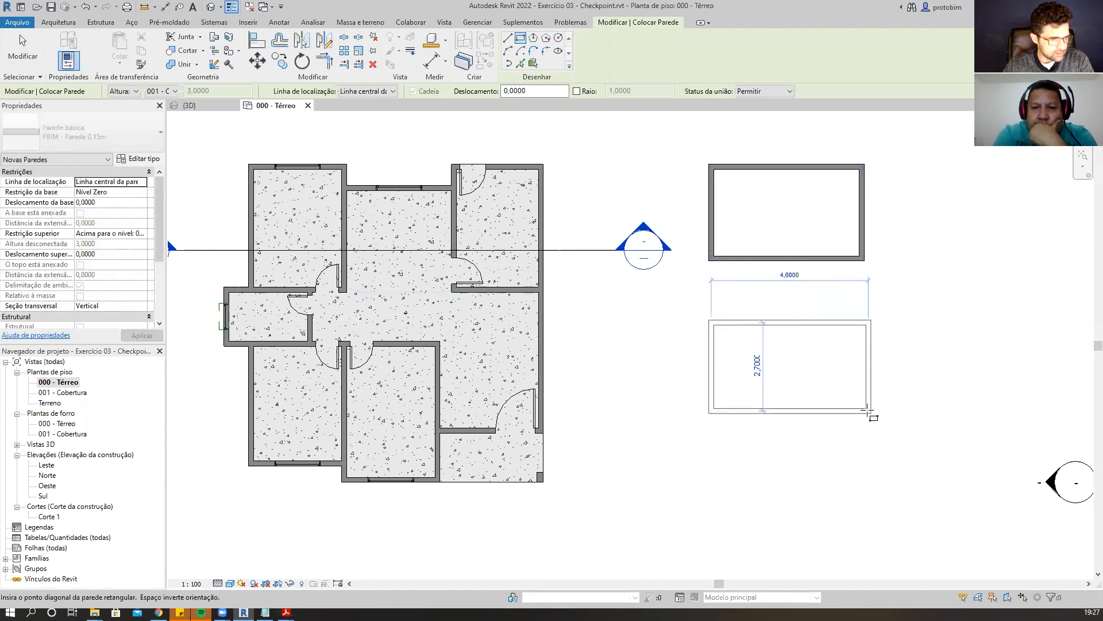
{"action": "left_click", "coordinate": [862, 404]}
{"action": "left_click", "coordinate": [793, 333]}
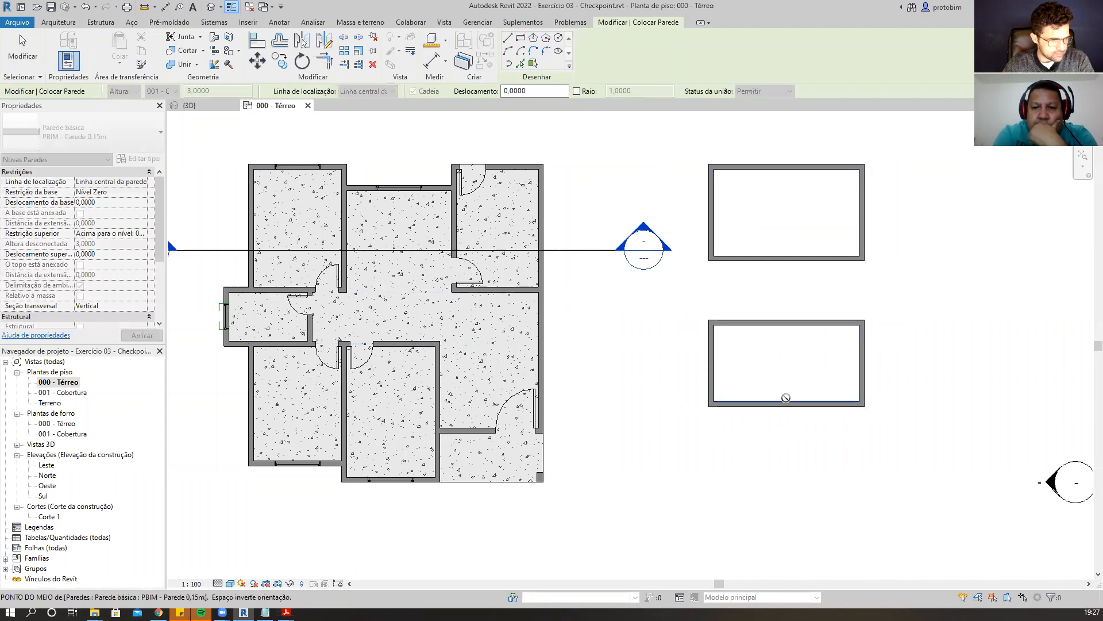
{"action": "key", "text": "Escape"}
{"action": "key", "text": "Escape"}
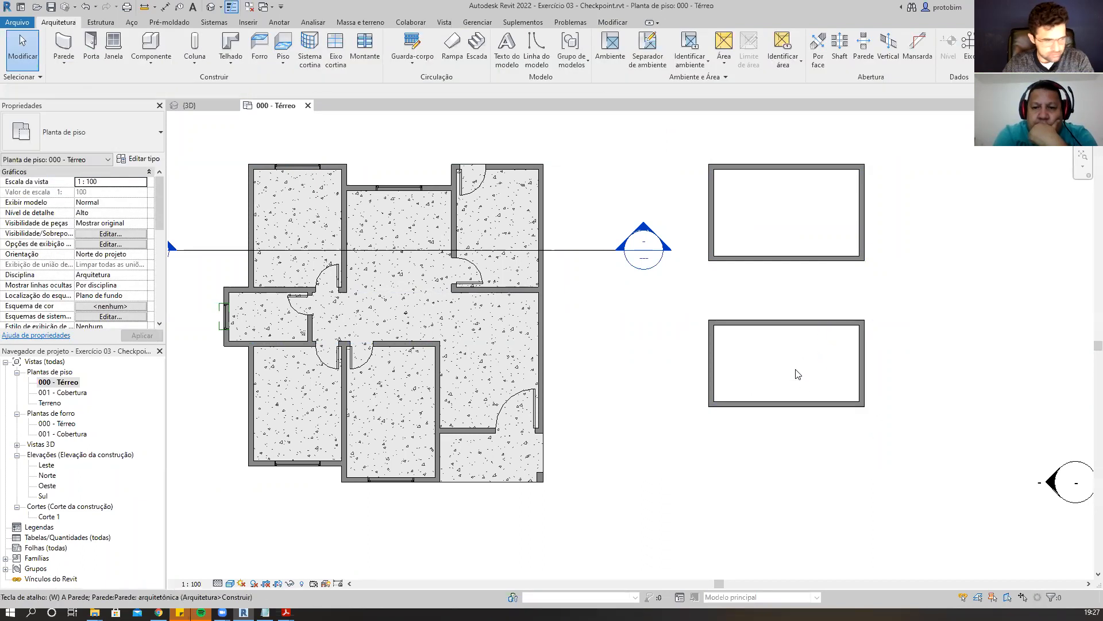
Draw a vertical wall splitting the new rectangle into two rooms.
{"action": "key", "text": "w"}
{"action": "key", "text": "a"}
{"action": "left_click", "coordinate": [786, 323]}
{"action": "left_click", "coordinate": [787, 403]}
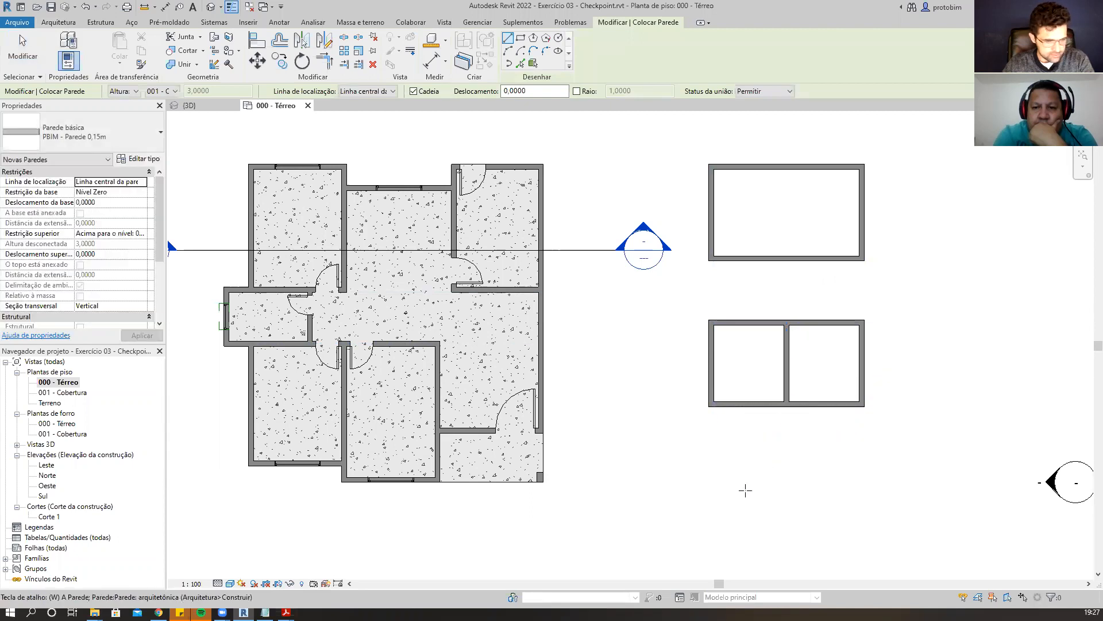
Draw three walls forming an outline open at the bottom, with sides about 2.10 m long, below the divided rectangle.
{"action": "left_click", "coordinate": [712, 505]}
{"action": "left_click", "coordinate": [711, 435]}
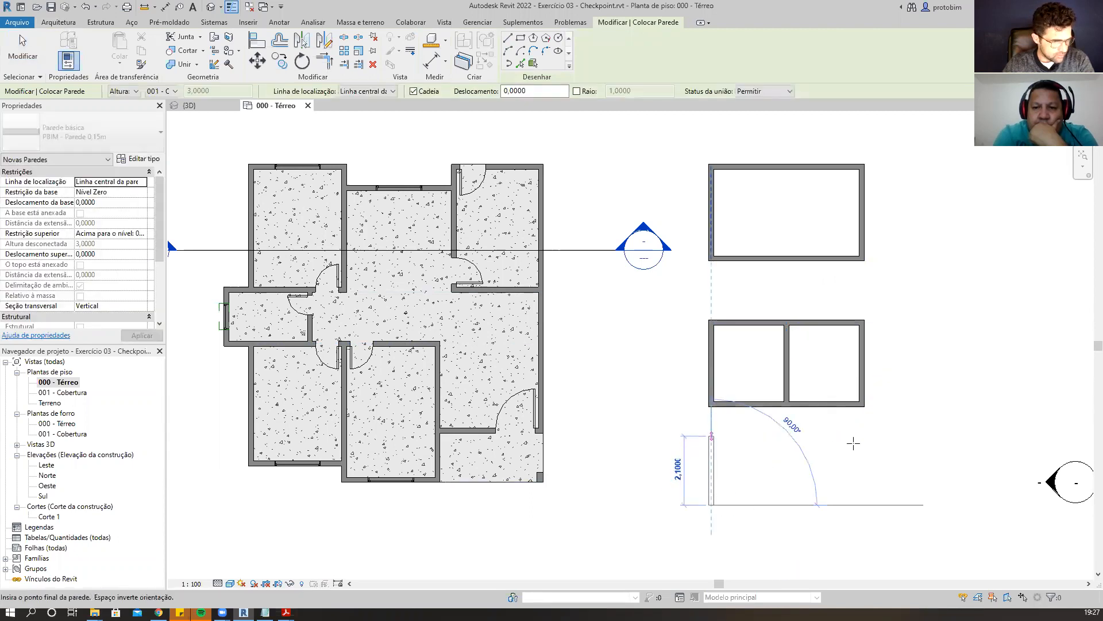
{"action": "left_click", "coordinate": [862, 435]}
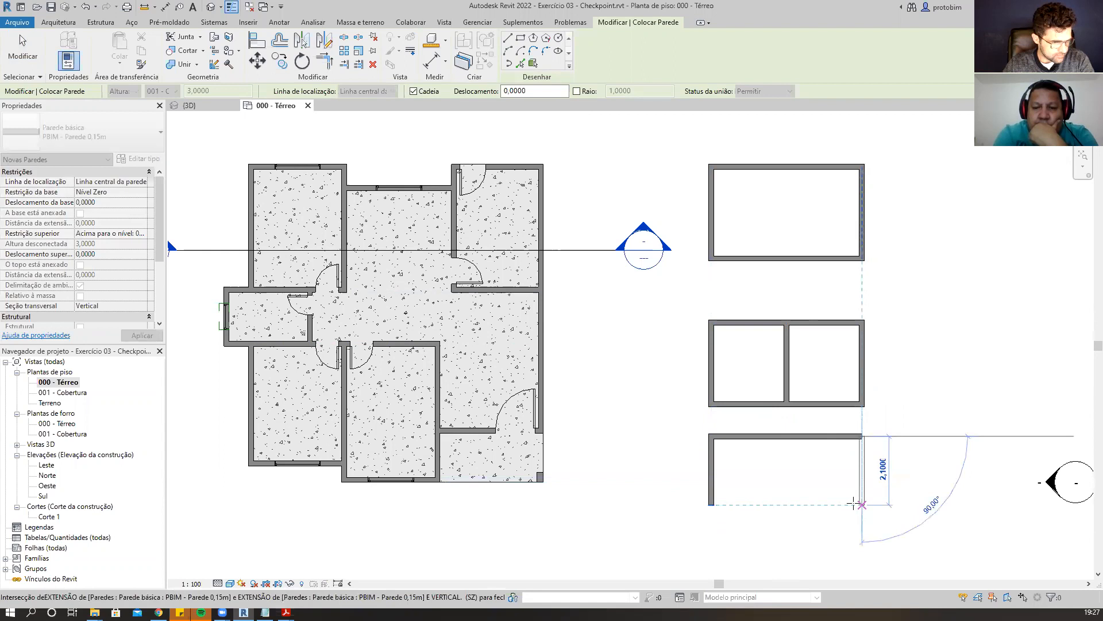
{"action": "left_click", "coordinate": [862, 505]}
{"action": "key", "text": "Escape"}
{"action": "key", "text": "Escape"}
Select the open three-wall outline and move it further down.
{"action": "left_click_drag", "start_coordinate": [670, 418], "coordinate": [950, 542]}
{"action": "scroll", "coordinate": [872, 321], "scroll_direction": "down", "scroll_amount": 2}
{"action": "scroll", "coordinate": [875, 408], "scroll_direction": "up", "scroll_amount": 2}
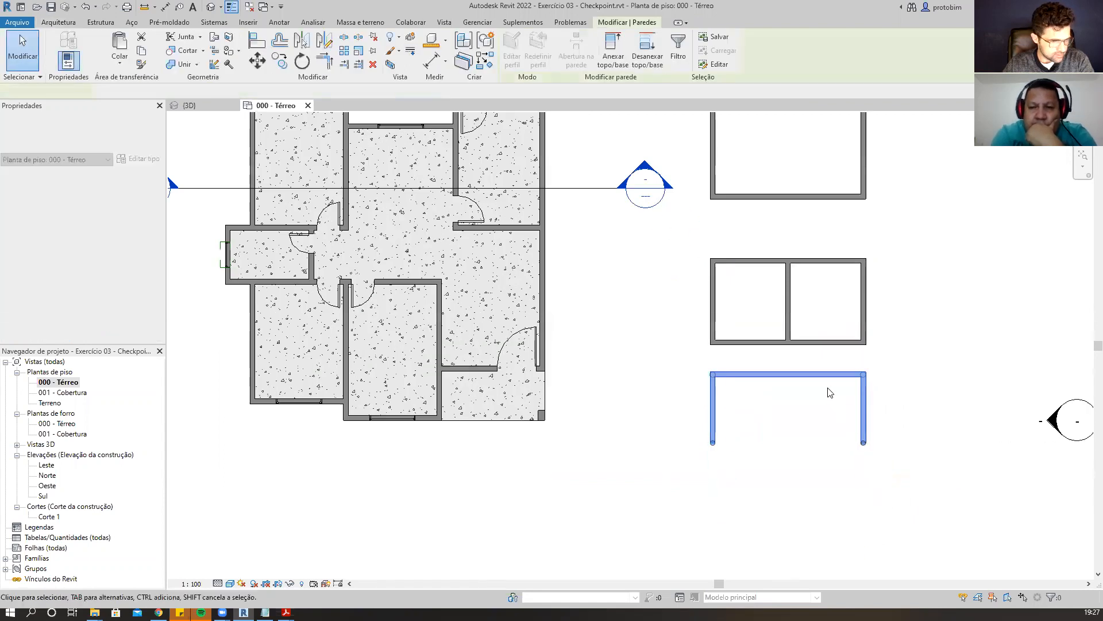
{"action": "left_click_drag", "start_coordinate": [827, 376], "coordinate": [828, 421]}
{"action": "left_click", "coordinate": [880, 394]}
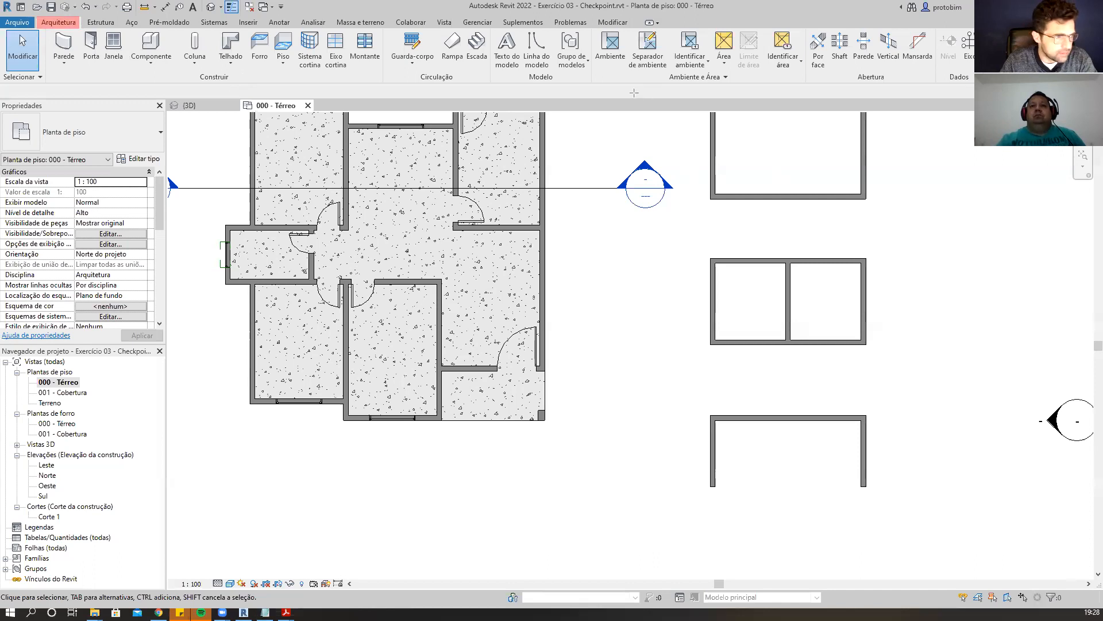
{"action": "mouse_move", "coordinate": [592, 81]}
{"action": "left_mouse_down"}
{"action": "mouse_move", "coordinate": [757, 26]}
{"action": "mouse_move", "coordinate": [807, 27]}
{"action": "left_mouse_up"}
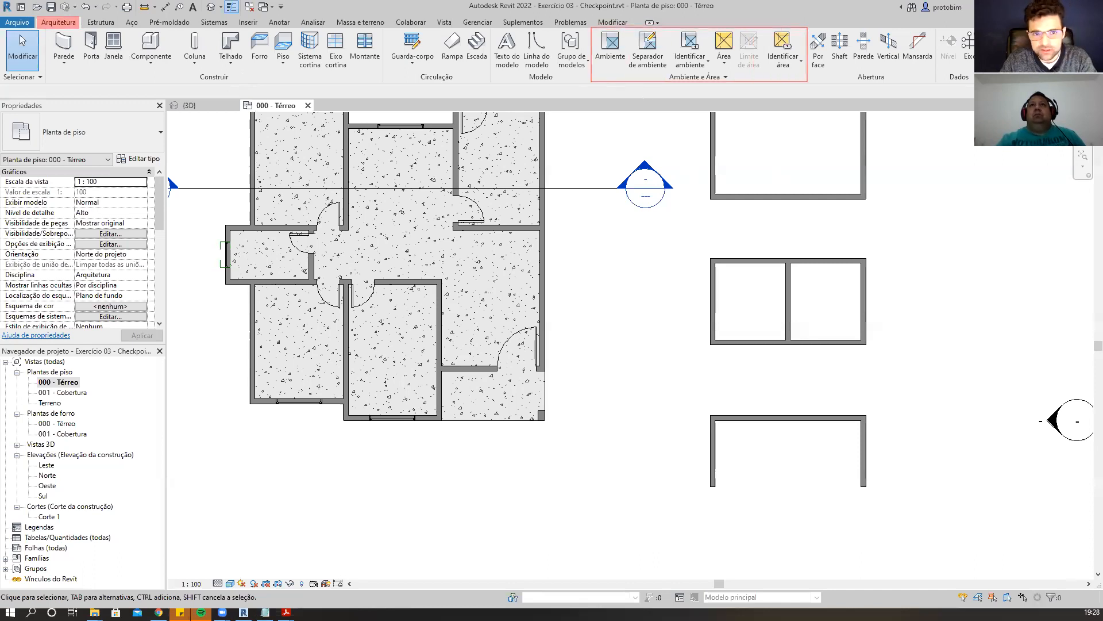
{"action": "left_click_drag", "start_coordinate": [594, 29], "coordinate": [631, 81]}
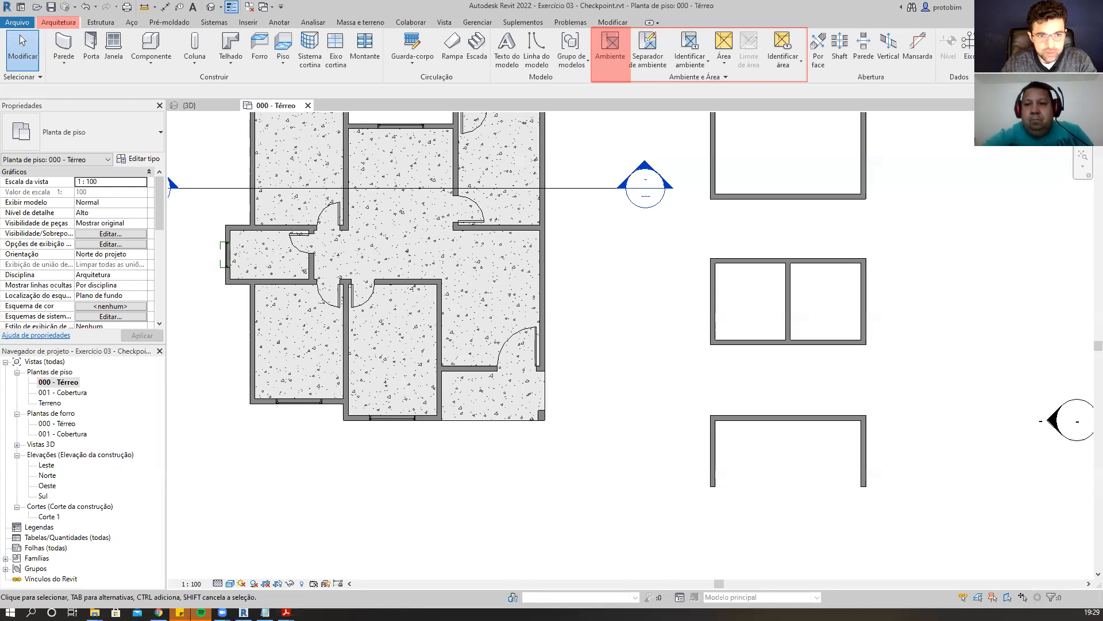
{"action": "scroll", "coordinate": [857, 338], "scroll_direction": "down", "scroll_amount": 2}
{"action": "scroll", "coordinate": [826, 281], "scroll_direction": "up", "scroll_amount": 1}
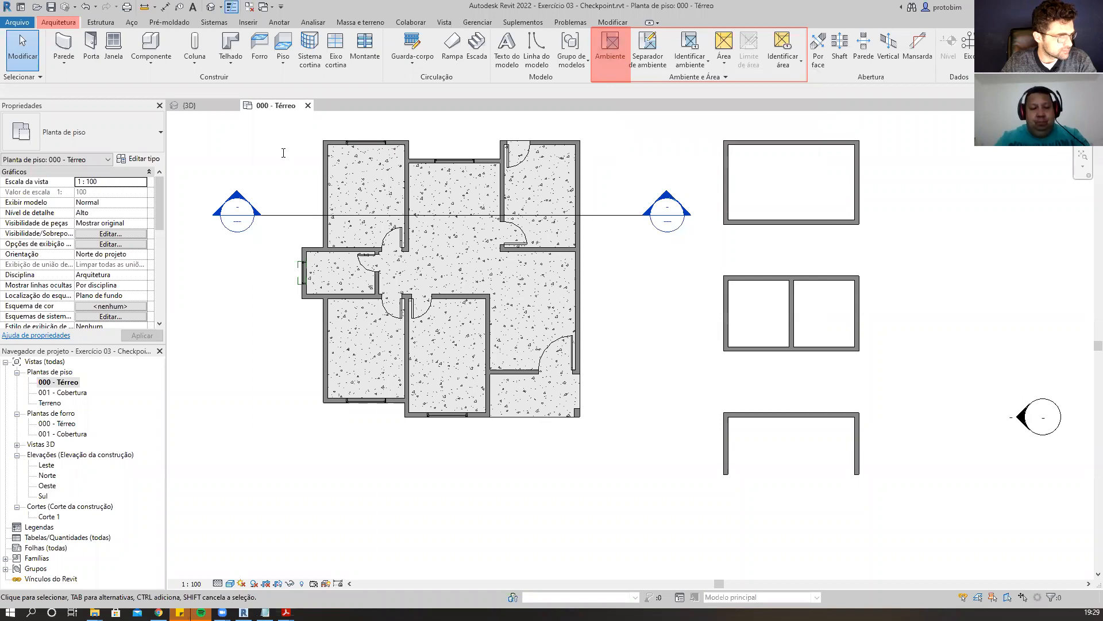
{"action": "left_click", "coordinate": [207, 136]}
{"action": "type", "text": "RM - ROOM / AMBIENTE"}
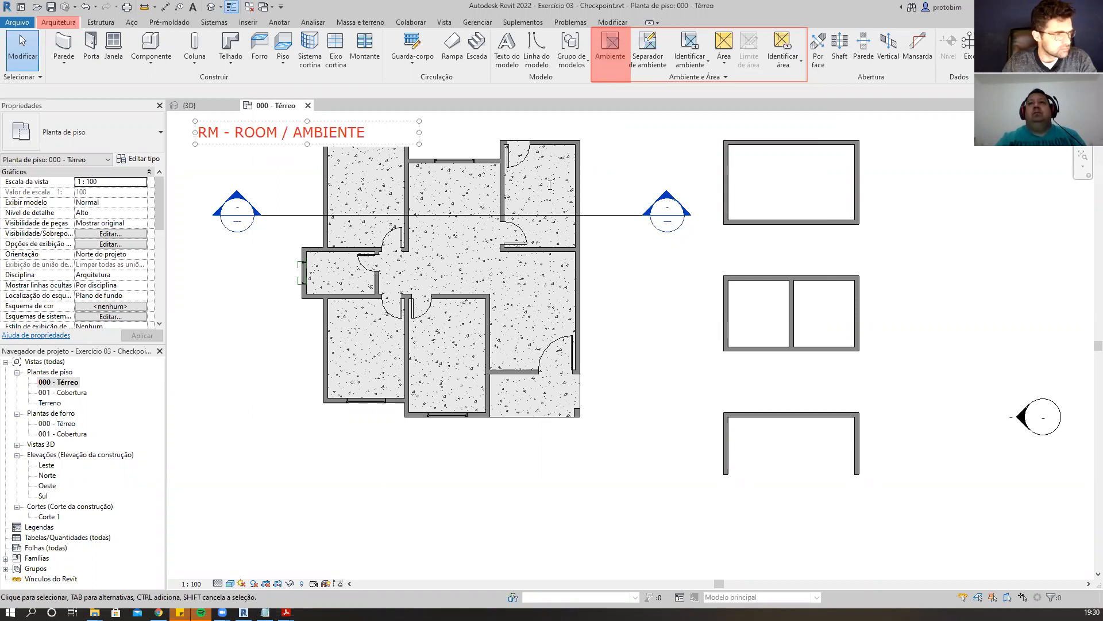
{"action": "left_click", "coordinate": [608, 370]}
{"action": "scroll", "coordinate": [609, 371], "scroll_direction": "down", "scroll_amount": 2}
{"action": "scroll", "coordinate": [831, 227], "scroll_direction": "up", "scroll_amount": 3}
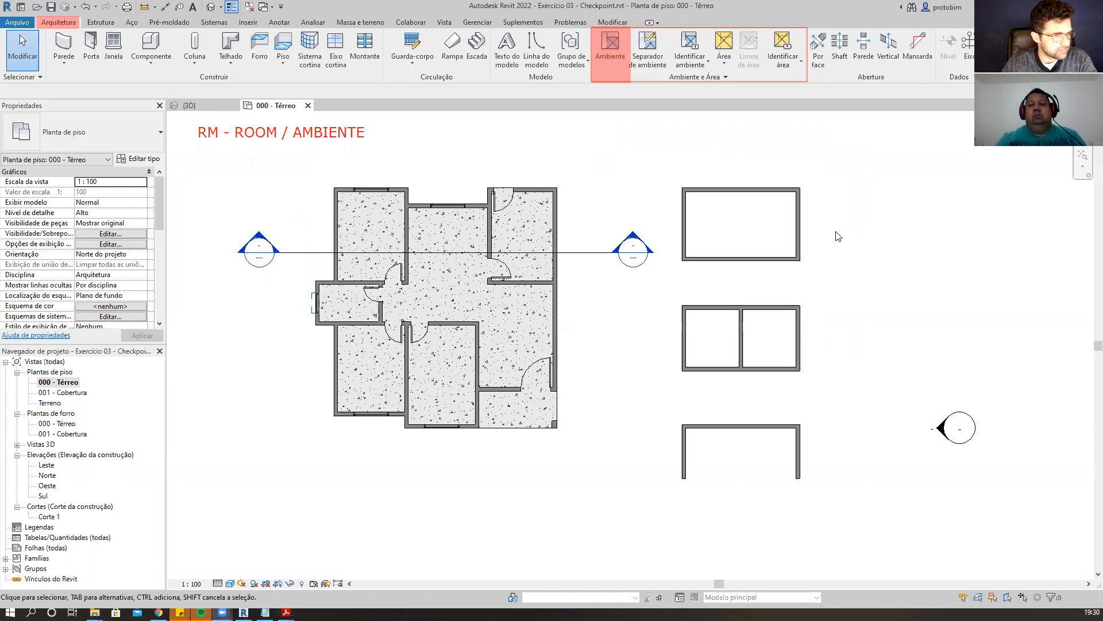
Start the Room tool with upper limit 001 - Cobertura and an offset of 0.
{"action": "left_click", "coordinate": [606, 58]}
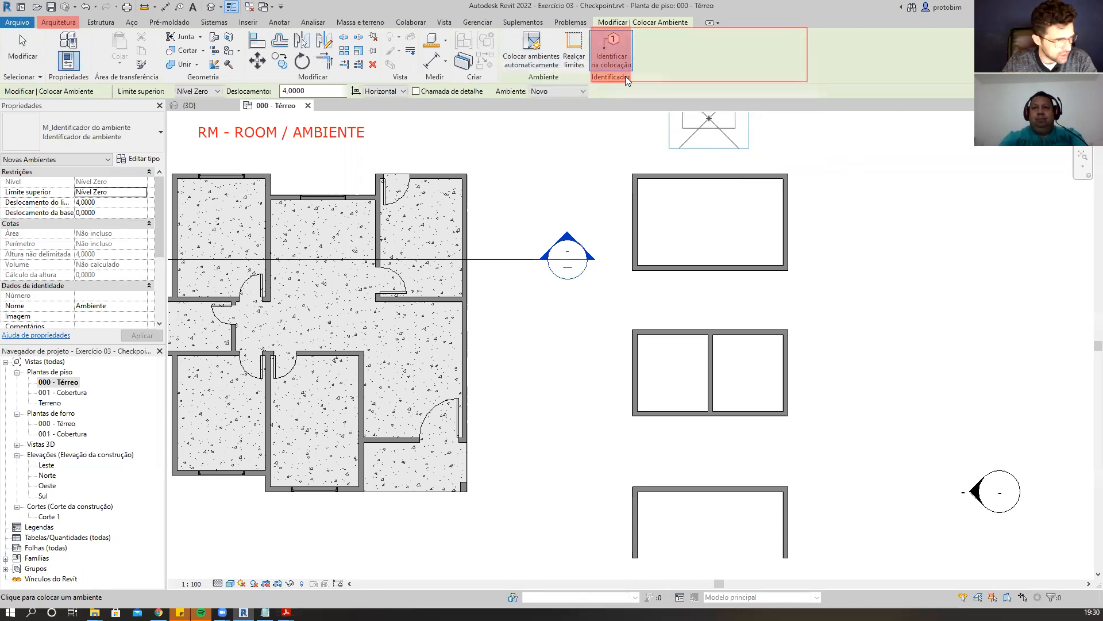
{"action": "left_click", "coordinate": [611, 51]}
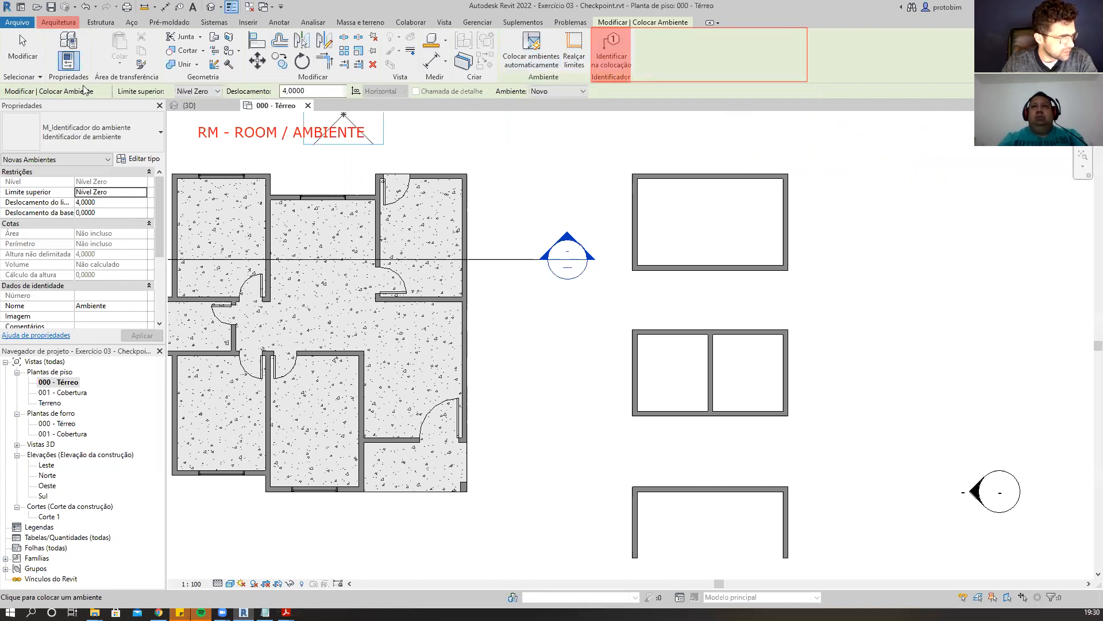
{"action": "left_click", "coordinate": [216, 92]}
{"action": "left_click", "coordinate": [215, 93]}
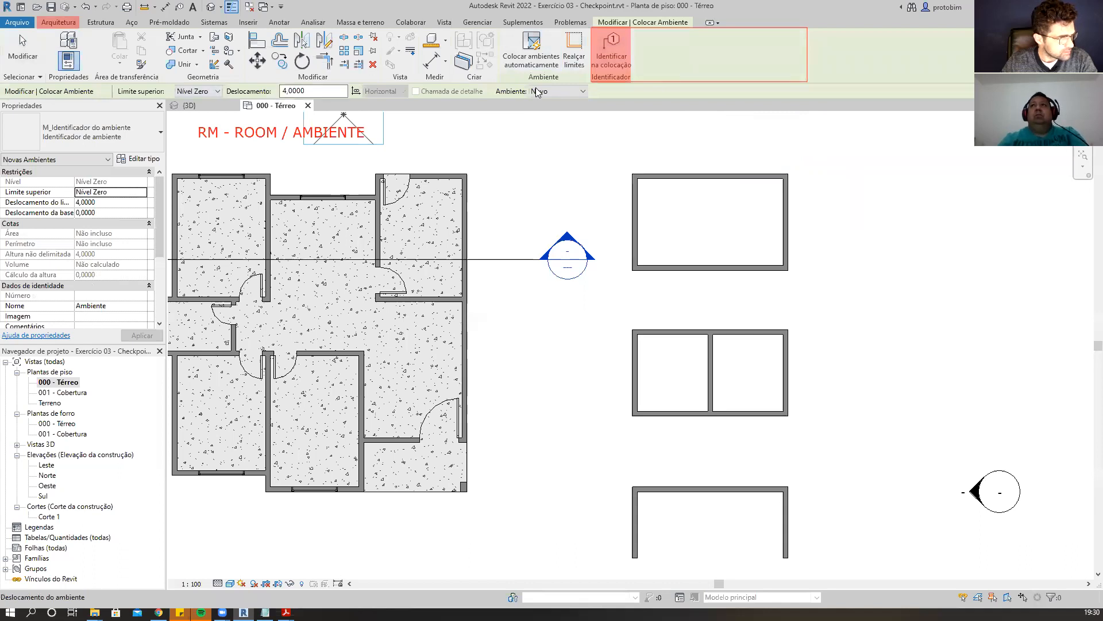
{"action": "left_click", "coordinate": [216, 92]}
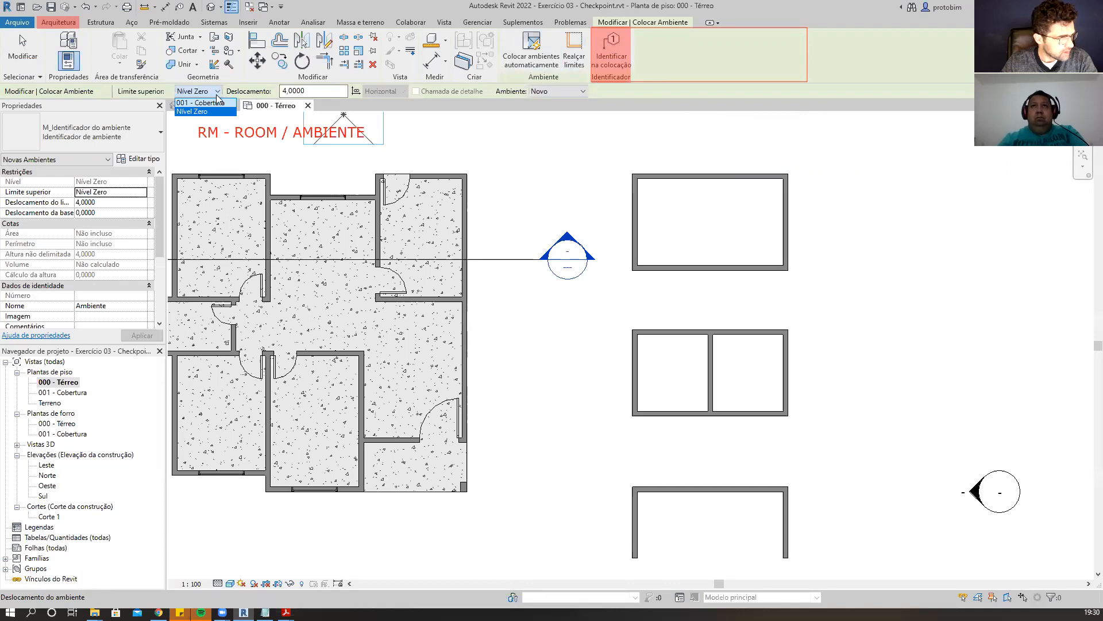
{"action": "left_click", "coordinate": [214, 103]}
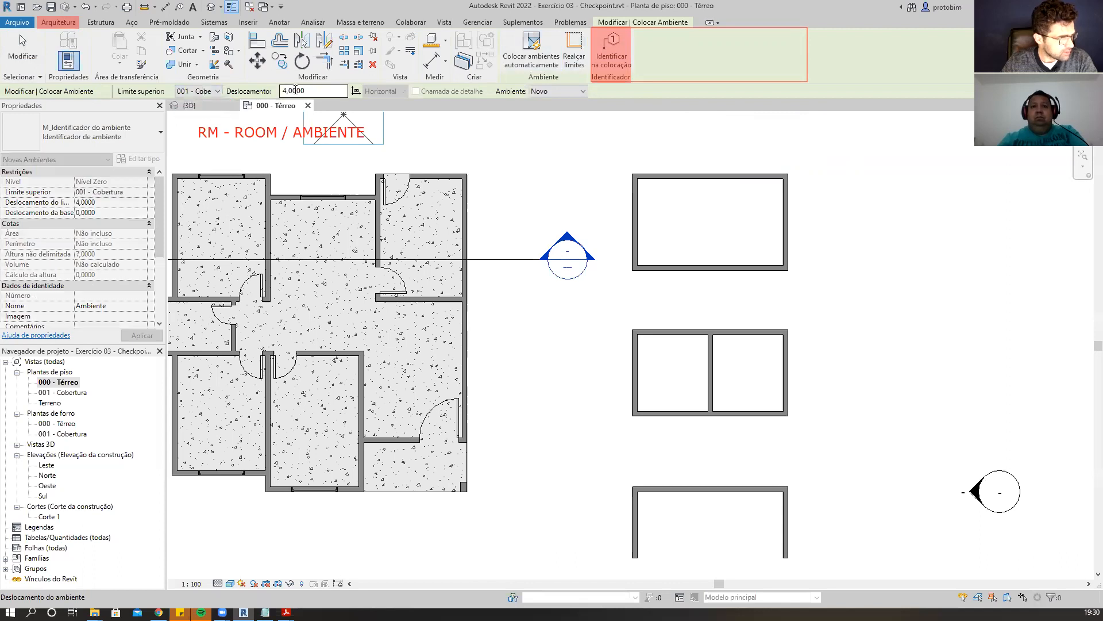
{"action": "left_click_drag", "start_coordinate": [325, 91], "coordinate": [276, 92]}
{"action": "type", "text": "0"}
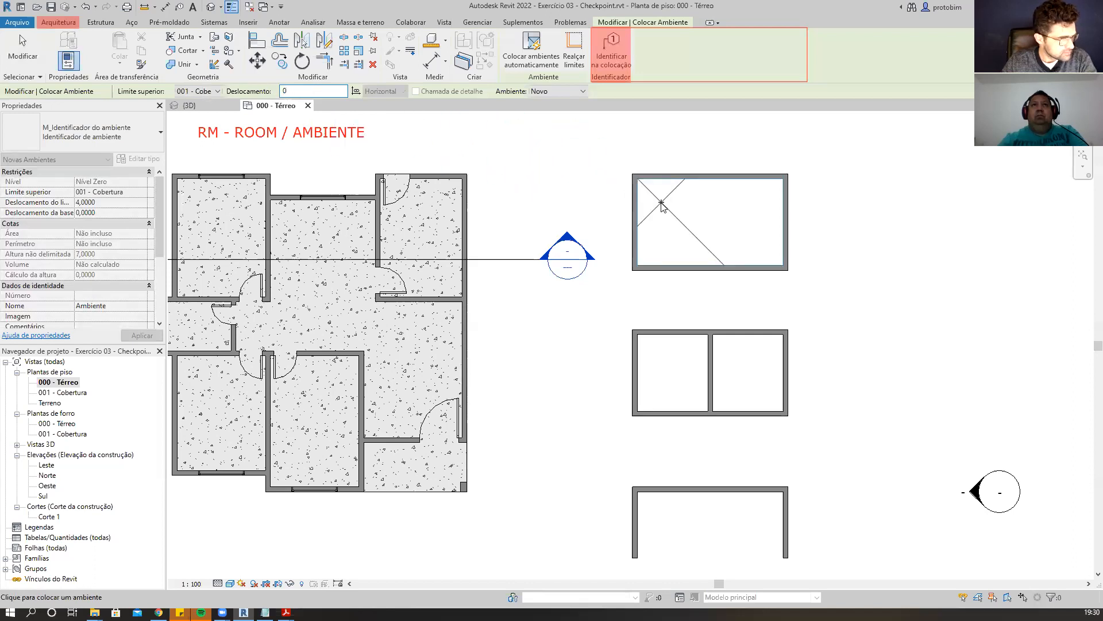
Place a room inside the upper rectangular wall enclosure.
{"action": "scroll", "coordinate": [569, 166], "scroll_direction": "up", "scroll_amount": 1}
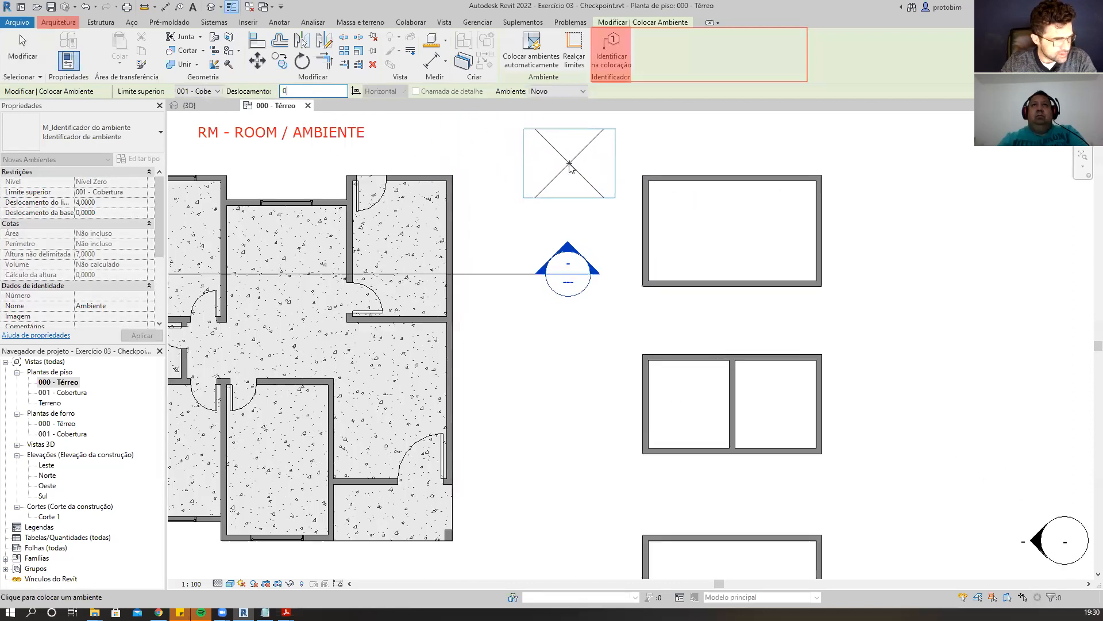
{"action": "scroll", "coordinate": [569, 166], "scroll_direction": "down", "scroll_amount": 1}
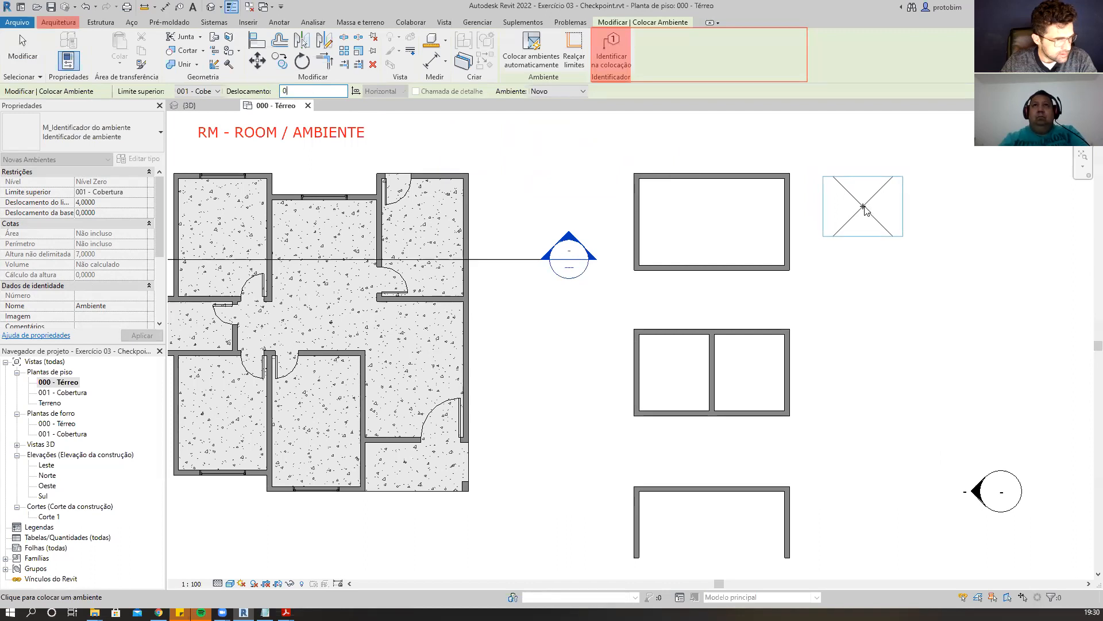
{"action": "scroll", "coordinate": [901, 313], "scroll_direction": "down", "scroll_amount": 2}
{"action": "scroll", "coordinate": [681, 316], "scroll_direction": "up", "scroll_amount": 1}
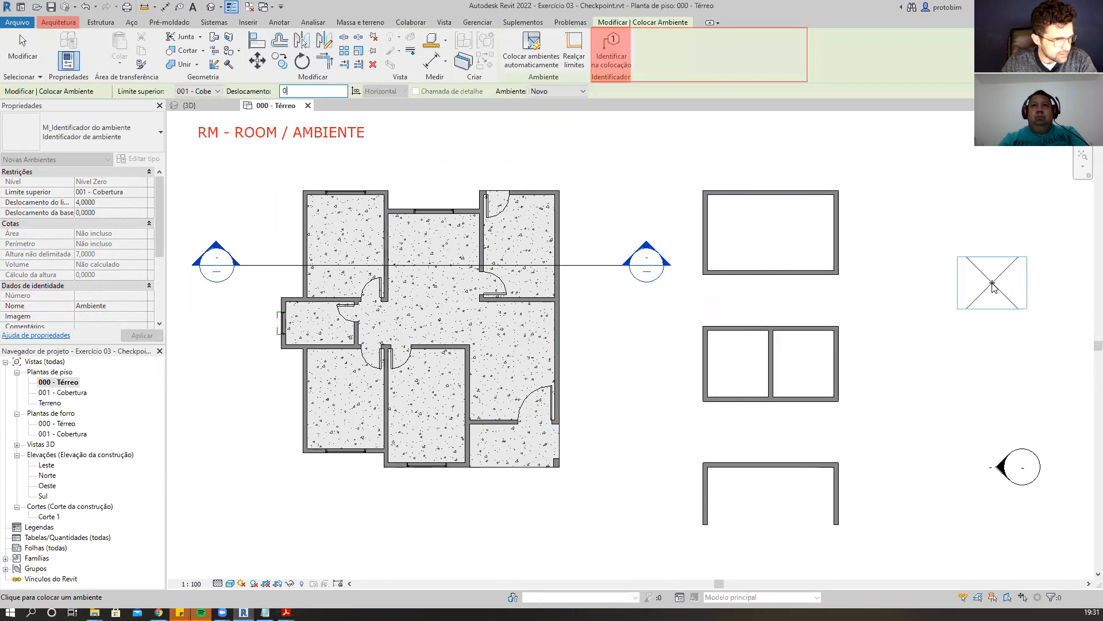
{"action": "scroll", "coordinate": [989, 282], "scroll_direction": "up", "scroll_amount": 1}
{"action": "left_click", "coordinate": [739, 230]}
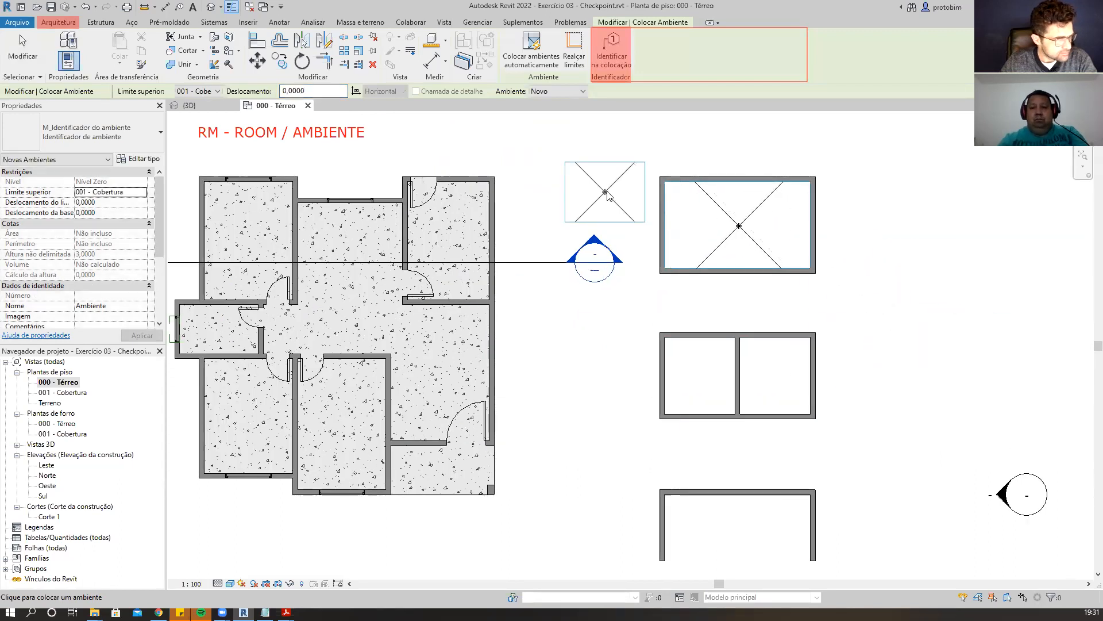
Place a room in the left half of the divided rectangle.
{"action": "scroll", "coordinate": [606, 198], "scroll_direction": "down", "scroll_amount": 1}
{"action": "scroll", "coordinate": [684, 333], "scroll_direction": "up", "scroll_amount": 1}
{"action": "scroll", "coordinate": [678, 303], "scroll_direction": "down", "scroll_amount": 1}
{"action": "scroll", "coordinate": [694, 376], "scroll_direction": "up", "scroll_amount": 1}
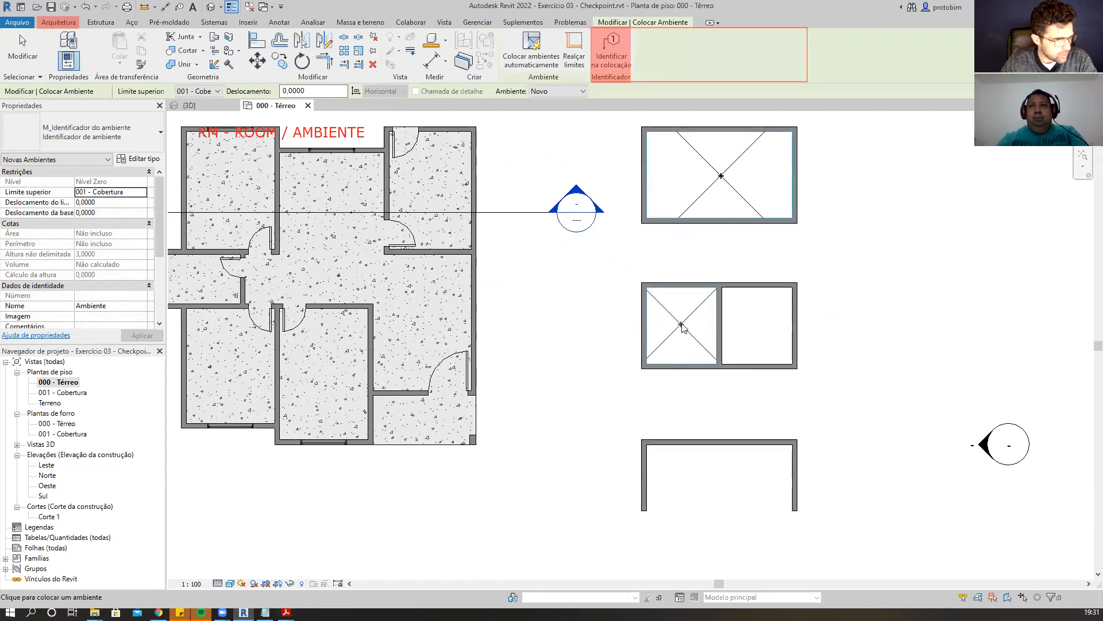
{"action": "left_click", "coordinate": [684, 328]}
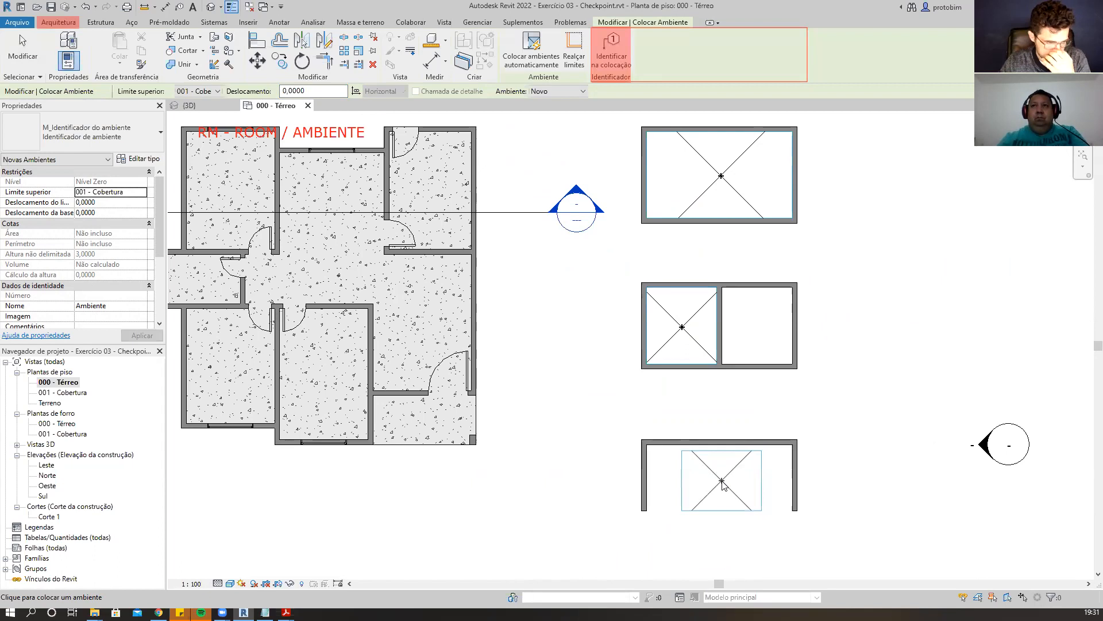
Place a room inside the open three-wall outline and exit the Room tool.
{"action": "left_click", "coordinate": [722, 483]}
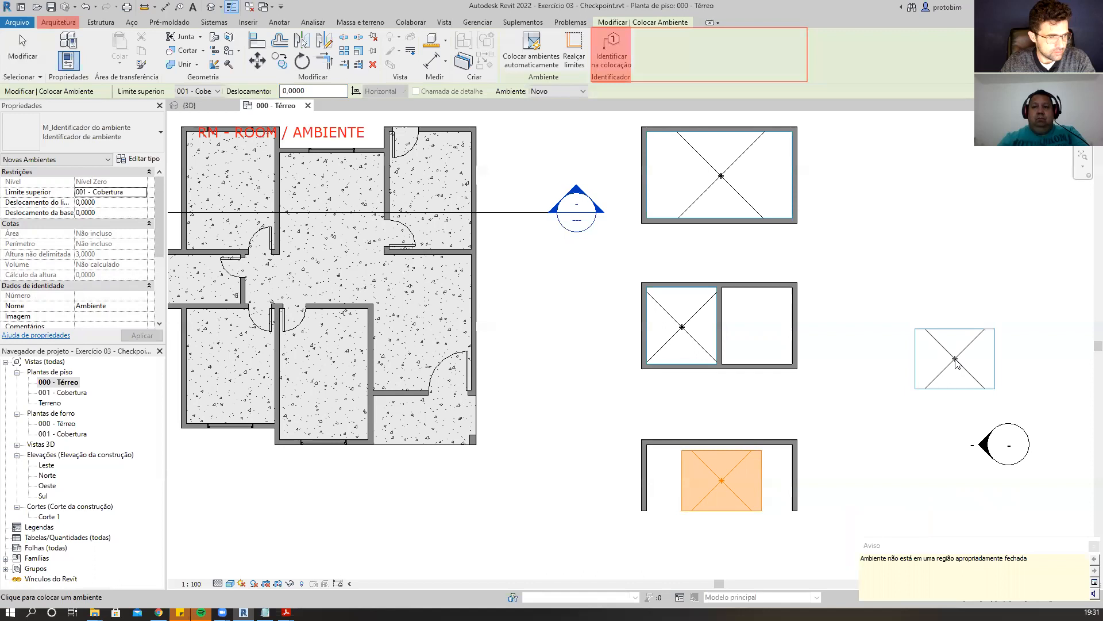
{"action": "key", "text": "Escape"}
{"action": "key", "text": "Escape"}
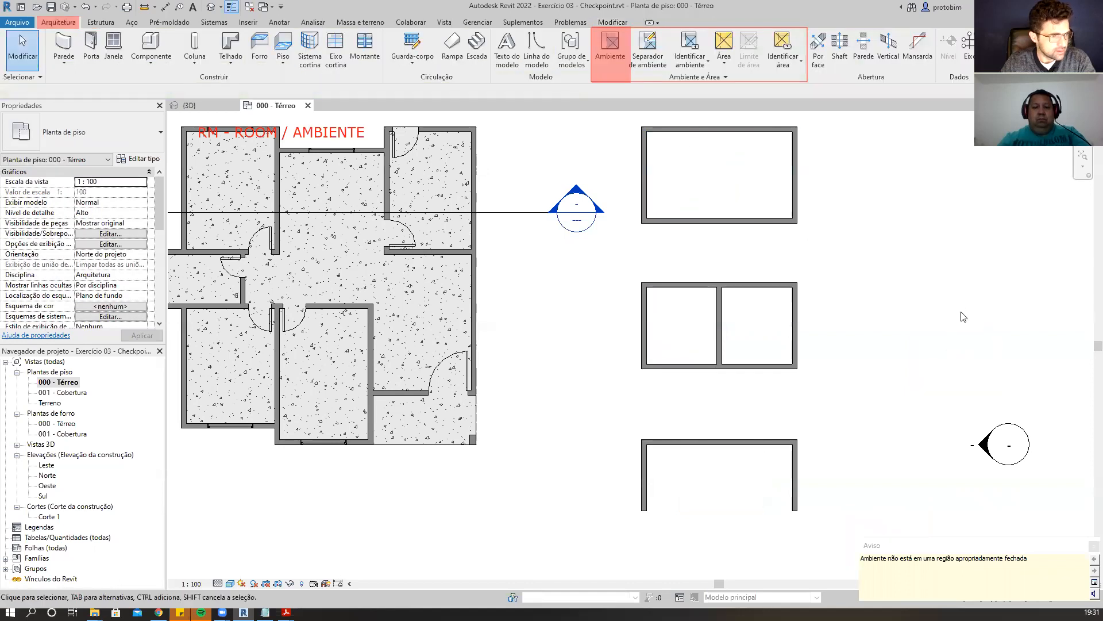
Select the placed rooms and walls to examine their properties.
{"action": "scroll", "coordinate": [960, 316], "scroll_direction": "down", "scroll_amount": 1}
{"action": "middle_click_drag", "start_coordinate": [958, 249], "coordinate": [943, 263]}
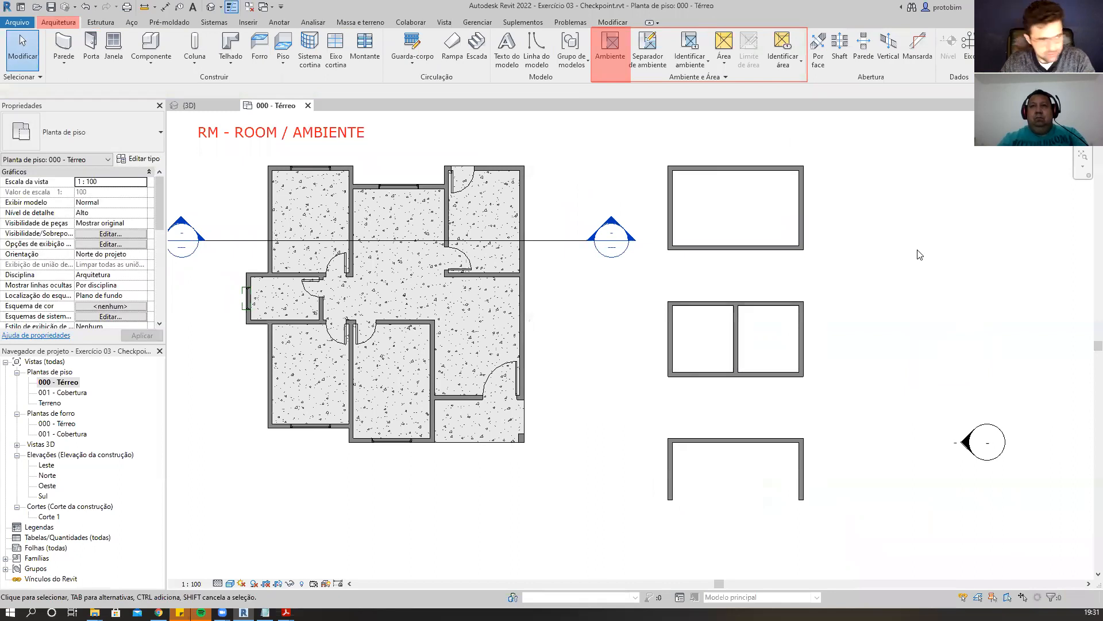
{"action": "left_click", "coordinate": [733, 220]}
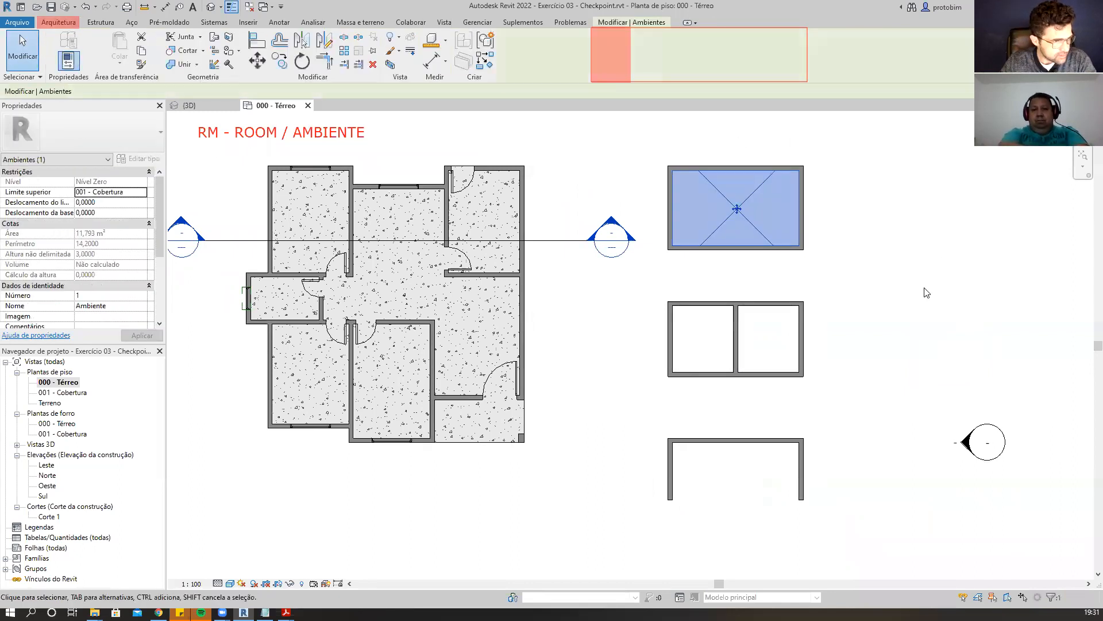
{"action": "left_click", "coordinate": [712, 342]}
{"action": "left_click", "coordinate": [877, 322]}
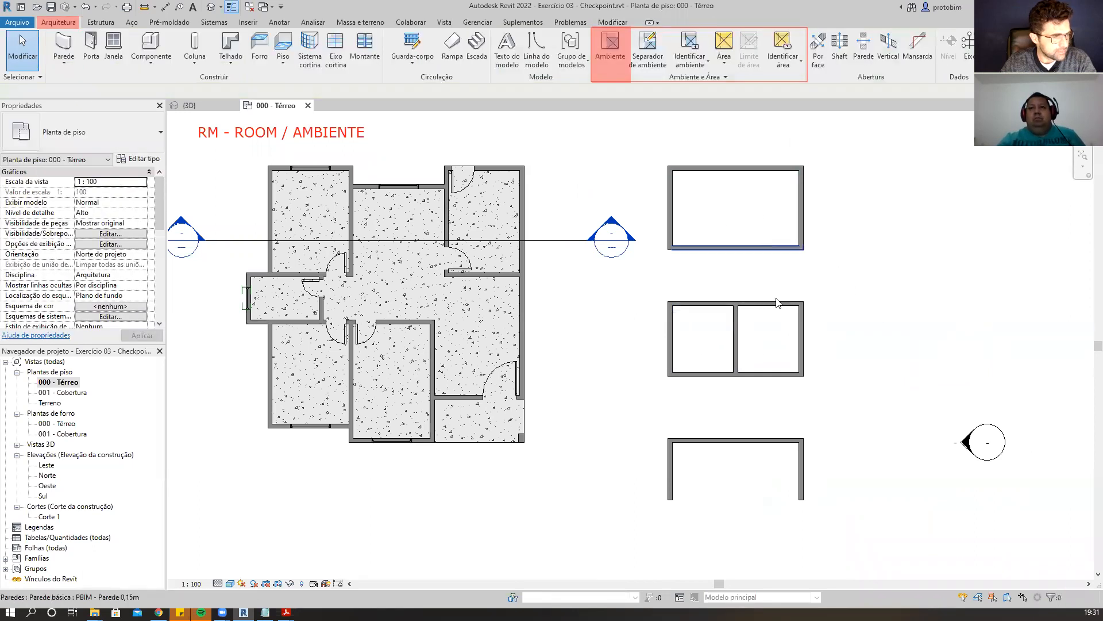
{"action": "left_click", "coordinate": [757, 229]}
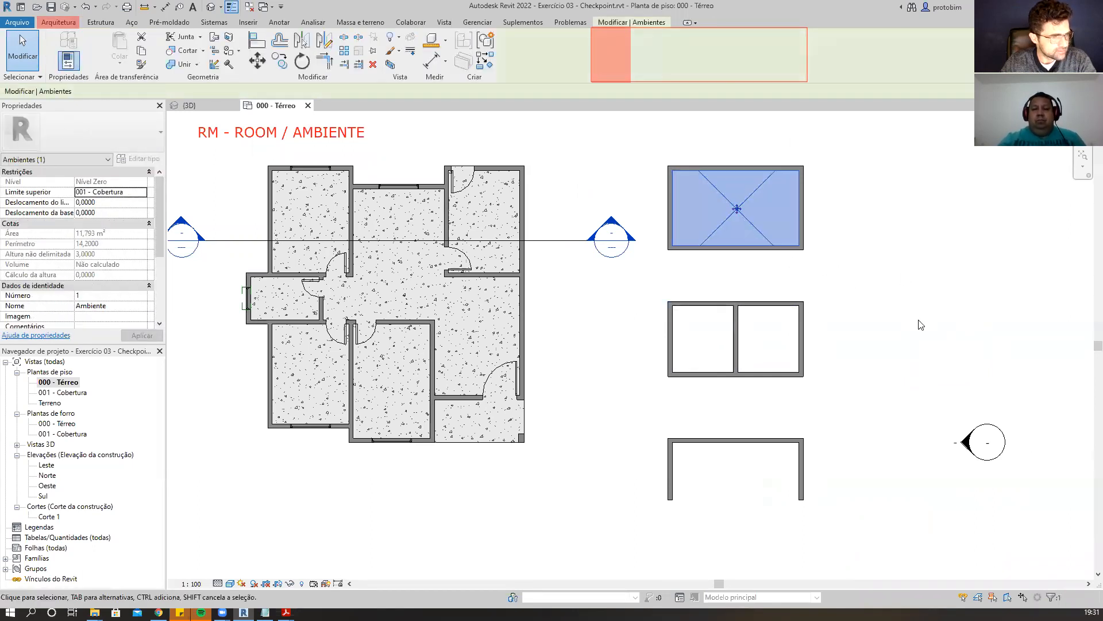
{"action": "left_click", "coordinate": [927, 326]}
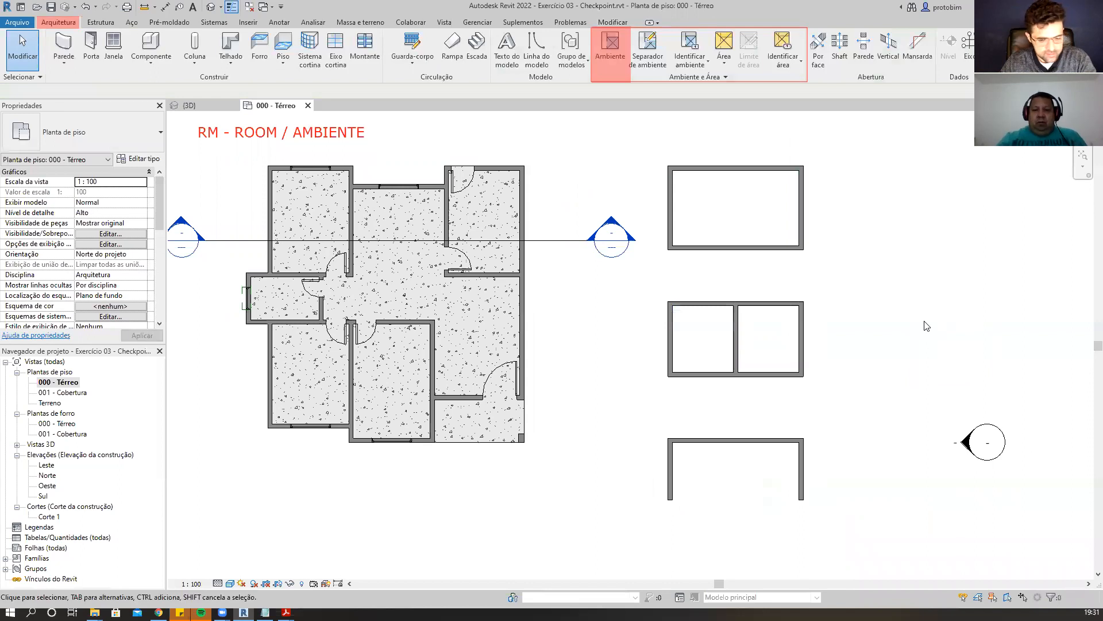
Restart the Room tool to preview the existing rooms, then exit it.
{"action": "key", "text": "r"}
{"action": "key", "text": "m"}
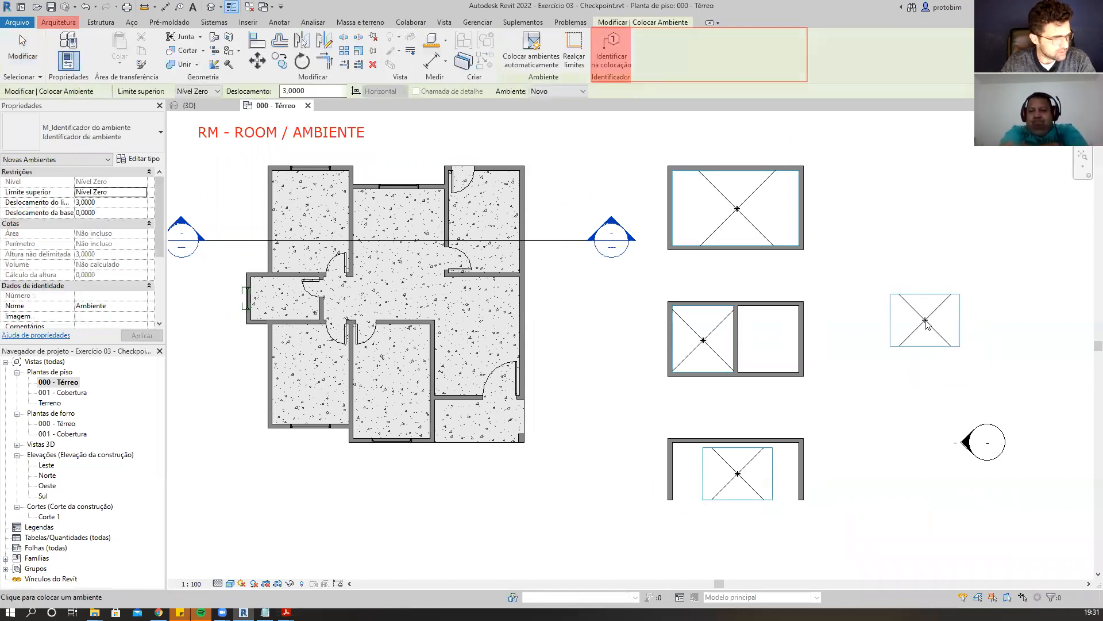
{"action": "key", "text": "Escape"}
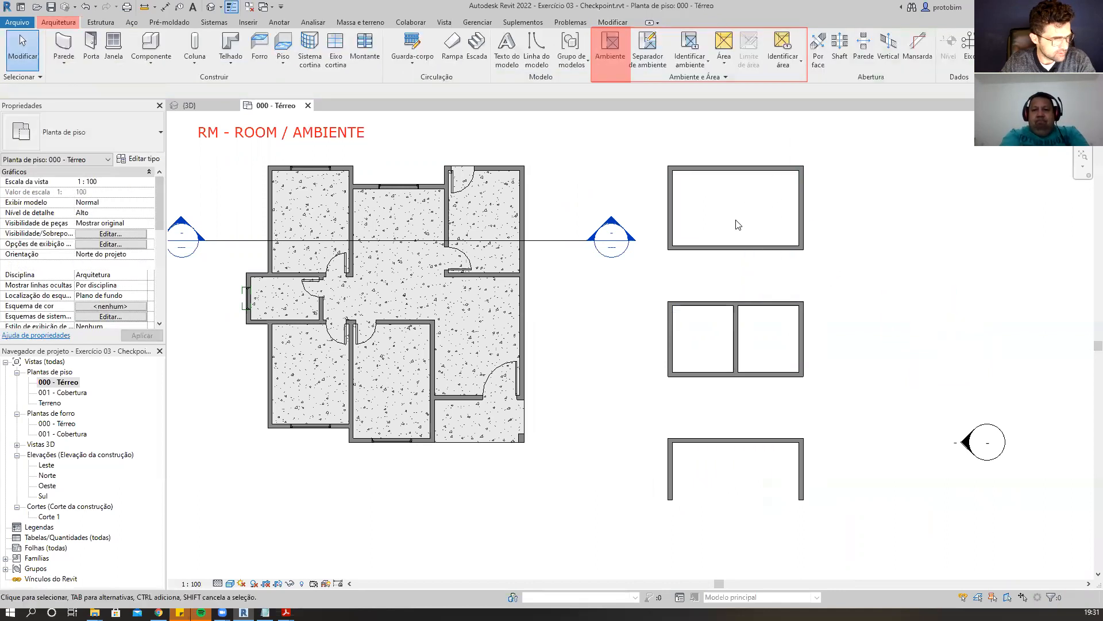
Select the rooms in each wall outline one after another to compare their area properties, then clear the selection.
{"action": "left_click", "coordinate": [739, 221]}
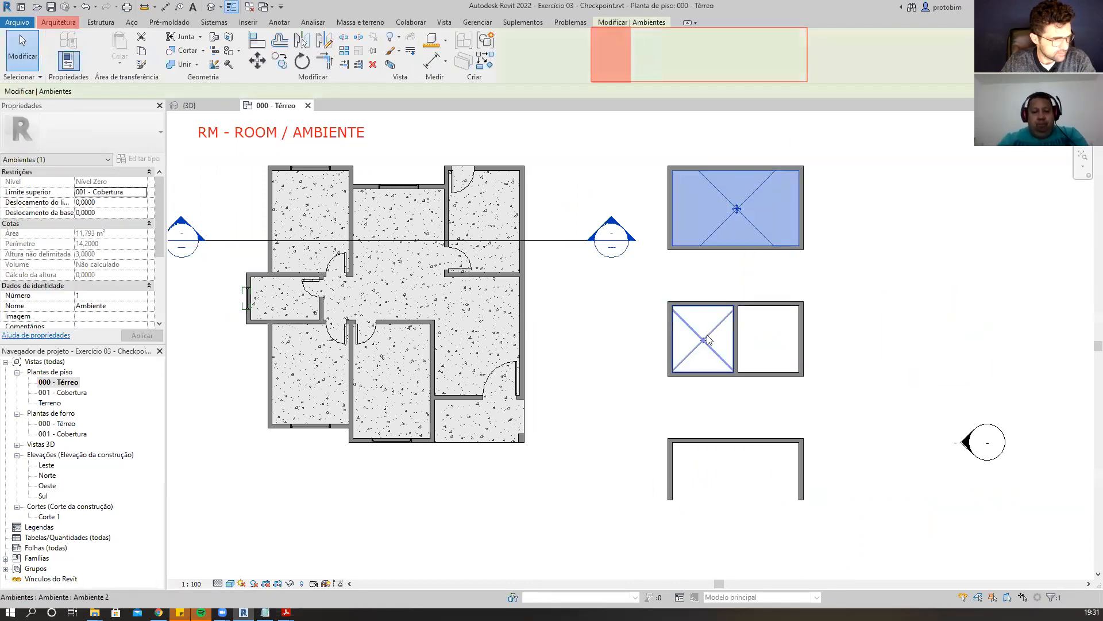
{"action": "left_click", "coordinate": [707, 338]}
{"action": "left_click", "coordinate": [713, 465]}
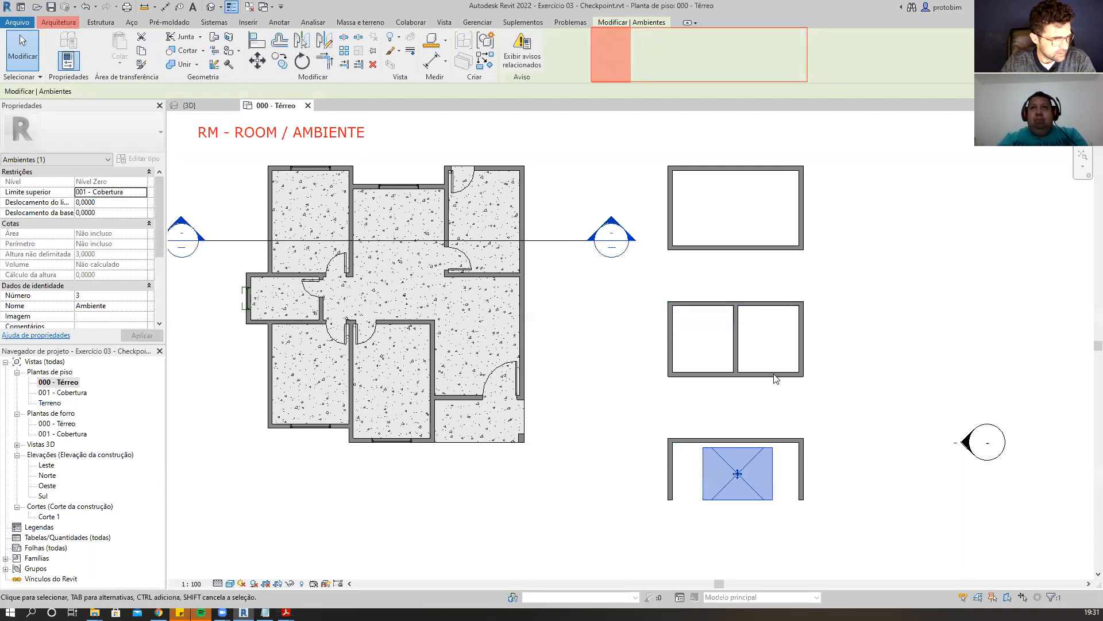
{"action": "left_click", "coordinate": [856, 312]}
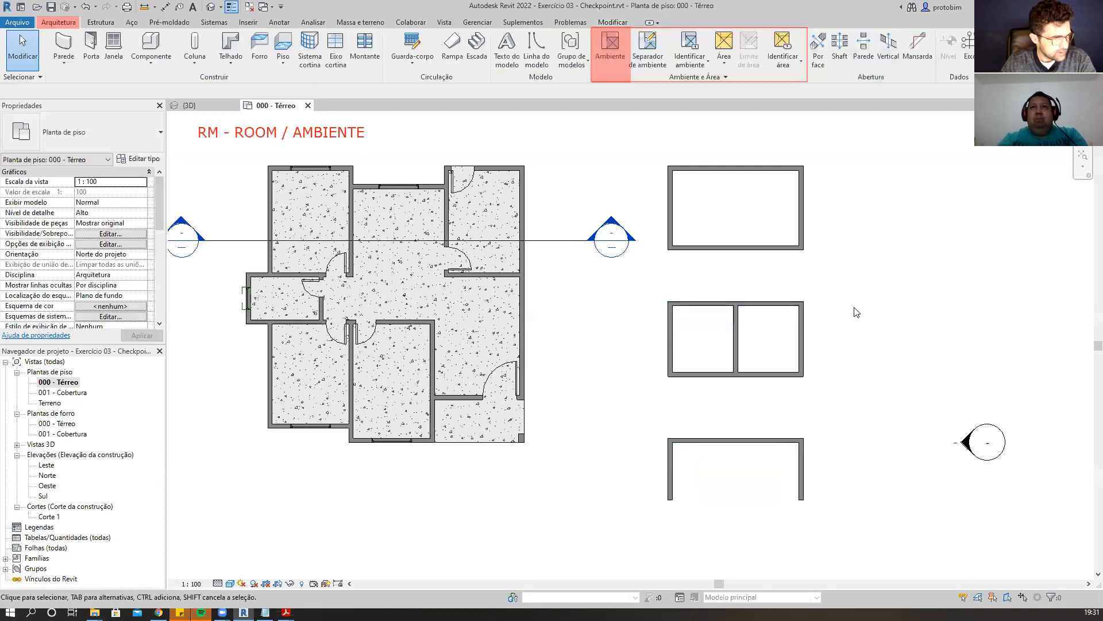
Reselect the closed rectangle's room, review its properties and identity data, and enter 1 as its number.
{"action": "left_click", "coordinate": [750, 197]}
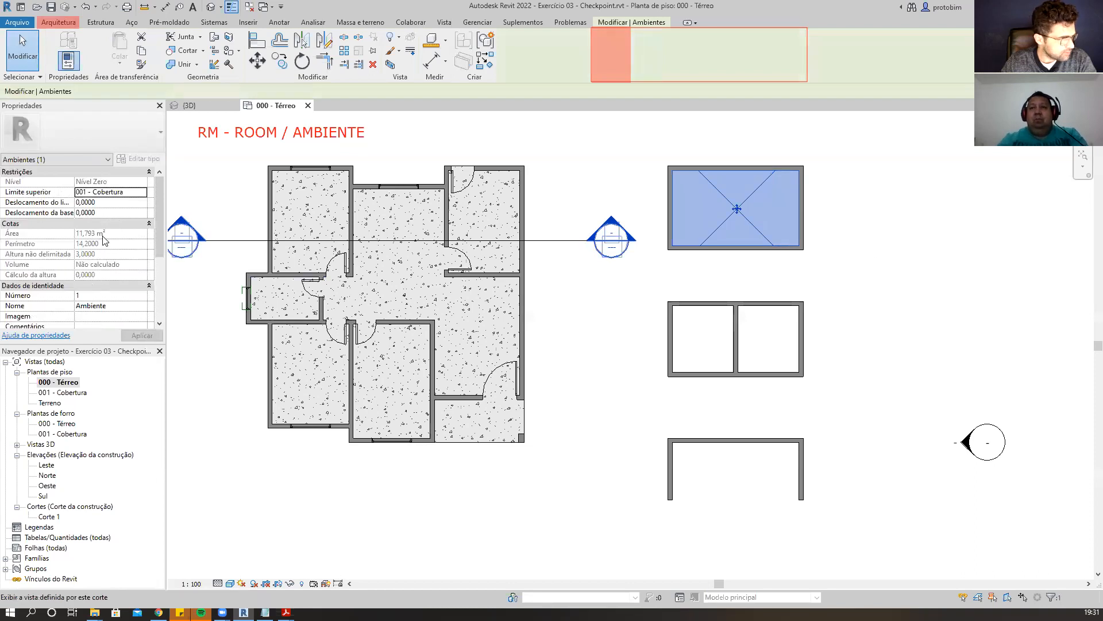
{"action": "left_click_drag", "start_coordinate": [160, 214], "coordinate": [159, 290]}
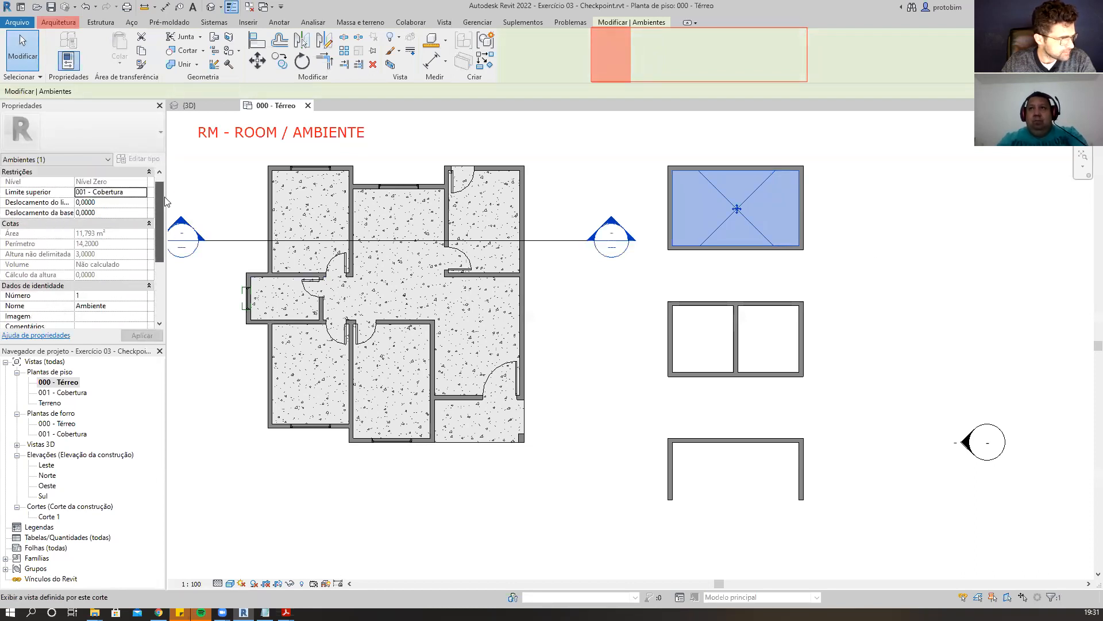
{"action": "scroll", "coordinate": [158, 238], "scroll_direction": "up", "scroll_amount": 5}
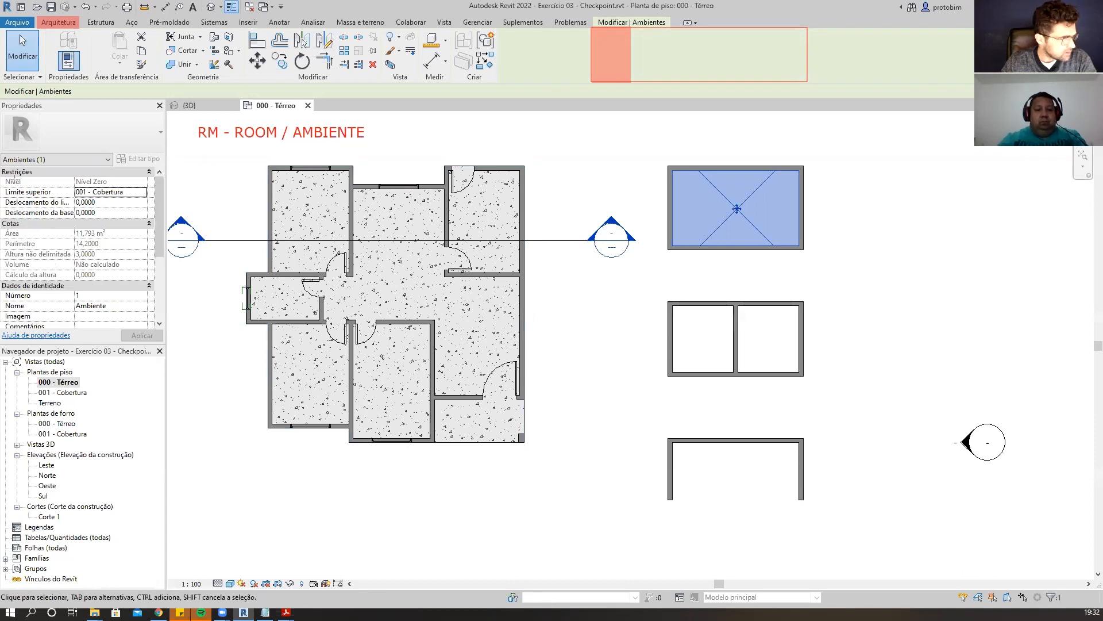
{"action": "left_click_drag", "start_coordinate": [7, 175], "coordinate": [145, 184]}
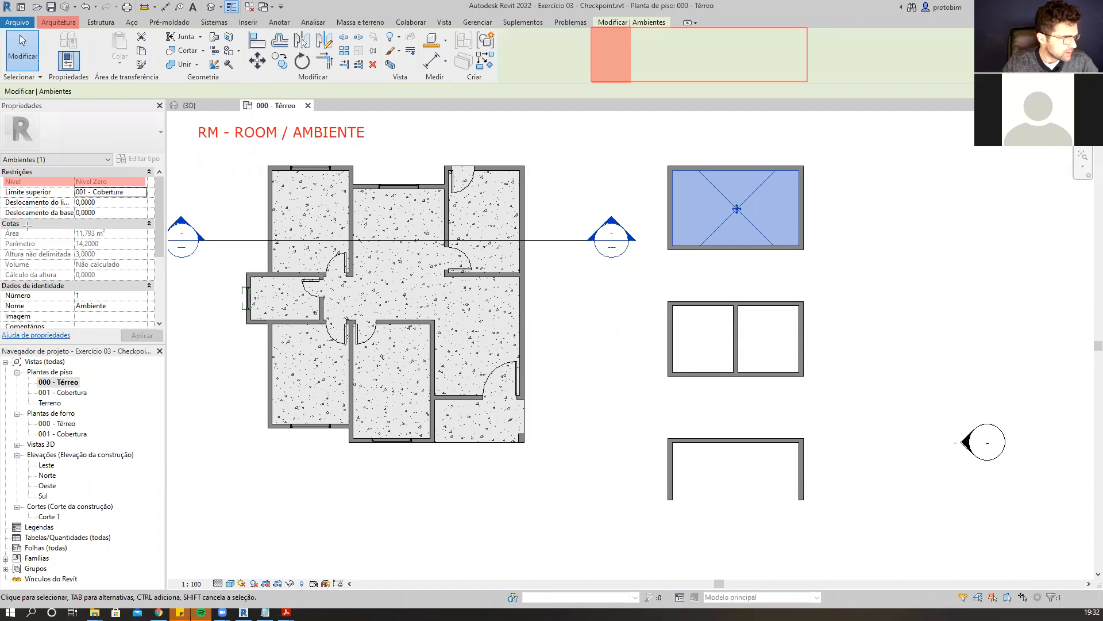
{"action": "left_click_drag", "start_coordinate": [7, 233], "coordinate": [147, 236]}
{"action": "left_click_drag", "start_coordinate": [7, 242], "coordinate": [140, 248]}
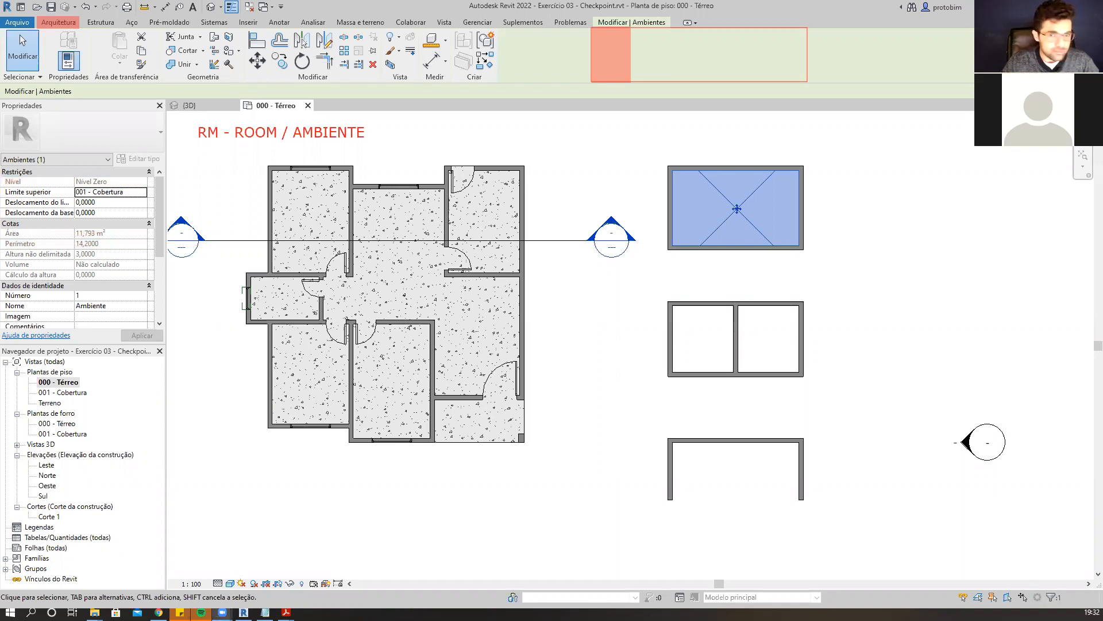
{"action": "scroll", "coordinate": [154, 258], "scroll_direction": "down", "scroll_amount": 3}
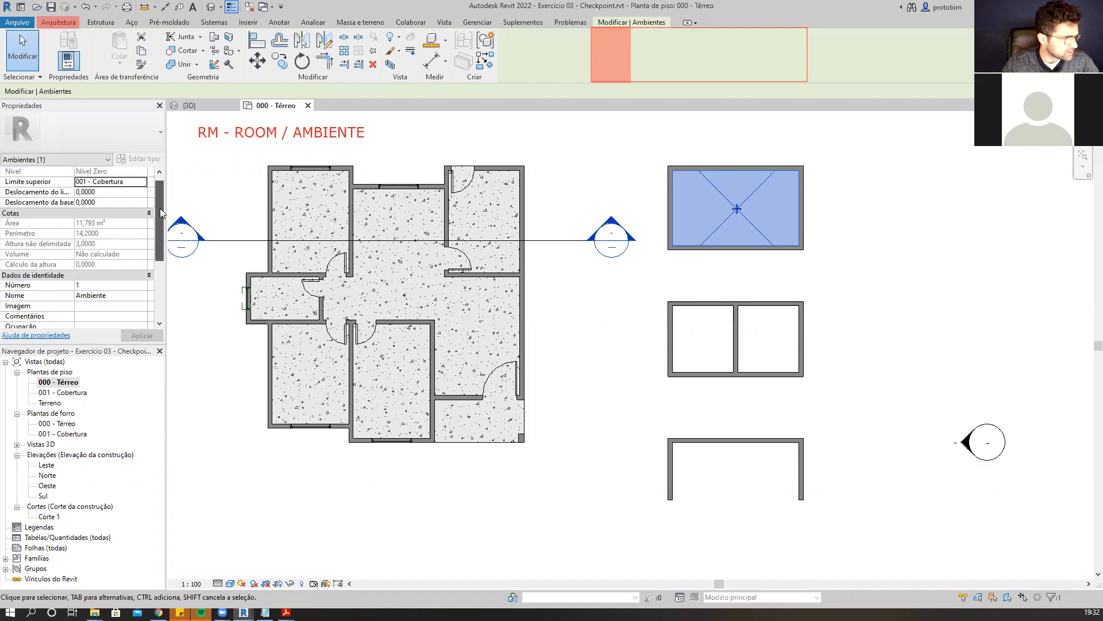
{"action": "scroll", "coordinate": [154, 259], "scroll_direction": "down", "scroll_amount": 1}
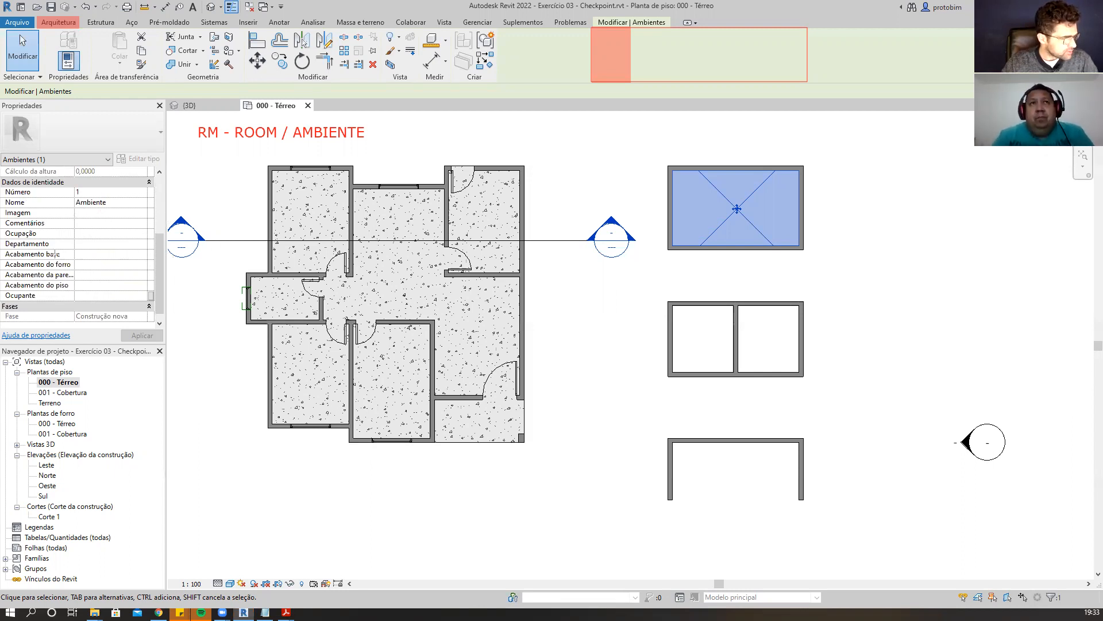
{"action": "left_click", "coordinate": [79, 192]}
{"action": "type", "text": "1"}
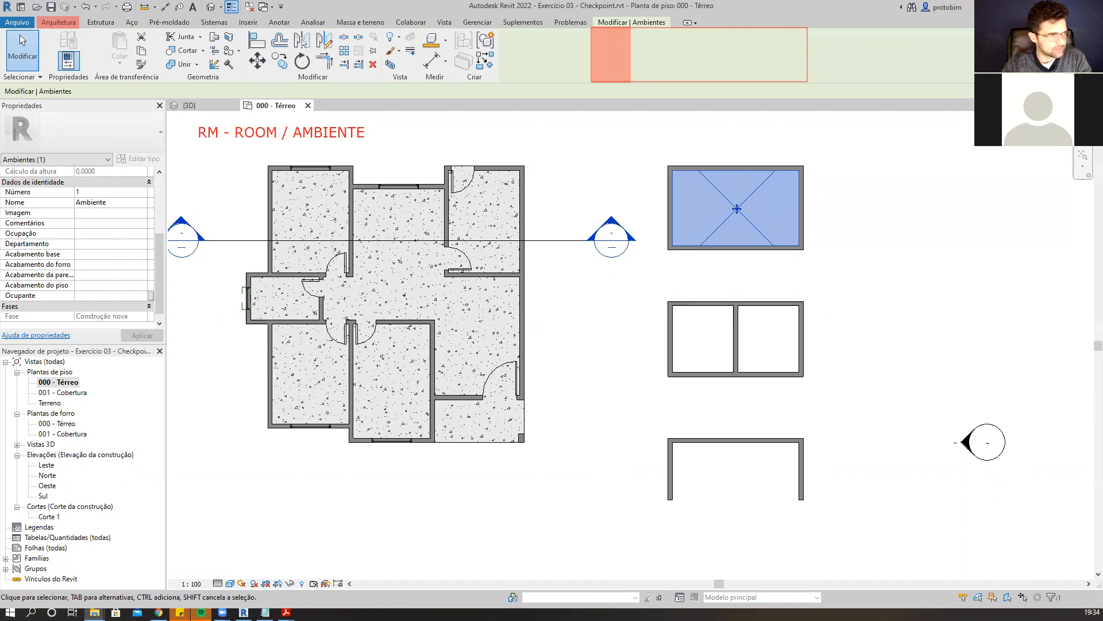
Switch to the MEMORIAL DESCRITIVO PDF in Acrobat and shrink its window beside the floor plan.
{"action": "key", "text": "alt+Tab"}
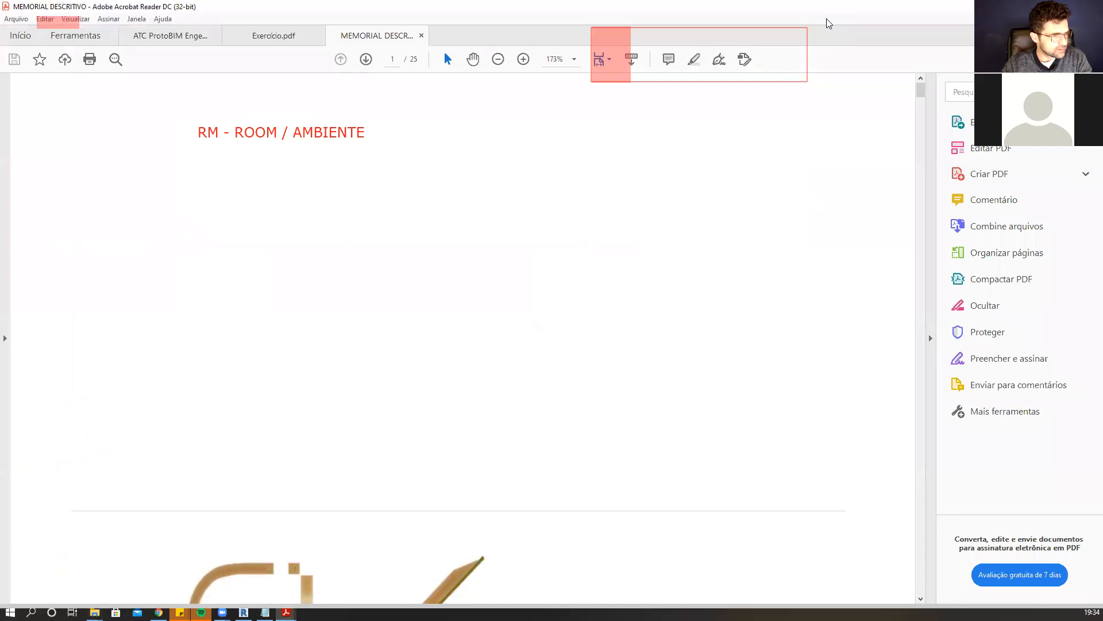
{"action": "double_click", "coordinate": [829, 7]}
{"action": "left_click", "coordinate": [701, 288]}
{"action": "scroll", "coordinate": [665, 306], "scroll_direction": "down", "scroll_amount": 3}
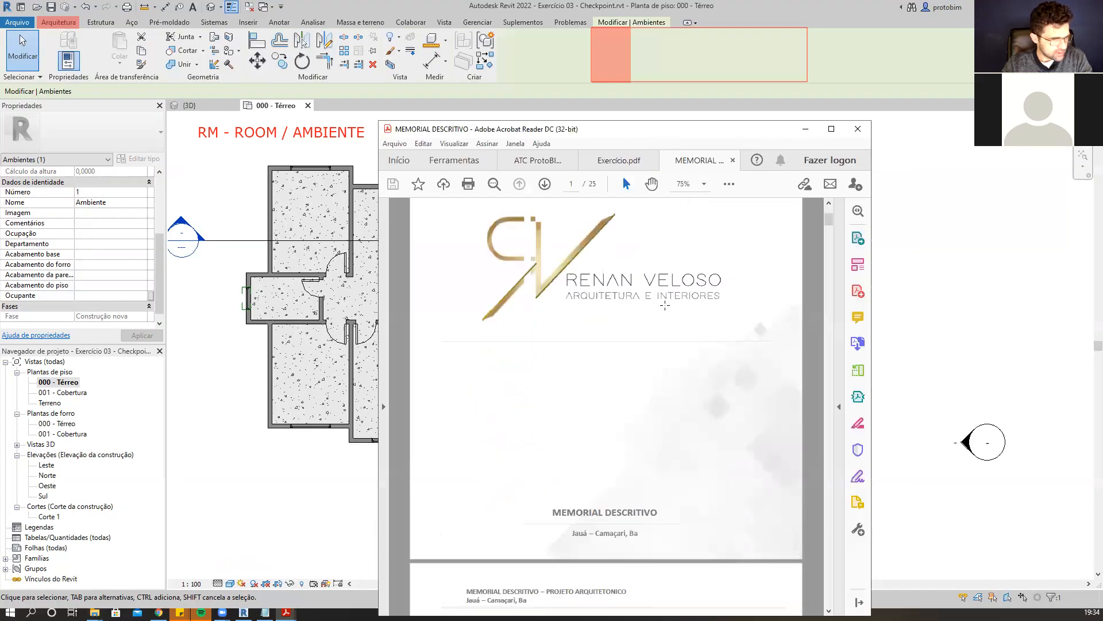
{"action": "scroll", "coordinate": [665, 306], "scroll_direction": "down", "scroll_amount": 10}
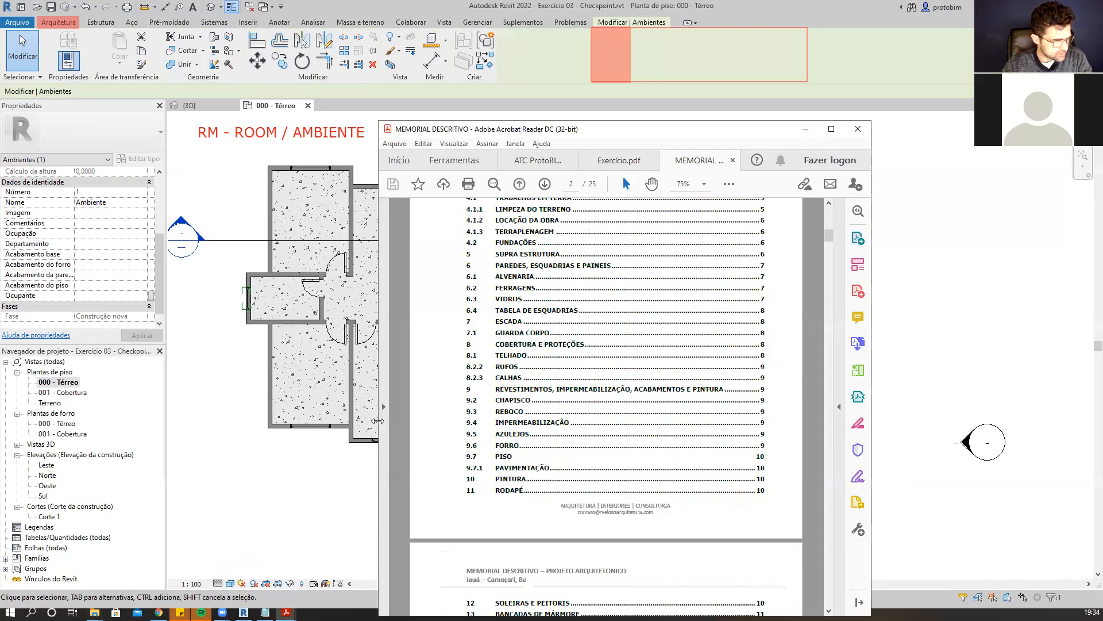
{"action": "left_click_drag", "start_coordinate": [375, 422], "coordinate": [187, 422]}
Scroll through the memorial's contents to the finish specifications section.
{"action": "scroll", "coordinate": [544, 418], "scroll_direction": "down", "scroll_amount": 10}
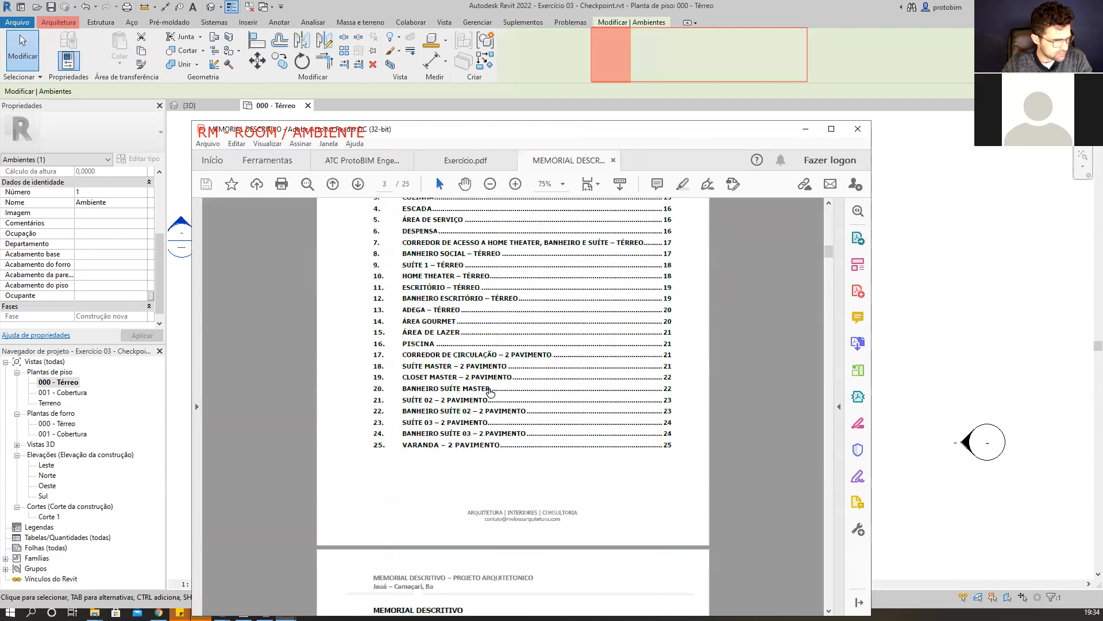
{"action": "scroll", "coordinate": [544, 418], "scroll_direction": "down", "scroll_amount": 3}
{"action": "left_click_drag", "start_coordinate": [829, 261], "coordinate": [826, 520]}
{"action": "scroll", "coordinate": [661, 377], "scroll_direction": "up", "scroll_amount": 10}
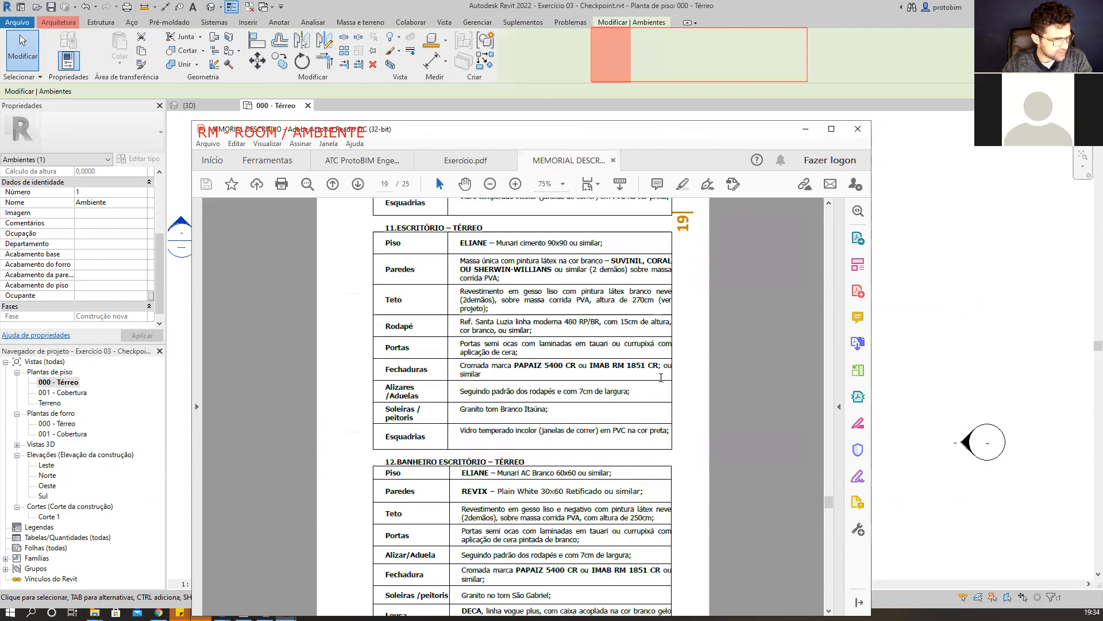
{"action": "scroll", "coordinate": [661, 377], "scroll_direction": "up", "scroll_amount": 15}
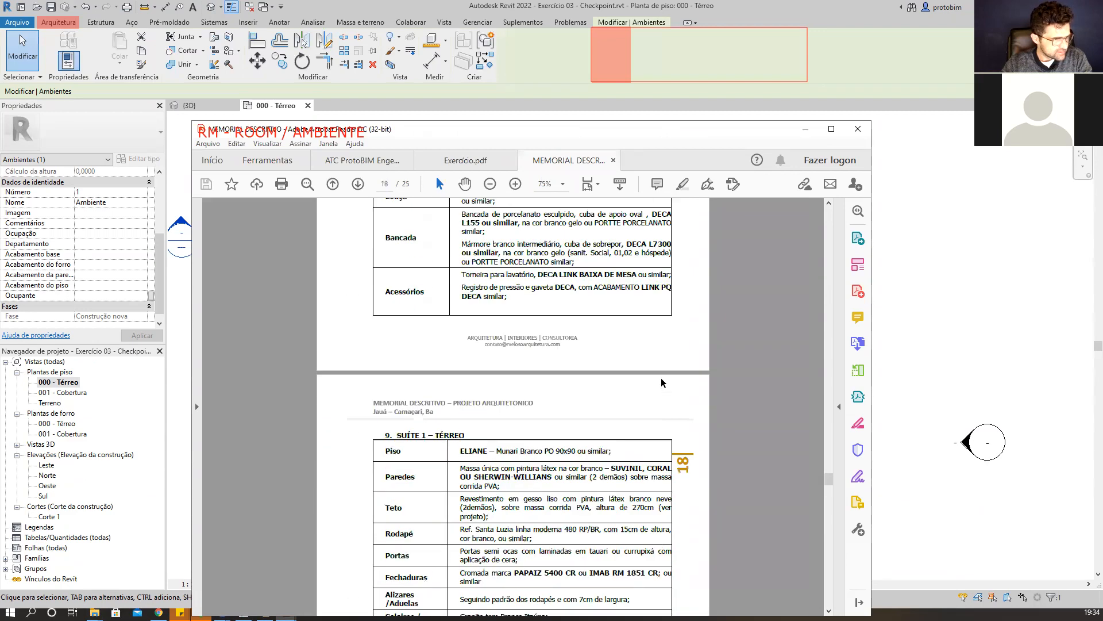
{"action": "scroll", "coordinate": [661, 380], "scroll_direction": "up", "scroll_amount": 15}
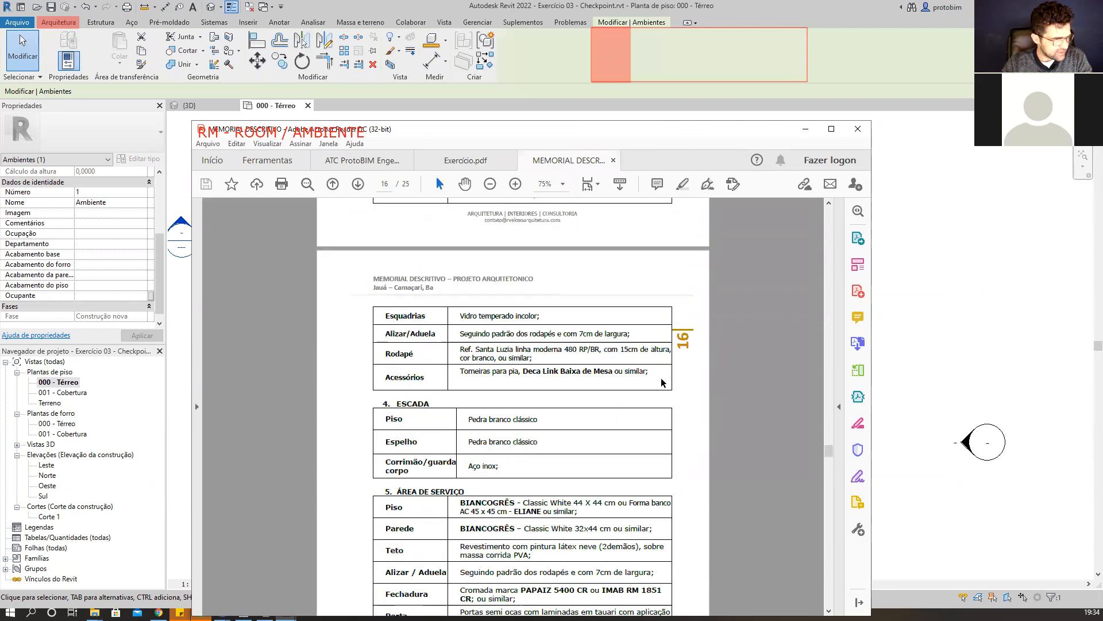
{"action": "scroll", "coordinate": [661, 378], "scroll_direction": "up", "scroll_amount": 10}
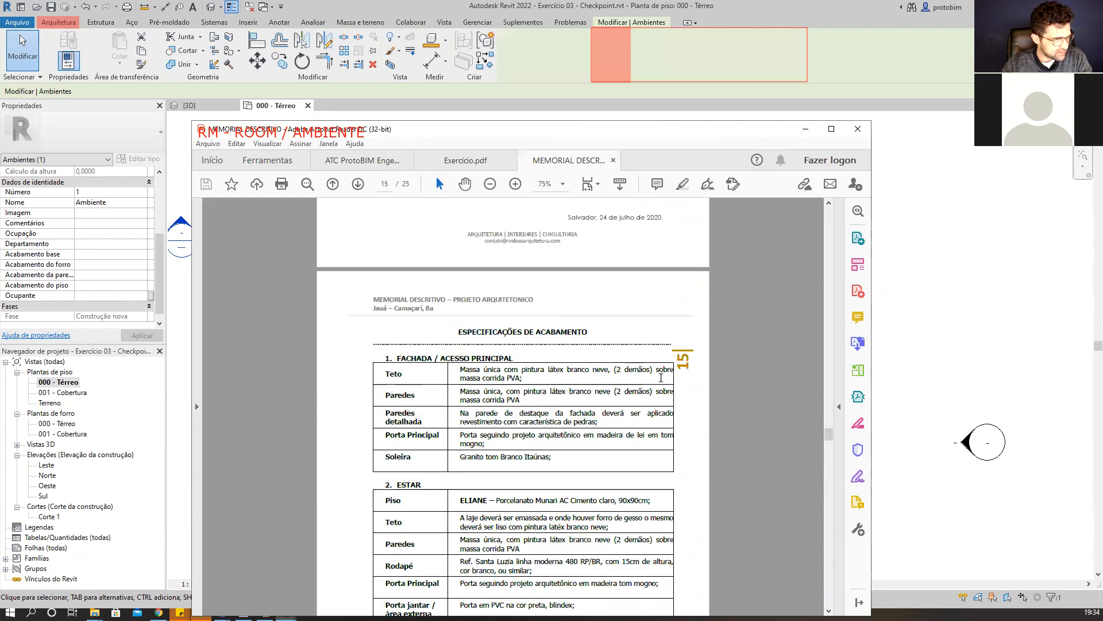
Highlight the Estar and Cozinha finish entries in the specifications table.
{"action": "left_click_drag", "start_coordinate": [459, 288], "coordinate": [523, 373]}
{"action": "left_click", "coordinate": [538, 378]}
{"action": "scroll", "coordinate": [538, 382], "scroll_direction": "down", "scroll_amount": 3}
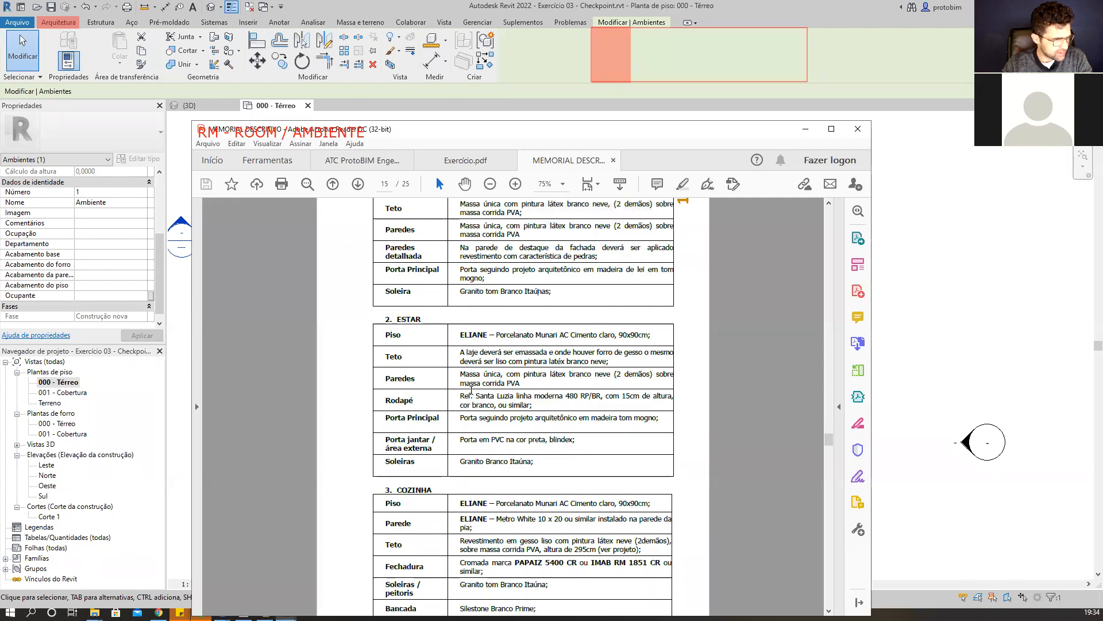
{"action": "scroll", "coordinate": [467, 445], "scroll_direction": "down", "scroll_amount": 3}
{"action": "left_click_drag", "start_coordinate": [460, 337], "coordinate": [603, 337]}
{"action": "left_click_drag", "start_coordinate": [461, 353], "coordinate": [473, 362]}
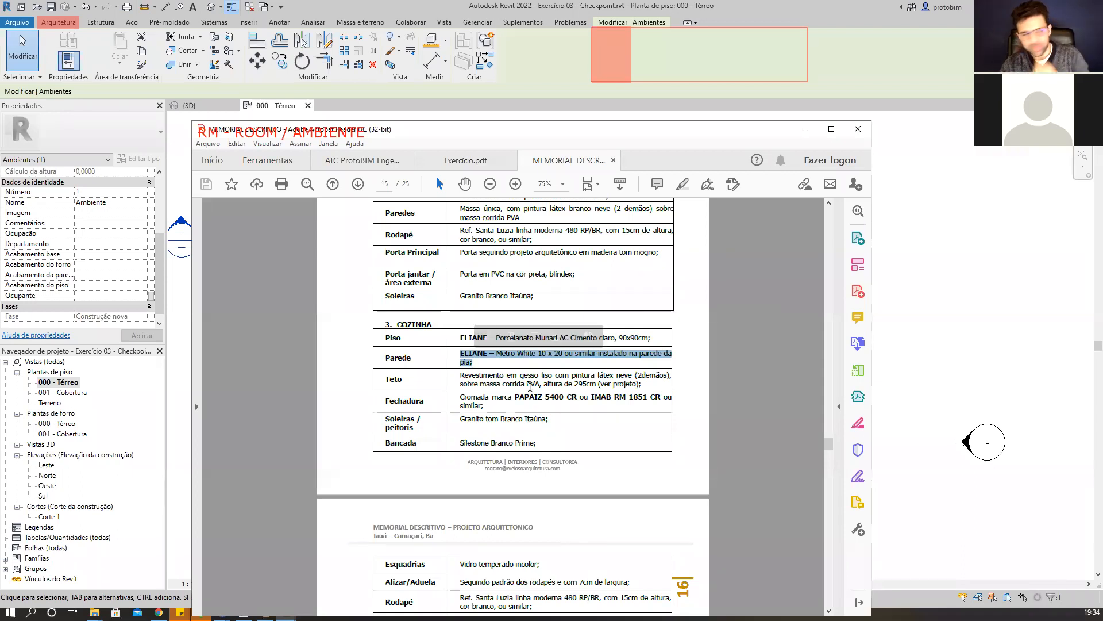
{"action": "scroll", "coordinate": [632, 392], "scroll_direction": "down", "scroll_amount": 1}
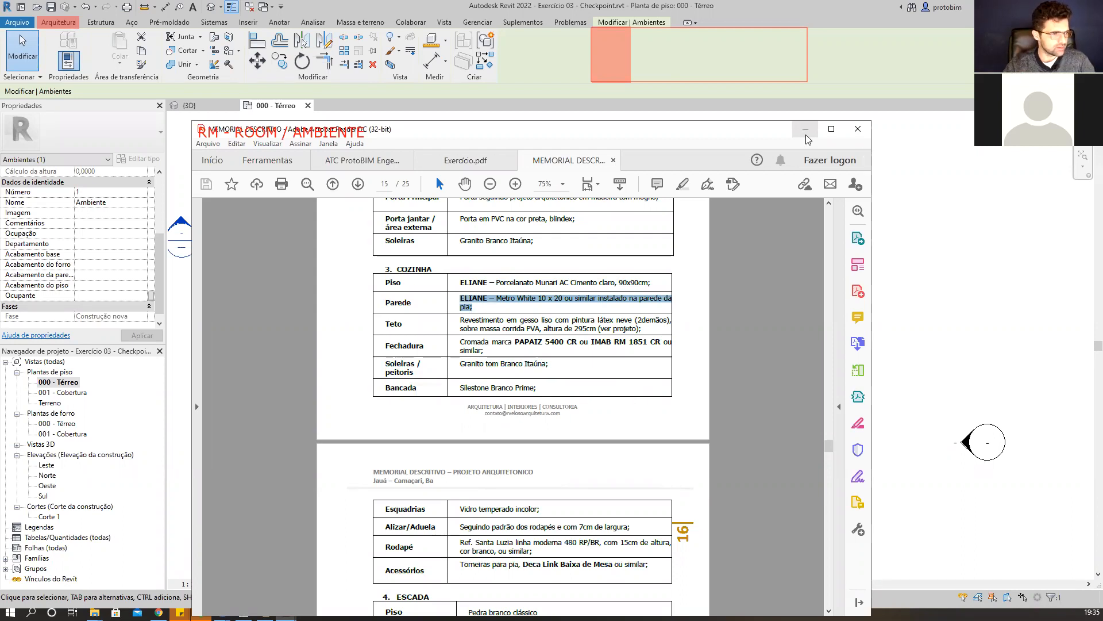
{"action": "left_click", "coordinate": [857, 129]}
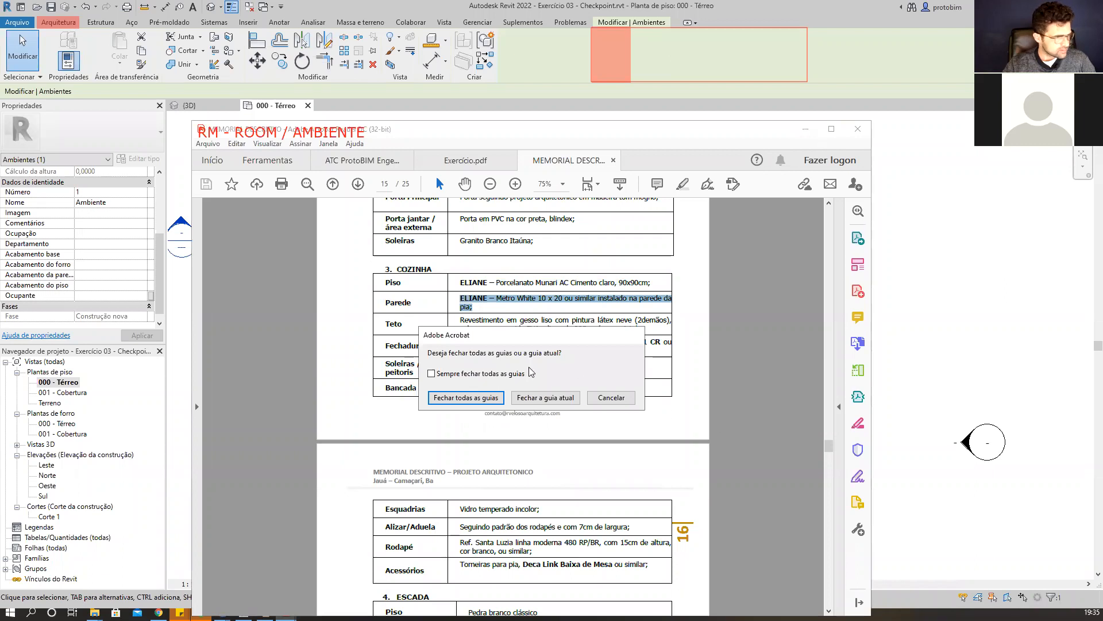
{"action": "left_click", "coordinate": [611, 397]}
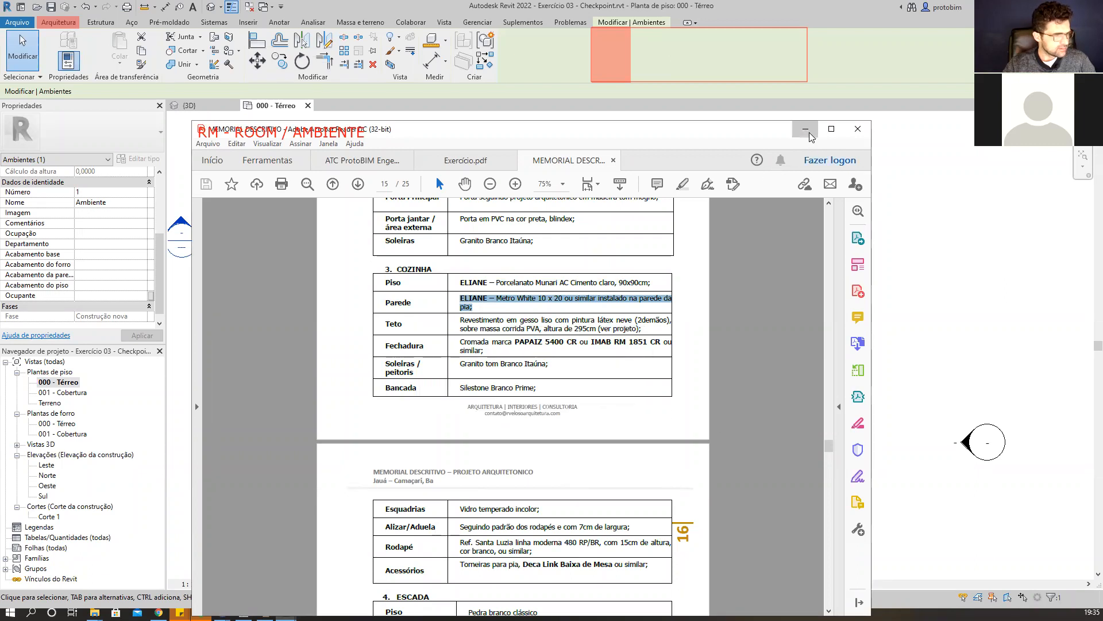
{"action": "left_click", "coordinate": [806, 130]}
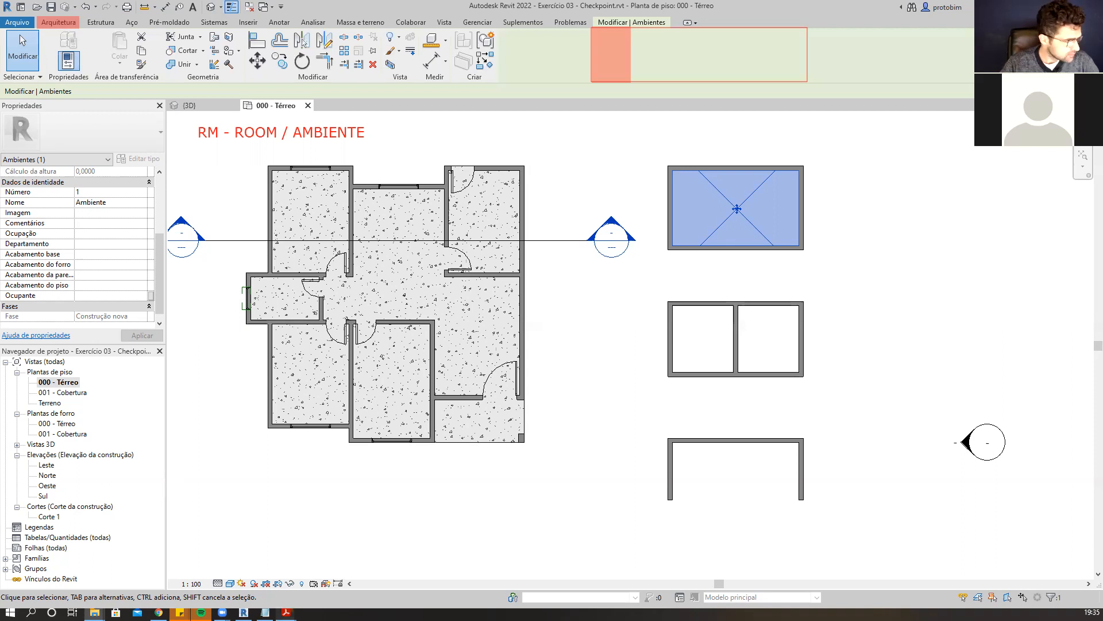
Bring the memorial PDF back and reposition its window beside the plan.
{"action": "left_click", "coordinate": [285, 612]}
{"action": "left_click", "coordinate": [436, 538]}
{"action": "scroll", "coordinate": [546, 373], "scroll_direction": "down", "scroll_amount": 5}
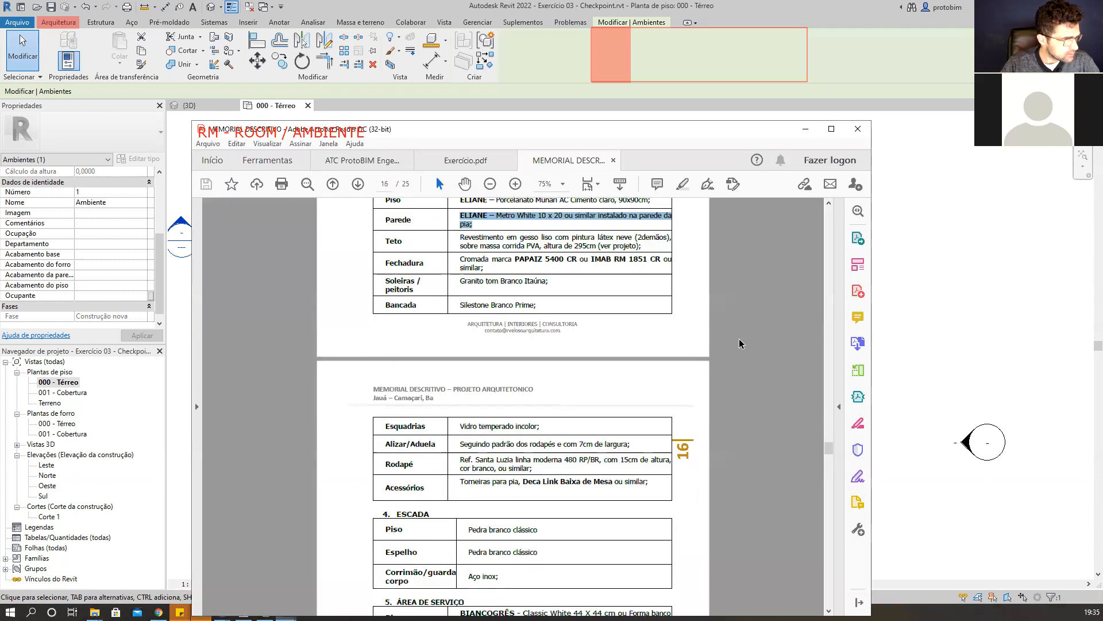
{"action": "left_click_drag", "start_coordinate": [729, 131], "coordinate": [833, 153]}
Scroll through the finish specifications for the ground-floor rooms.
{"action": "scroll", "coordinate": [783, 373], "scroll_direction": "down", "scroll_amount": 8}
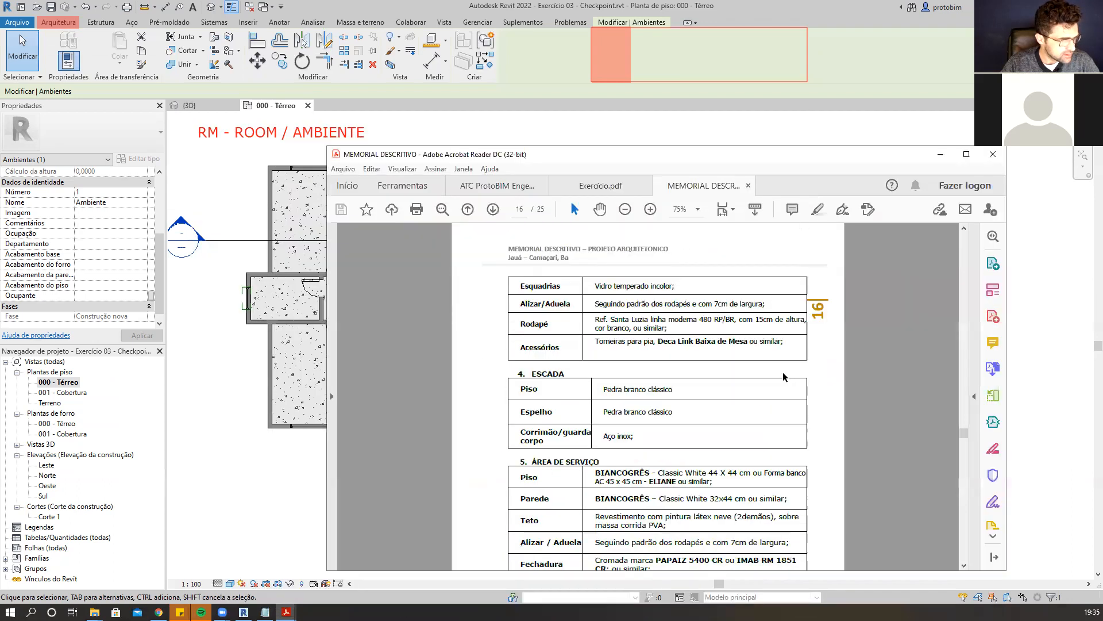
{"action": "scroll", "coordinate": [783, 373], "scroll_direction": "up", "scroll_amount": 3}
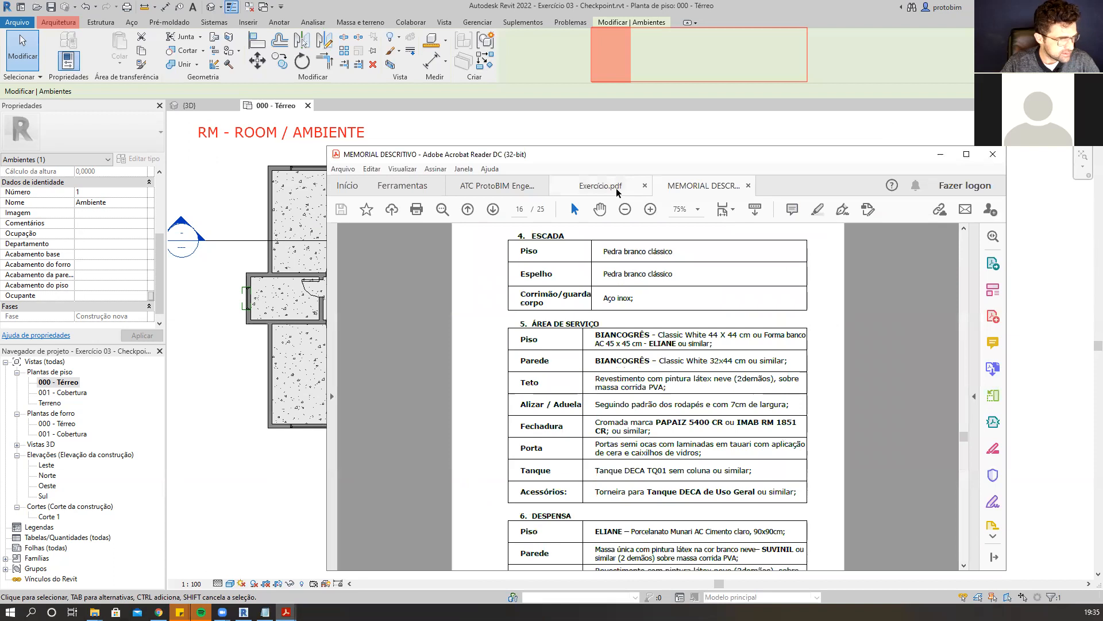
{"action": "scroll", "coordinate": [764, 394], "scroll_direction": "down", "scroll_amount": 5}
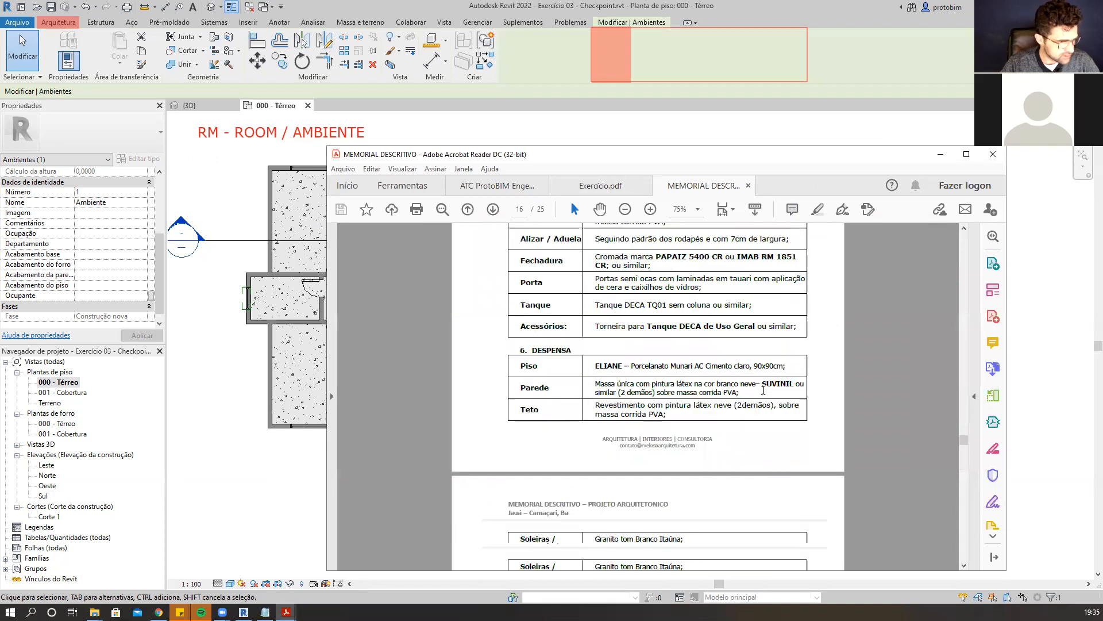
{"action": "scroll", "coordinate": [764, 394], "scroll_direction": "down", "scroll_amount": 3}
{"action": "scroll", "coordinate": [764, 394], "scroll_direction": "up", "scroll_amount": 3}
{"action": "scroll", "coordinate": [764, 394], "scroll_direction": "down", "scroll_amount": 3}
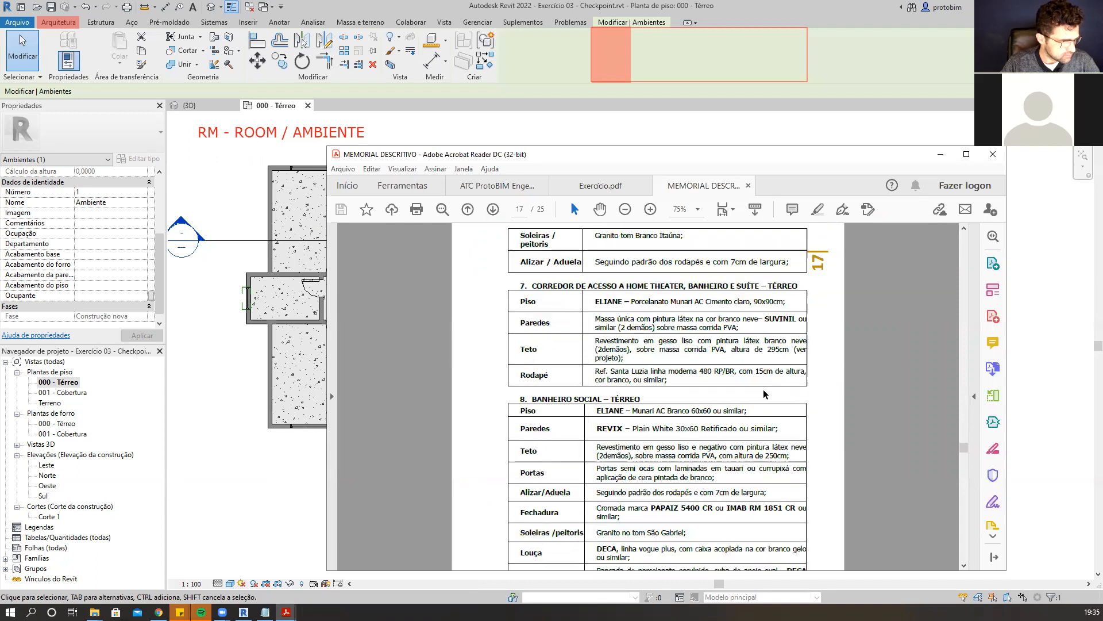
{"action": "scroll", "coordinate": [765, 394], "scroll_direction": "down", "scroll_amount": 4}
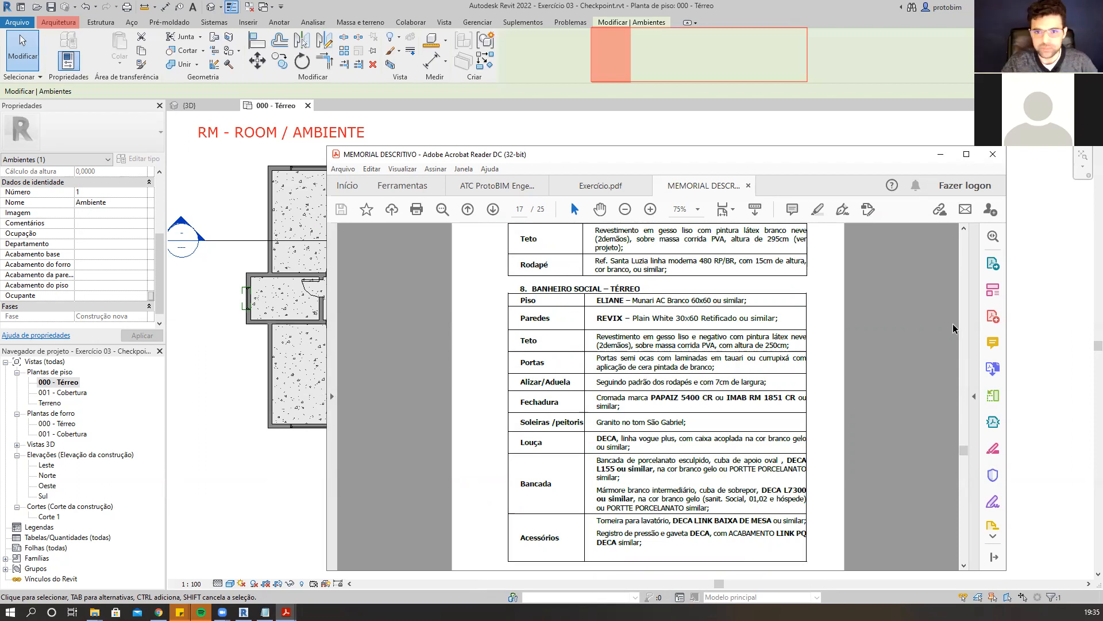
{"action": "scroll", "coordinate": [862, 318], "scroll_direction": "down", "scroll_amount": 1}
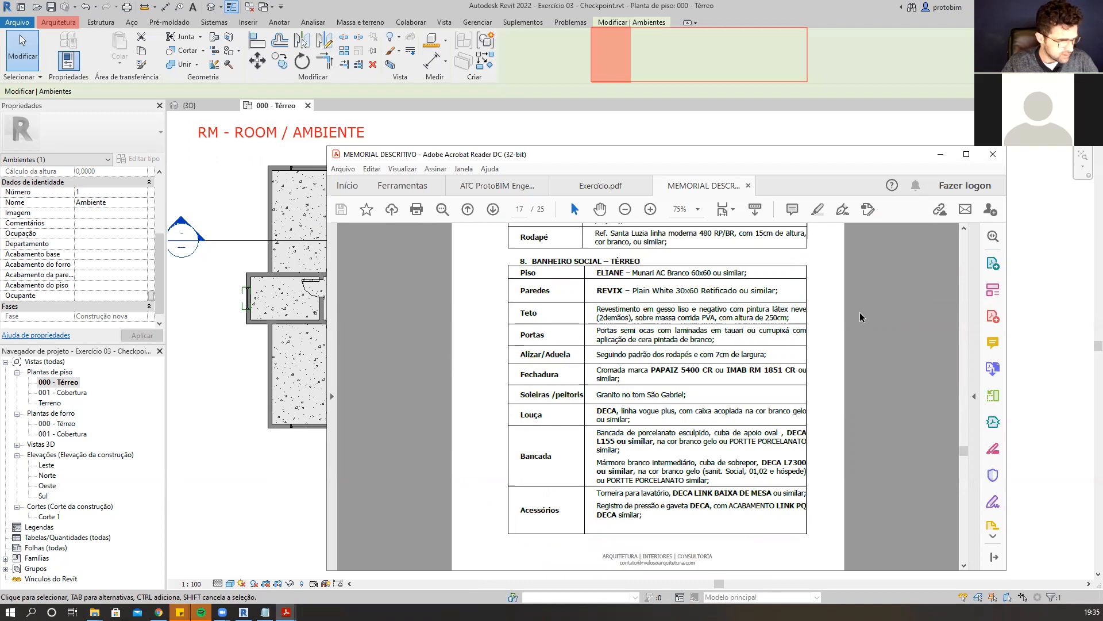
{"action": "scroll", "coordinate": [724, 342], "scroll_direction": "up", "scroll_amount": 1}
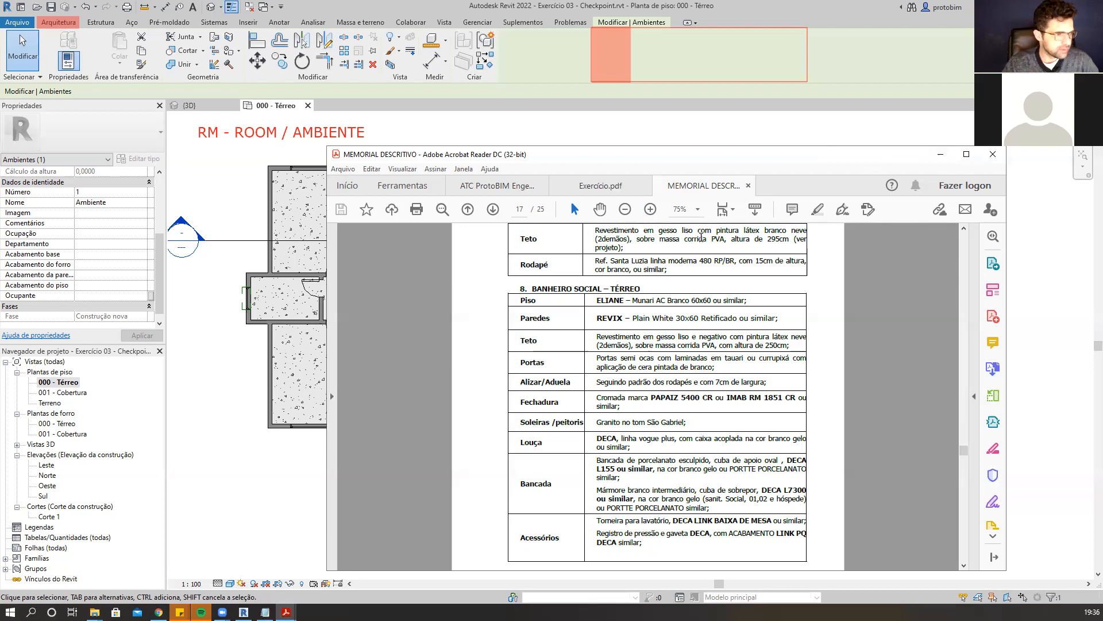
Minimize the PDF window and clear the room selection in the plan.
{"action": "left_click", "coordinate": [938, 157]}
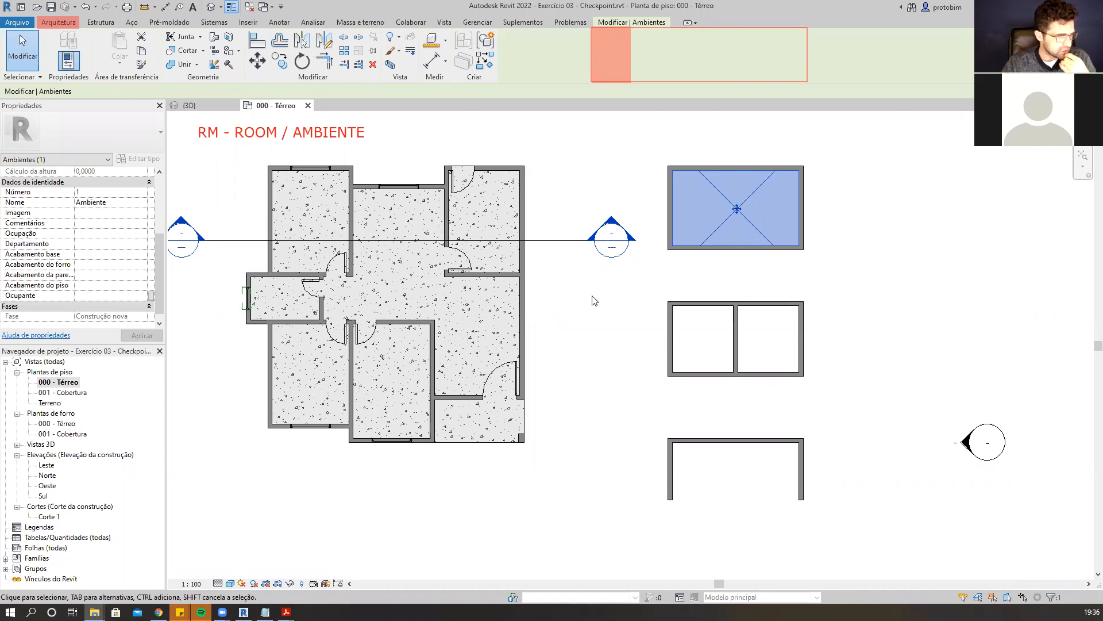
{"action": "key", "text": "Escape"}
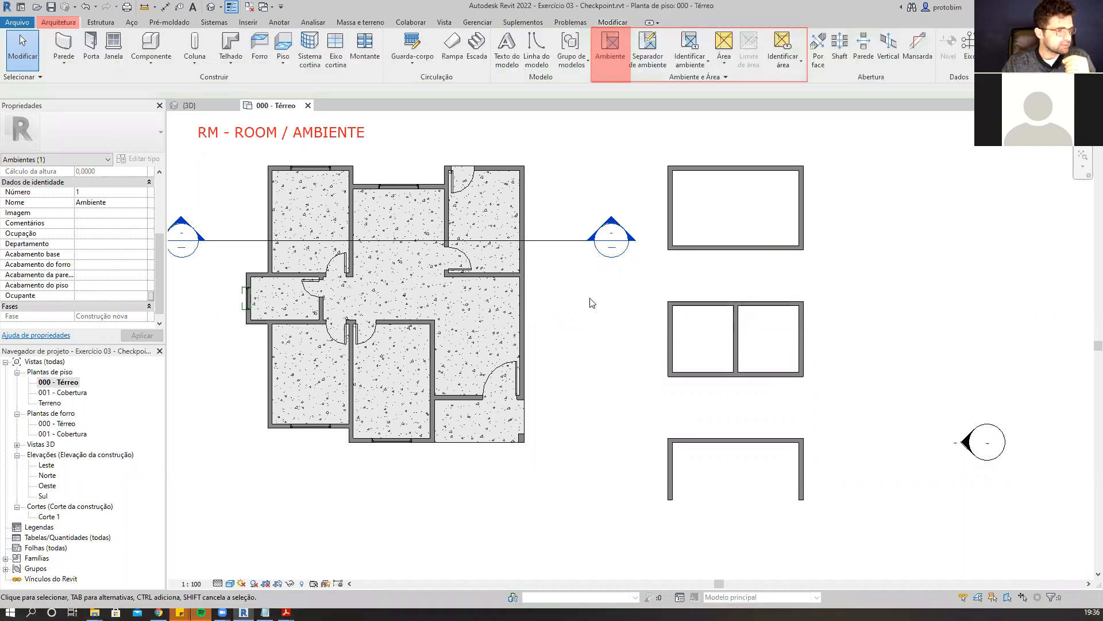
Draw a closed rectangle of walls to the right of the existing wall enclosures.
{"action": "key", "text": "w"}
{"action": "key", "text": "a"}
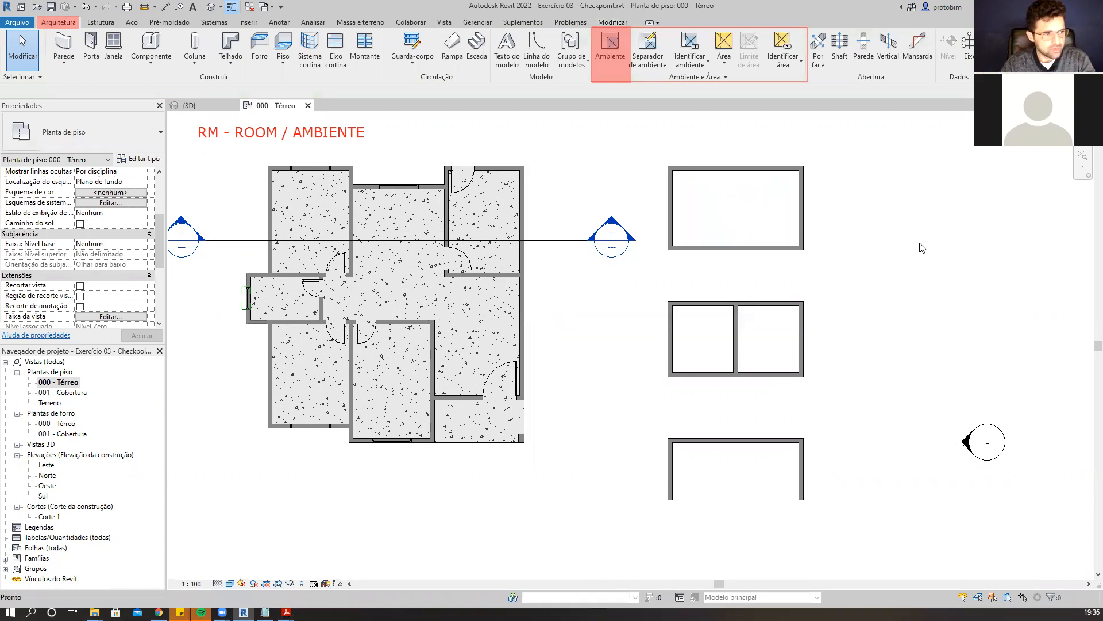
{"action": "left_click", "coordinate": [852, 167]}
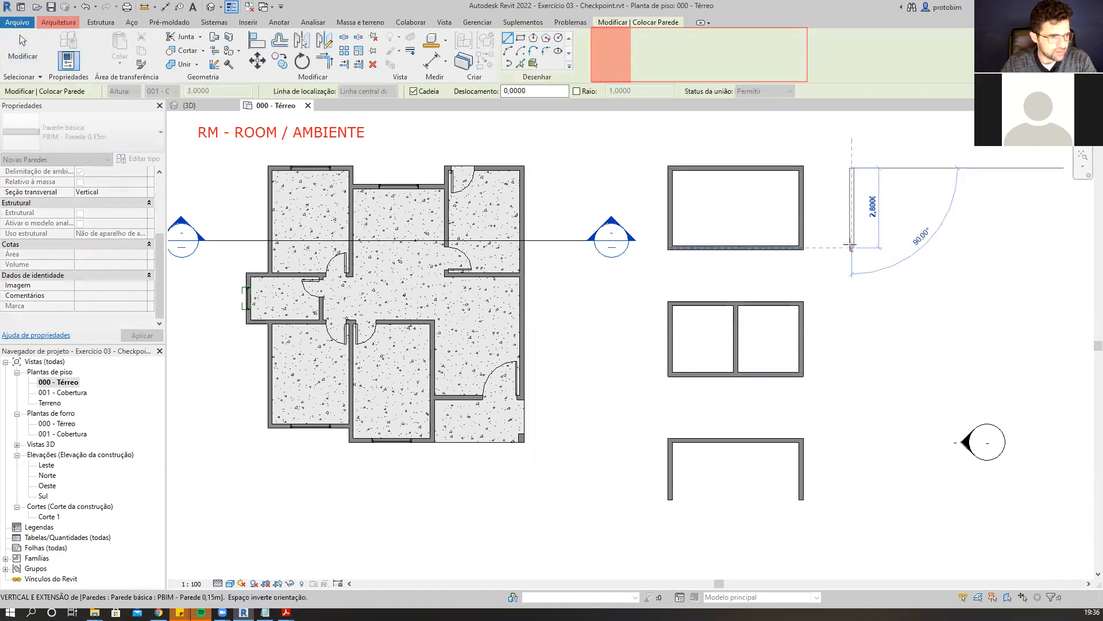
{"action": "left_click", "coordinate": [992, 248]}
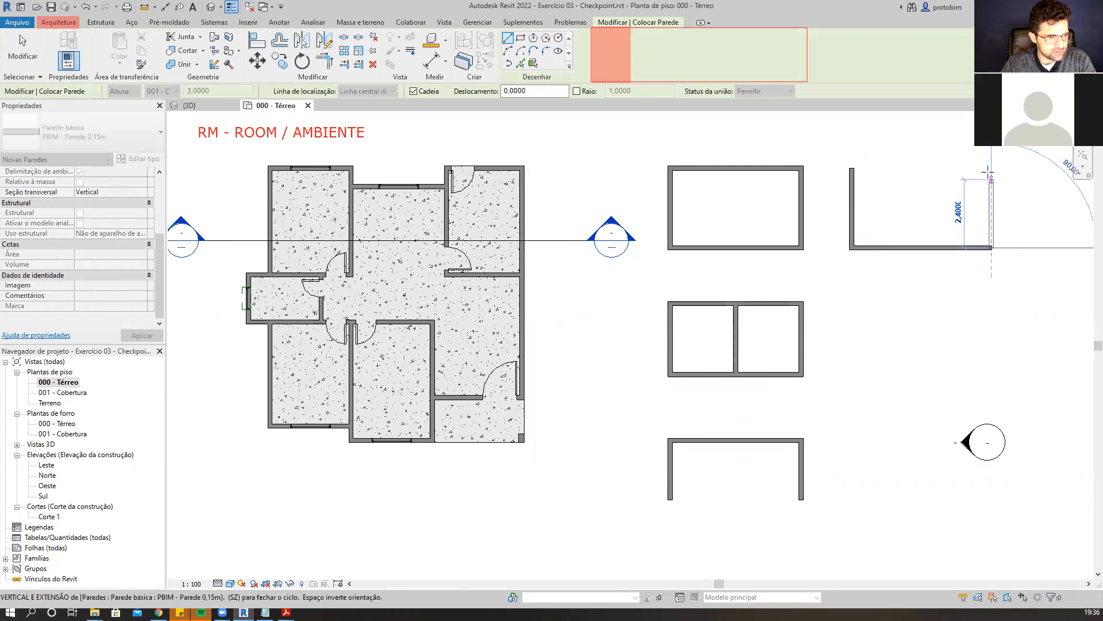
{"action": "left_click", "coordinate": [991, 168]}
{"action": "key", "text": "Escape"}
{"action": "key", "text": "Escape"}
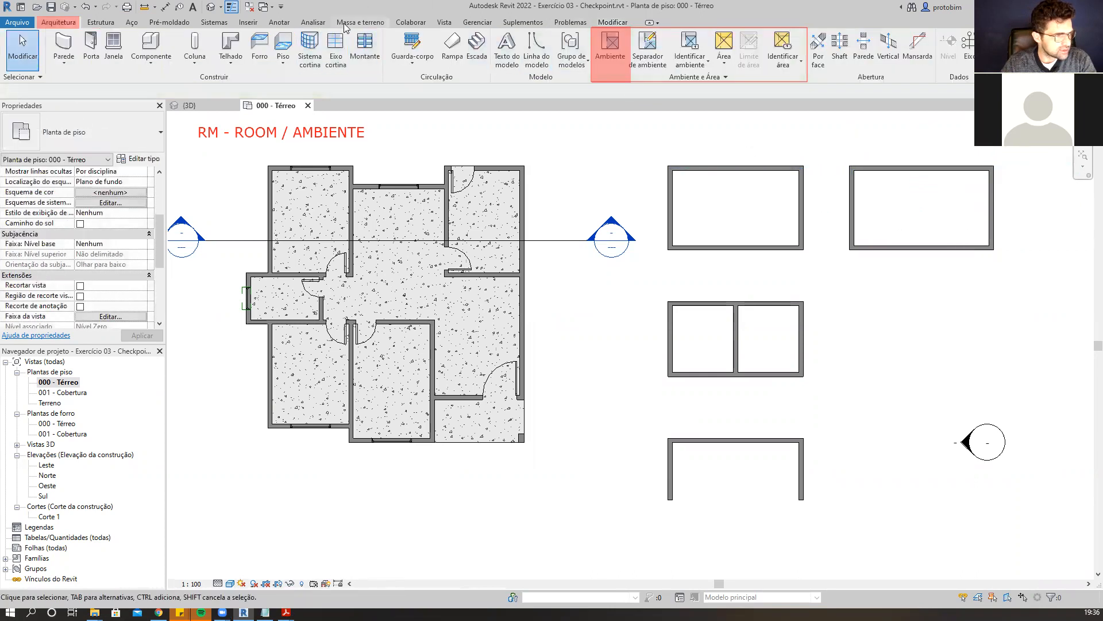
Place a space inside the new wall rectangle without loading a space tag family, and select it.
{"action": "left_click", "coordinate": [314, 22]}
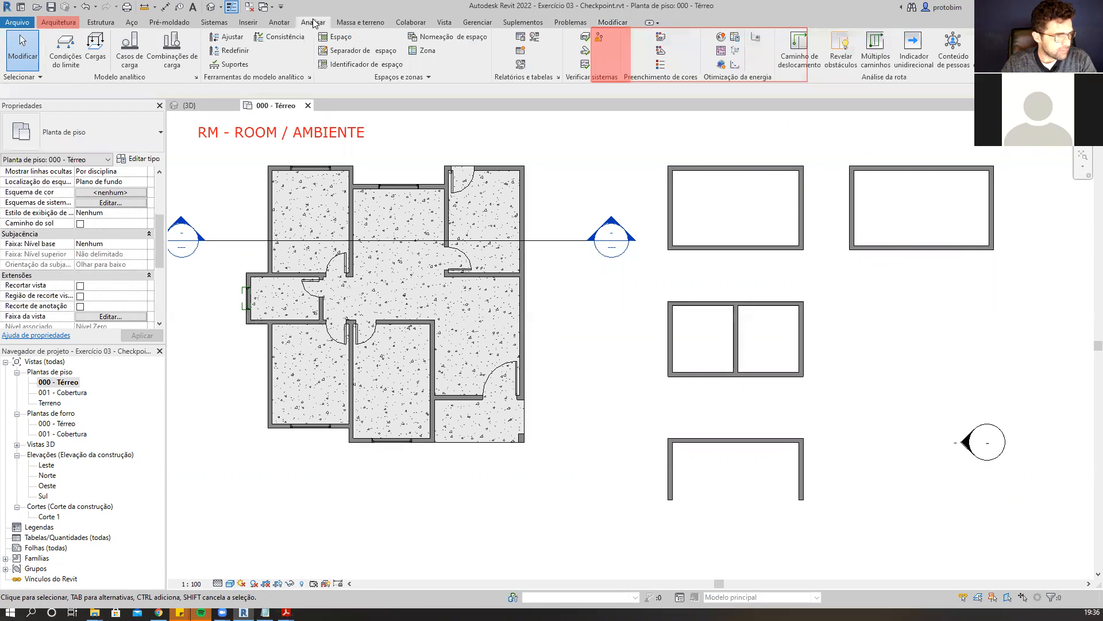
{"action": "left_click", "coordinate": [337, 37]}
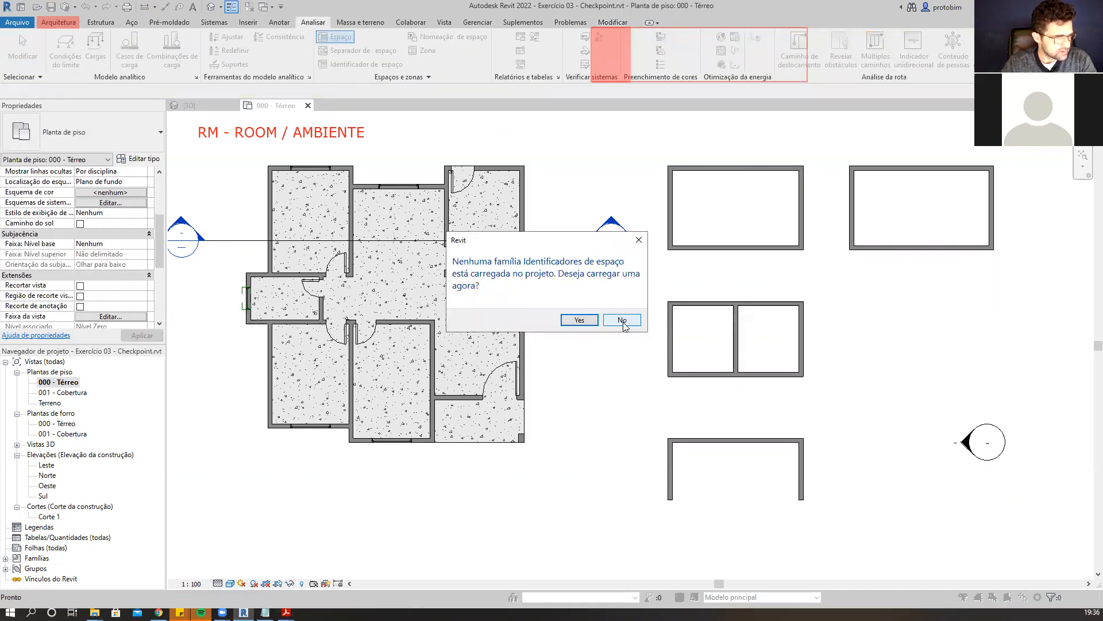
{"action": "left_click", "coordinate": [622, 320]}
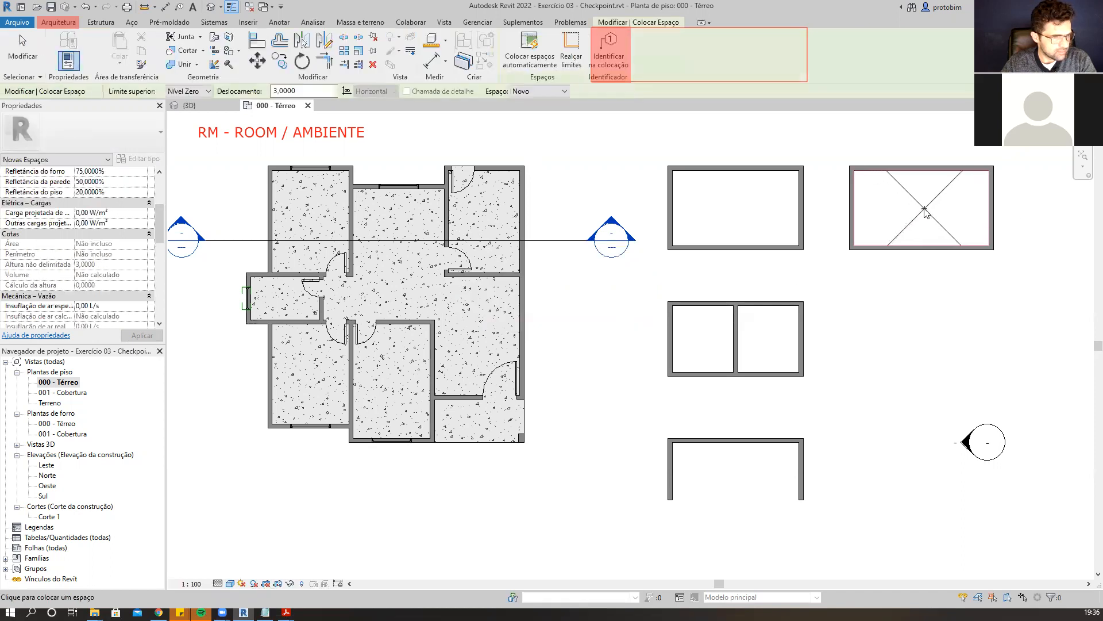
{"action": "left_click", "coordinate": [925, 210]}
{"action": "key", "text": "Escape"}
{"action": "left_click", "coordinate": [925, 210]}
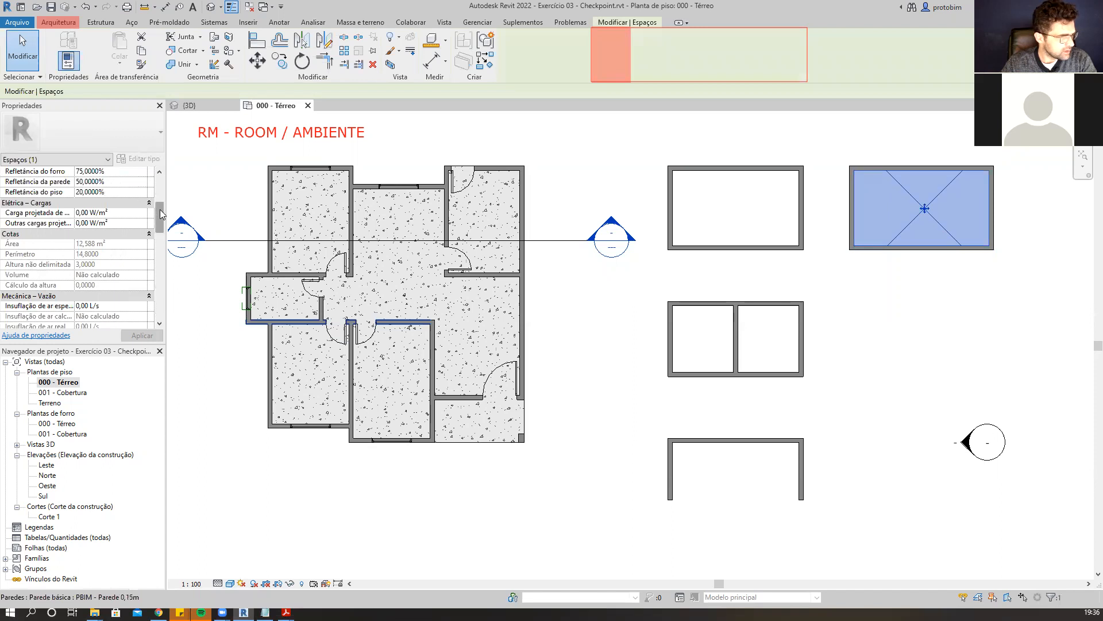
Scroll through the selected space's properties to examine its parameters.
{"action": "left_click_drag", "start_coordinate": [161, 214], "coordinate": [161, 188]}
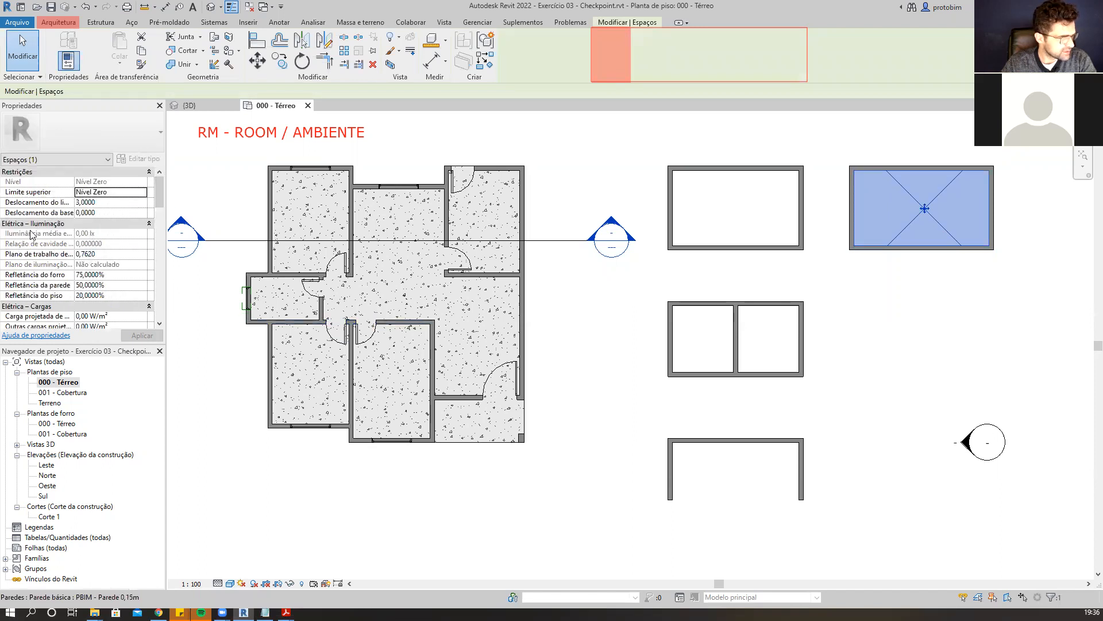
{"action": "scroll", "coordinate": [32, 235], "scroll_direction": "down", "scroll_amount": 1}
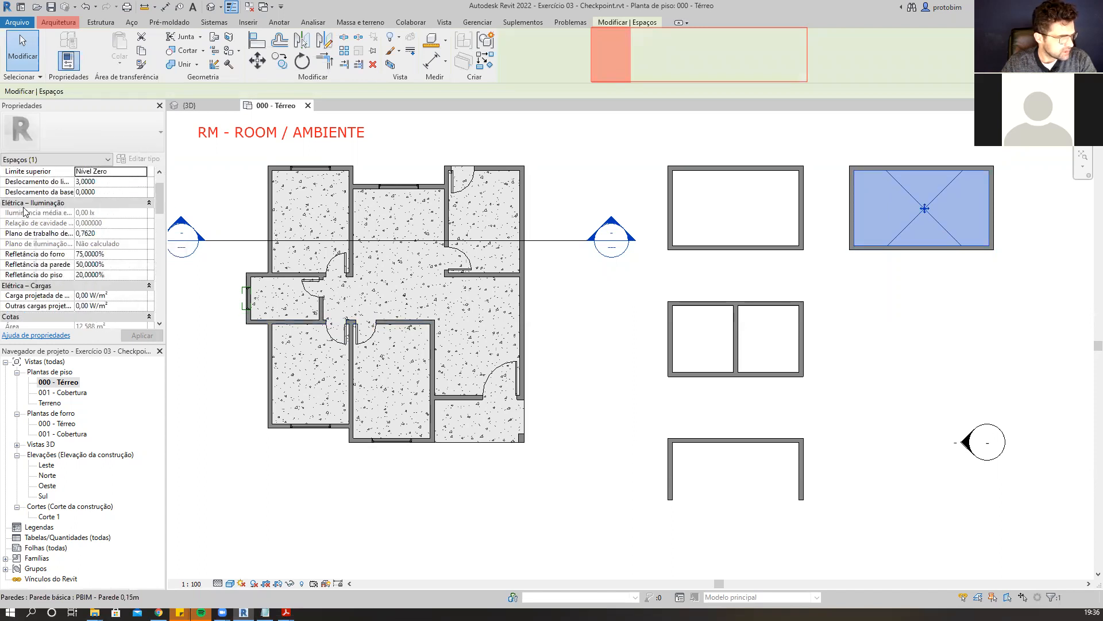
{"action": "scroll", "coordinate": [55, 208], "scroll_direction": "down", "scroll_amount": 3}
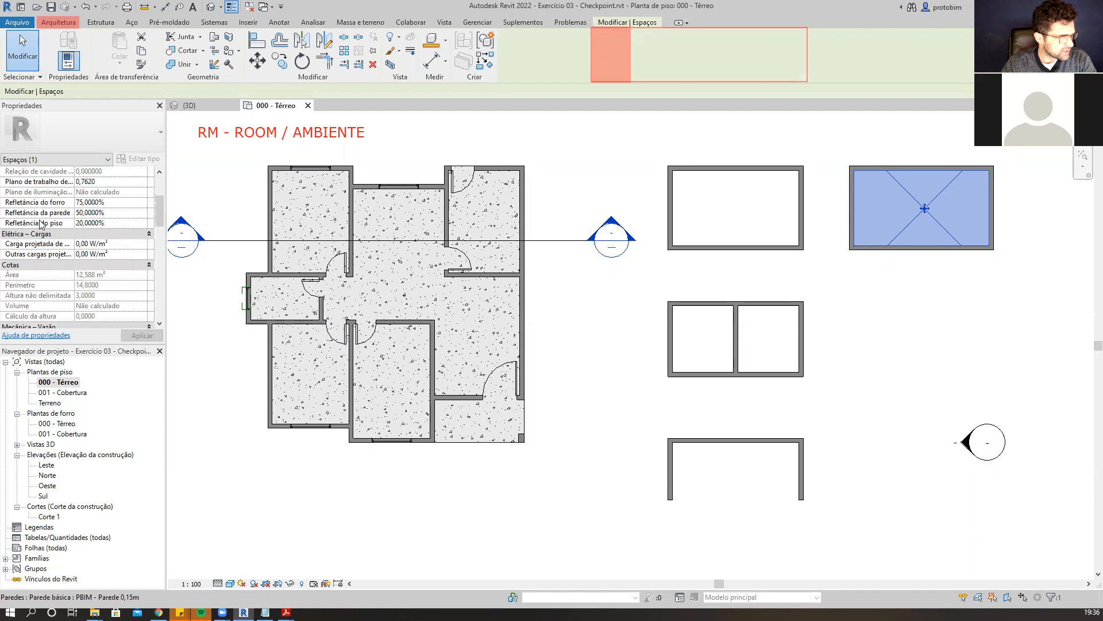
{"action": "scroll", "coordinate": [69, 240], "scroll_direction": "down", "scroll_amount": 4}
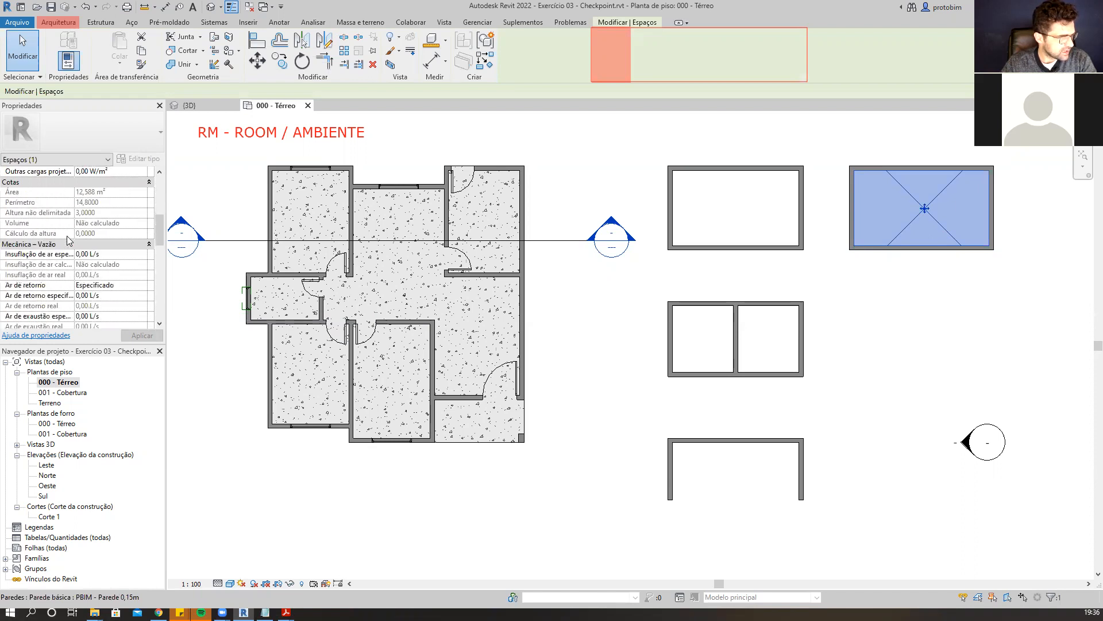
{"action": "scroll", "coordinate": [75, 241], "scroll_direction": "down", "scroll_amount": 3}
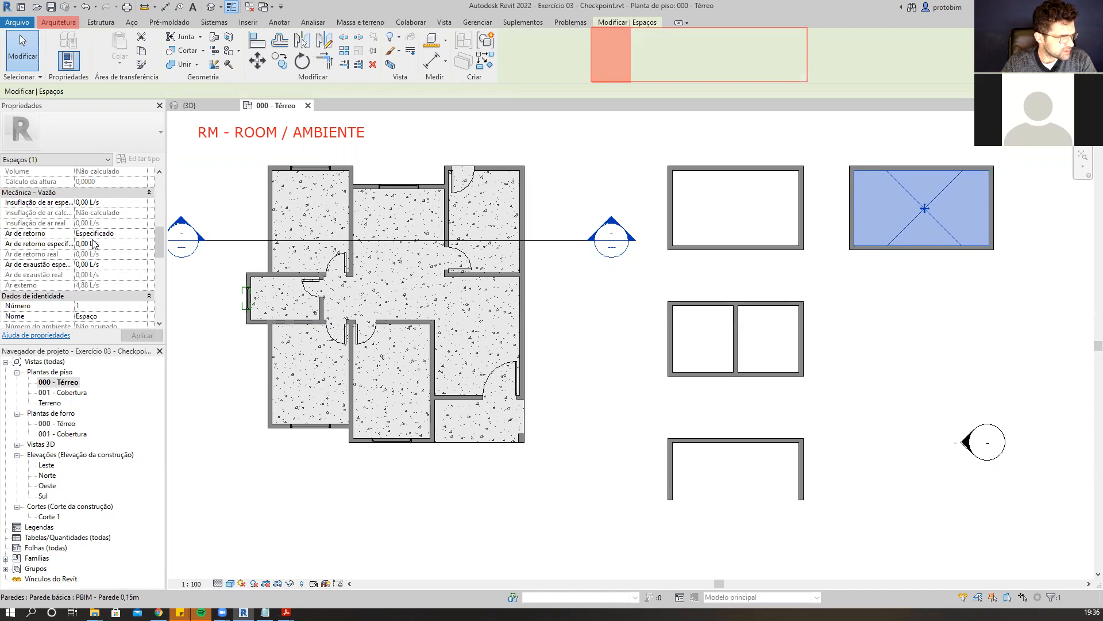
{"action": "scroll", "coordinate": [94, 208], "scroll_direction": "down", "scroll_amount": 4}
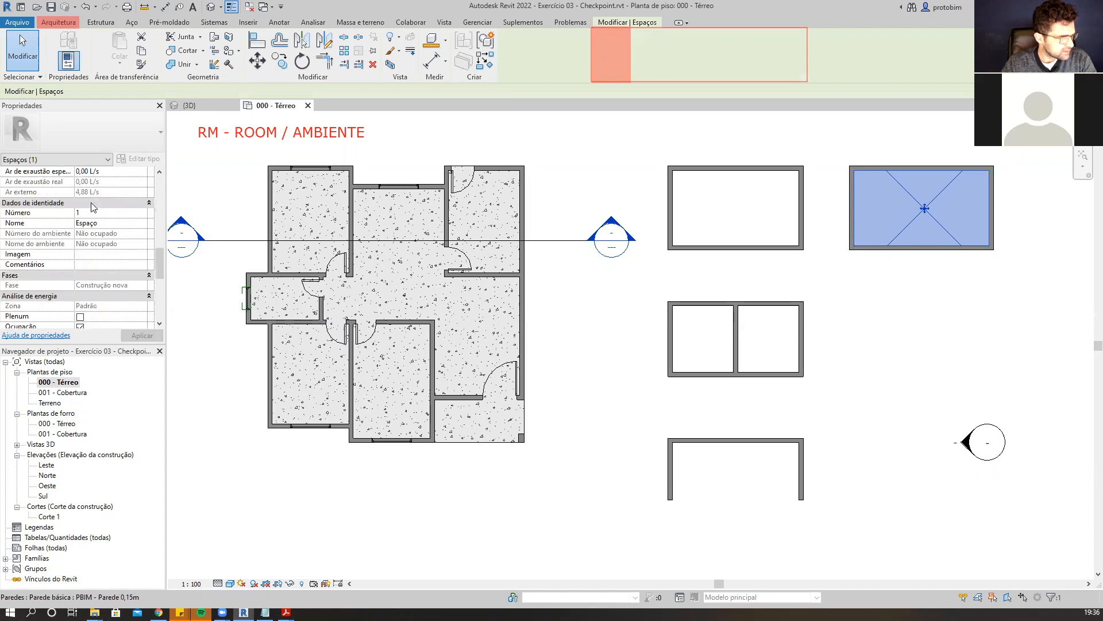
{"action": "scroll", "coordinate": [93, 208], "scroll_direction": "down", "scroll_amount": 2}
{"action": "scroll", "coordinate": [89, 249], "scroll_direction": "down", "scroll_amount": 2}
{"action": "scroll", "coordinate": [89, 248], "scroll_direction": "down", "scroll_amount": 3}
{"action": "scroll", "coordinate": [90, 248], "scroll_direction": "up", "scroll_amount": 3}
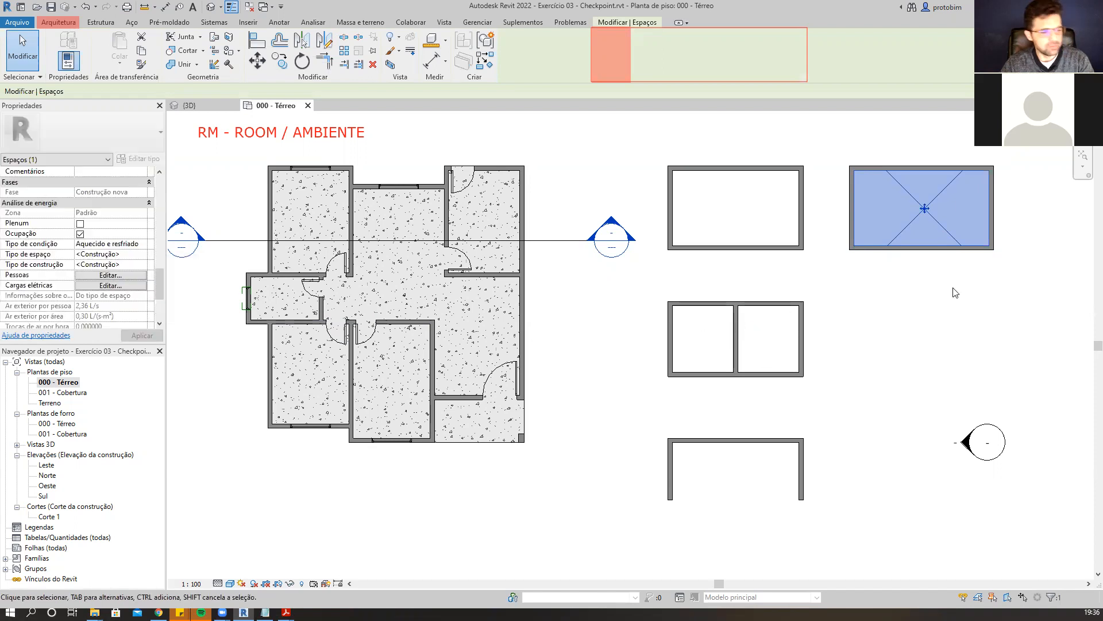
{"action": "scroll", "coordinate": [112, 244], "scroll_direction": "up", "scroll_amount": 5}
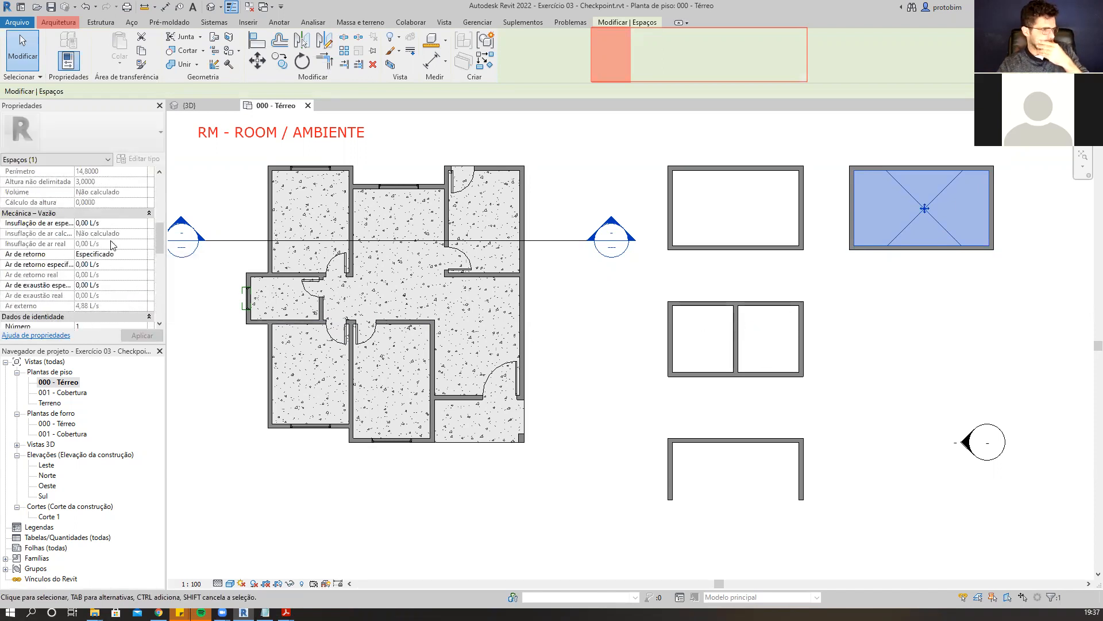
{"action": "scroll", "coordinate": [113, 245], "scroll_direction": "up", "scroll_amount": 5}
Reselect the space and review its energy, dimension and identity properties again.
{"action": "left_click", "coordinate": [879, 317]}
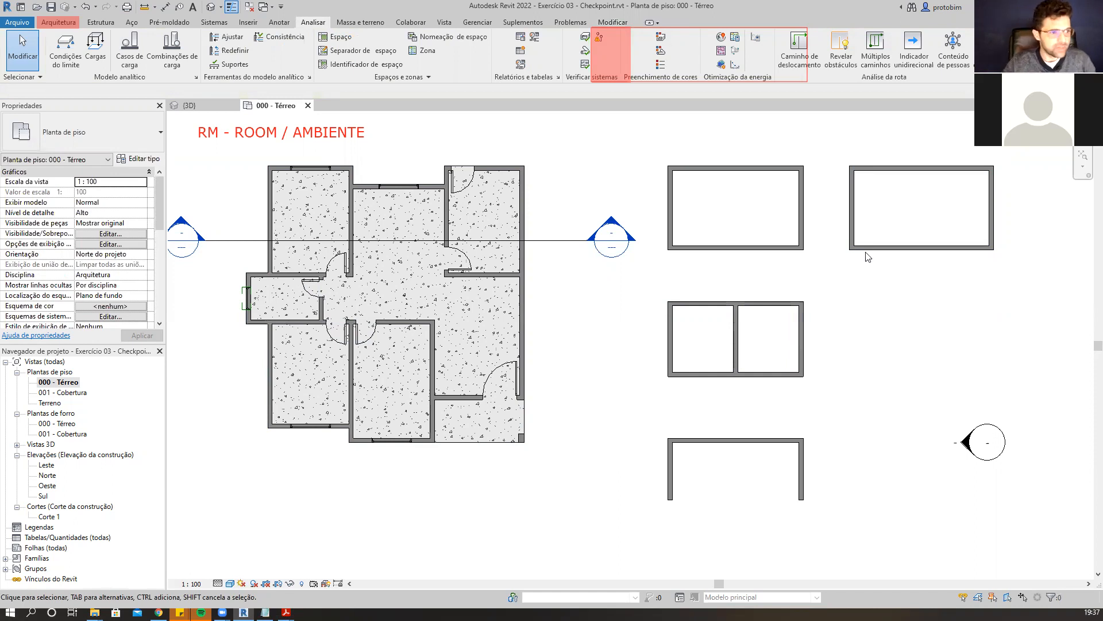
{"action": "left_click", "coordinate": [939, 223]}
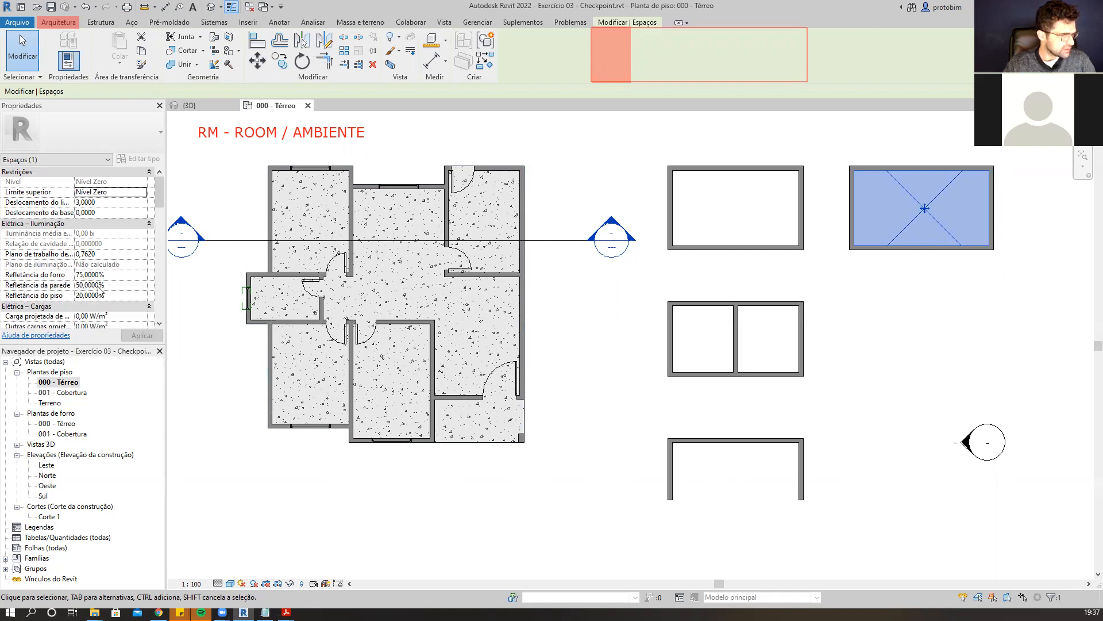
{"action": "scroll", "coordinate": [78, 287], "scroll_direction": "down", "scroll_amount": 1}
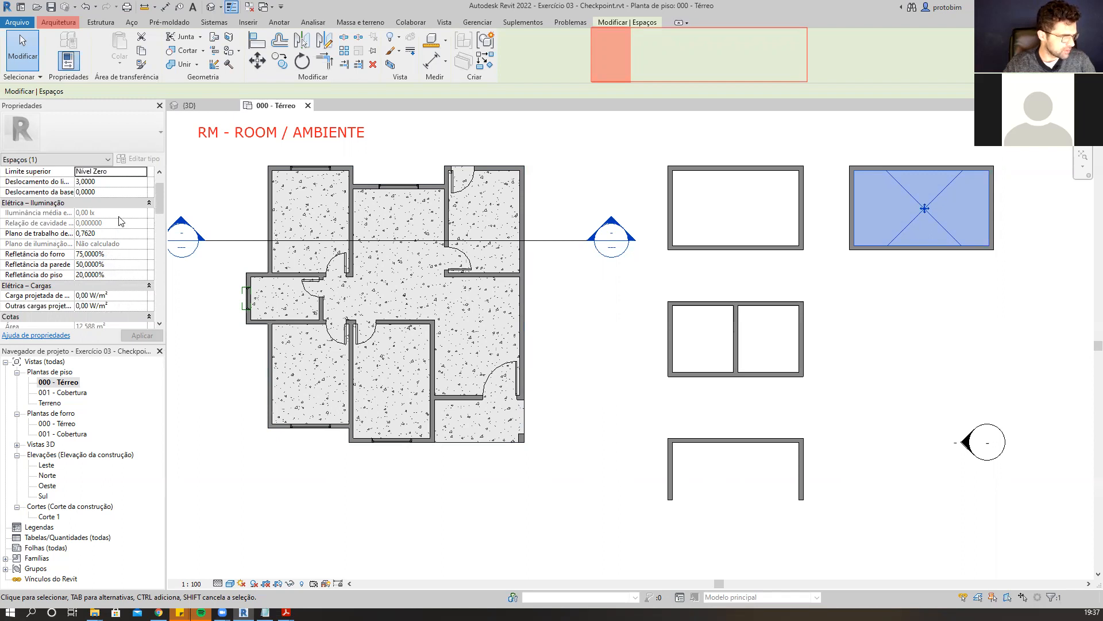
{"action": "scroll", "coordinate": [121, 230], "scroll_direction": "down", "scroll_amount": 3}
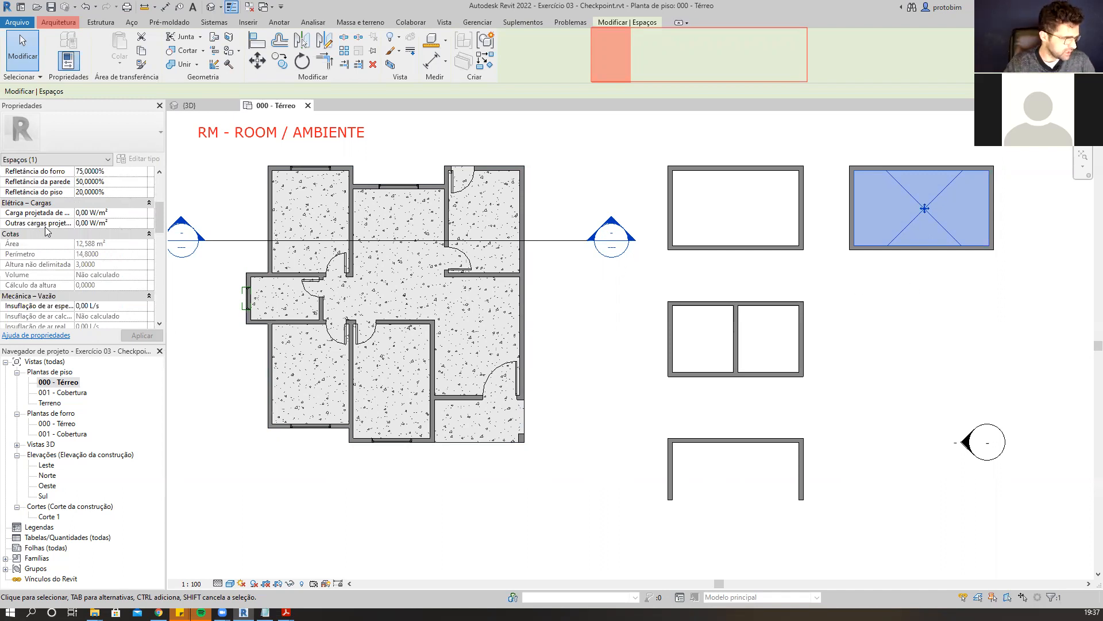
{"action": "scroll", "coordinate": [43, 227], "scroll_direction": "down", "scroll_amount": 5}
{"action": "scroll", "coordinate": [92, 229], "scroll_direction": "down", "scroll_amount": 3}
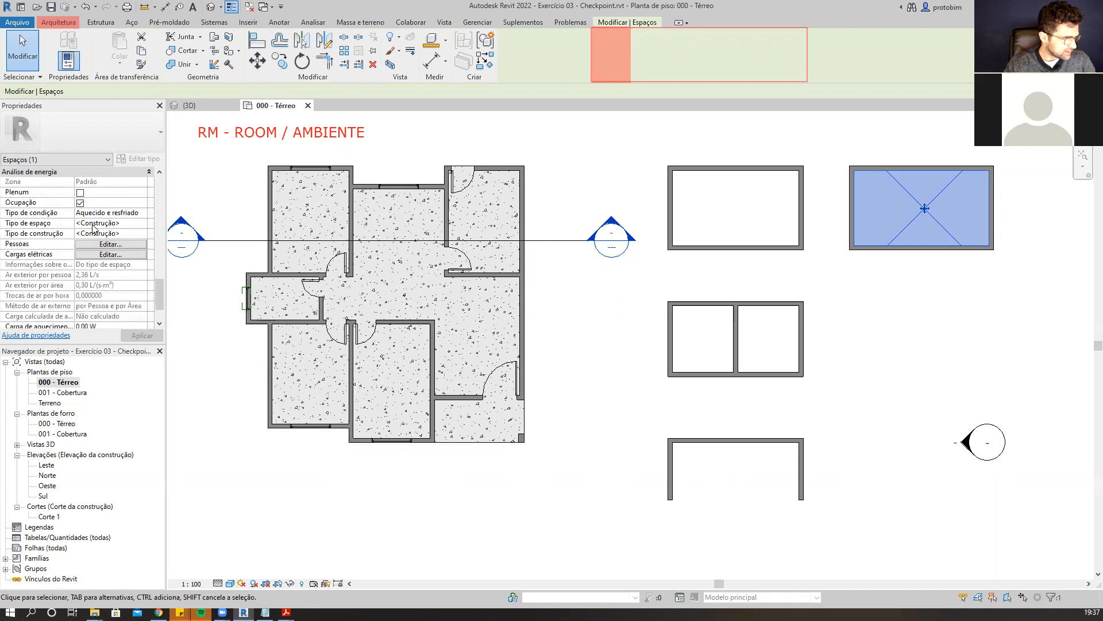
{"action": "left_click", "coordinate": [891, 306]}
{"action": "left_click", "coordinate": [943, 199]}
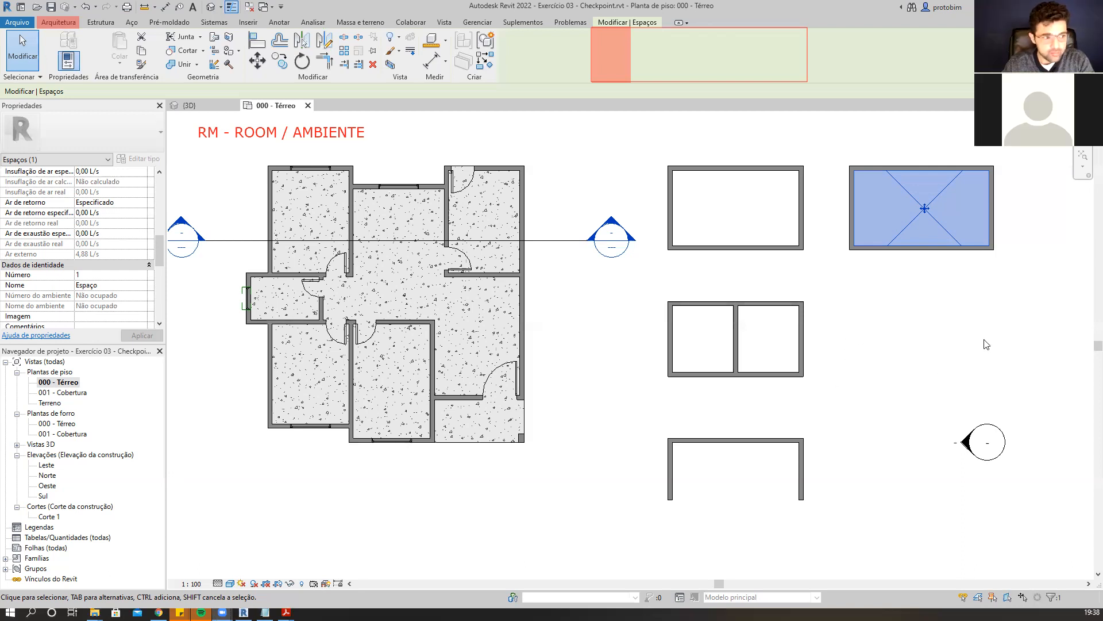
{"action": "left_click", "coordinate": [929, 345]}
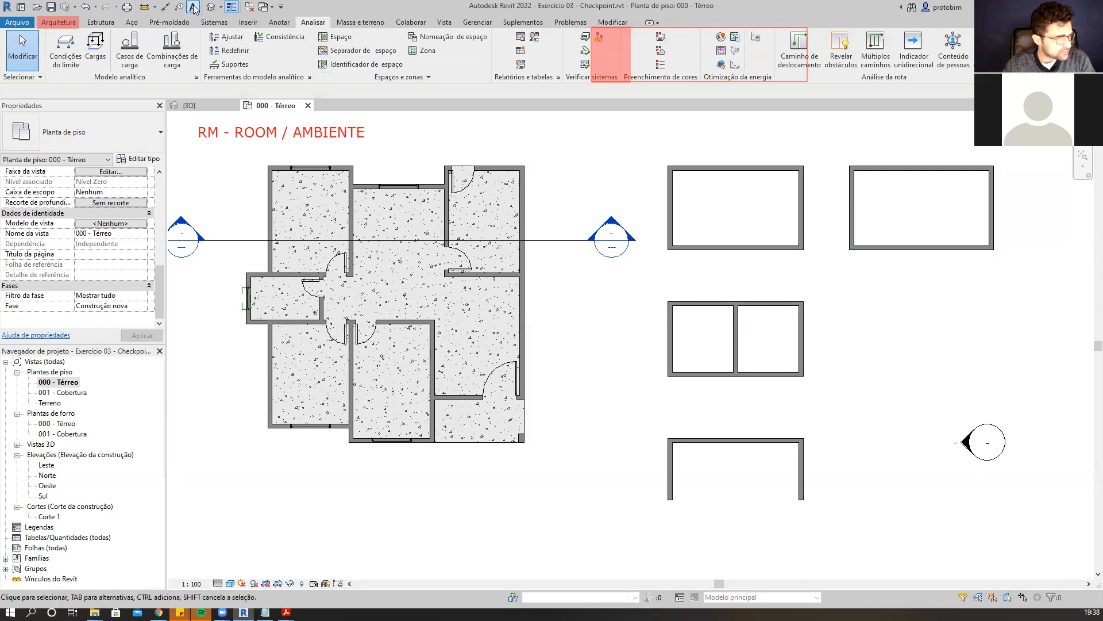
Select the room in the upper-left enclosure and examine its identity properties such as name and finishes.
{"action": "left_click", "coordinate": [58, 22]}
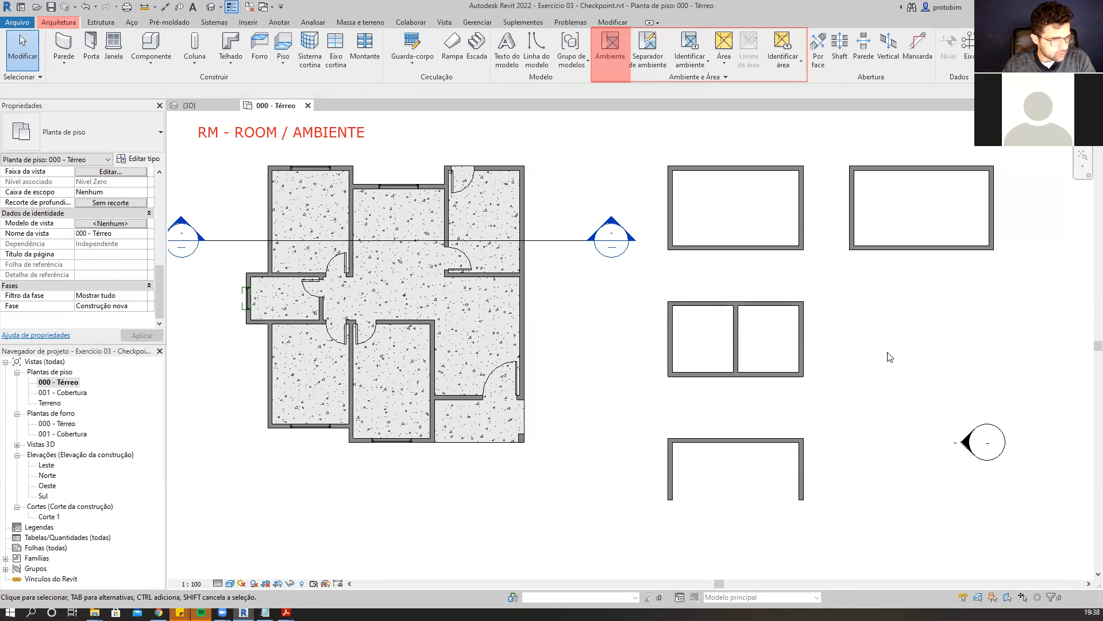
{"action": "left_click", "coordinate": [756, 222]}
{"action": "scroll", "coordinate": [105, 241], "scroll_direction": "up", "scroll_amount": 1}
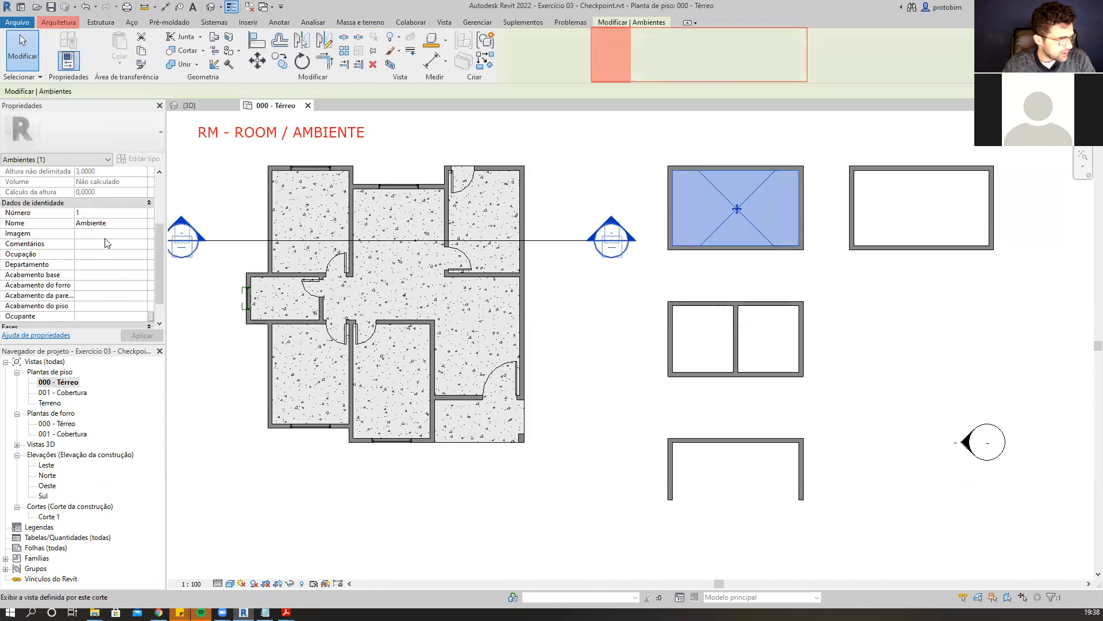
{"action": "left_click", "coordinate": [115, 223]}
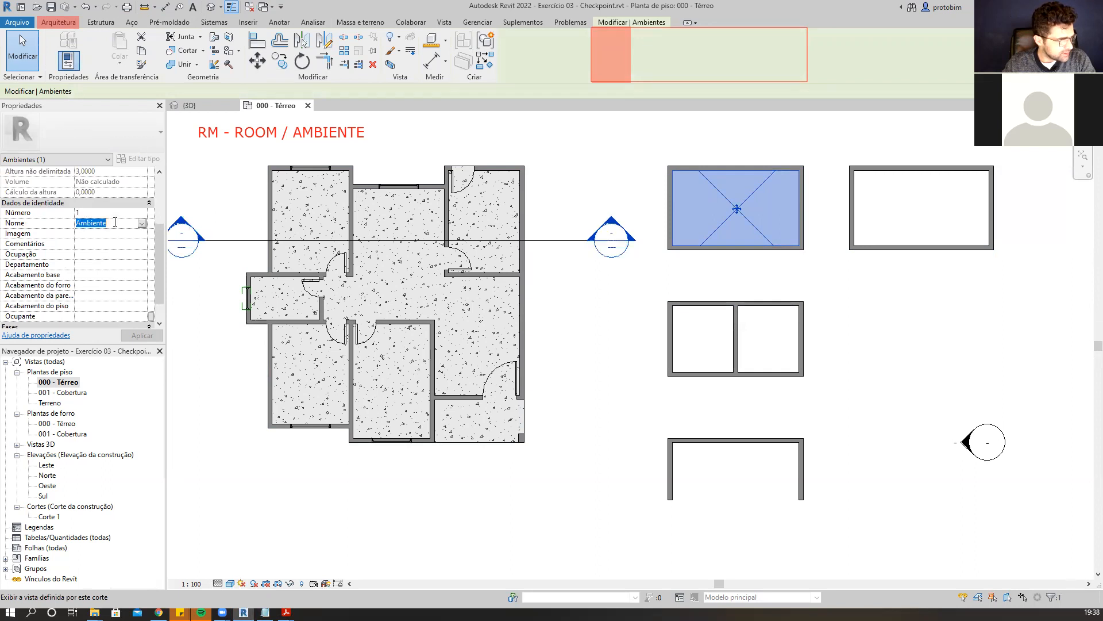
{"action": "scroll", "coordinate": [118, 237], "scroll_direction": "down", "scroll_amount": 1}
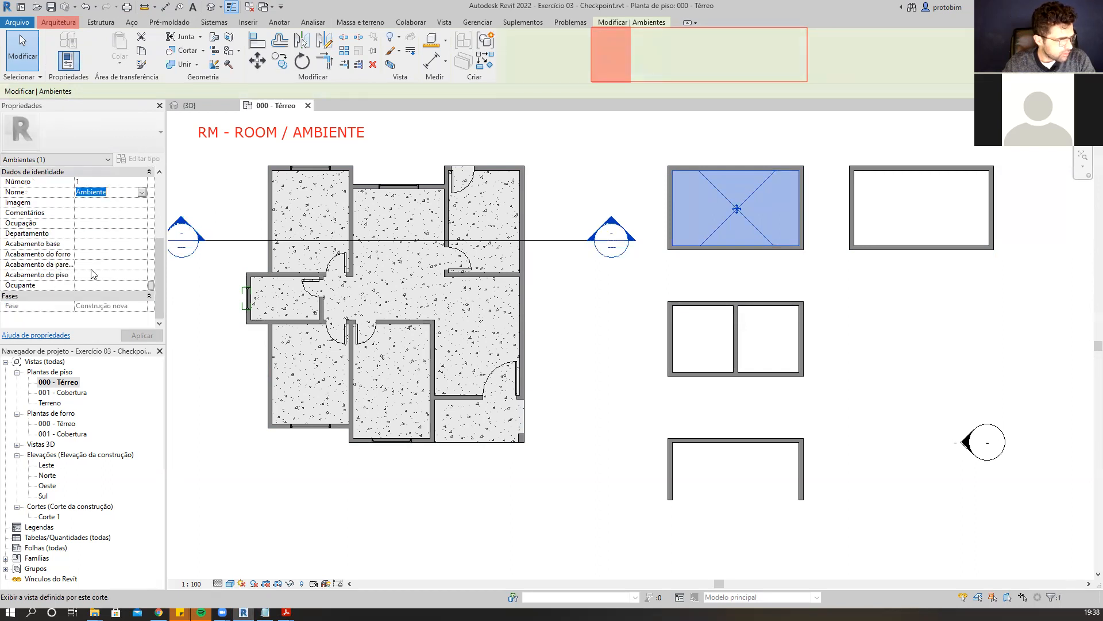
{"action": "left_click", "coordinate": [888, 278]}
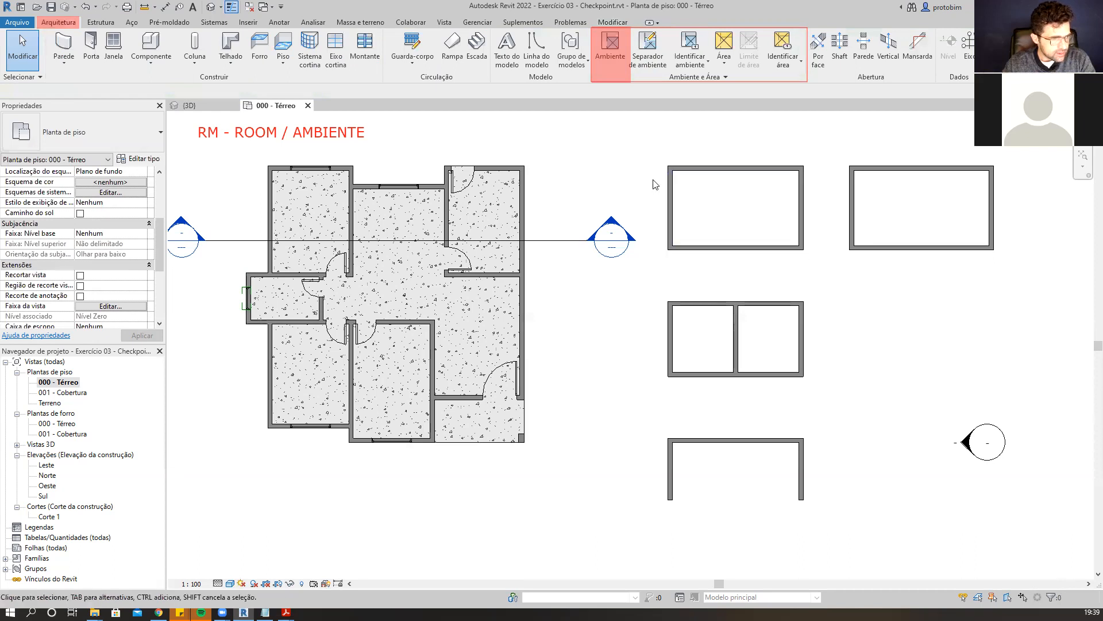
{"action": "left_click", "coordinate": [746, 219]}
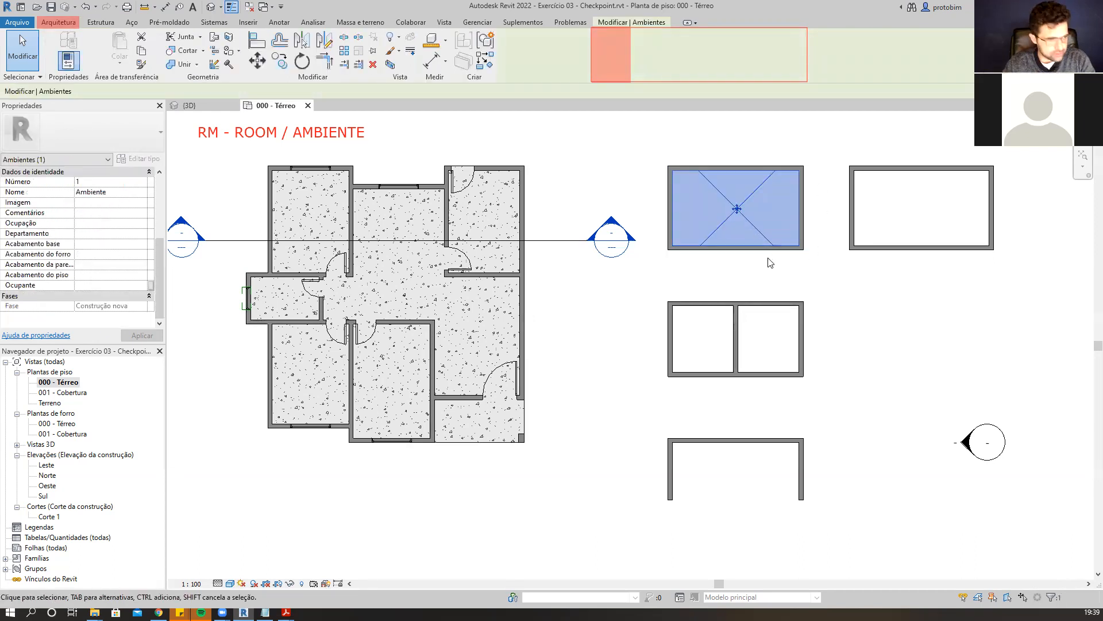
{"action": "left_click", "coordinate": [674, 281]}
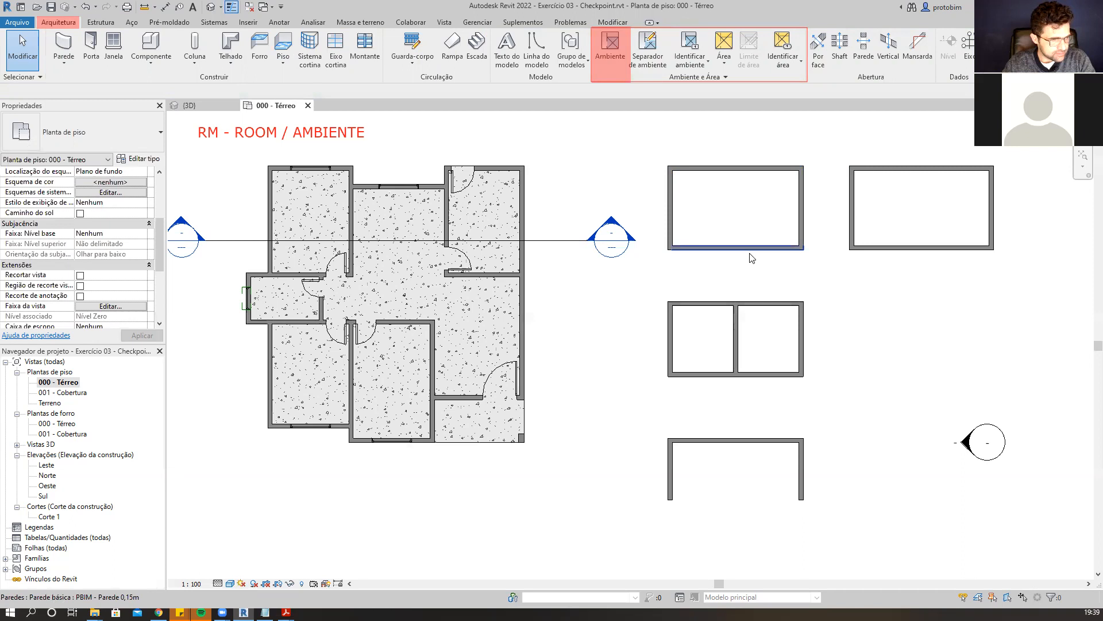
Select the enclosure's upper wall and inspect its Room Bounding property.
{"action": "left_click", "coordinate": [704, 168]}
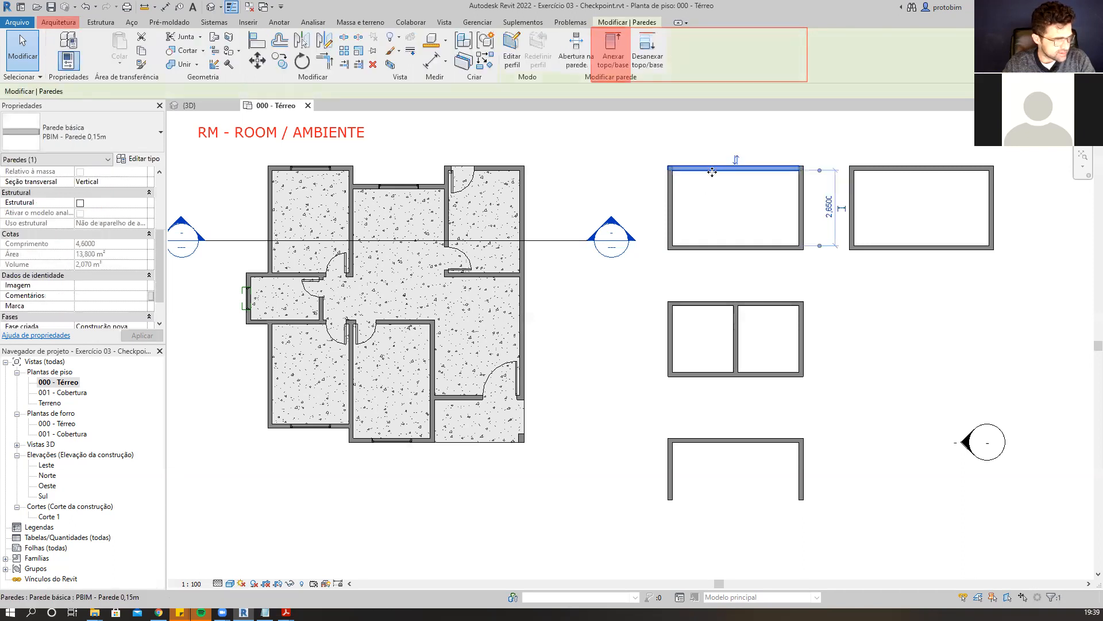
{"action": "left_click_drag", "start_coordinate": [161, 281], "coordinate": [162, 230]}
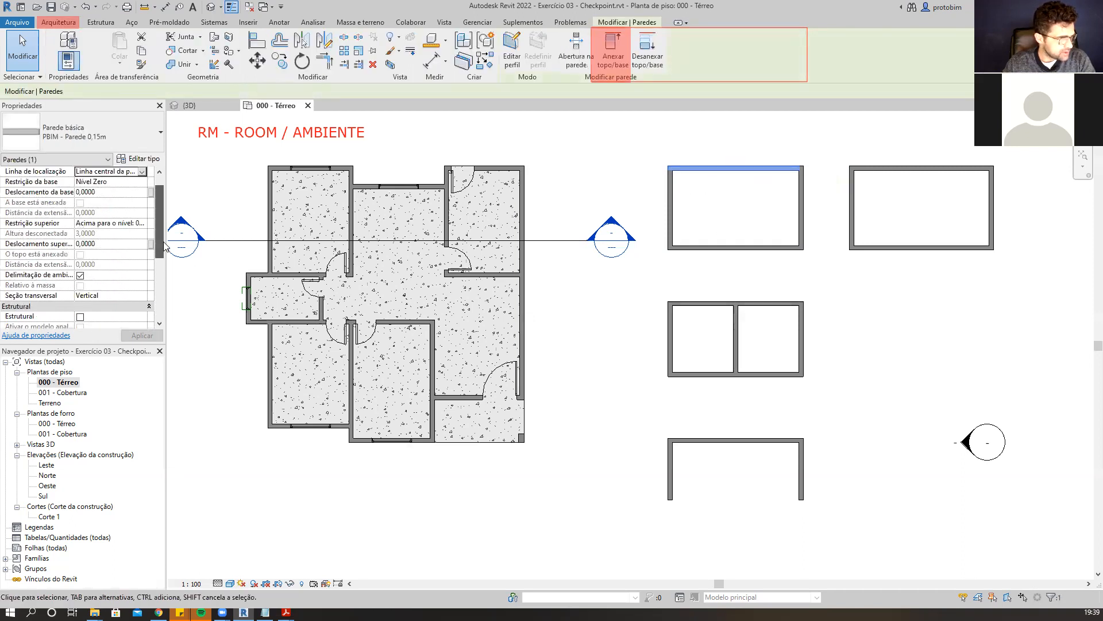
{"action": "scroll", "coordinate": [163, 228], "scroll_direction": "down", "scroll_amount": 5}
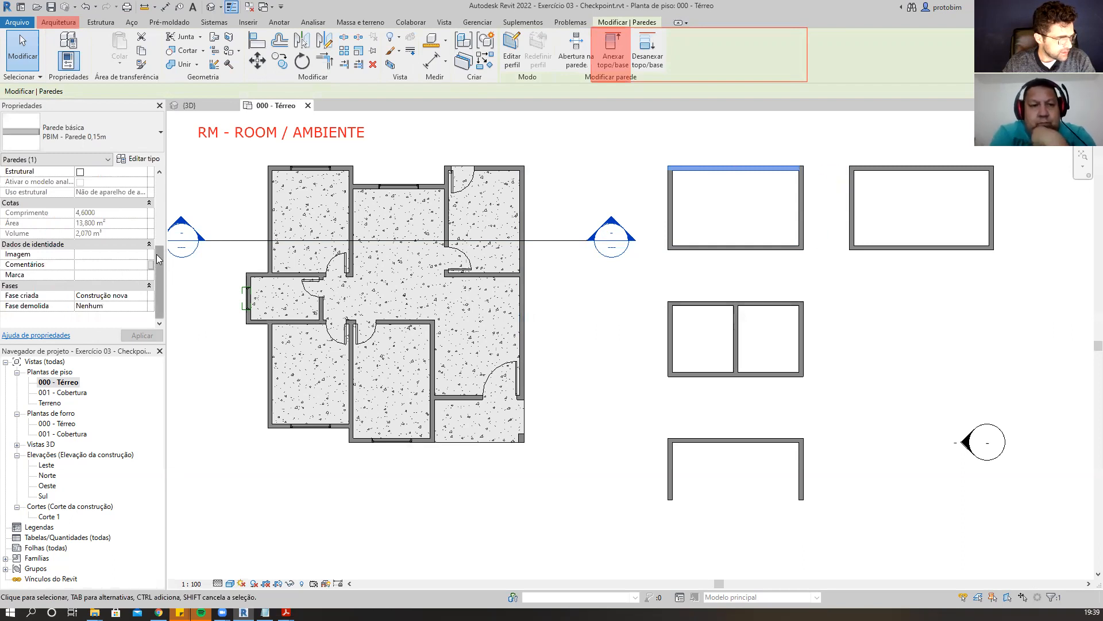
{"action": "scroll", "coordinate": [164, 202], "scroll_direction": "up", "scroll_amount": 5}
{"action": "scroll", "coordinate": [164, 199], "scroll_direction": "up", "scroll_amount": 2}
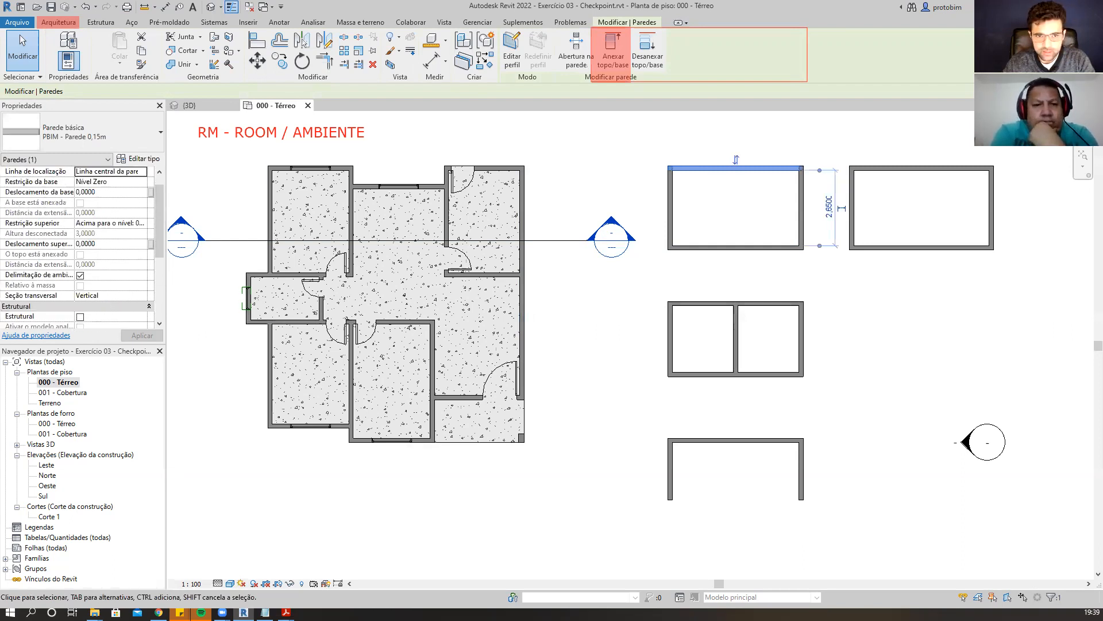
{"action": "left_click_drag", "start_coordinate": [3, 271], "coordinate": [146, 279]}
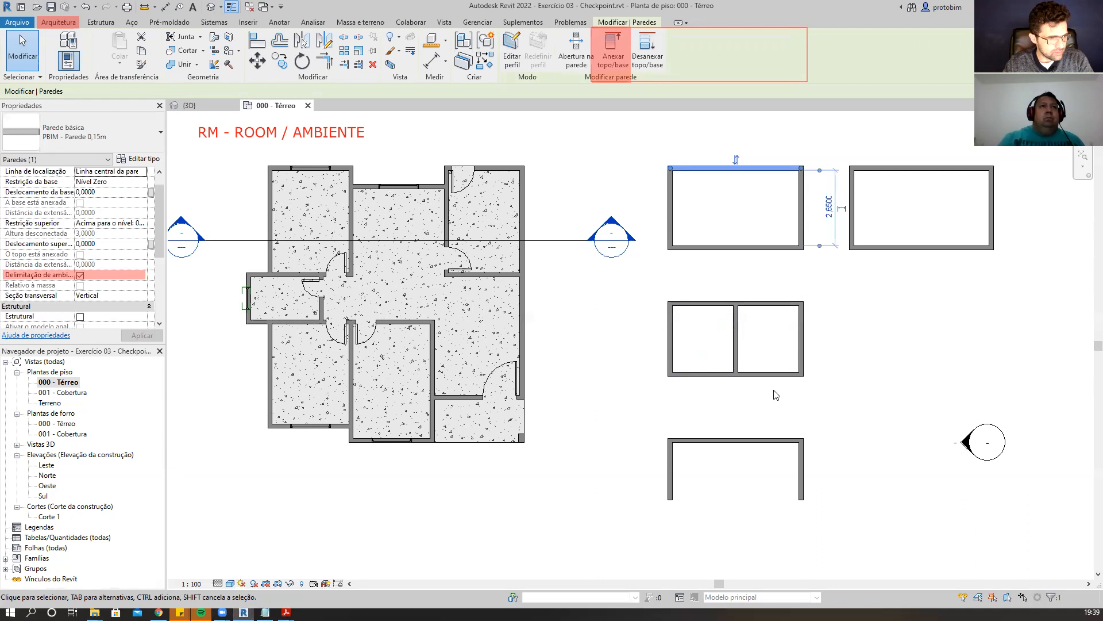
Select the room in the left half of the divided middle enclosure to check its area.
{"action": "key", "text": "Escape"}
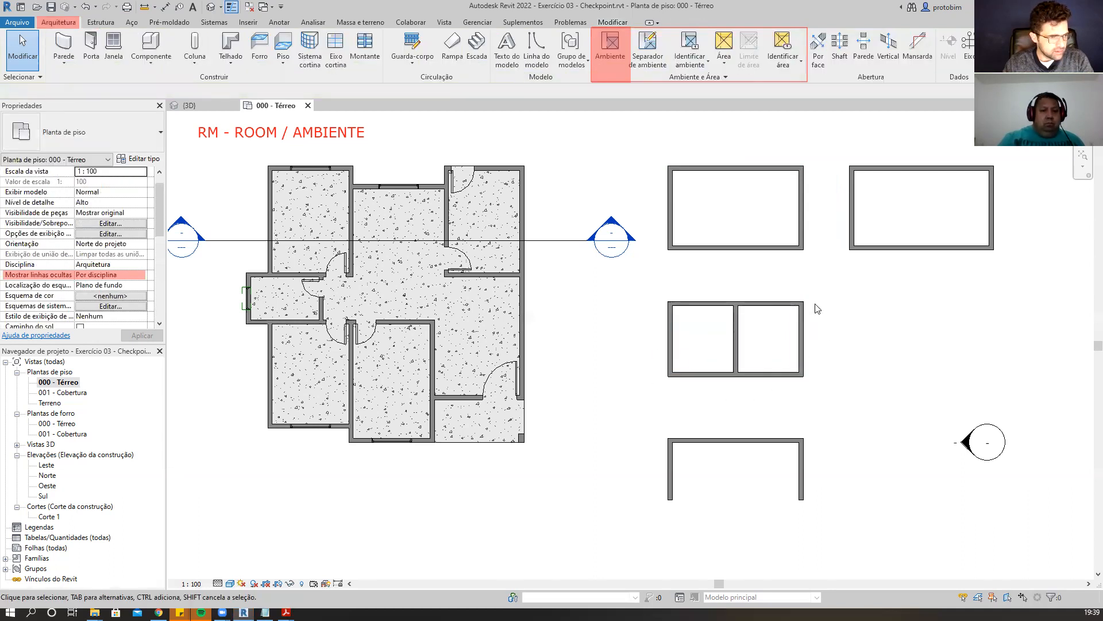
{"action": "left_click", "coordinate": [712, 352]}
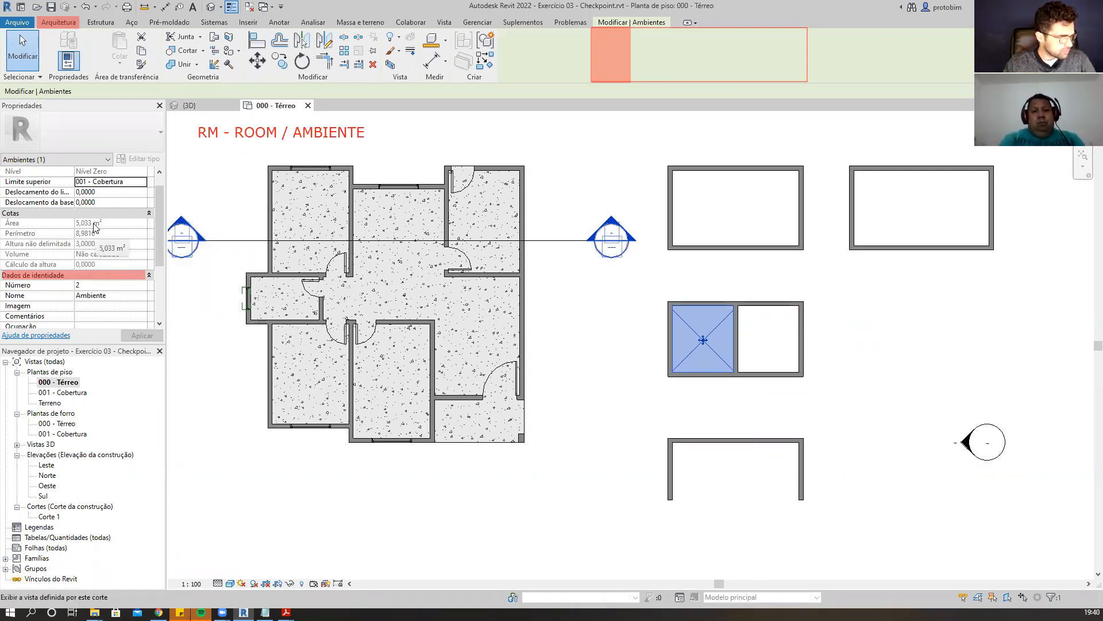
{"action": "left_click", "coordinate": [868, 341]}
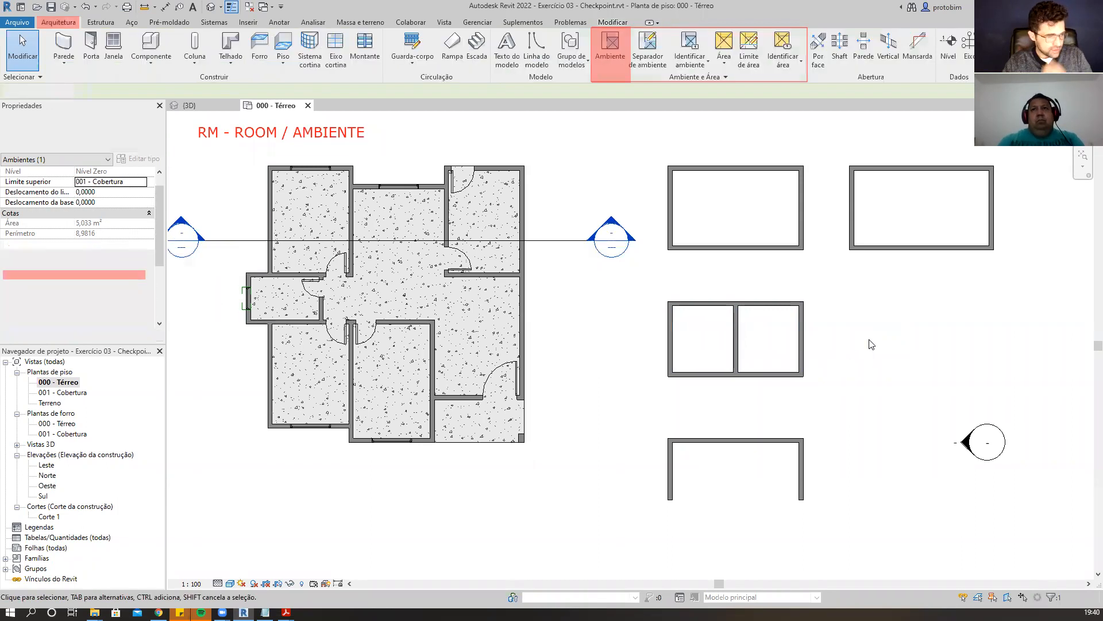
Select the middle enclosure's dividing wall and turn off its Room Bounding property.
{"action": "left_click", "coordinate": [739, 355]}
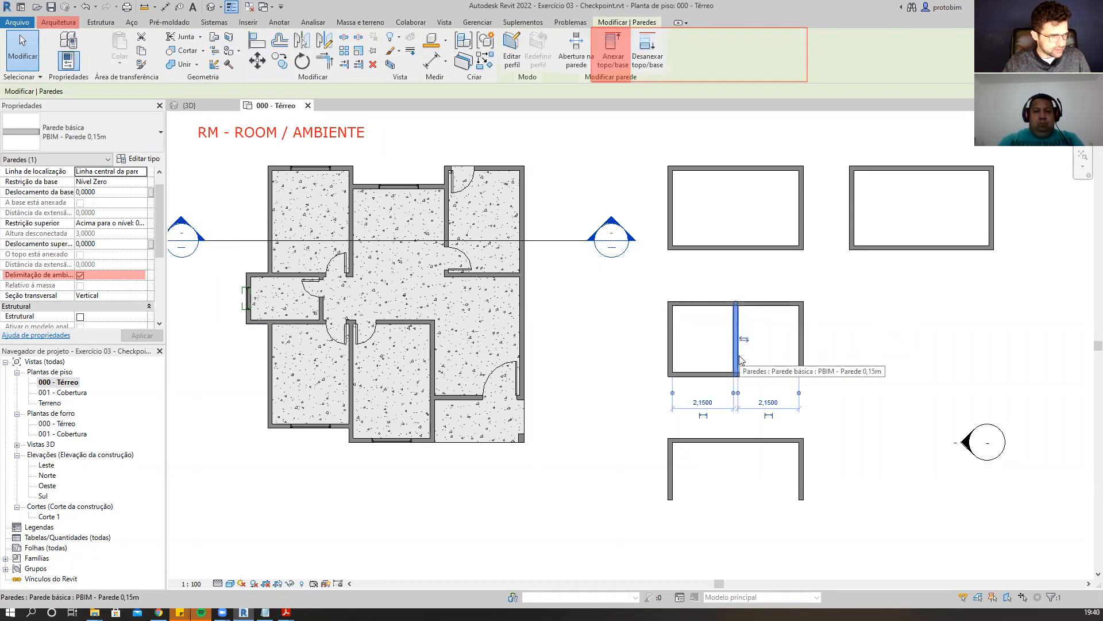
{"action": "left_click", "coordinate": [80, 276]}
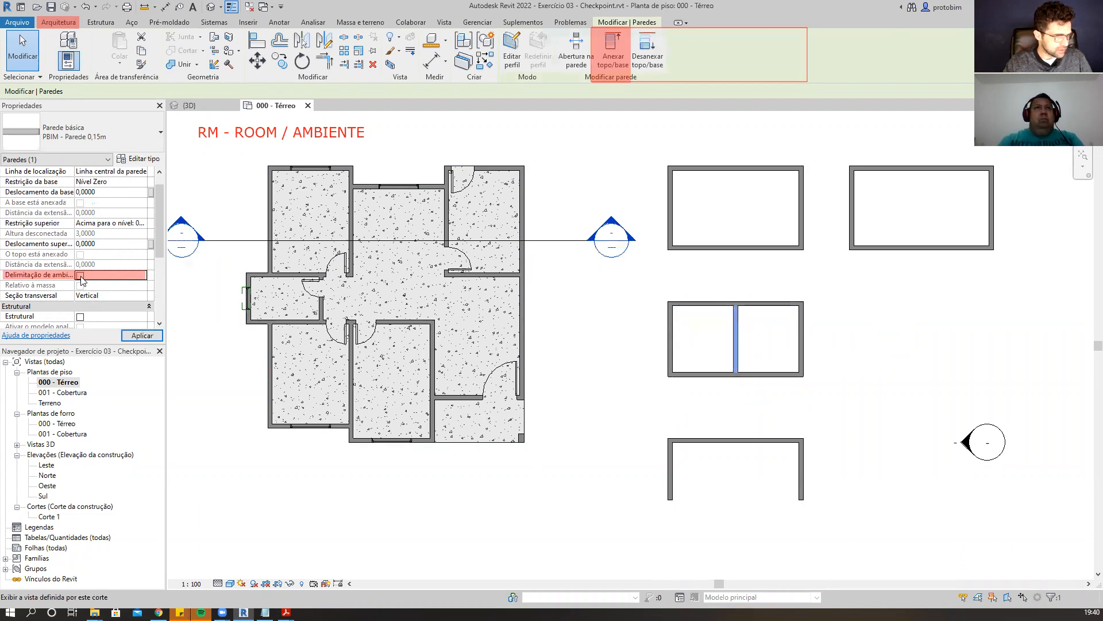
{"action": "left_click", "coordinate": [863, 337]}
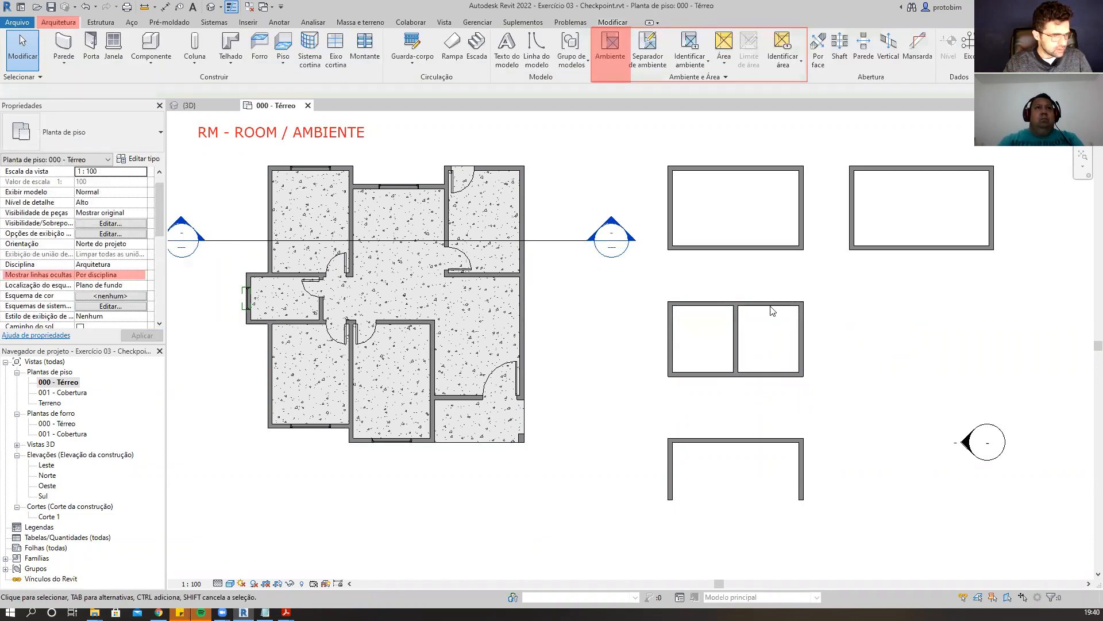
Select the room in the middle enclosure again to review its area now that the divider no longer bounds it.
{"action": "left_click", "coordinate": [707, 345]}
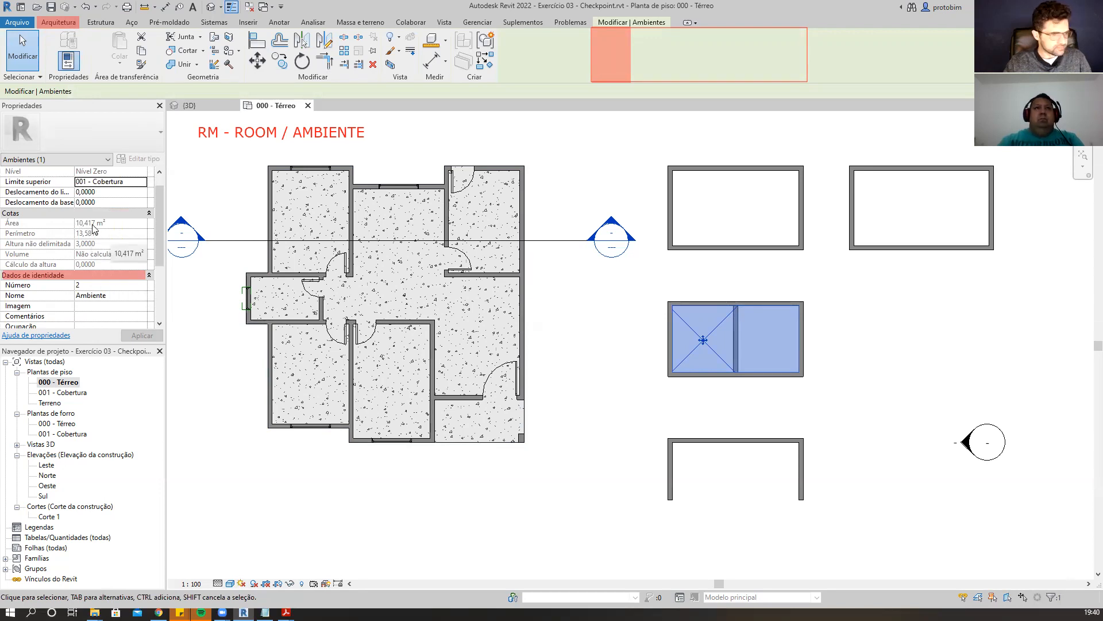
{"action": "left_click", "coordinate": [815, 408]}
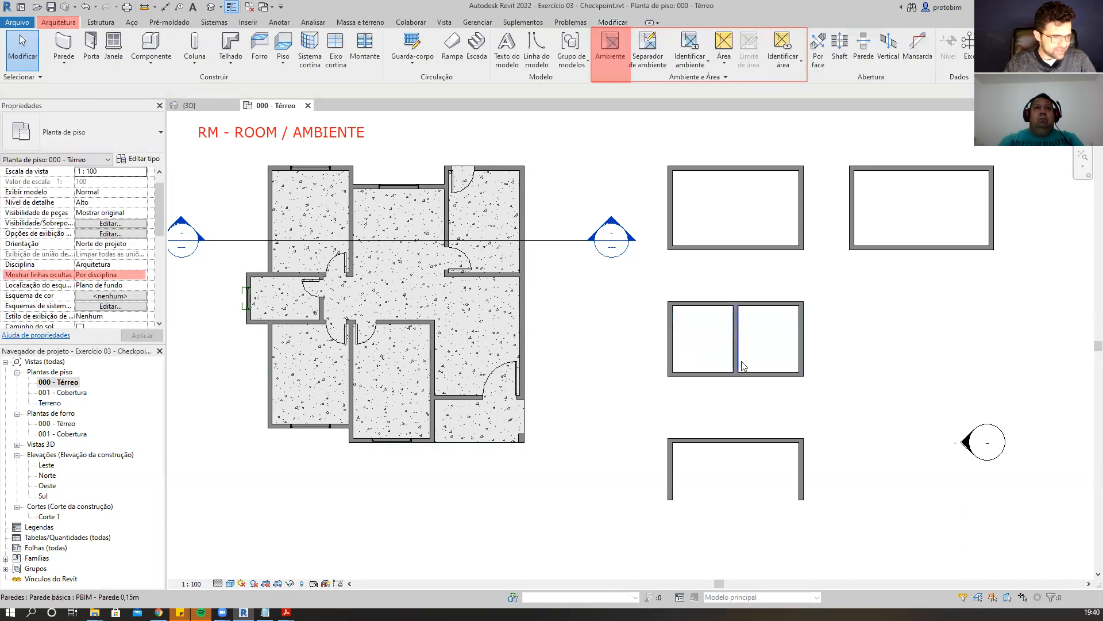
{"action": "left_click", "coordinate": [718, 350]}
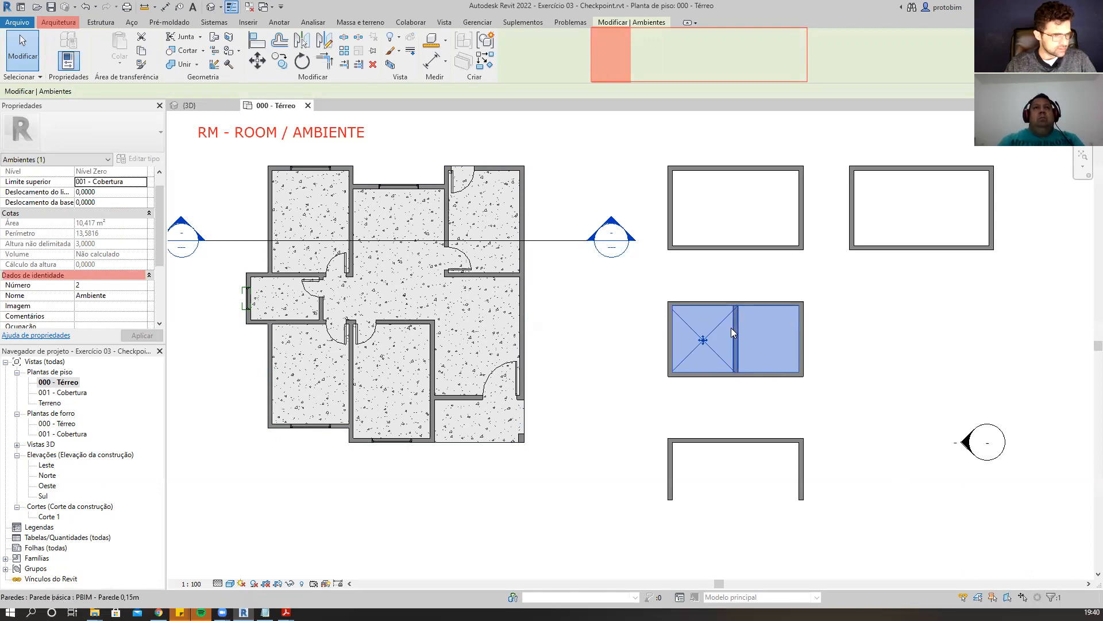
{"action": "left_click", "coordinate": [863, 426]}
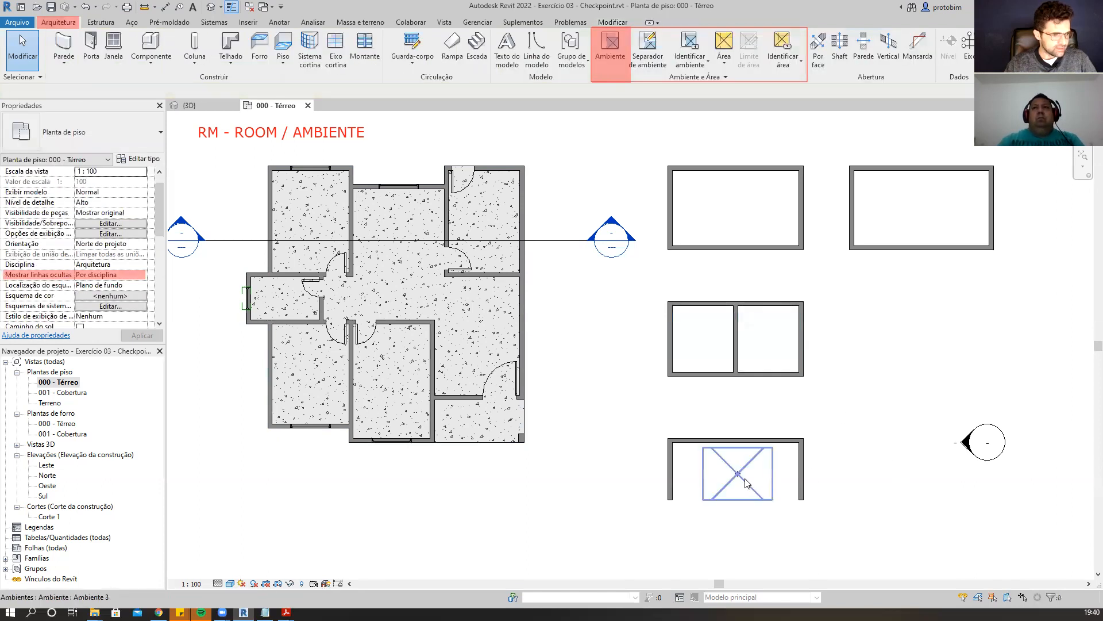
Select the room placed in the lower open-sided enclosure and examine its area and perimeter properties.
{"action": "left_click", "coordinate": [752, 485]}
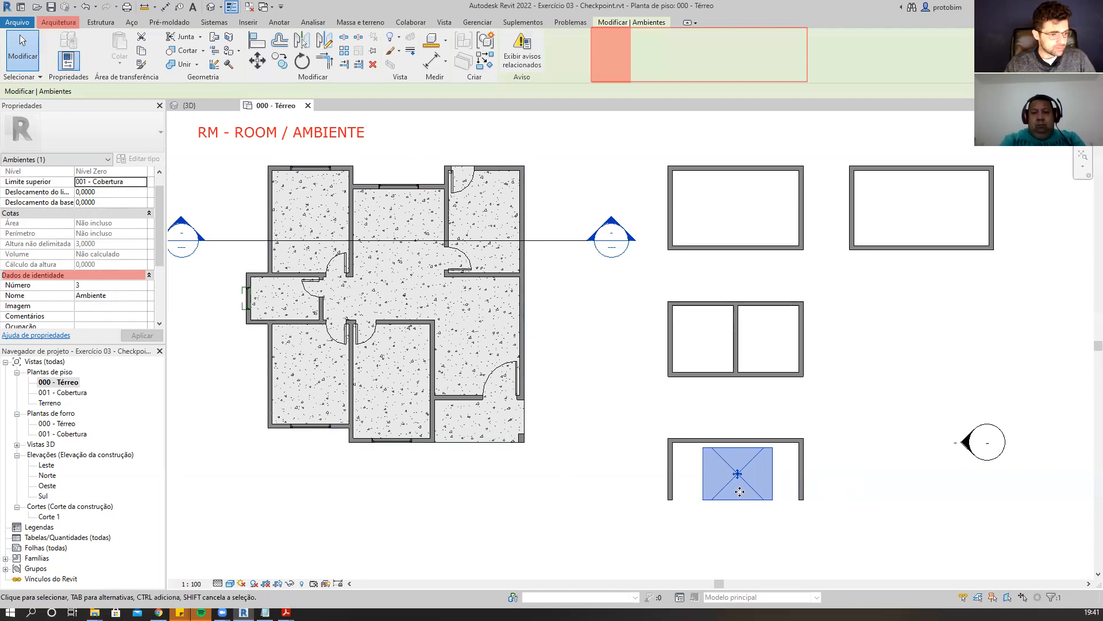
{"action": "left_click", "coordinate": [903, 422]}
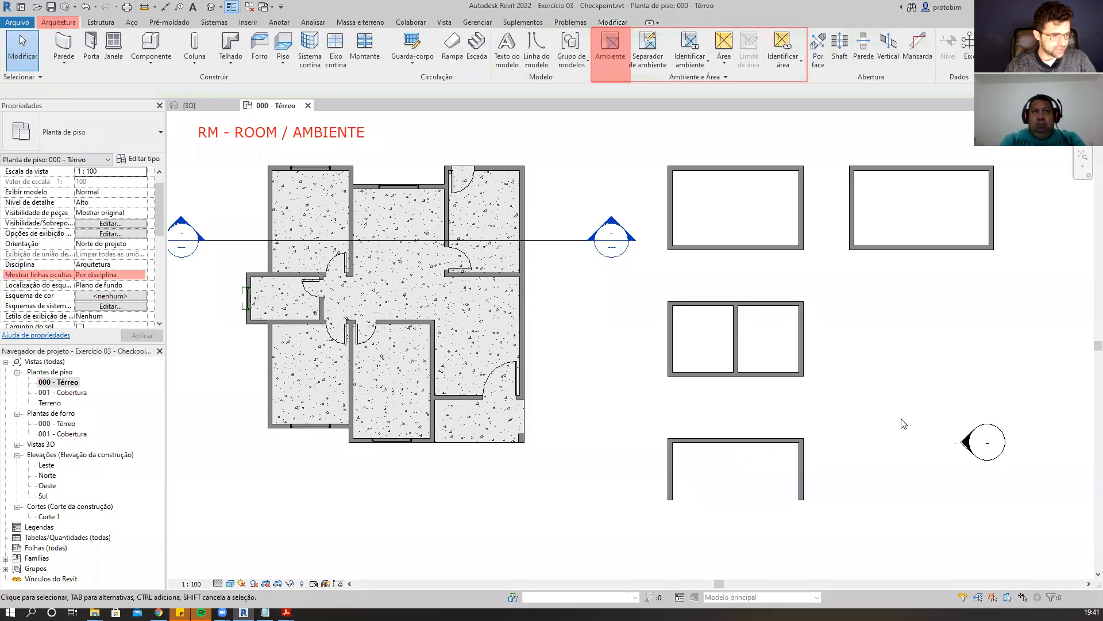
{"action": "left_click", "coordinate": [754, 498]}
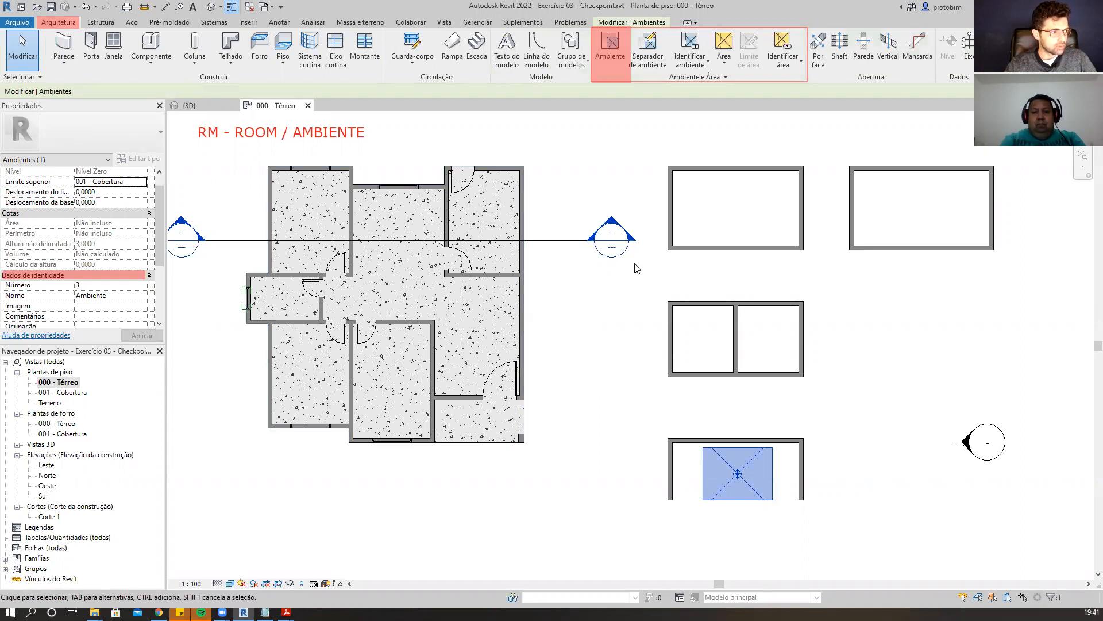
Draw a Room Separator line across the lower enclosure's open bottom side, then reselect its room.
{"action": "left_click", "coordinate": [650, 62]}
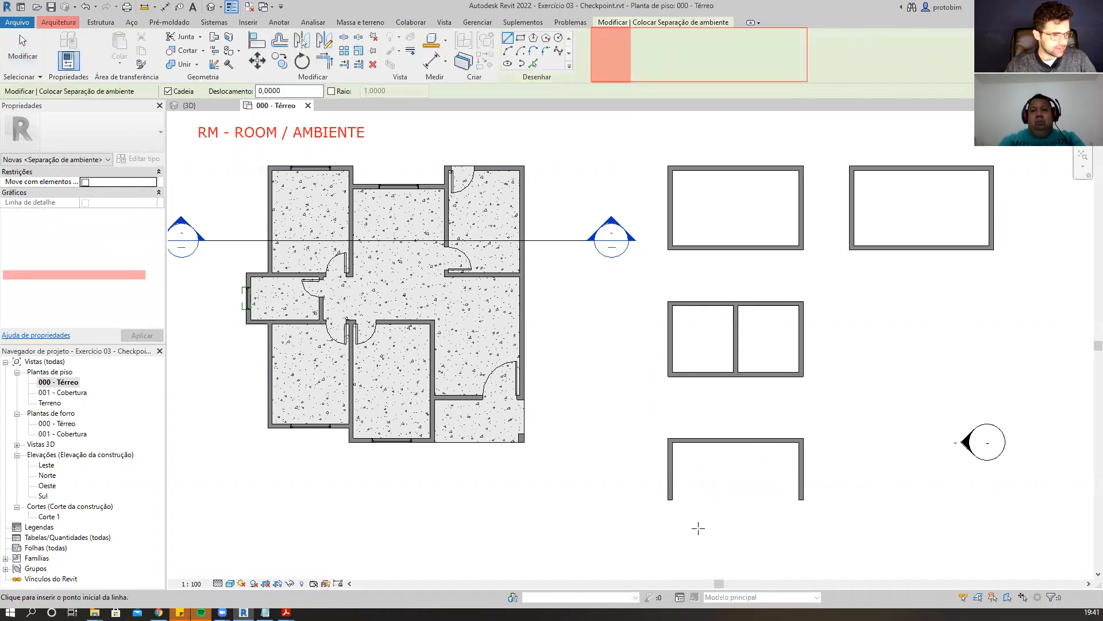
{"action": "left_click", "coordinate": [670, 499]}
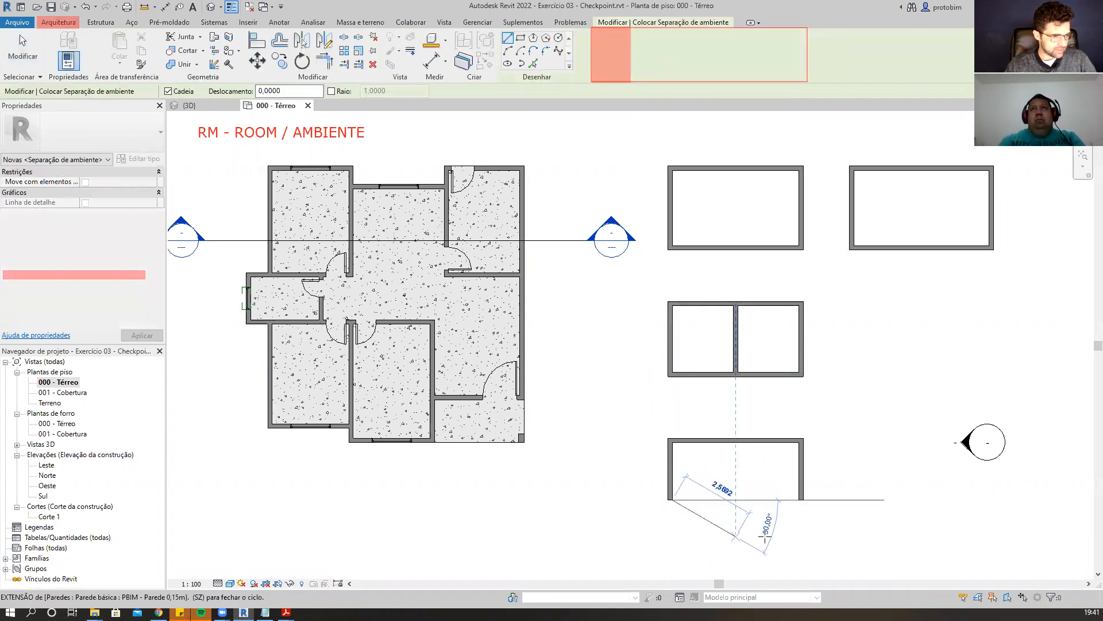
{"action": "left_click", "coordinate": [804, 500]}
{"action": "key", "text": "Escape"}
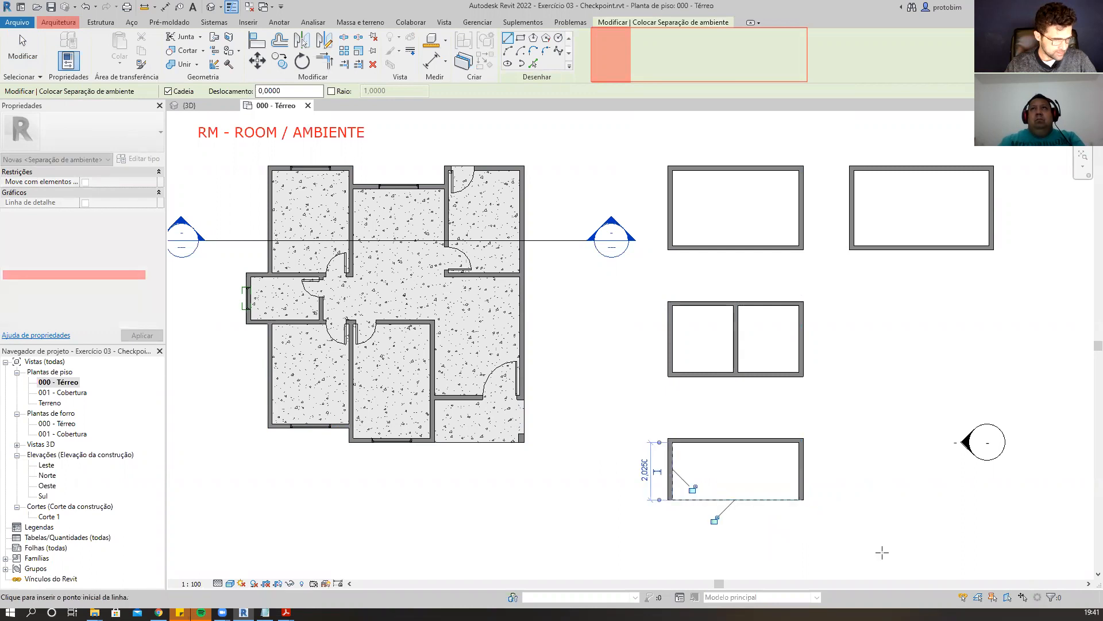
{"action": "key", "text": "Escape"}
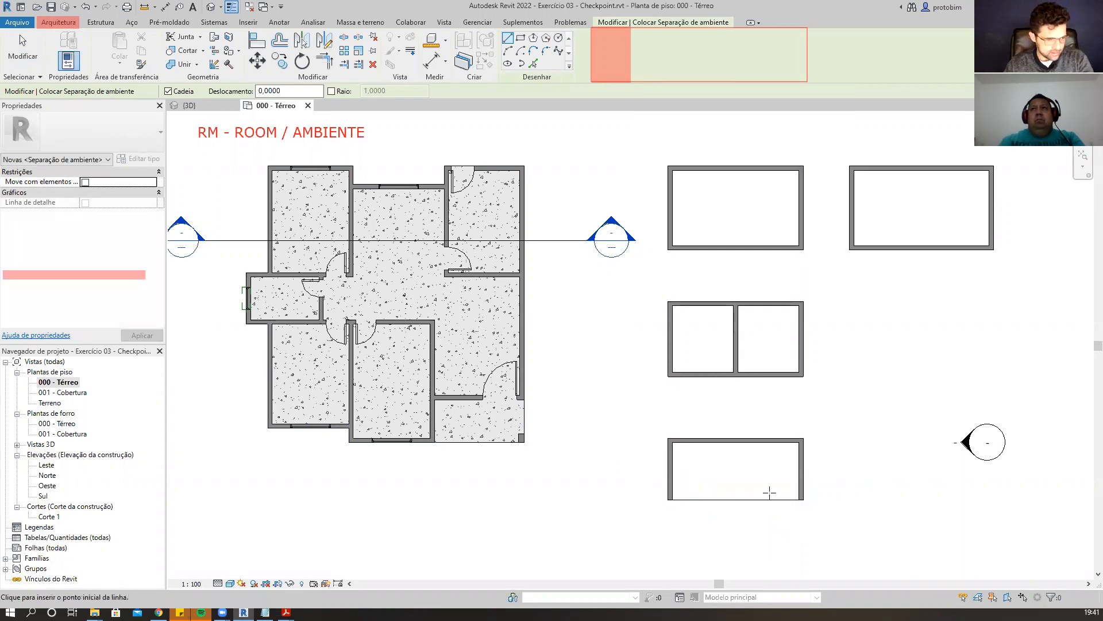
{"action": "left_click", "coordinate": [744, 474]}
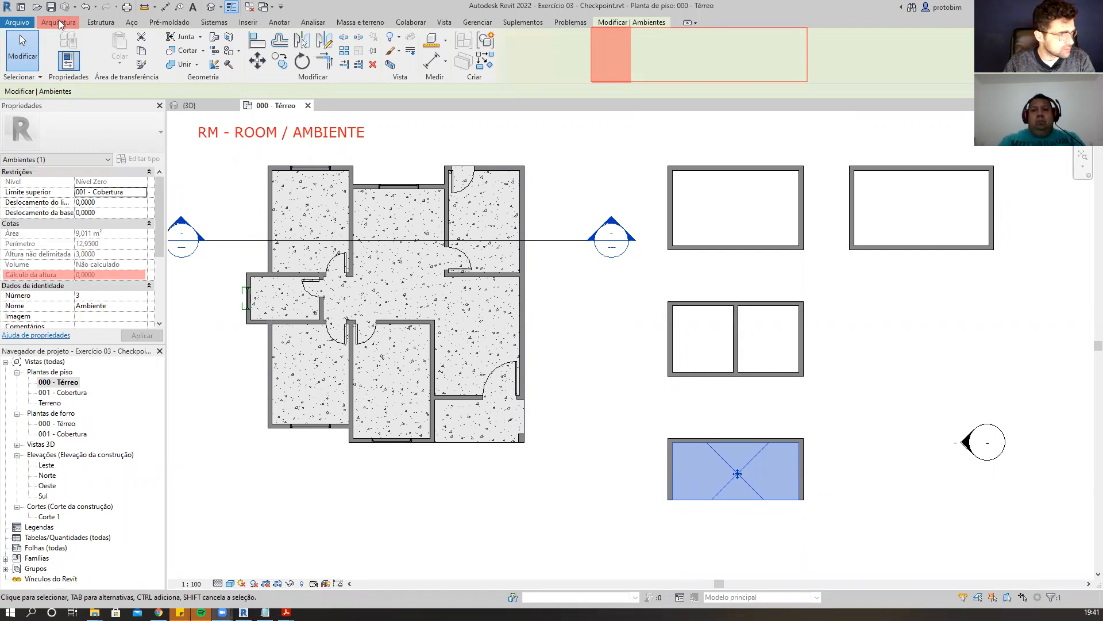
Assign the keyboard shortcut RS to the Separador de ambiente command.
{"action": "key", "text": "k"}
{"action": "key", "text": "s"}
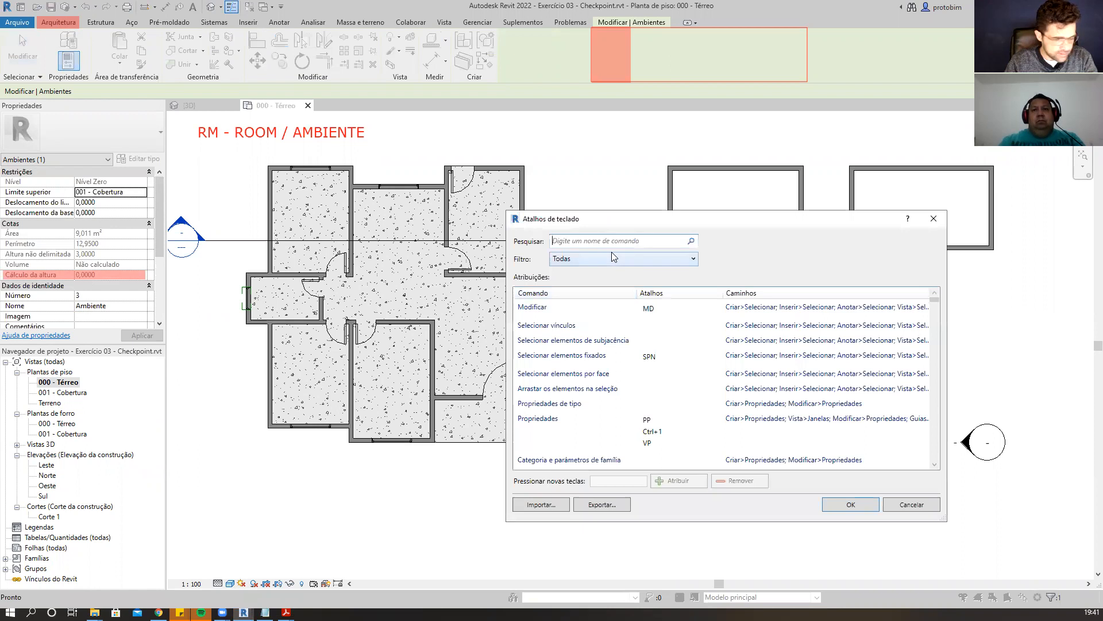
{"action": "type", "text": "SEPARA"}
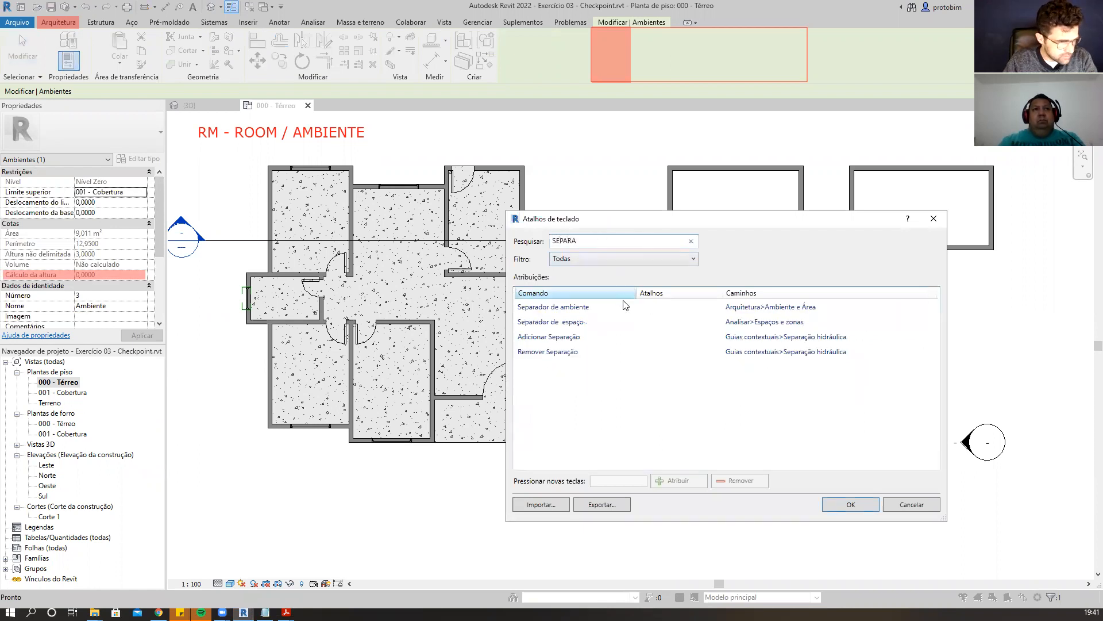
{"action": "left_click", "coordinate": [621, 307]}
{"action": "left_click", "coordinate": [625, 481]}
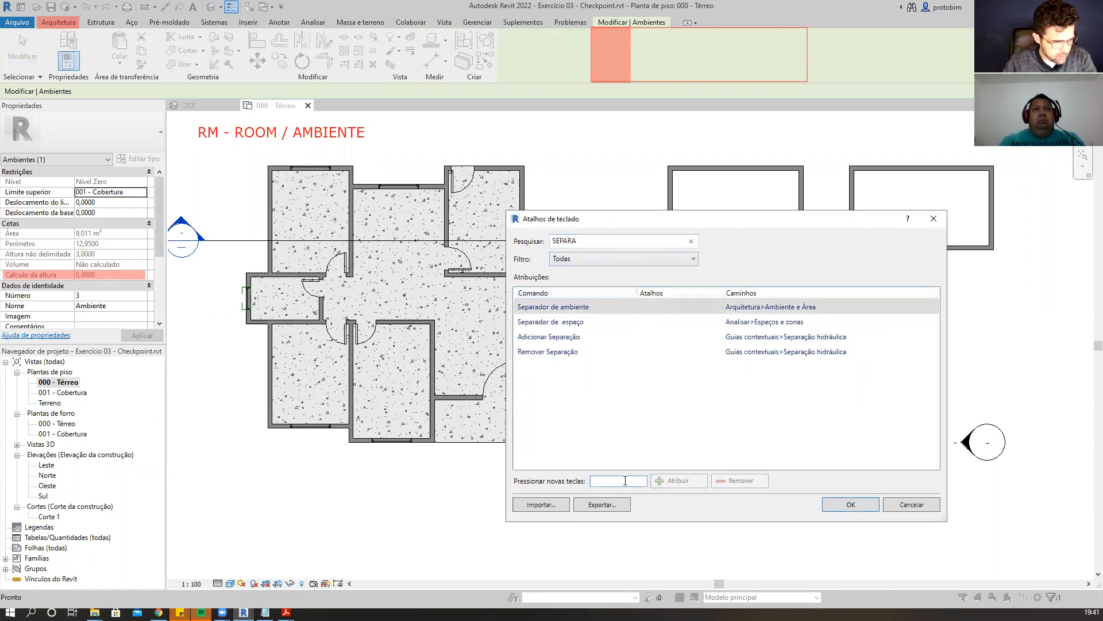
{"action": "type", "text": "rs"}
{"action": "left_click", "coordinate": [683, 482]}
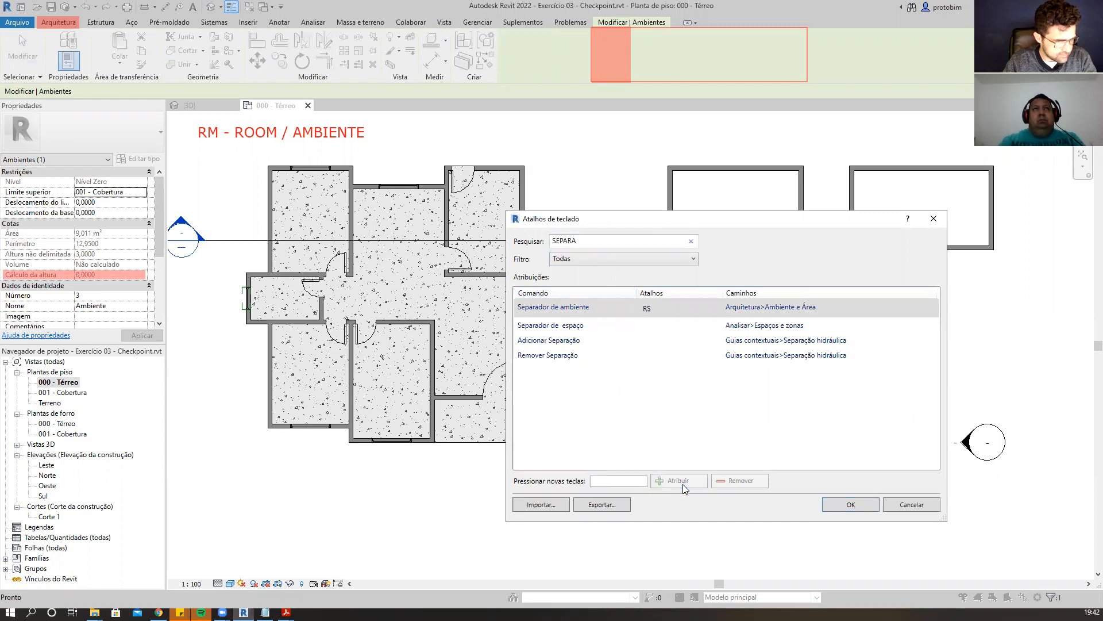
{"action": "left_click", "coordinate": [851, 506]}
Add the line "RS* - ROOM SEPARATOR / SEPARADOR DE AMBIENTE" to the title text note and widen it to fit.
{"action": "left_click", "coordinate": [330, 138]}
{"action": "key", "text": "Return"}
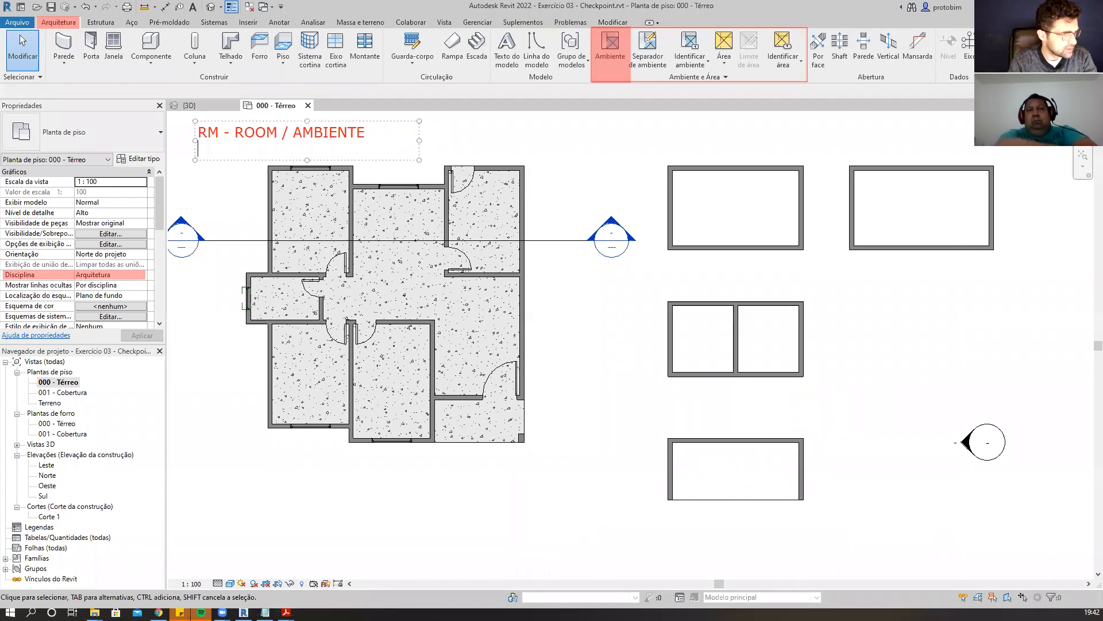
{"action": "type", "text": "RS*"}
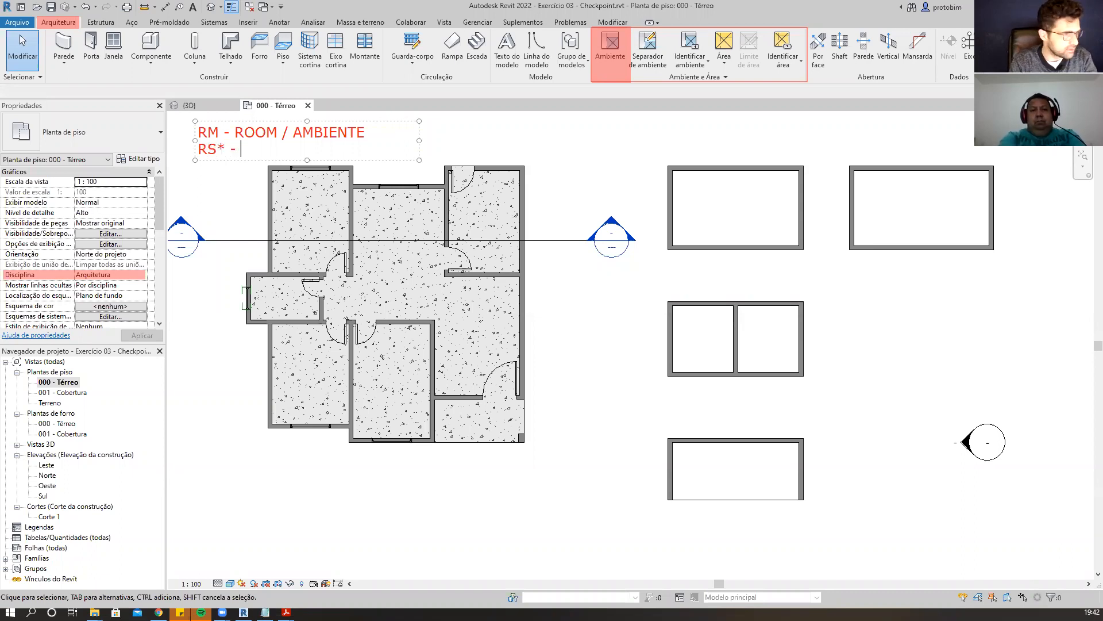
{"action": "type", "text": " - ROOM "}
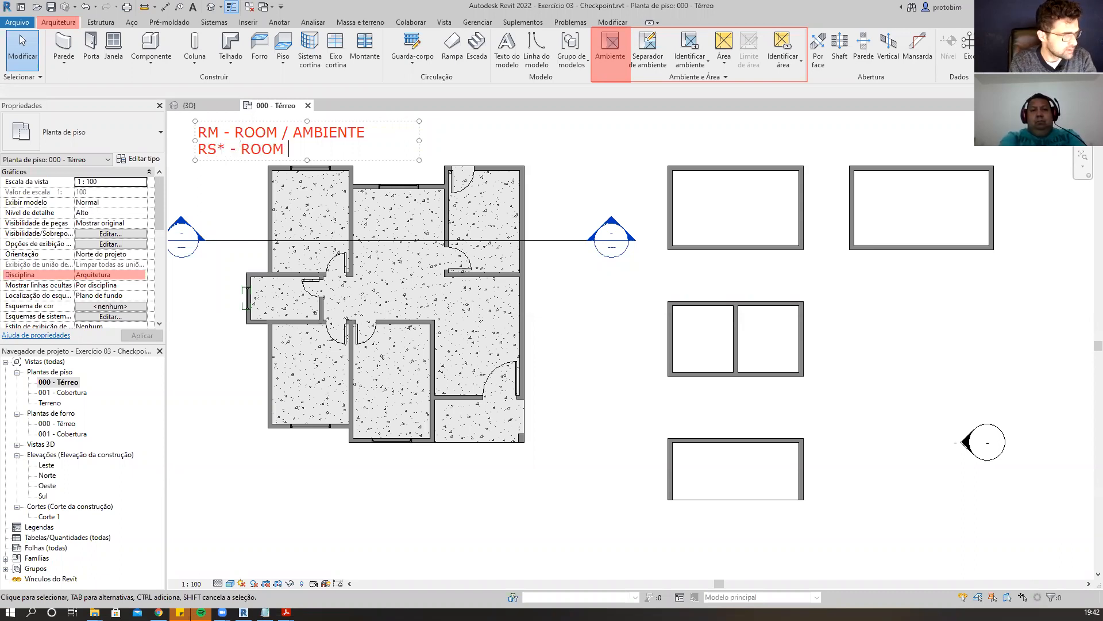
{"action": "type", "text": "SEPARATOR"}
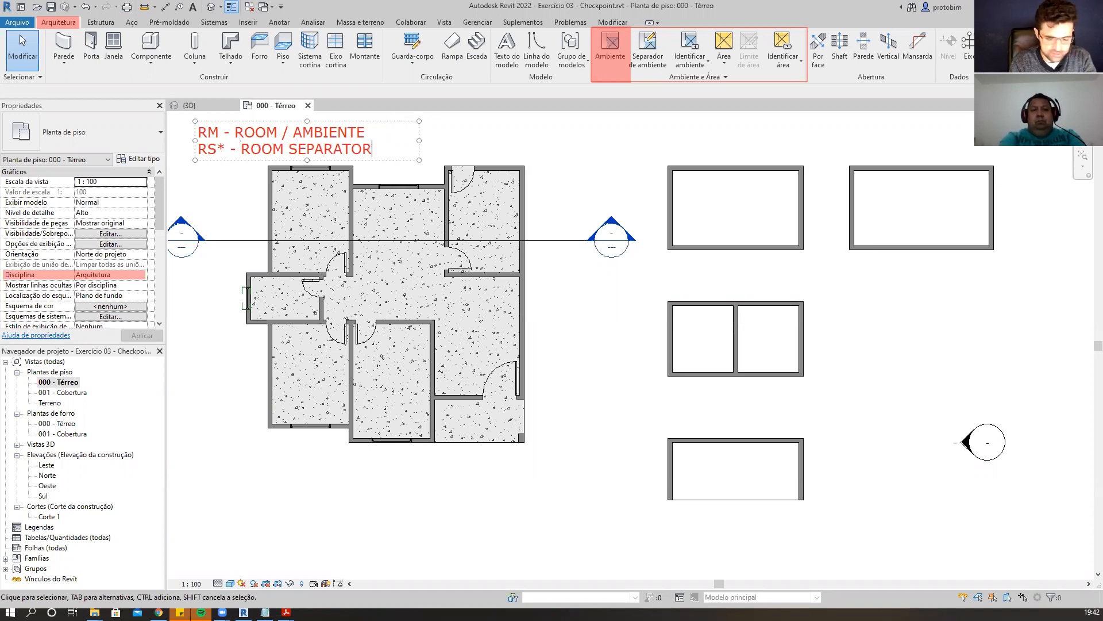
{"action": "type", "text": " / SEPARADOR DE AMBIEBNTE"}
{"action": "key", "text": "BackSpace"}
{"action": "key", "text": "BackSpace"}
{"action": "key", "text": "BackSpace"}
{"action": "key", "text": "BackSpace"}
{"action": "type", "text": "MN"}
{"action": "key", "text": "BackSpace"}
{"action": "key", "text": "BackSpace"}
{"action": "type", "text": "NTE"}
{"action": "left_click_drag", "start_coordinate": [420, 148], "coordinate": [639, 144]}
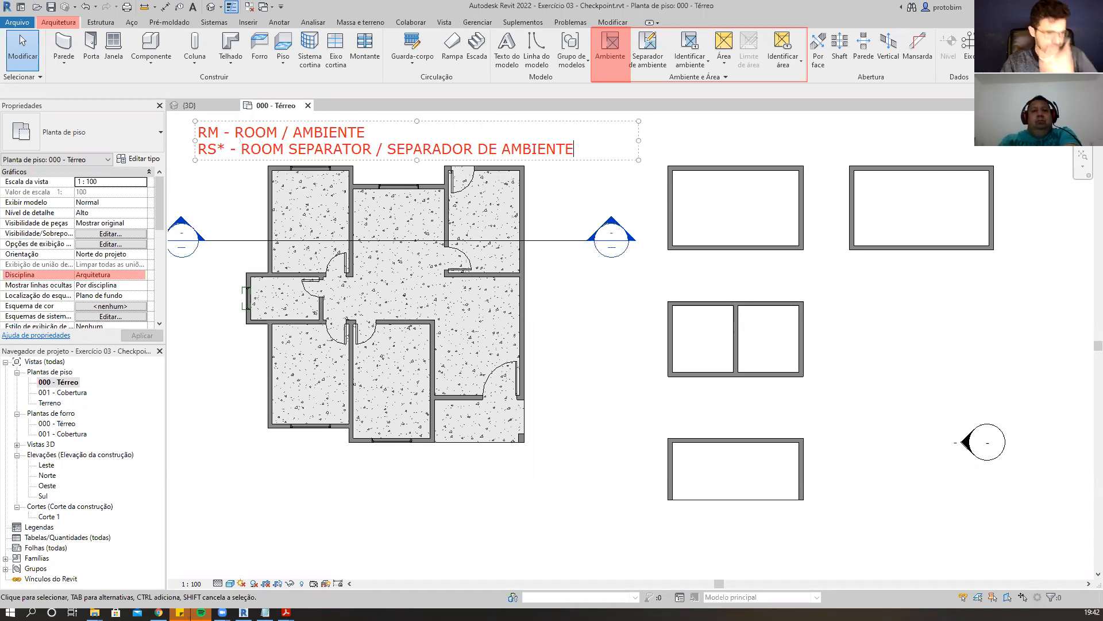
{"action": "left_click", "coordinate": [800, 333]}
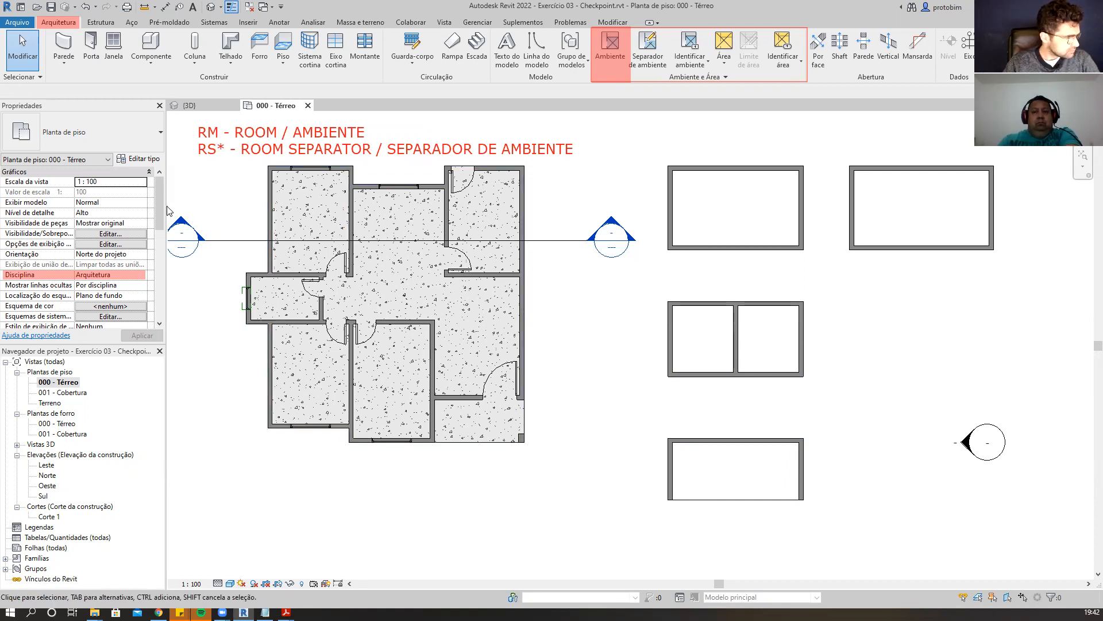
{"action": "scroll", "coordinate": [161, 225], "scroll_direction": "down", "scroll_amount": 3}
{"action": "left_click_drag", "start_coordinate": [160, 225], "coordinate": [160, 231]}
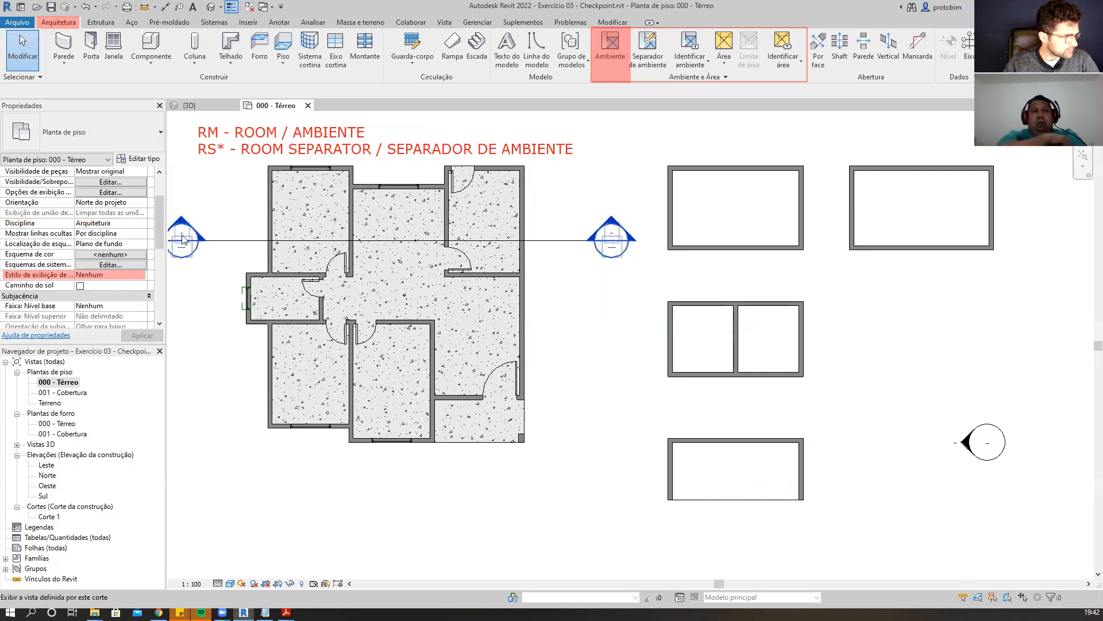
{"action": "scroll", "coordinate": [158, 187], "scroll_direction": "up", "scroll_amount": 5}
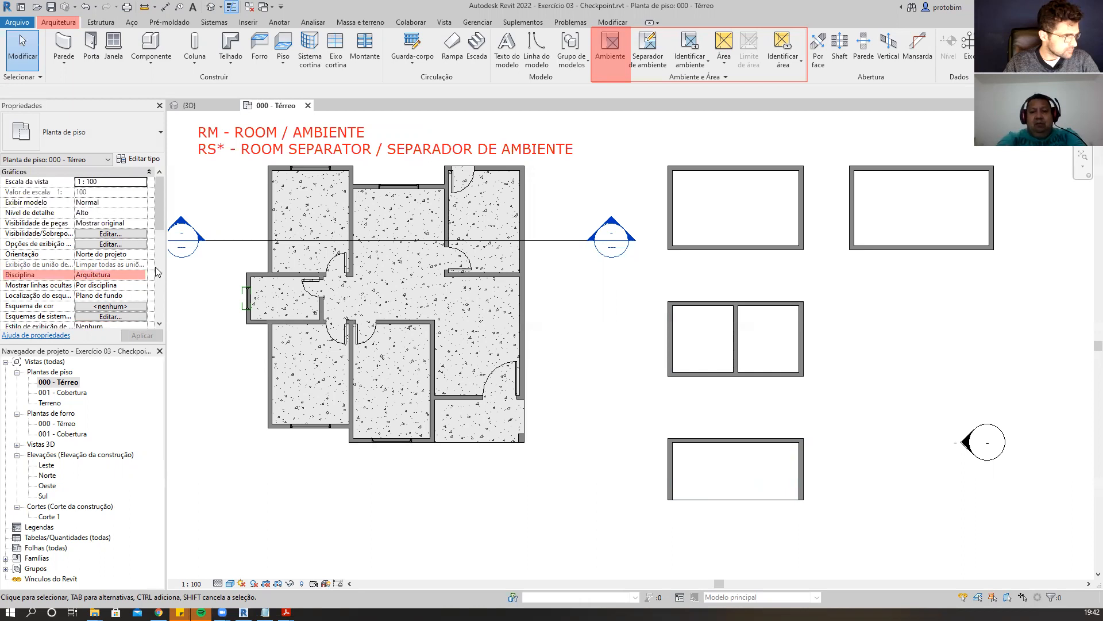
{"action": "key", "text": "Delete"}
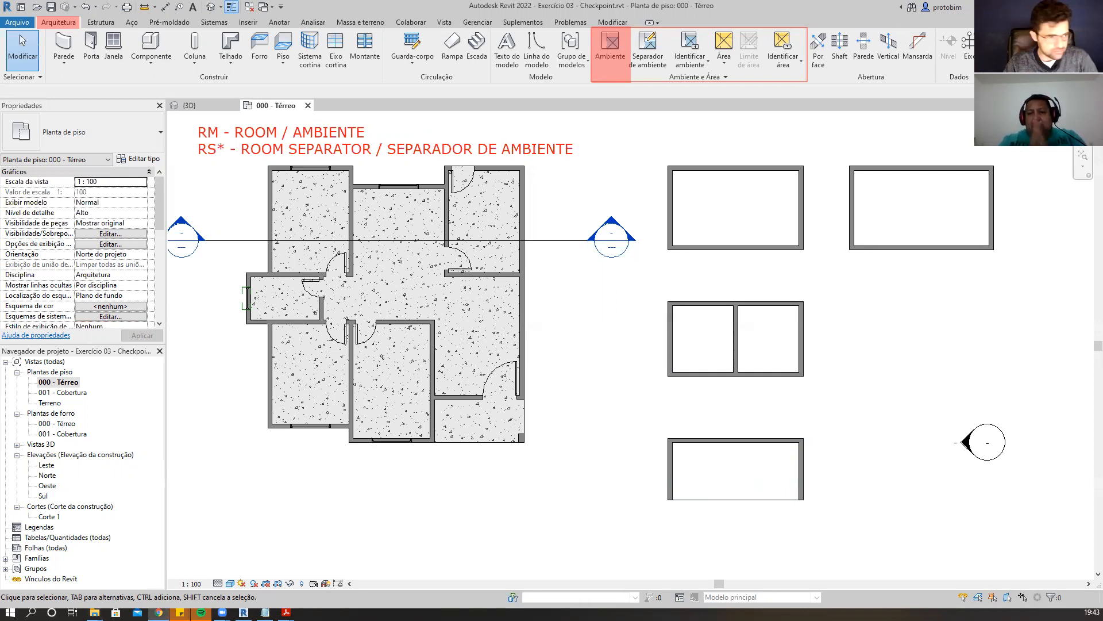
Drag the middle enclosure's room point into the right half and back to the left half.
{"action": "left_click", "coordinate": [705, 343]}
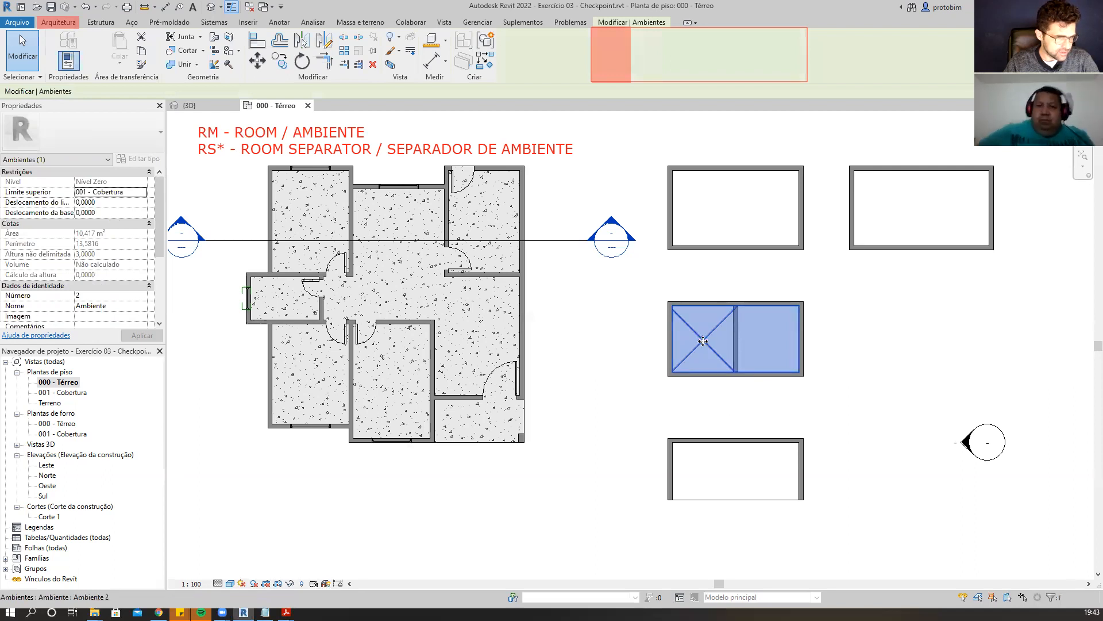
{"action": "mouse_move", "coordinate": [704, 340]}
{"action": "left_mouse_down"}
{"action": "mouse_move", "coordinate": [735, 341]}
{"action": "mouse_move", "coordinate": [702, 333]}
{"action": "mouse_move", "coordinate": [707, 357]}
{"action": "mouse_move", "coordinate": [705, 345]}
{"action": "left_mouse_up"}
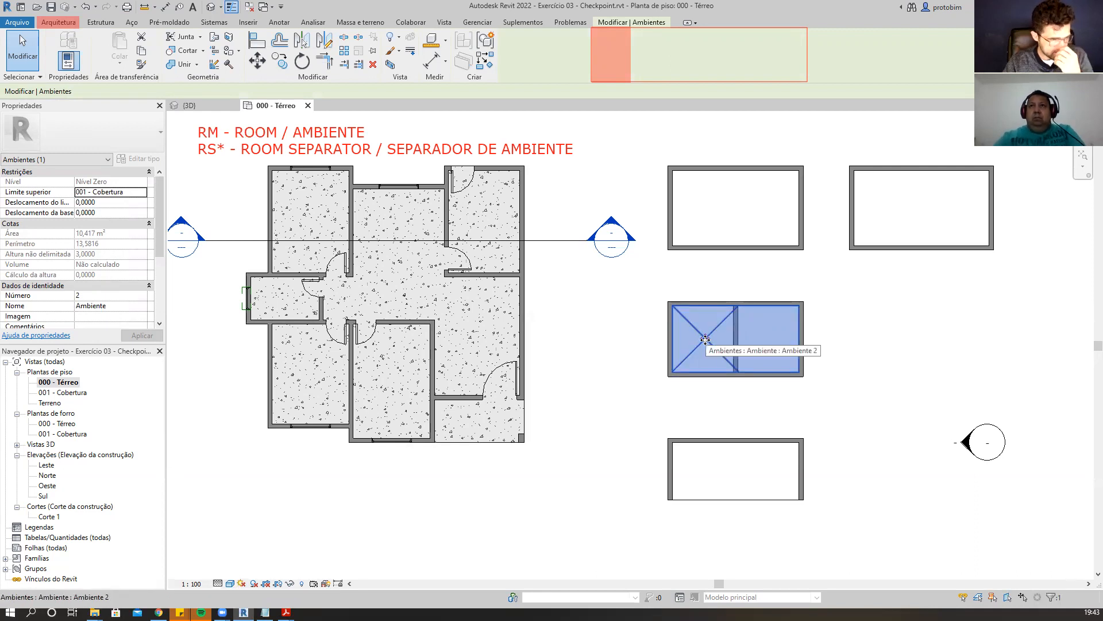
{"action": "left_click_drag", "start_coordinate": [706, 339], "coordinate": [767, 341]}
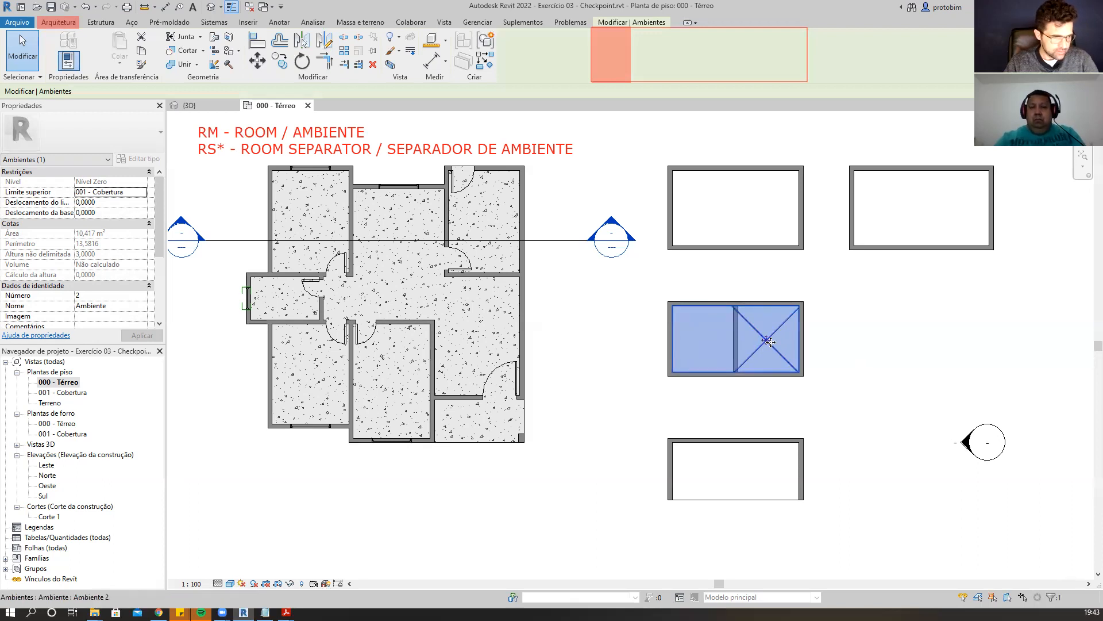
{"action": "left_click_drag", "start_coordinate": [768, 344], "coordinate": [706, 340]}
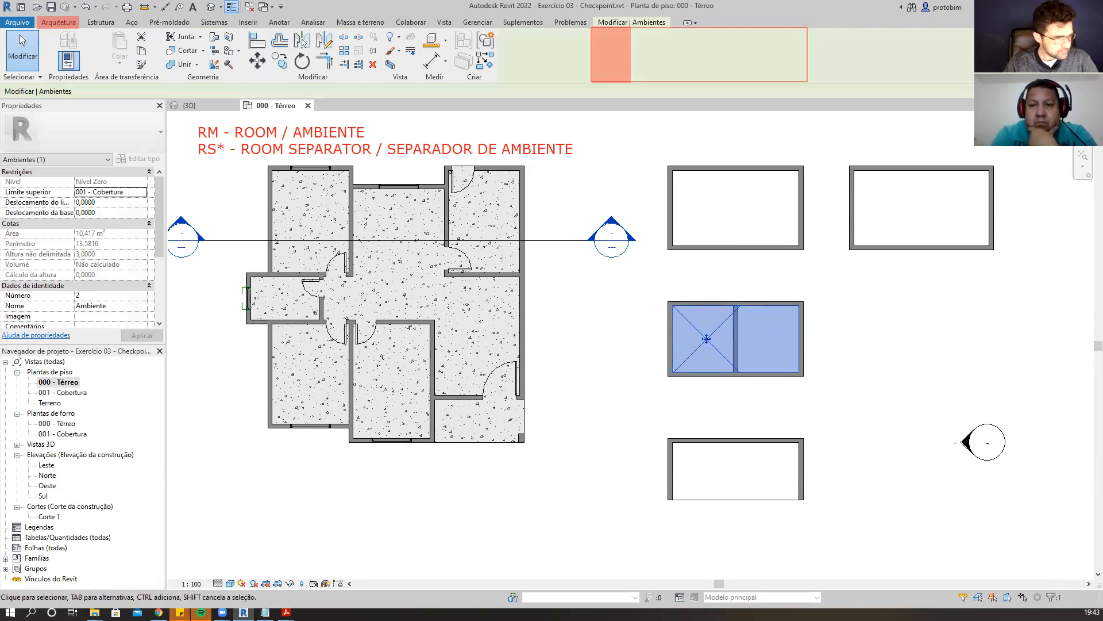
{"action": "left_click", "coordinate": [918, 363]}
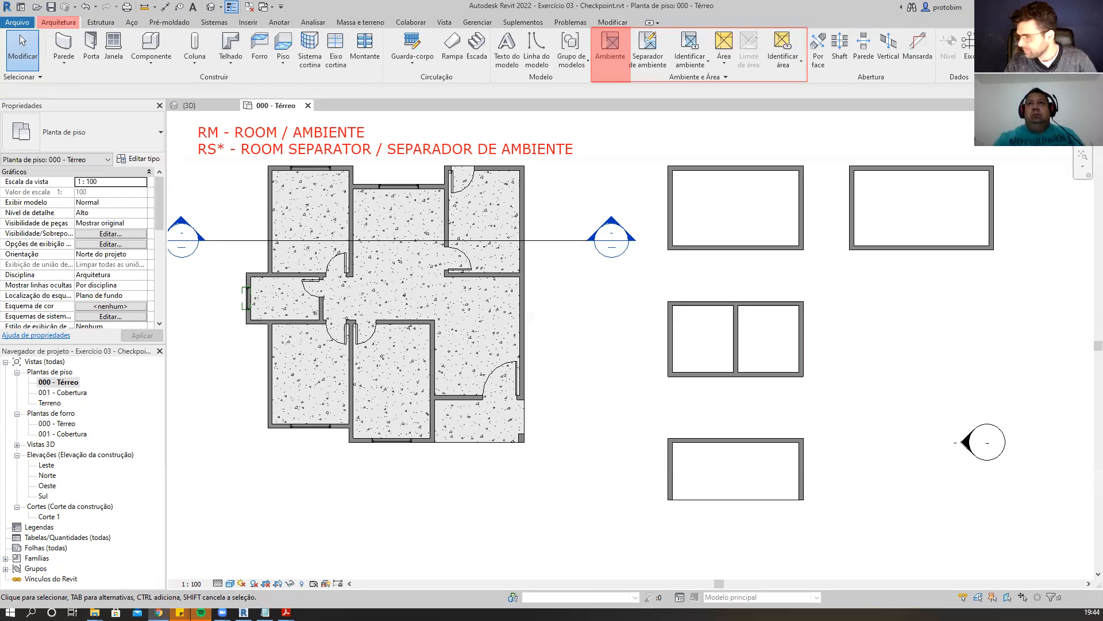
{"action": "left_click", "coordinate": [876, 269]}
{"action": "scroll", "coordinate": [607, 367], "scroll_direction": "down", "scroll_amount": 1}
{"action": "scroll", "coordinate": [511, 266], "scroll_direction": "up", "scroll_amount": 1}
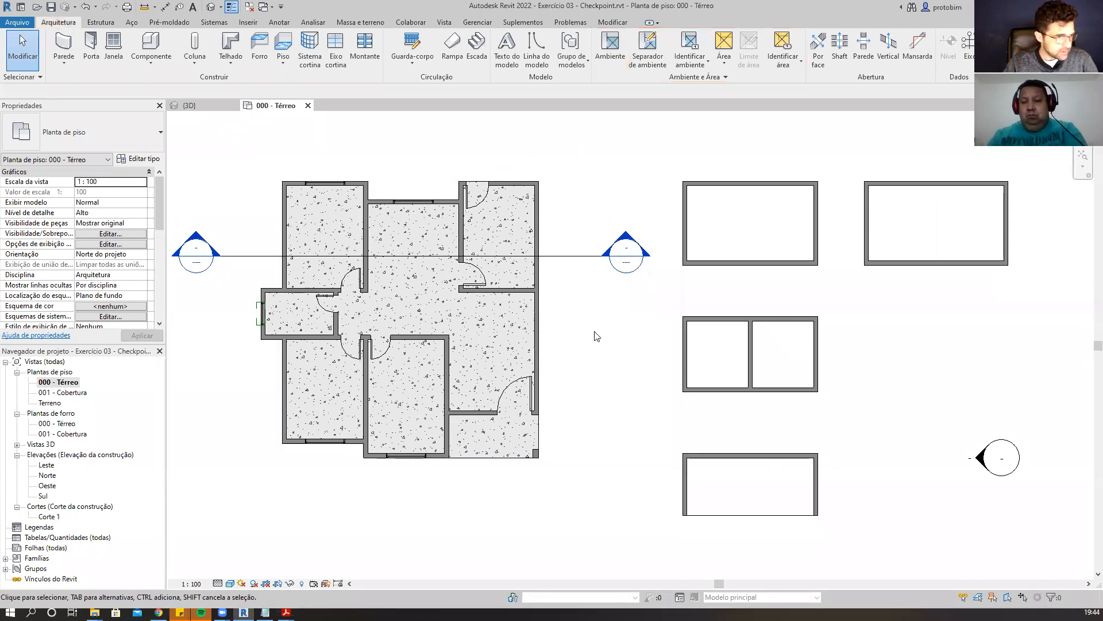
{"action": "scroll", "coordinate": [599, 330], "scroll_direction": "down", "scroll_amount": 1}
{"action": "scroll", "coordinate": [688, 318], "scroll_direction": "up", "scroll_amount": 1}
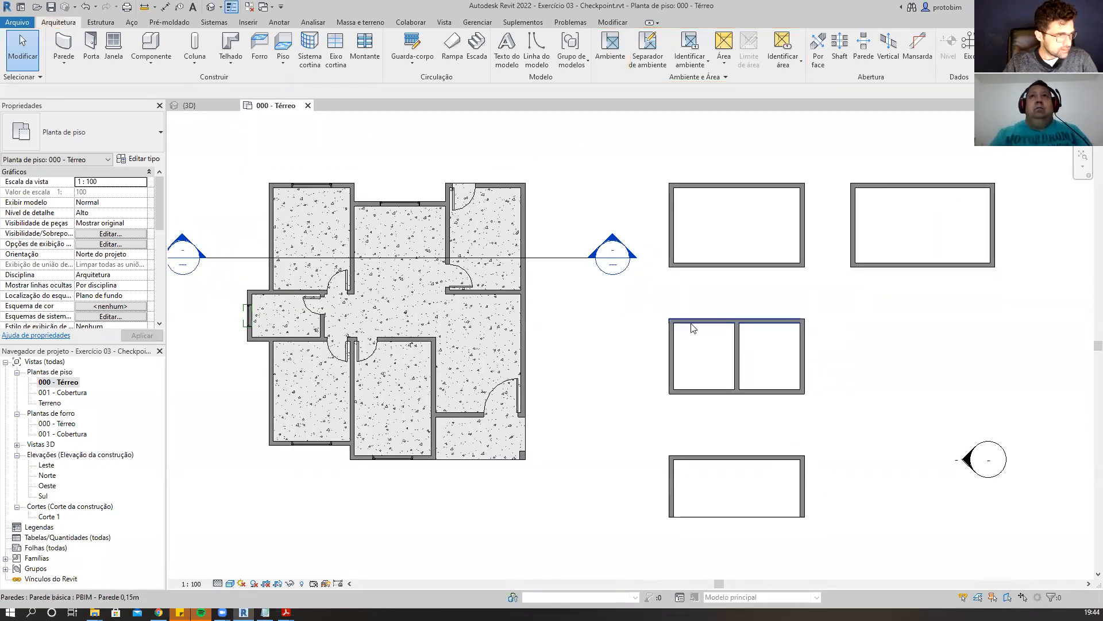
{"action": "left_click", "coordinate": [742, 240]}
{"action": "left_click", "coordinate": [611, 290]}
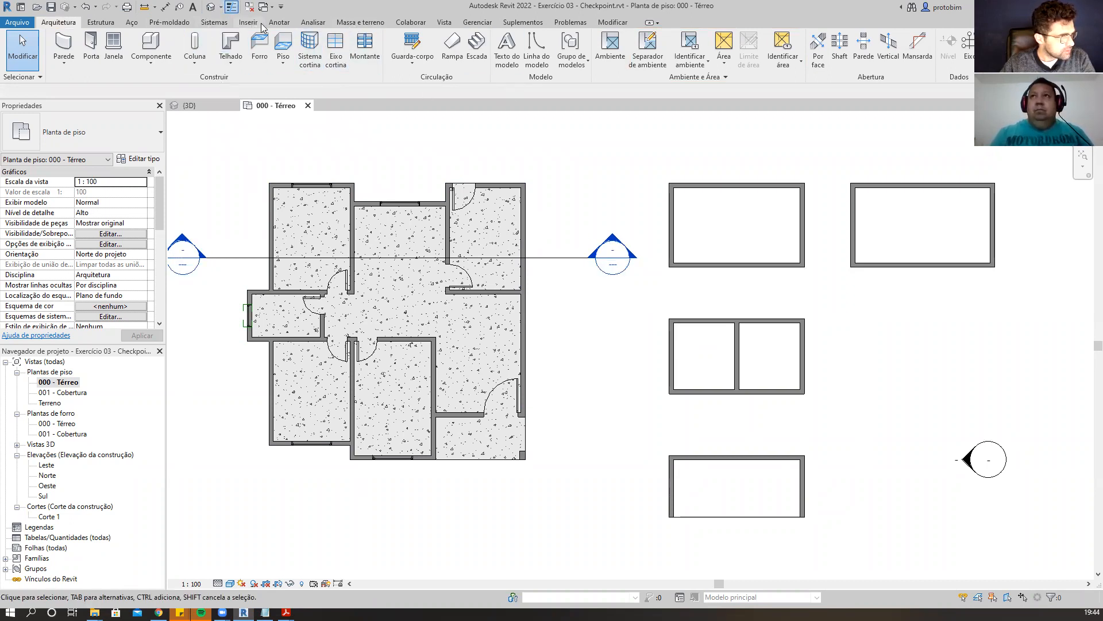
Draw a horizontal section line through the upper-left enclosure on the right side of the plan.
{"action": "left_click", "coordinate": [444, 22]}
{"action": "left_click", "coordinate": [398, 49]}
{"action": "left_click", "coordinate": [639, 216]}
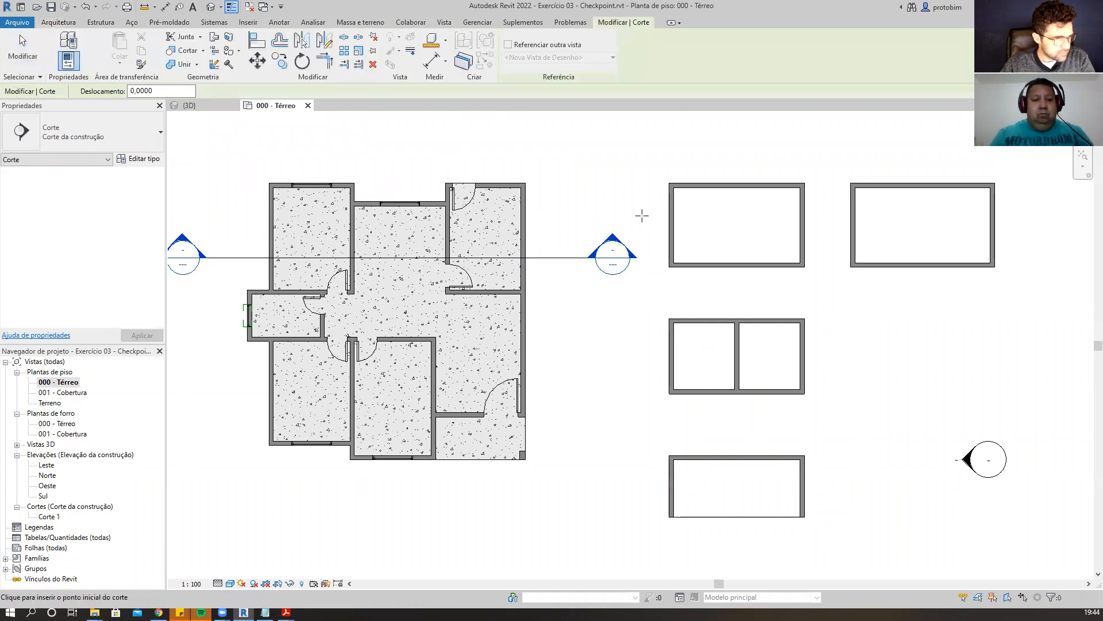
{"action": "left_click", "coordinate": [829, 215]}
{"action": "key", "text": "Escape"}
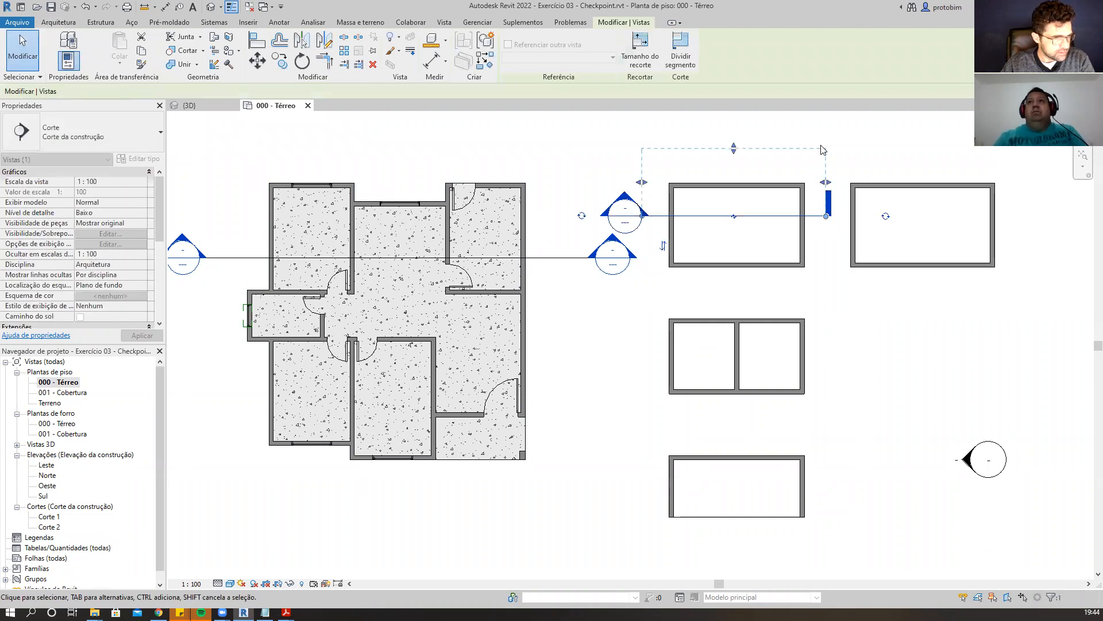
Open the new section view and set its scale to 1:50.
{"action": "double_click", "coordinate": [628, 198]}
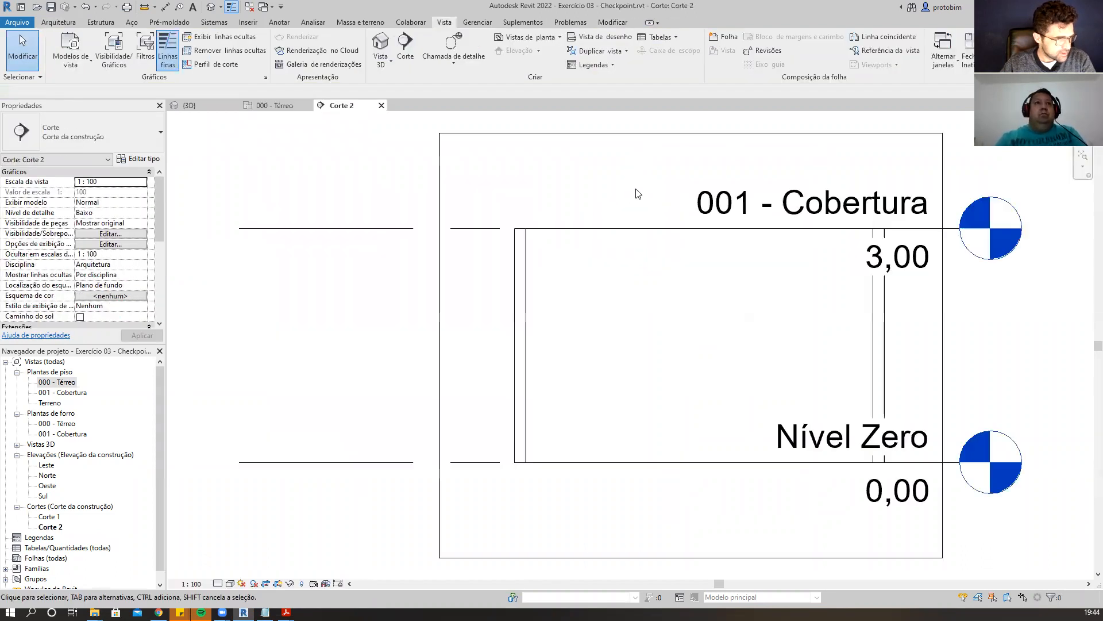
{"action": "scroll", "coordinate": [360, 475], "scroll_direction": "down", "scroll_amount": 2}
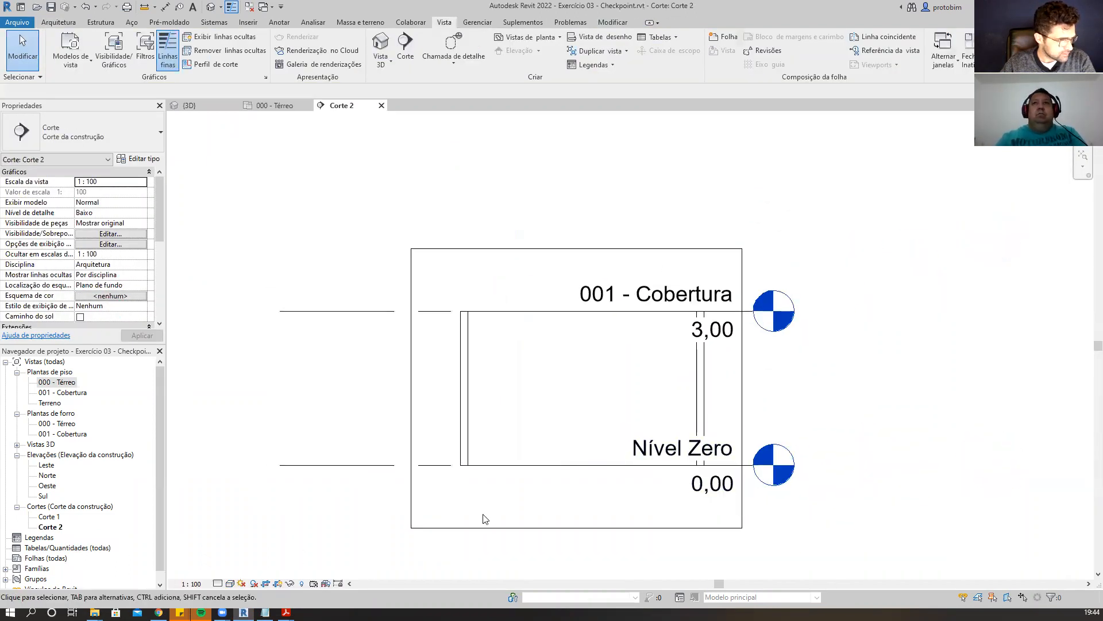
{"action": "left_click", "coordinate": [192, 583]}
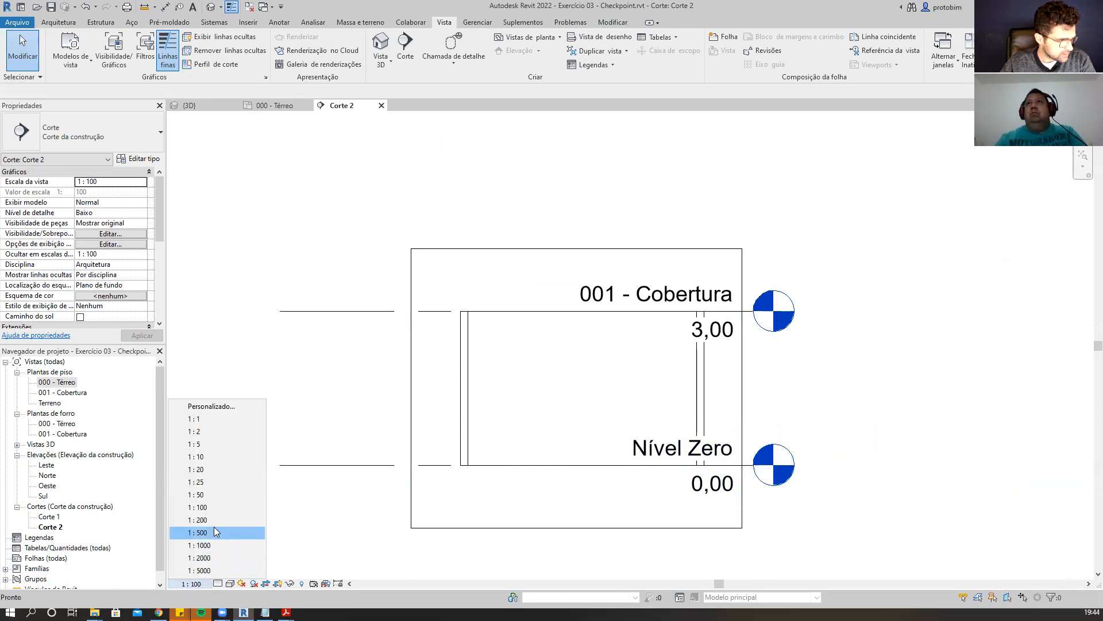
{"action": "left_click", "coordinate": [221, 494]}
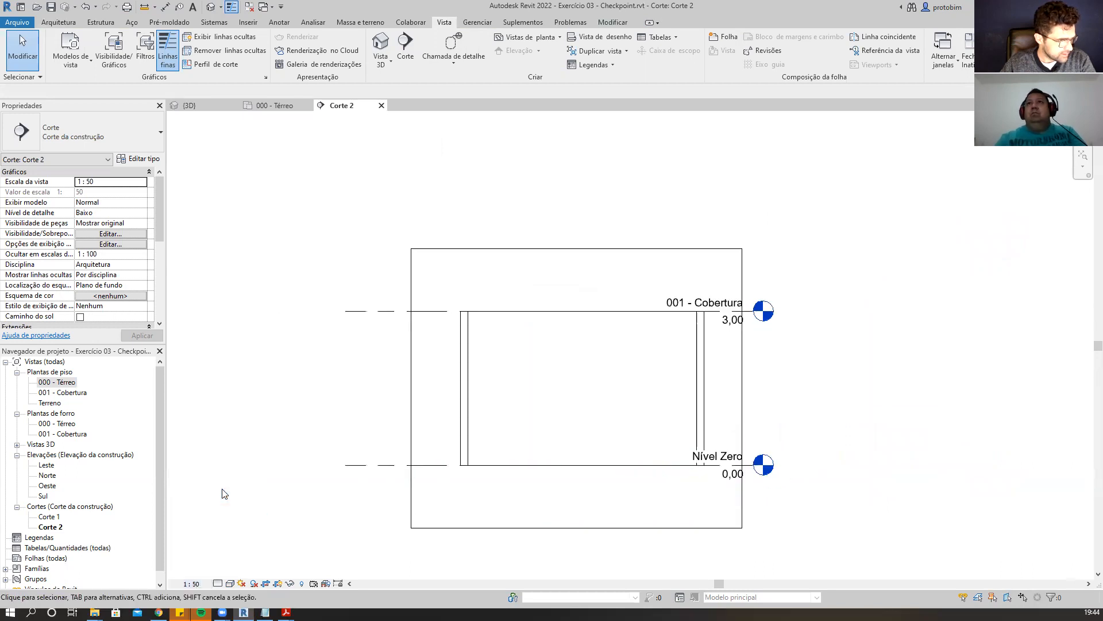
Set the section's detail level to high and its visual style to shaded.
{"action": "left_click", "coordinate": [218, 584]}
{"action": "left_click", "coordinate": [230, 570]}
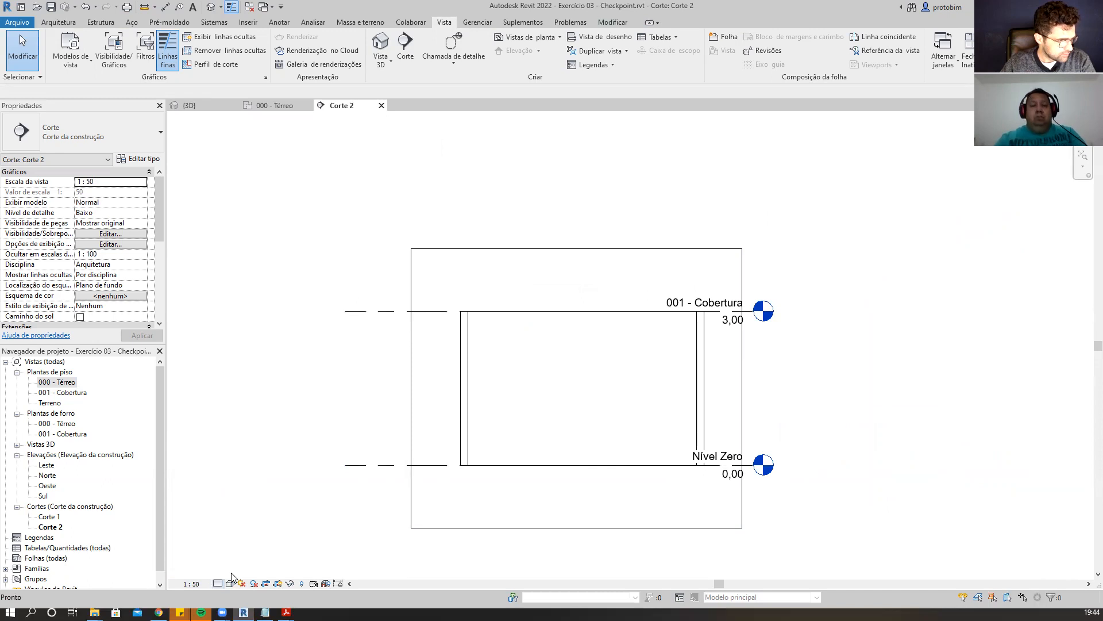
{"action": "left_click", "coordinate": [232, 584]}
{"action": "left_click", "coordinate": [255, 561]}
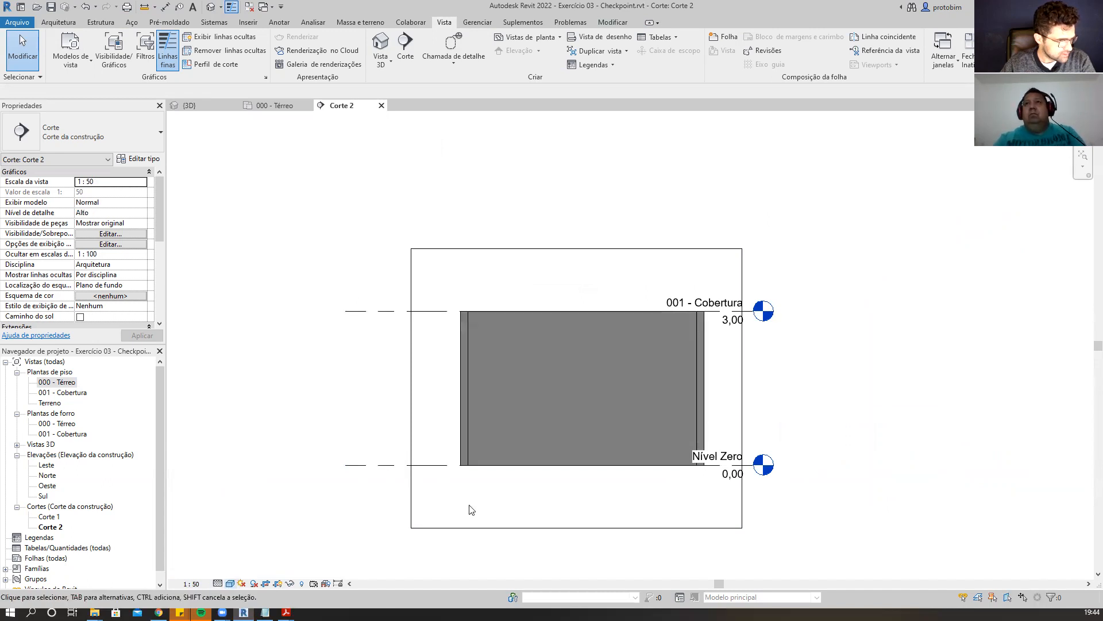
Widen the section's crop region slightly on its right side.
{"action": "left_click", "coordinate": [742, 388]}
{"action": "left_click_drag", "start_coordinate": [743, 388], "coordinate": [767, 388]}
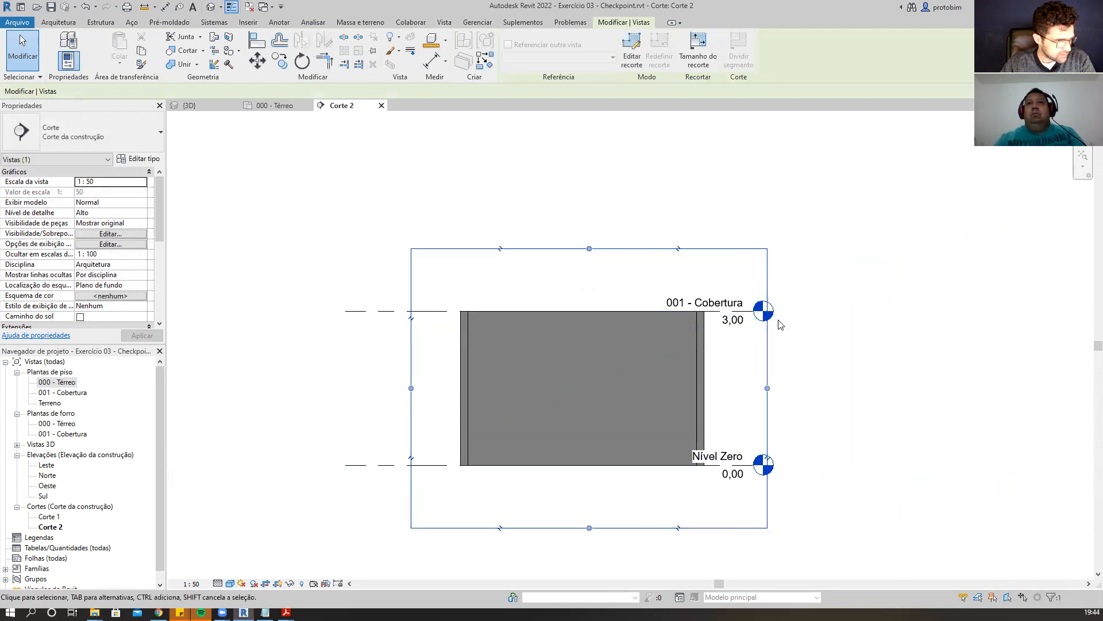
{"action": "scroll", "coordinate": [661, 464], "scroll_direction": "up", "scroll_amount": 1}
{"action": "key", "text": "Escape"}
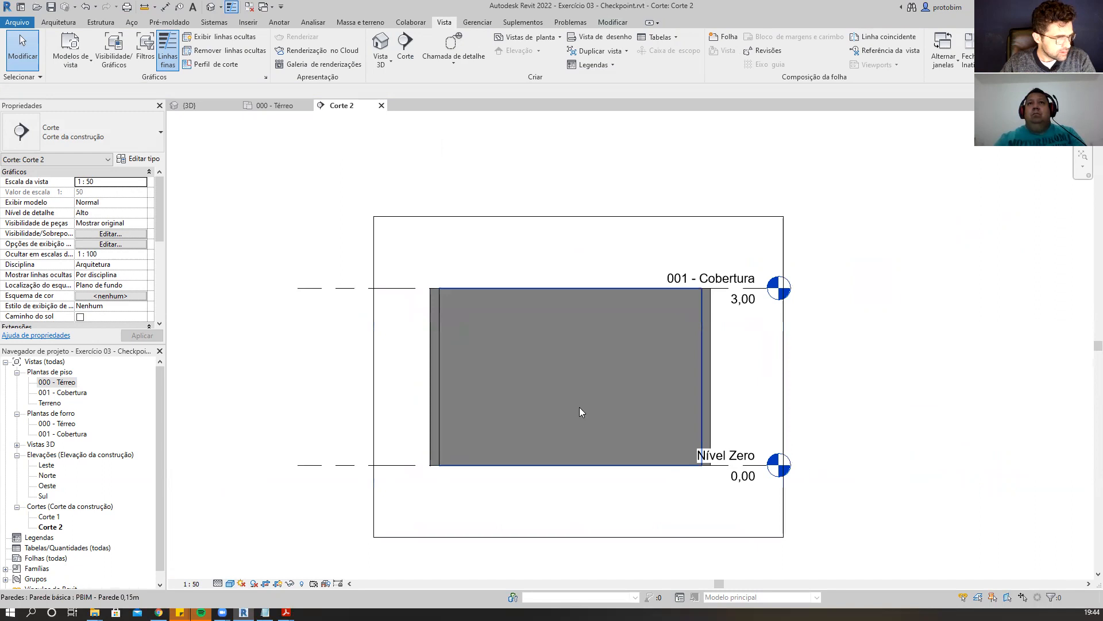
Select the room in the section view to examine its vertical extent, then deselect it.
{"action": "key", "text": "Tab"}
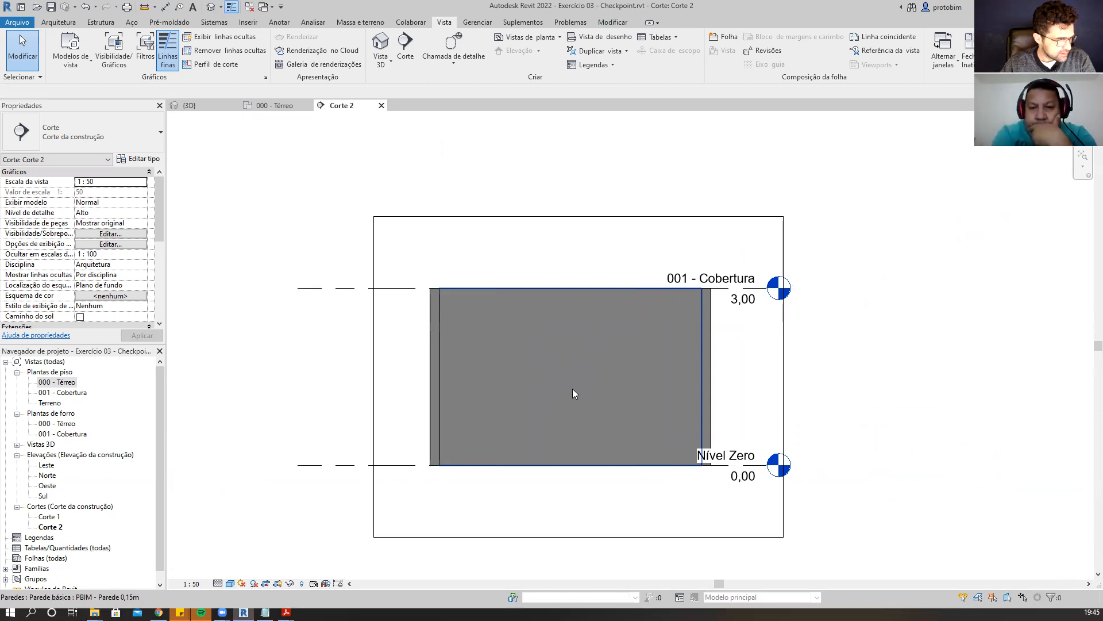
{"action": "key", "text": "Tab"}
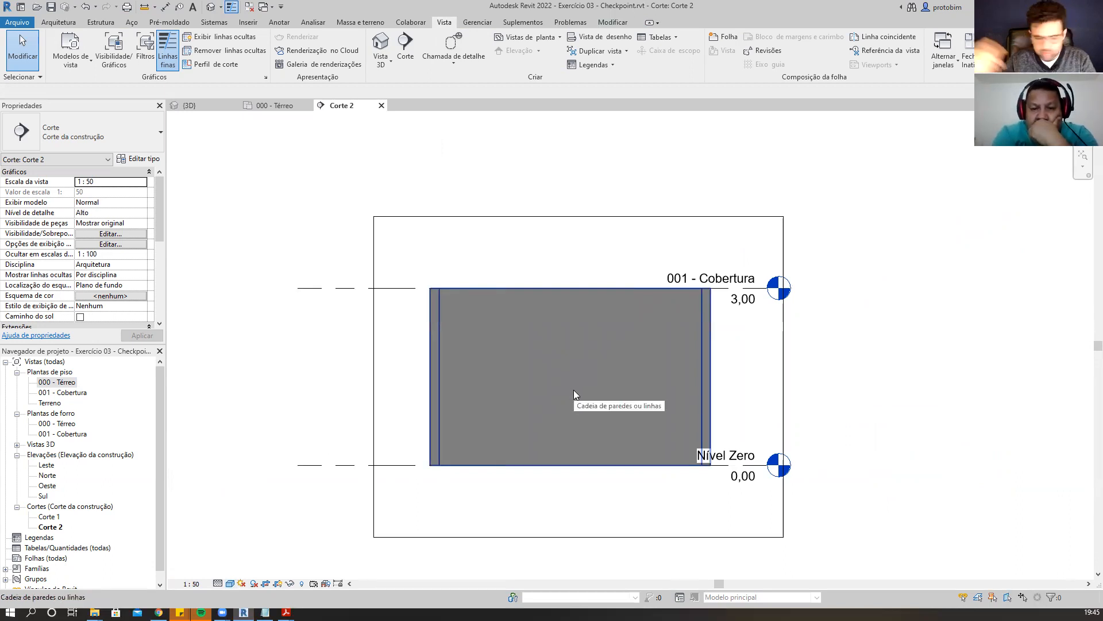
{"action": "key", "text": "Tab"}
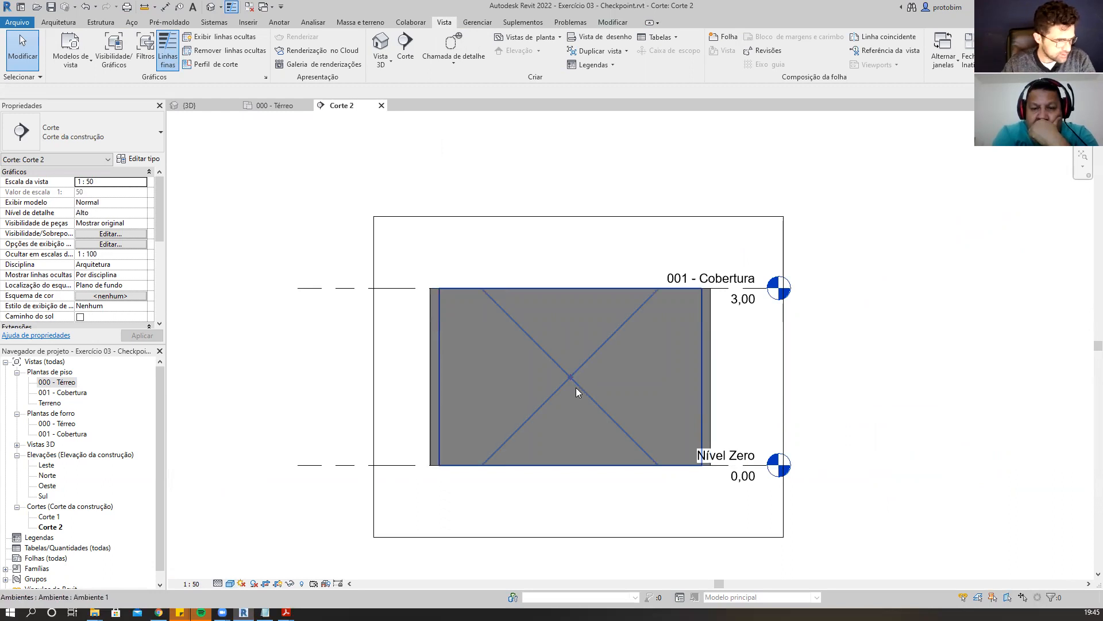
{"action": "left_click", "coordinate": [576, 387]}
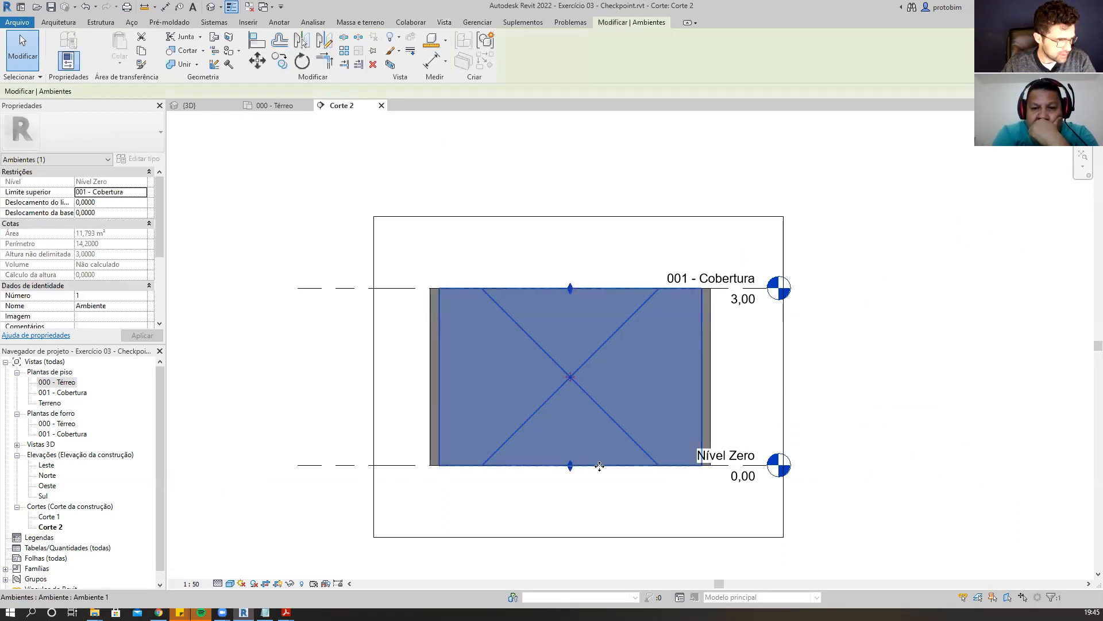
{"action": "scroll", "coordinate": [599, 466], "scroll_direction": "up", "scroll_amount": 1}
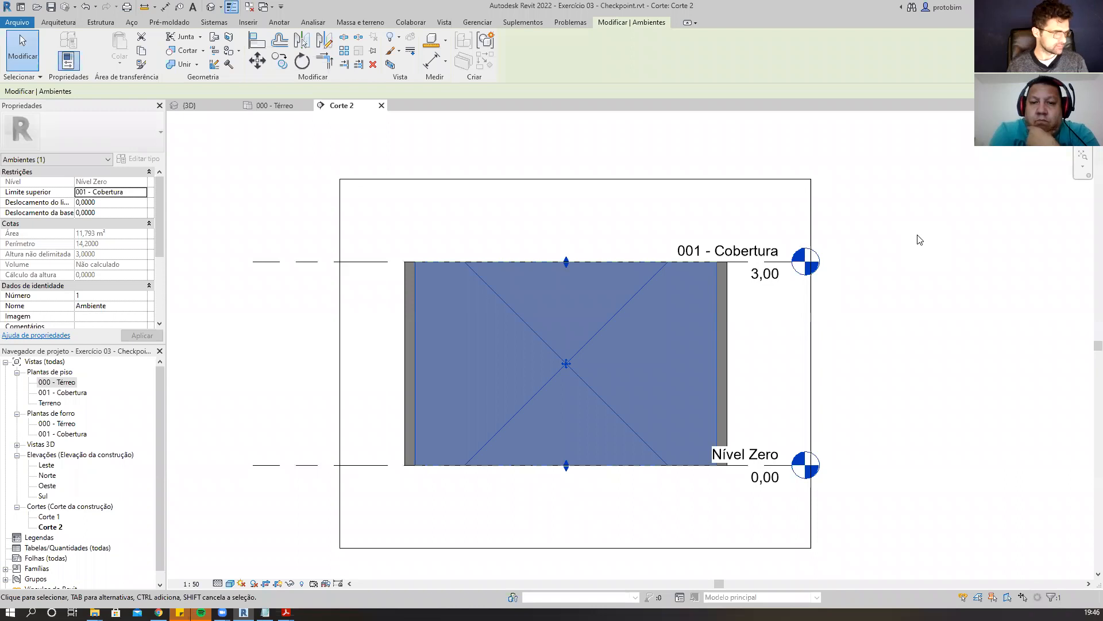
{"action": "left_click", "coordinate": [913, 237]}
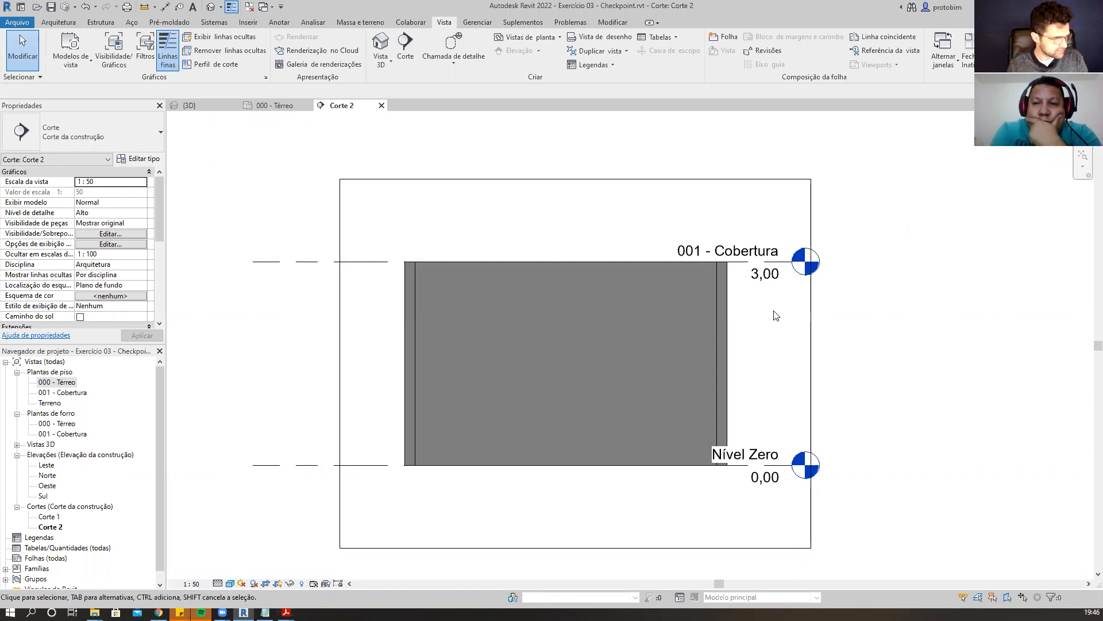
Open the Sul elevation and select the 001 - Cobertura level to inspect it.
{"action": "left_click", "coordinate": [42, 496]}
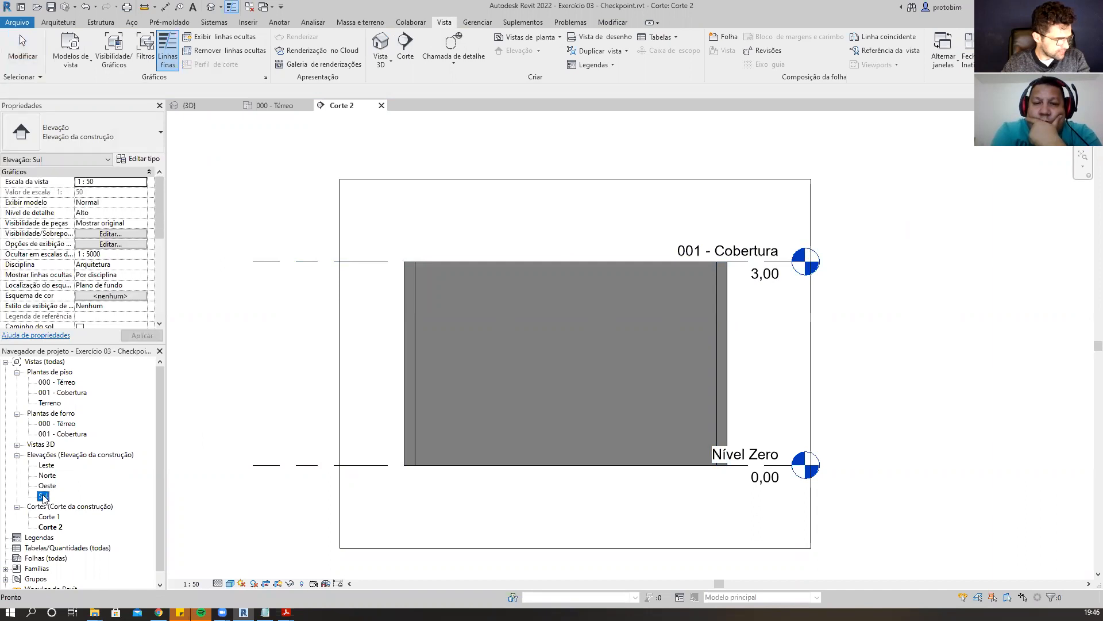
{"action": "double_click", "coordinate": [43, 496]}
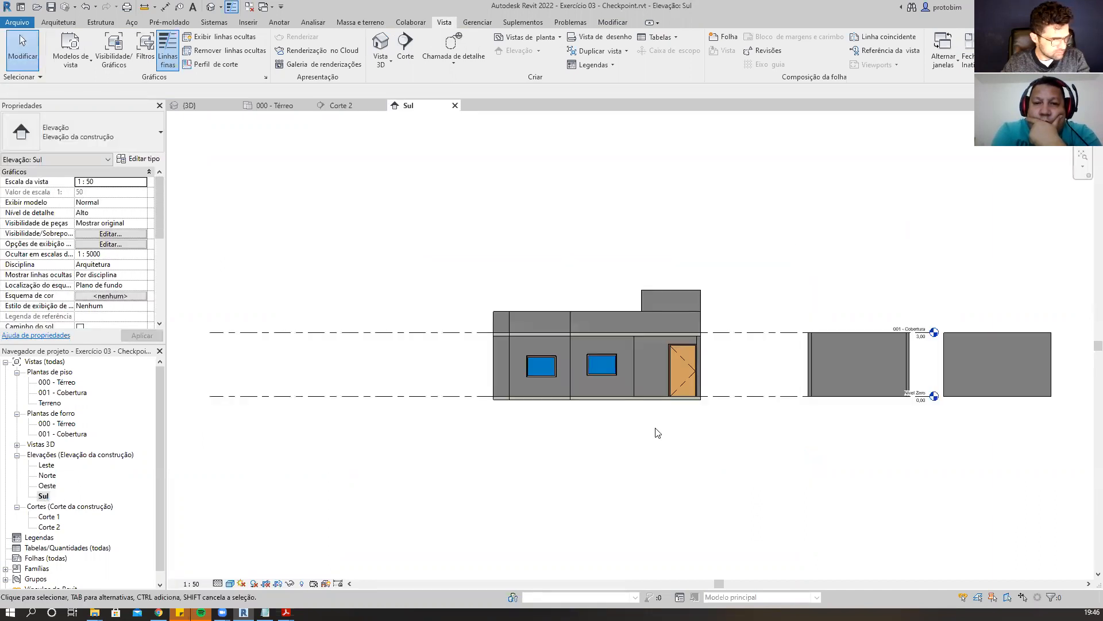
{"action": "scroll", "coordinate": [638, 438], "scroll_direction": "up", "scroll_amount": 2}
{"action": "left_click", "coordinate": [494, 339]}
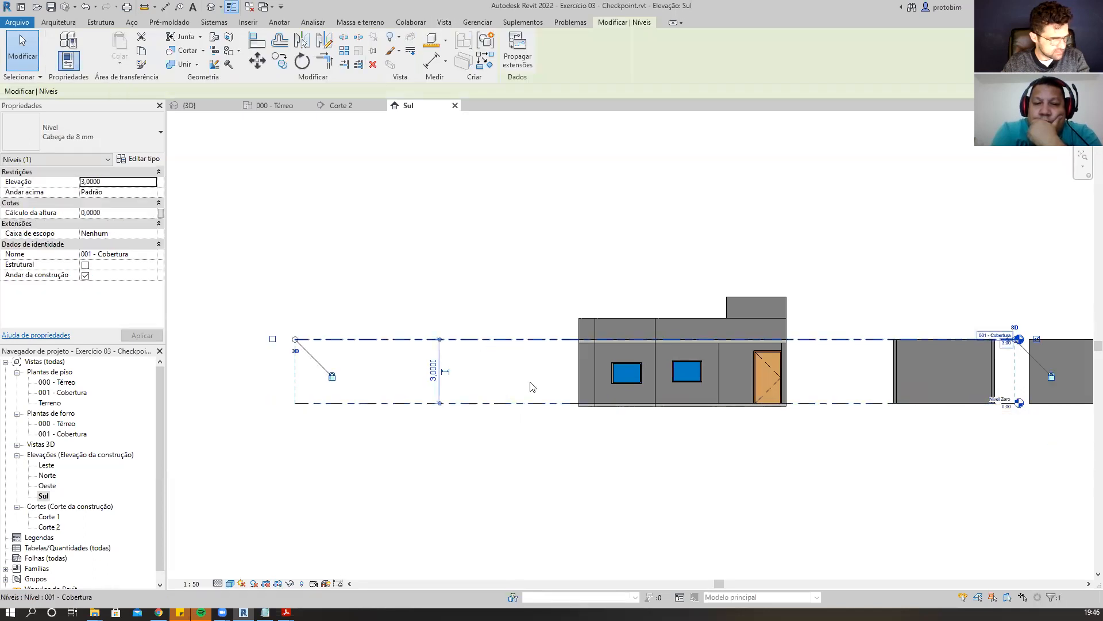
{"action": "left_click", "coordinate": [613, 484]}
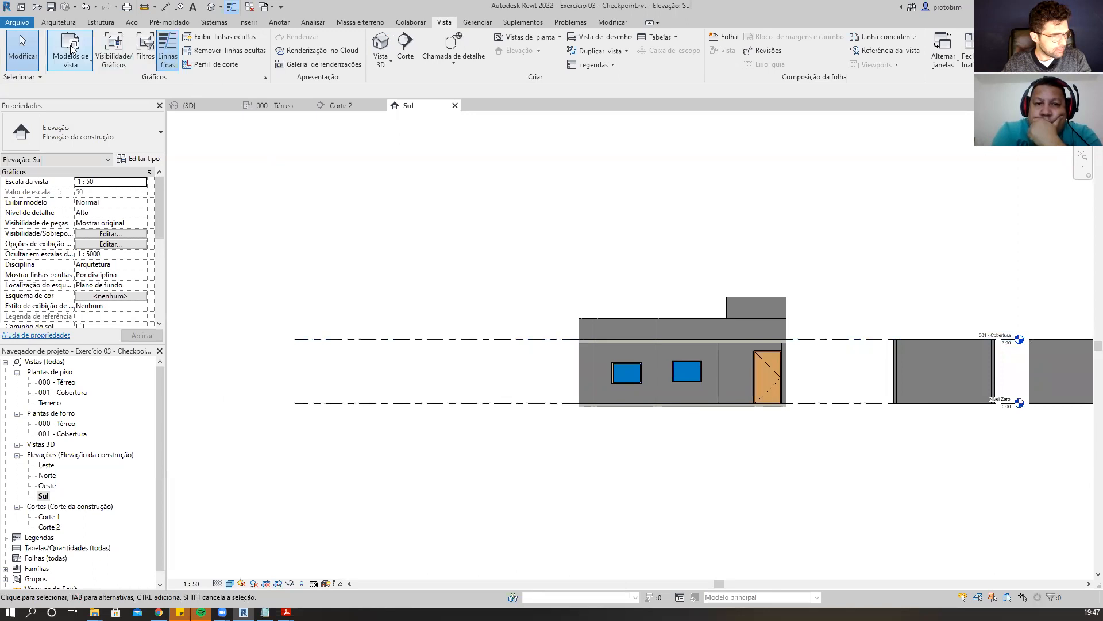
Place a new level at 1,70 across the elevation without creating a plan view for it.
{"action": "left_click", "coordinate": [58, 23]}
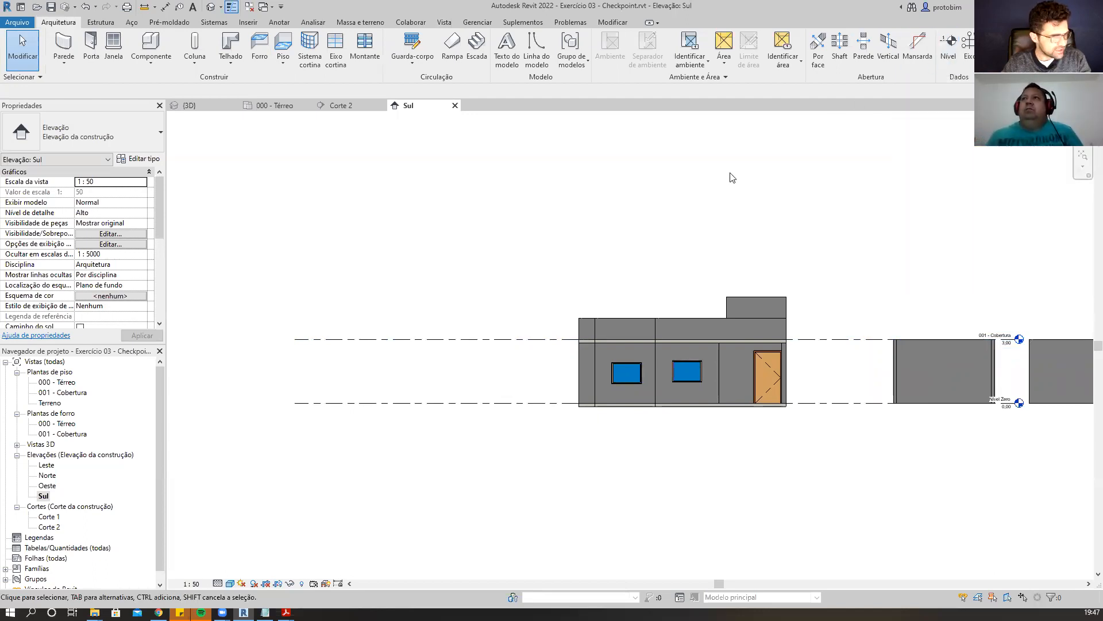
{"action": "left_click", "coordinate": [954, 58]}
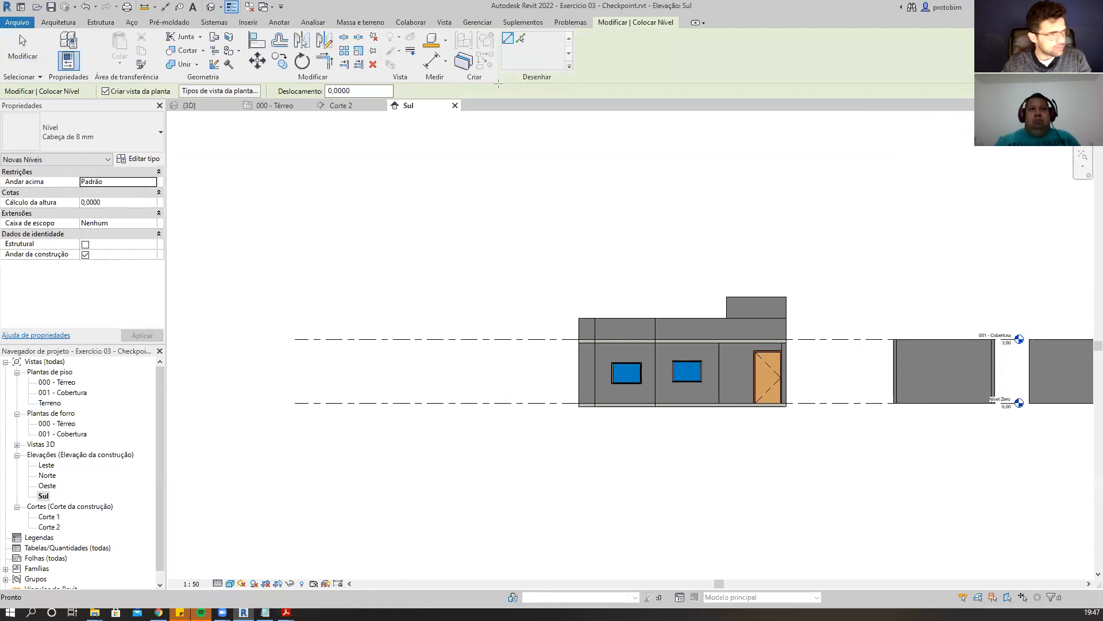
{"action": "left_click_drag", "start_coordinate": [92, 85], "coordinate": [175, 99]}
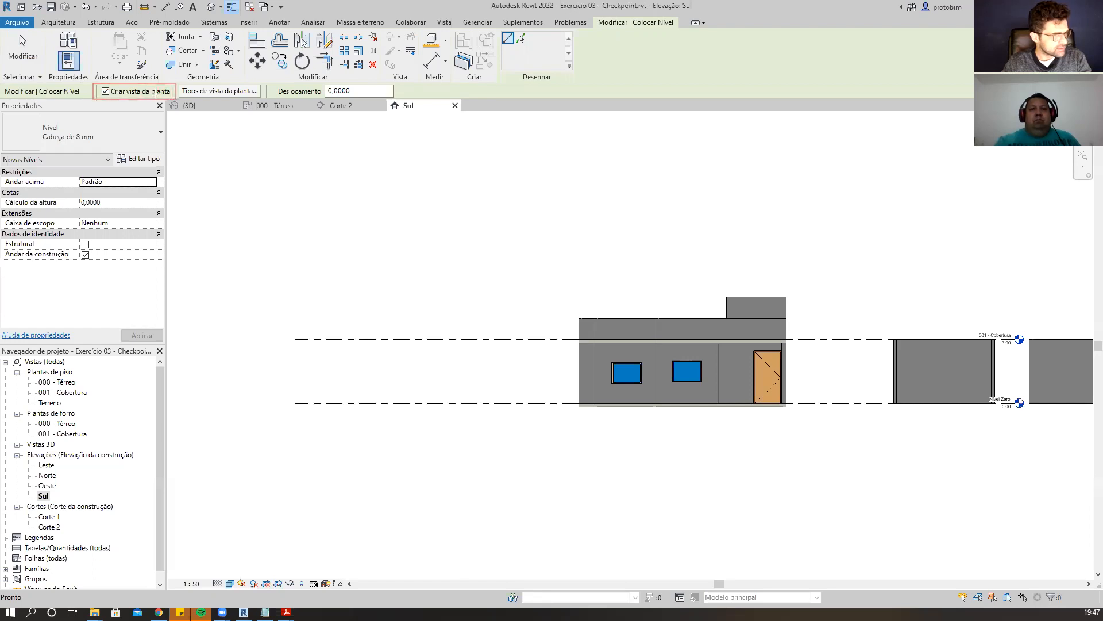
{"action": "left_click", "coordinate": [106, 91]}
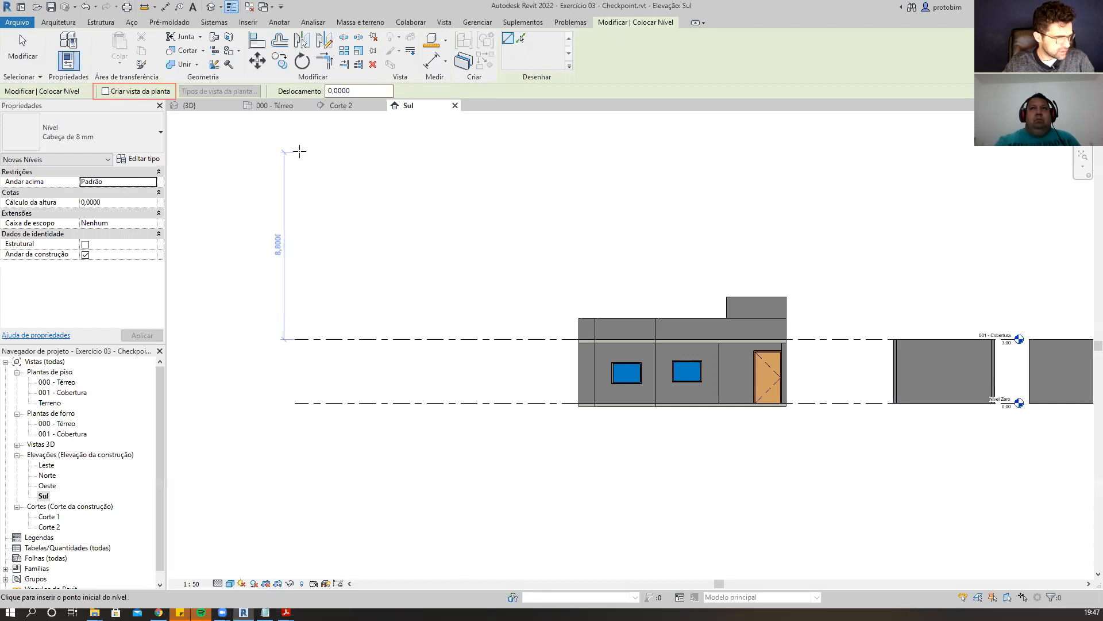
{"action": "left_click", "coordinate": [295, 366]}
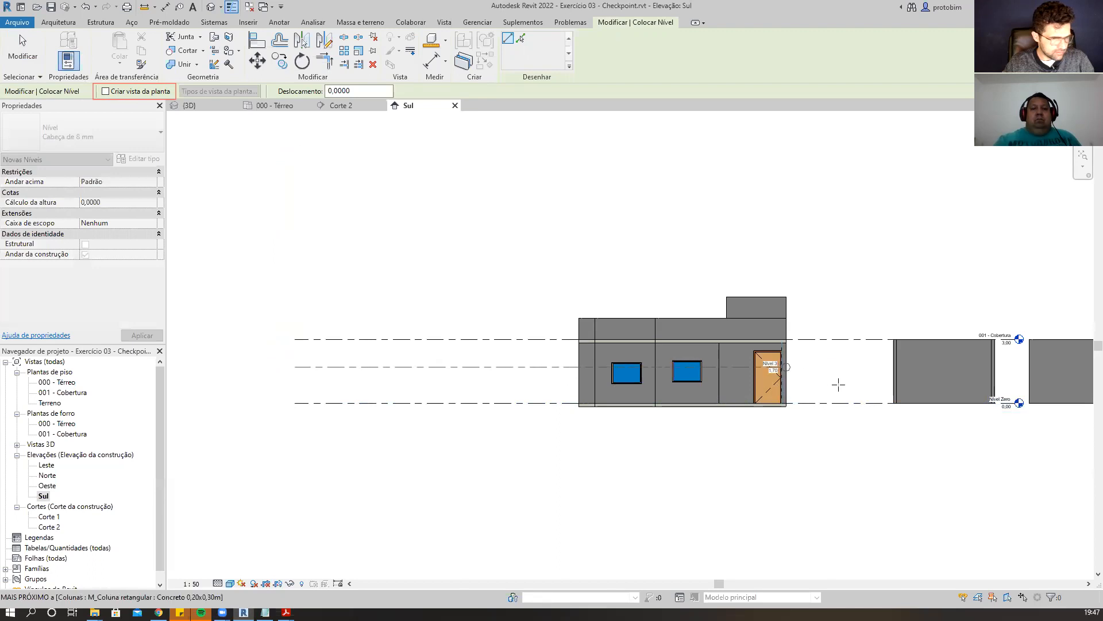
{"action": "scroll", "coordinate": [1018, 367], "scroll_direction": "up", "scroll_amount": 2}
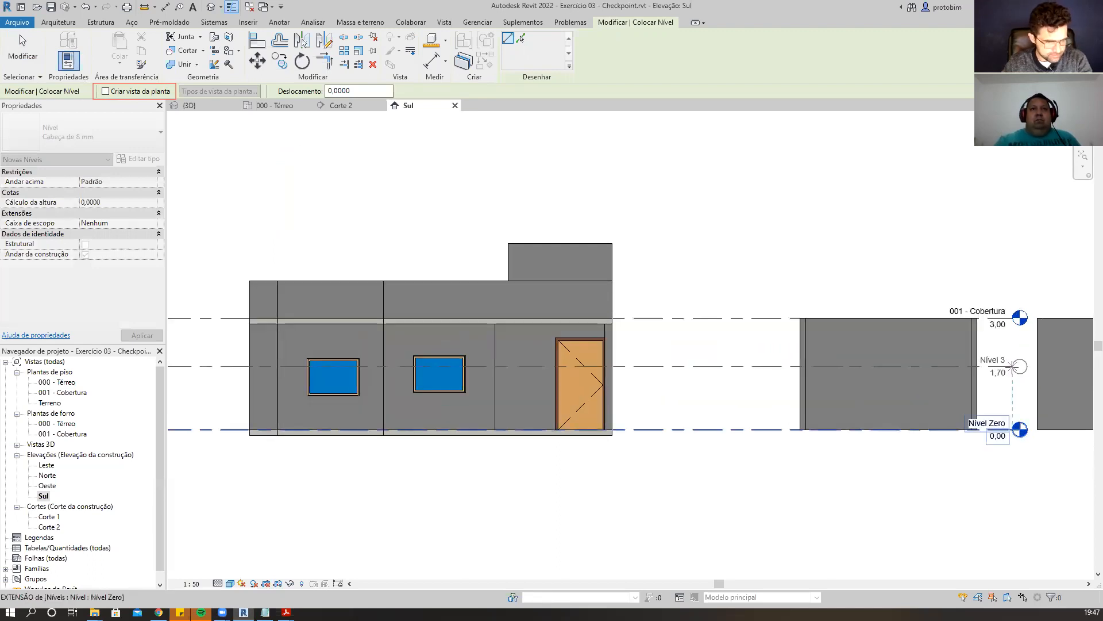
{"action": "left_click", "coordinate": [1013, 366]}
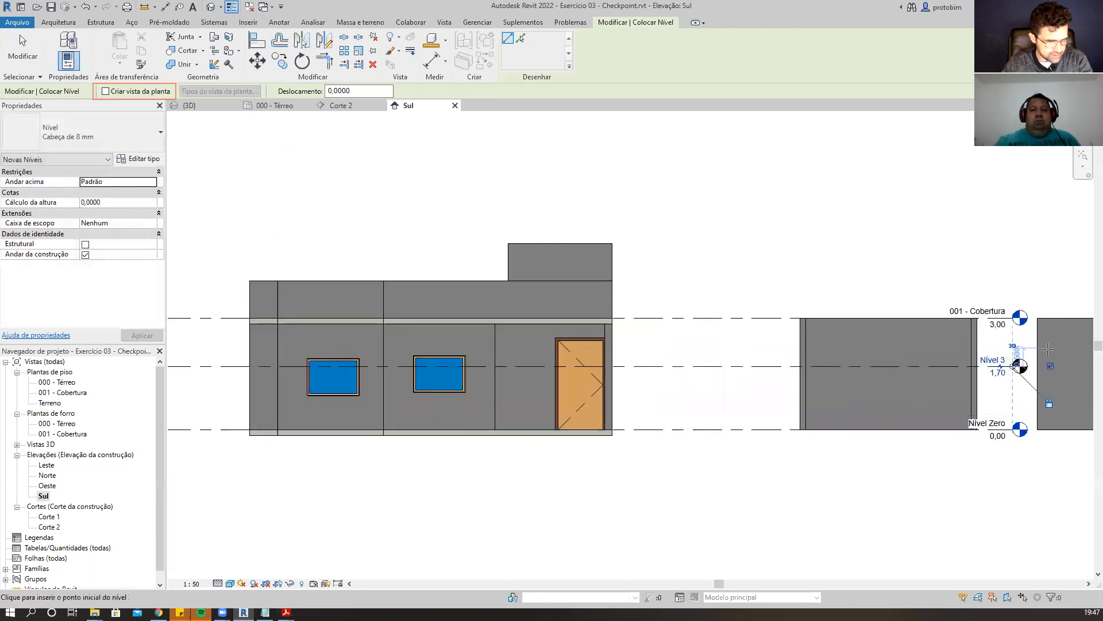
{"action": "key", "text": "Escape"}
{"action": "key", "text": "Escape"}
{"action": "scroll", "coordinate": [1051, 397], "scroll_direction": "up", "scroll_amount": 2}
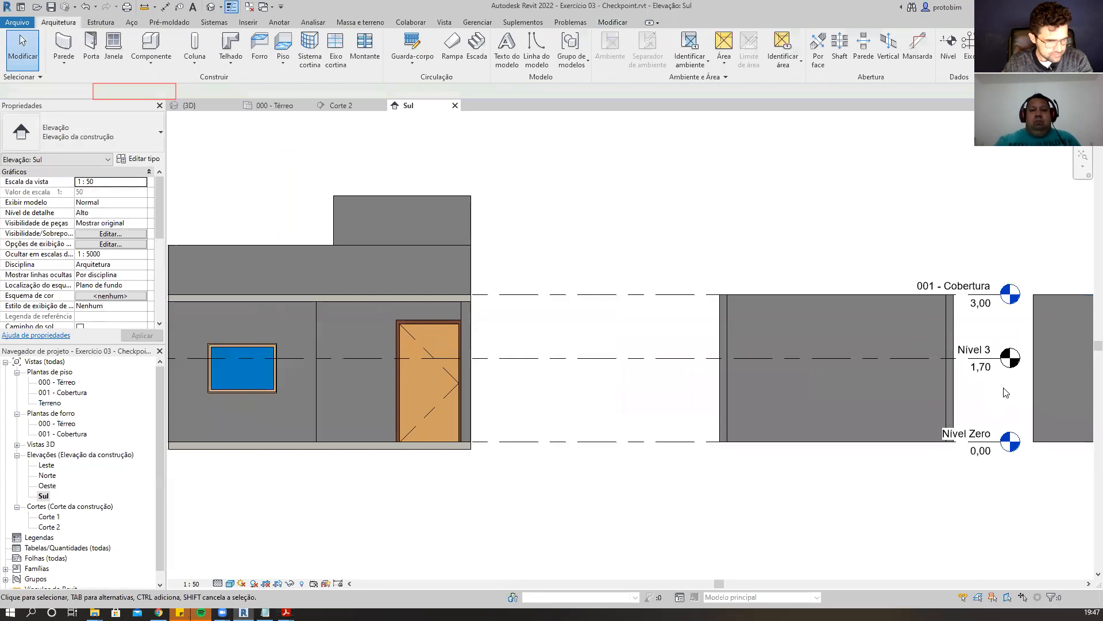
Rename the new level as Ref. Forro.
{"action": "left_click", "coordinate": [983, 352]}
{"action": "left_click", "coordinate": [984, 351]}
{"action": "scroll", "coordinate": [982, 348], "scroll_direction": "up", "scroll_amount": 1}
{"action": "type", "text": "re"}
{"action": "key", "text": "BackSpace"}
{"action": "key", "text": "BackSpace"}
{"action": "type", "text": "000"}
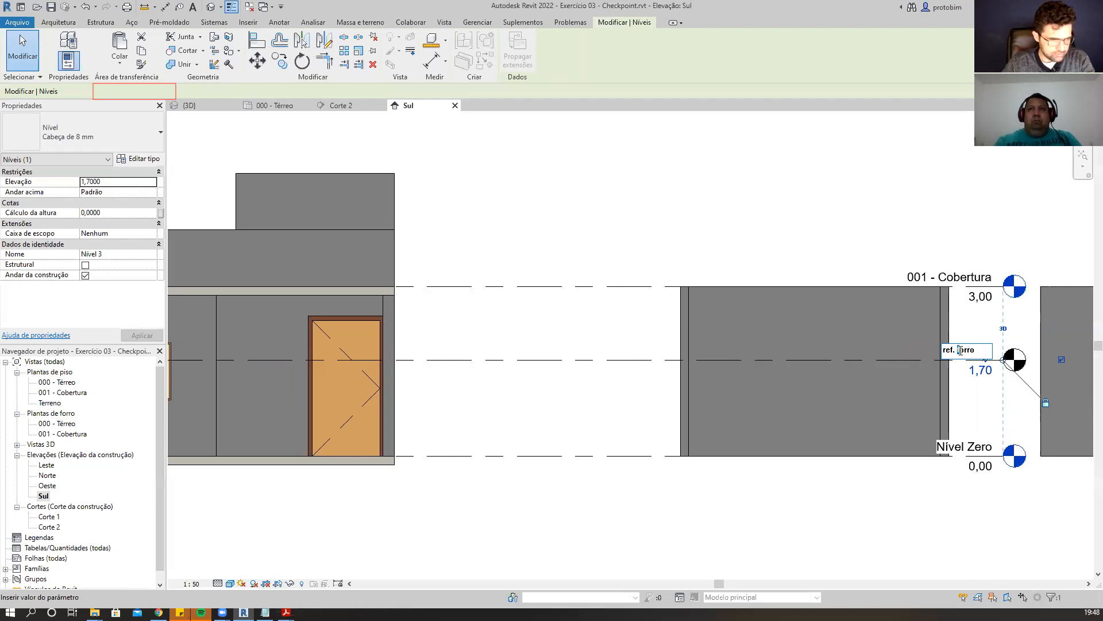
{"action": "type", "text": "F"}
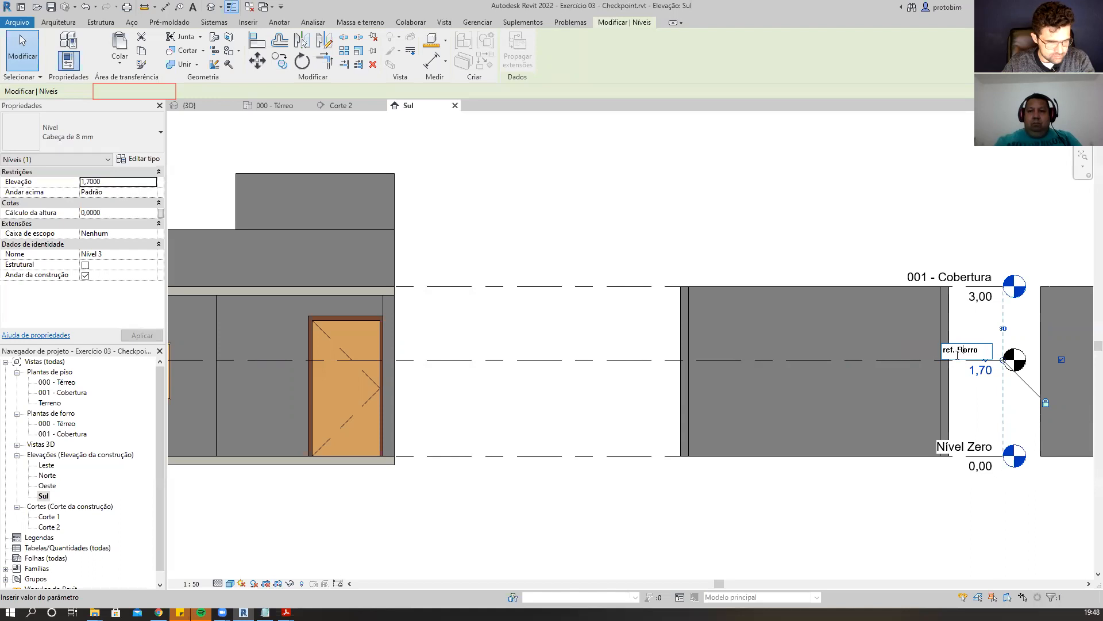
{"action": "key", "text": "Return"}
Set the Ref. Rorro level's elevation to 2,60 in the Sul elevation.
{"action": "left_click", "coordinate": [982, 372]}
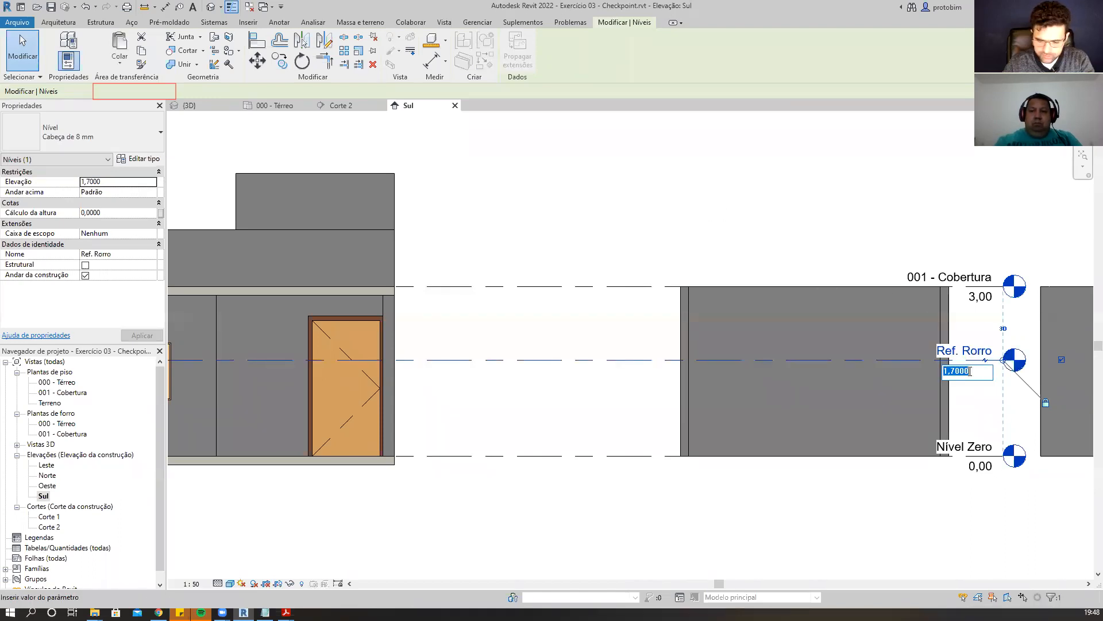
{"action": "type", "text": "2,"}
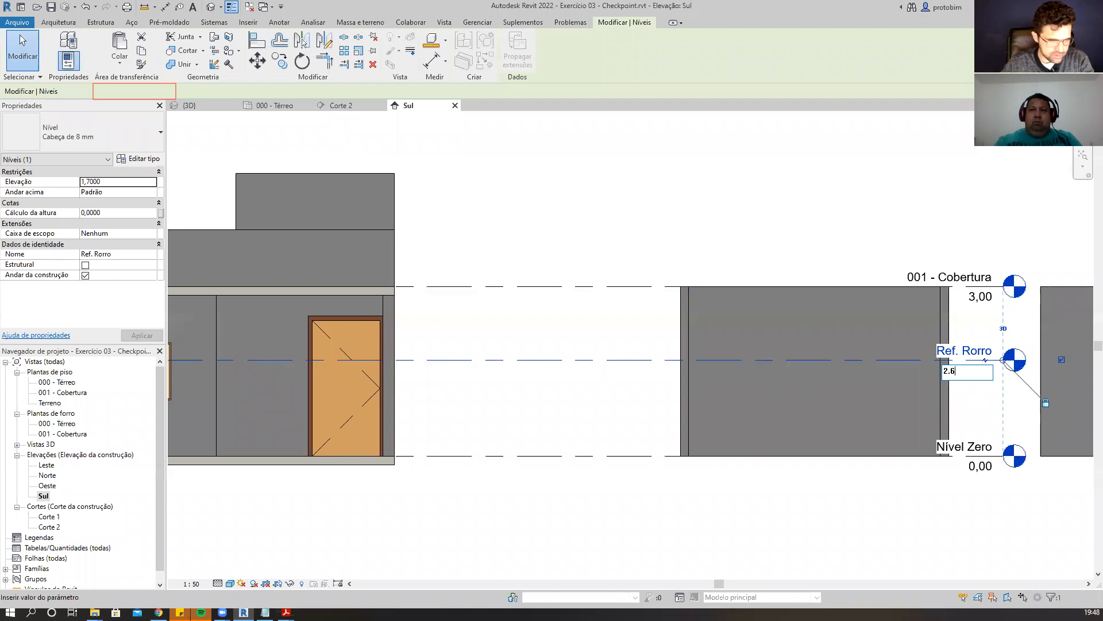
{"action": "left_click", "coordinate": [923, 510]}
{"action": "scroll", "coordinate": [1027, 294], "scroll_direction": "up", "scroll_amount": 1}
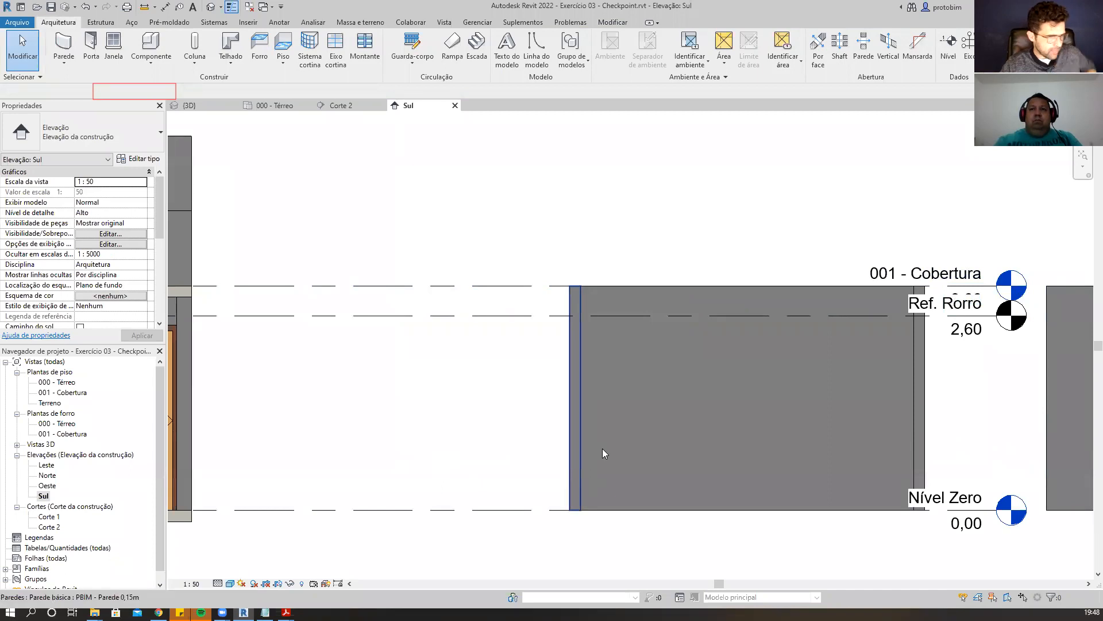
{"action": "middle_click_drag", "start_coordinate": [1075, 487], "coordinate": [1026, 472]}
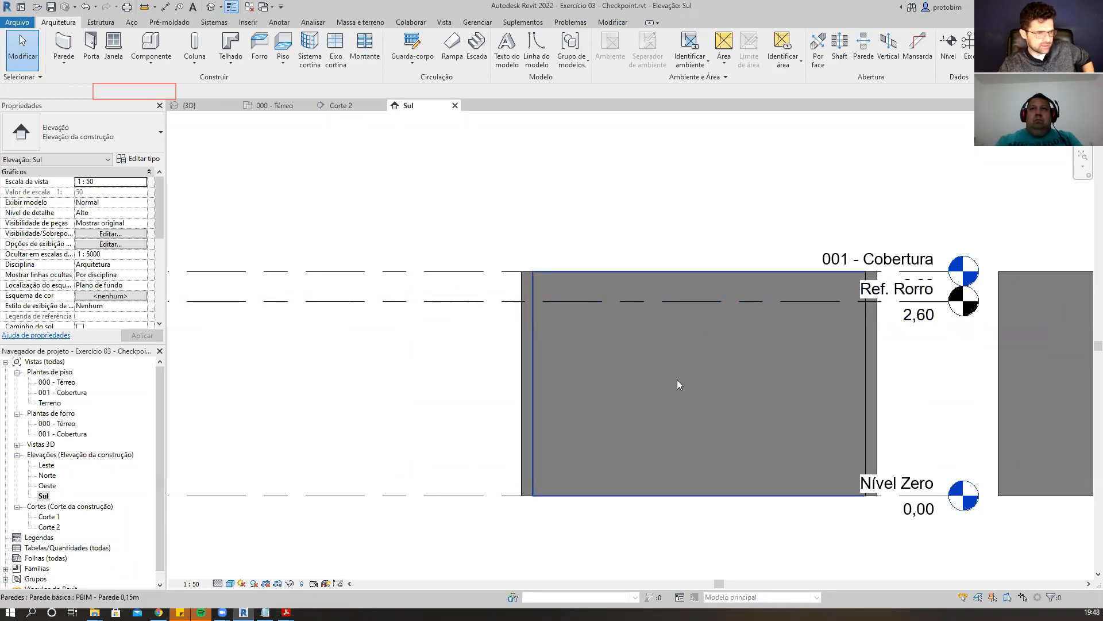
In the Corte 2 section, select the room and set its upper limit to the Ref. Rorro level.
{"action": "left_click", "coordinate": [342, 105]}
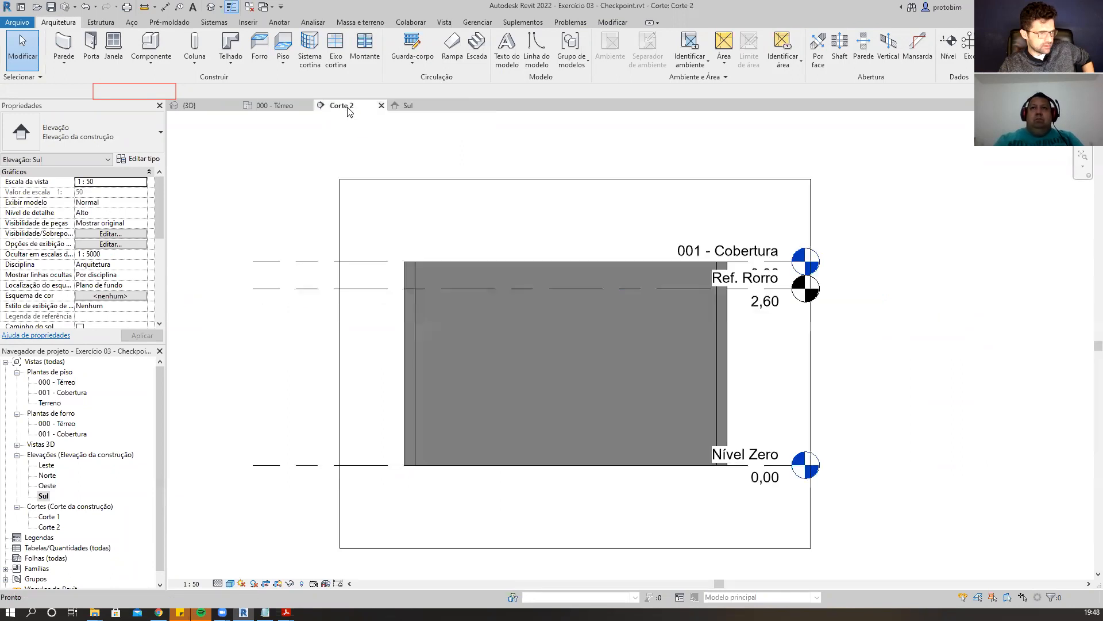
{"action": "key", "text": "Tab"}
{"action": "key", "text": "Tab"}
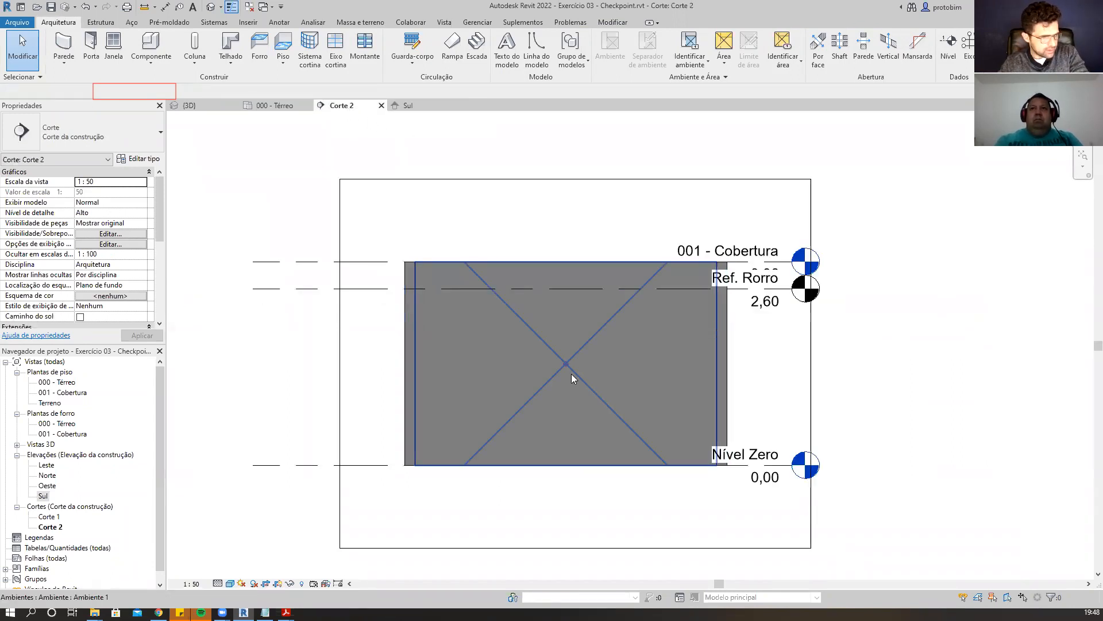
{"action": "left_click", "coordinate": [571, 373]}
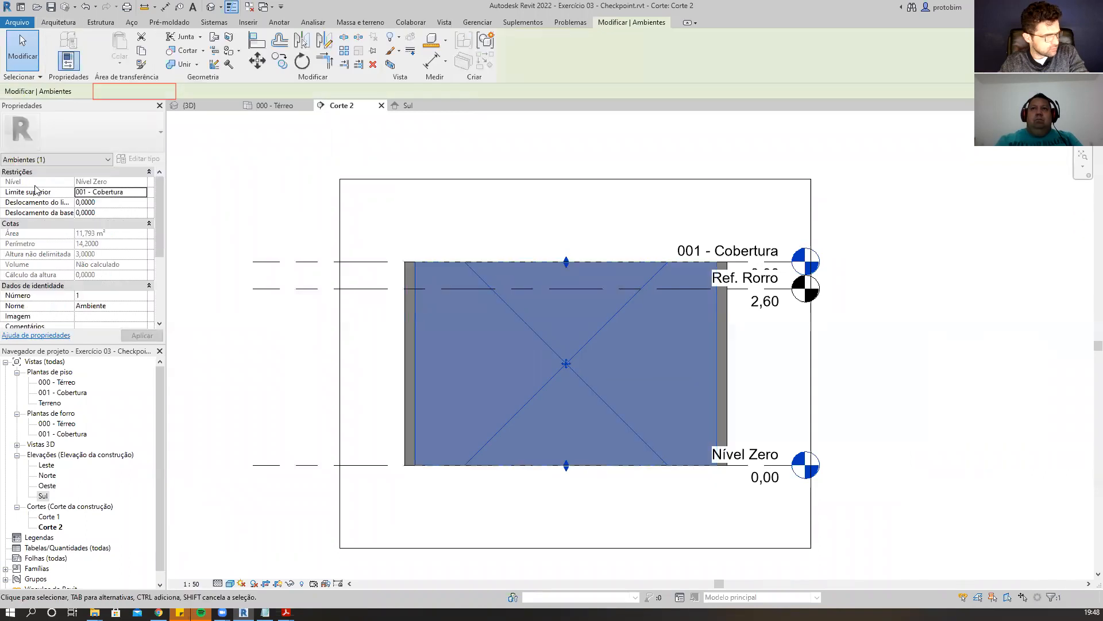
{"action": "left_click", "coordinate": [143, 193]}
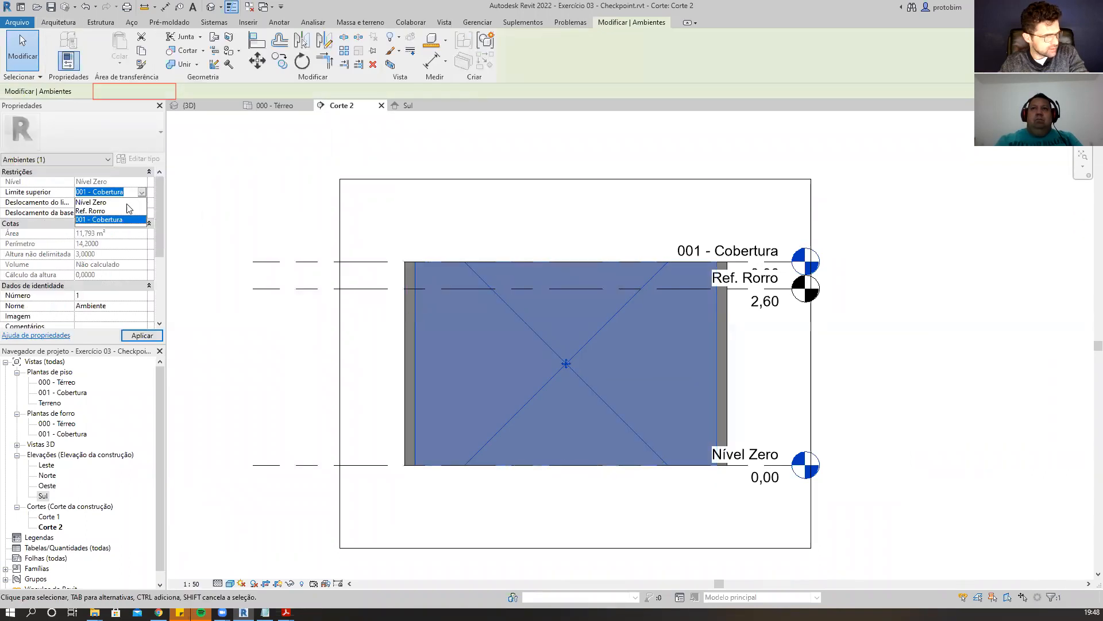
{"action": "left_click", "coordinate": [98, 212]}
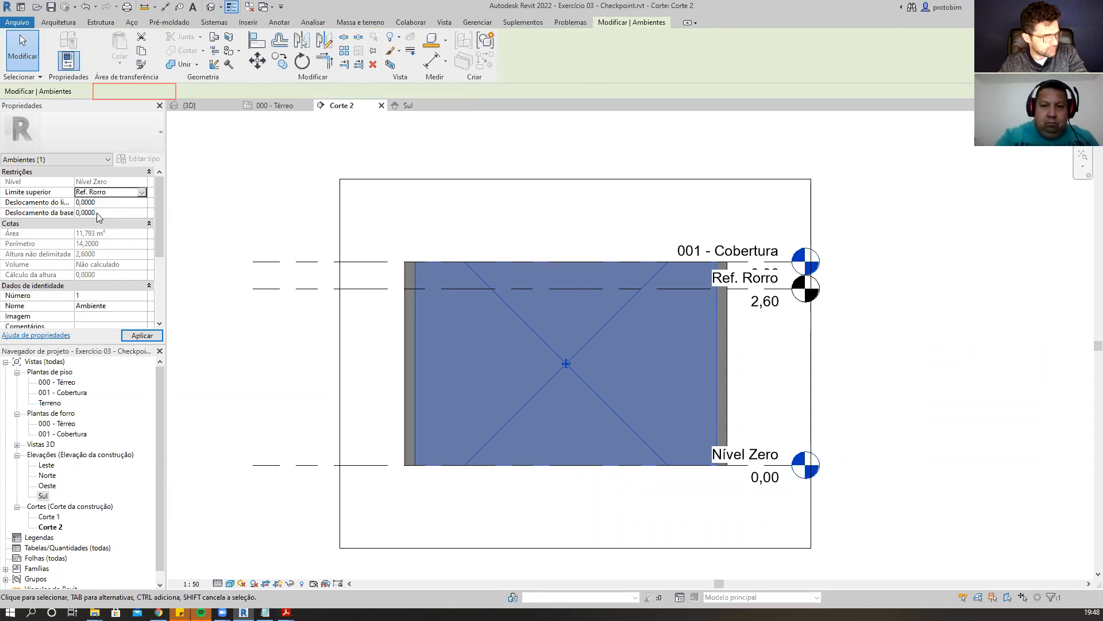
{"action": "left_click", "coordinate": [140, 336]}
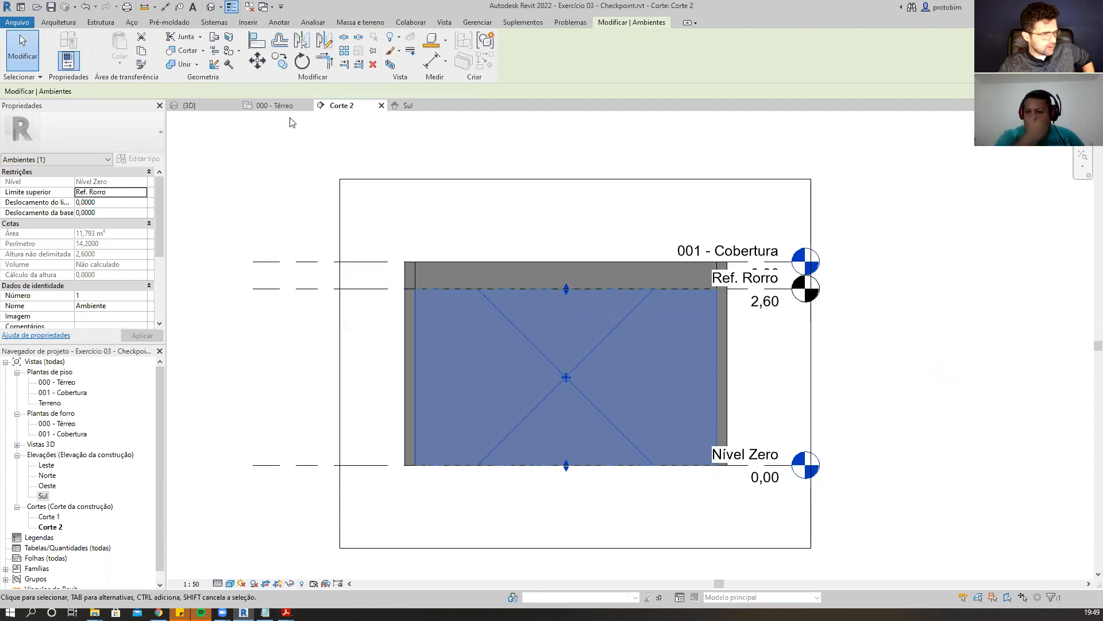
In the 000 - Térreo plan, switch area and volume computations to calculate areas and volumes.
{"action": "left_click", "coordinate": [274, 106]}
{"action": "scroll", "coordinate": [896, 403], "scroll_direction": "down", "scroll_amount": 1}
{"action": "scroll", "coordinate": [896, 403], "scroll_direction": "up", "scroll_amount": 1}
{"action": "scroll", "coordinate": [959, 246], "scroll_direction": "down", "scroll_amount": 1}
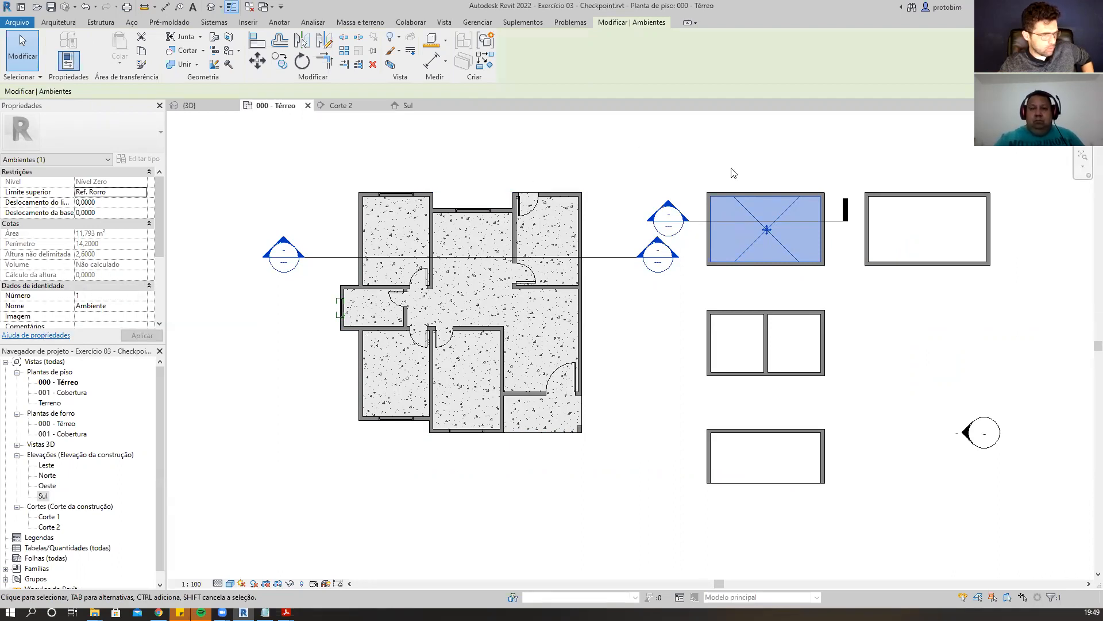
{"action": "key", "text": "Escape"}
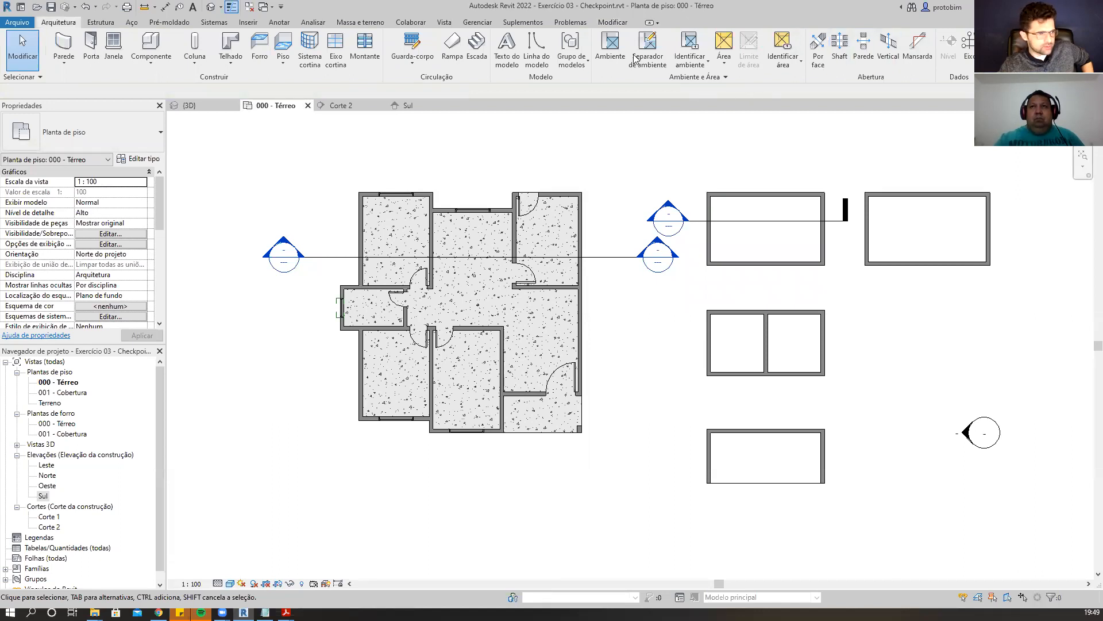
{"action": "left_click", "coordinate": [726, 77]}
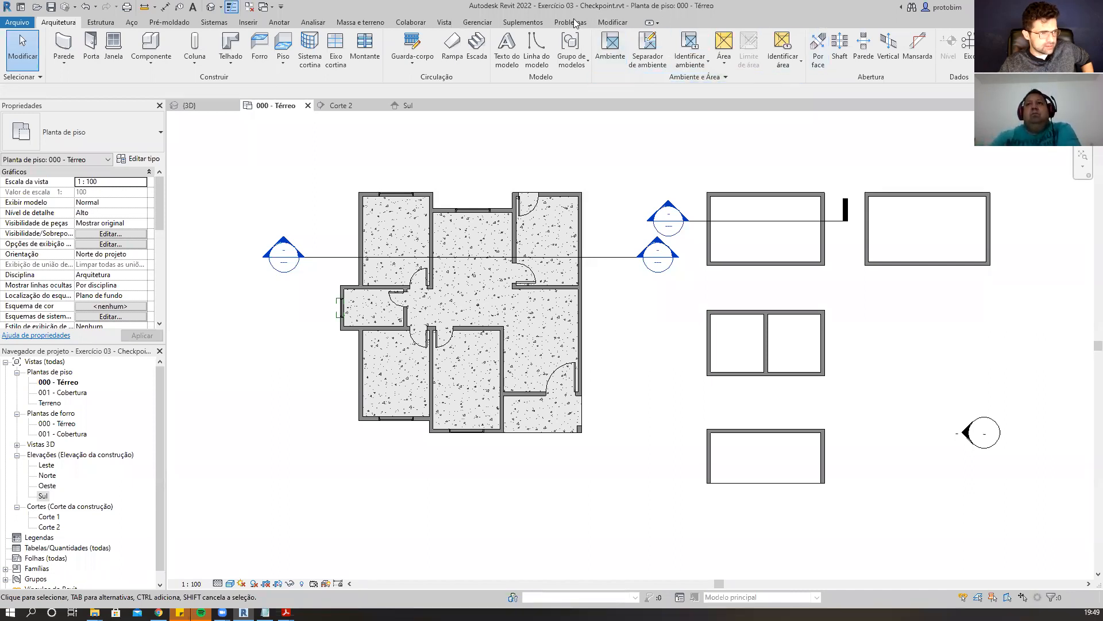
{"action": "left_click", "coordinate": [684, 80]}
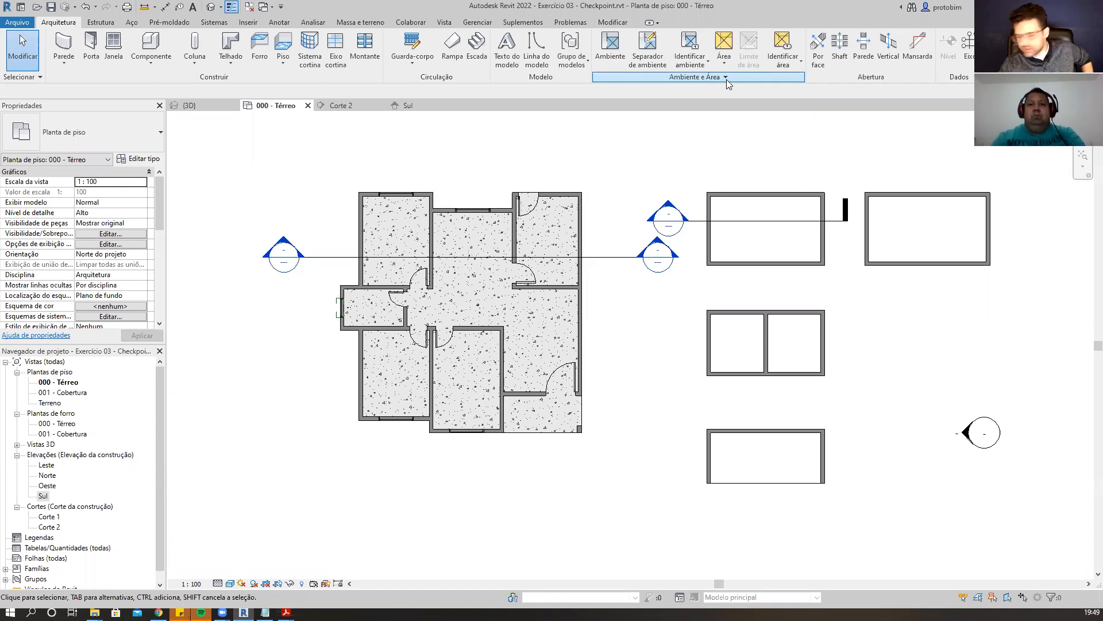
{"action": "left_click", "coordinate": [743, 77]}
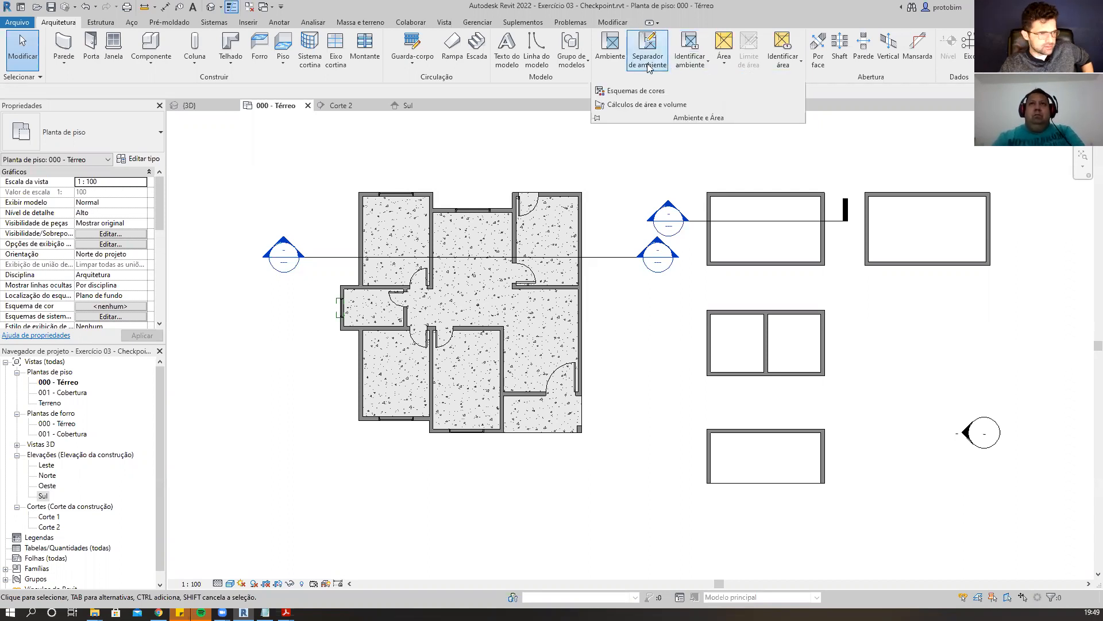
{"action": "left_click", "coordinate": [657, 106]}
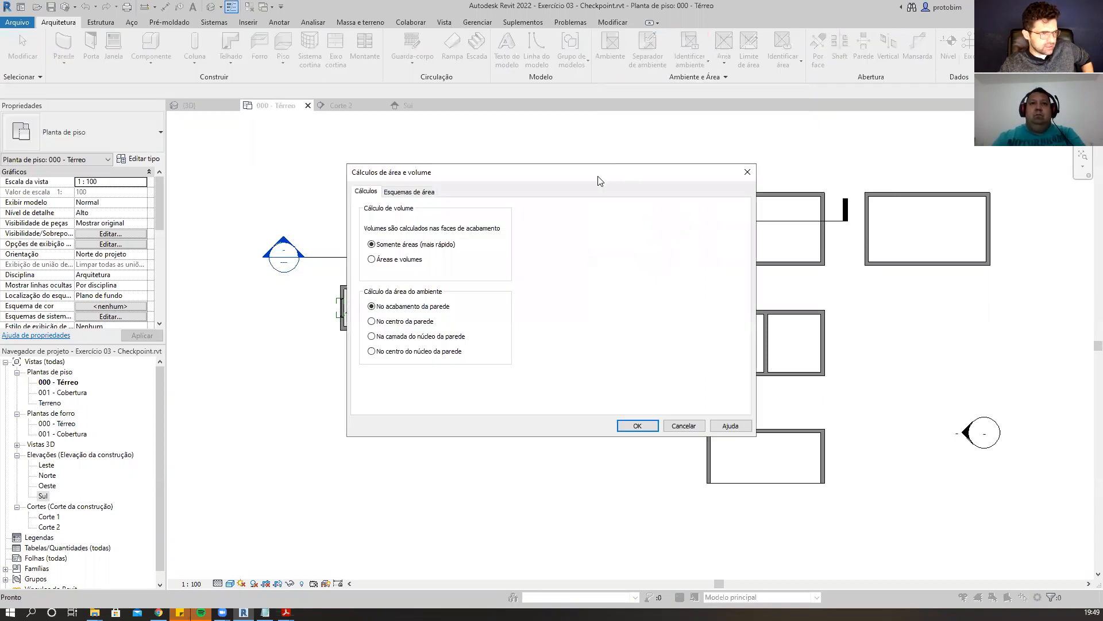
{"action": "left_click_drag", "start_coordinate": [597, 181], "coordinate": [846, 156]}
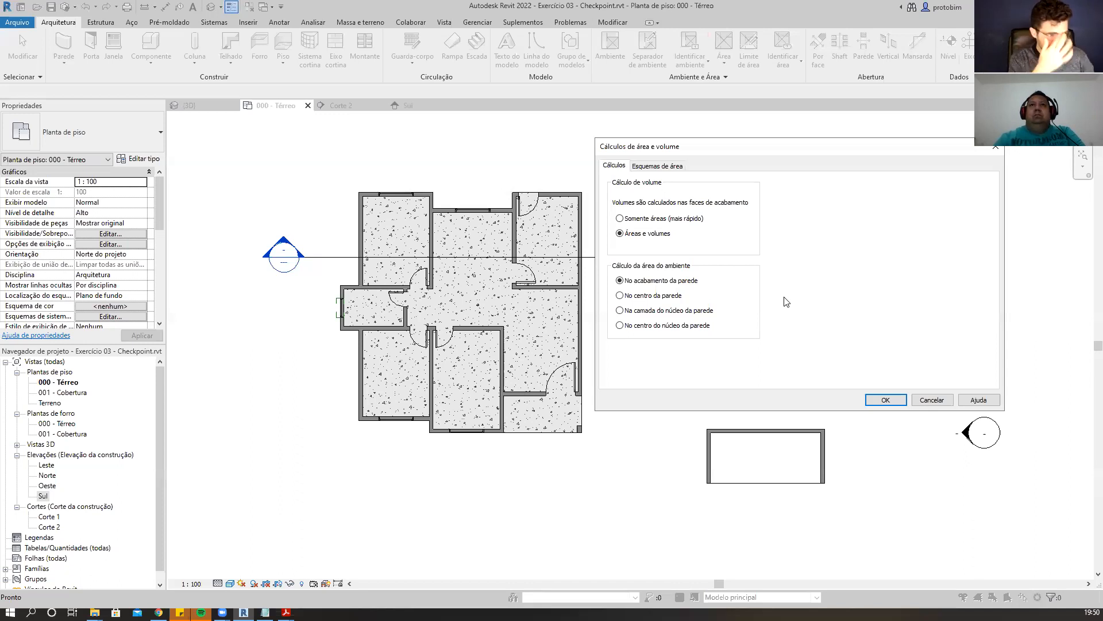
{"action": "left_click", "coordinate": [888, 399]}
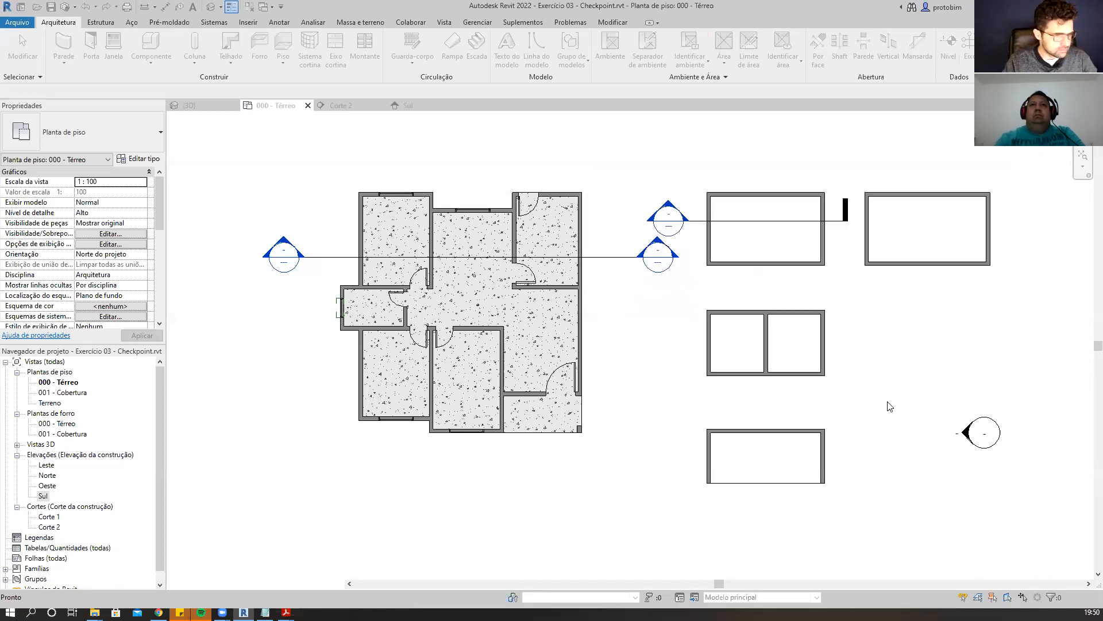
Select the room beside the house in the plan to examine its computed volume.
{"action": "left_click", "coordinate": [769, 249]}
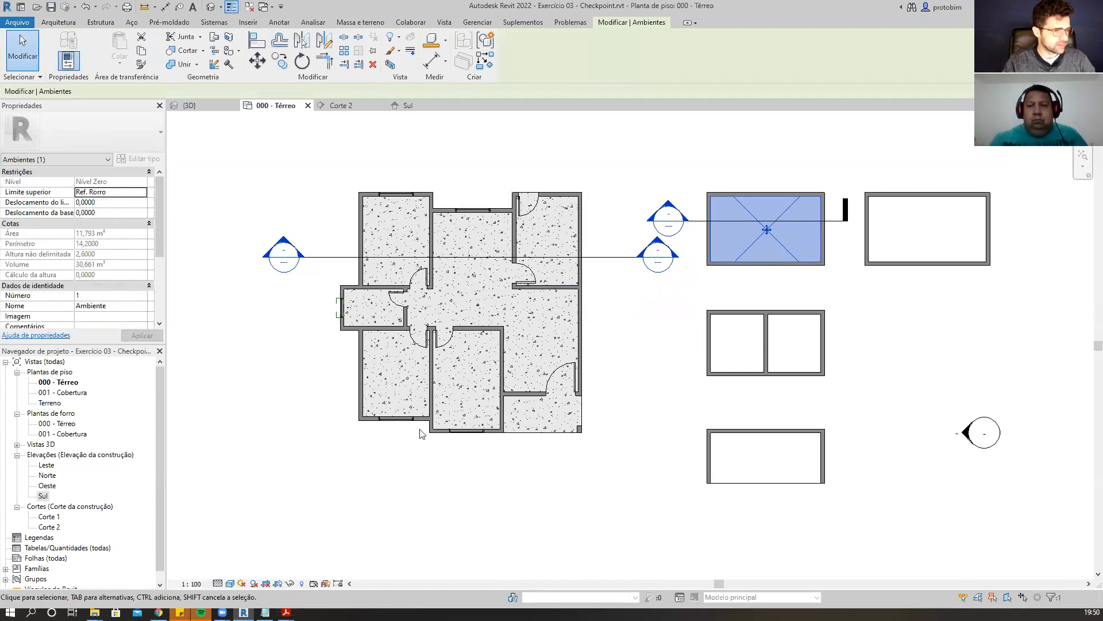
{"action": "left_click", "coordinate": [444, 459]}
{"action": "scroll", "coordinate": [292, 379], "scroll_direction": "up", "scroll_amount": 2}
{"action": "middle_click_drag", "start_coordinate": [301, 354], "coordinate": [286, 377]}
{"action": "scroll", "coordinate": [279, 373], "scroll_direction": "down", "scroll_amount": 2}
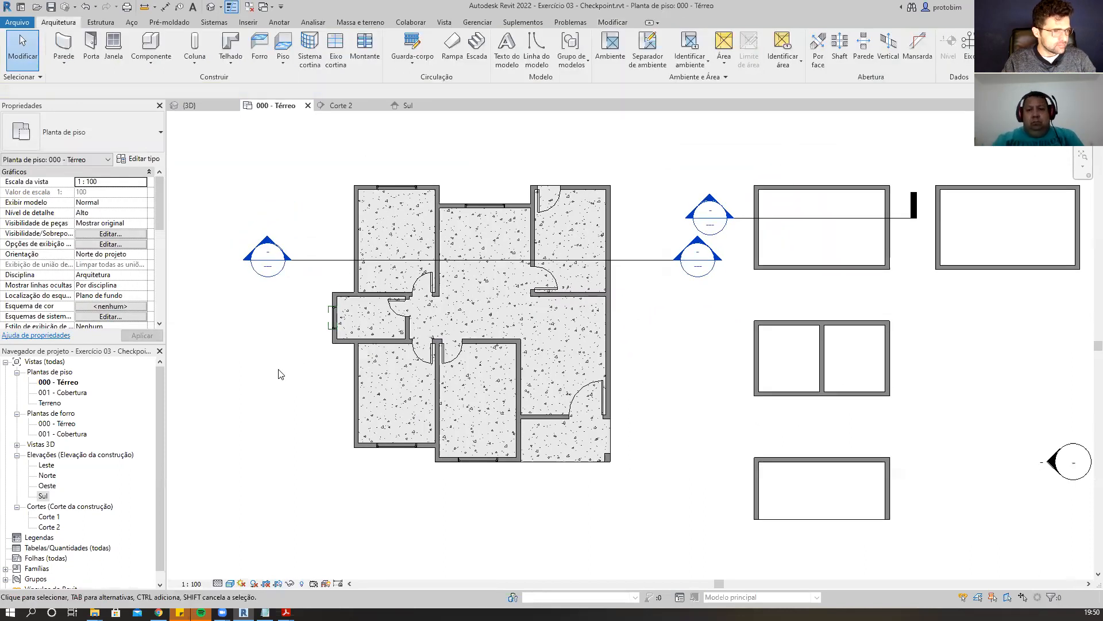
{"action": "middle_click_drag", "start_coordinate": [642, 390], "coordinate": [683, 371]}
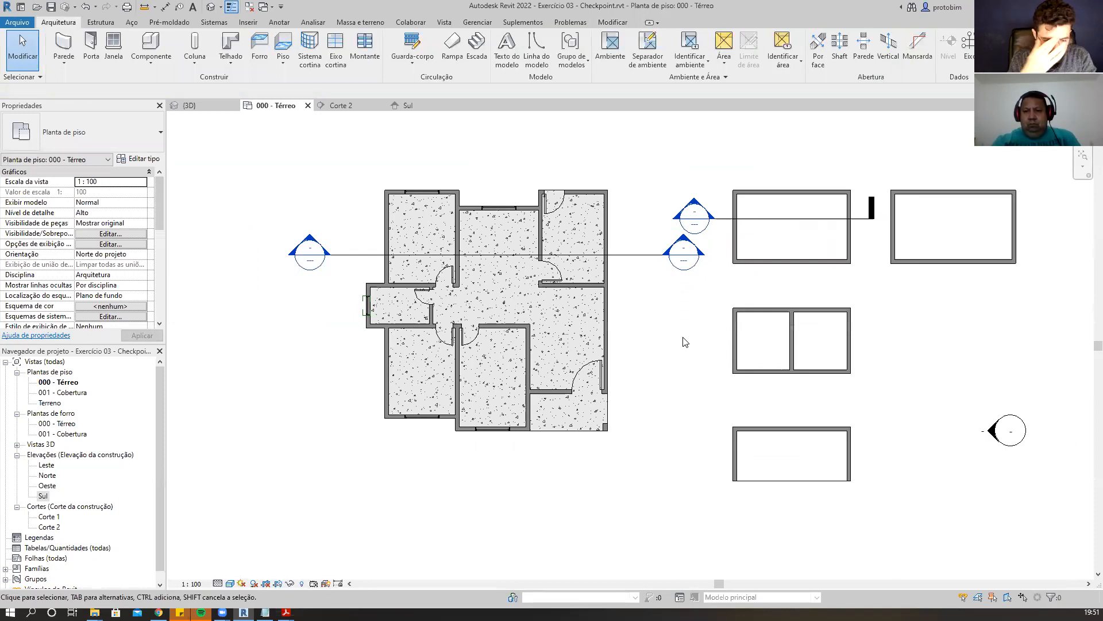
{"action": "scroll", "coordinate": [706, 322], "scroll_direction": "up", "scroll_amount": 1}
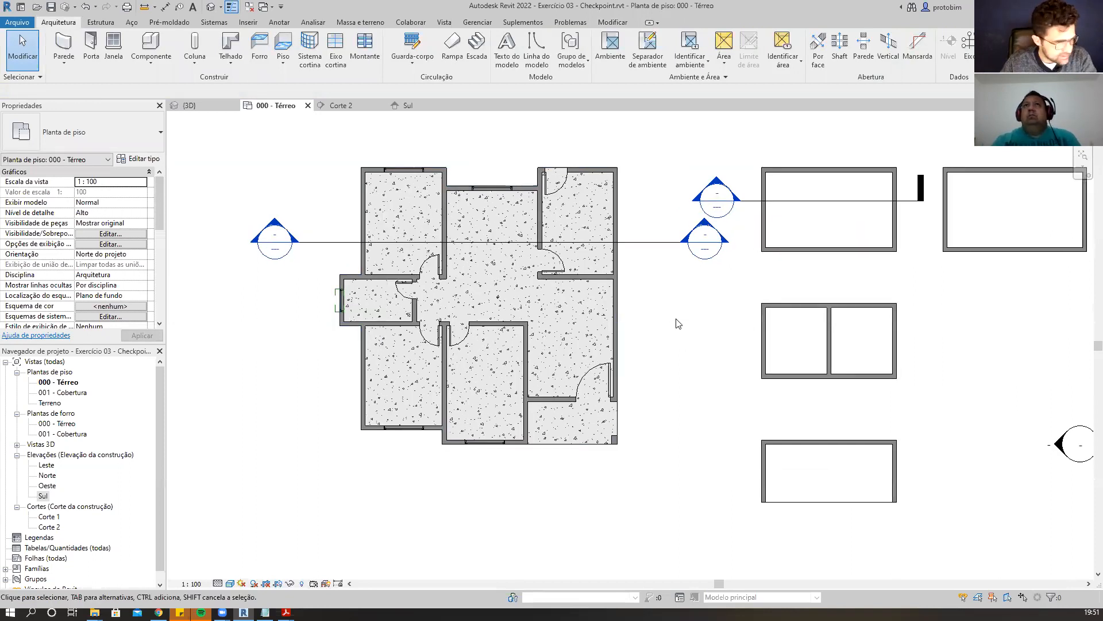
Place rooms in five spaces of the house with upper limit Ref. Rorro and offset 0.
{"action": "key", "text": "r"}
{"action": "key", "text": "m"}
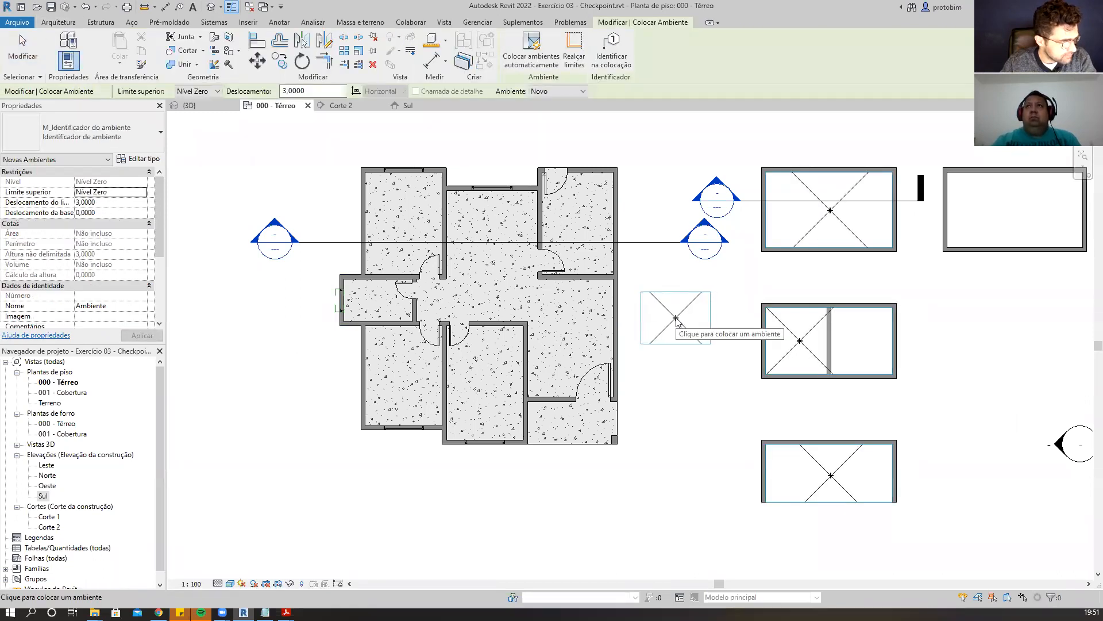
{"action": "left_click", "coordinate": [208, 92]}
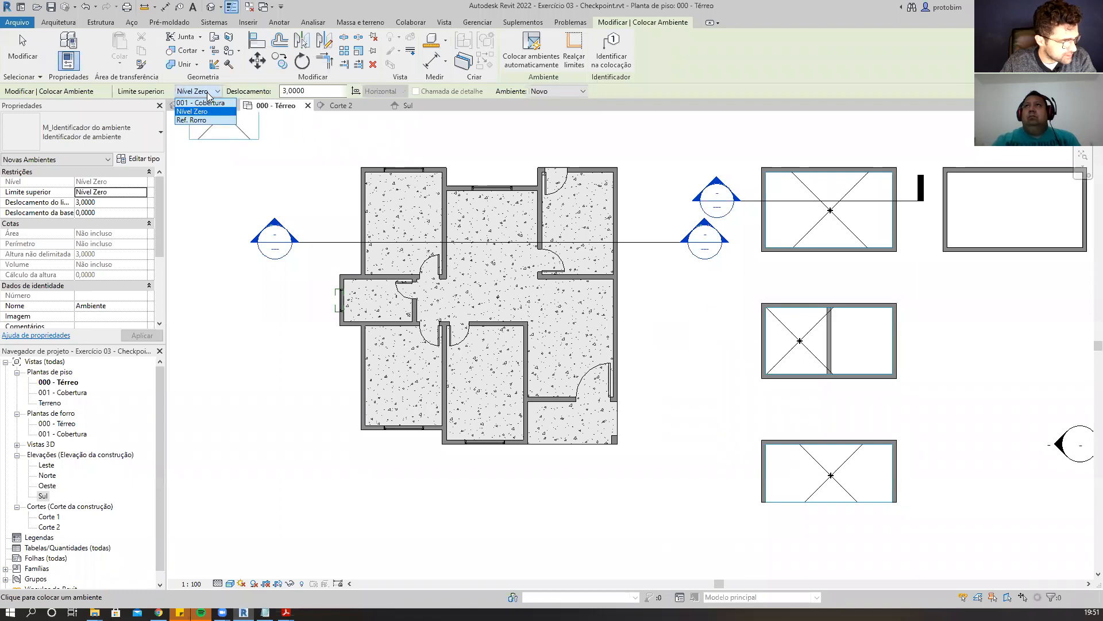
{"action": "left_click", "coordinate": [214, 120]}
{"action": "left_click_drag", "start_coordinate": [315, 91], "coordinate": [257, 85]}
{"action": "type", "text": "0"}
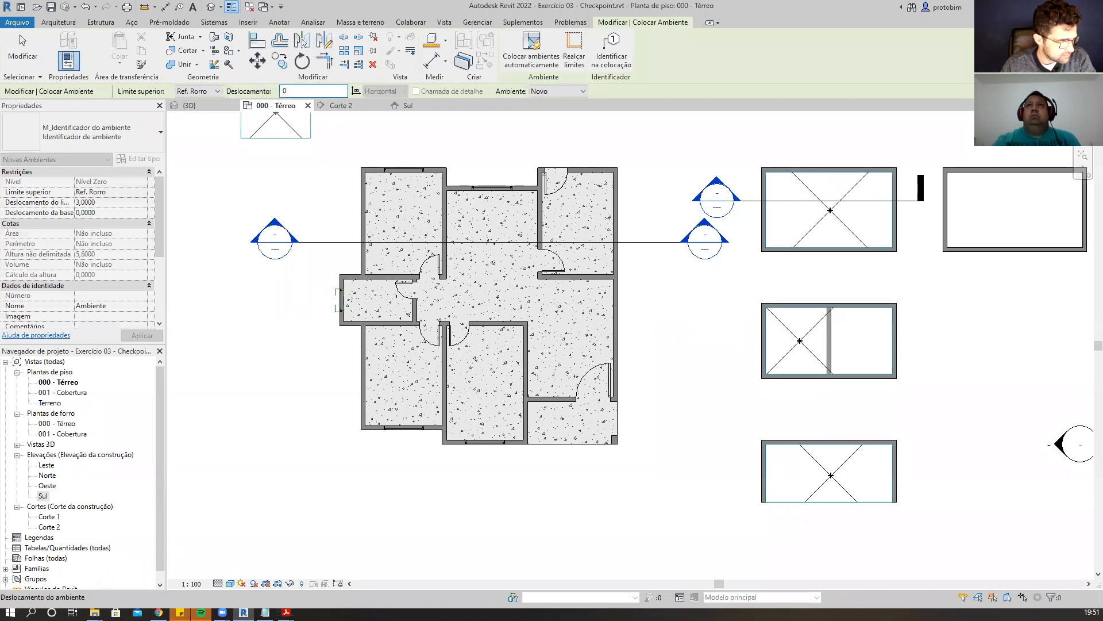
{"action": "scroll", "coordinate": [395, 287], "scroll_direction": "up", "scroll_amount": 2}
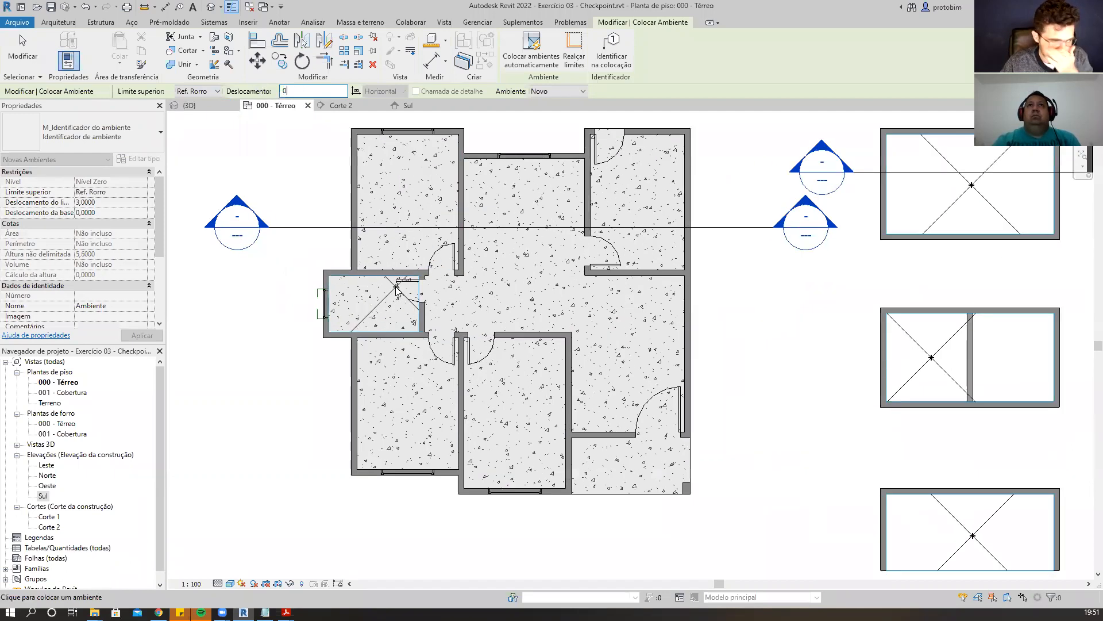
{"action": "left_click", "coordinate": [515, 414]}
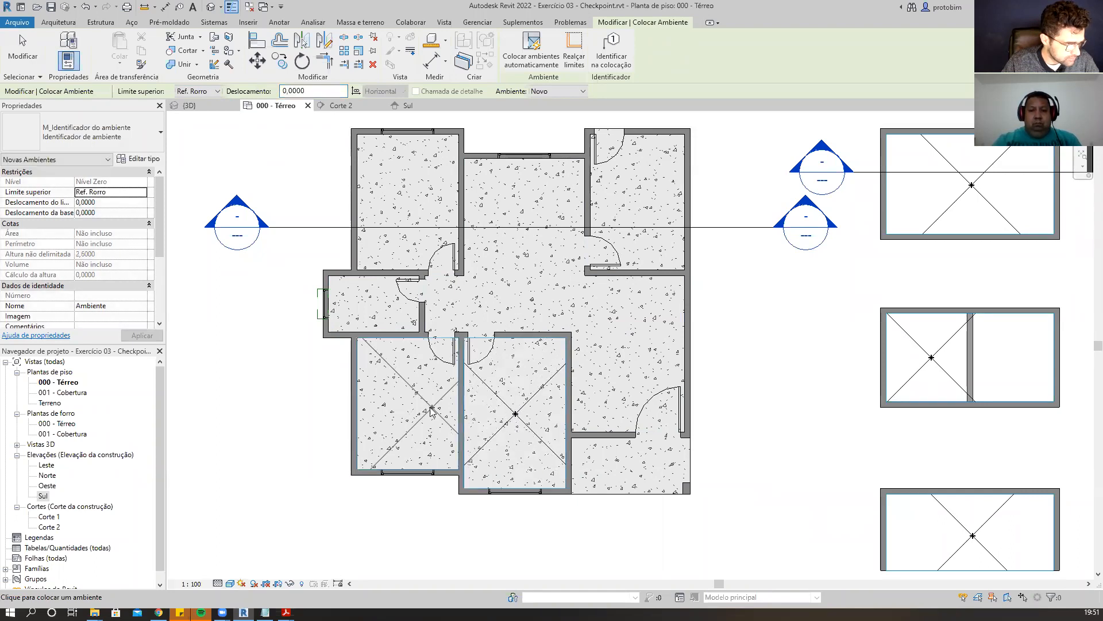
{"action": "left_click", "coordinate": [406, 405]}
{"action": "left_click", "coordinate": [375, 304]}
{"action": "left_click", "coordinate": [409, 206]}
{"action": "left_click", "coordinate": [637, 204]}
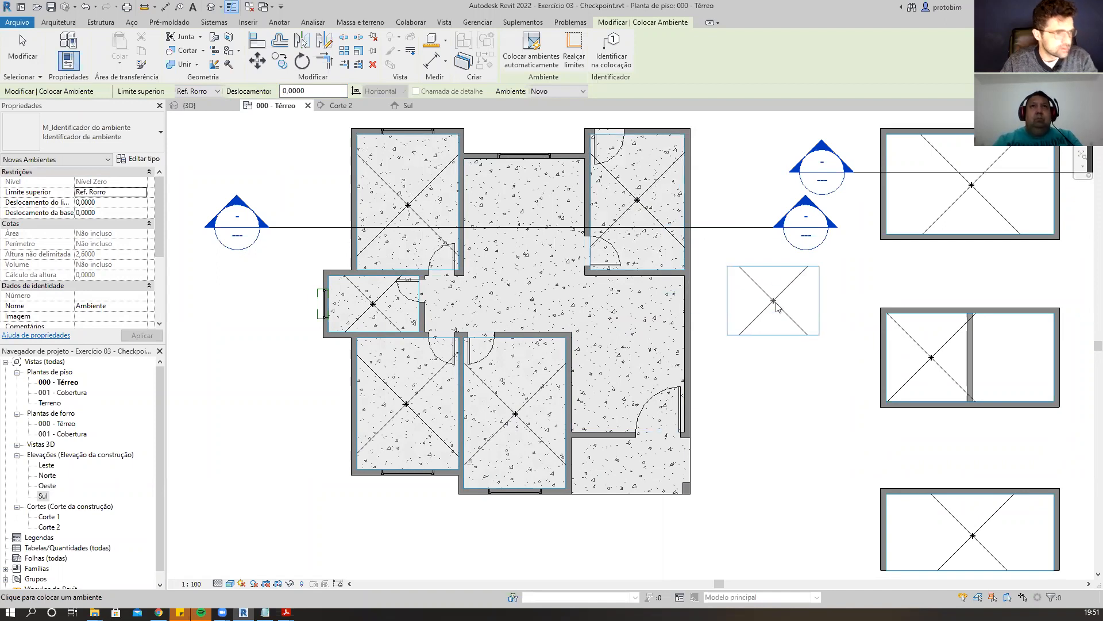
{"action": "key", "text": "Escape"}
{"action": "key", "text": "Escape"}
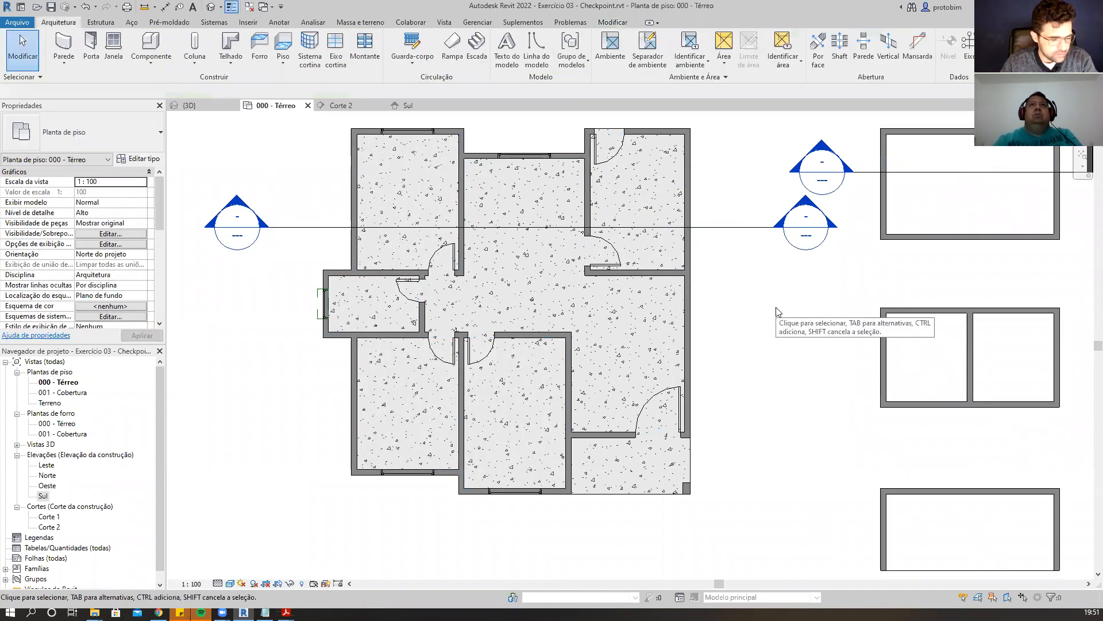
Select the new rooms in the plan to inspect their upper limit and height properties.
{"action": "left_click", "coordinate": [638, 203]}
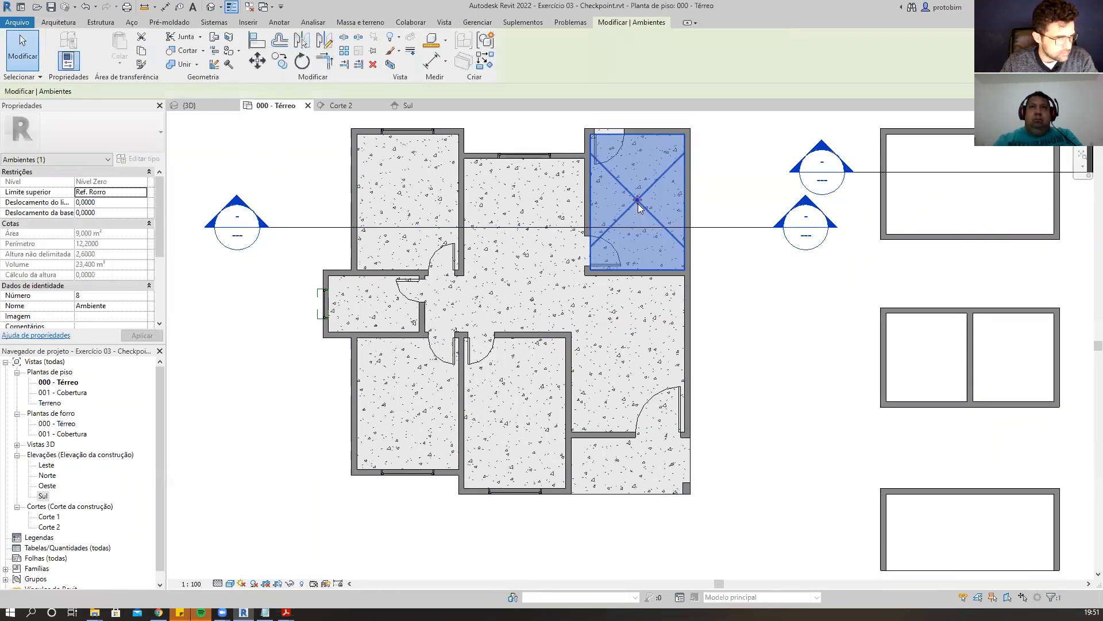
{"action": "right_click", "coordinate": [641, 206]}
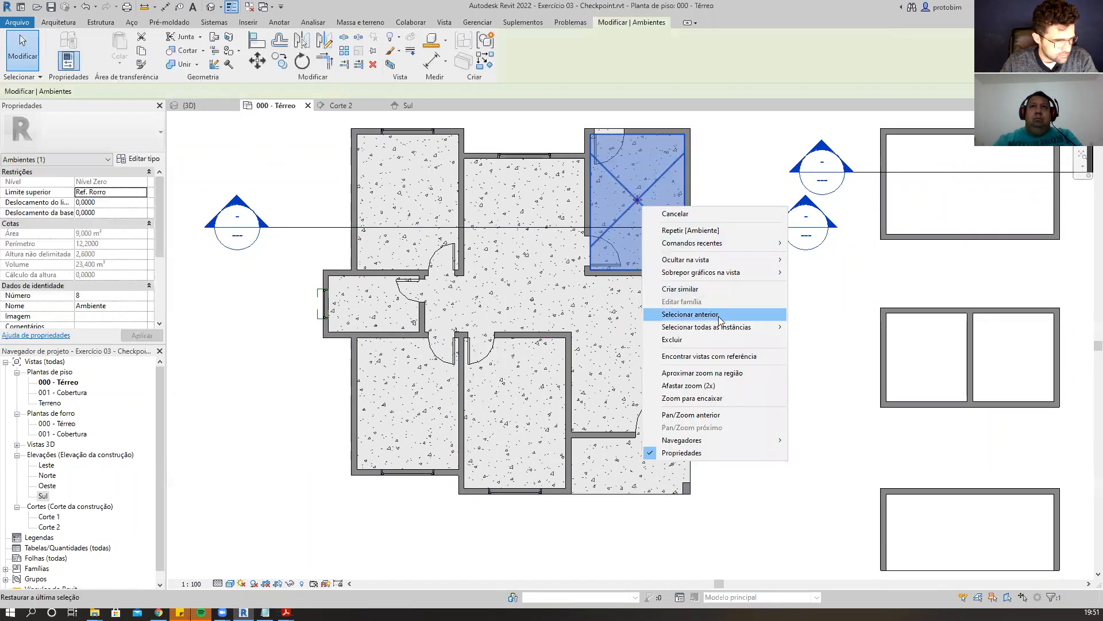
{"action": "key", "text": "Escape"}
{"action": "key", "text": "Escape"}
{"action": "scroll", "coordinate": [555, 285], "scroll_direction": "down", "scroll_amount": 1}
{"action": "left_click_drag", "start_coordinate": [343, 483], "coordinate": [689, 149]}
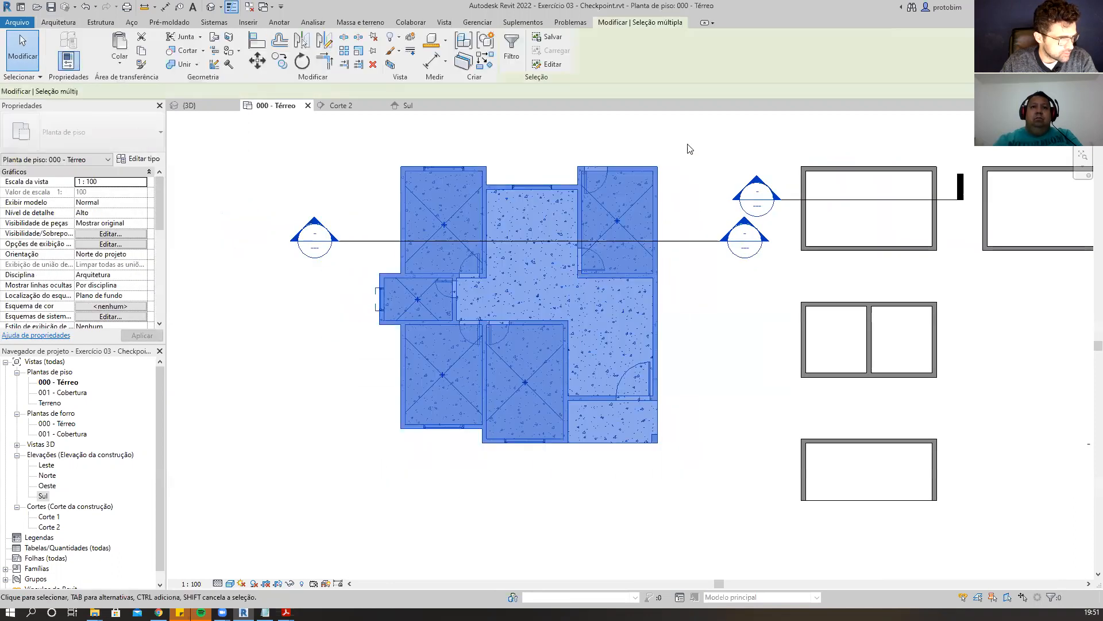
{"action": "key", "text": "Escape"}
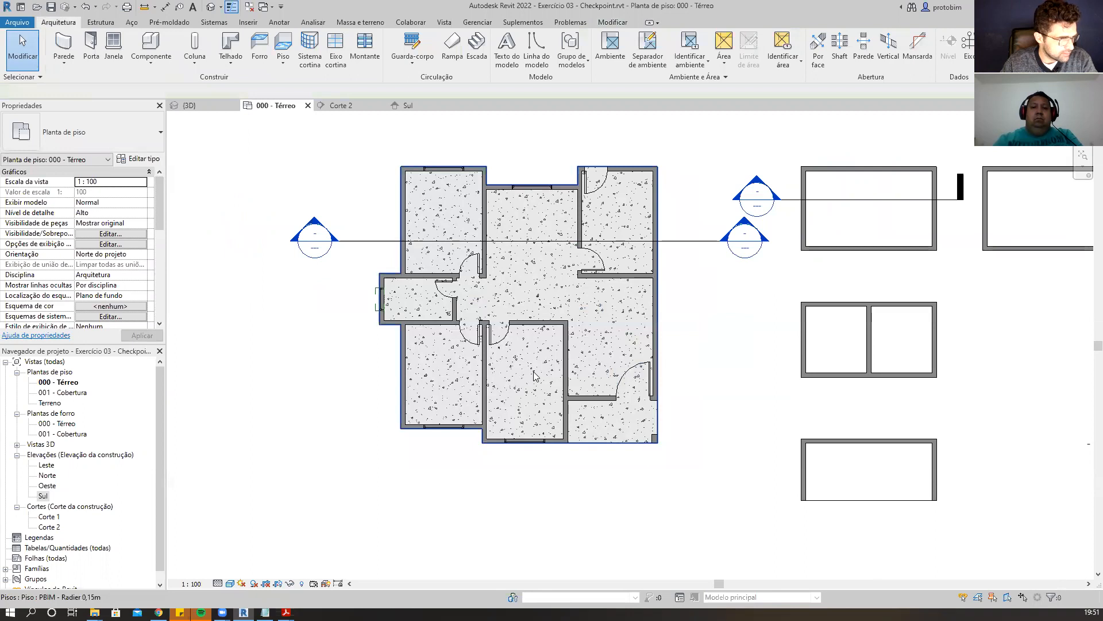
{"action": "left_click", "coordinate": [534, 375]}
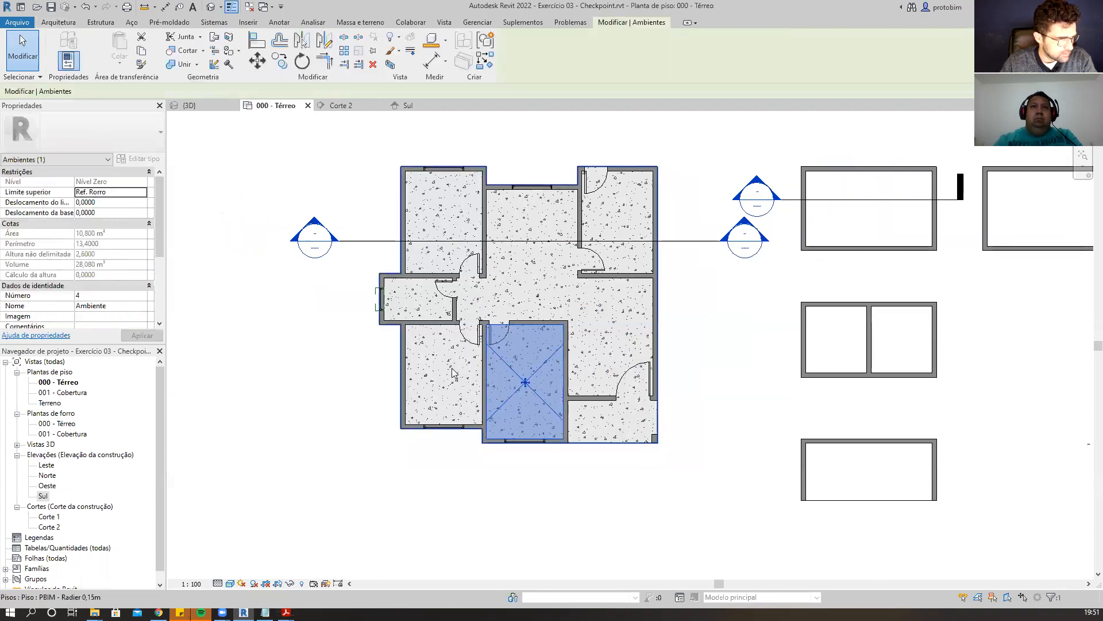
{"action": "left_click", "coordinate": [452, 371], "text": "ctrl"}
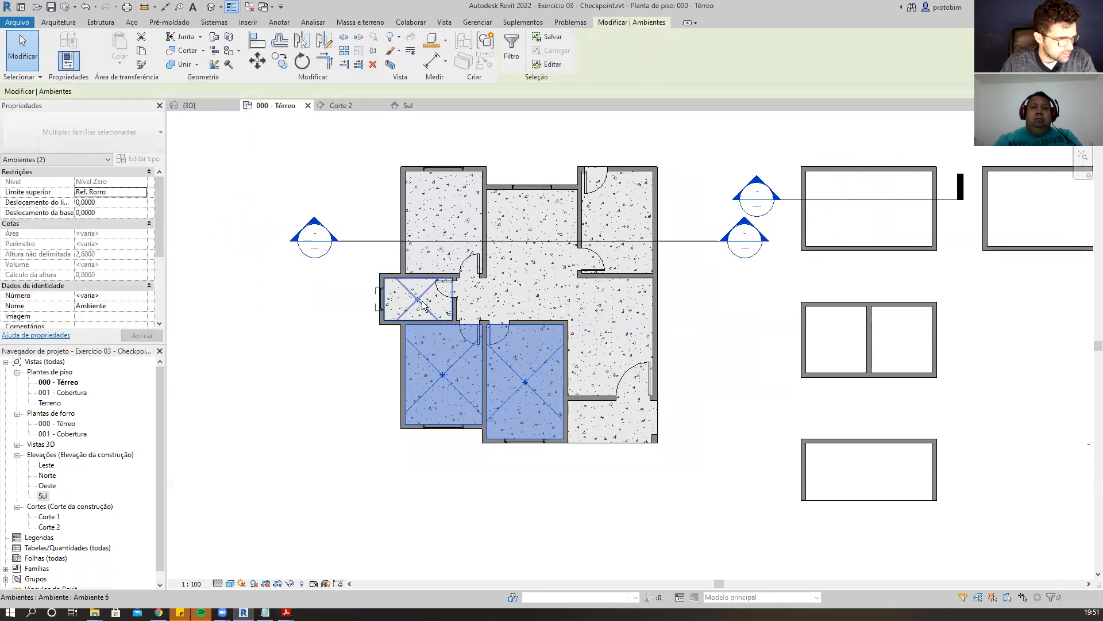
Add the remaining new rooms to the selection to review their shared properties.
{"action": "left_click", "coordinate": [422, 305], "text": "ctrl"}
{"action": "left_click", "coordinate": [449, 224], "text": "ctrl"}
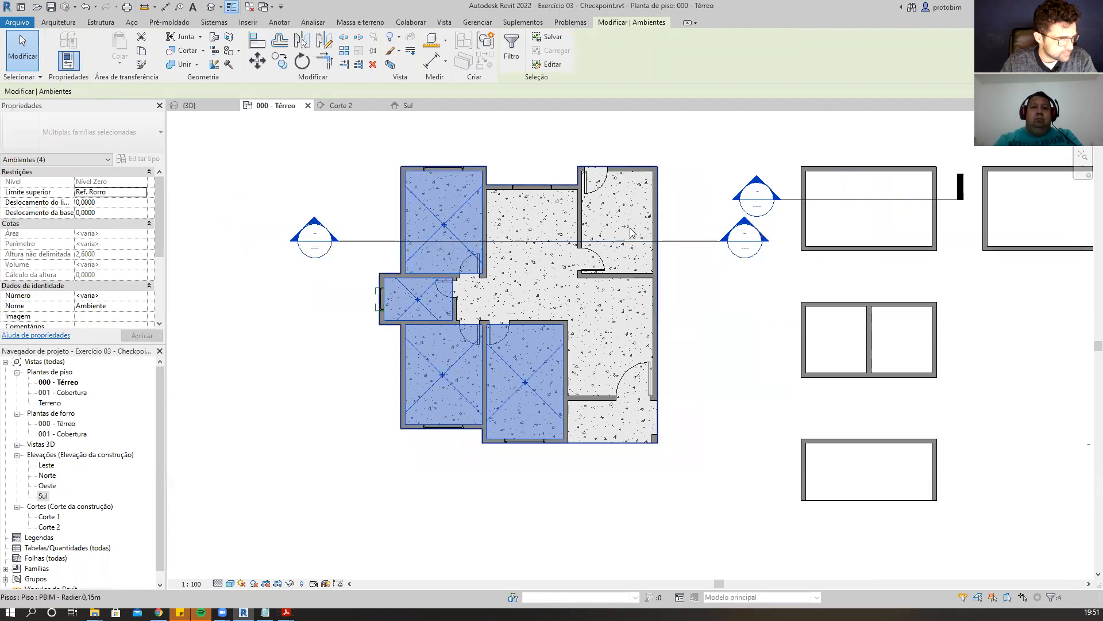
{"action": "left_click", "coordinate": [625, 222], "text": "ctrl"}
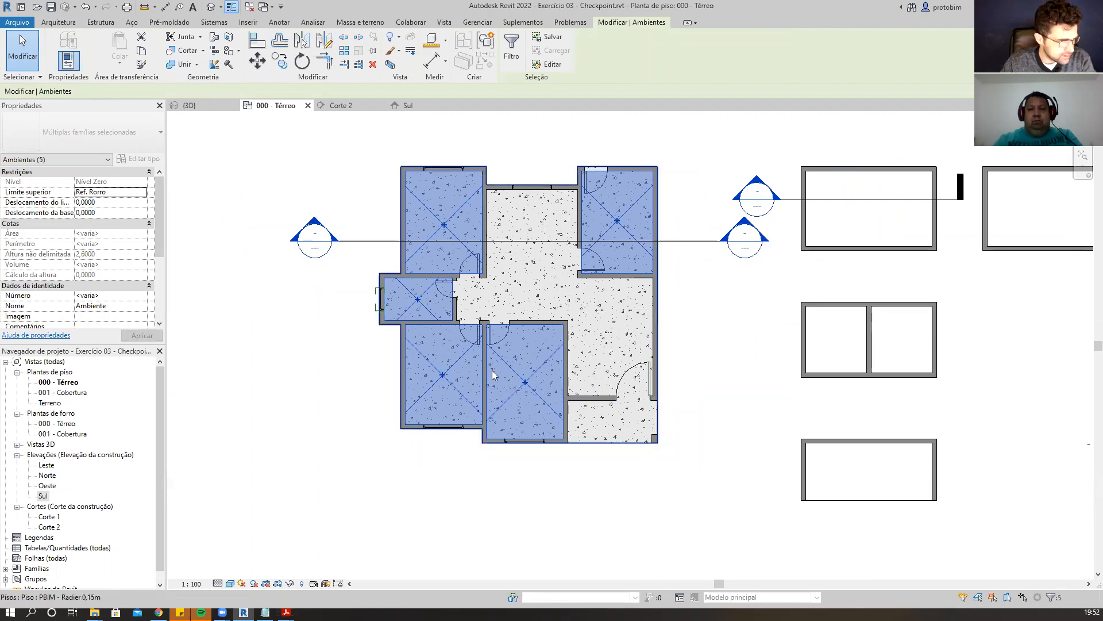
{"action": "key", "text": "Escape"}
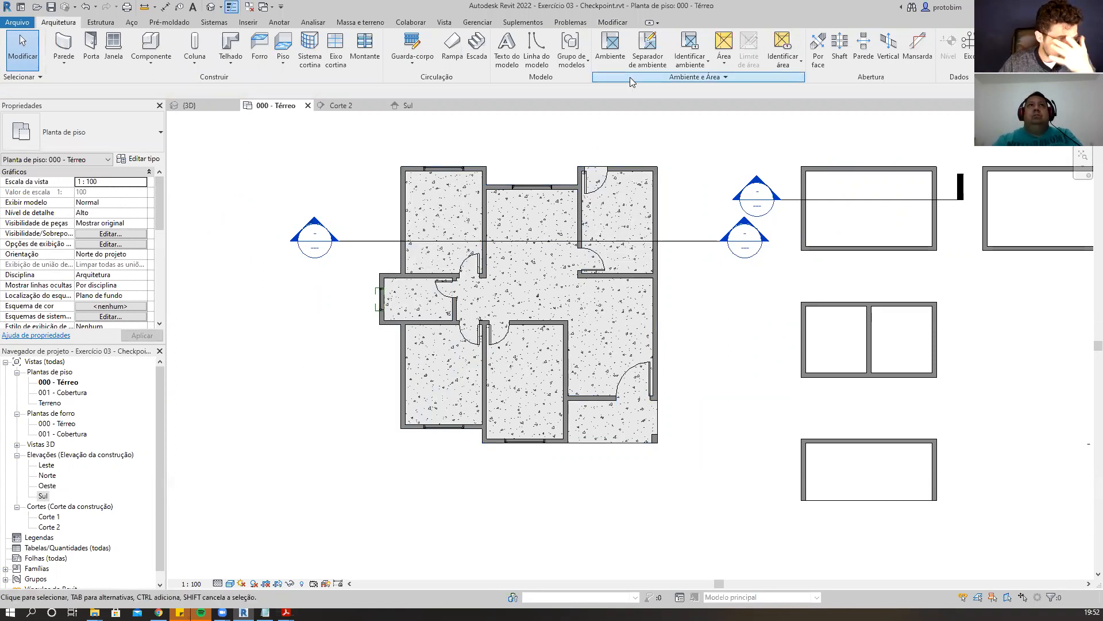
Draw room separator lines splitting the central hall from the corridor near the bedroom doors.
{"action": "left_click", "coordinate": [647, 47]}
{"action": "scroll", "coordinate": [479, 308], "scroll_direction": "up", "scroll_amount": 4}
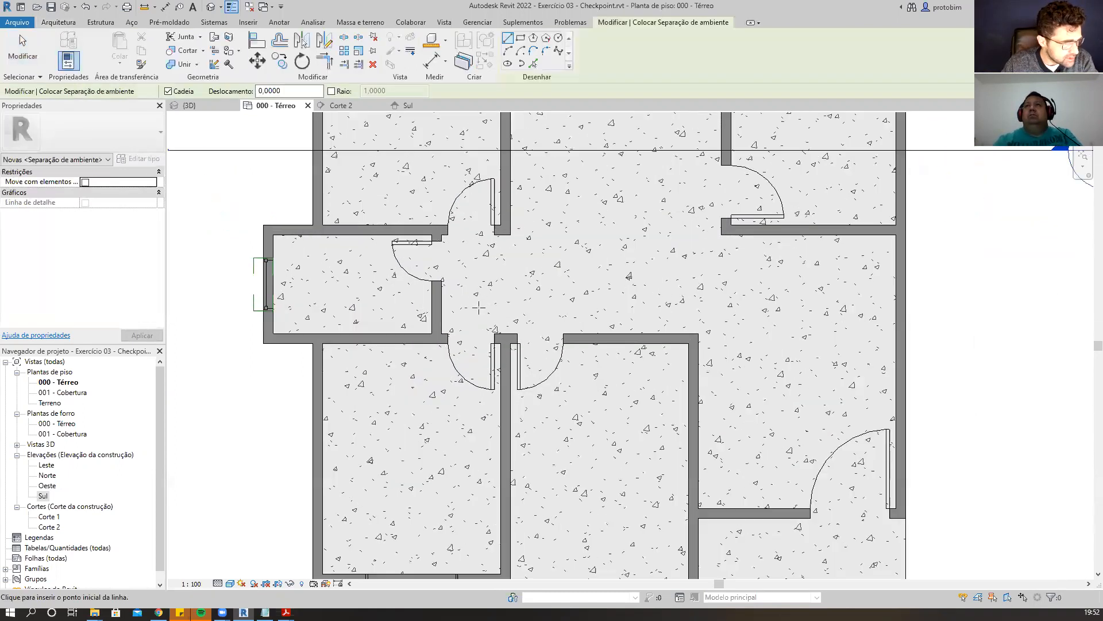
{"action": "scroll", "coordinate": [479, 308], "scroll_direction": "up", "scroll_amount": 1}
{"action": "left_click", "coordinate": [515, 224]}
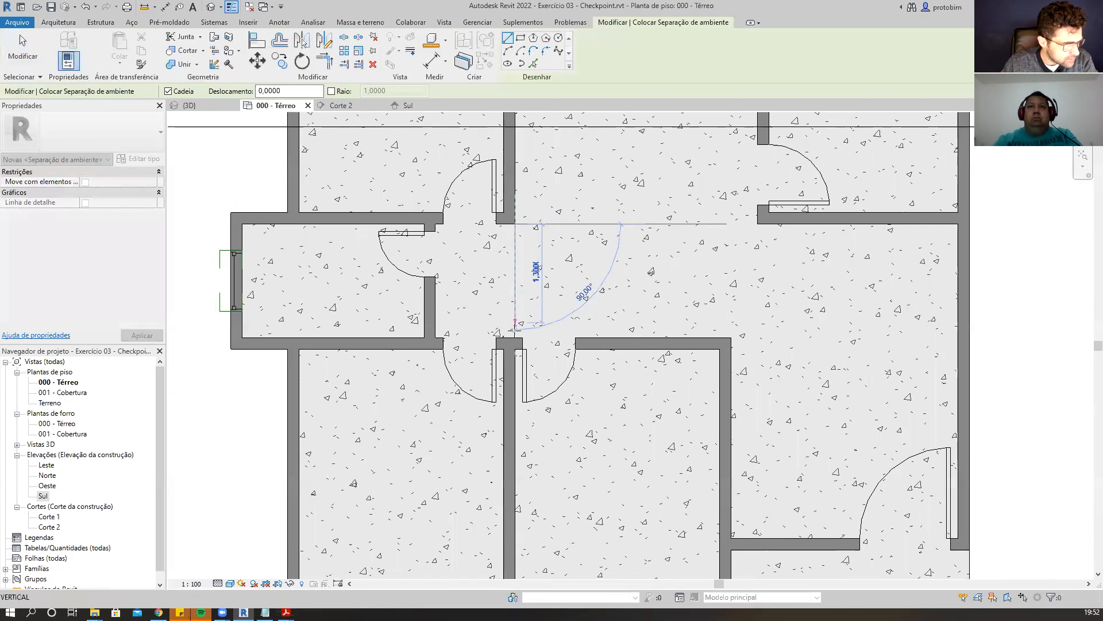
{"action": "left_click", "coordinate": [516, 337]}
{"action": "scroll", "coordinate": [419, 295], "scroll_direction": "down", "scroll_amount": 2}
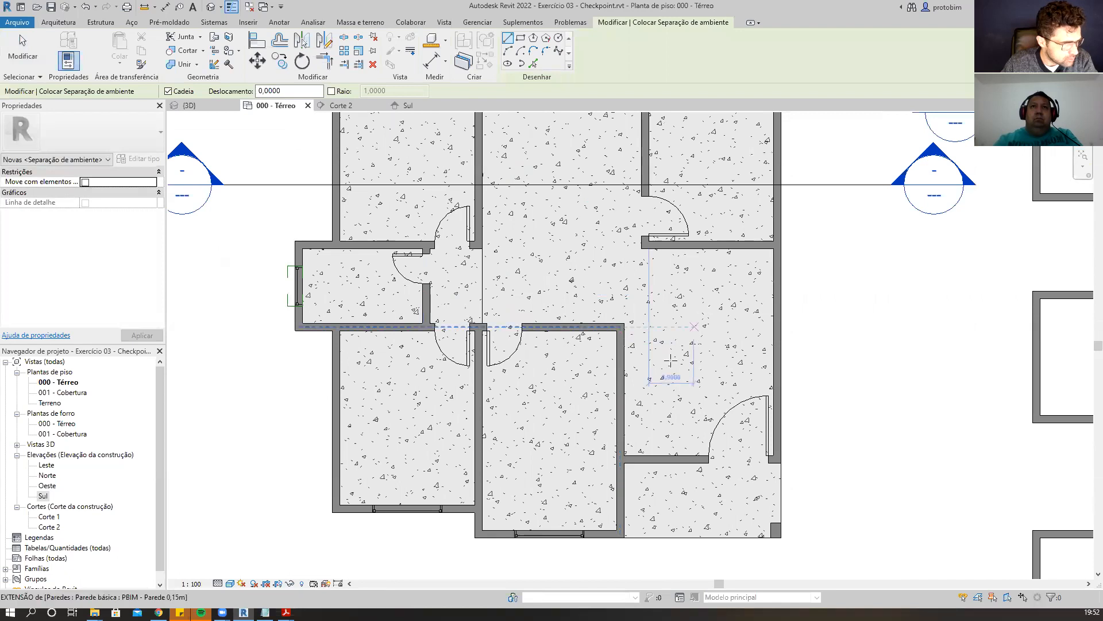
{"action": "scroll", "coordinate": [670, 377], "scroll_direction": "down", "scroll_amount": 1}
{"action": "scroll", "coordinate": [626, 368], "scroll_direction": "up", "scroll_amount": 1}
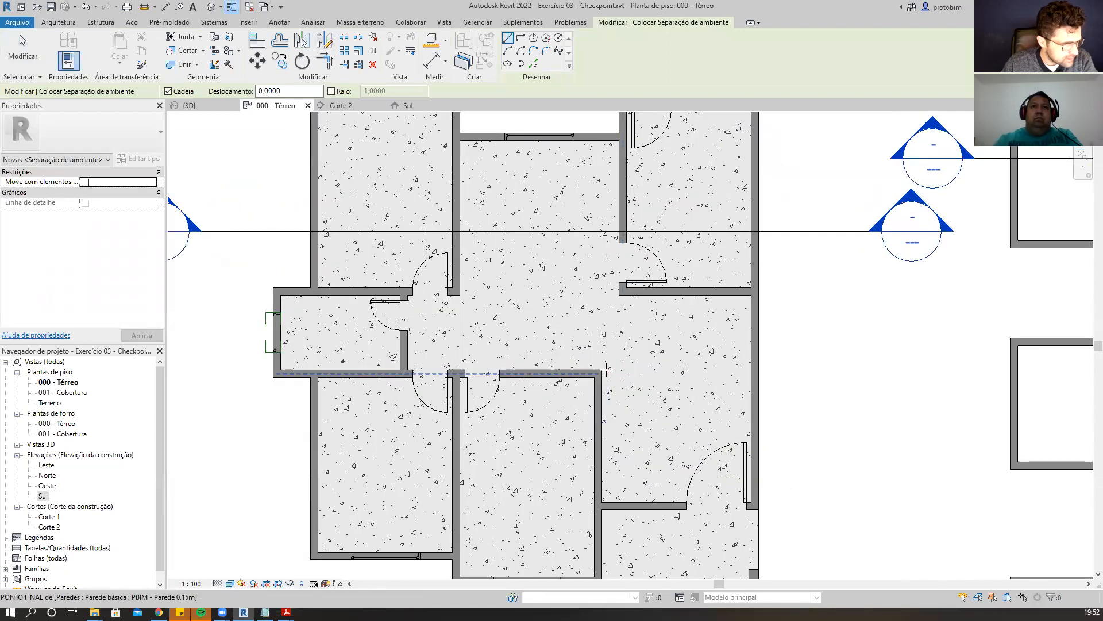
{"action": "left_click", "coordinate": [601, 371]}
Continue drawing room separators on the right side to close off the lower-right space.
{"action": "scroll", "coordinate": [624, 328], "scroll_direction": "up", "scroll_amount": 1}
{"action": "left_click", "coordinate": [617, 284]}
{"action": "scroll", "coordinate": [575, 344], "scroll_direction": "down", "scroll_amount": 2}
{"action": "scroll", "coordinate": [567, 440], "scroll_direction": "up", "scroll_amount": 2}
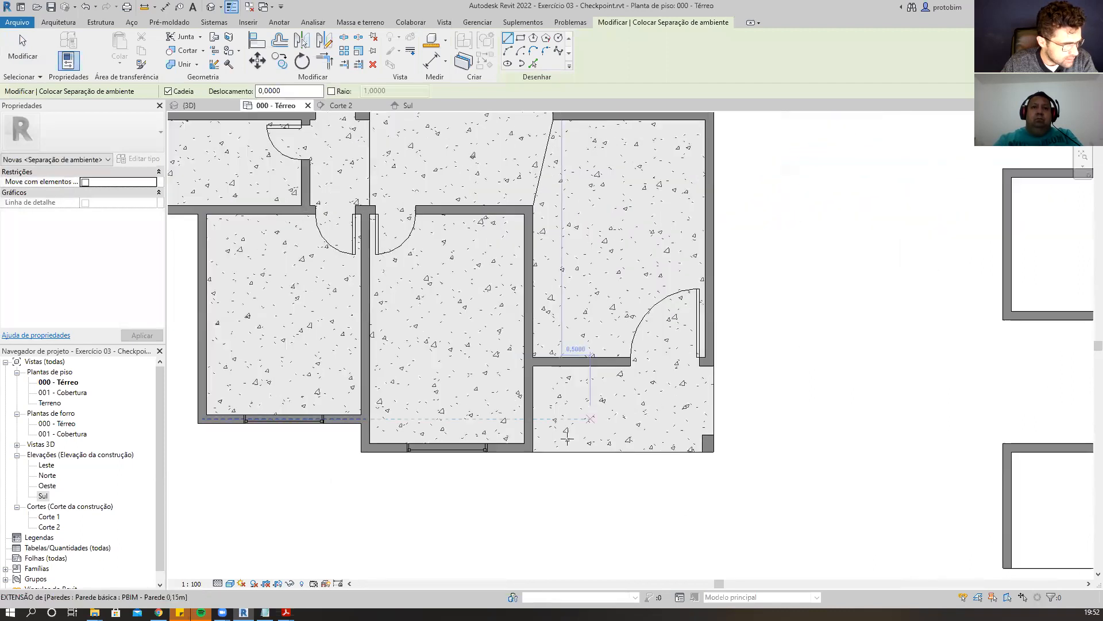
{"action": "left_click", "coordinate": [533, 451]}
{"action": "left_click", "coordinate": [715, 451]}
{"action": "left_click", "coordinate": [715, 366]}
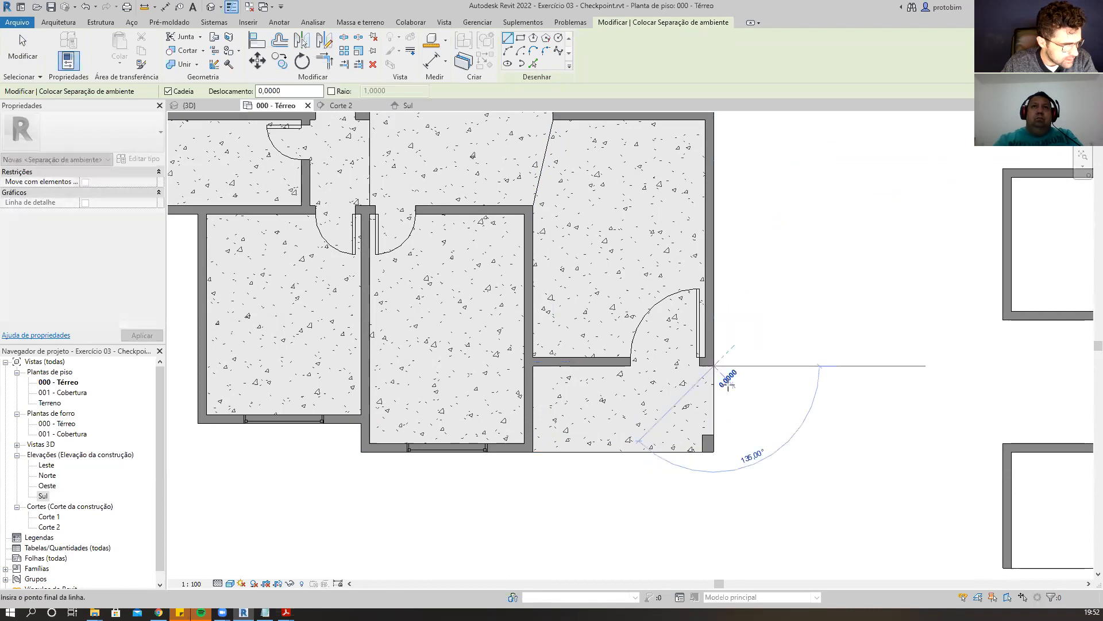
{"action": "key", "text": "Escape"}
{"action": "key", "text": "Escape"}
{"action": "scroll", "coordinate": [722, 518], "scroll_direction": "down", "scroll_amount": 1}
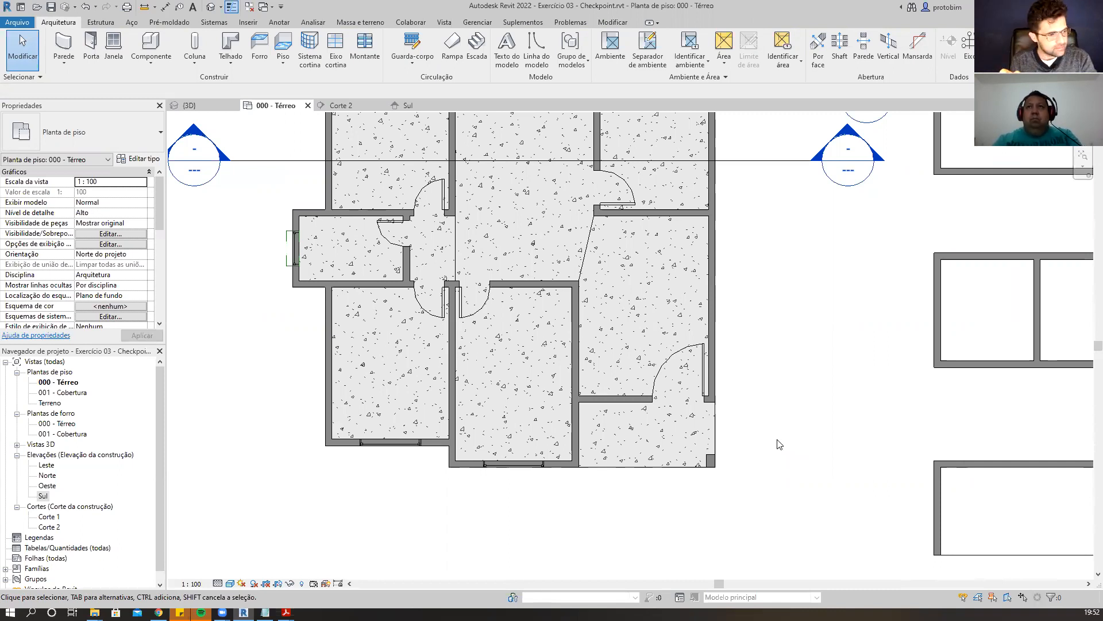
{"action": "key", "text": "r"}
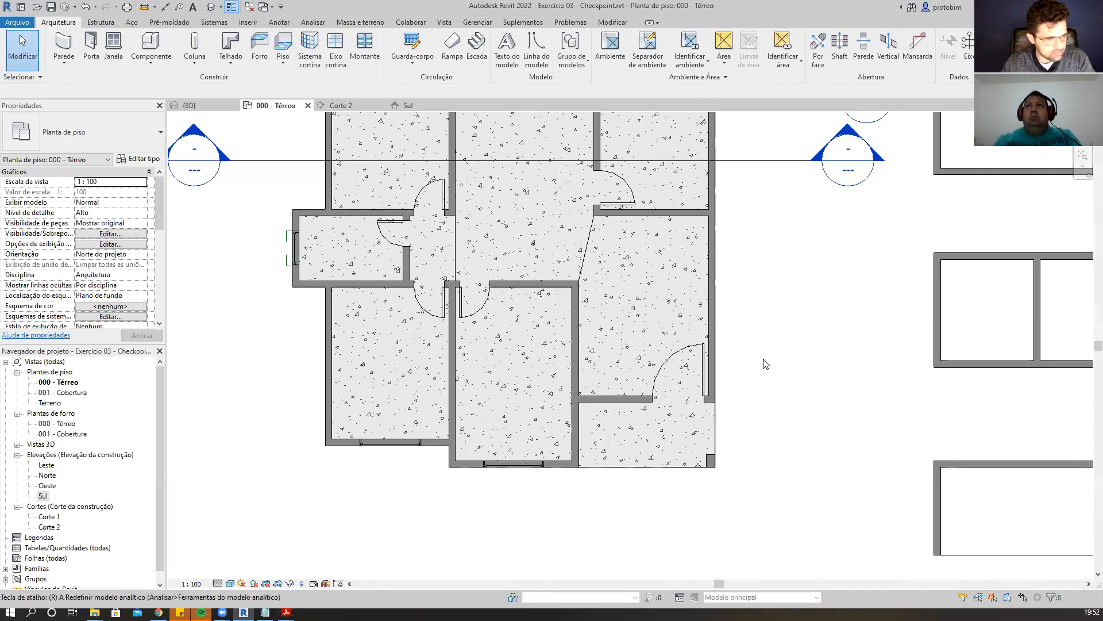
{"action": "key", "text": "r"}
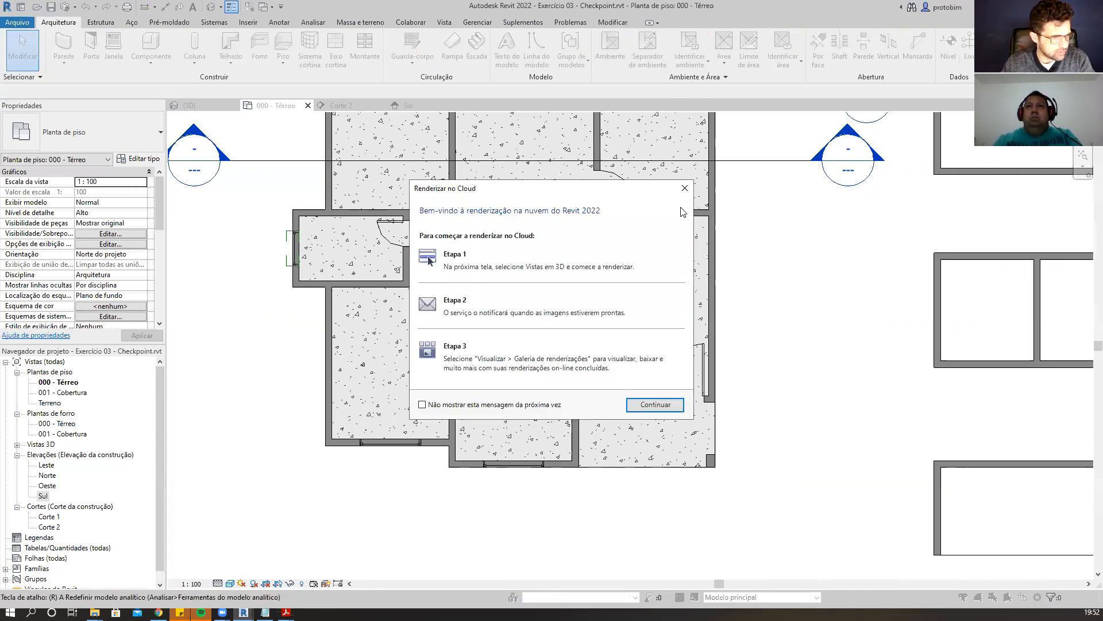
{"action": "left_click", "coordinate": [684, 188]}
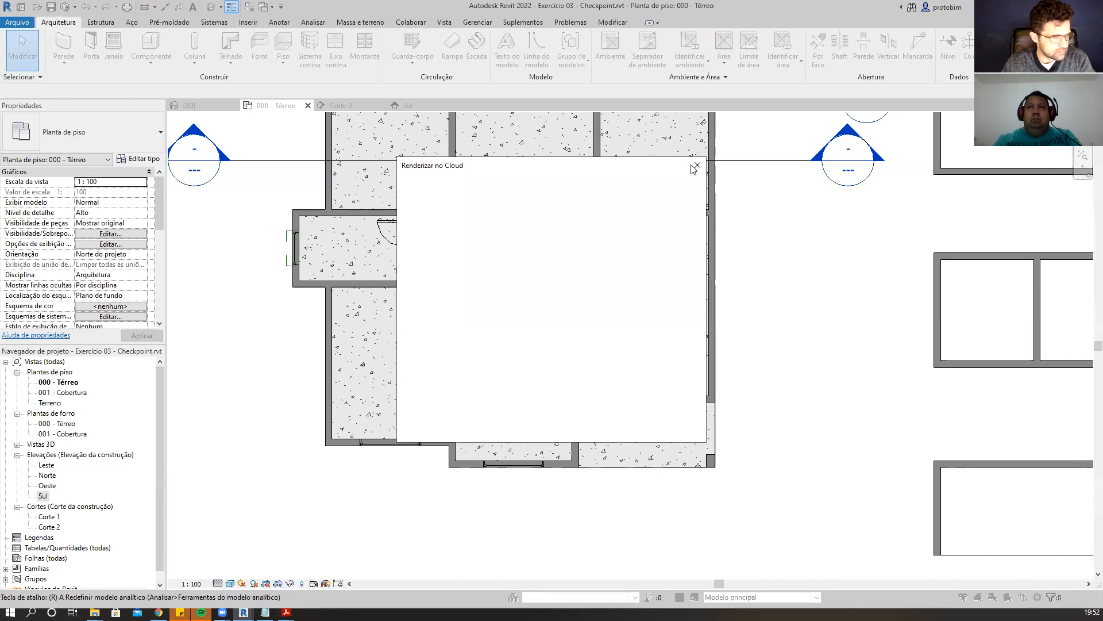
{"action": "left_click", "coordinate": [697, 165]}
Draw a horizontal room separator about 1.9 m long beside the house for comparison.
{"action": "key", "text": "r"}
{"action": "key", "text": "s"}
{"action": "left_click", "coordinate": [779, 311]}
{"action": "left_click", "coordinate": [860, 311]}
Draw a parallel detail line of the same length just below the sample separator.
{"action": "key", "text": "d"}
{"action": "key", "text": "l"}
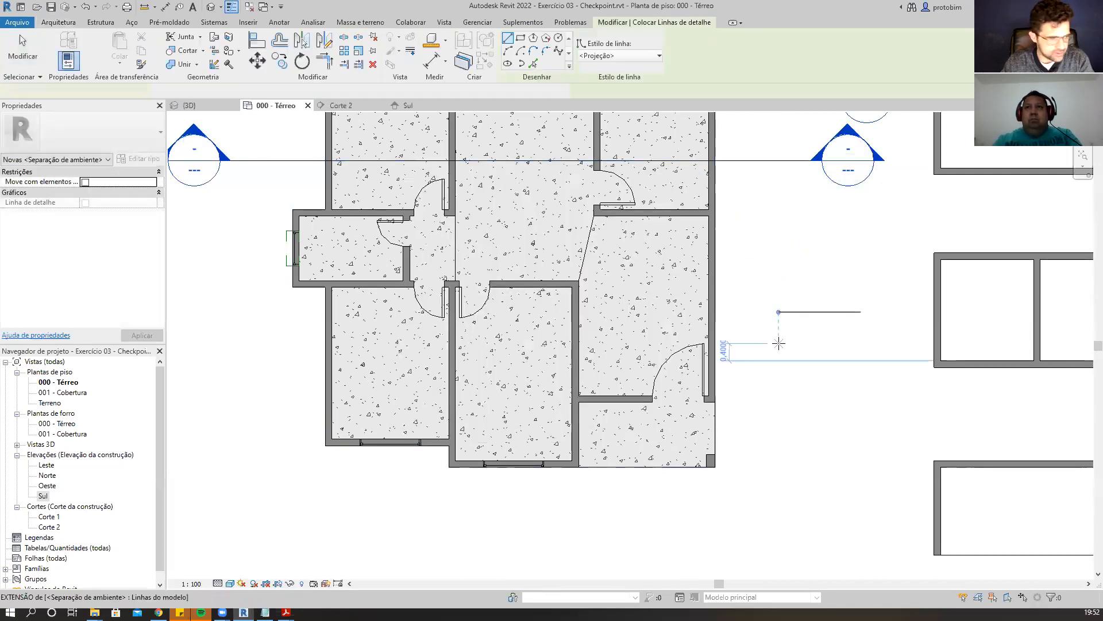
{"action": "left_click", "coordinate": [779, 344]}
{"action": "left_click", "coordinate": [861, 343]}
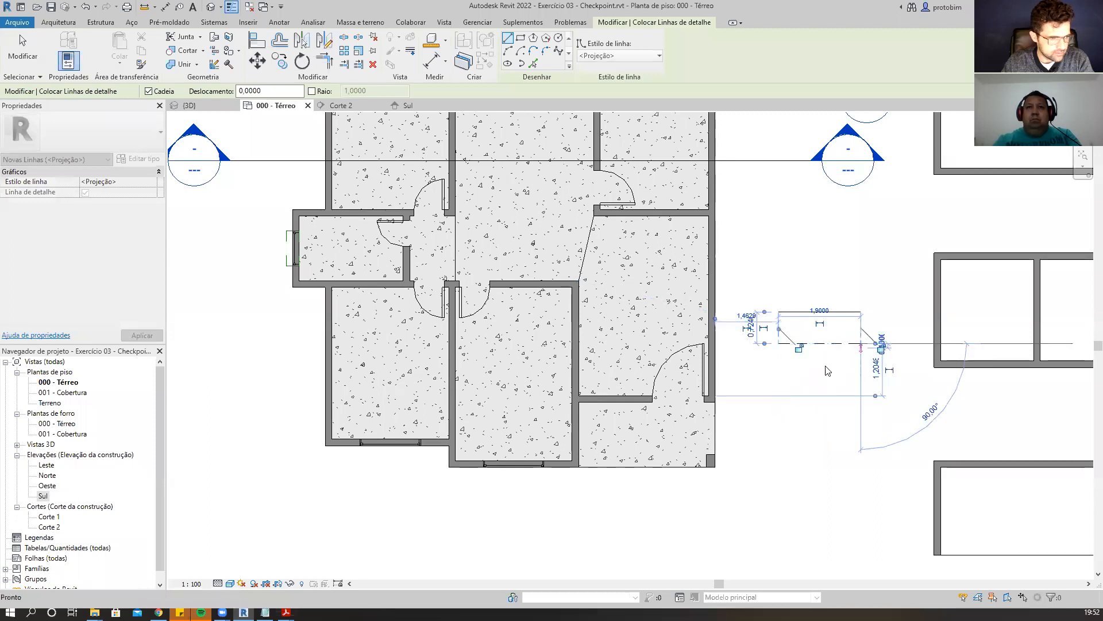
{"action": "key", "text": "Escape"}
{"action": "key", "text": "Escape"}
Change the sample detail line's line style to <Linhas finas>.
{"action": "left_click", "coordinate": [552, 58]}
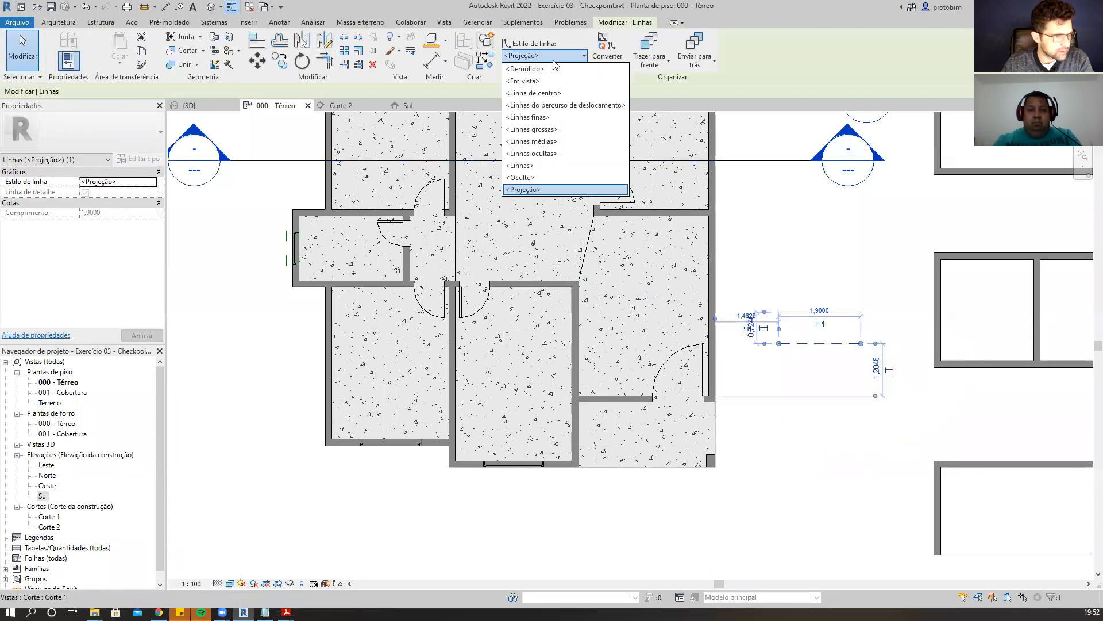
{"action": "key", "text": "Escape"}
{"action": "key", "text": "Escape"}
{"action": "left_click", "coordinate": [847, 344]}
{"action": "left_click", "coordinate": [567, 58]}
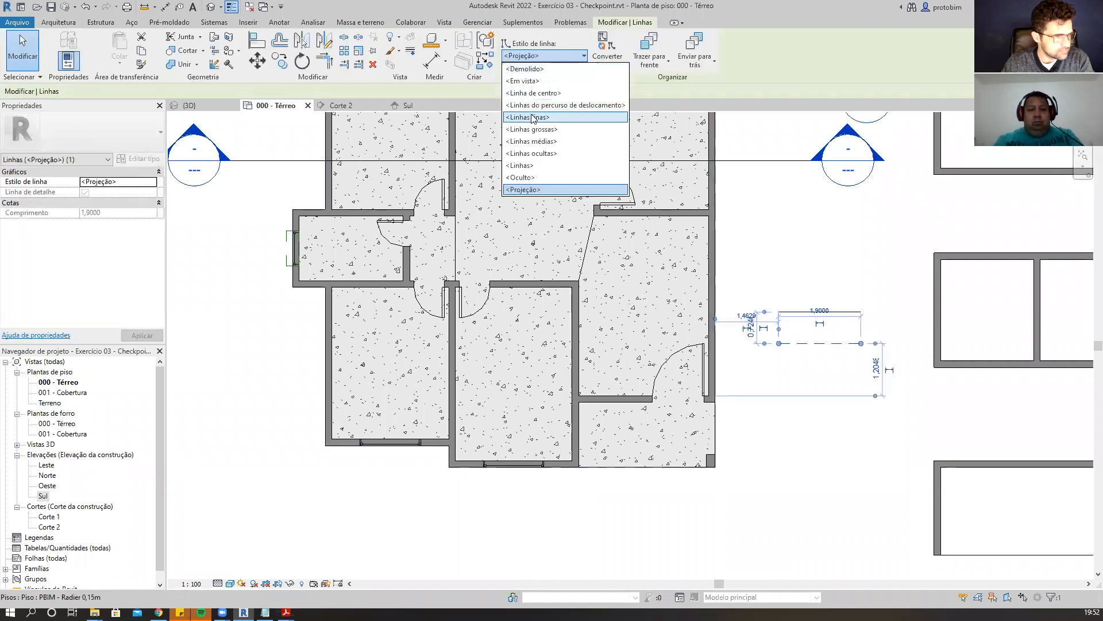
{"action": "left_click", "coordinate": [532, 117]}
{"action": "left_click", "coordinate": [881, 358]}
Select the detail line and the room separator in turn to compare their element types.
{"action": "scroll", "coordinate": [881, 358], "scroll_direction": "up", "scroll_amount": 1}
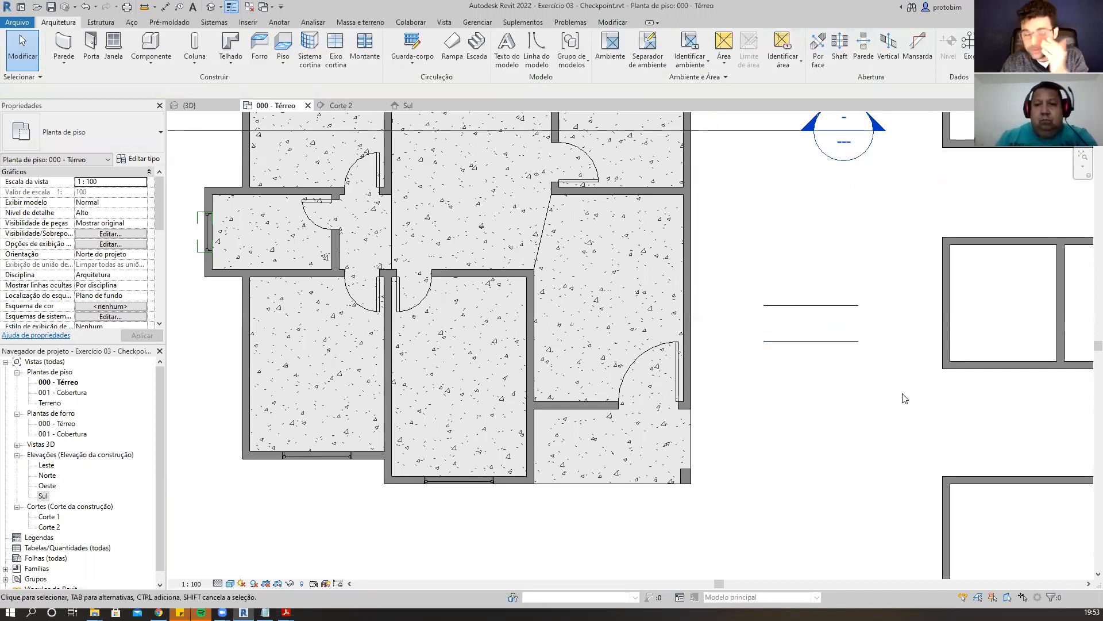
{"action": "left_click", "coordinate": [839, 341]}
{"action": "left_click", "coordinate": [821, 255]}
{"action": "left_click", "coordinate": [817, 305]}
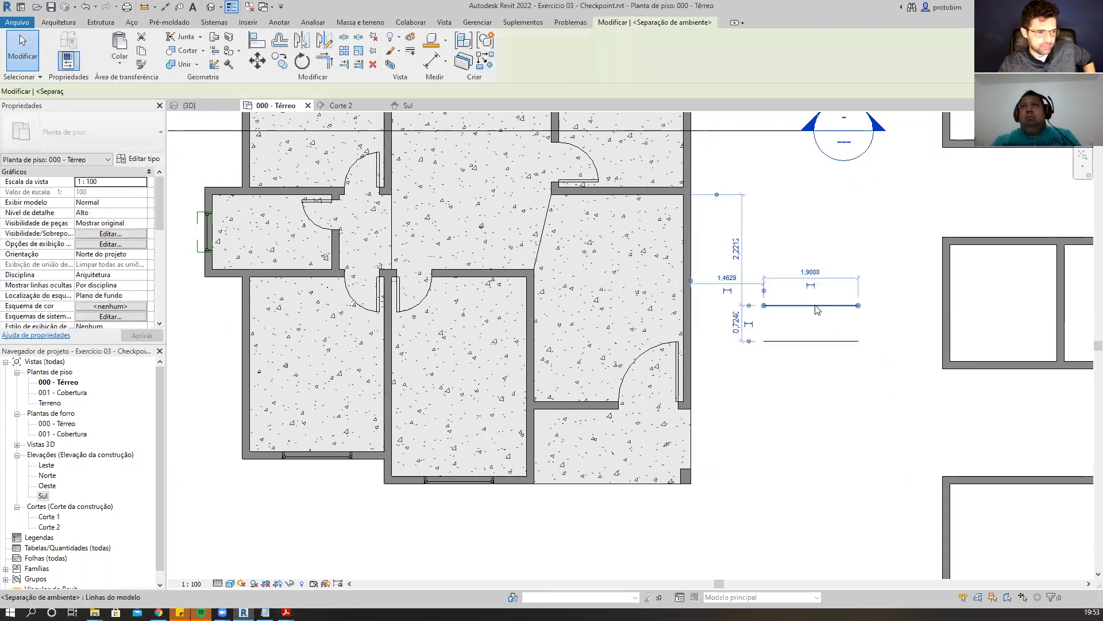
{"action": "left_click", "coordinate": [837, 382]}
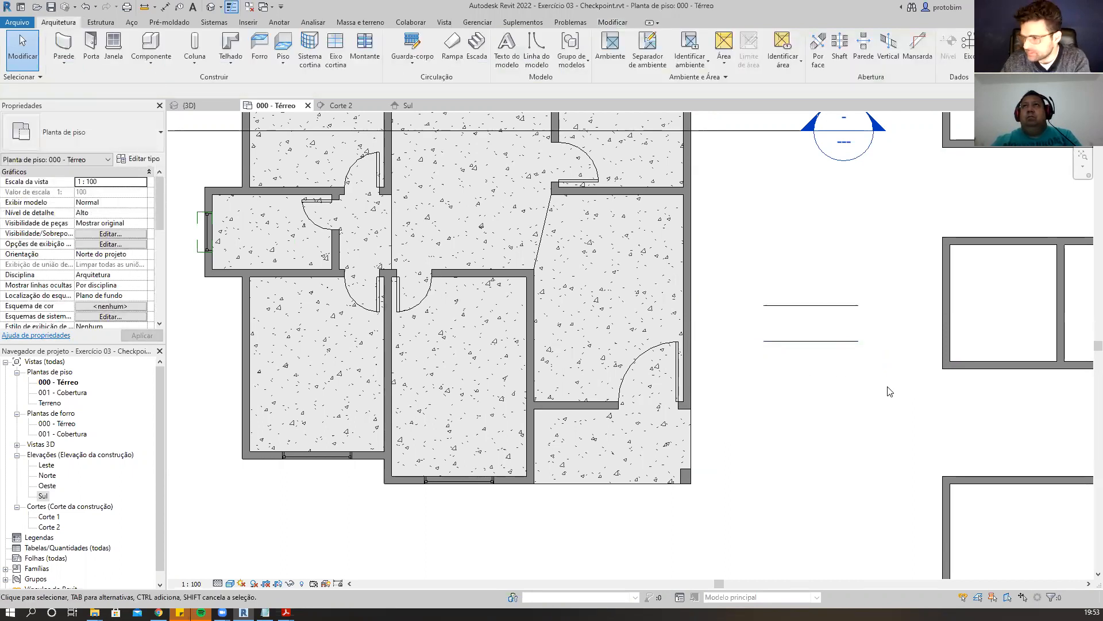
Delete the sample room separator and detail line.
{"action": "left_click_drag", "start_coordinate": [885, 368], "coordinate": [767, 291]}
{"action": "key", "text": "Delete"}
{"action": "scroll", "coordinate": [785, 357], "scroll_direction": "down", "scroll_amount": 1}
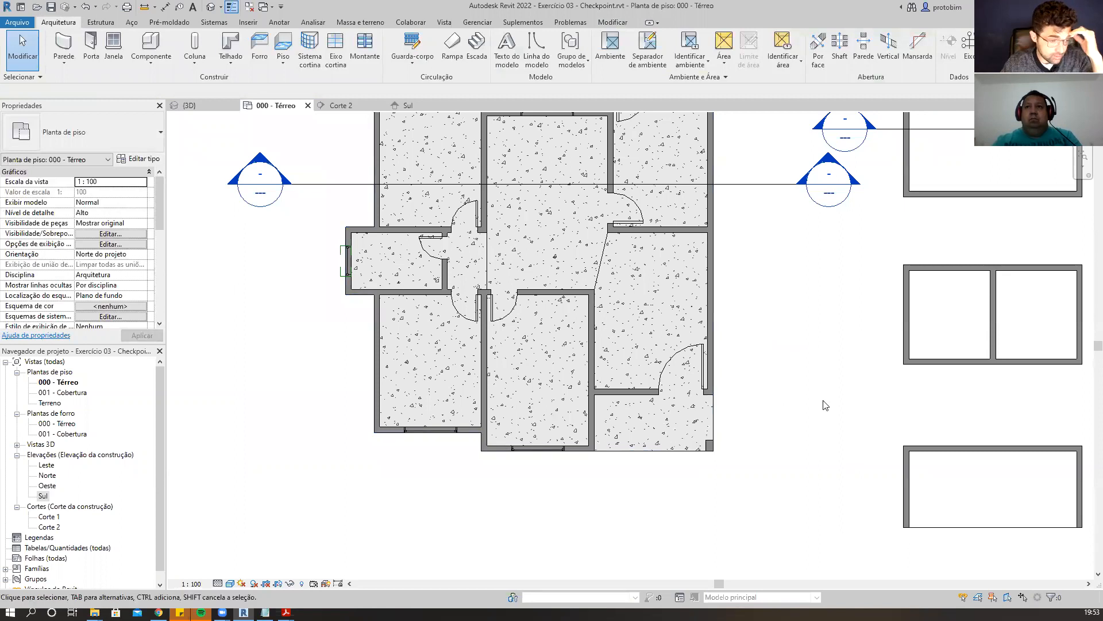
Place rooms in the four spaces created by the separators, with upper limit Nível Zero and offset 2.6.
{"action": "key", "text": "r"}
{"action": "key", "text": "m"}
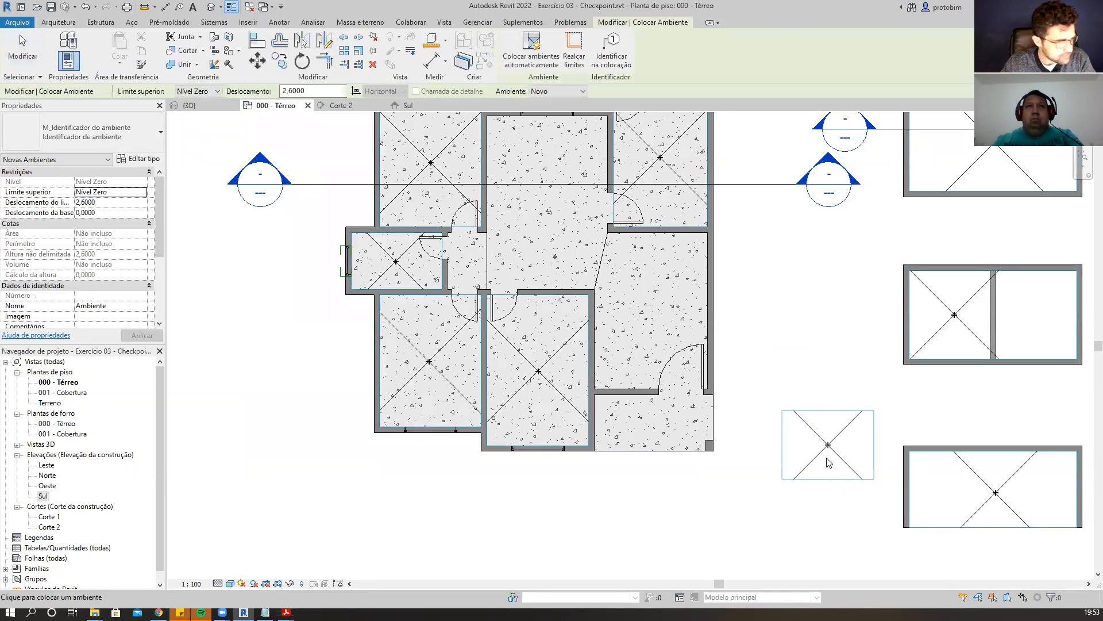
{"action": "left_click", "coordinate": [471, 263]}
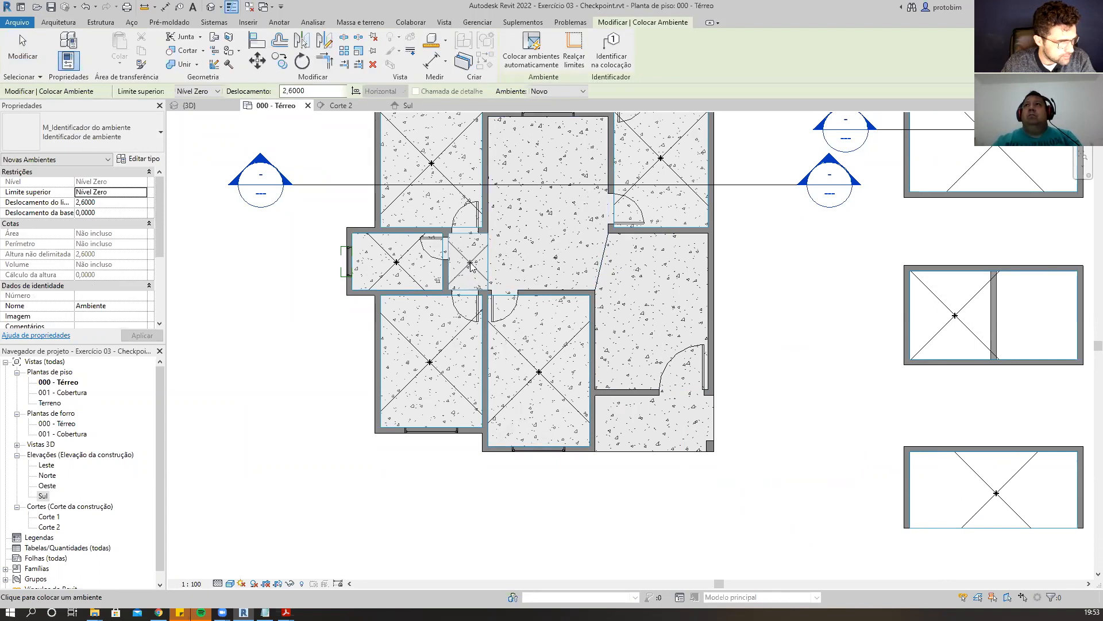
{"action": "left_click", "coordinate": [548, 205]}
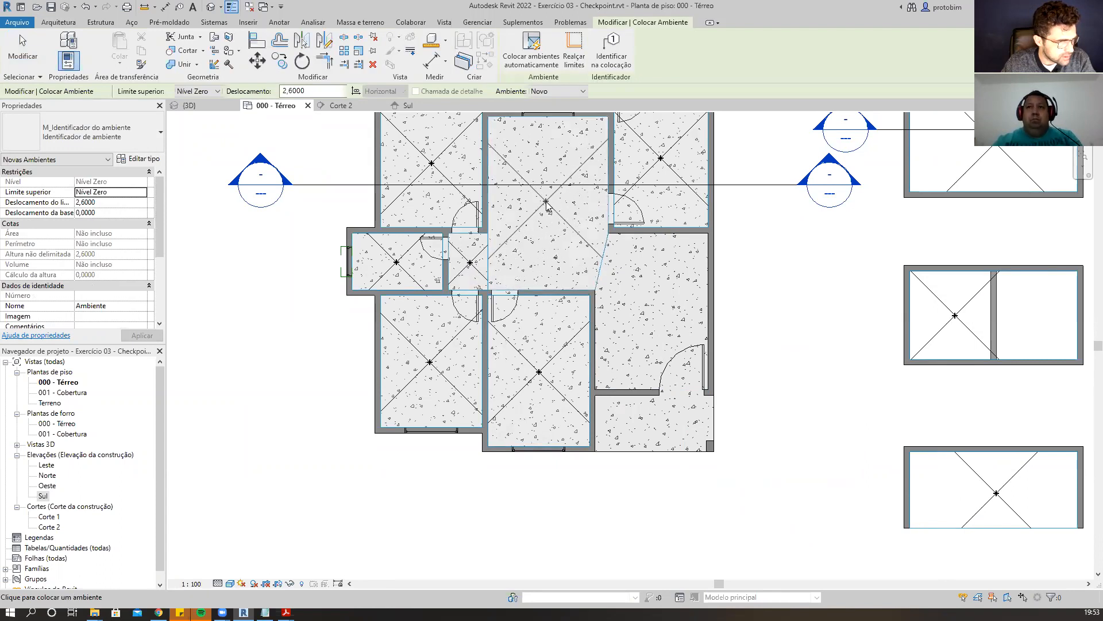
{"action": "left_click", "coordinate": [654, 310]}
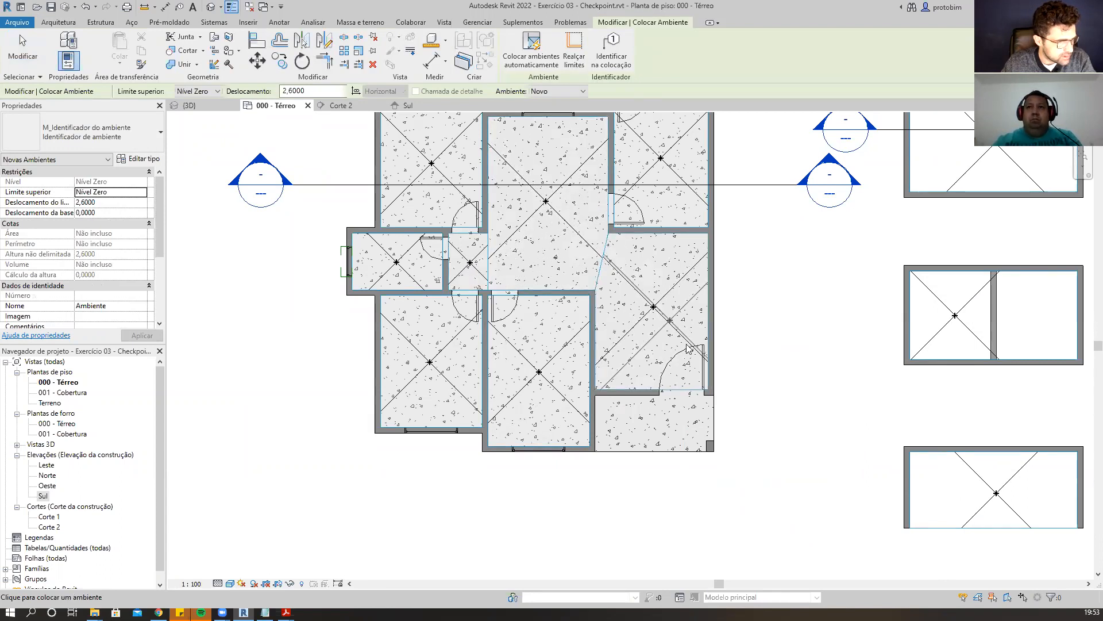
{"action": "left_click", "coordinate": [654, 425]}
{"action": "scroll", "coordinate": [765, 497], "scroll_direction": "down", "scroll_amount": 3}
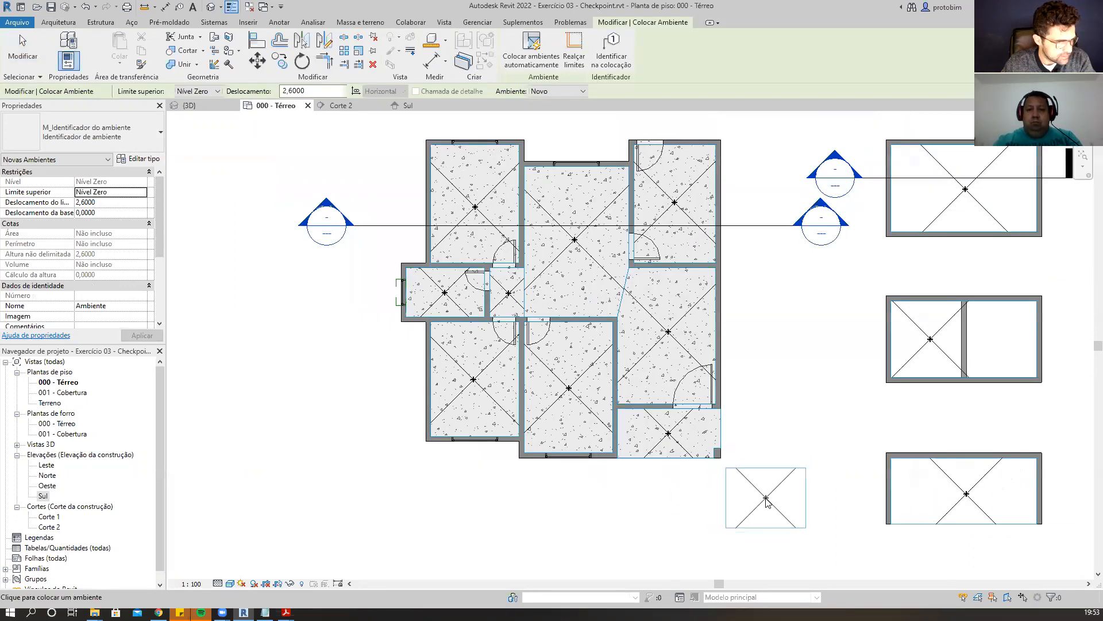
{"action": "scroll", "coordinate": [749, 381], "scroll_direction": "down", "scroll_amount": 2}
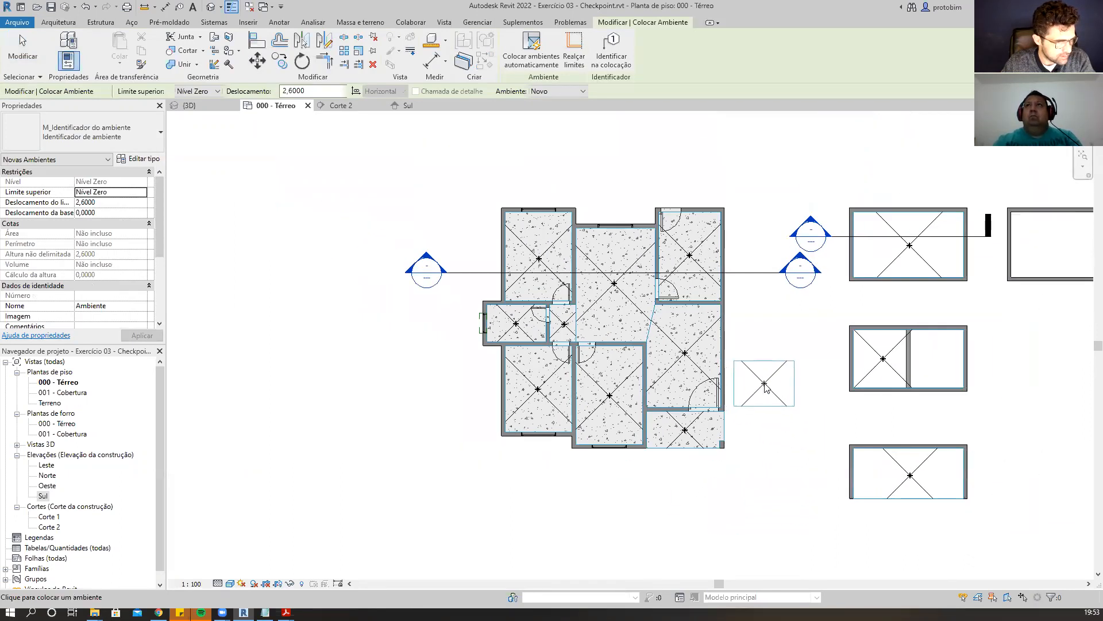
{"action": "key", "text": "Escape"}
{"action": "key", "text": "Escape"}
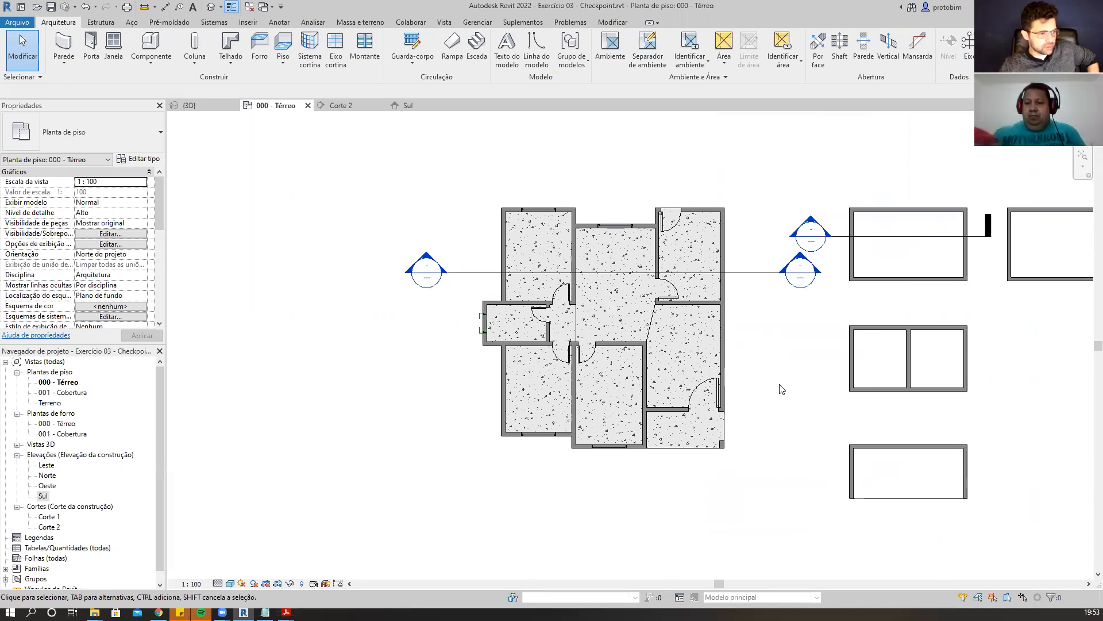
Select the upper-left bedroom room to examine its properties.
{"action": "scroll", "coordinate": [782, 389], "scroll_direction": "up", "scroll_amount": 1}
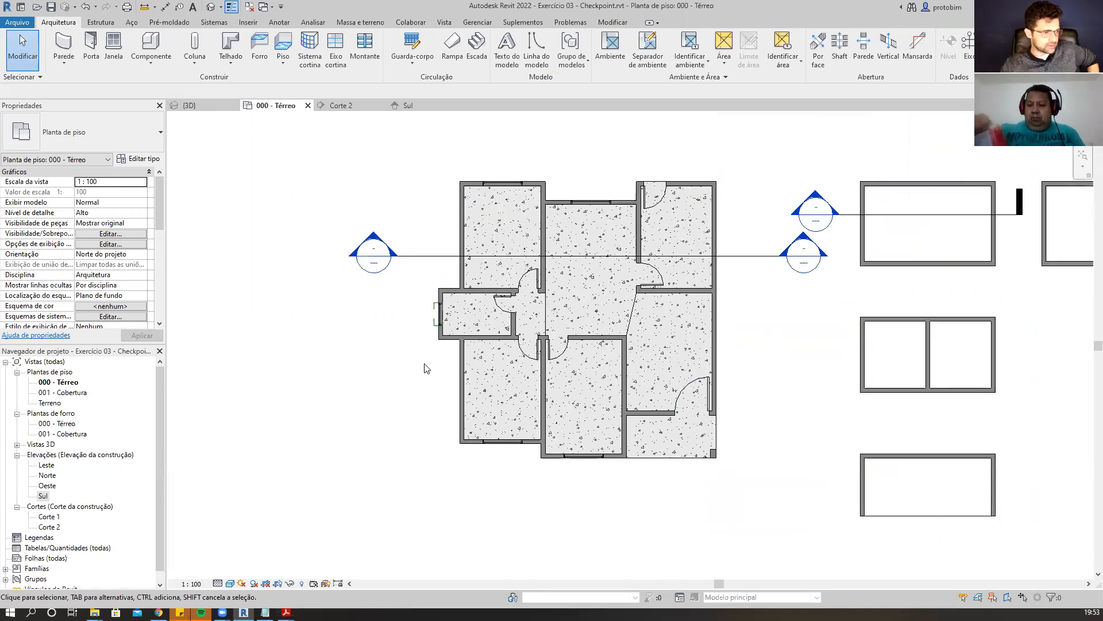
{"action": "left_click", "coordinate": [504, 239]}
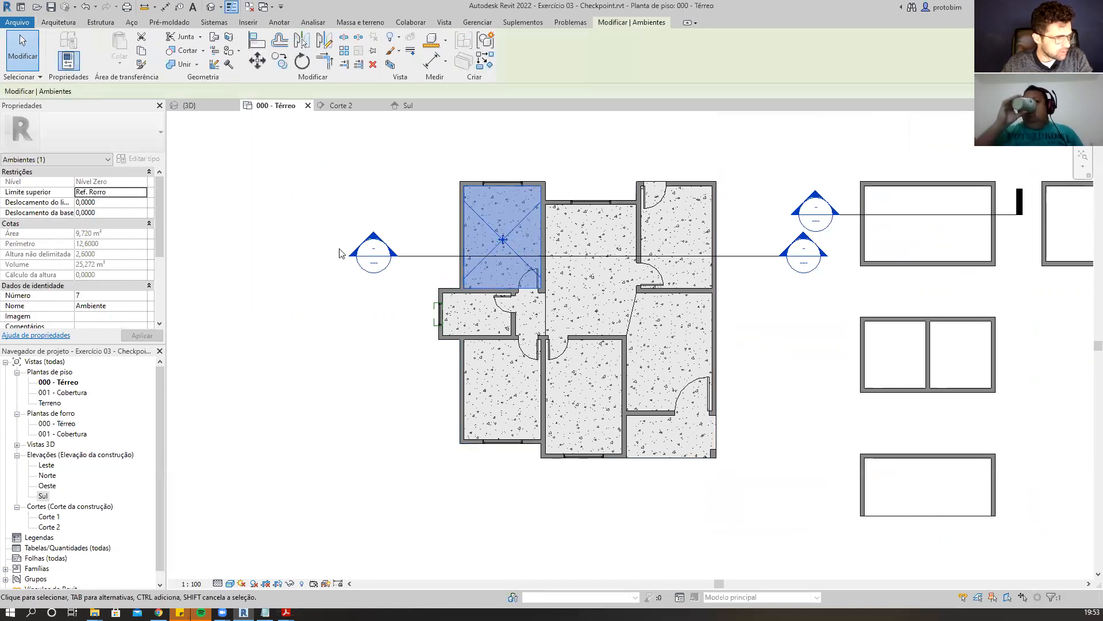
{"action": "scroll", "coordinate": [113, 288], "scroll_direction": "down", "scroll_amount": 1}
{"action": "left_click", "coordinate": [117, 285]}
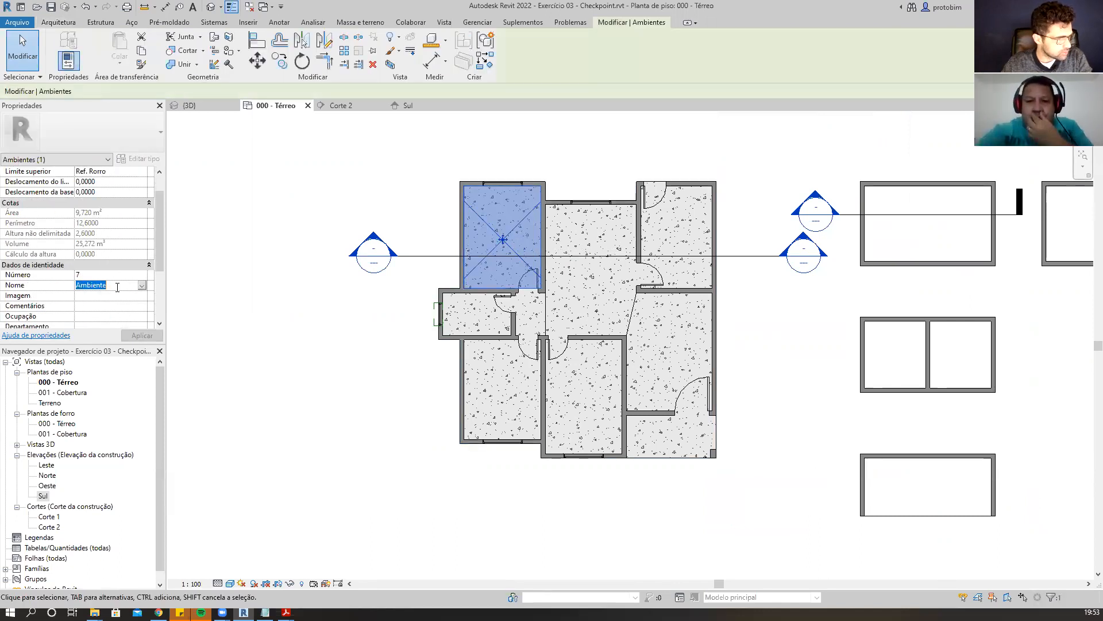
{"action": "left_click", "coordinate": [832, 361]}
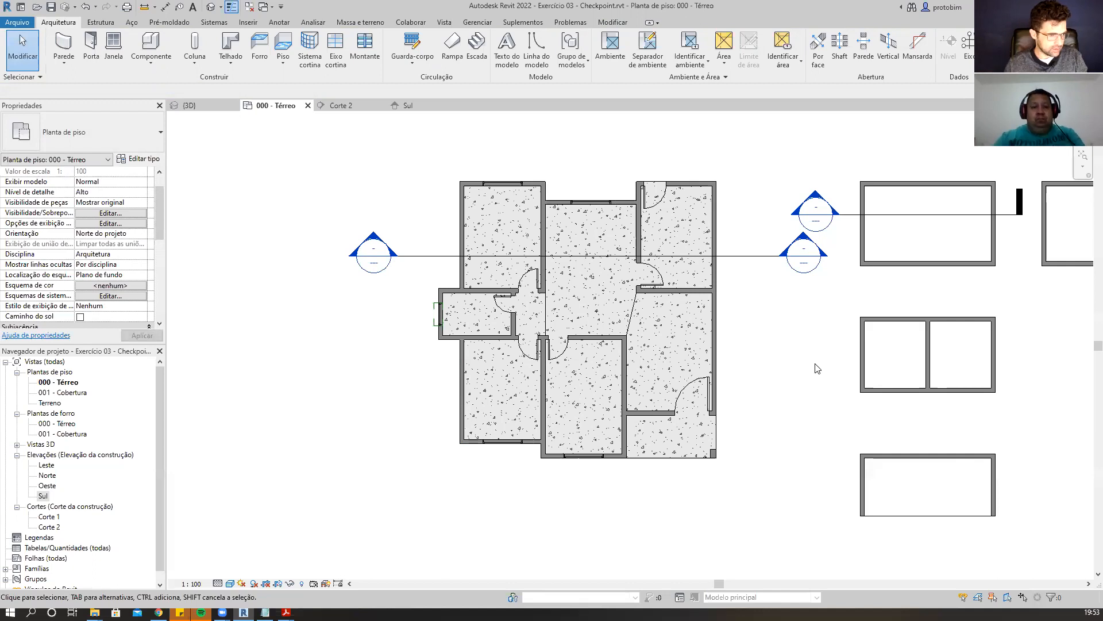
{"action": "scroll", "coordinate": [817, 367], "scroll_direction": "down", "scroll_amount": 3}
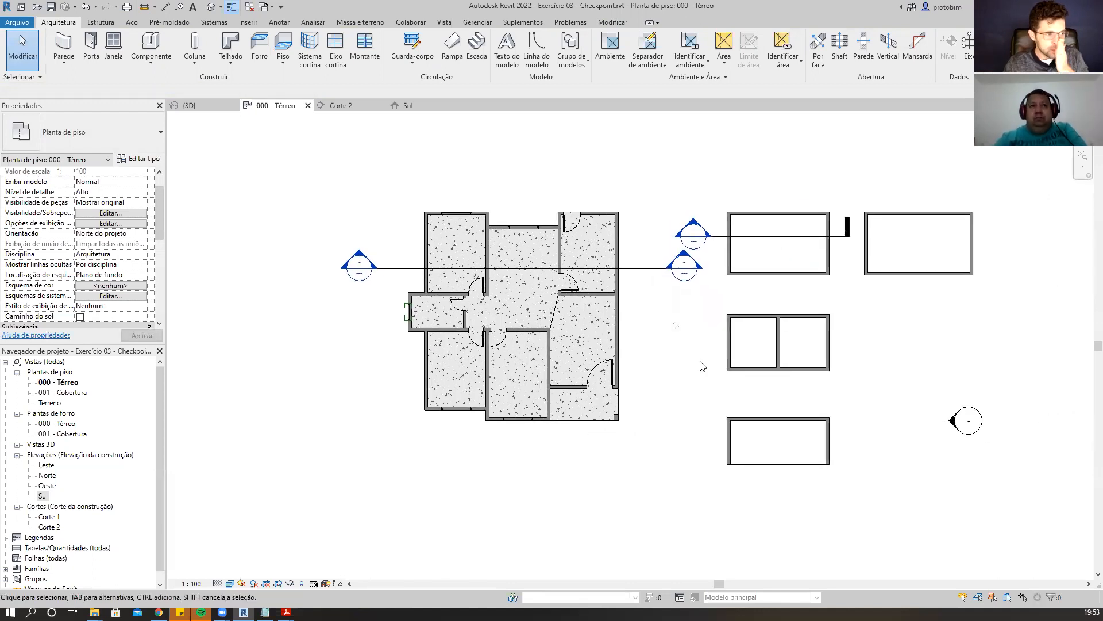
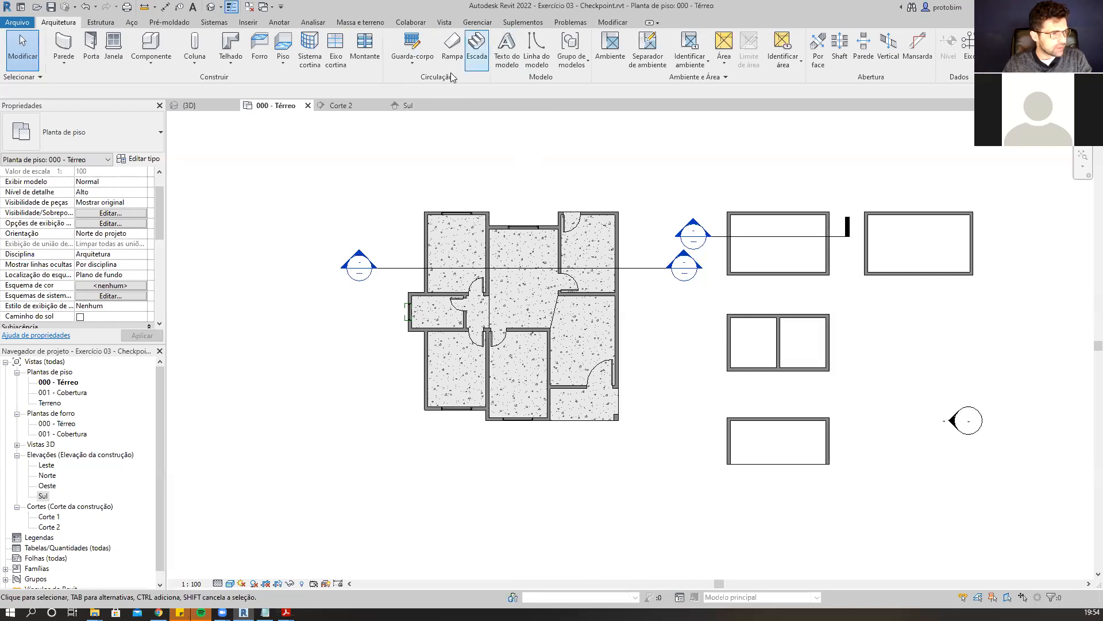
Create a new schedule/quantities table for the Ambientes (rooms) category.
{"action": "left_click", "coordinate": [450, 24]}
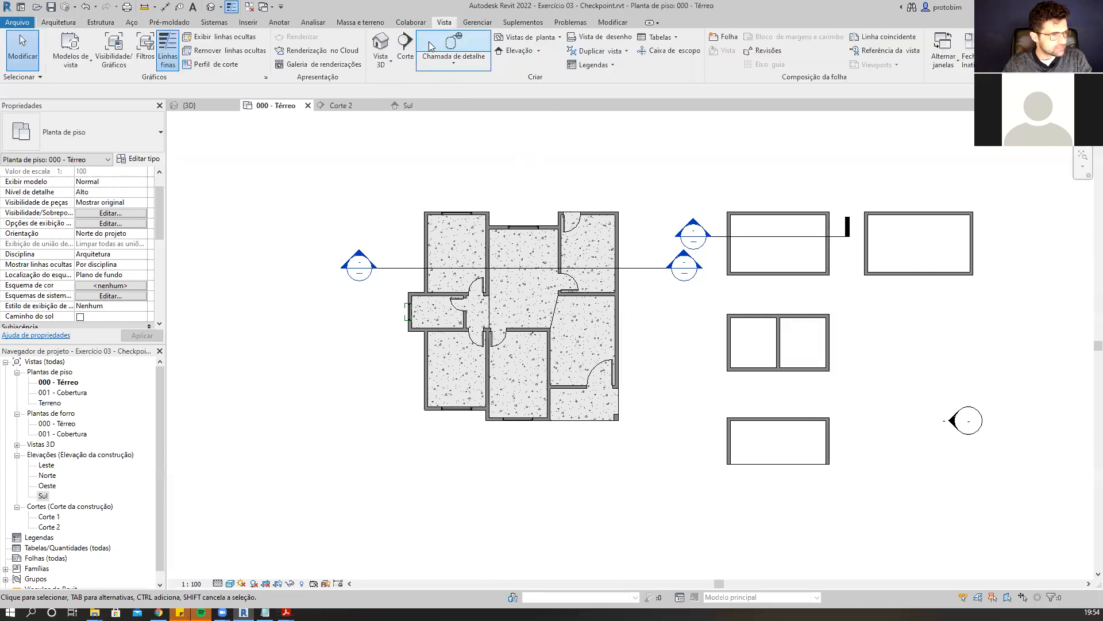
{"action": "left_click", "coordinate": [676, 38]}
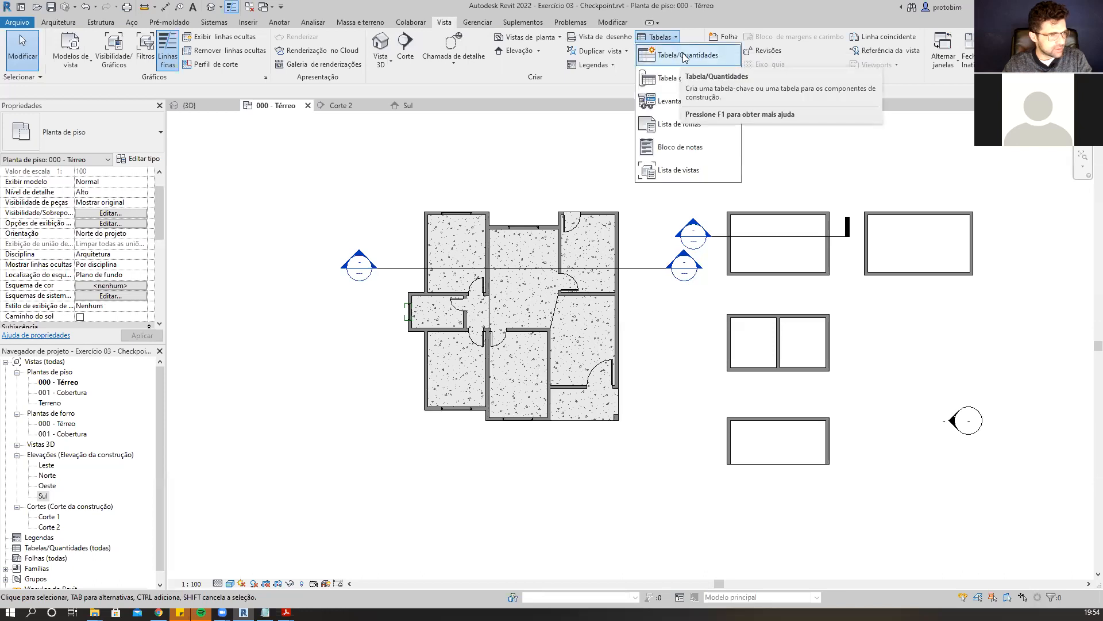
{"action": "left_click", "coordinate": [685, 56]}
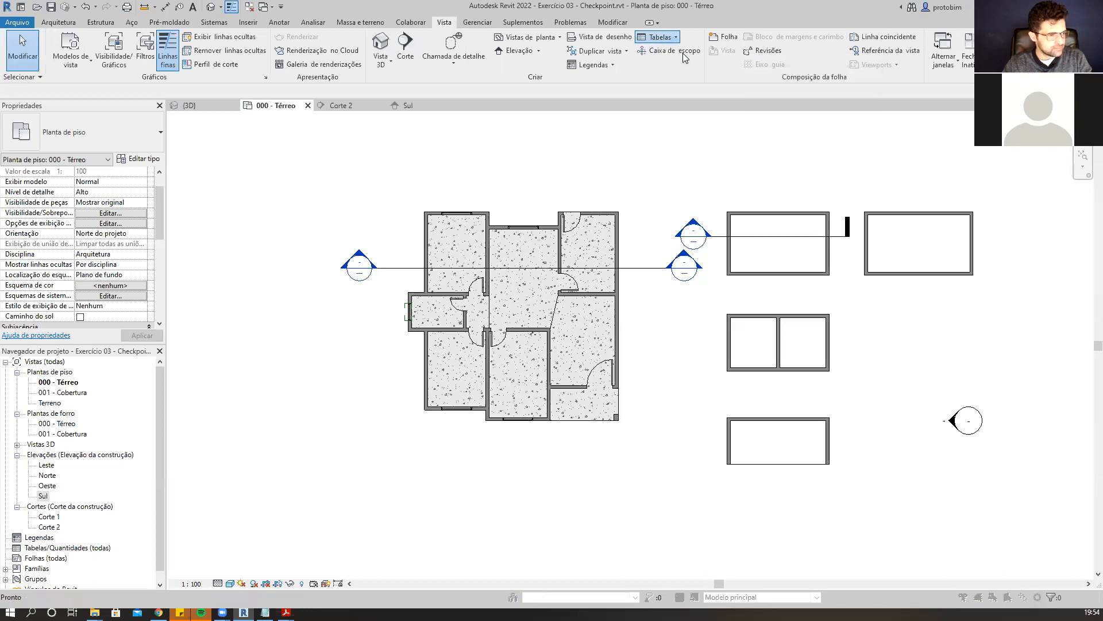
{"action": "left_click_drag", "start_coordinate": [690, 178], "coordinate": [620, 135]}
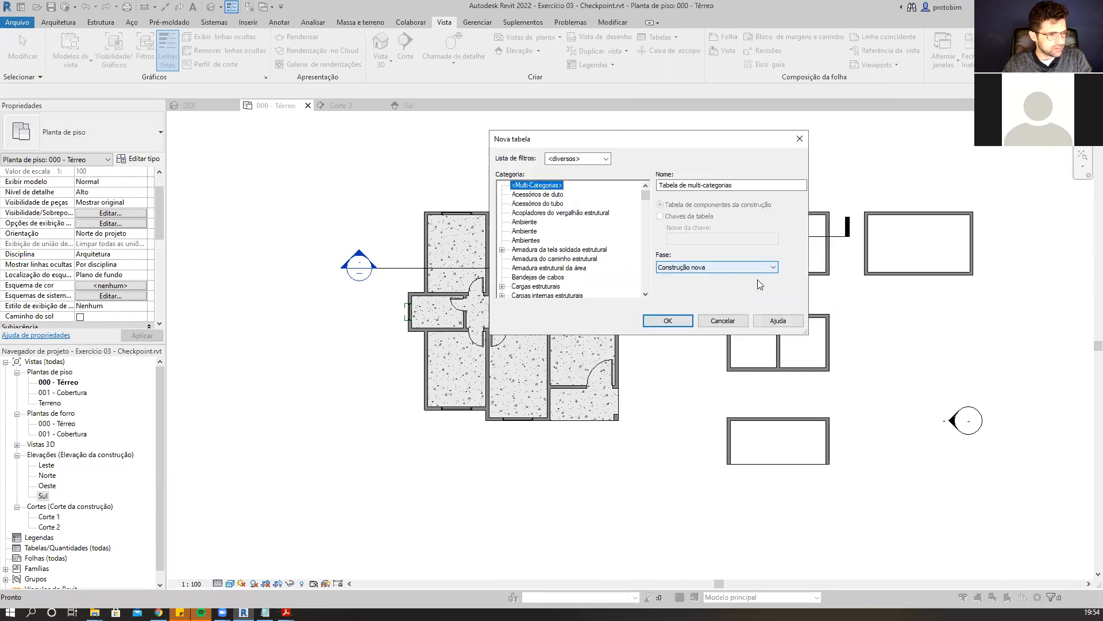
{"action": "left_click_drag", "start_coordinate": [808, 336], "coordinate": [859, 564]}
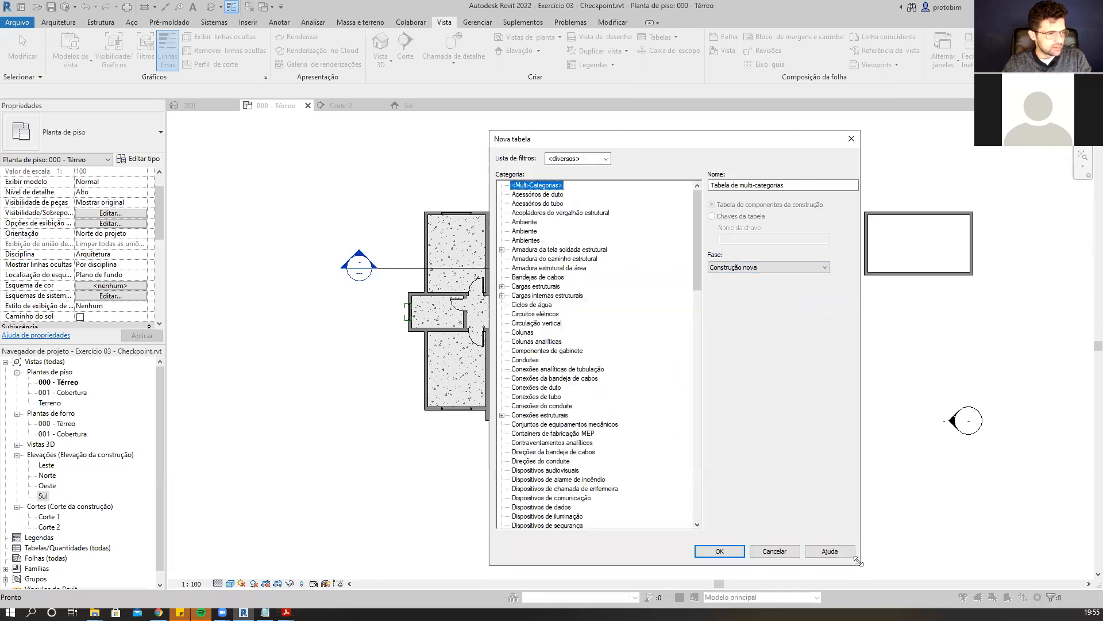
{"action": "mouse_move", "coordinate": [693, 216]}
{"action": "left_mouse_down"}
{"action": "mouse_move", "coordinate": [701, 496]}
{"action": "mouse_move", "coordinate": [700, 200]}
{"action": "left_mouse_up"}
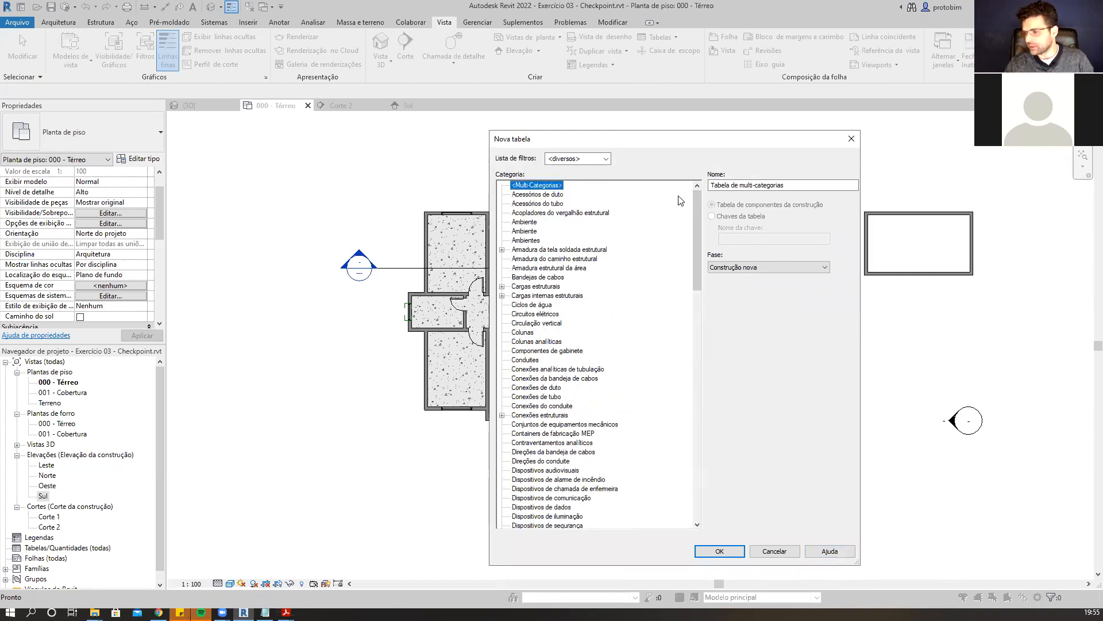
{"action": "mouse_move", "coordinate": [695, 220]}
{"action": "left_mouse_down"}
{"action": "mouse_move", "coordinate": [677, 422]}
{"action": "mouse_move", "coordinate": [689, 206]}
{"action": "left_mouse_up"}
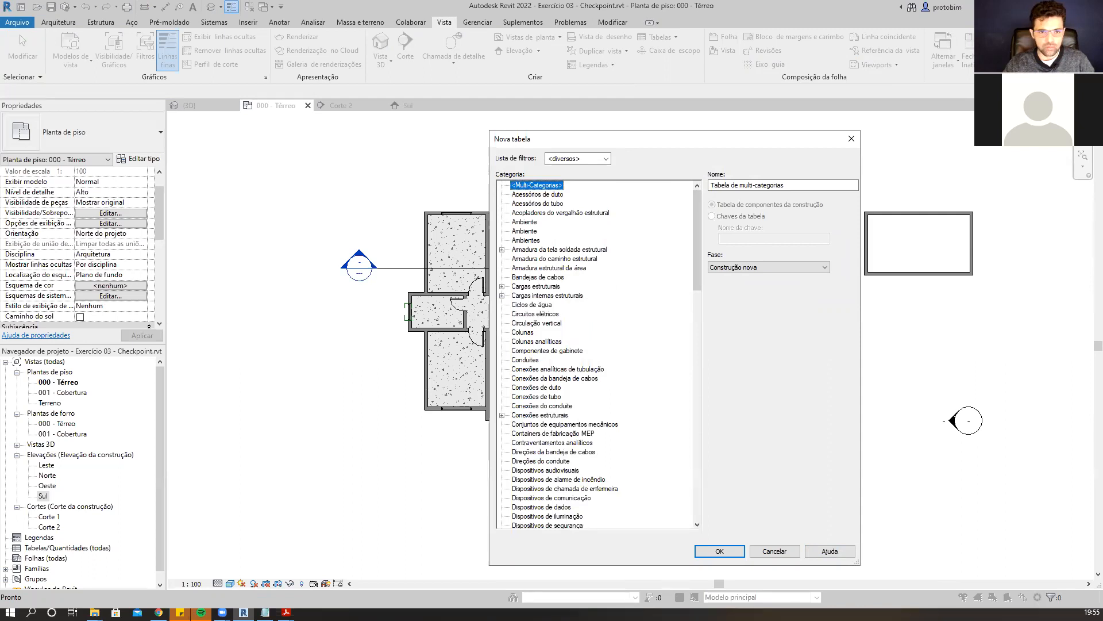
{"action": "left_click_drag", "start_coordinate": [502, 223], "coordinate": [543, 226]}
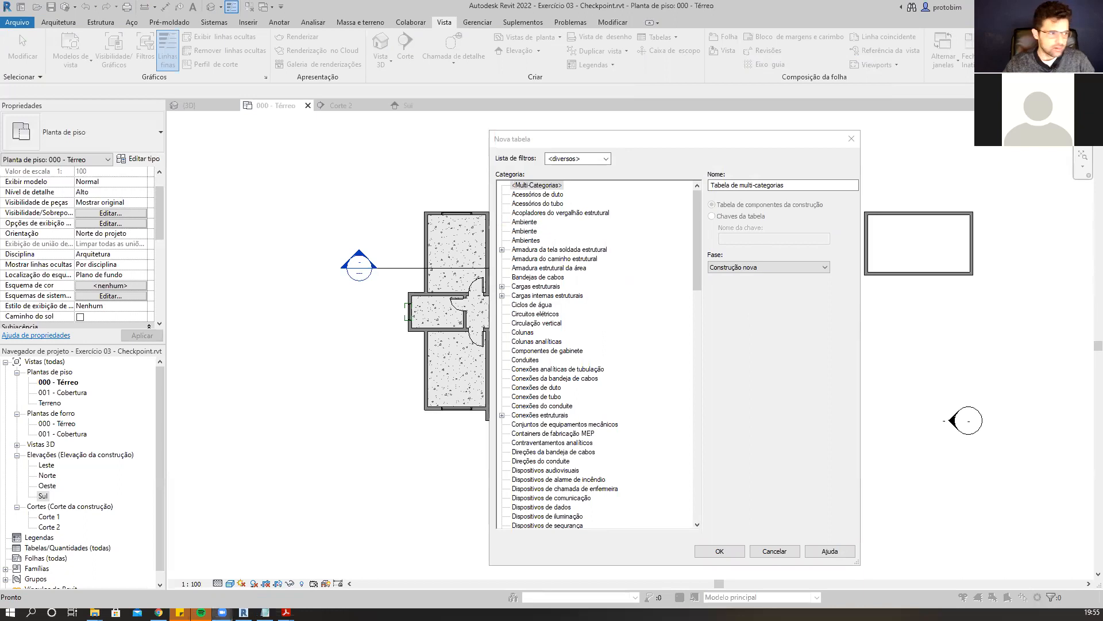
{"action": "mouse_move", "coordinate": [510, 222]}
{"action": "left_mouse_down"}
{"action": "mouse_move", "coordinate": [549, 223]}
{"action": "mouse_move", "coordinate": [557, 242]}
{"action": "left_mouse_up"}
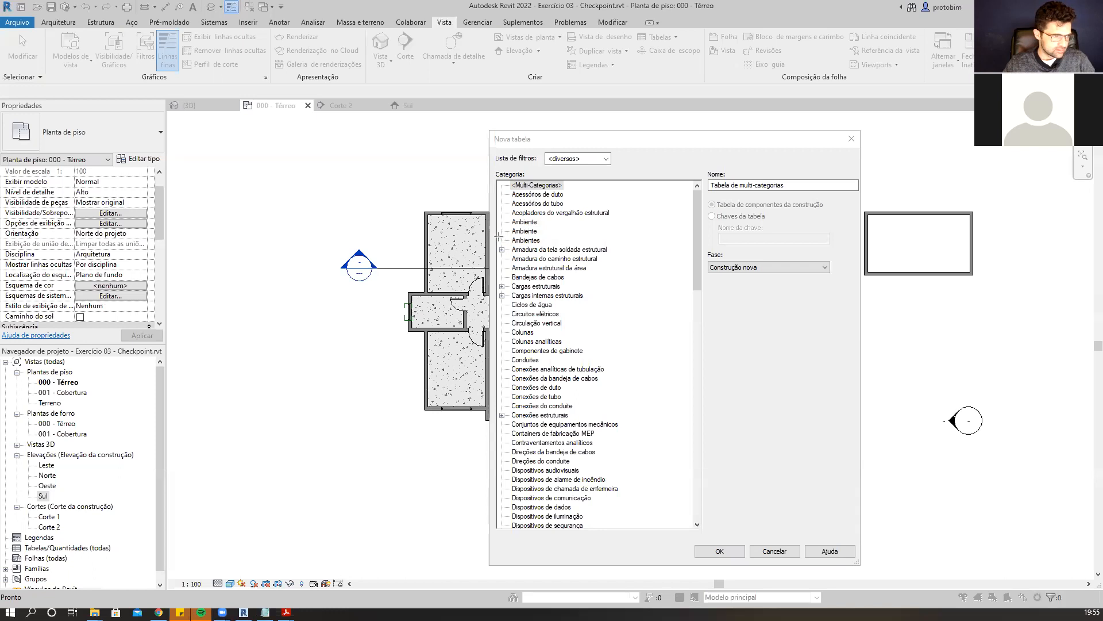
{"action": "left_click_drag", "start_coordinate": [498, 235], "coordinate": [544, 245]}
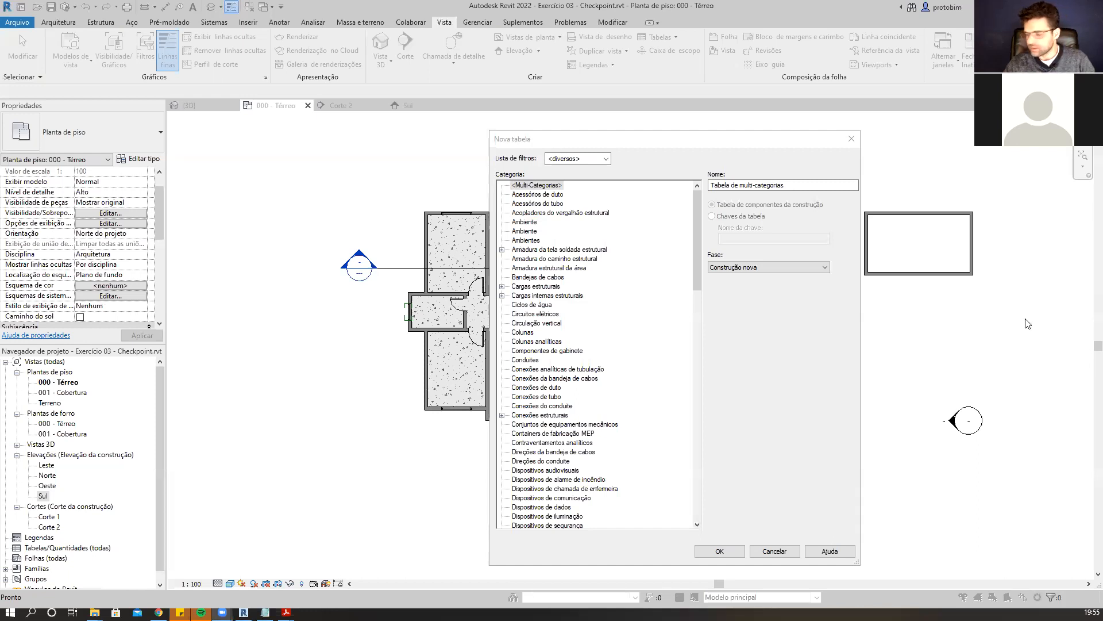
{"action": "left_click", "coordinate": [538, 241]}
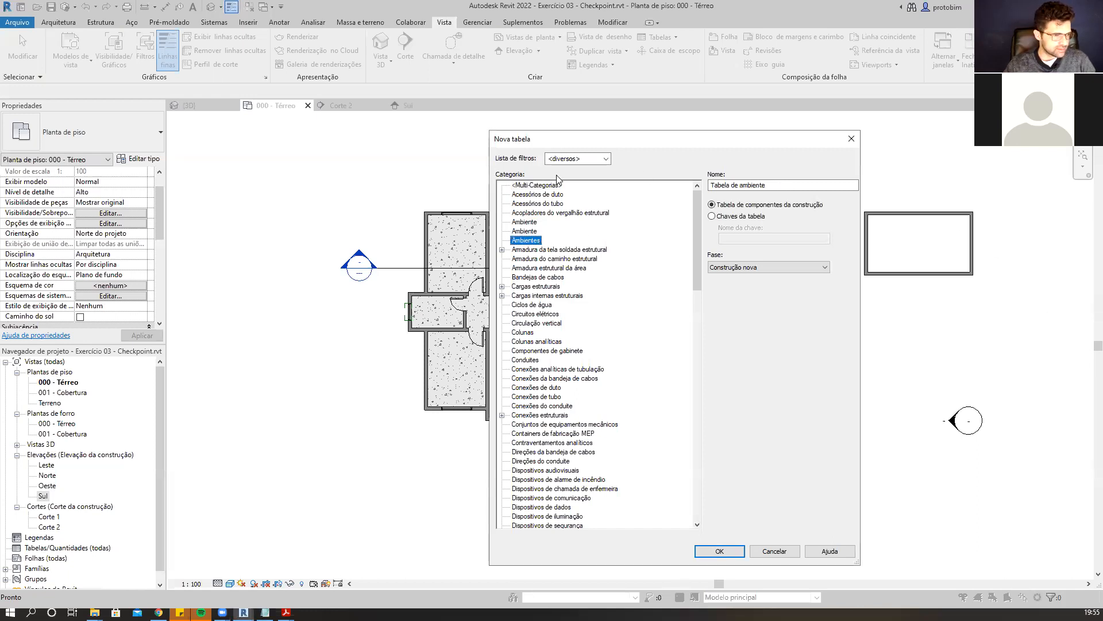
{"action": "left_click", "coordinate": [720, 552]}
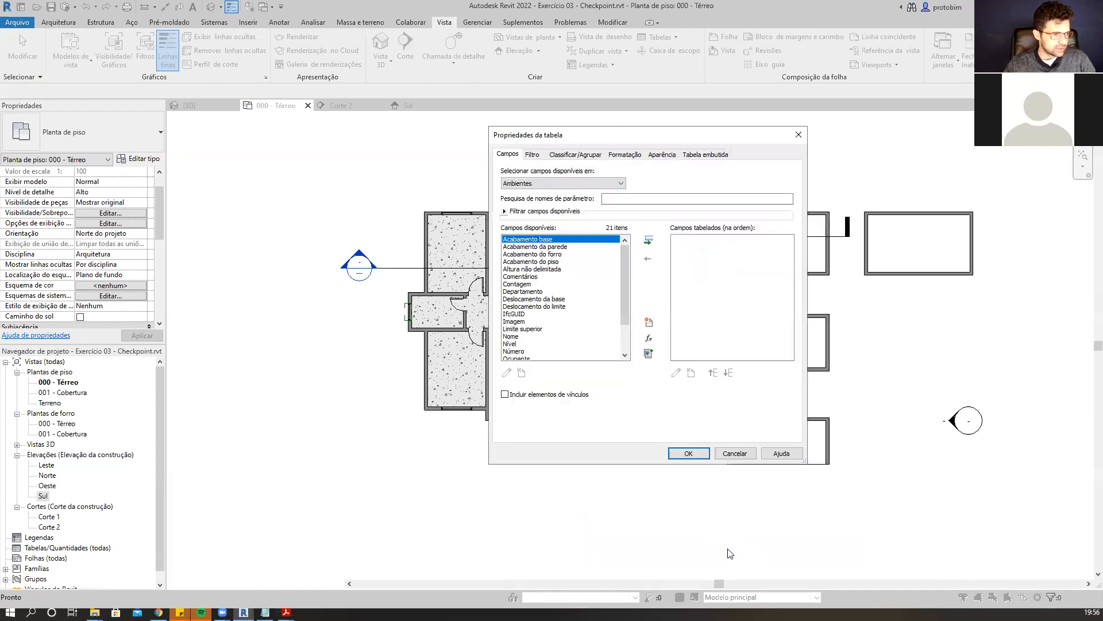
Add the Nome, Perímetro, Área and Volume fields to the room schedule in that order and finish it.
{"action": "left_click_drag", "start_coordinate": [649, 142], "coordinate": [621, 130]}
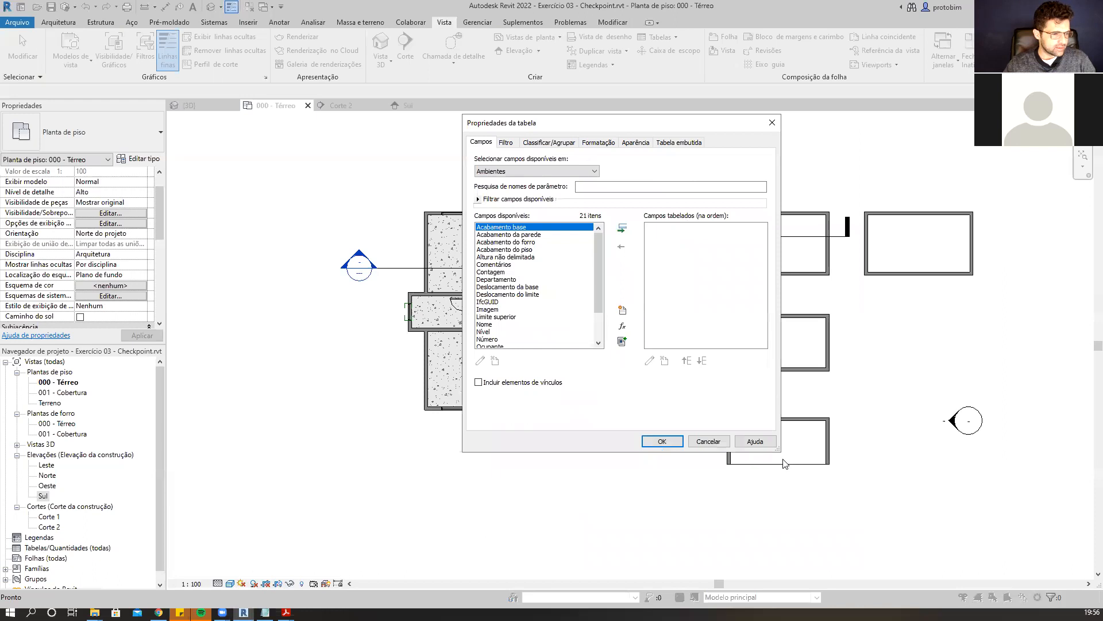
{"action": "left_click_drag", "start_coordinate": [778, 454], "coordinate": [810, 586]}
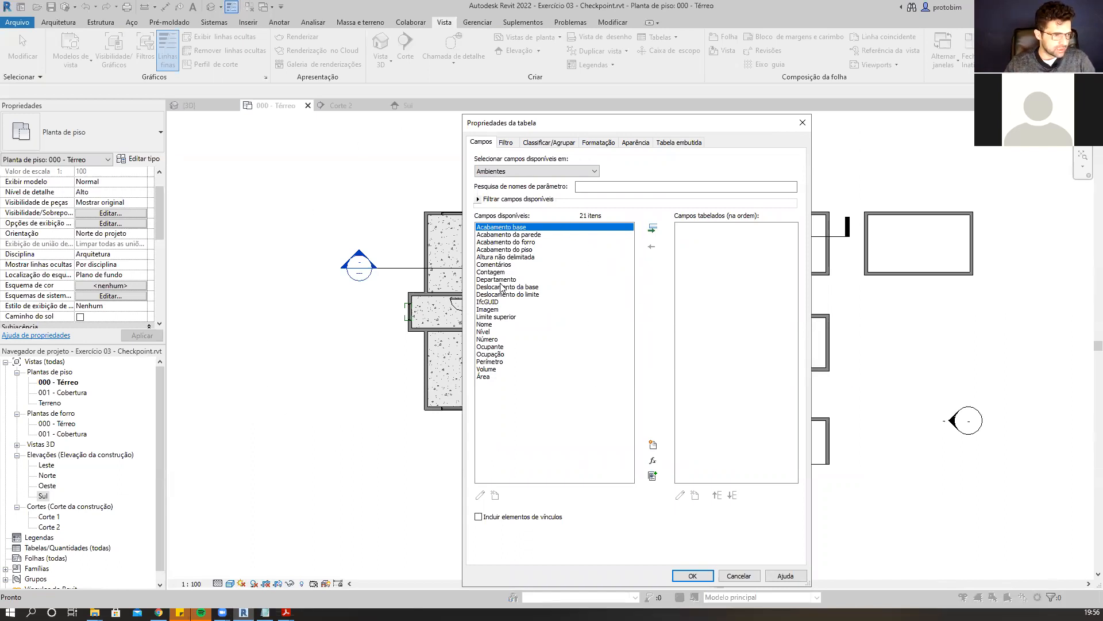
{"action": "left_click", "coordinate": [492, 325]}
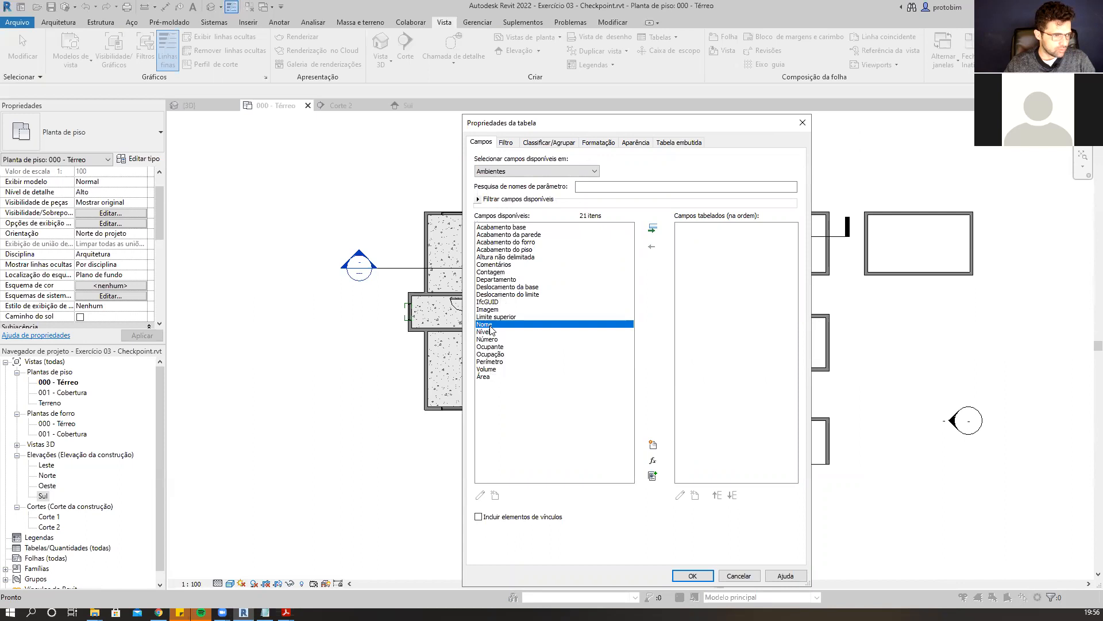
{"action": "left_click", "coordinate": [653, 230]}
{"action": "left_click", "coordinate": [486, 369]}
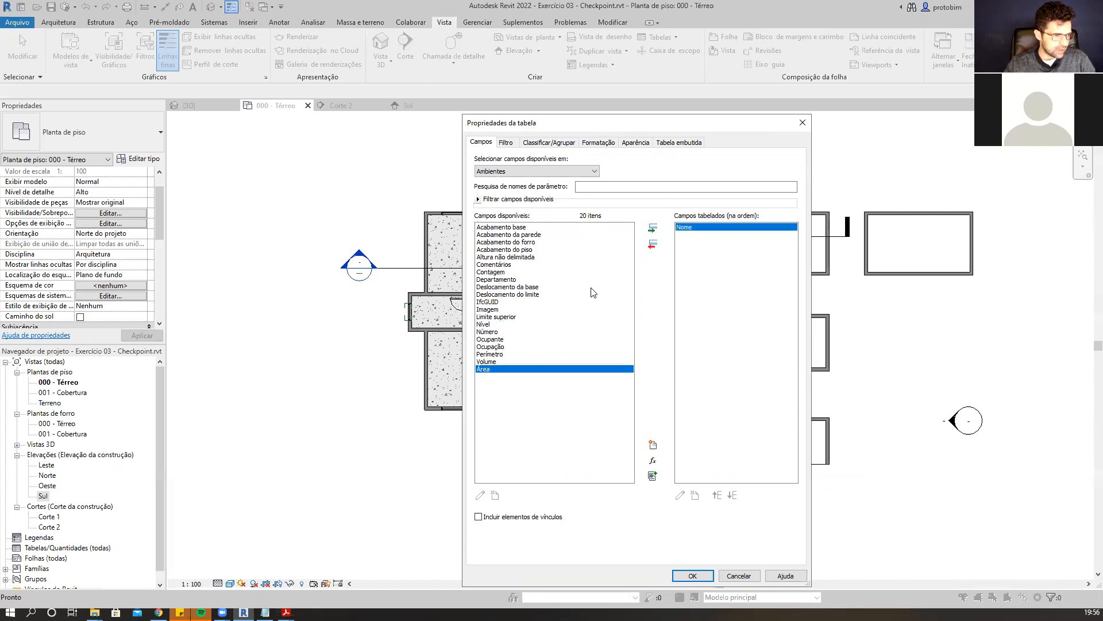
{"action": "left_click", "coordinate": [654, 230]}
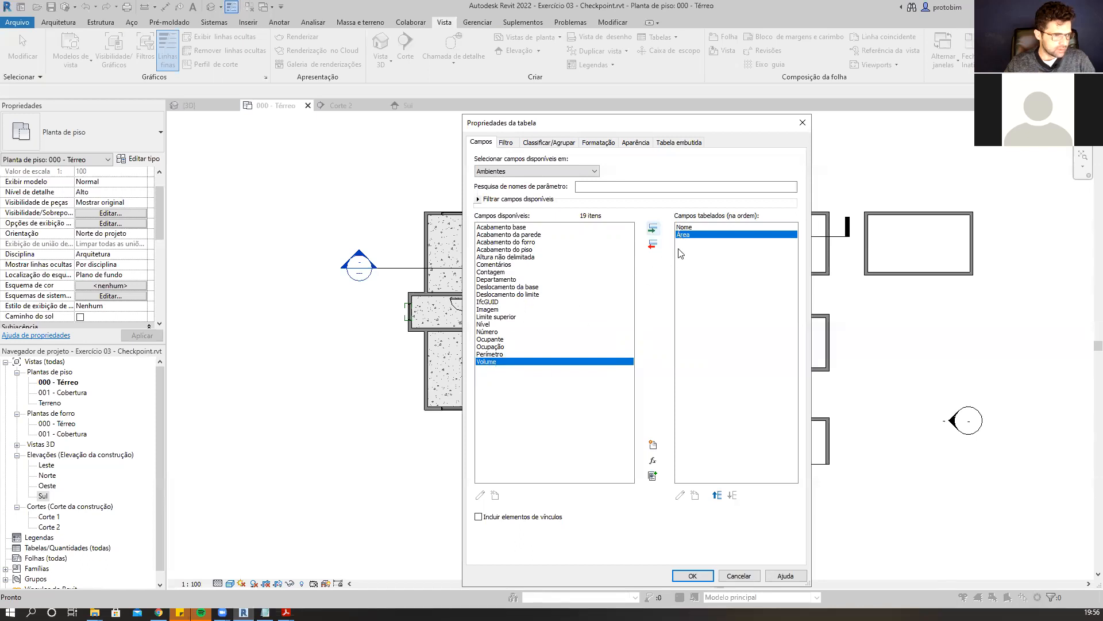
{"action": "left_click", "coordinate": [497, 354]}
{"action": "left_click", "coordinate": [654, 230]}
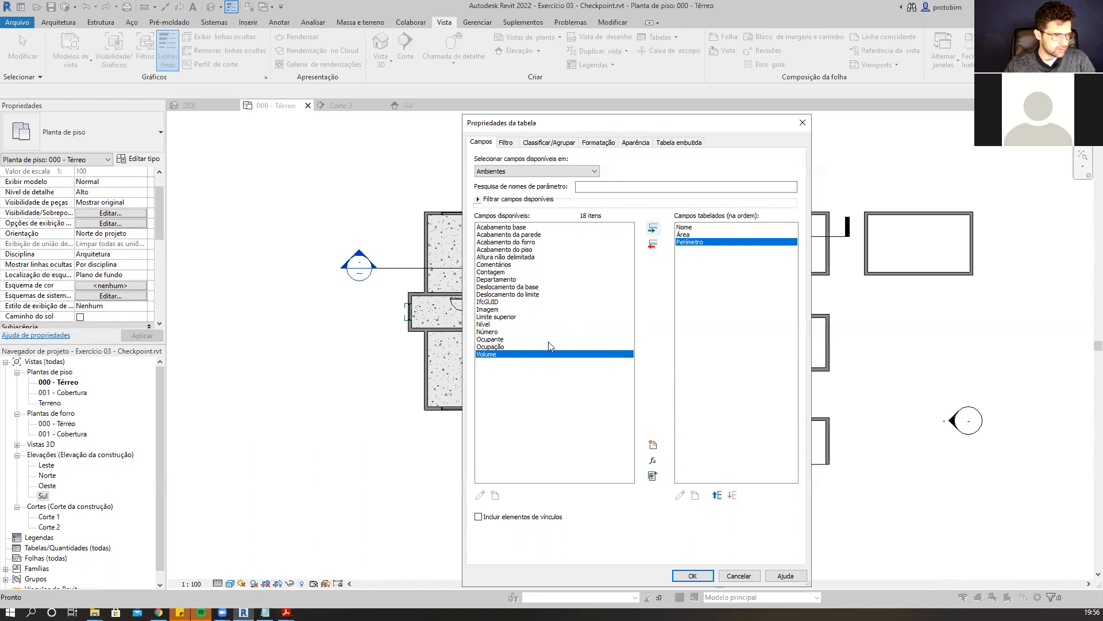
{"action": "left_click", "coordinate": [653, 229]}
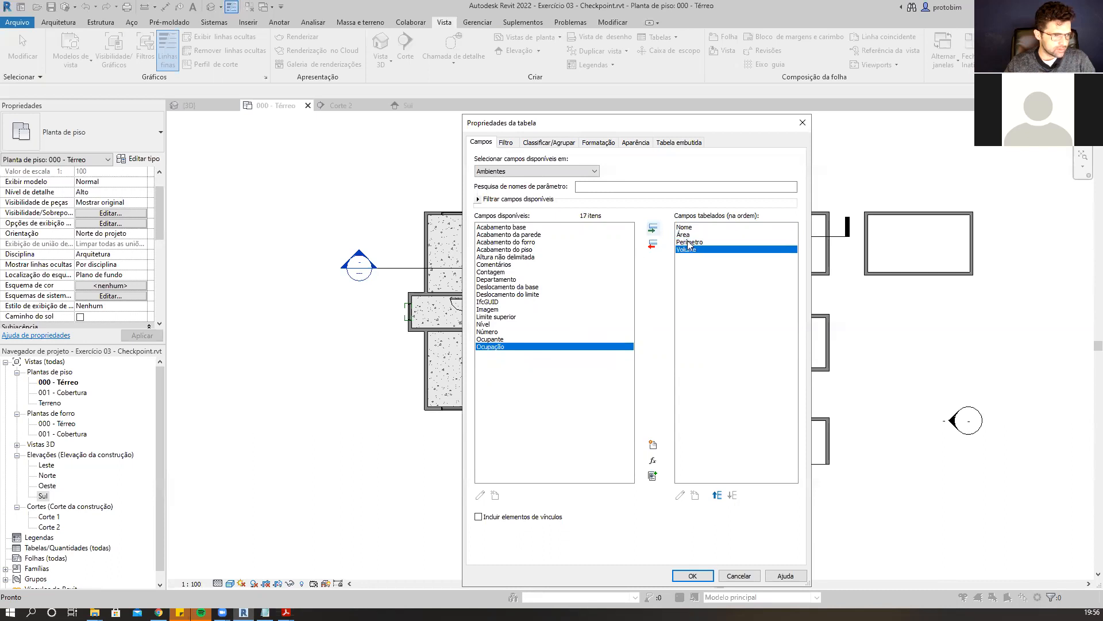
{"action": "left_click", "coordinate": [717, 495]}
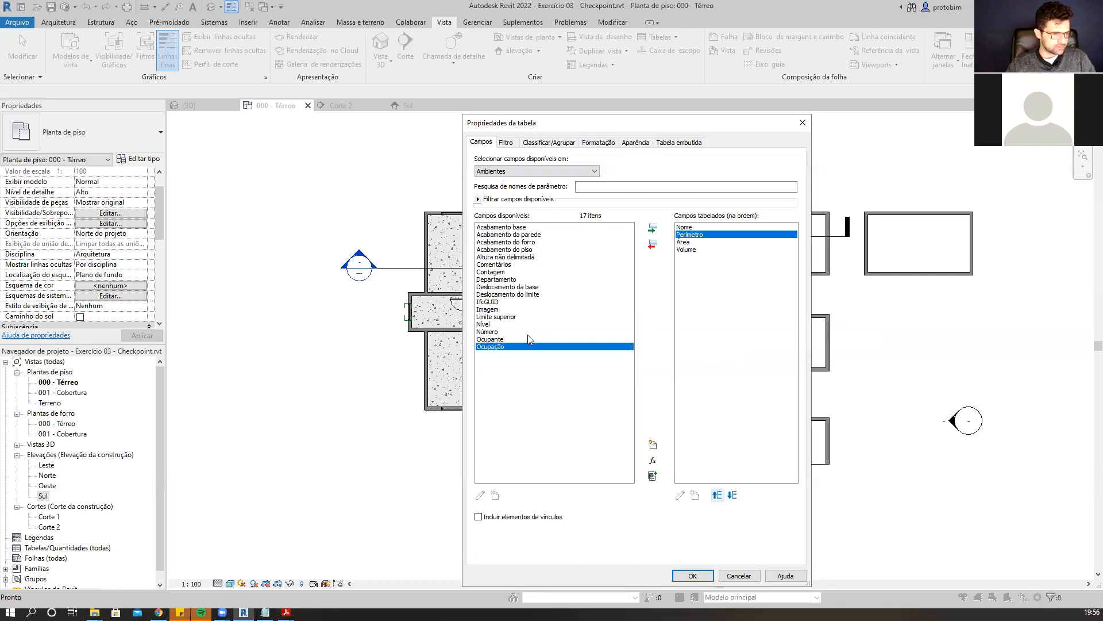
{"action": "left_click", "coordinate": [691, 575]}
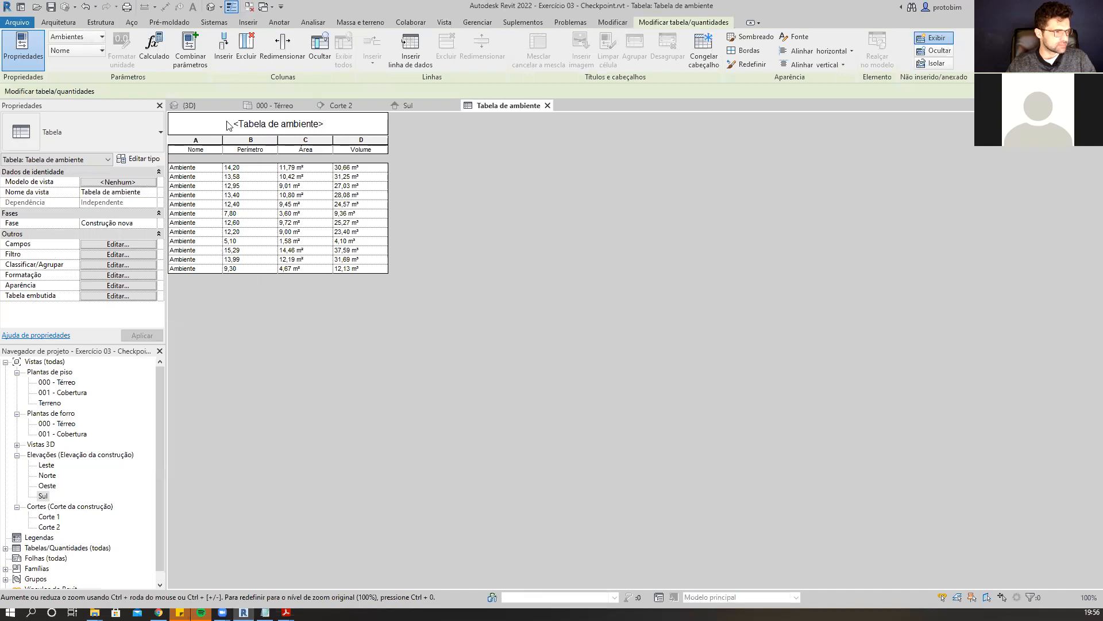
Close the 3D, Corte 2 and Sul views and tile the 000 - Térreo plan beside the room schedule.
{"action": "left_click", "coordinate": [234, 105]}
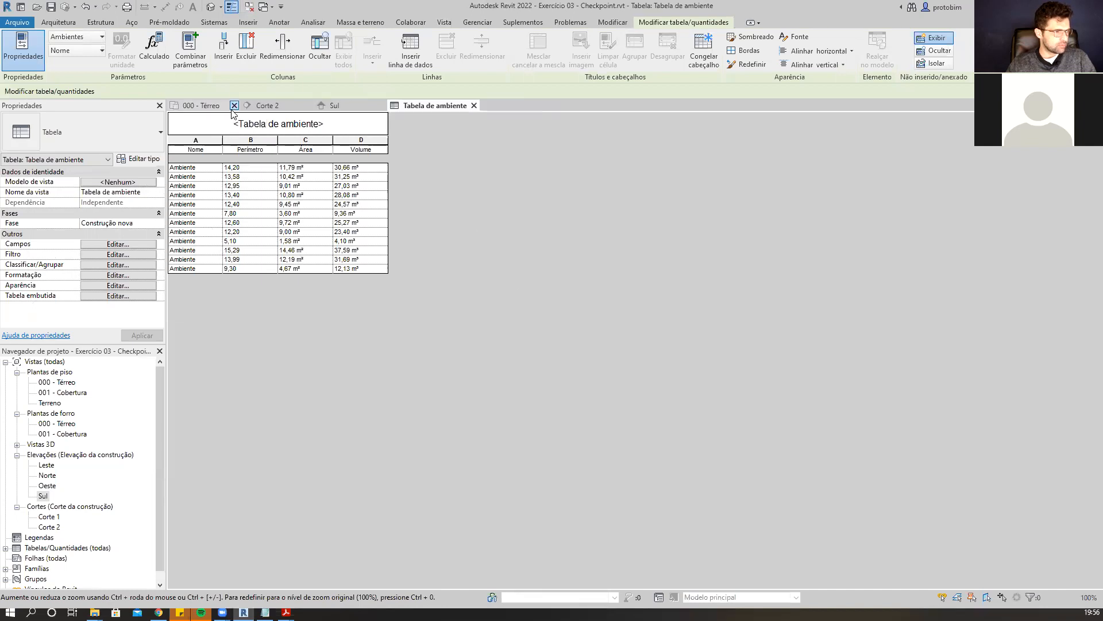
{"action": "left_click", "coordinate": [308, 106]}
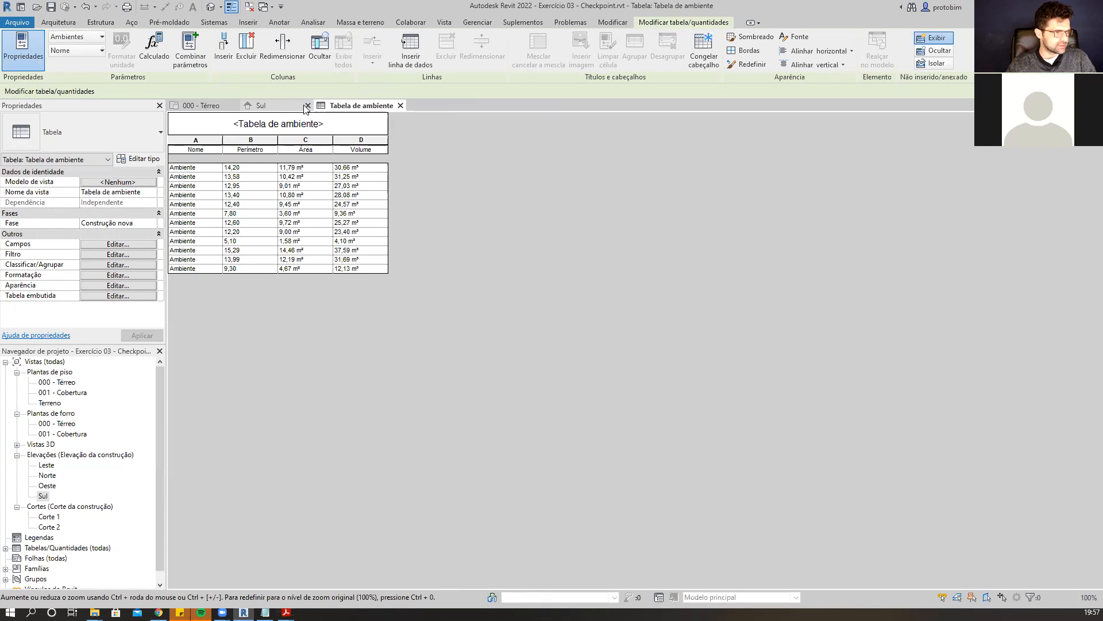
{"action": "left_click", "coordinate": [308, 106]}
{"action": "left_click", "coordinate": [201, 106]}
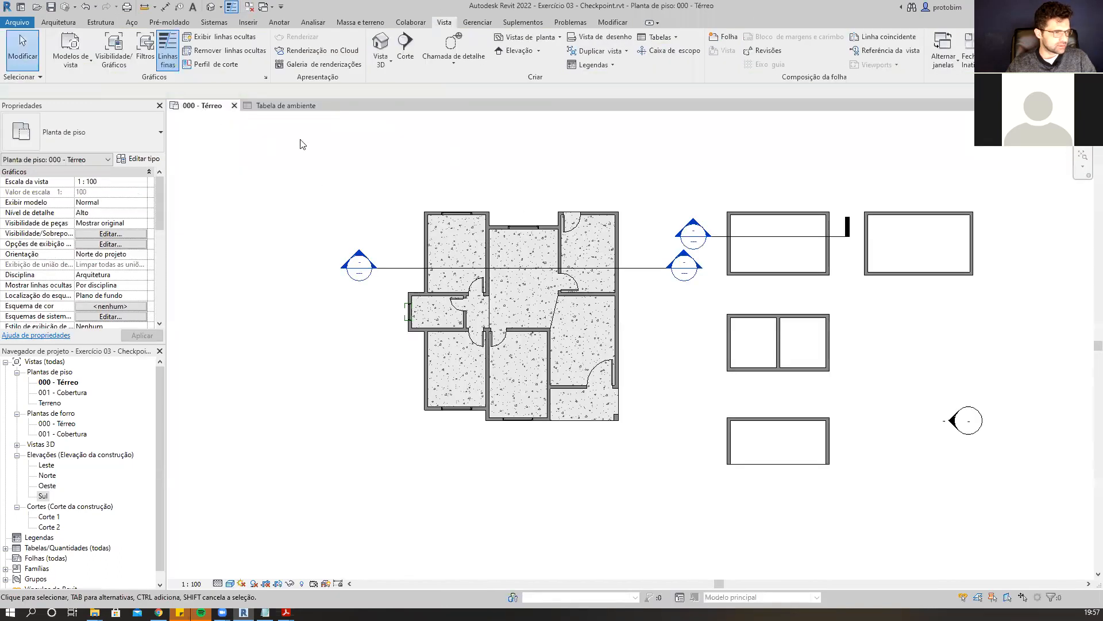
{"action": "key", "text": "w"}
{"action": "key", "text": "t"}
{"action": "key", "text": "z"}
{"action": "key", "text": "a"}
{"action": "scroll", "coordinate": [556, 380], "scroll_direction": "up", "scroll_amount": 2}
{"action": "middle_click_drag", "start_coordinate": [587, 362], "coordinate": [475, 345]}
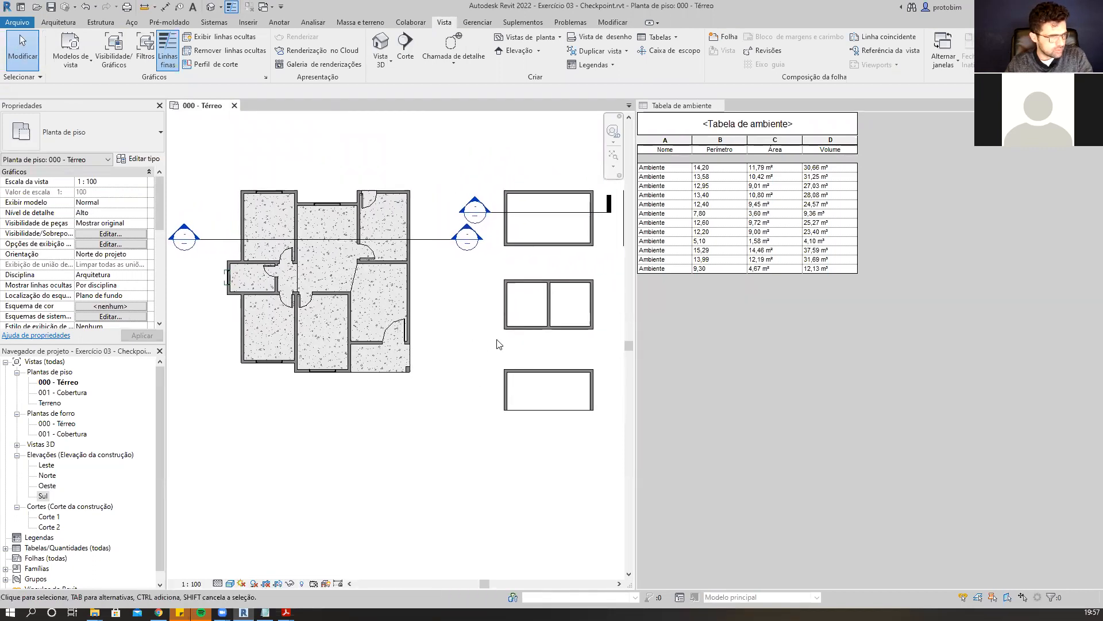
Step through the schedule rows to highlight each corresponding room in the floor plan.
{"action": "left_click", "coordinate": [678, 170]}
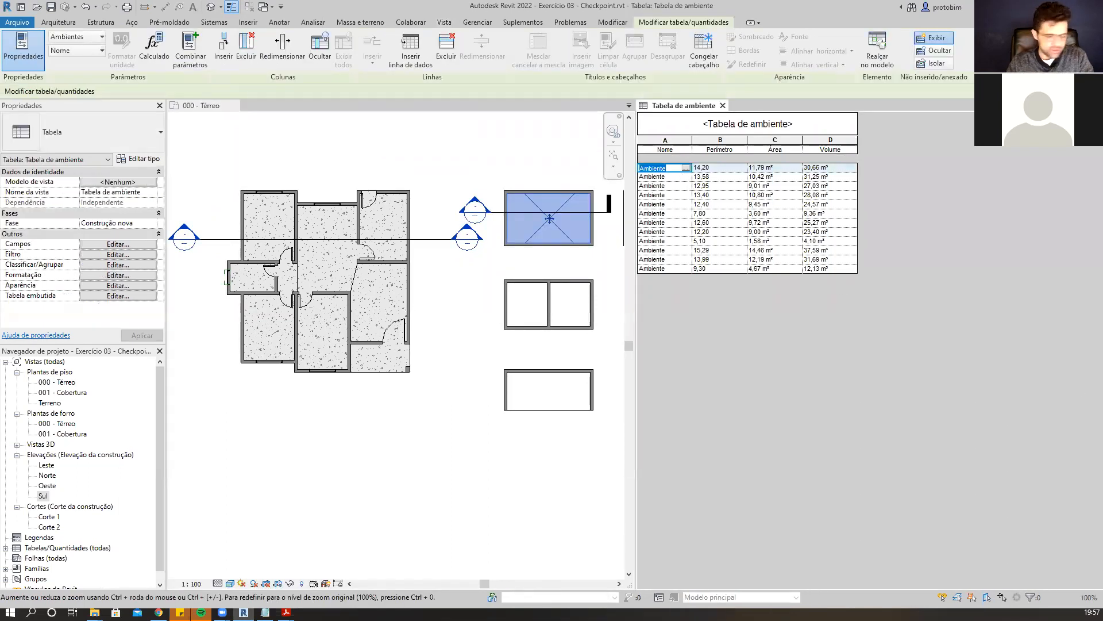
{"action": "left_click", "coordinate": [672, 177]}
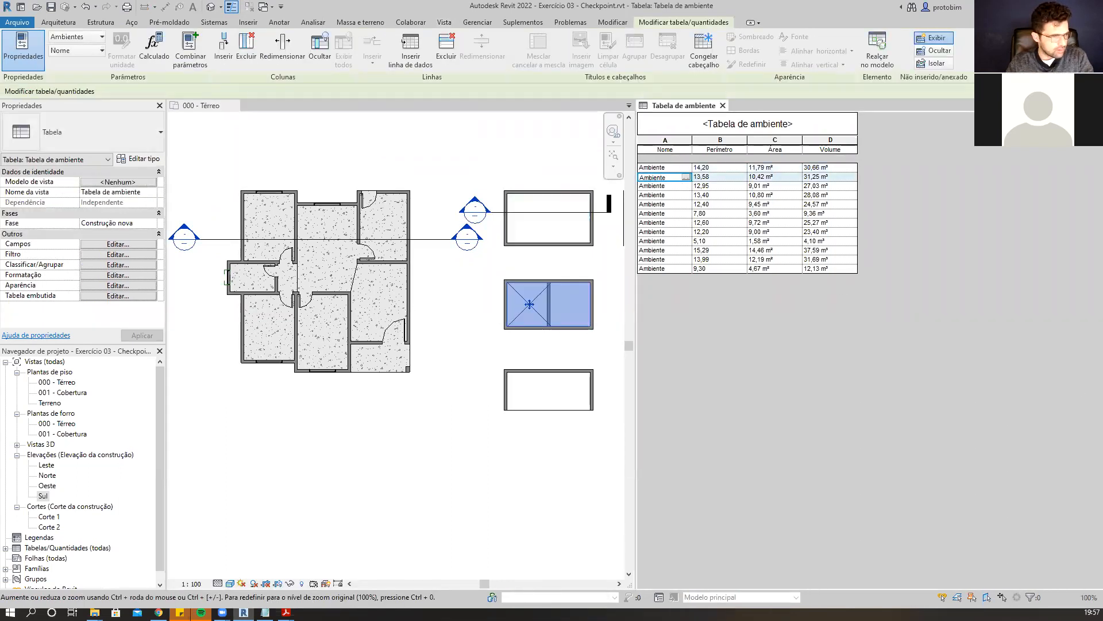
{"action": "key", "text": "Down"}
{"action": "key", "text": "Down"}
{"action": "key", "text": "Down"}
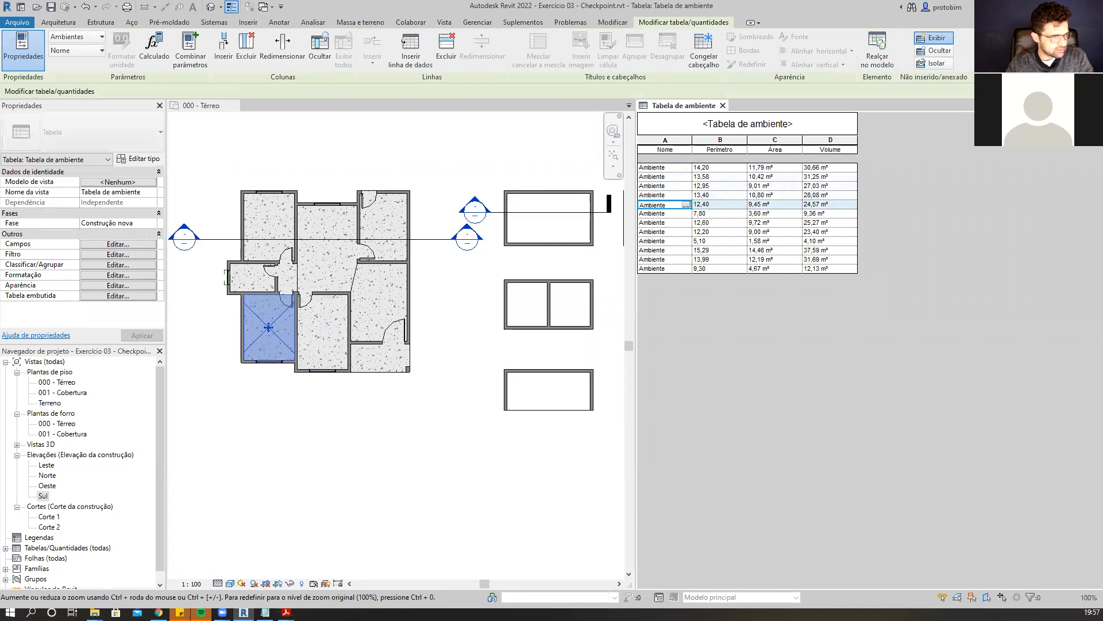
{"action": "key", "text": "Down"}
{"action": "key", "text": "Down"}
{"action": "key", "text": "Down"}
{"action": "key", "text": "Down"}
{"action": "key", "text": "Down"}
{"action": "key", "text": "Down"}
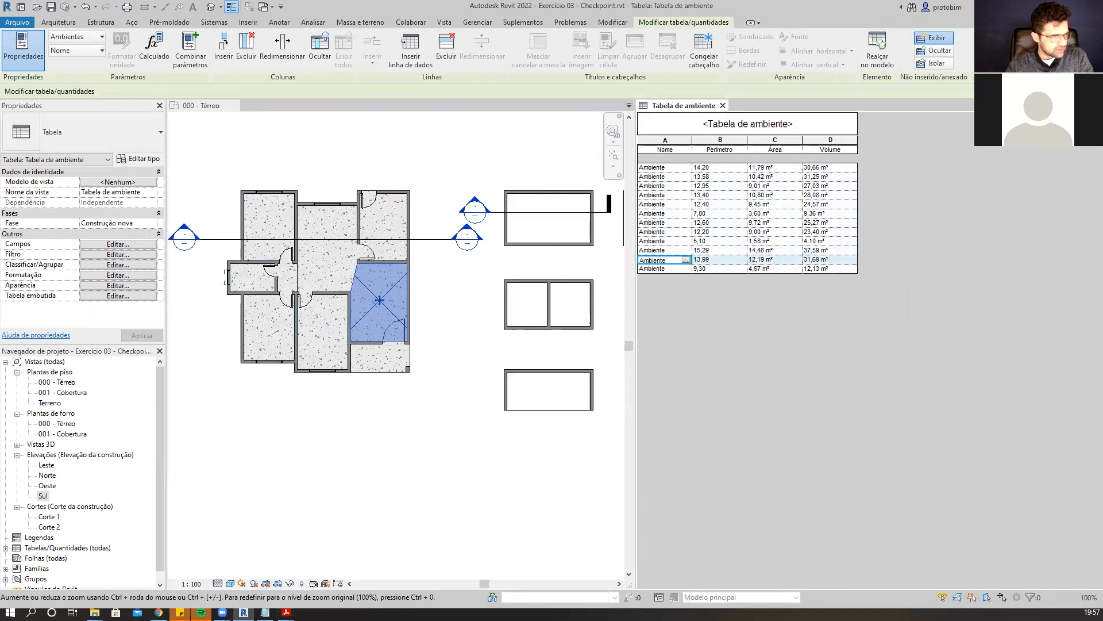
{"action": "key", "text": "Down"}
{"action": "key", "text": "Up"}
{"action": "key", "text": "Up"}
{"action": "key", "text": "Up"}
{"action": "key", "text": "Up"}
{"action": "key", "text": "Up"}
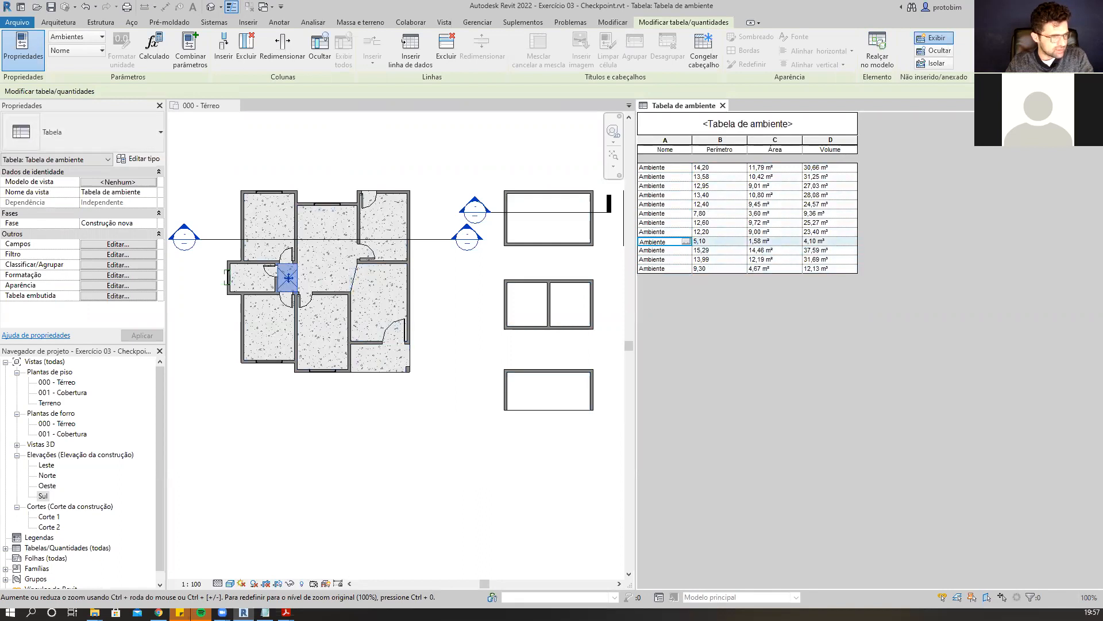
{"action": "key", "text": "Up"}
{"action": "key", "text": "Up"}
{"action": "key", "text": "Up"}
{"action": "key", "text": "Up"}
{"action": "key", "text": "Up"}
{"action": "key", "text": "Up"}
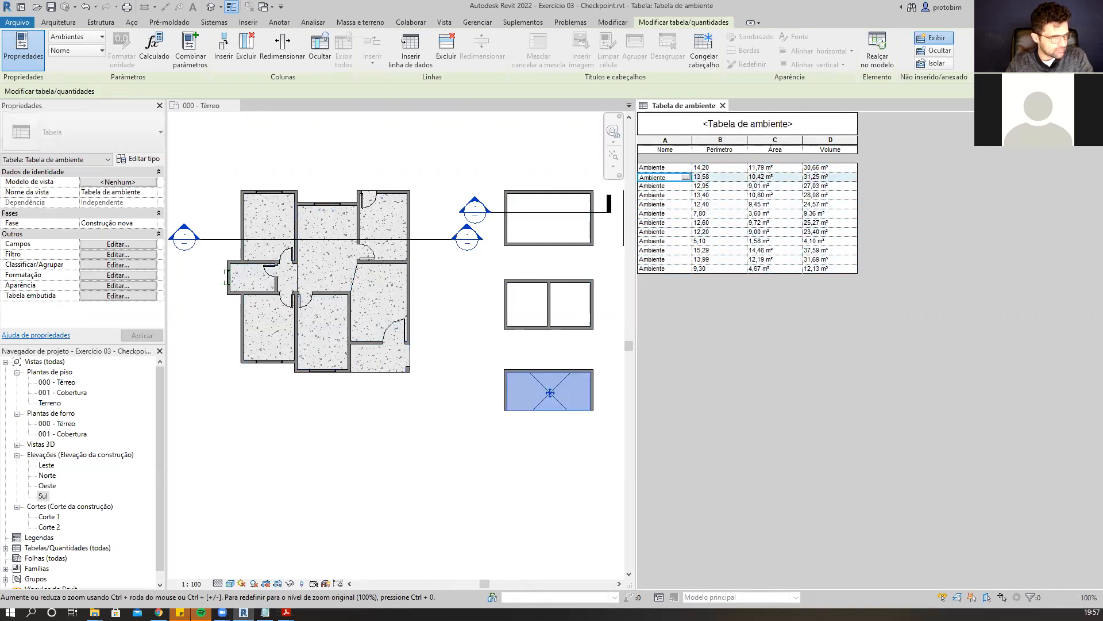
{"action": "key", "text": "Down"}
{"action": "key", "text": "Up"}
{"action": "key", "text": "Down"}
{"action": "key", "text": "Down"}
{"action": "key", "text": "Down"}
{"action": "key", "text": "Down"}
{"action": "key", "text": "Down"}
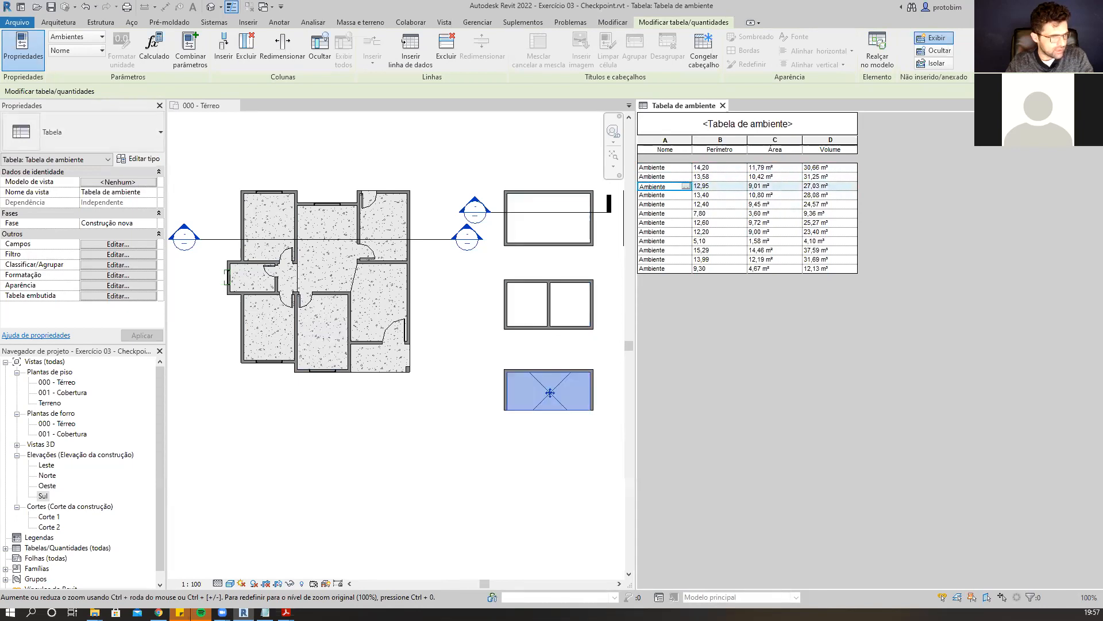
{"action": "key", "text": "Down"}
{"action": "key", "text": "Down"}
{"action": "key", "text": "Down"}
{"action": "key", "text": "Down"}
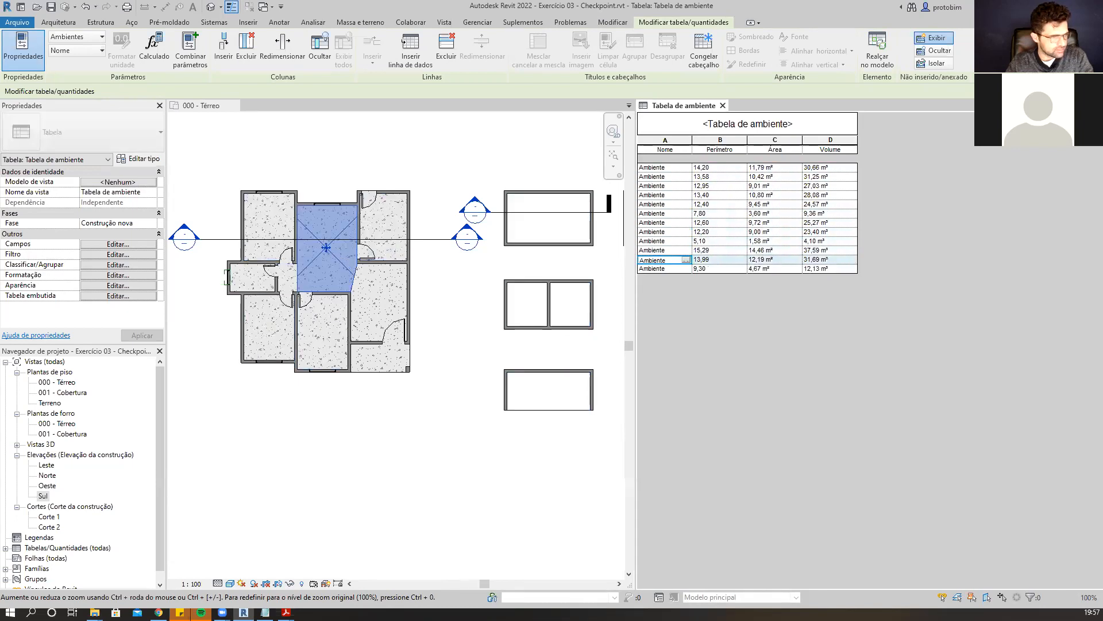
{"action": "key", "text": "Up"}
{"action": "key", "text": "Up"}
{"action": "key", "text": "Up"}
{"action": "key", "text": "Up"}
{"action": "key", "text": "Up"}
{"action": "key", "text": "Up"}
{"action": "key", "text": "Up"}
{"action": "key", "text": "Up"}
{"action": "key", "text": "Up"}
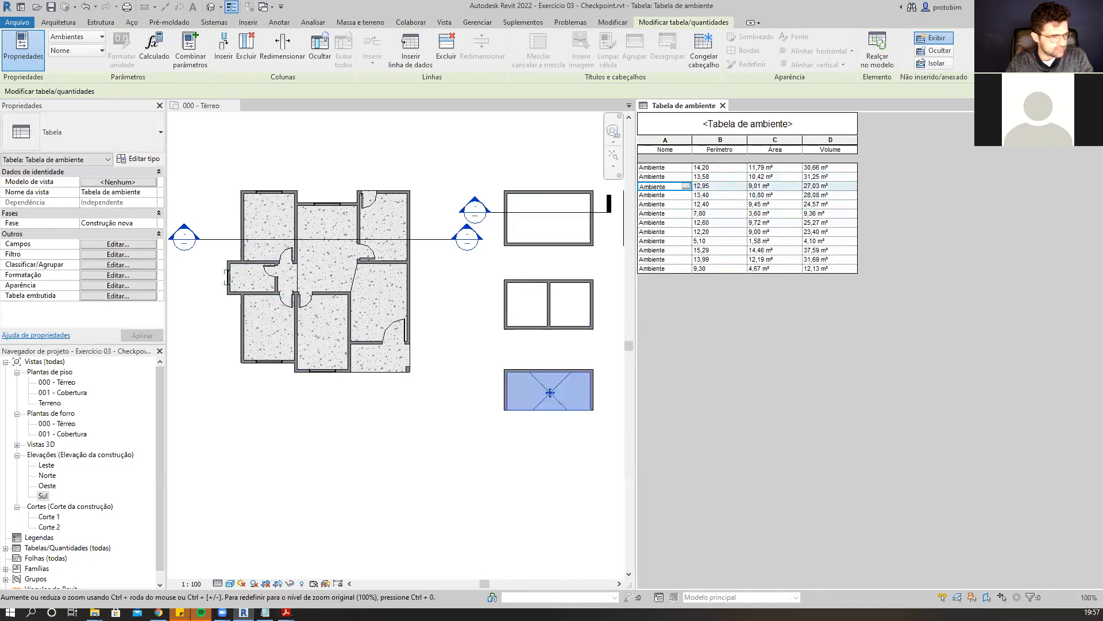
Select rooms in the floor plan to locate their rows in the schedule.
{"action": "left_click", "coordinate": [550, 218]}
{"action": "left_click", "coordinate": [550, 392]}
{"action": "left_click", "coordinate": [323, 332]}
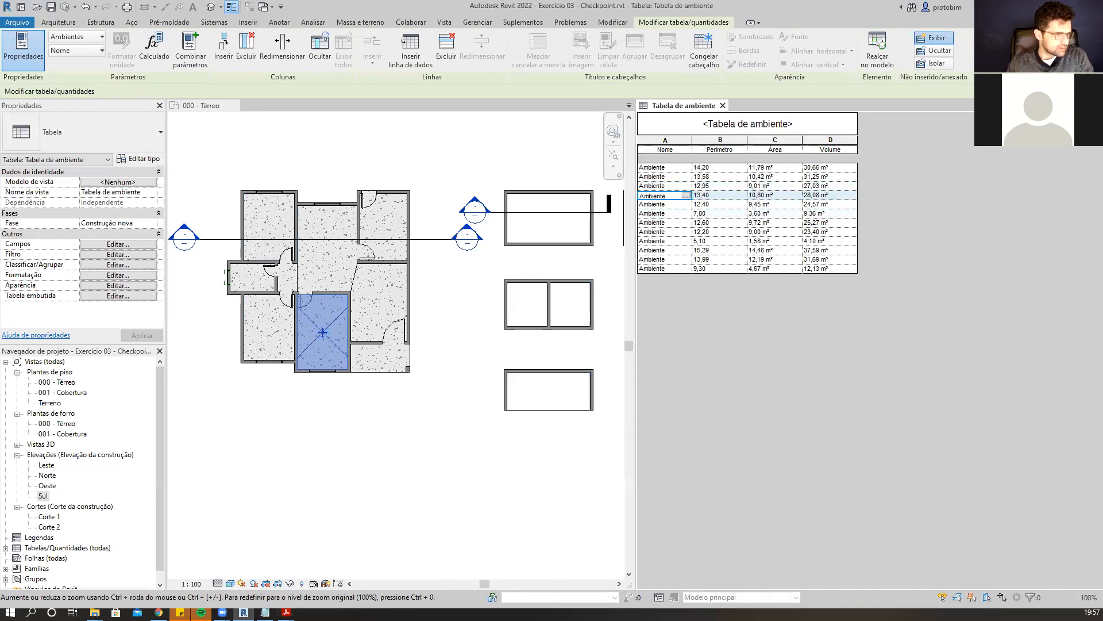
Step through the schedule rows to highlight each corresponding room in the floor plan.
{"action": "left_click", "coordinate": [550, 392]}
{"action": "key", "text": "Down"}
{"action": "key", "text": "Down"}
{"action": "key", "text": "Down"}
{"action": "key", "text": "Down"}
{"action": "key", "text": "Down"}
{"action": "key", "text": "Down"}
{"action": "key", "text": "Down"}
{"action": "key", "text": "Up"}
{"action": "key", "text": "Up"}
{"action": "key", "text": "Up"}
{"action": "key", "text": "Up"}
{"action": "key", "text": "Up"}
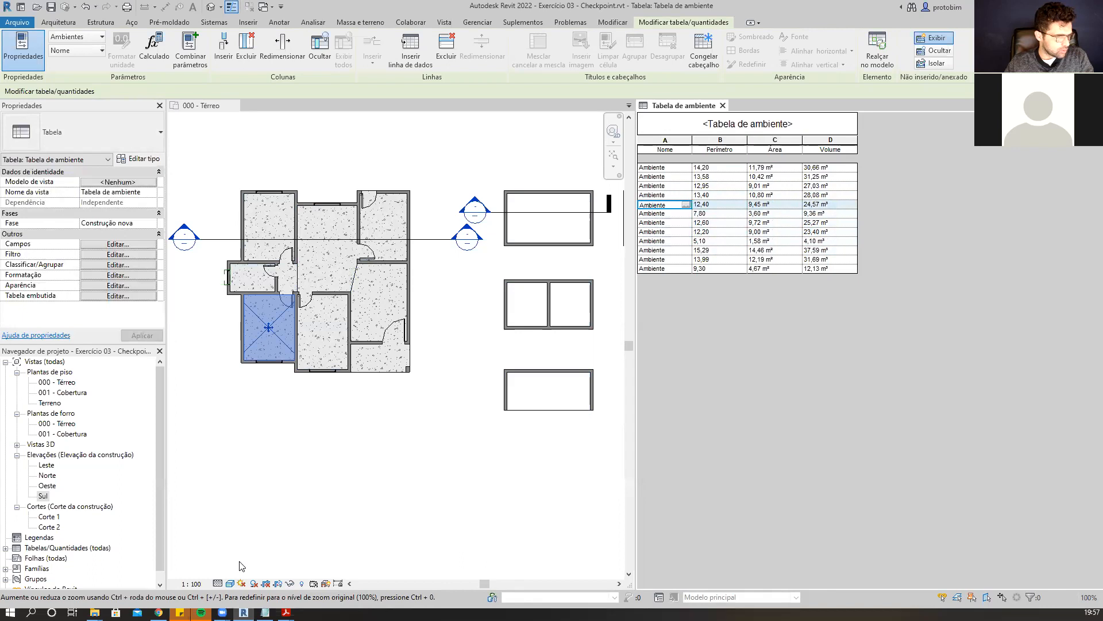
Consult the exercise PDF floor plan for the room names, then return to Revit.
{"action": "mouse_move", "coordinate": [285, 612]}
{"action": "left_click", "coordinate": [312, 572]}
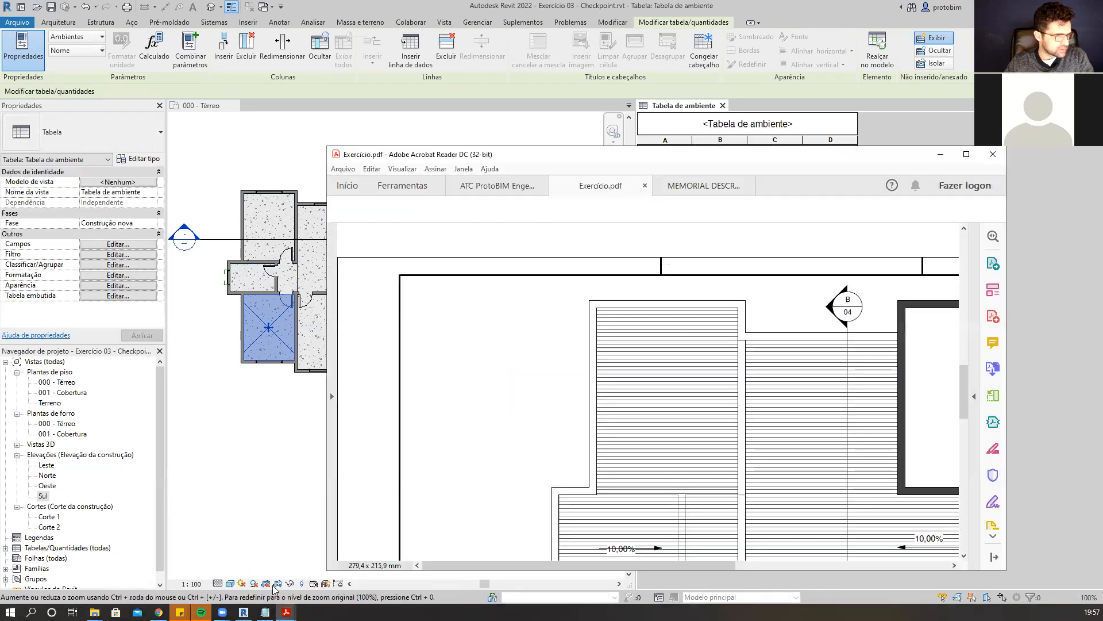
{"action": "scroll", "coordinate": [959, 169], "scroll_direction": "down", "scroll_amount": 5}
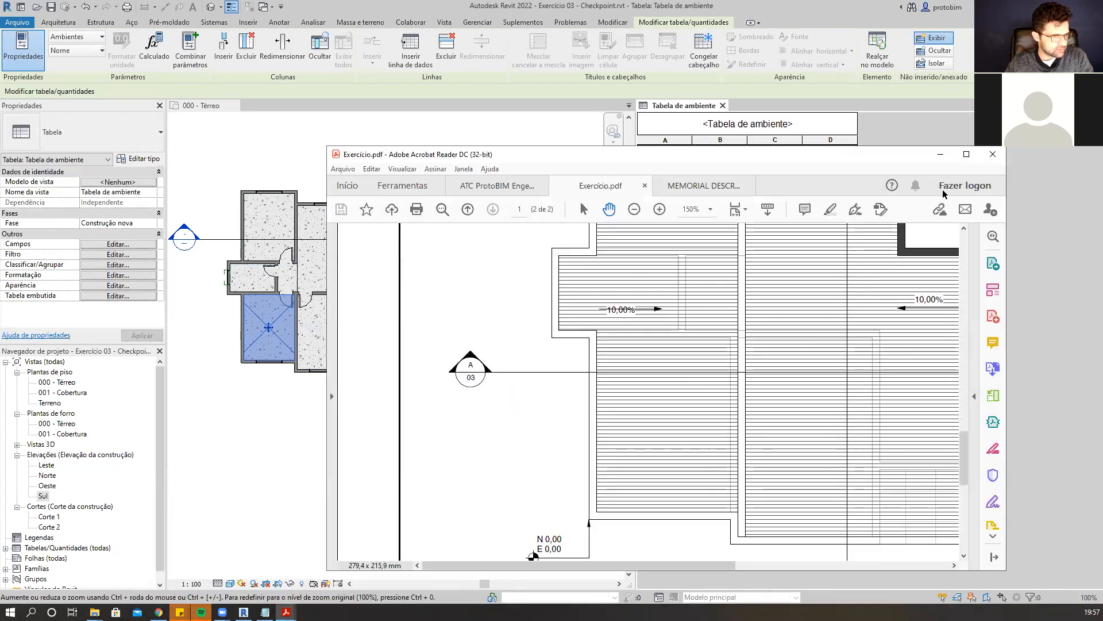
{"action": "left_click", "coordinate": [969, 154]}
{"action": "scroll", "coordinate": [621, 285], "scroll_direction": "down", "scroll_amount": 3, "text": "ctrl"}
{"action": "left_click_drag", "start_coordinate": [1063, 379], "coordinate": [1079, 160]}
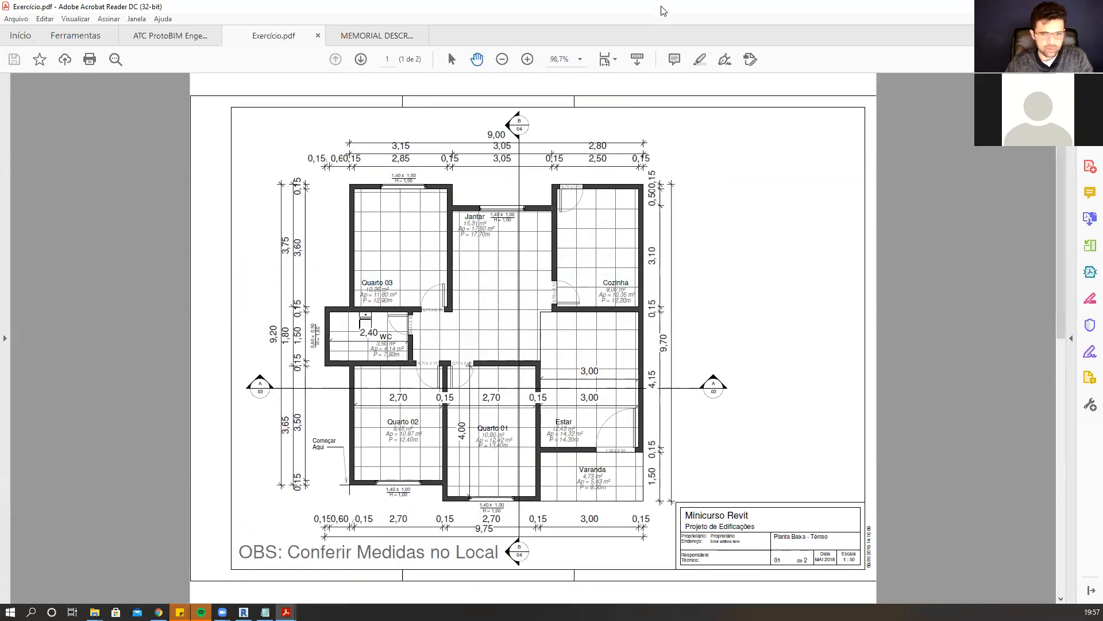
{"action": "key", "text": "alt+Tab"}
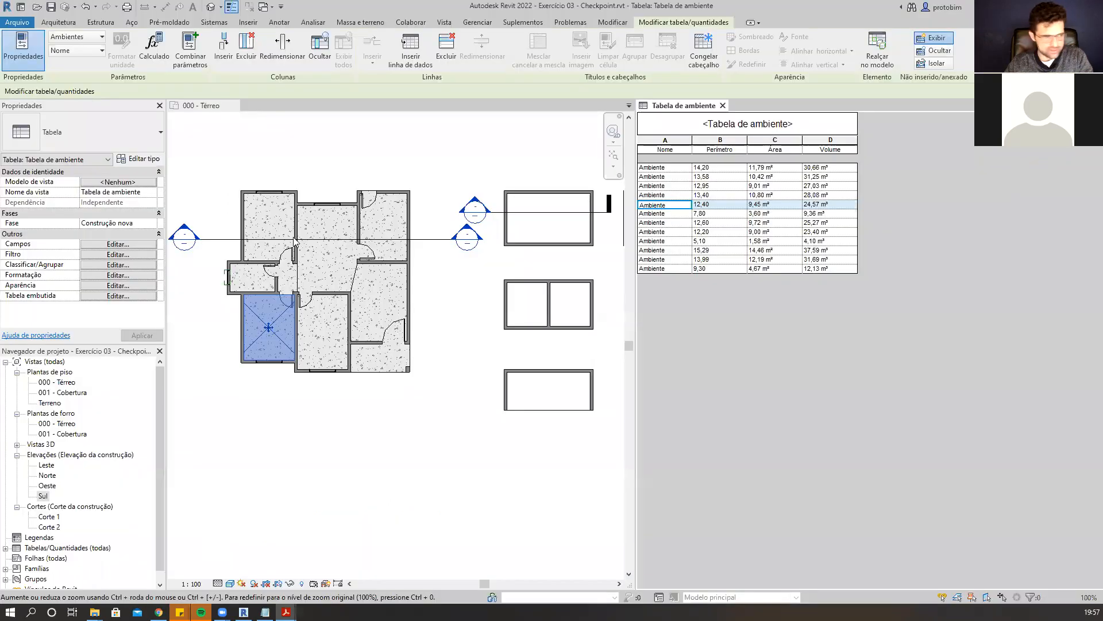
Rename the fourth and fifth schedule rows QUARTO 01 and QUARTO 02.
{"action": "left_click", "coordinate": [680, 197]}
{"action": "left_click", "coordinate": [681, 187]}
{"action": "left_click", "coordinate": [680, 199]}
{"action": "key", "text": "Tab"}
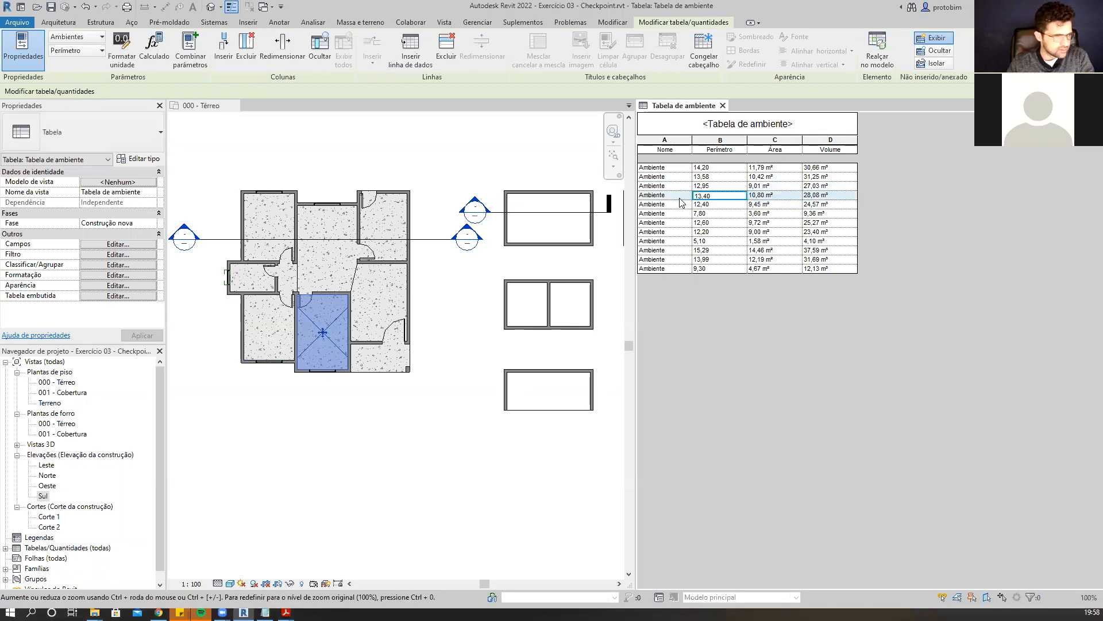
{"action": "left_click", "coordinate": [680, 198]}
{"action": "left_click", "coordinate": [680, 198]}
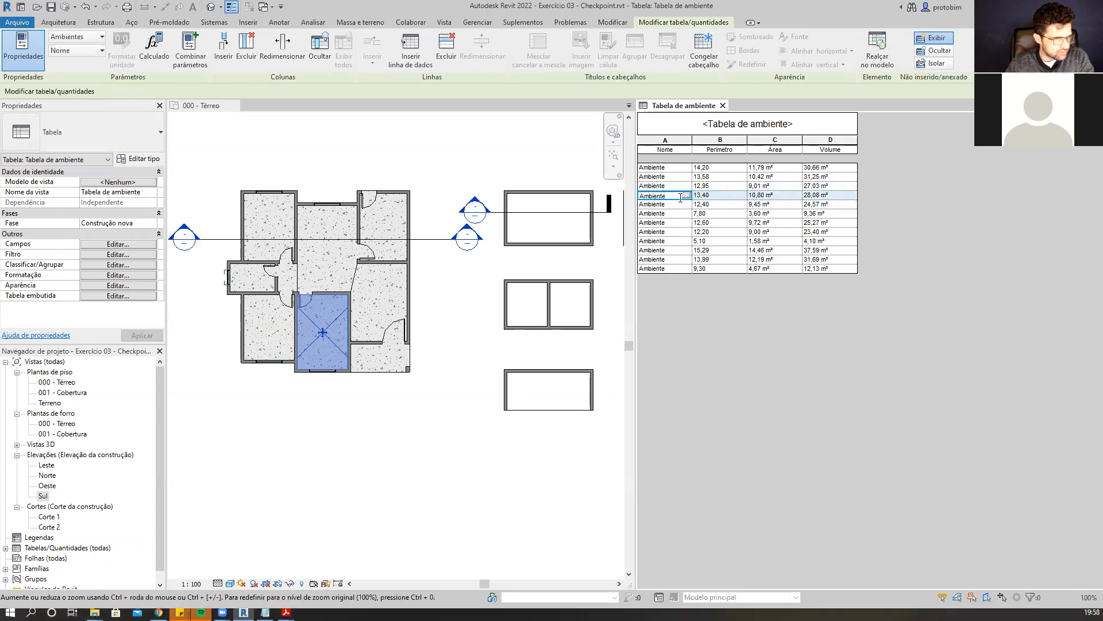
{"action": "left_click_drag", "start_coordinate": [669, 197], "coordinate": [625, 191]}
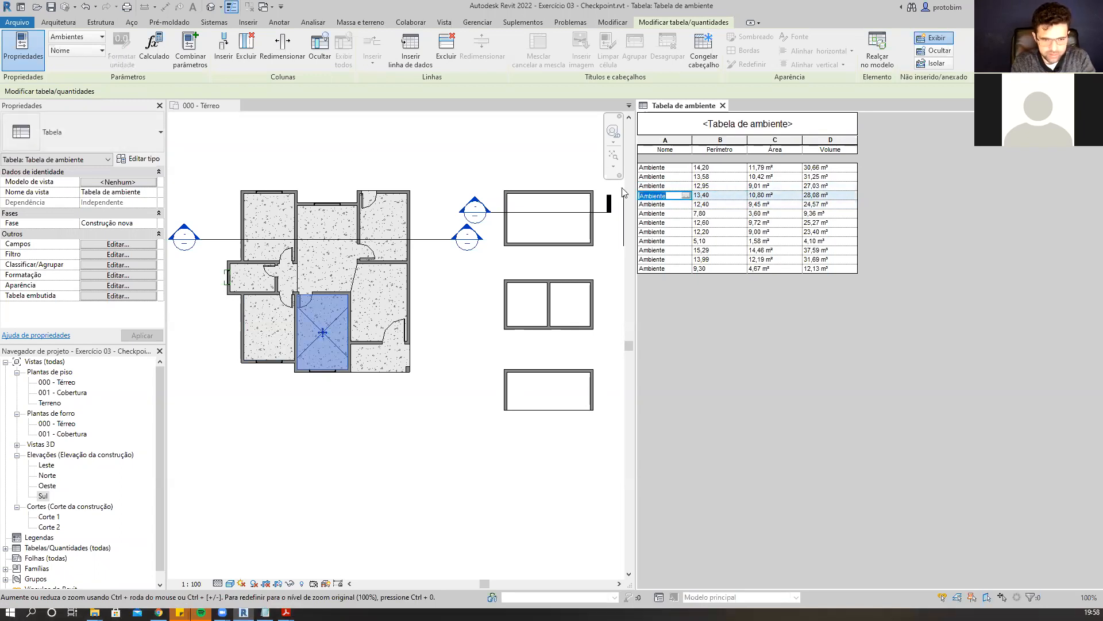
{"action": "type", "text": "QUARTO 01"}
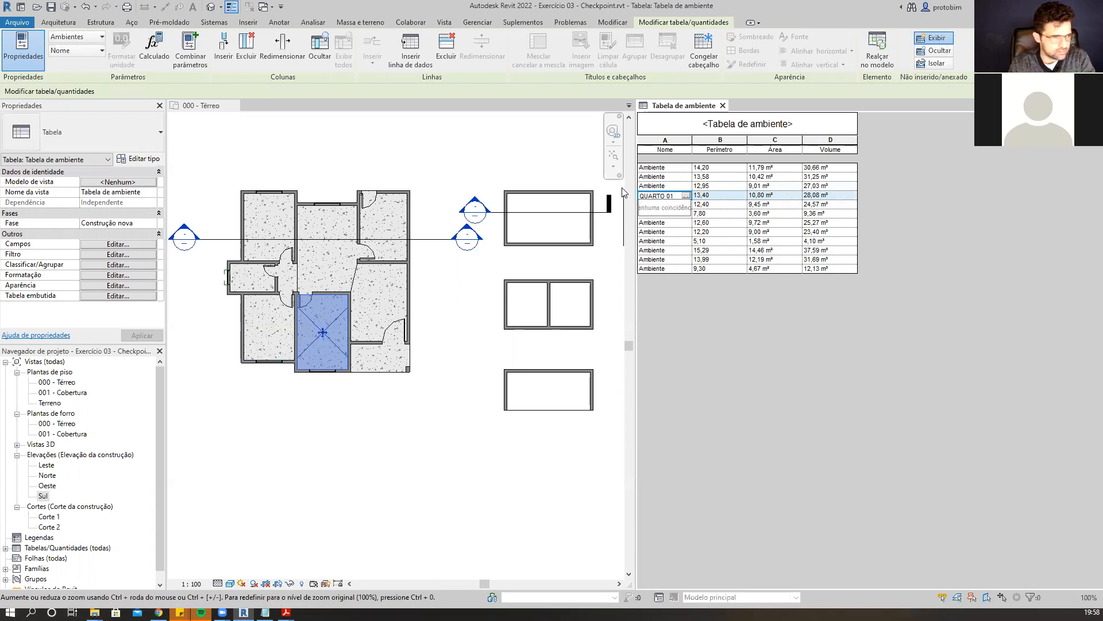
{"action": "key", "text": "Return"}
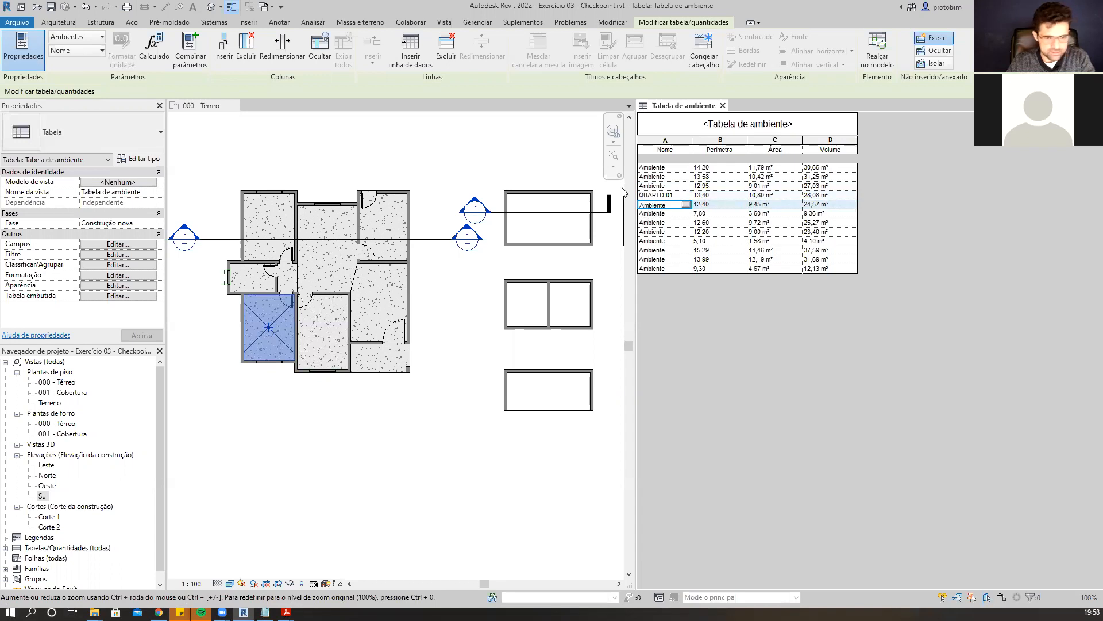
{"action": "type", "text": "QUART"}
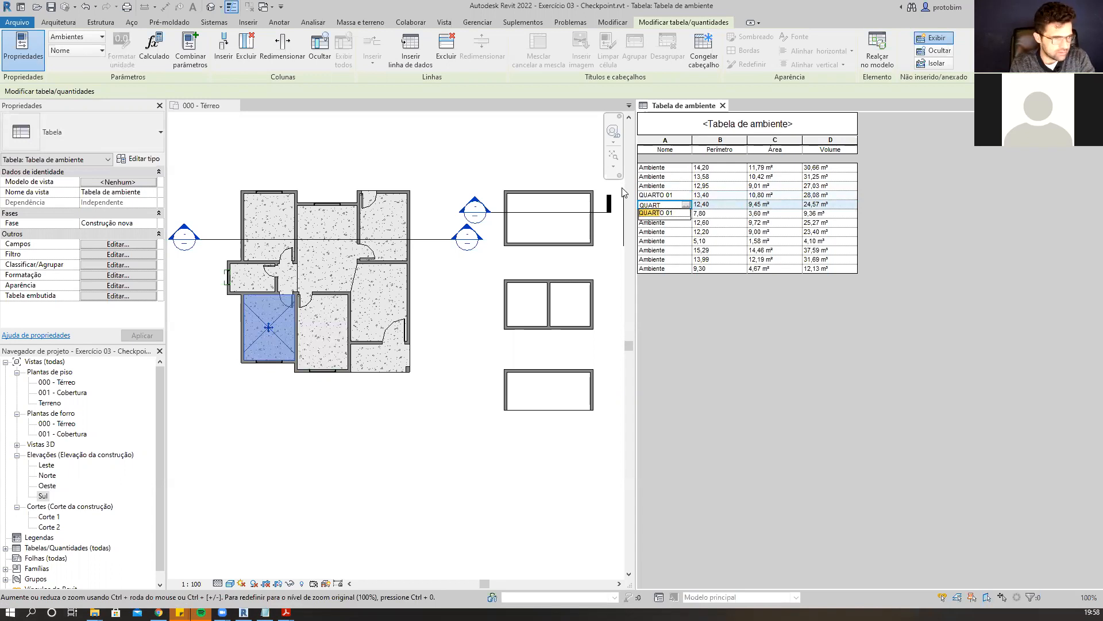
{"action": "type", "text": "O 02"}
{"action": "key", "text": "Return"}
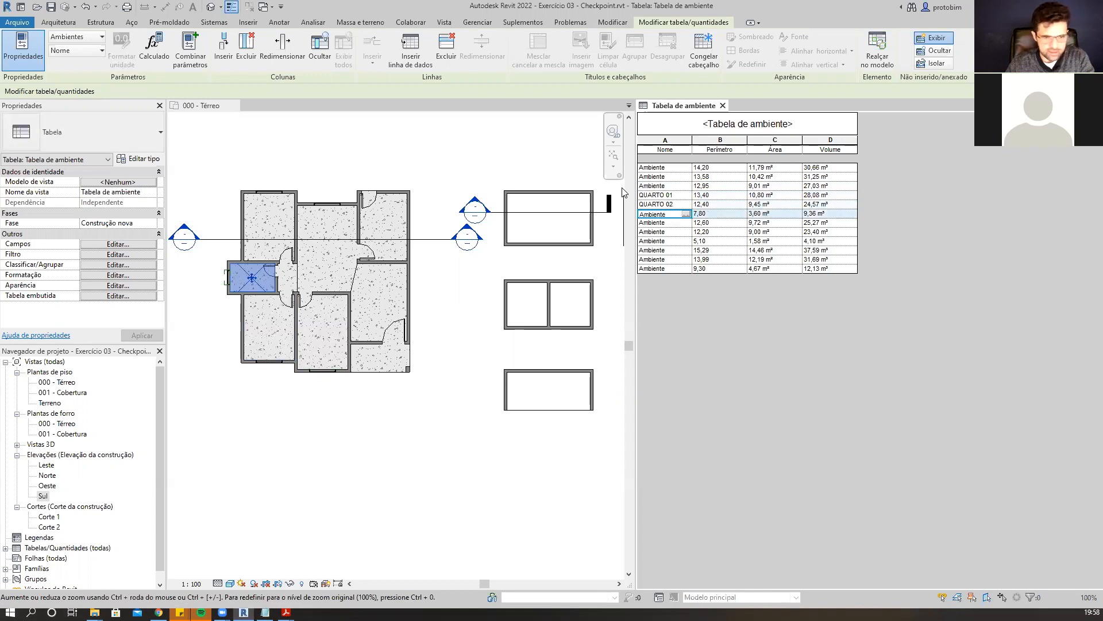
Name the next schedule rows WC, QUARTO 03, COZINHA and CIRC.
{"action": "type", "text": "WC"}
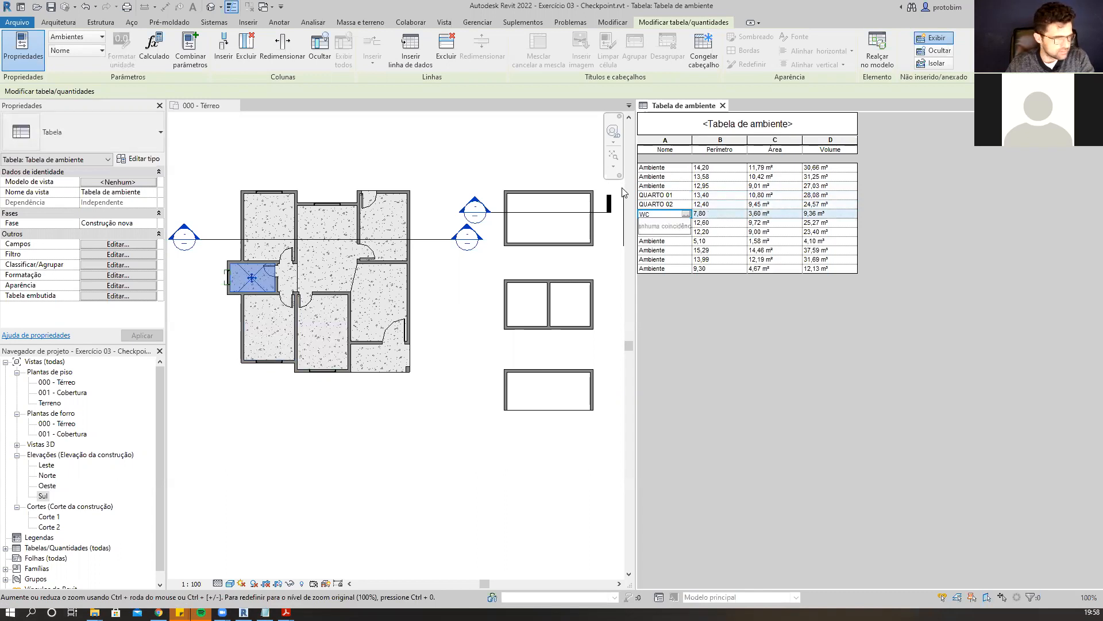
{"action": "key", "text": "Return"}
{"action": "type", "text": "QUARTI"}
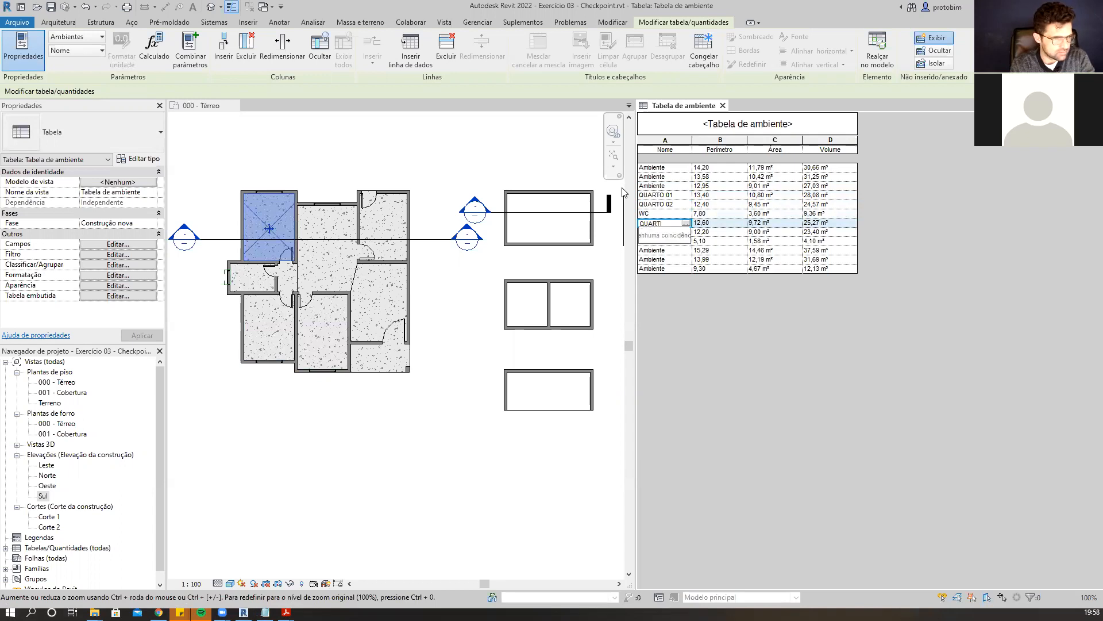
{"action": "key", "text": "BackSpace"}
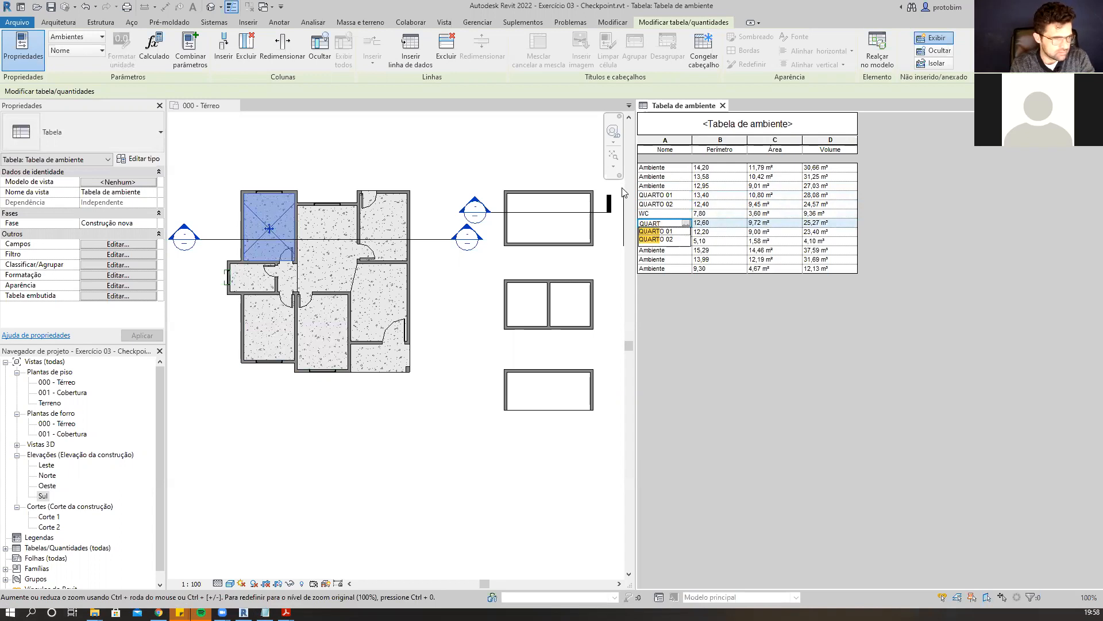
{"action": "type", "text": "O 03"}
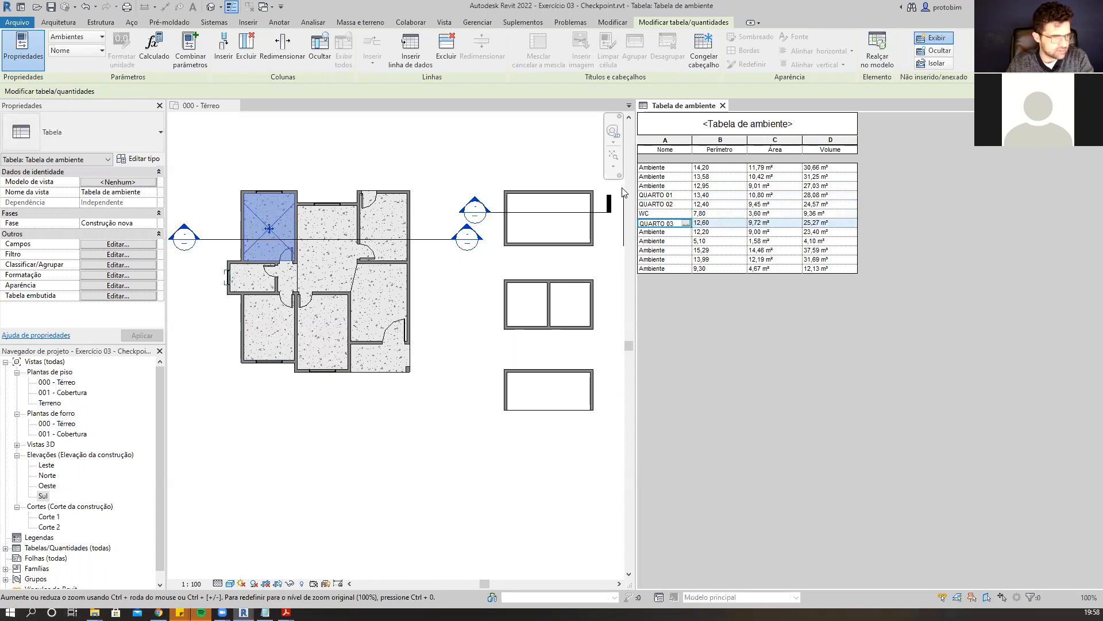
{"action": "key", "text": "Return"}
{"action": "type", "text": "COZINHA"}
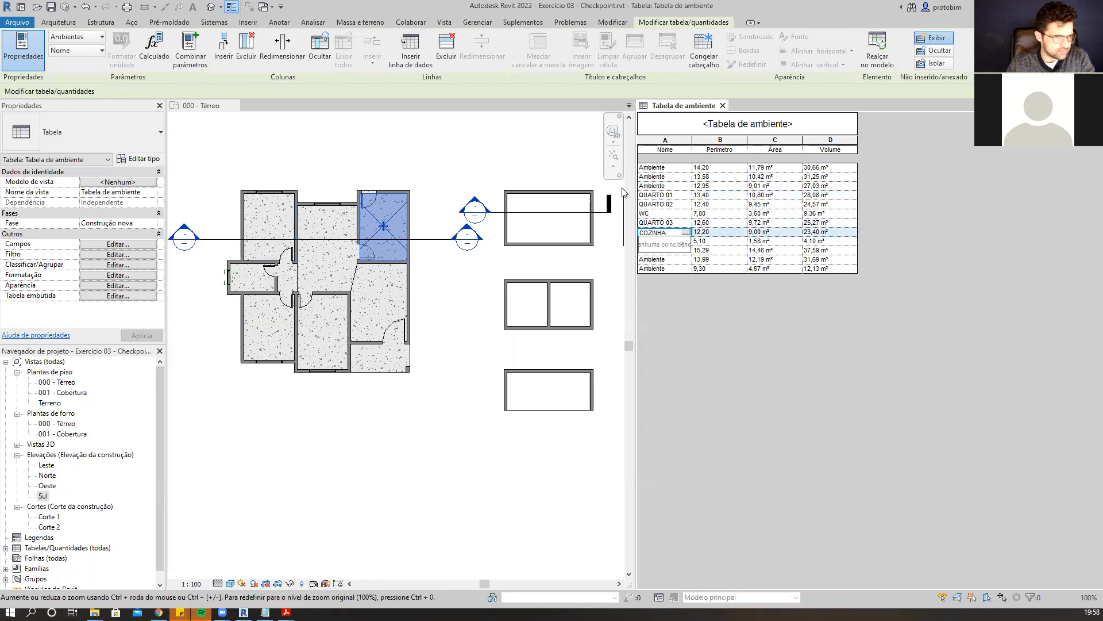
{"action": "key", "text": "Return"}
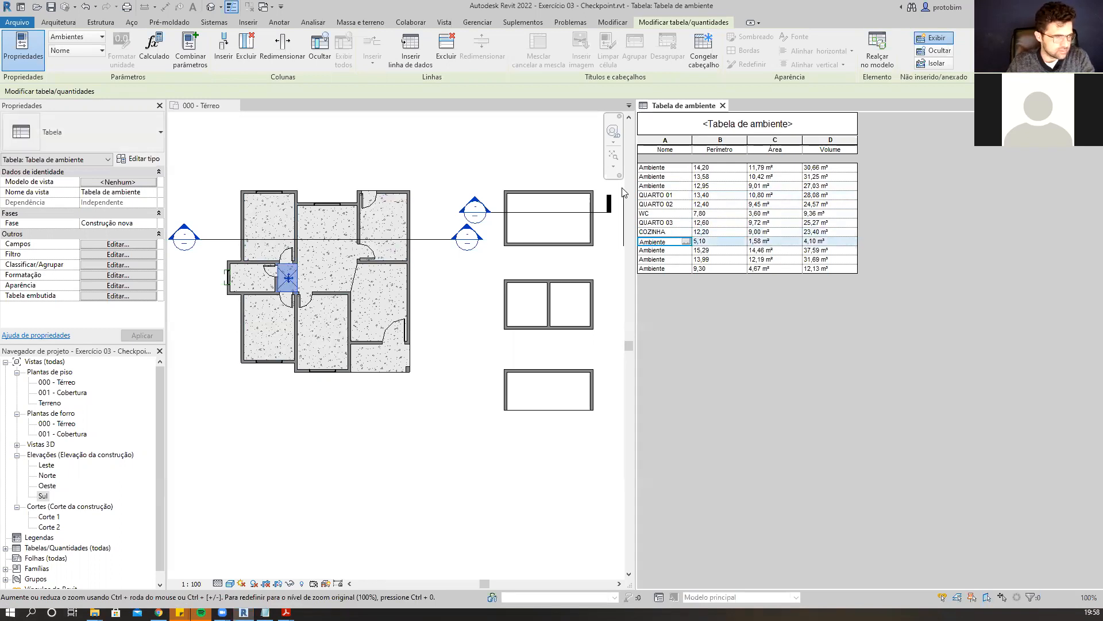
{"action": "type", "text": "CIRC."}
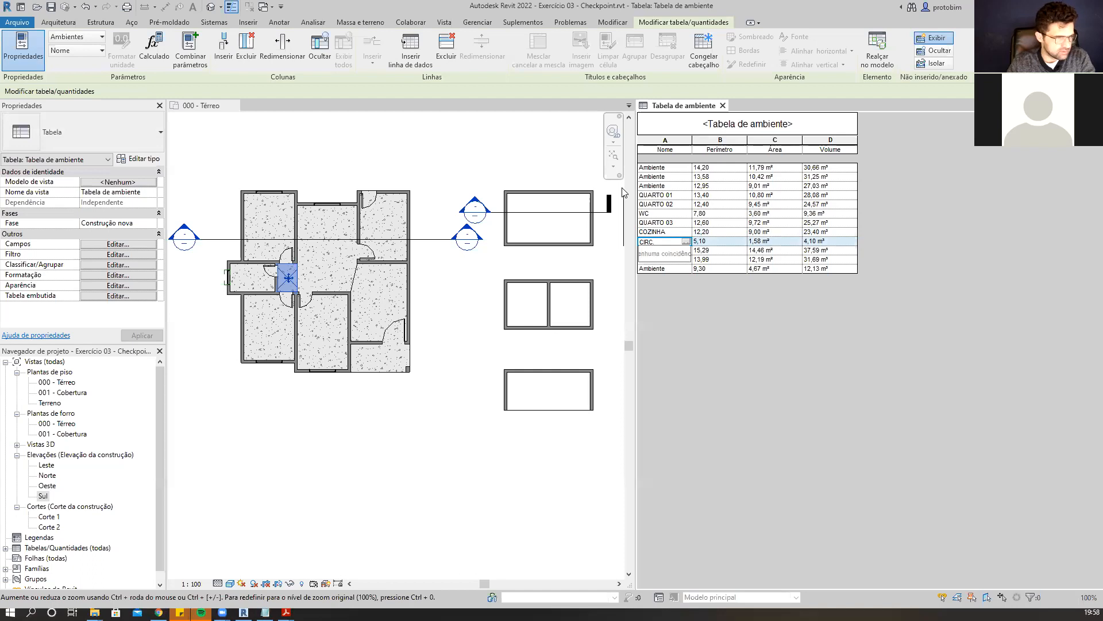
{"action": "key", "text": "Return"}
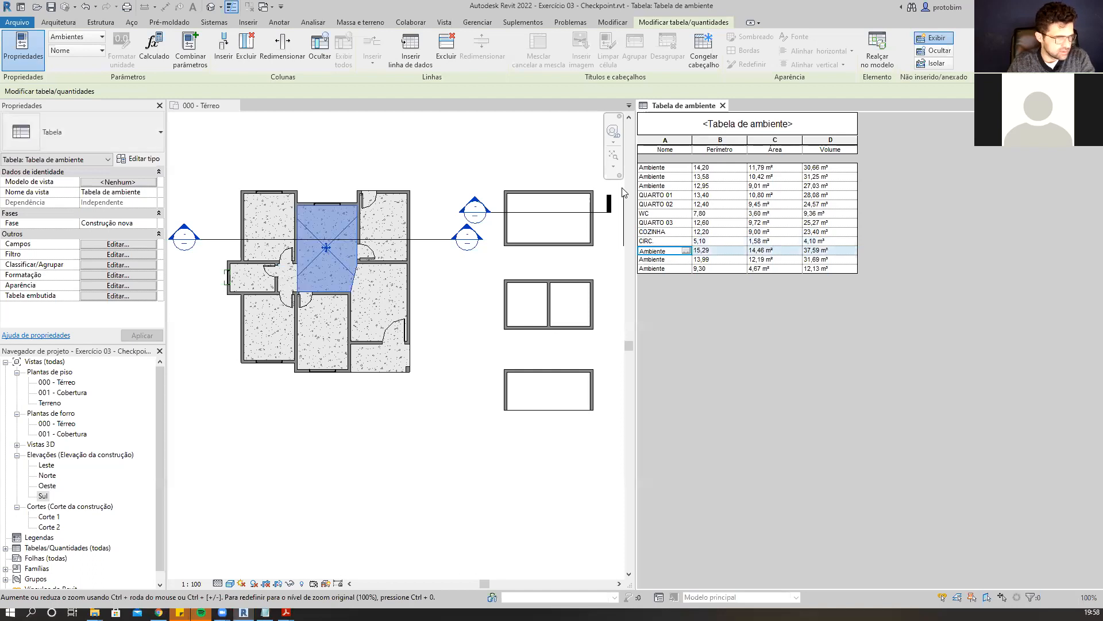
Name the last schedule rows JANTAR, ESTAR and VARANDA, dismissing the save reminder.
{"action": "type", "text": "JA"}
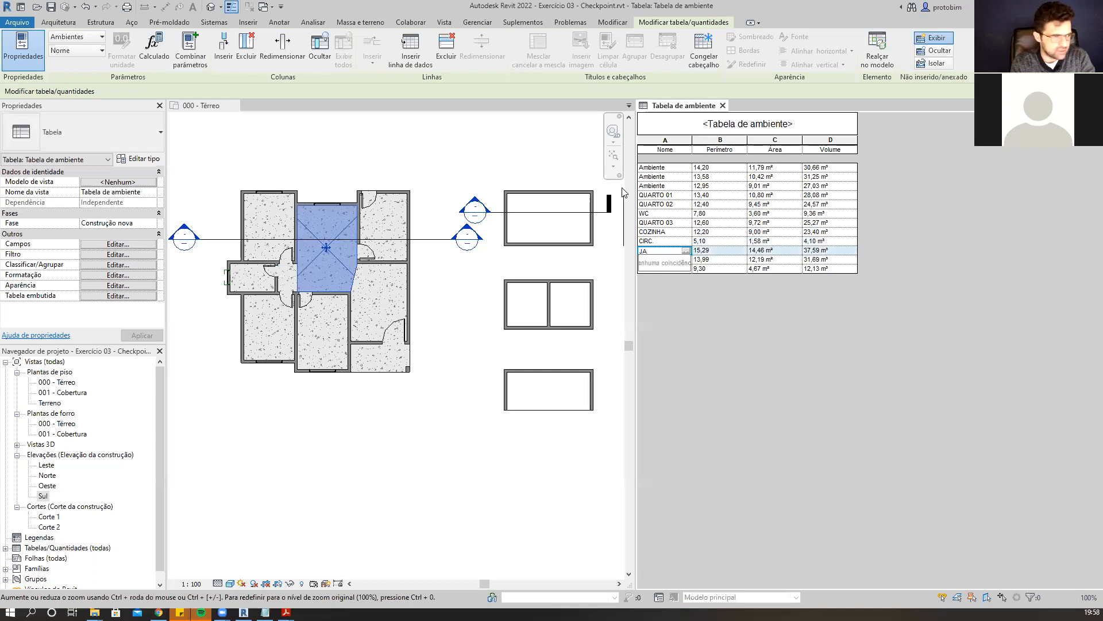
{"action": "key", "text": "Return"}
{"action": "type", "text": "ESTAR"}
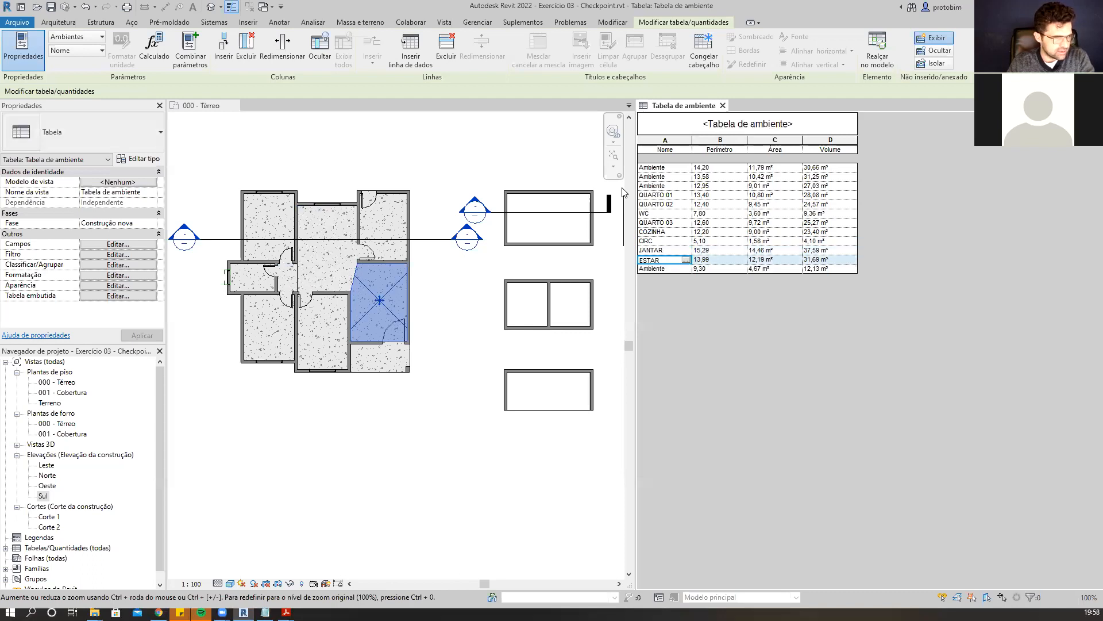
{"action": "key", "text": "Return"}
{"action": "type", "text": "V"}
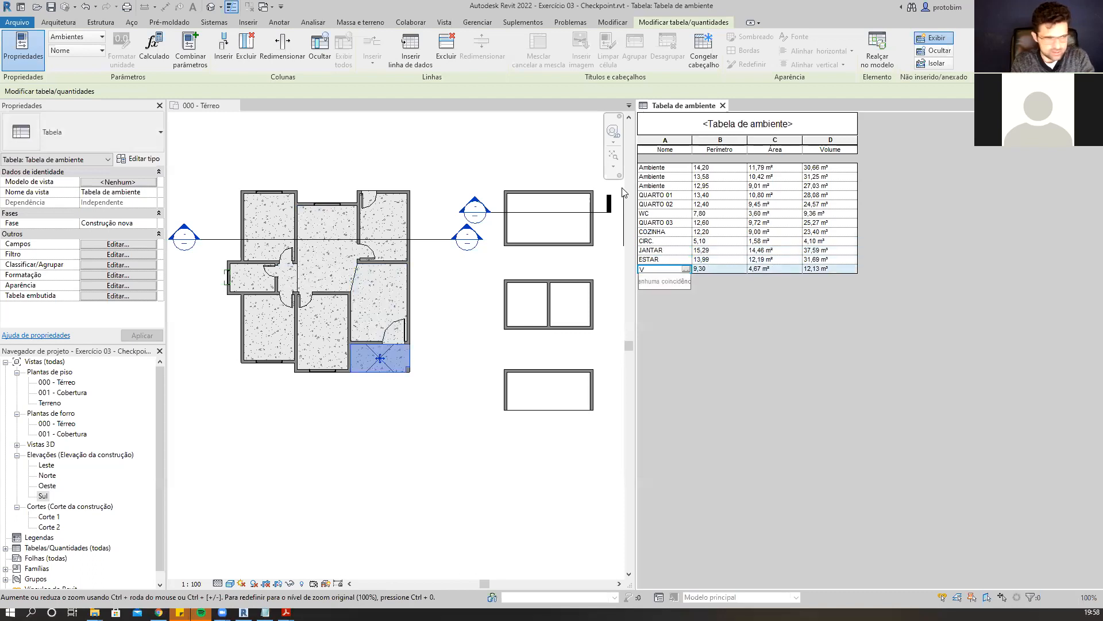
{"action": "type", "text": "ARANDA"}
{"action": "key", "text": "Return"}
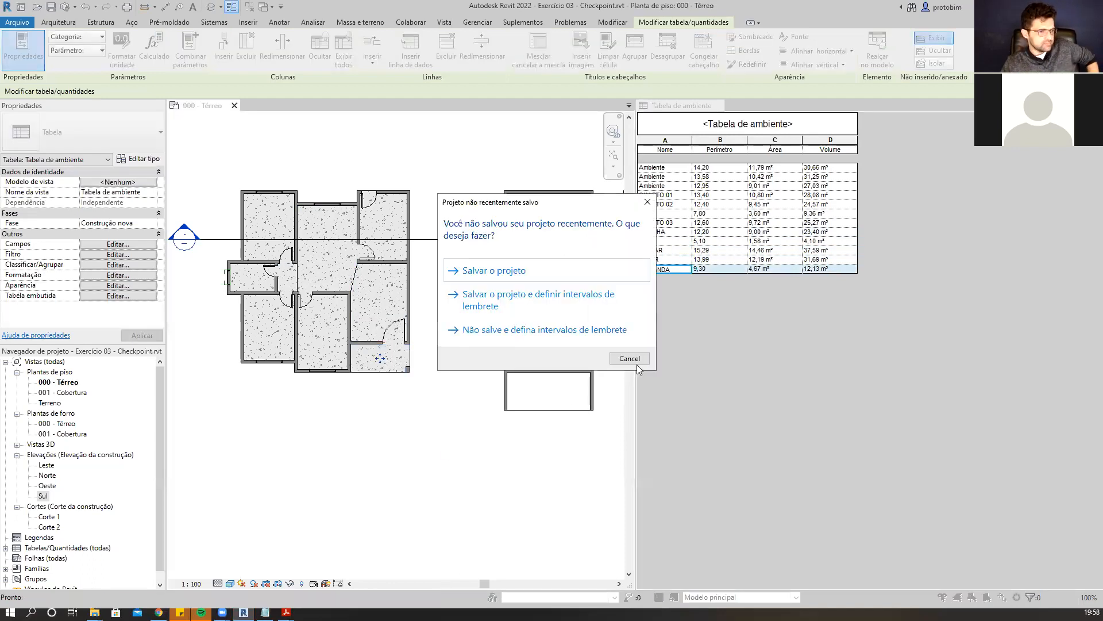
{"action": "left_click", "coordinate": [637, 362]}
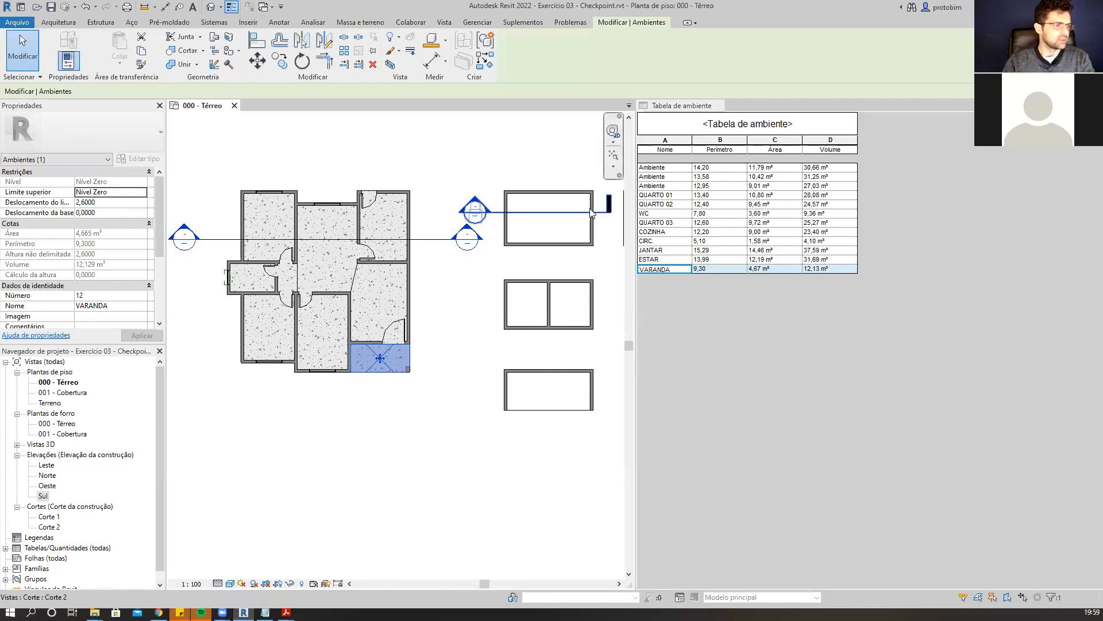
Switch the open views to tabbed layout and enlarge the ground floor plan.
{"action": "left_click", "coordinate": [475, 173]}
{"action": "key", "text": "t"}
{"action": "key", "text": "w"}
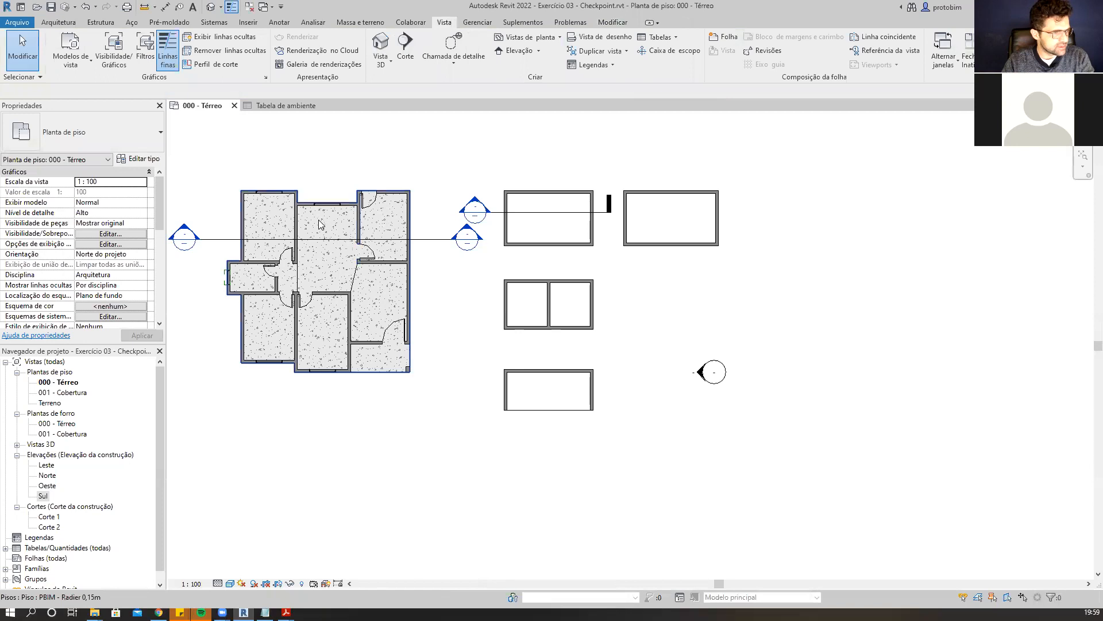
{"action": "scroll", "coordinate": [345, 239], "scroll_direction": "up", "scroll_amount": 2}
{"action": "middle_click_drag", "start_coordinate": [345, 239], "coordinate": [641, 298]}
{"action": "scroll", "coordinate": [671, 312], "scroll_direction": "up", "scroll_amount": 3}
{"action": "middle_click_drag", "start_coordinate": [782, 212], "coordinate": [734, 167]}
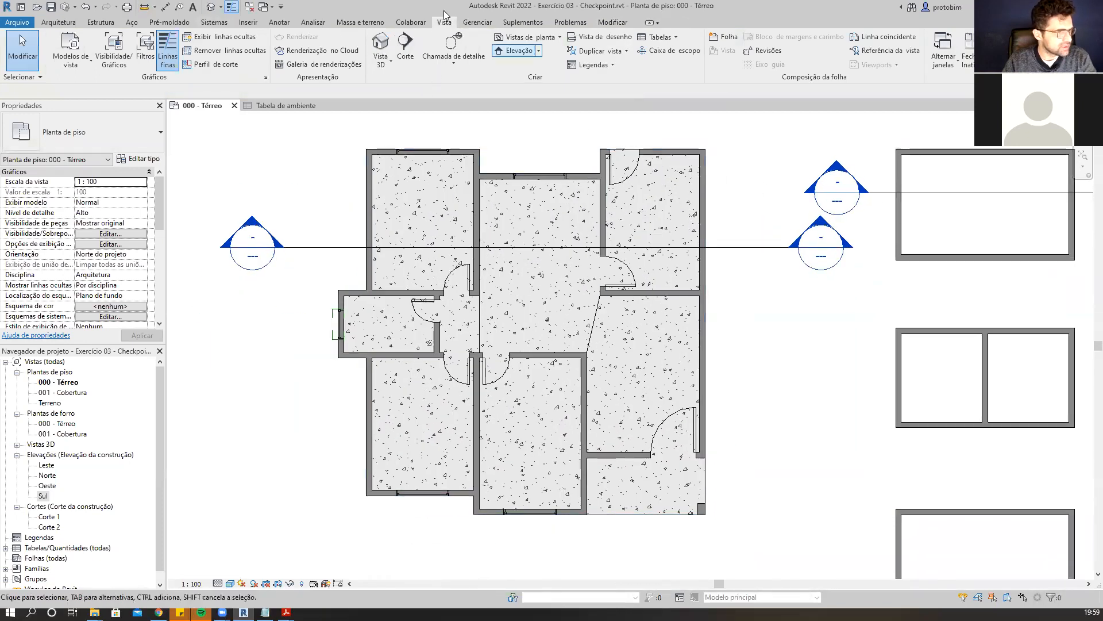
Try to place a COZINHA text note in the kitchen, then discard the text.
{"action": "left_click", "coordinate": [282, 22]}
{"action": "left_click", "coordinate": [560, 52]}
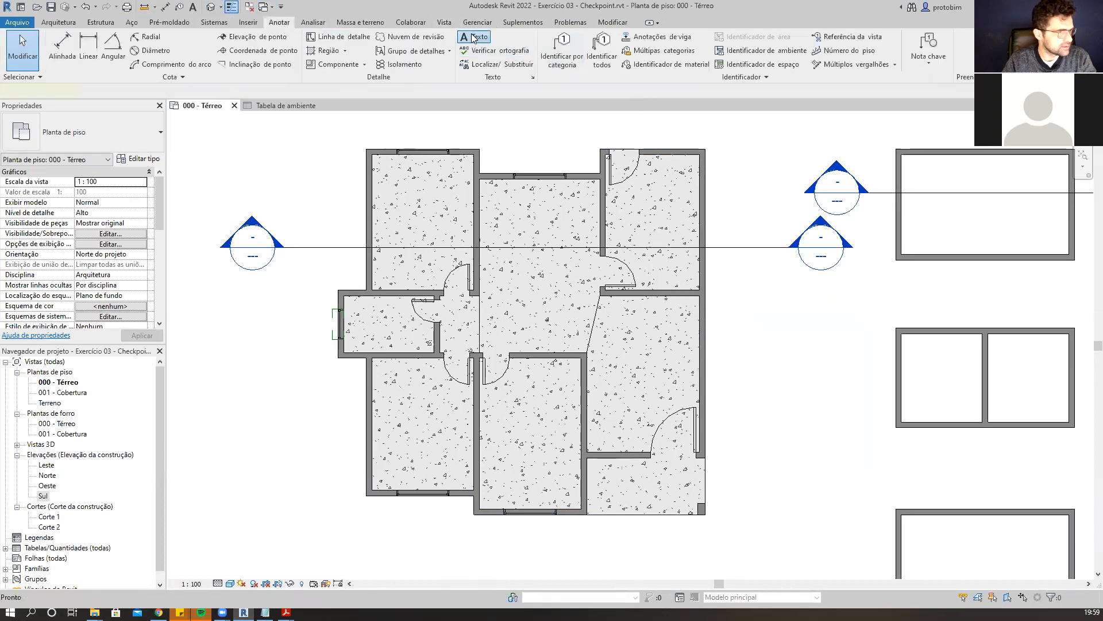
{"action": "left_click", "coordinate": [629, 202]}
{"action": "type", "text": "COZINHA"}
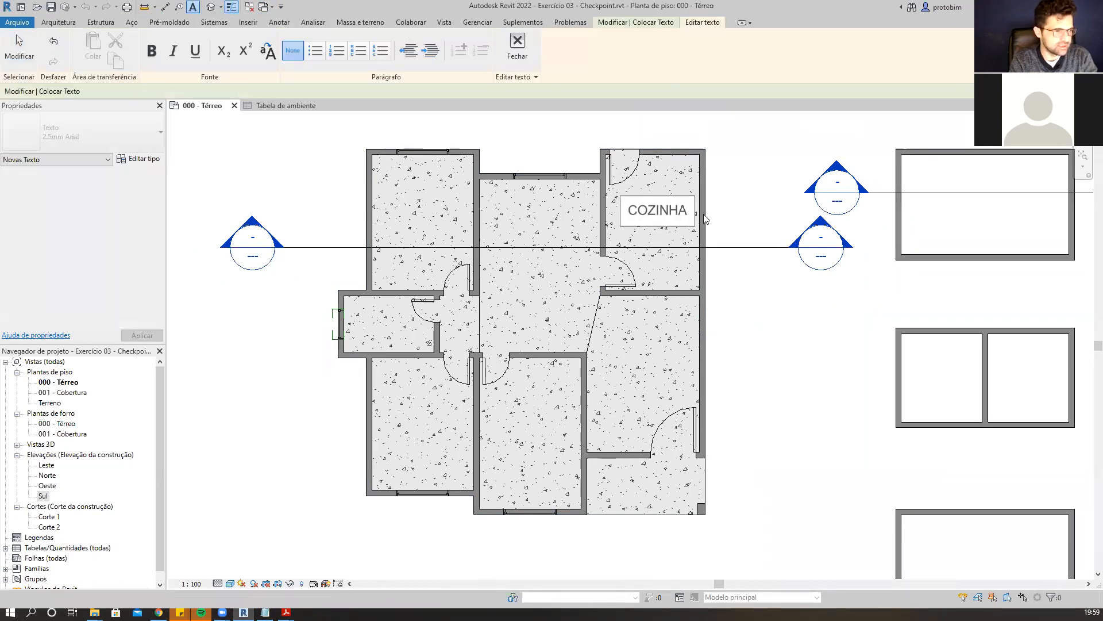
{"action": "key", "text": "Return"}
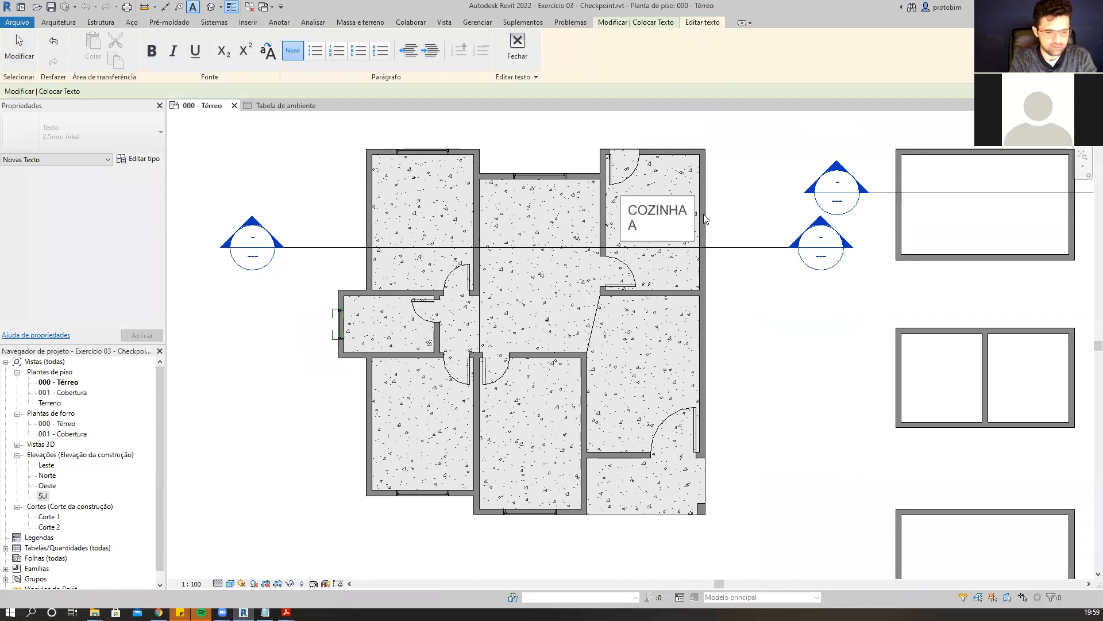
{"action": "key", "text": "Escape"}
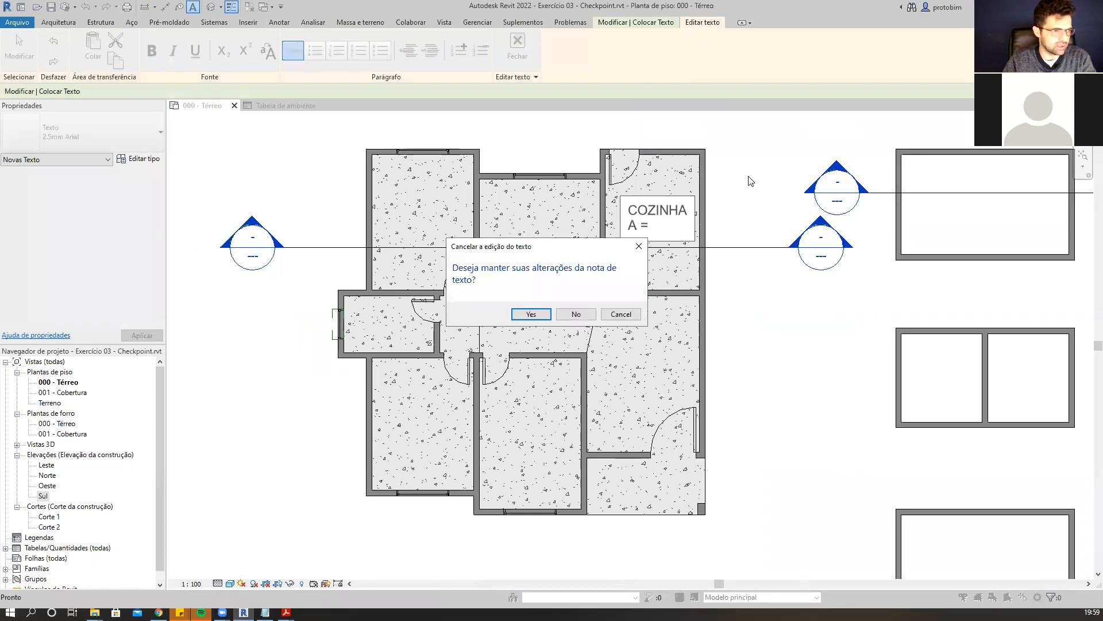
{"action": "left_click", "coordinate": [571, 313]}
{"action": "key", "text": "Escape"}
{"action": "key", "text": "Escape"}
Delete the extra wall outlines and the second section marker to the right of the ground floor plan, accepting the deletion warning.
{"action": "scroll", "coordinate": [728, 238], "scroll_direction": "down", "scroll_amount": 1}
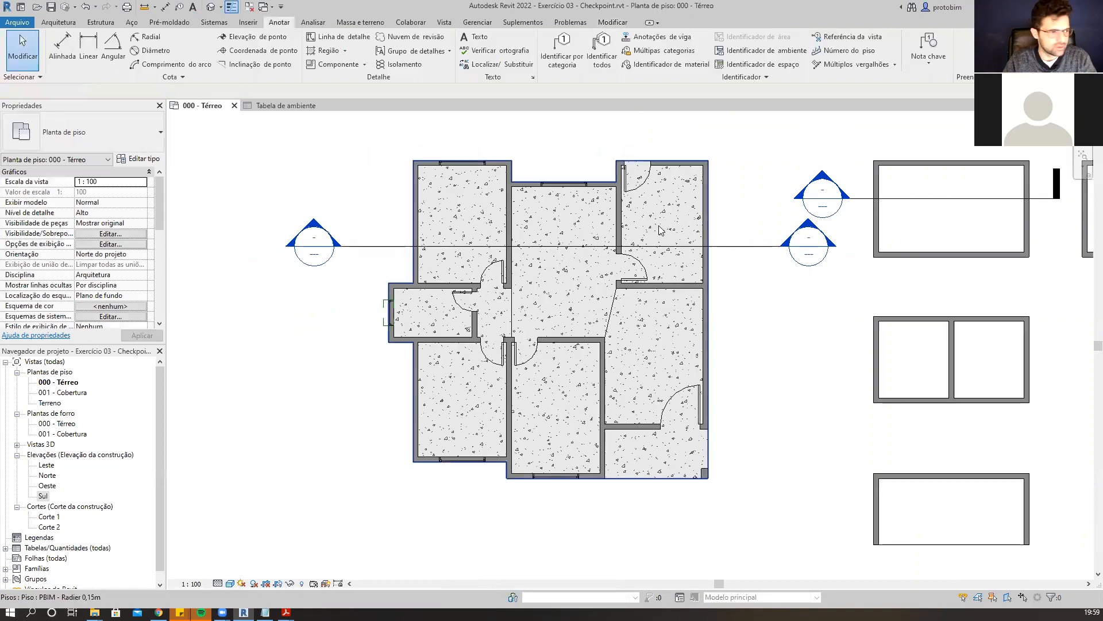
{"action": "left_click", "coordinate": [660, 230]}
{"action": "left_click", "coordinate": [770, 296]}
{"action": "scroll", "coordinate": [720, 291], "scroll_direction": "down", "scroll_amount": 1}
{"action": "middle_click_drag", "start_coordinate": [788, 336], "coordinate": [740, 331]}
{"action": "scroll", "coordinate": [740, 331], "scroll_direction": "down", "scroll_amount": 1}
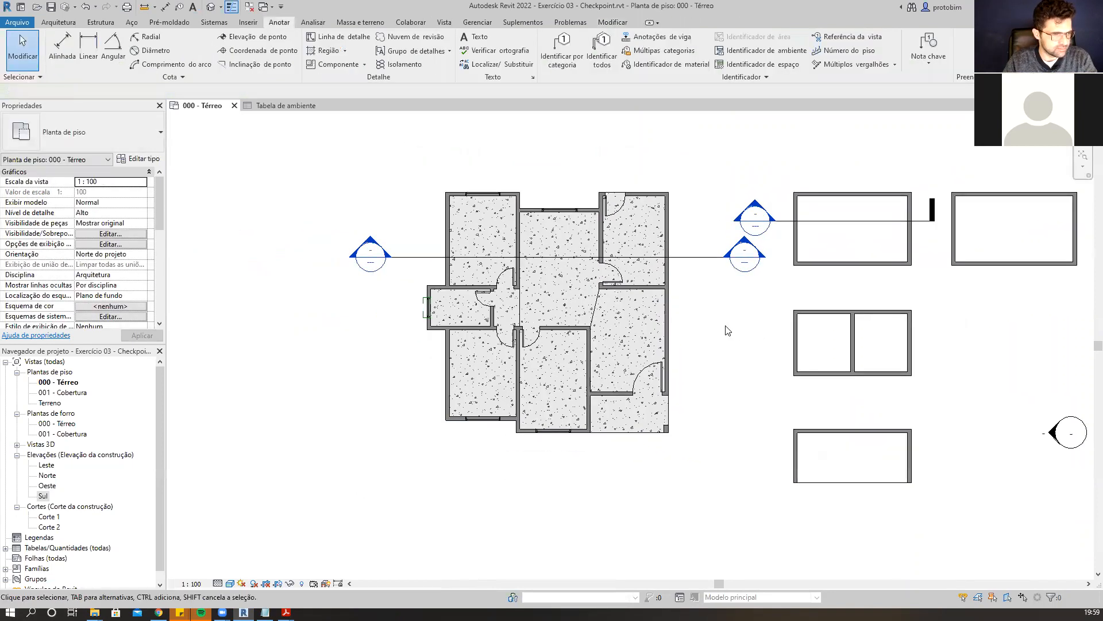
{"action": "scroll", "coordinate": [799, 538], "scroll_direction": "down", "scroll_amount": 1}
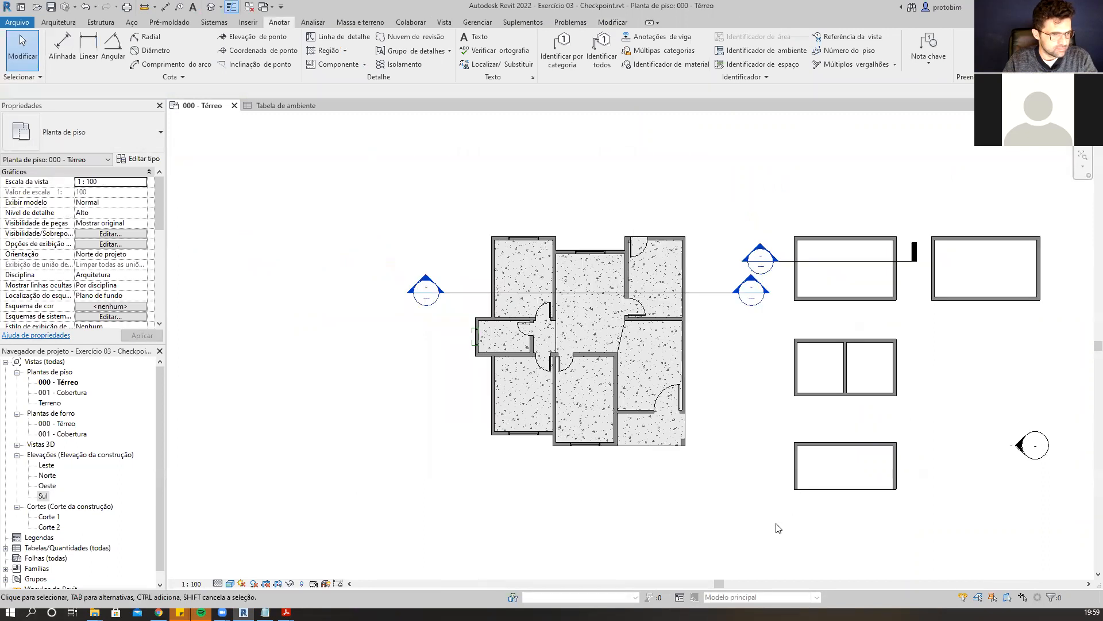
{"action": "left_click_drag", "start_coordinate": [1052, 217], "coordinate": [922, 358]}
{"action": "left_click_drag", "start_coordinate": [788, 508], "coordinate": [913, 175]}
{"action": "key", "text": "Delete"}
{"action": "left_click_drag", "start_coordinate": [1056, 346], "coordinate": [862, 185]}
{"action": "key", "text": "Delete"}
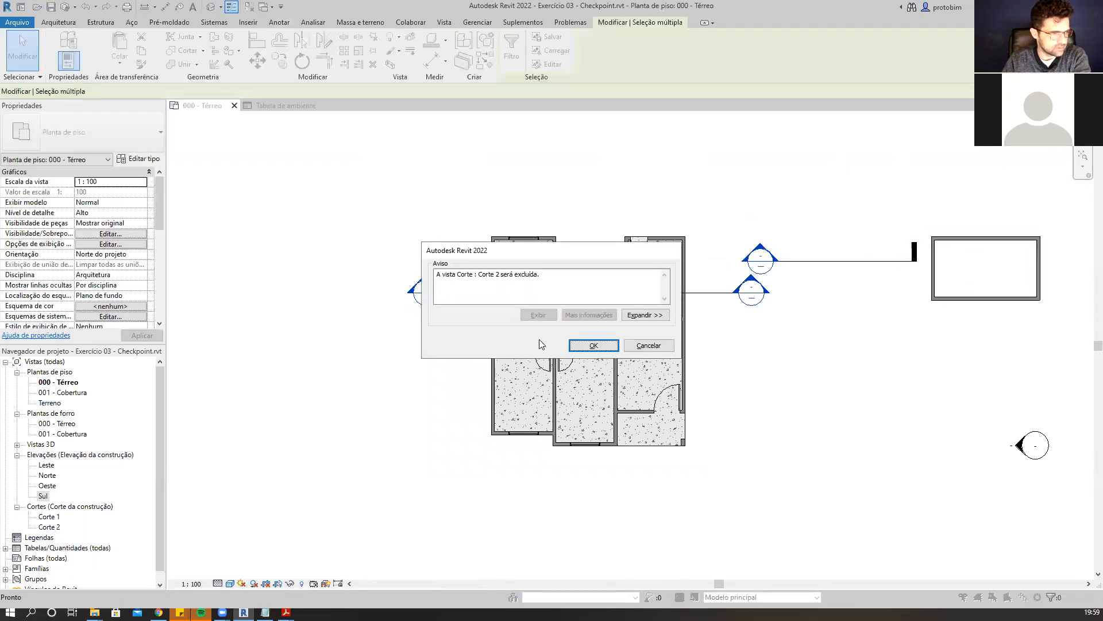
{"action": "left_click", "coordinate": [592, 347]}
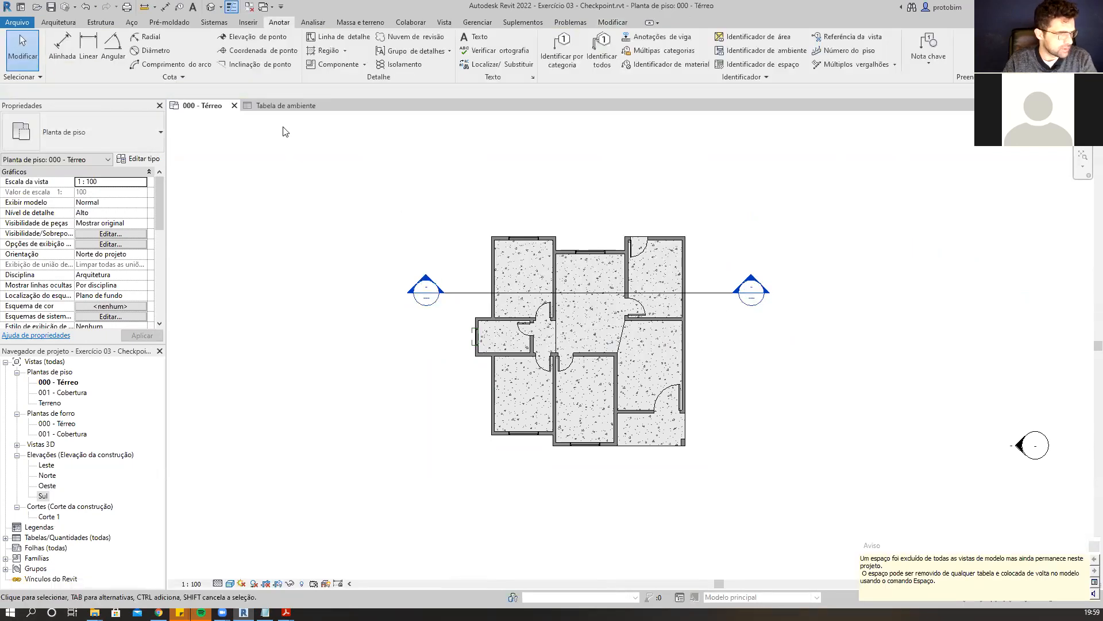
Delete the three unplaced Ambiente rows from the room schedule.
{"action": "left_click", "coordinate": [282, 107]}
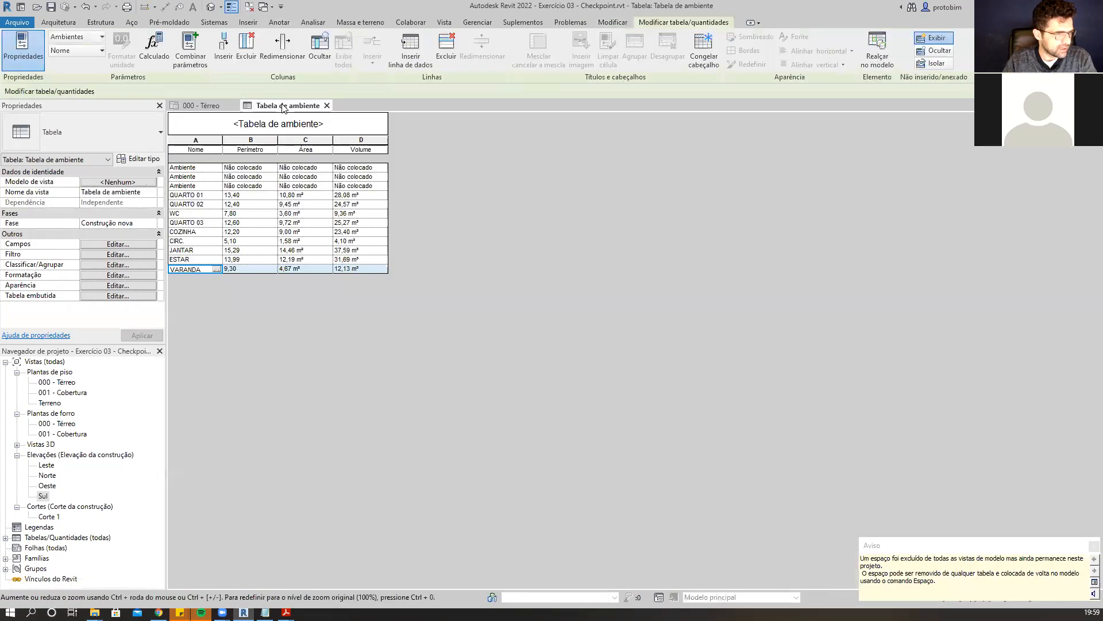
{"action": "left_click", "coordinate": [210, 168]}
{"action": "left_click", "coordinate": [209, 177]}
{"action": "left_click", "coordinate": [209, 186]}
{"action": "left_click", "coordinate": [208, 168]}
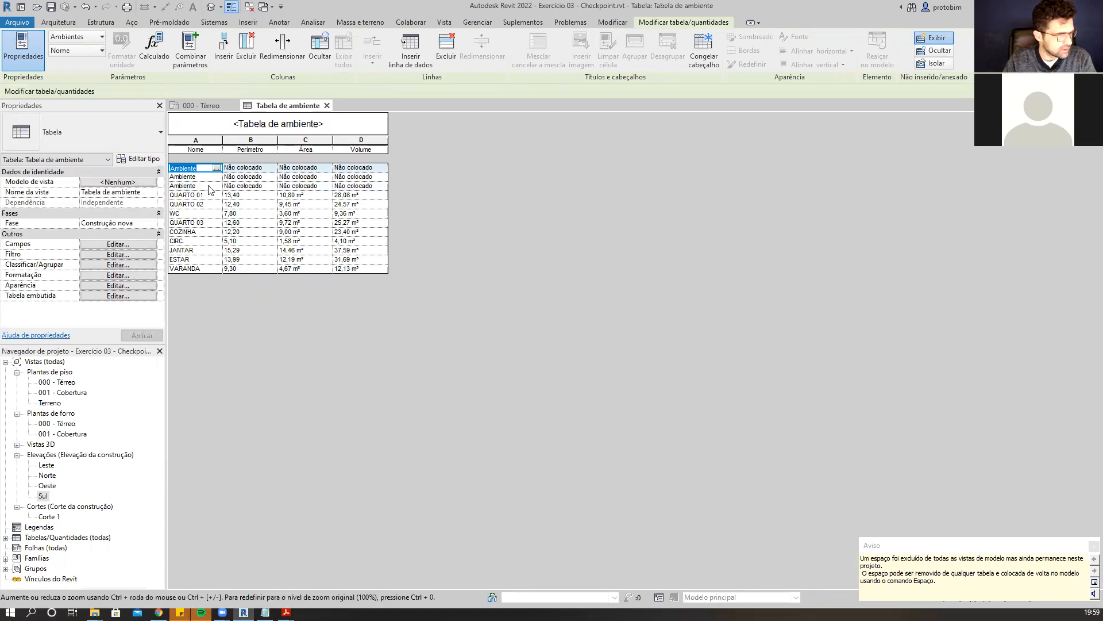
{"action": "left_click", "coordinate": [211, 187], "text": "shift"}
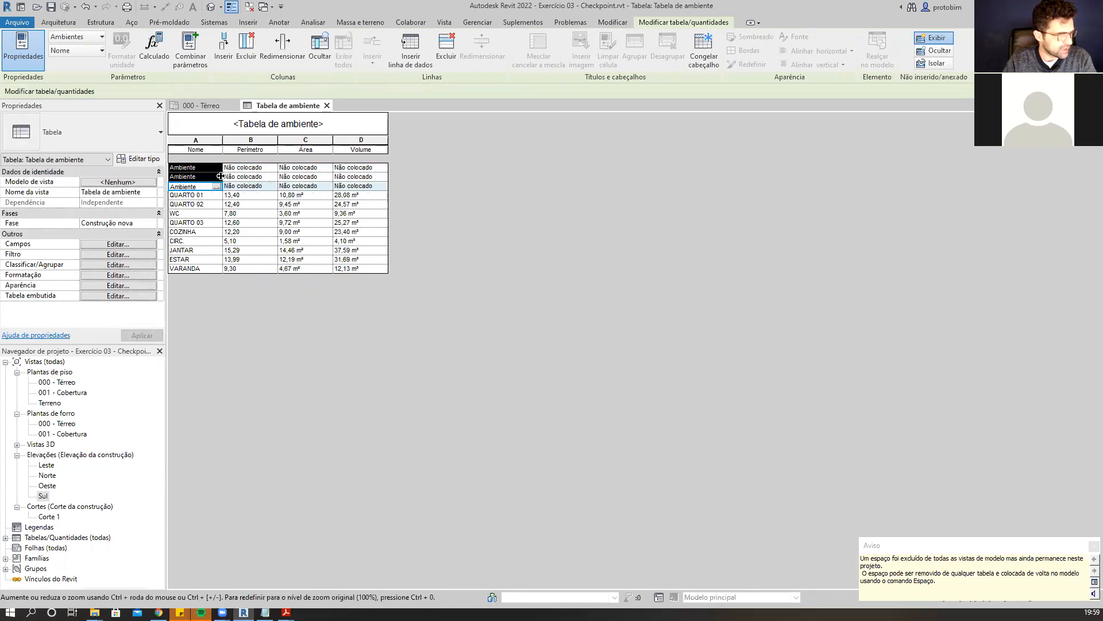
{"action": "left_click", "coordinate": [190, 215]}
{"action": "left_click", "coordinate": [213, 167]}
{"action": "left_click", "coordinate": [213, 167]}
{"action": "left_click", "coordinate": [210, 187], "text": "shift"}
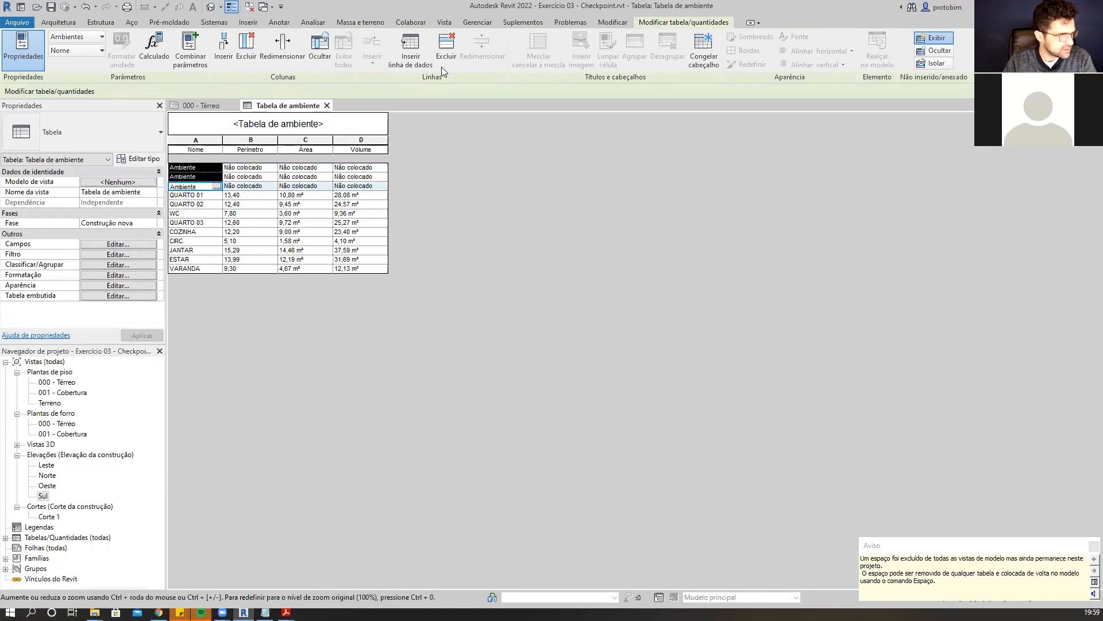
{"action": "left_click", "coordinate": [446, 49]}
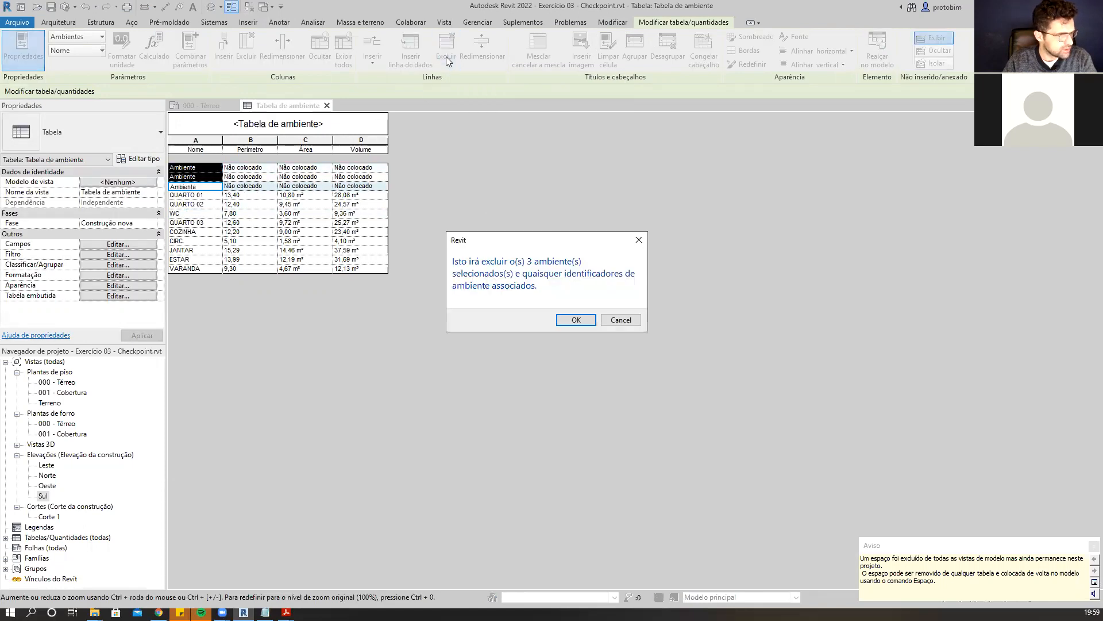
{"action": "left_click", "coordinate": [558, 320]}
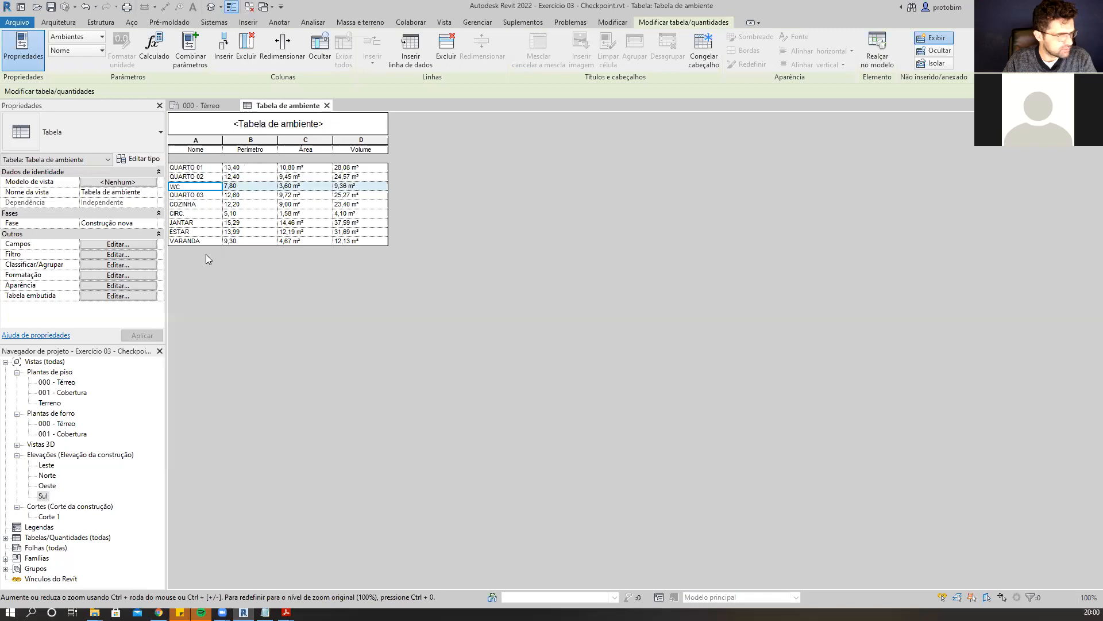
{"action": "left_click", "coordinate": [208, 105]}
{"action": "scroll", "coordinate": [587, 424], "scroll_direction": "up", "scroll_amount": 2}
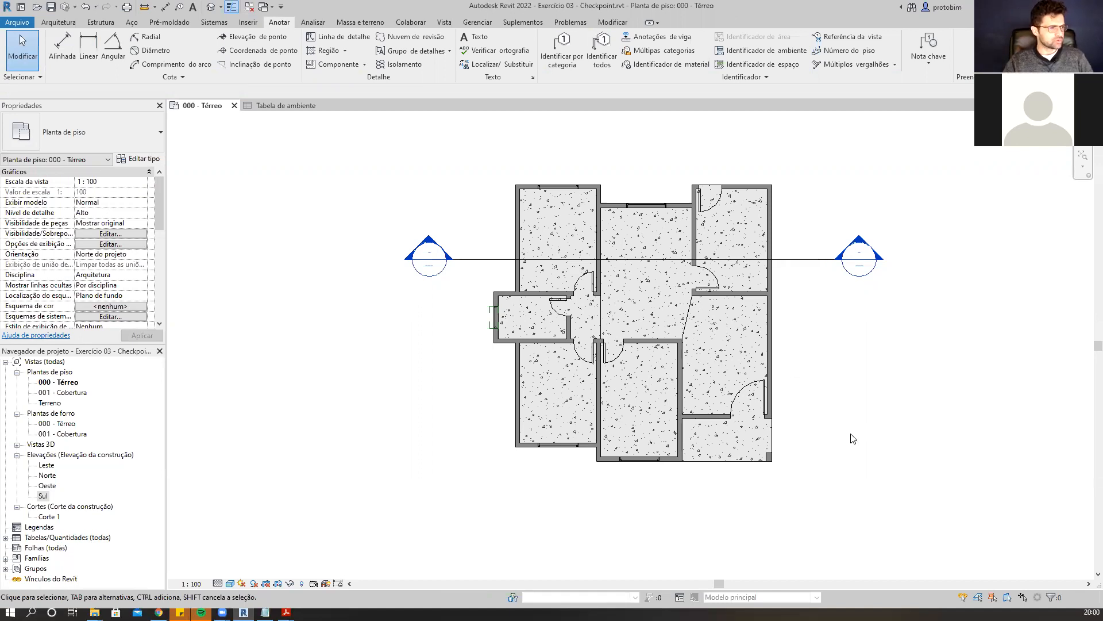
{"action": "left_click", "coordinate": [59, 22]}
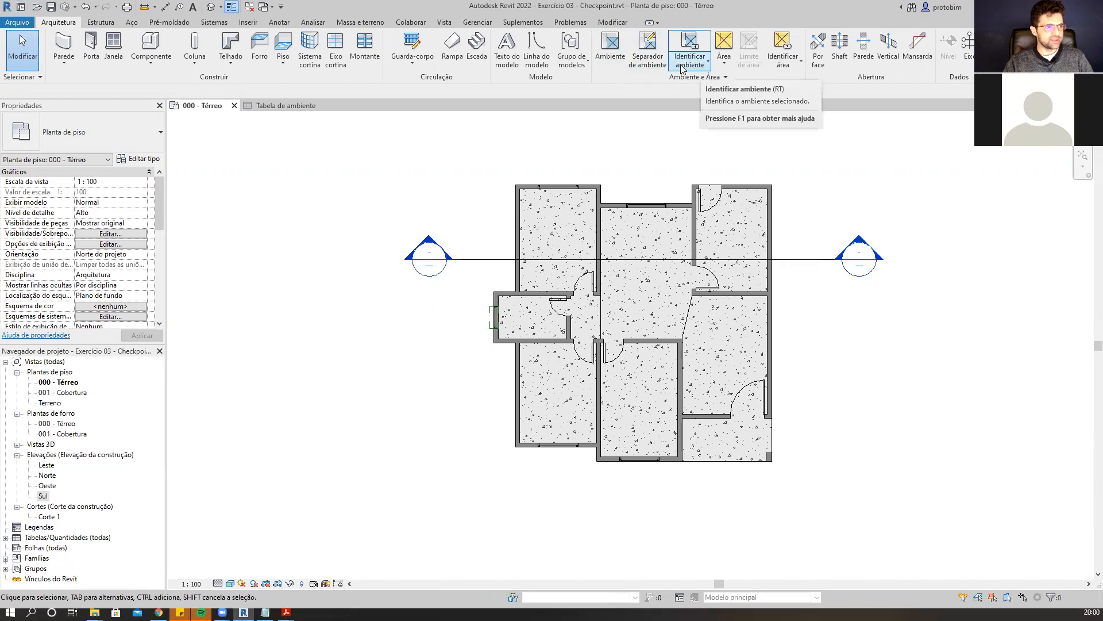
{"action": "left_click", "coordinate": [709, 62]}
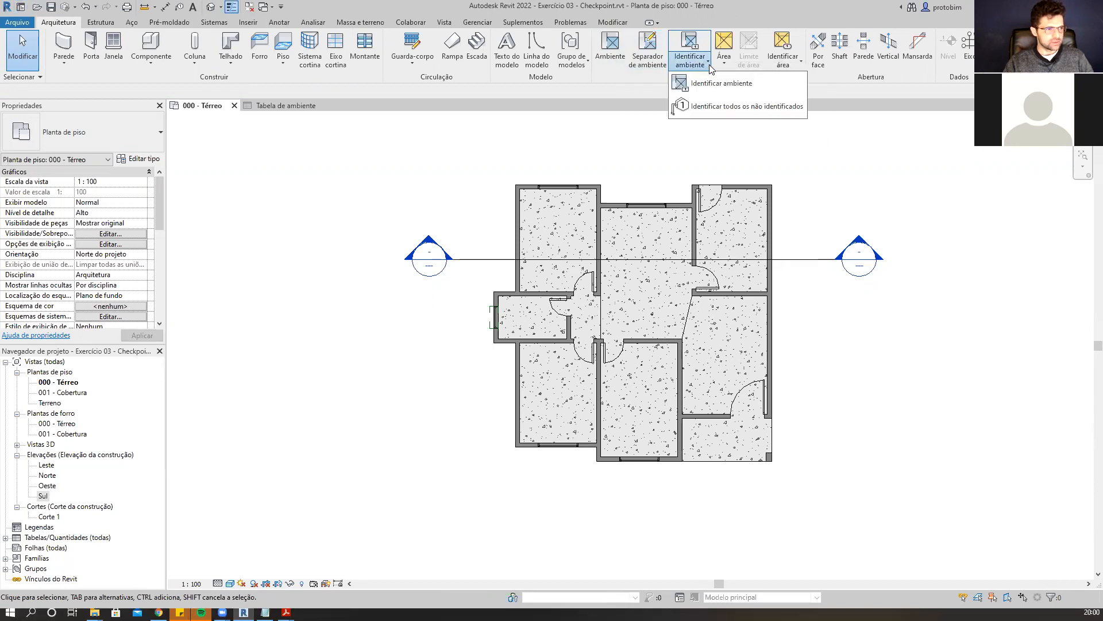
{"action": "left_click", "coordinate": [693, 42]}
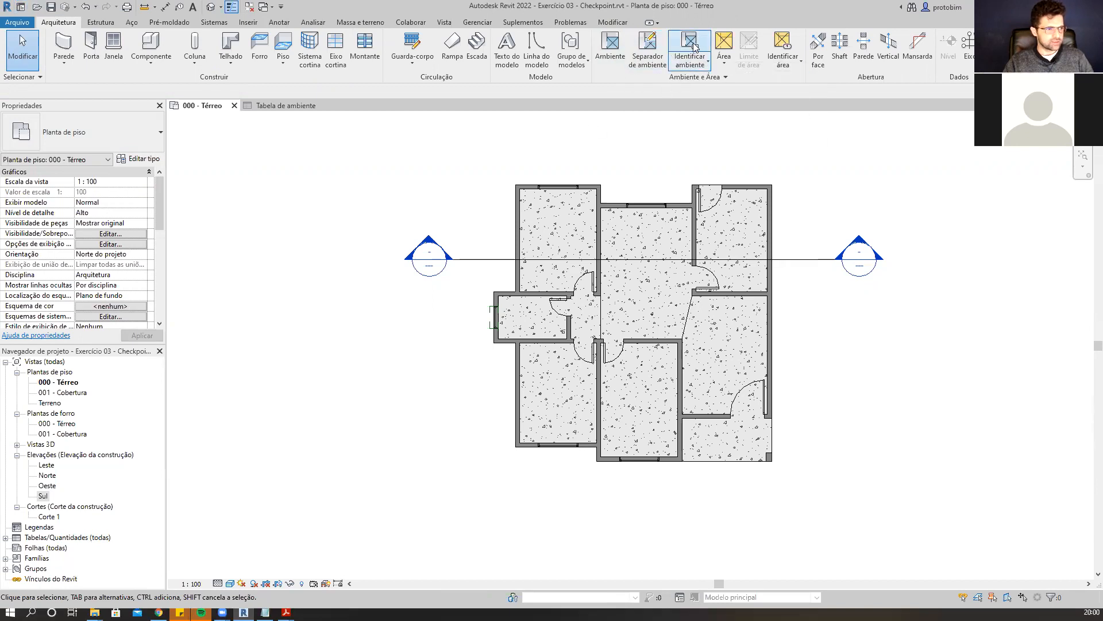
{"action": "scroll", "coordinate": [561, 169], "scroll_direction": "up", "scroll_amount": 1}
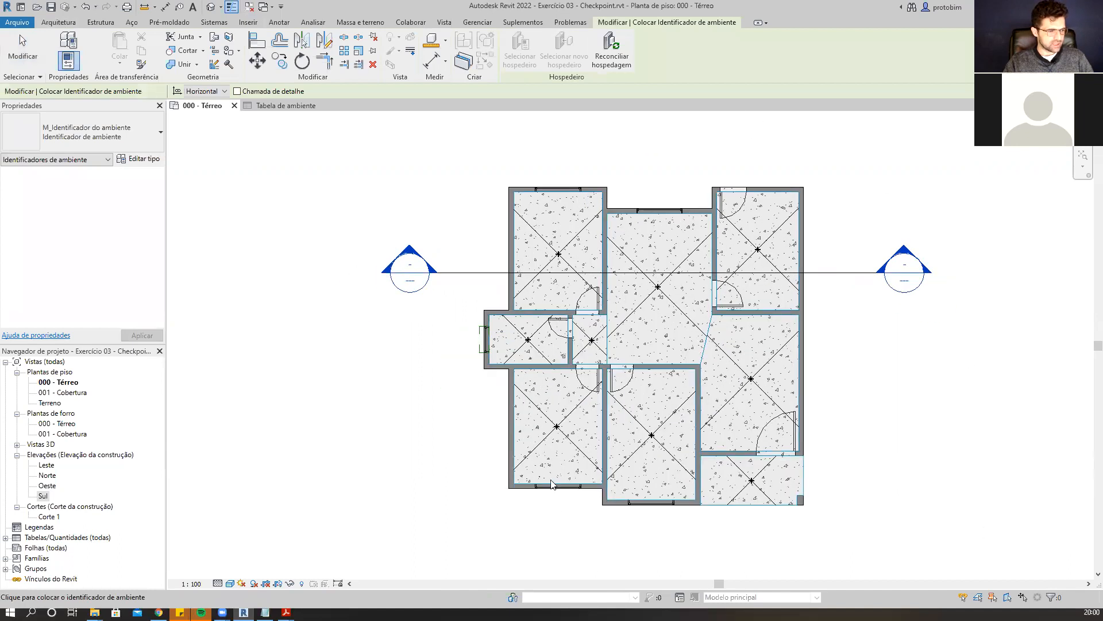
{"action": "left_click", "coordinate": [131, 140]}
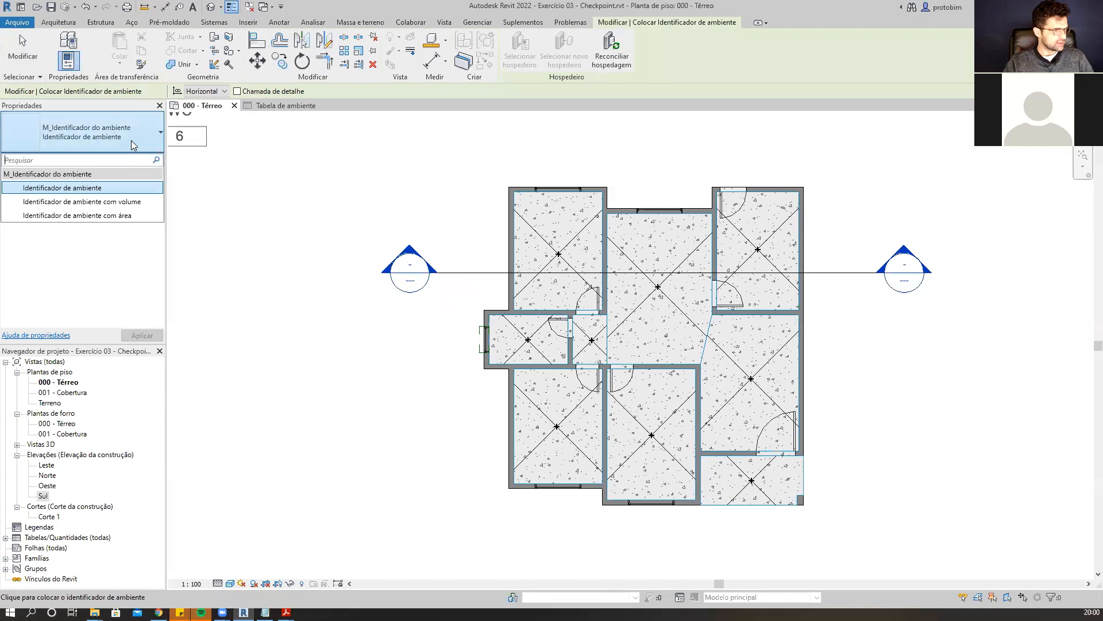
{"action": "left_click", "coordinate": [131, 141]}
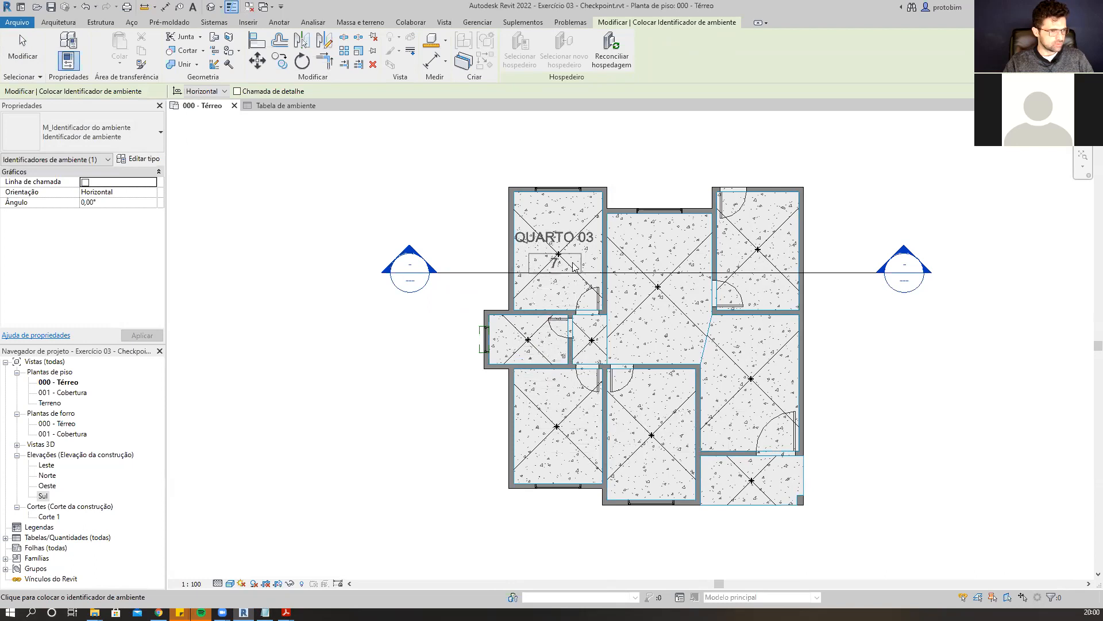
{"action": "left_click", "coordinate": [126, 143]}
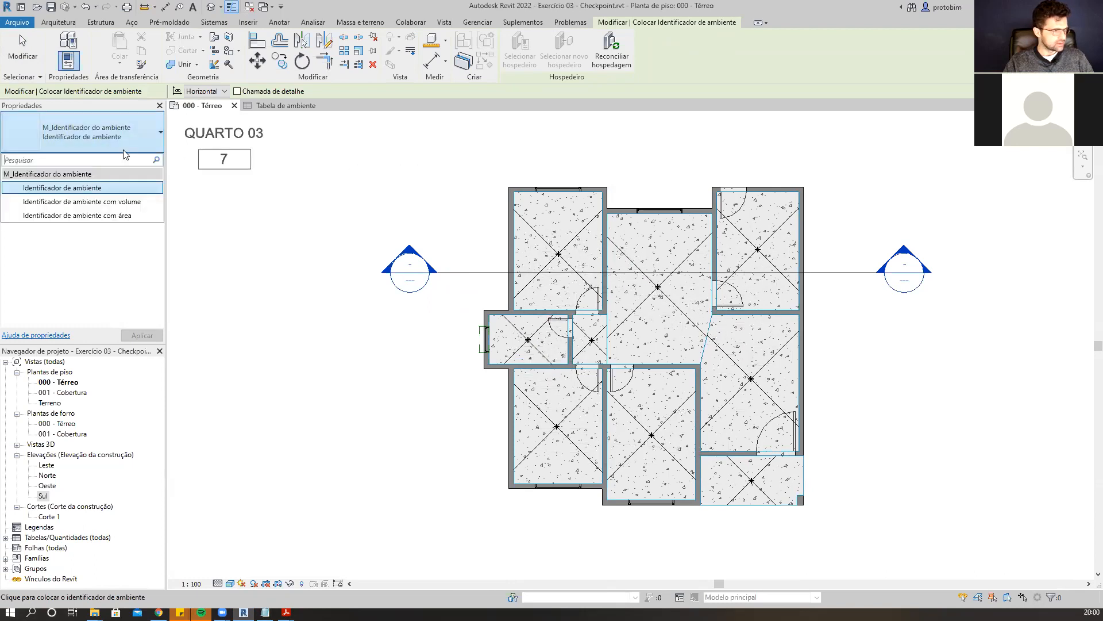
{"action": "left_click", "coordinate": [112, 202]}
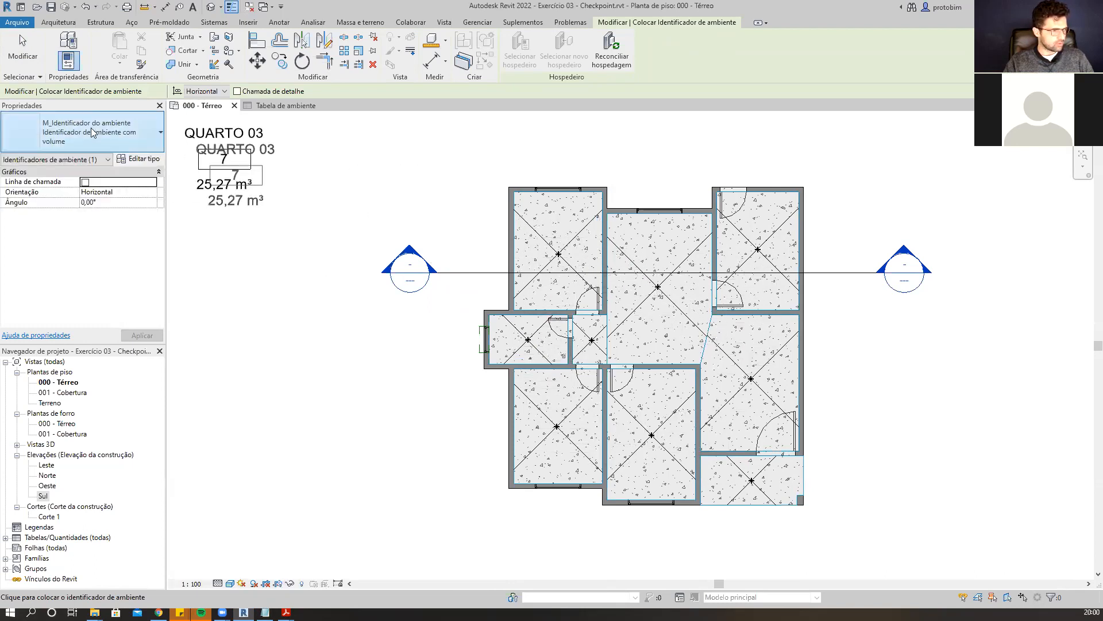
{"action": "left_click", "coordinate": [120, 143]}
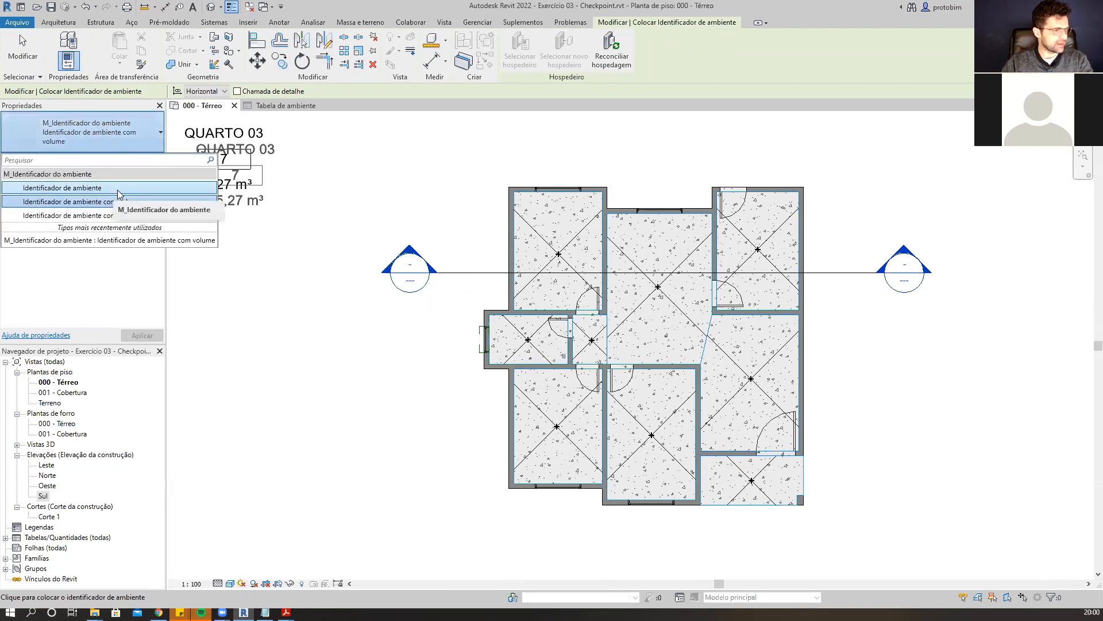
{"action": "key", "text": "Escape"}
{"action": "key", "text": "Escape"}
{"action": "scroll", "coordinate": [266, 196], "scroll_direction": "down", "scroll_amount": 1}
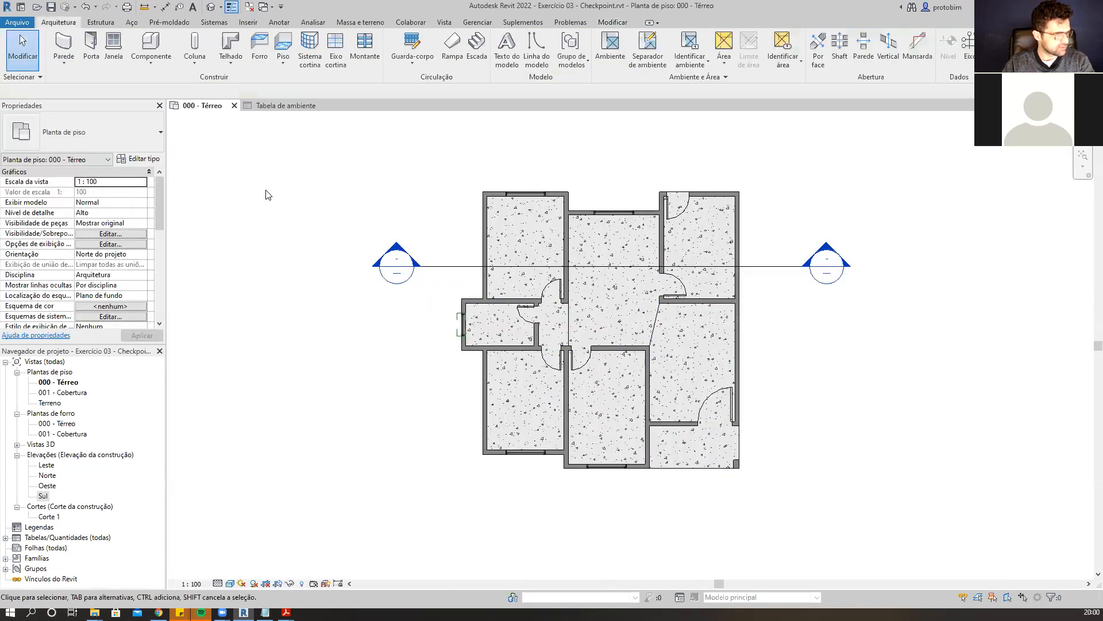
{"action": "scroll", "coordinate": [365, 230], "scroll_direction": "up", "scroll_amount": 1}
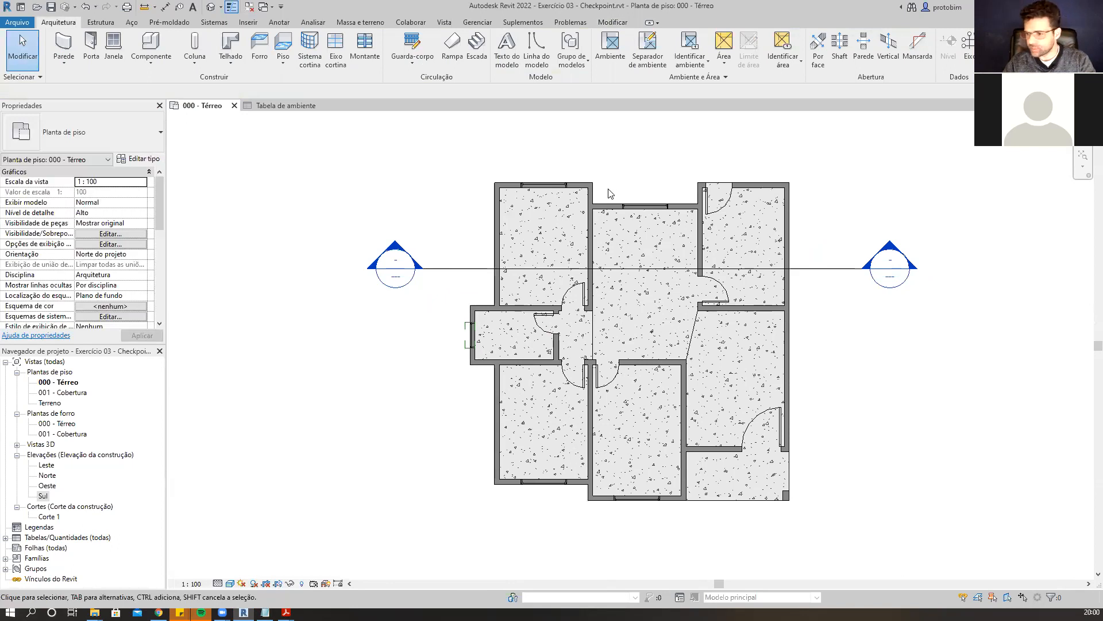
{"action": "middle_click_drag", "start_coordinate": [860, 396], "coordinate": [825, 364]}
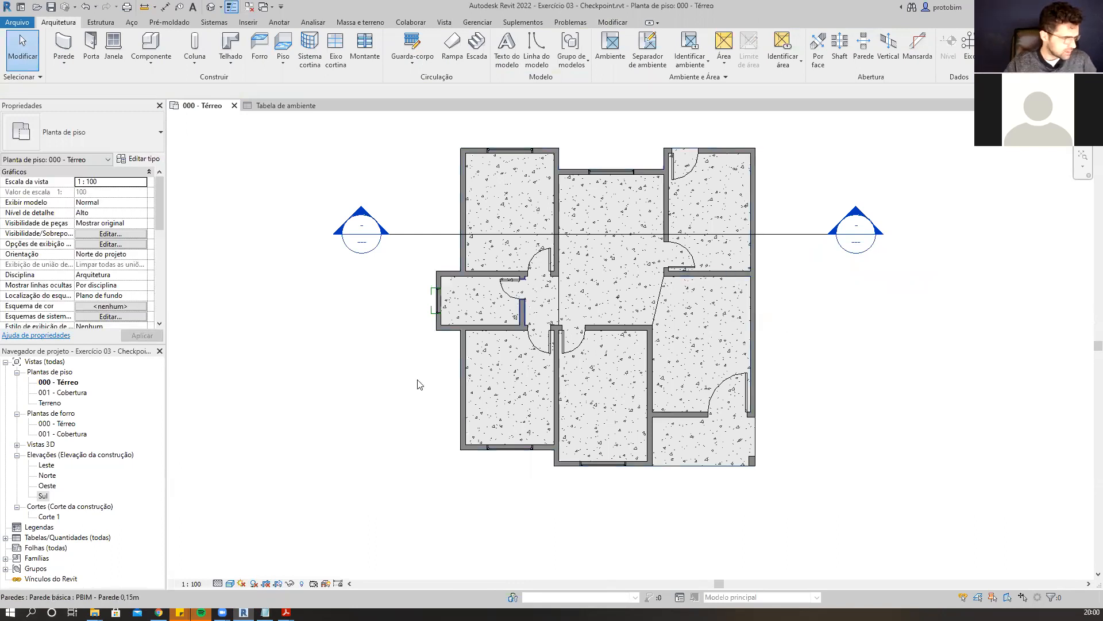
{"action": "mouse_move", "coordinate": [158, 612]}
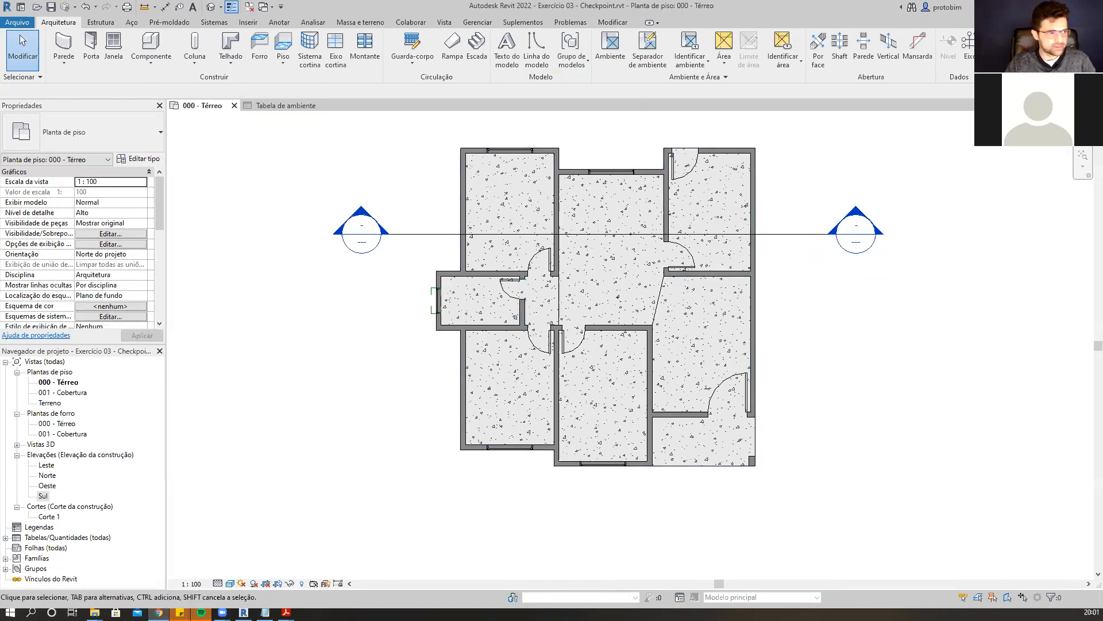
Switch to the web browser and open Google Classroom.
{"action": "left_click_drag", "start_coordinate": [521, 0], "coordinate": [521, 22]}
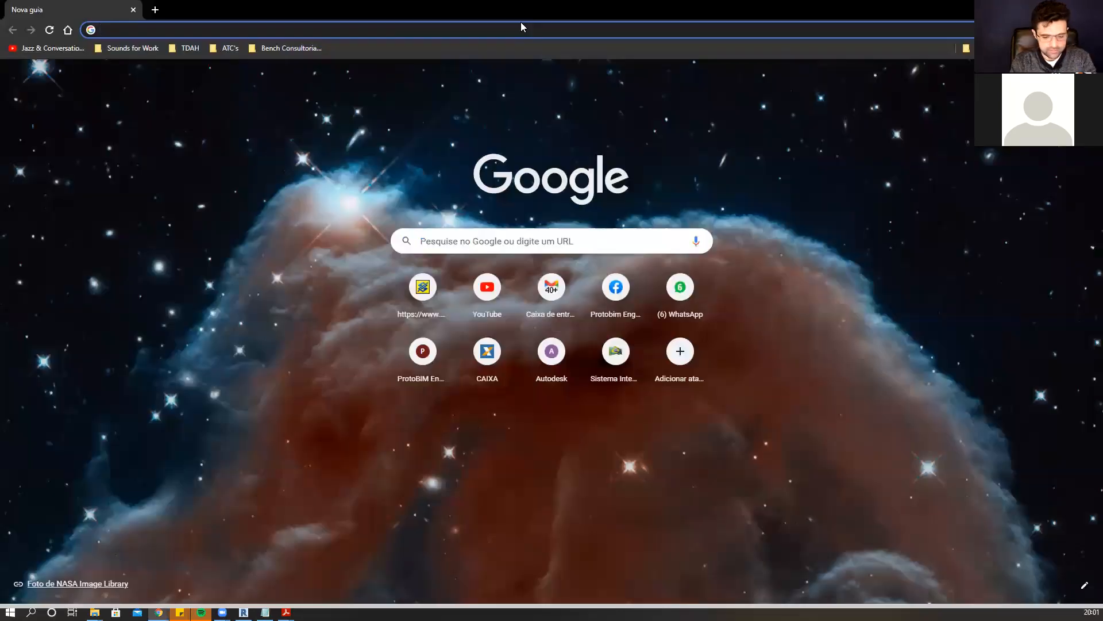
{"action": "type", "text": "GOOGLE C"}
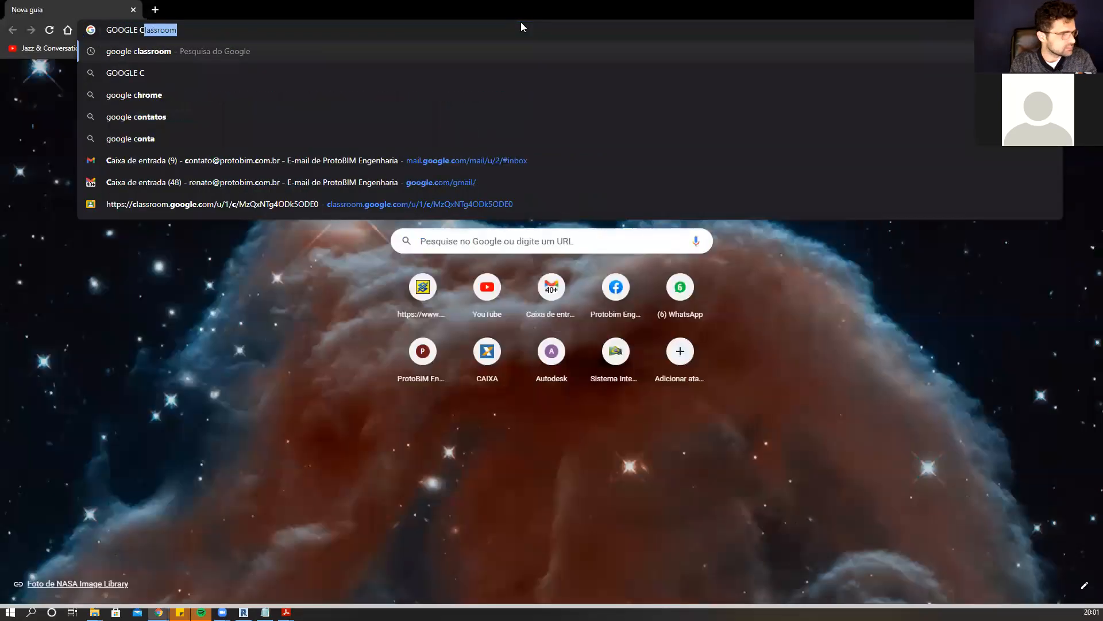
{"action": "key", "text": "Return"}
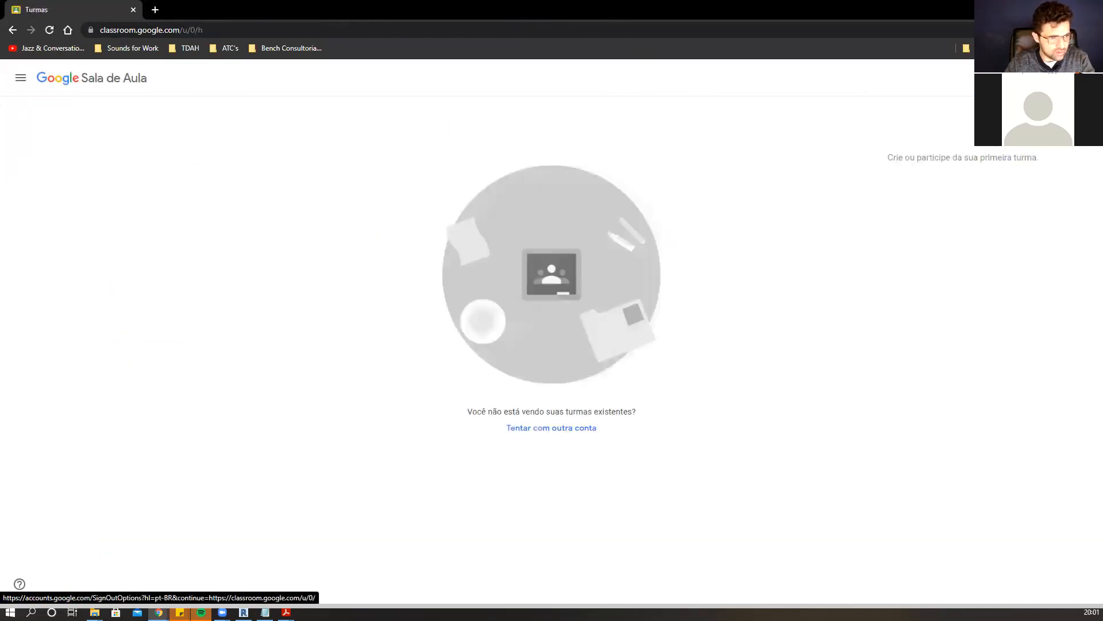
Switch to the other Google account to list its classes.
{"action": "left_click", "coordinate": [1085, 78]}
{"action": "left_click", "coordinate": [1022, 262]}
{"action": "left_click", "coordinate": [87, 5]}
{"action": "left_click", "coordinate": [133, 10]}
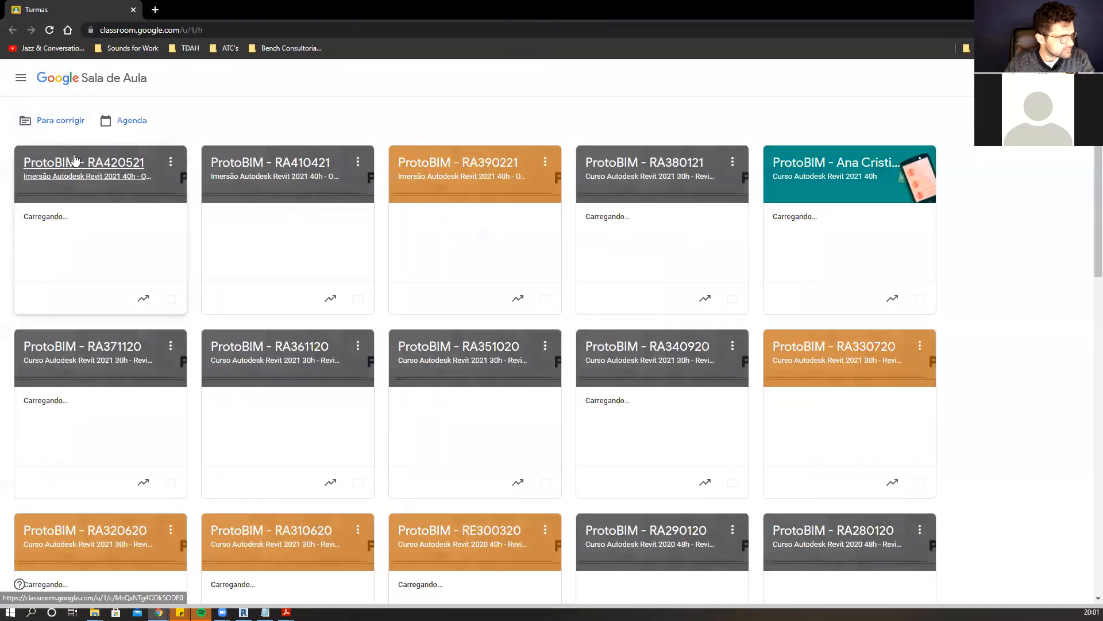
Open the ProtoBIM - RA420521 class's activities and expand the Famílias de Identificadores material.
{"action": "left_click", "coordinate": [101, 166]}
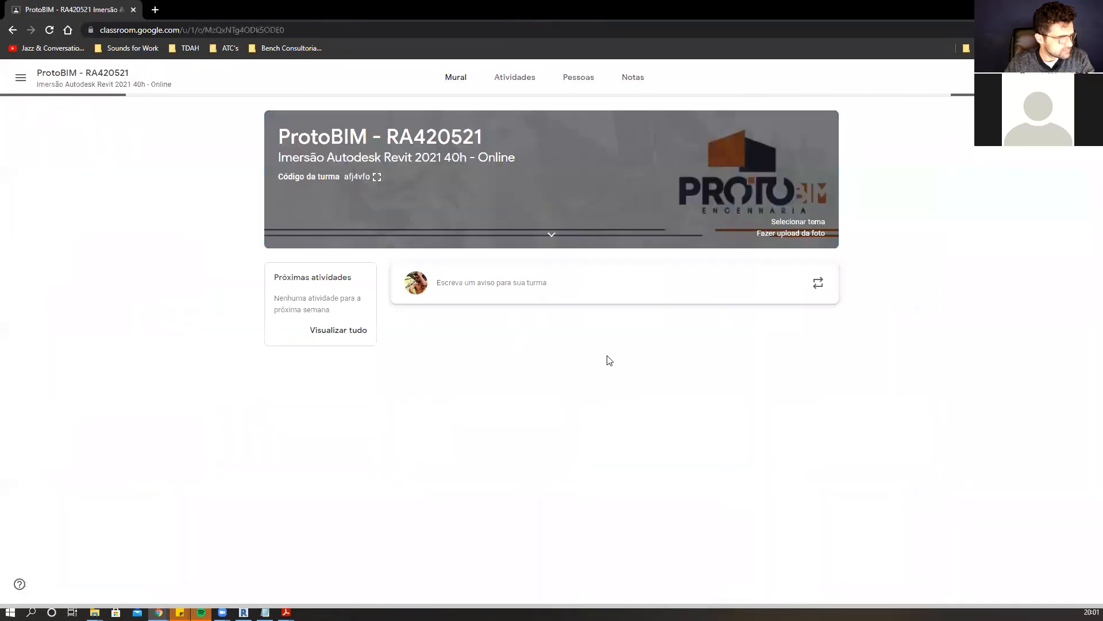
{"action": "left_click", "coordinate": [523, 80]}
{"action": "scroll", "coordinate": [651, 361], "scroll_direction": "down", "scroll_amount": 15}
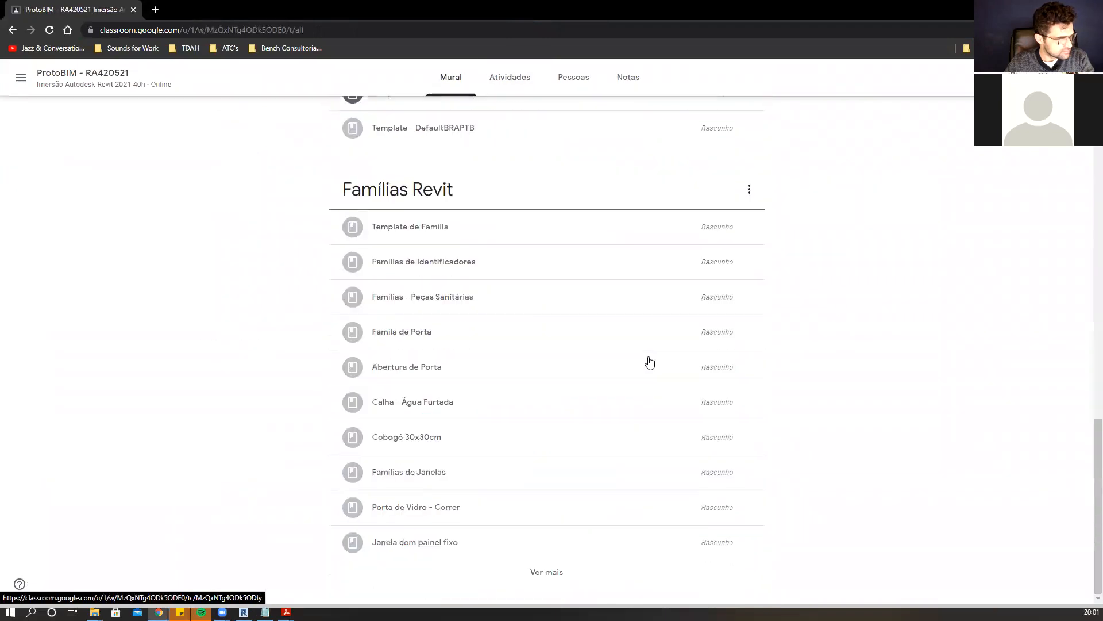
{"action": "left_click", "coordinate": [496, 254]}
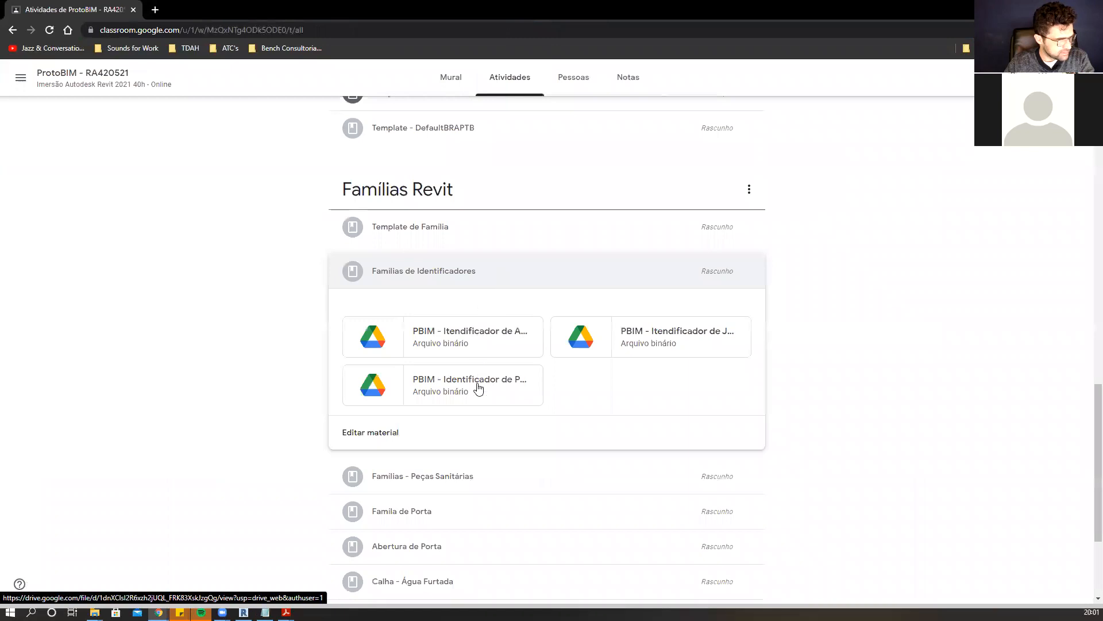
Edit and publish the Famílias de Identificadores draft material to the class.
{"action": "left_click", "coordinate": [748, 272]}
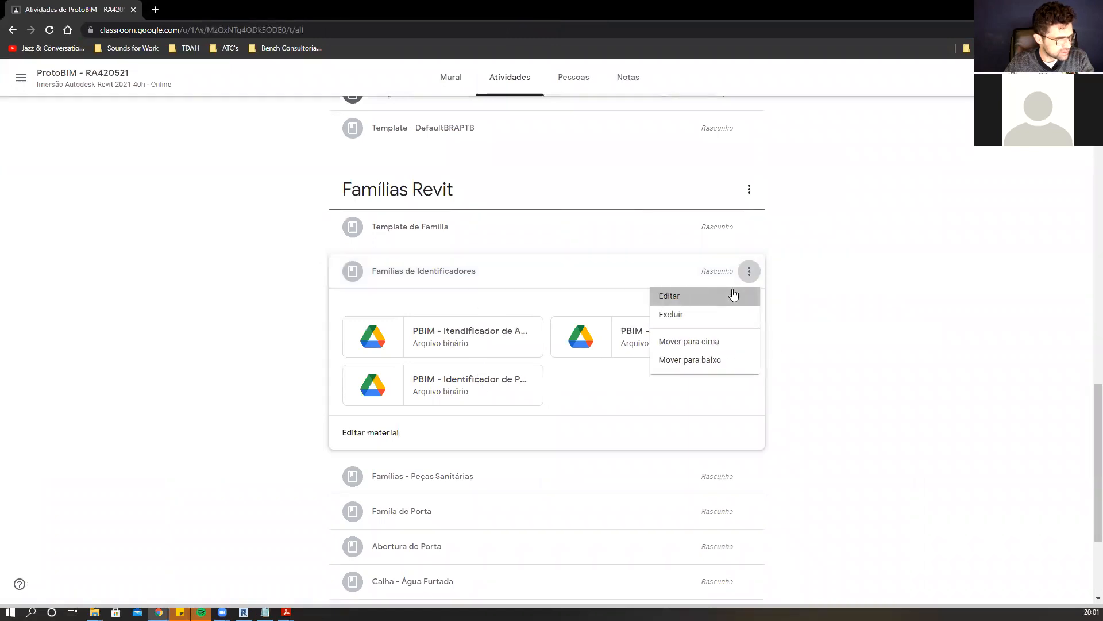
{"action": "left_click", "coordinate": [731, 295]}
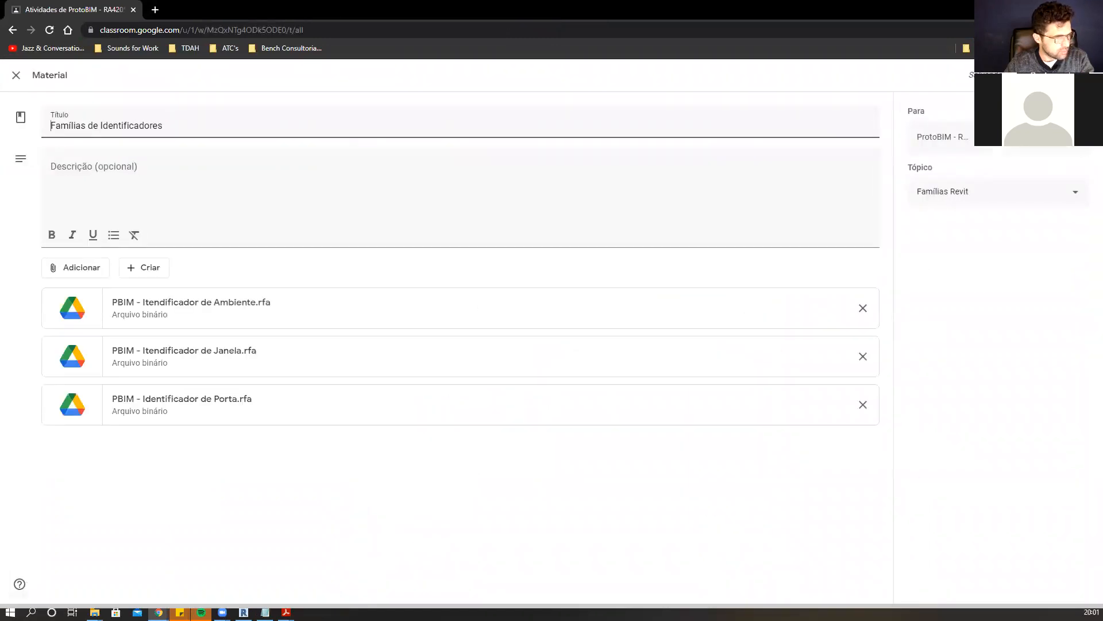
{"action": "left_click", "coordinate": [1039, 76]}
{"action": "left_click", "coordinate": [620, 369]}
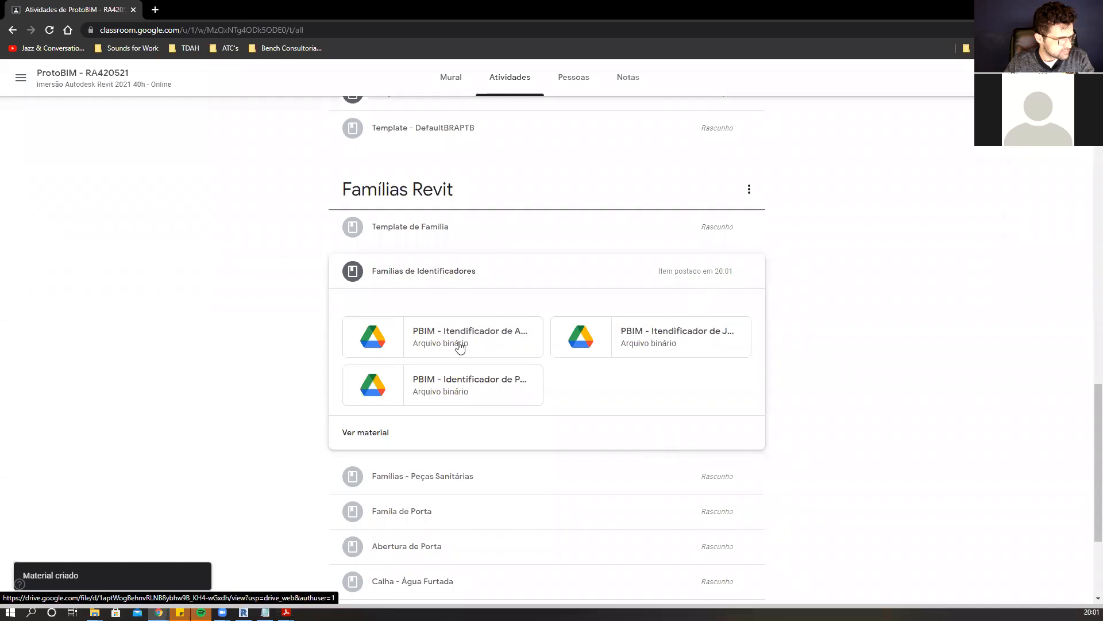
Download the PBIM - Itendificador de Ambiente.rfa family from the material and save it in the 2021\RA420521 class folder.
{"action": "left_click", "coordinate": [467, 339]}
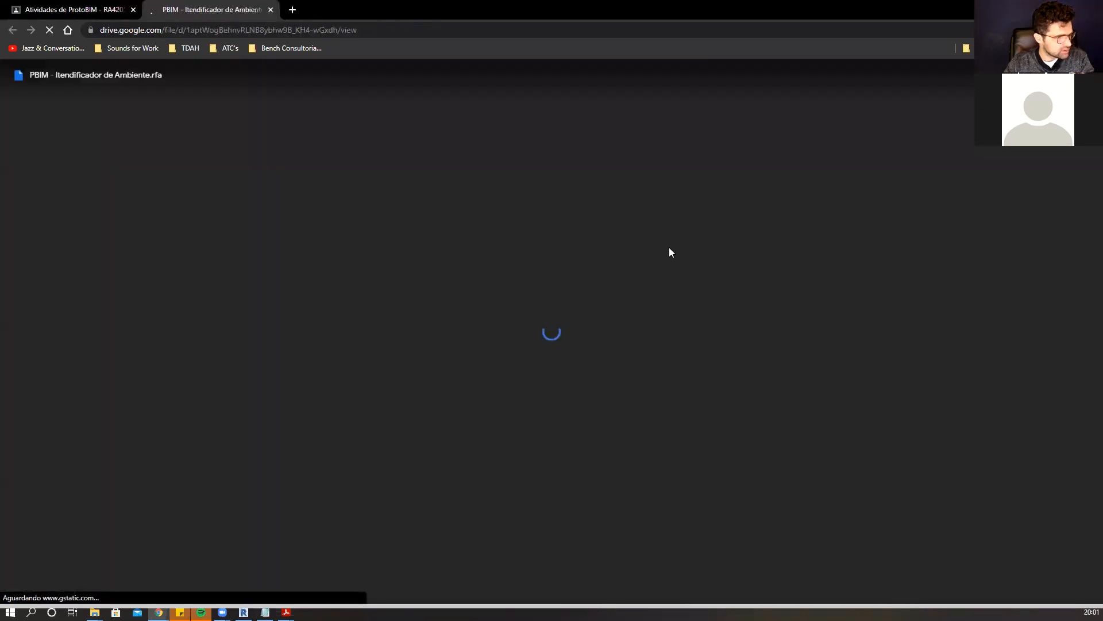
{"action": "left_click", "coordinate": [545, 340]}
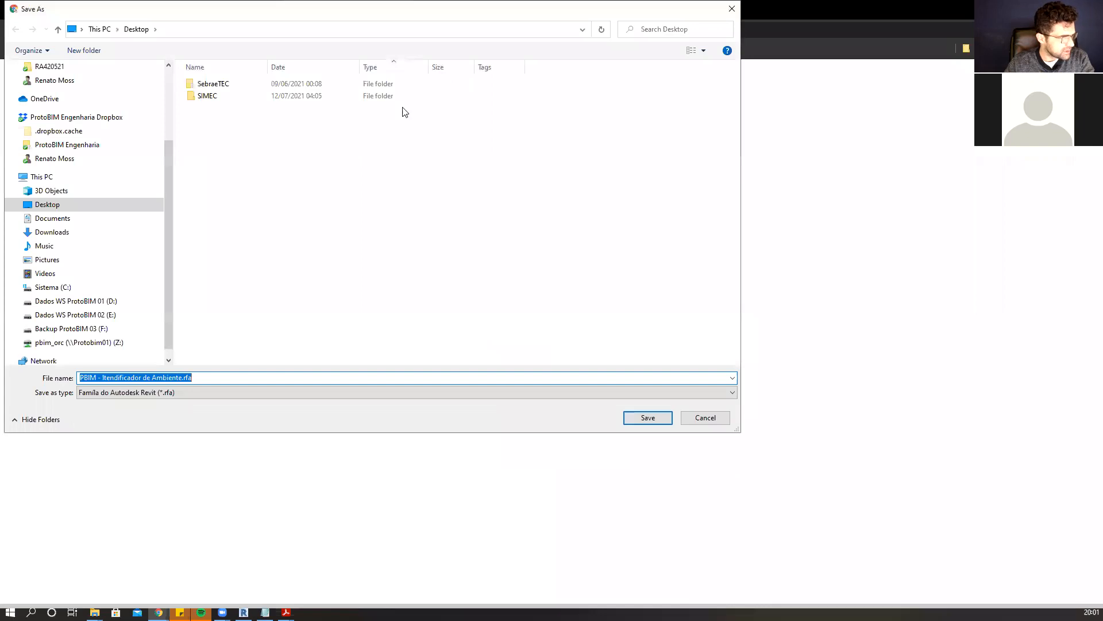
{"action": "scroll", "coordinate": [103, 276], "scroll_direction": "down", "scroll_amount": 1}
{"action": "left_click", "coordinate": [104, 287]}
{"action": "double_click", "coordinate": [282, 131]}
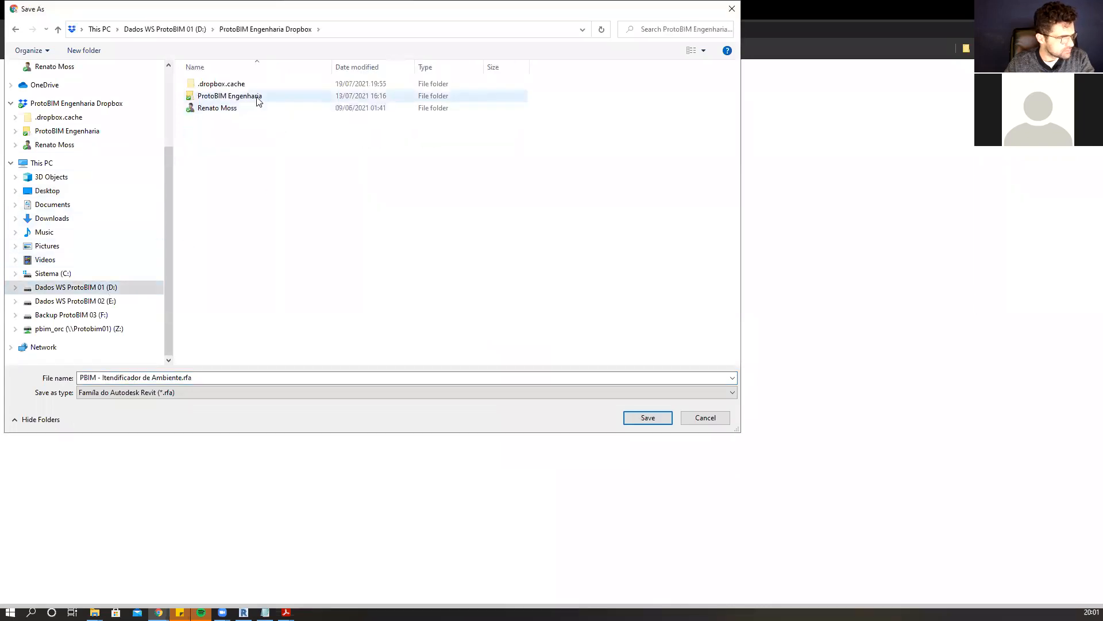
{"action": "double_click", "coordinate": [257, 98]}
{"action": "double_click", "coordinate": [249, 156]}
{"action": "double_click", "coordinate": [253, 84]}
{"action": "double_click", "coordinate": [246, 107]}
{"action": "left_click", "coordinate": [249, 132]}
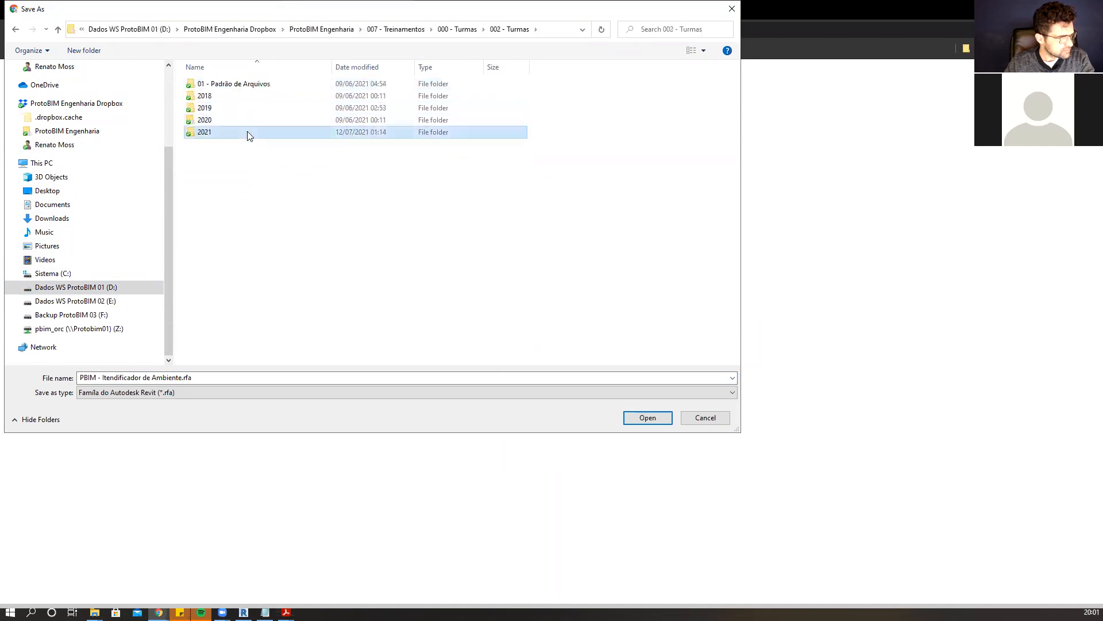
{"action": "double_click", "coordinate": [250, 135]}
{"action": "double_click", "coordinate": [249, 146]}
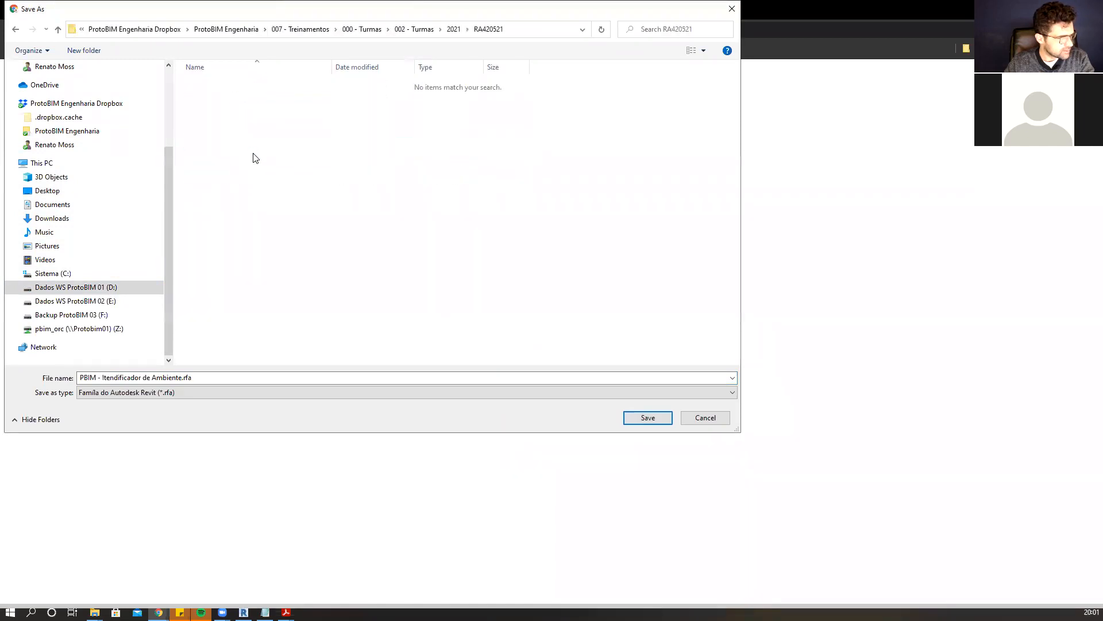
{"action": "left_click", "coordinate": [546, 26]}
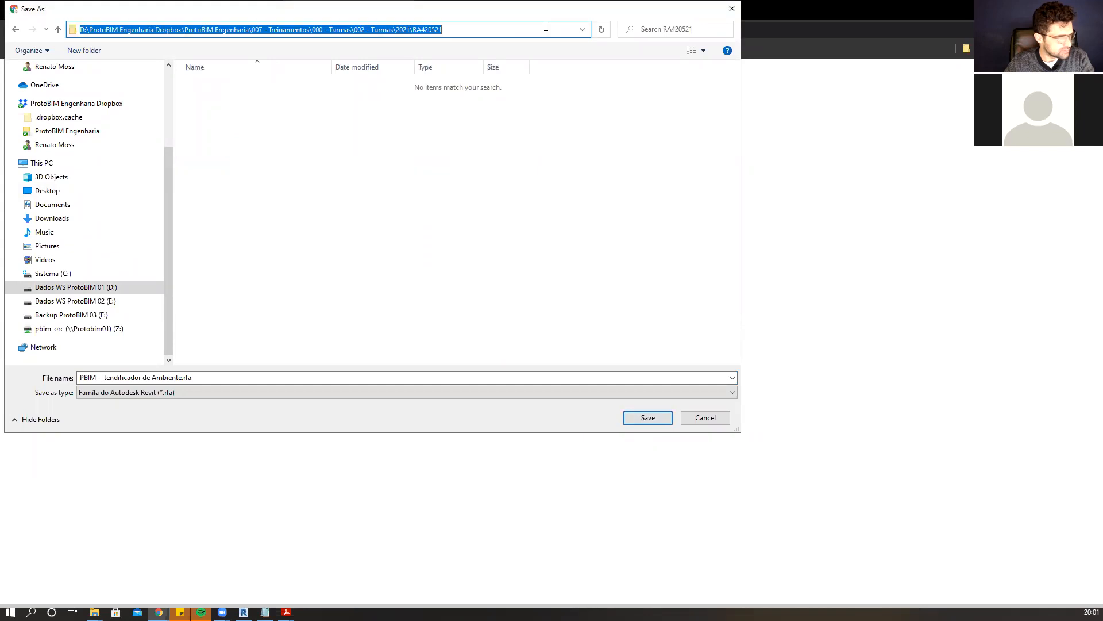
{"action": "left_click", "coordinate": [637, 418]}
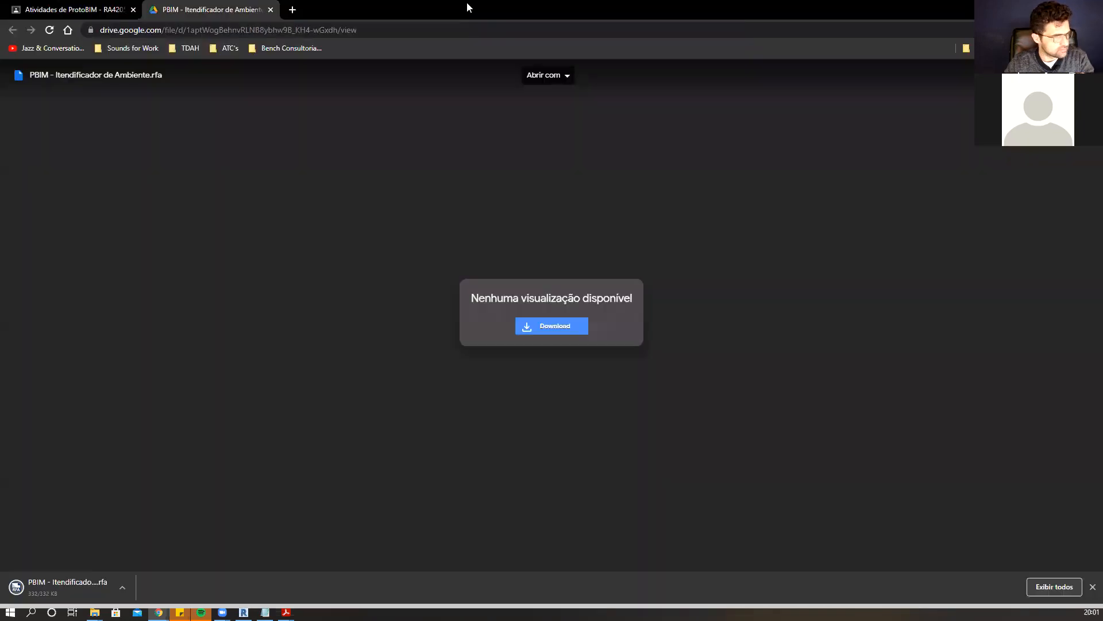
{"action": "left_click", "coordinate": [270, 10]}
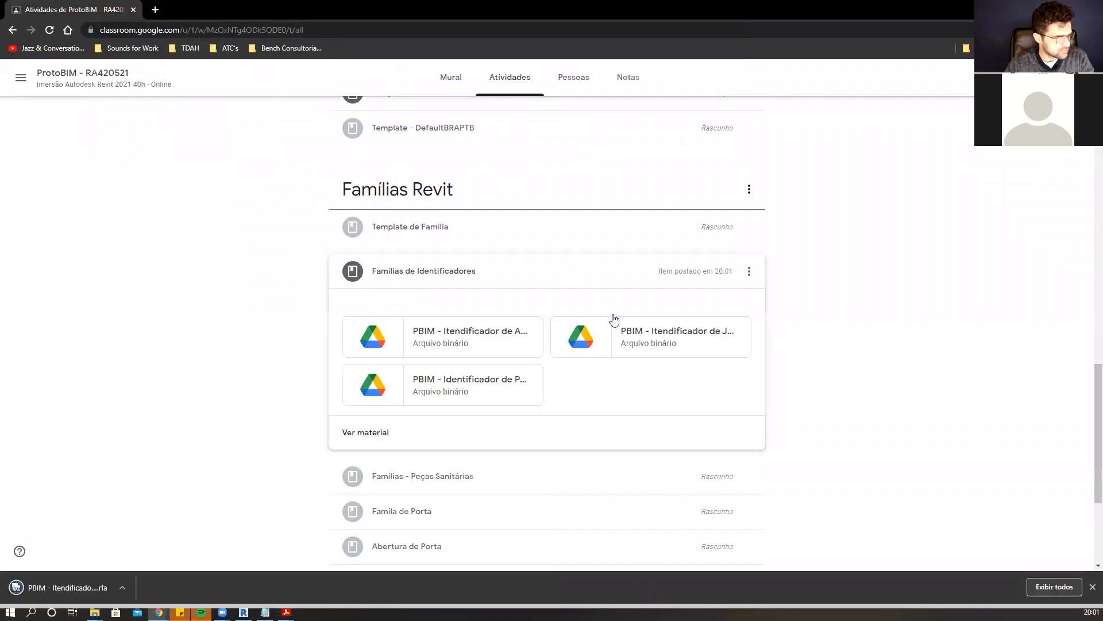
Download the PBIM - Itendificador de Janela.rfa family into the same class folder.
{"action": "left_click", "coordinate": [661, 344]}
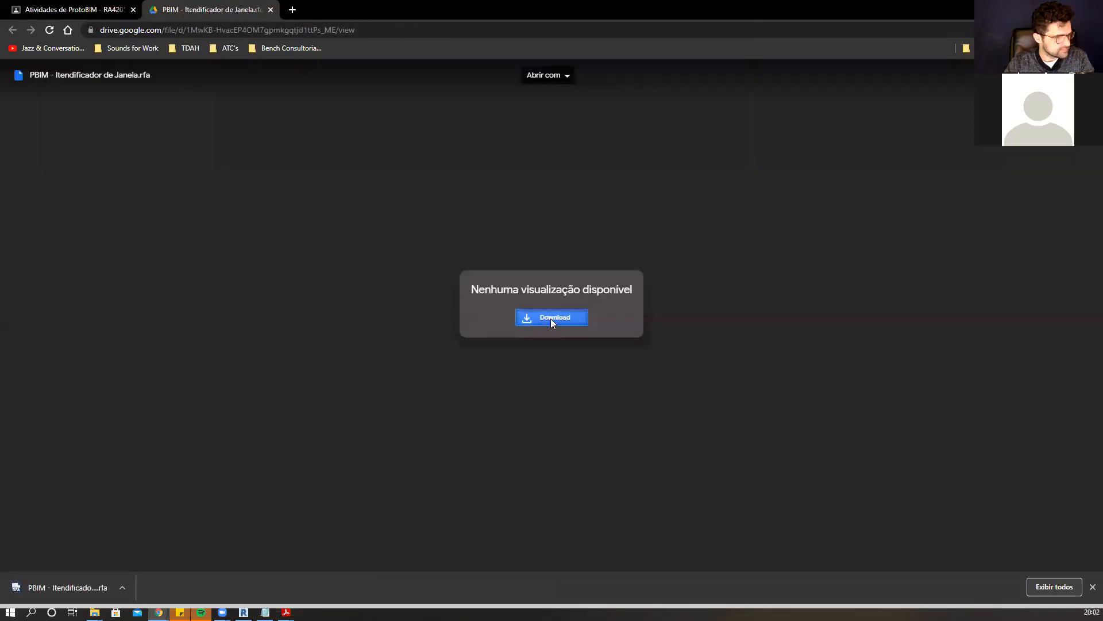
{"action": "left_click", "coordinate": [552, 321]}
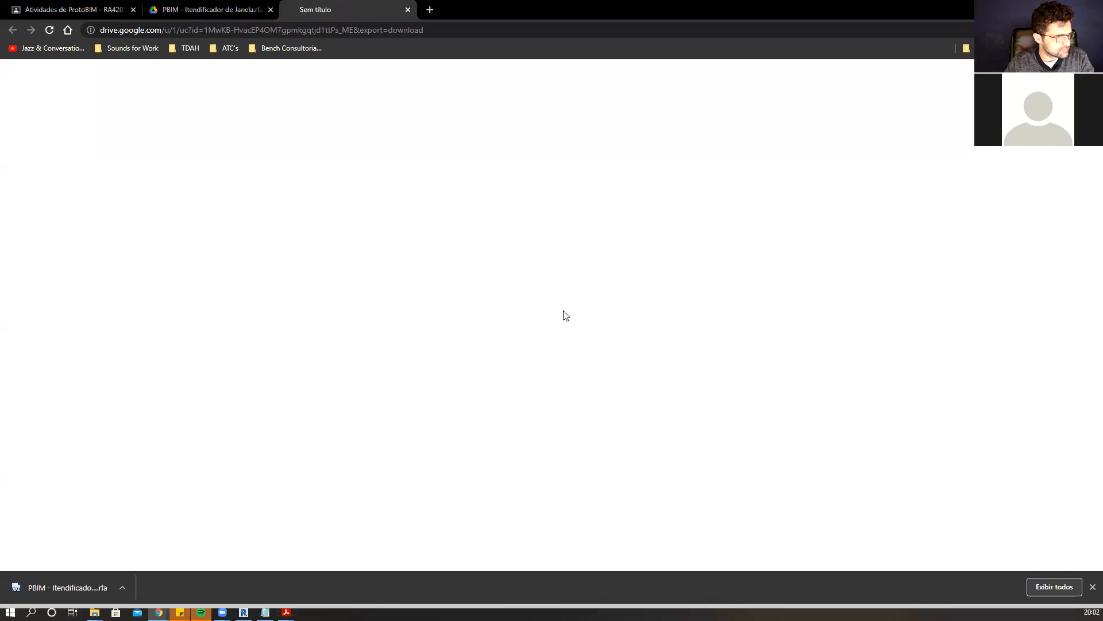
{"action": "left_click", "coordinate": [646, 417]}
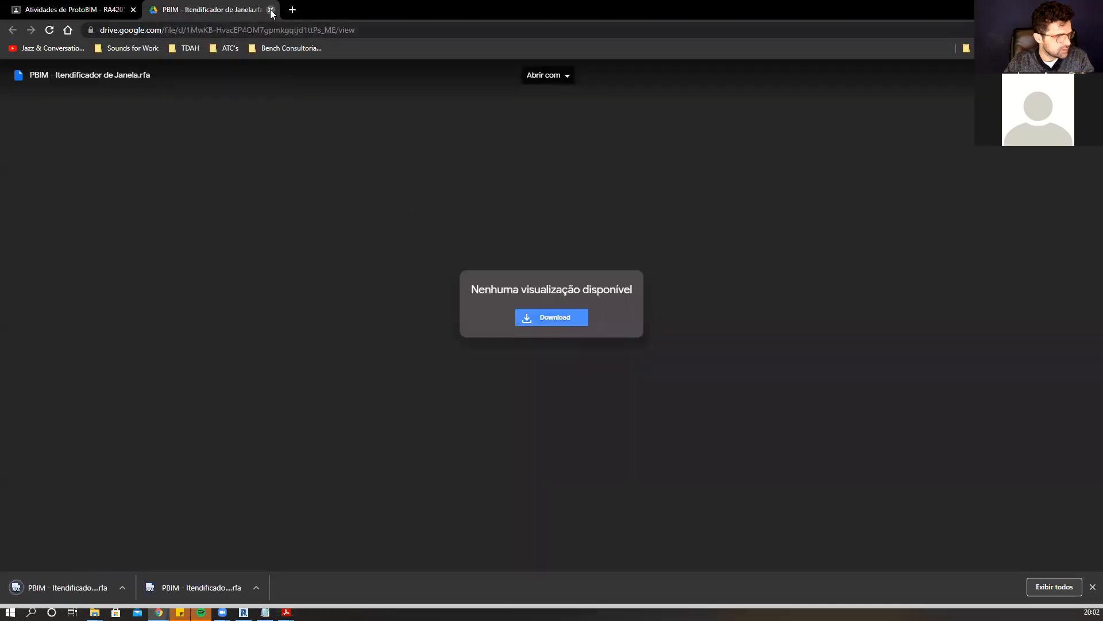
{"action": "left_click", "coordinate": [271, 10]}
Download the PBIM - Identificador de Porta.rfa family into the same class folder.
{"action": "left_click", "coordinate": [462, 389]}
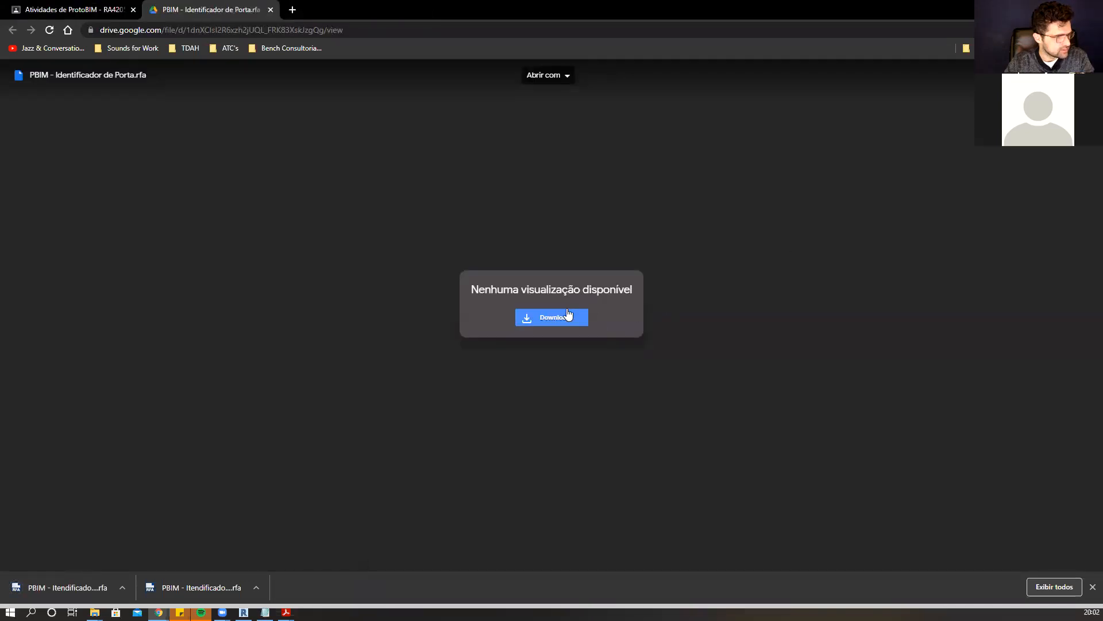
{"action": "left_click", "coordinate": [568, 317]}
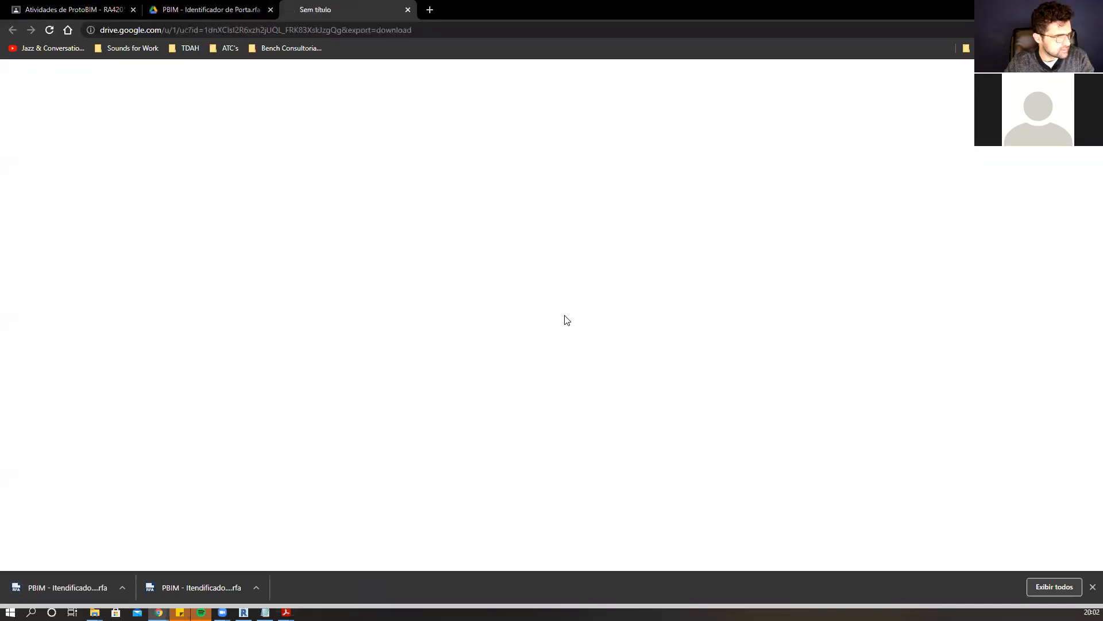
{"action": "left_click", "coordinate": [648, 417]}
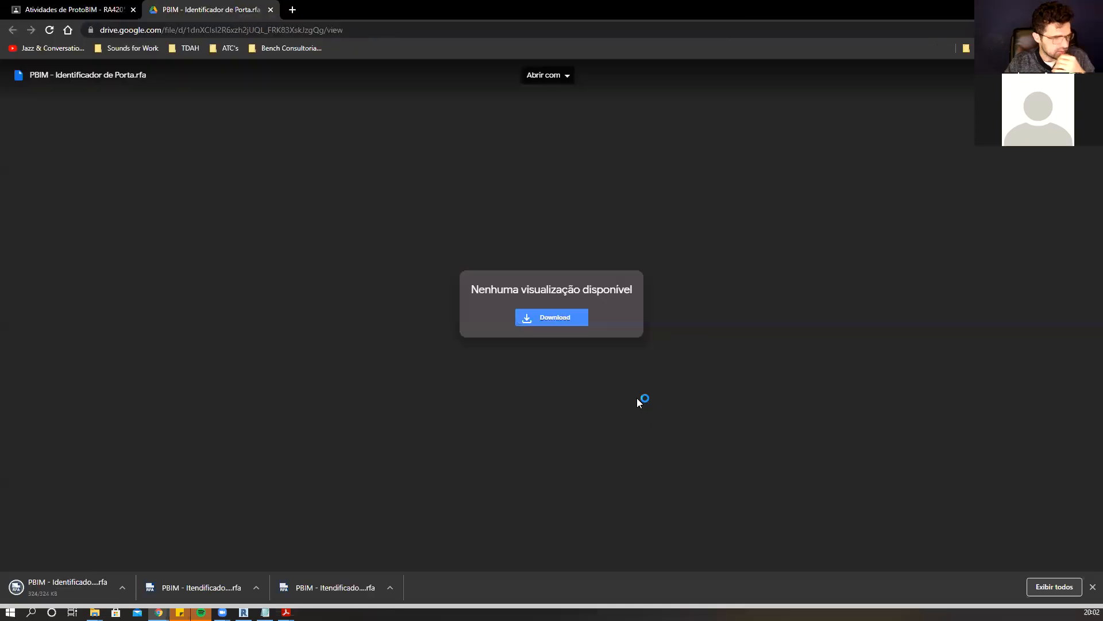
{"action": "left_click", "coordinate": [270, 10]}
Load the three downloaded PBIM identifier families from the RA420521 folder into the Revit project.
{"action": "left_click", "coordinate": [1037, 8]}
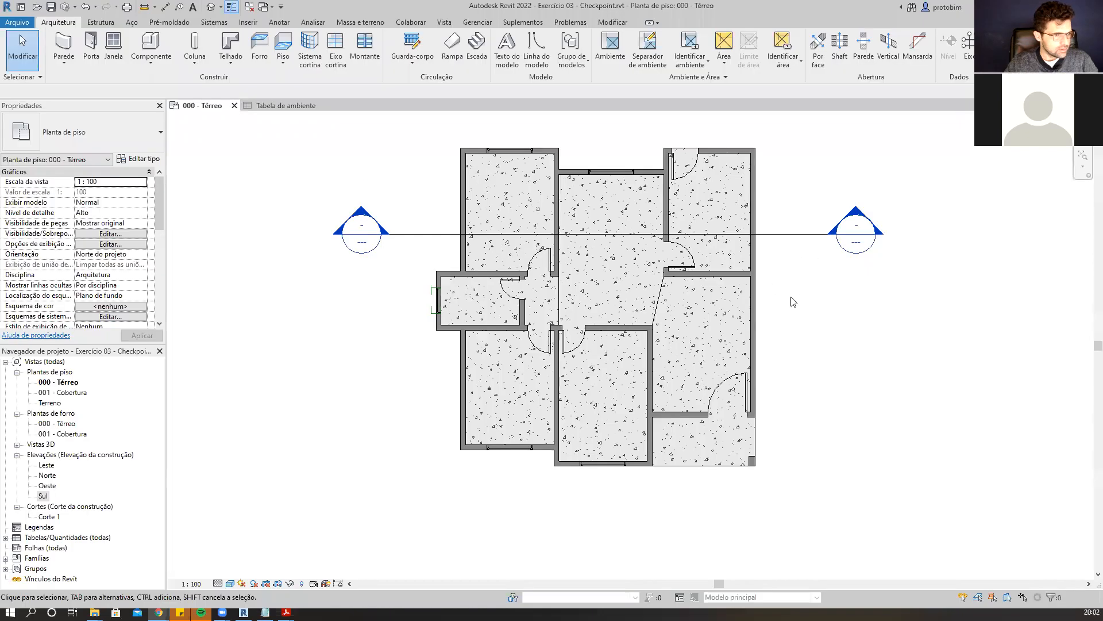
{"action": "middle_click_drag", "start_coordinate": [830, 285], "coordinate": [779, 312]}
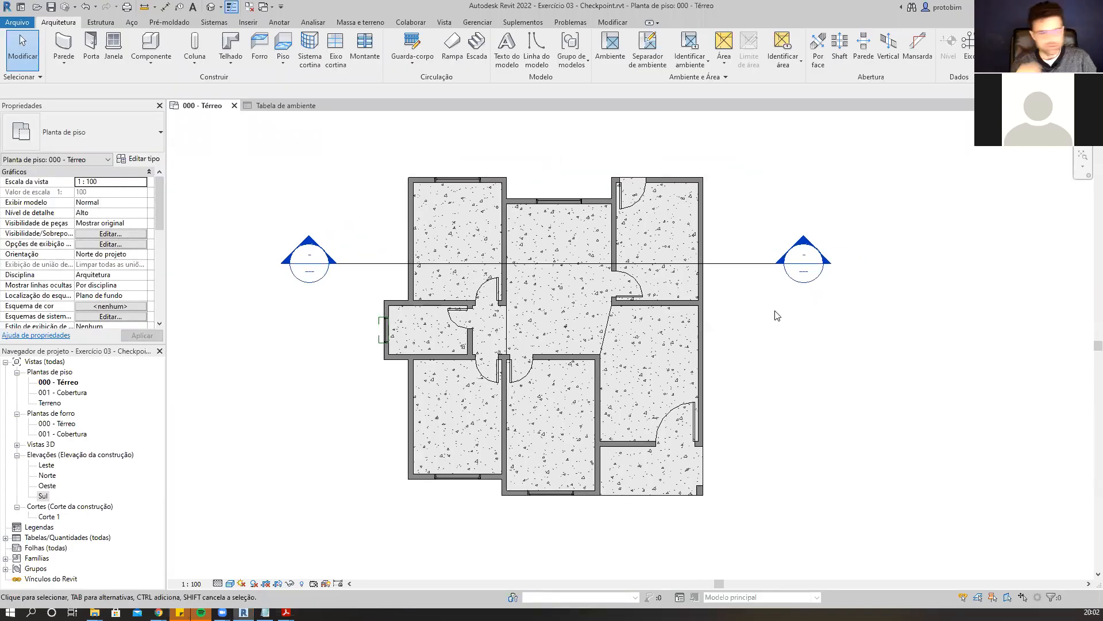
{"action": "left_click", "coordinate": [247, 22]}
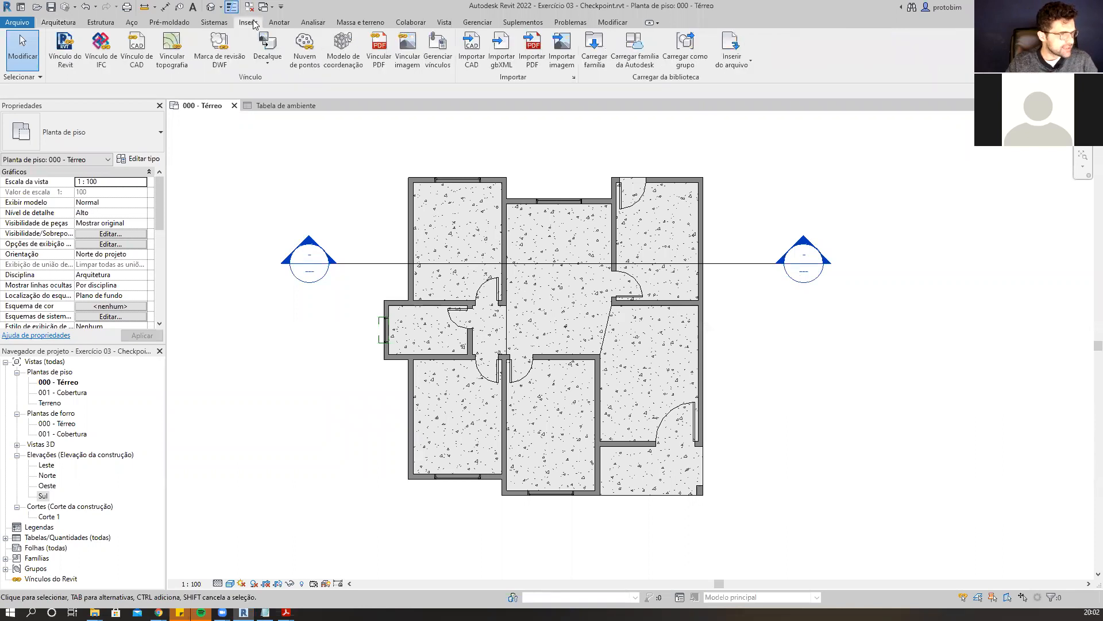
{"action": "left_click", "coordinate": [588, 68]}
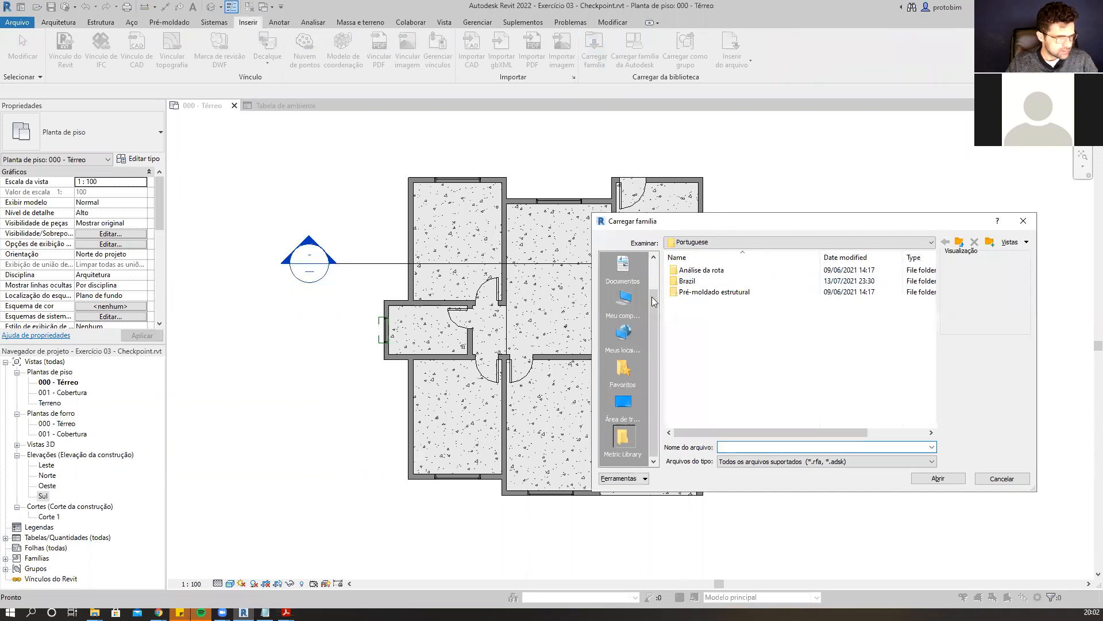
{"action": "left_click", "coordinate": [624, 299]}
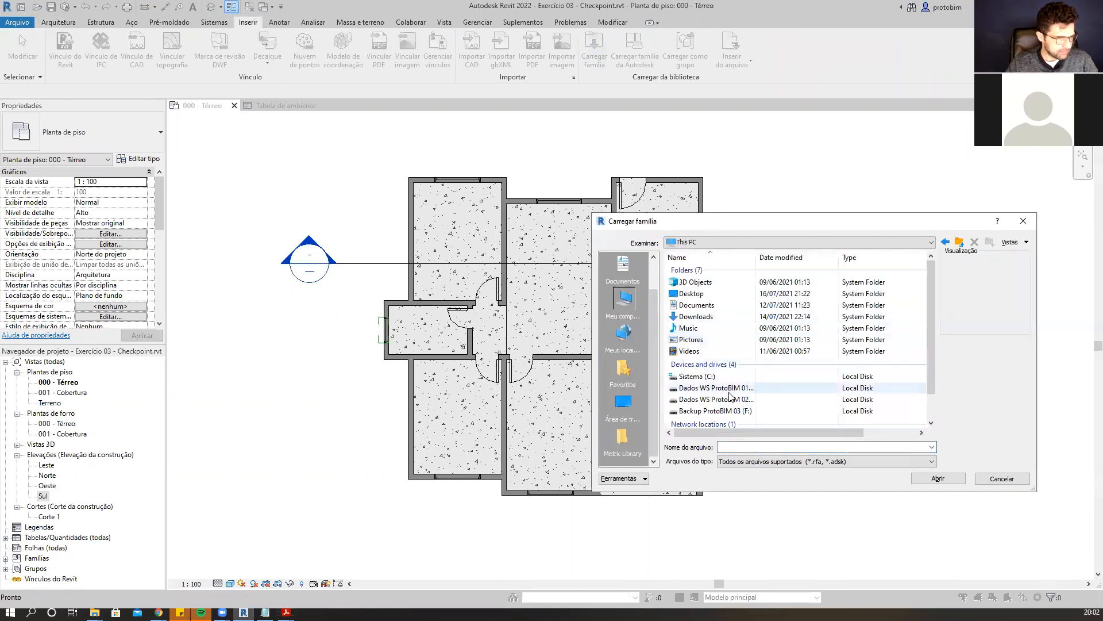
{"action": "double_click", "coordinate": [754, 387]}
{"action": "double_click", "coordinate": [740, 317]}
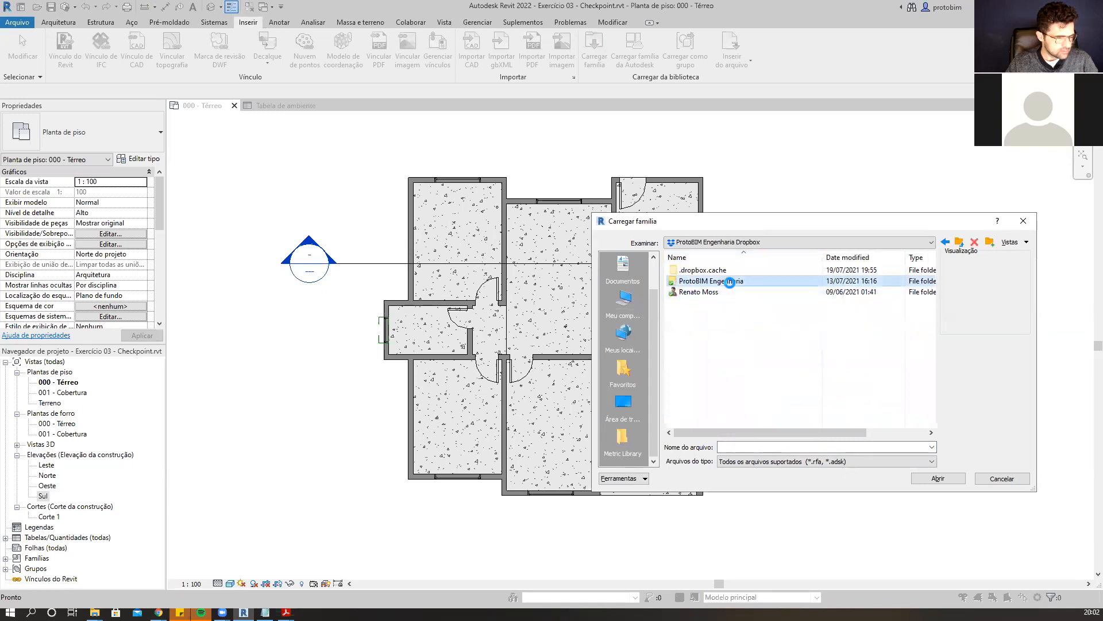
{"action": "double_click", "coordinate": [730, 282]}
{"action": "double_click", "coordinate": [731, 282]}
{"action": "double_click", "coordinate": [730, 335]}
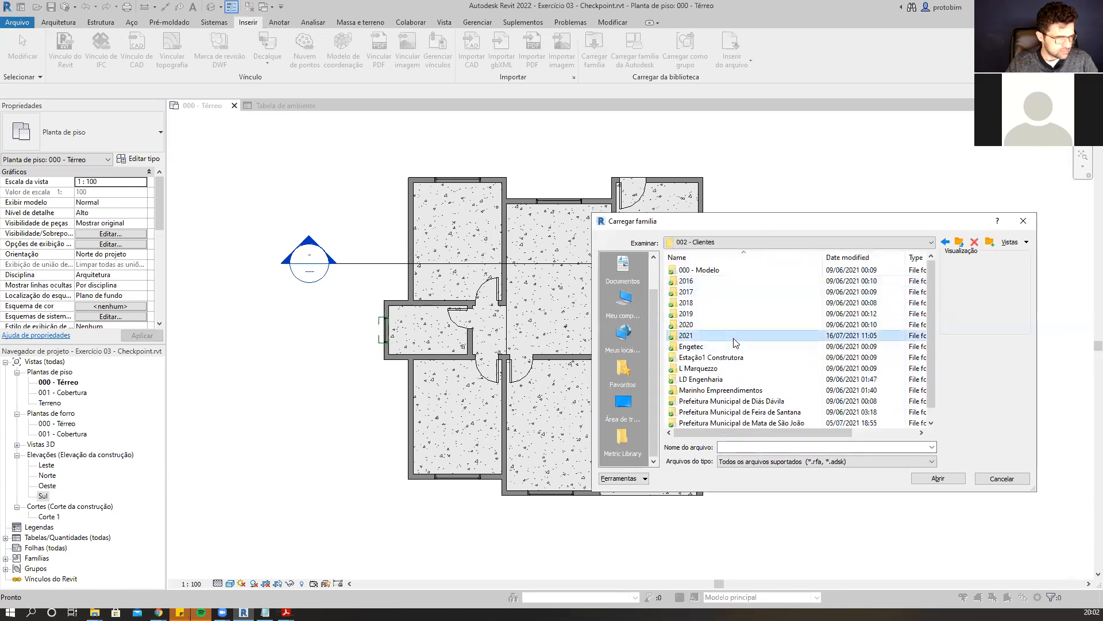
{"action": "left_click", "coordinate": [944, 242]}
{"action": "left_click", "coordinate": [944, 242]}
{"action": "double_click", "coordinate": [713, 336]}
{"action": "double_click", "coordinate": [698, 269]}
{"action": "double_click", "coordinate": [707, 293]}
{"action": "double_click", "coordinate": [707, 313]}
{"action": "double_click", "coordinate": [710, 326]}
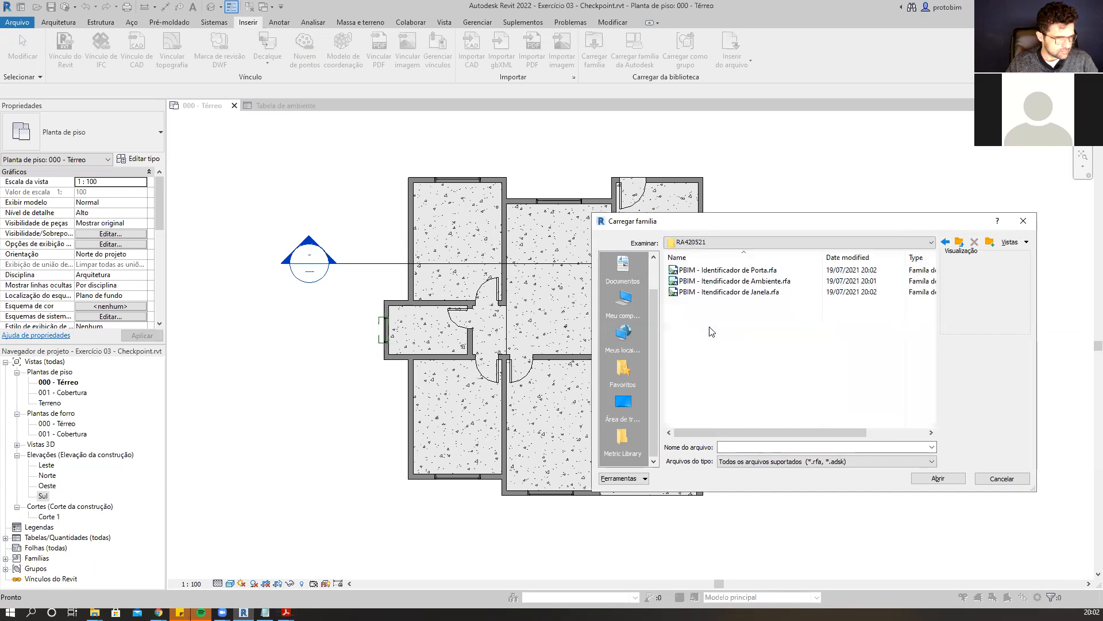
{"action": "left_click_drag", "start_coordinate": [764, 311], "coordinate": [748, 277]}
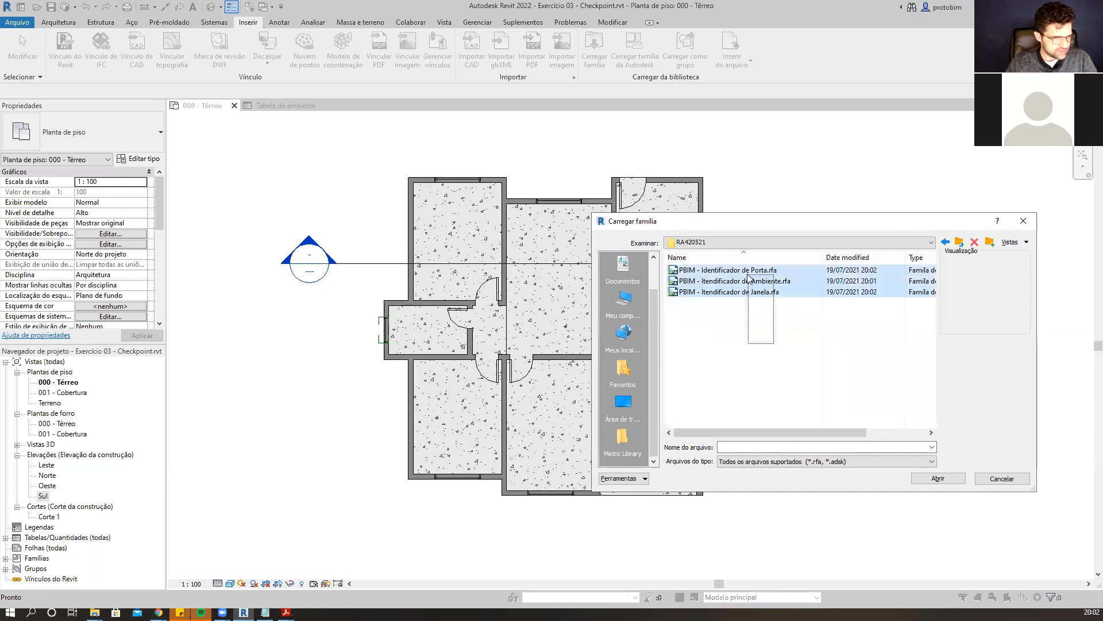
{"action": "left_click", "coordinate": [938, 479]}
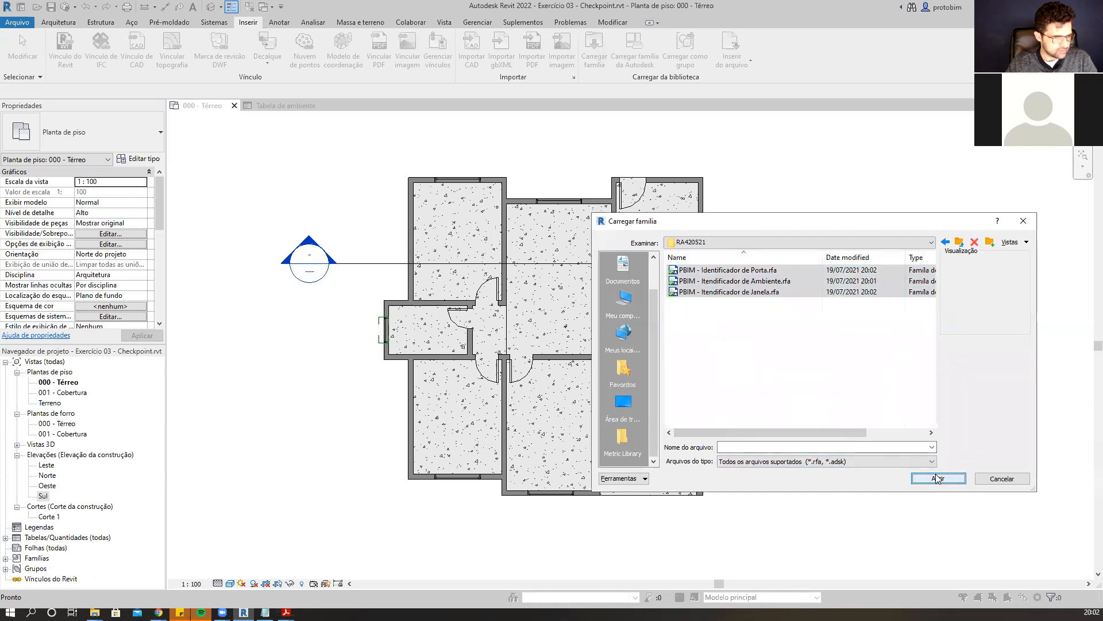
{"action": "left_click", "coordinate": [747, 292]}
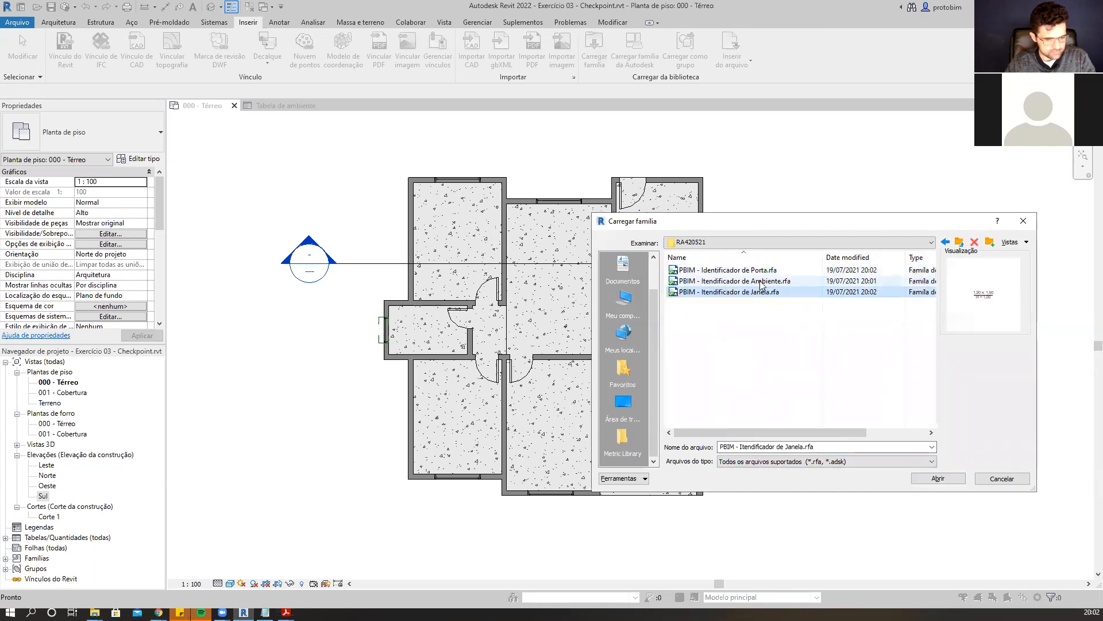
{"action": "left_click", "coordinate": [754, 281], "text": "ctrl"}
{"action": "left_click", "coordinate": [753, 261]}
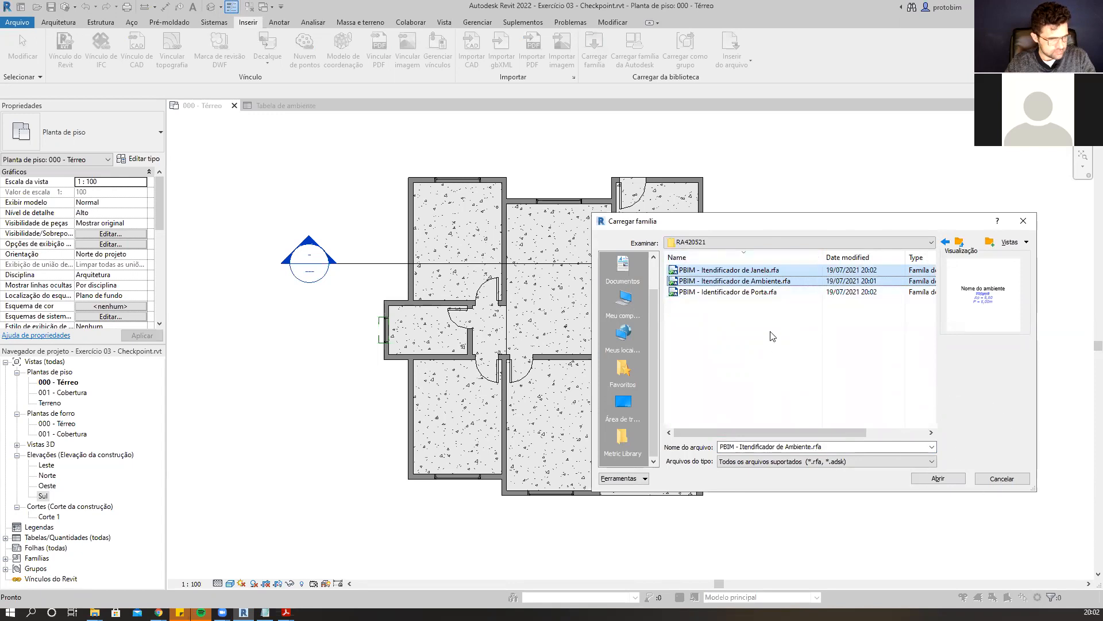
{"action": "left_click", "coordinate": [947, 478]}
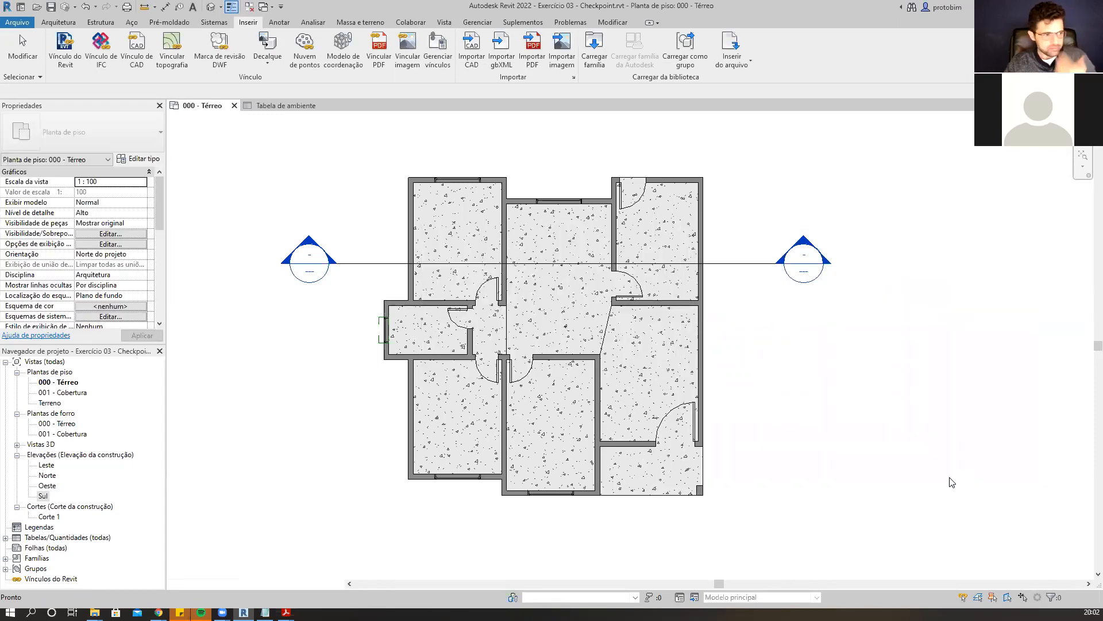
Inspect the downloaded family files in the RA420521 folder in File Explorer.
{"action": "mouse_move", "coordinate": [95, 612]}
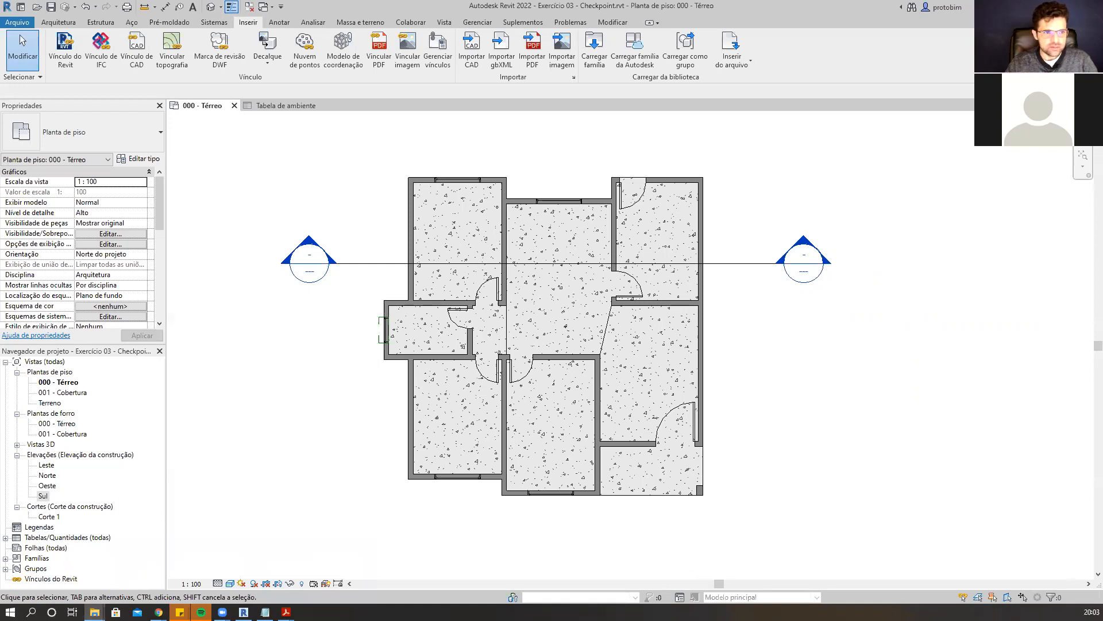
{"action": "left_click_drag", "start_coordinate": [1102, 100], "coordinate": [871, 101]}
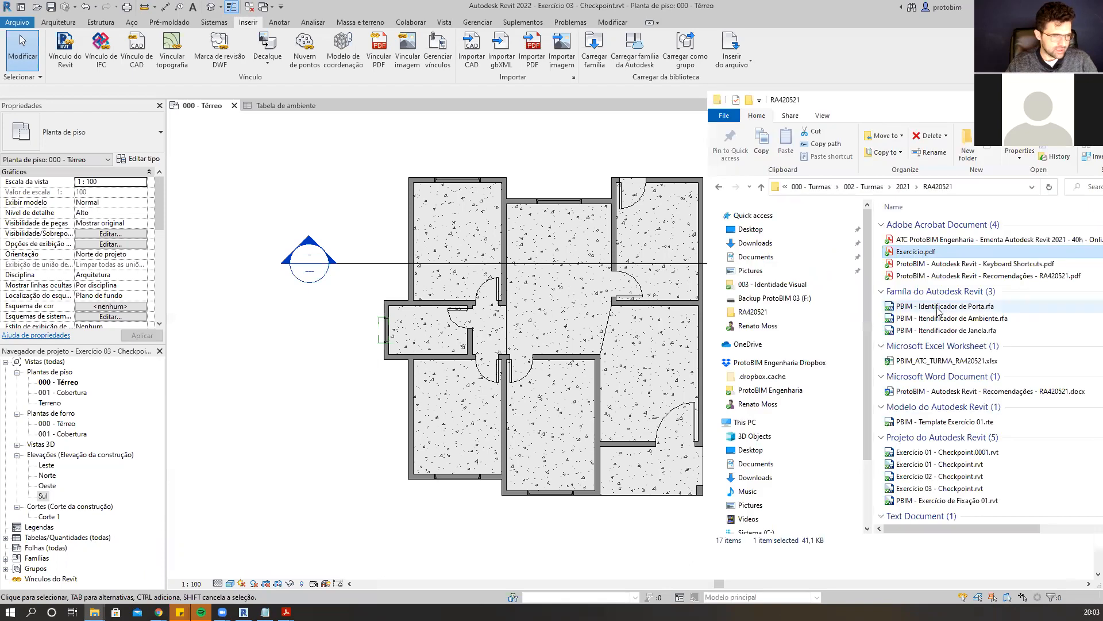
{"action": "left_click", "coordinate": [940, 309]}
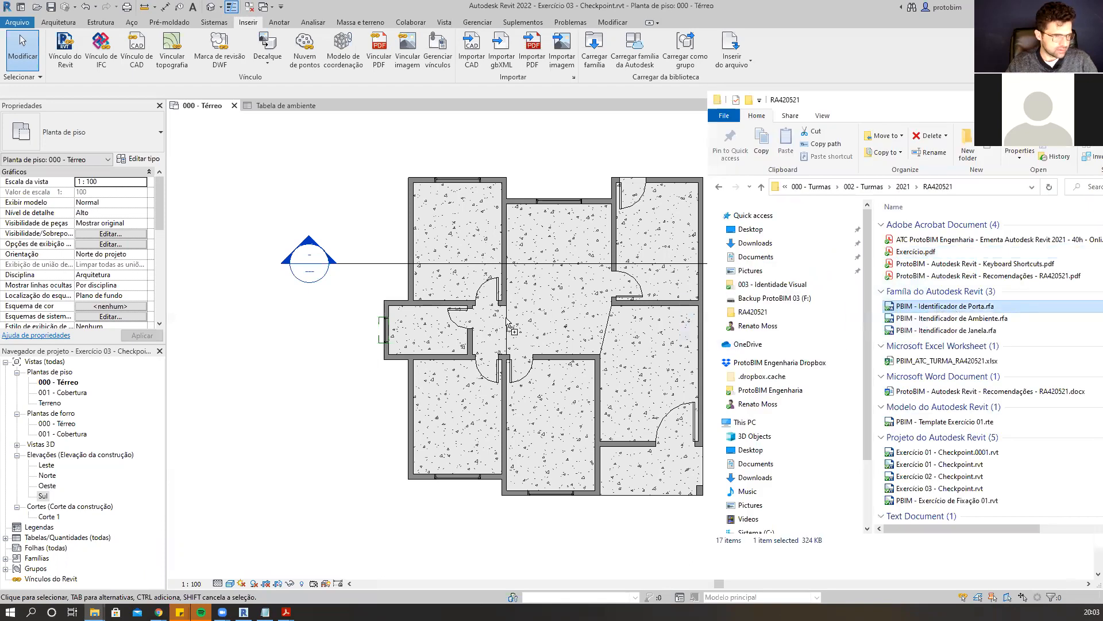
{"action": "left_click_drag", "start_coordinate": [507, 323], "coordinate": [508, 325]}
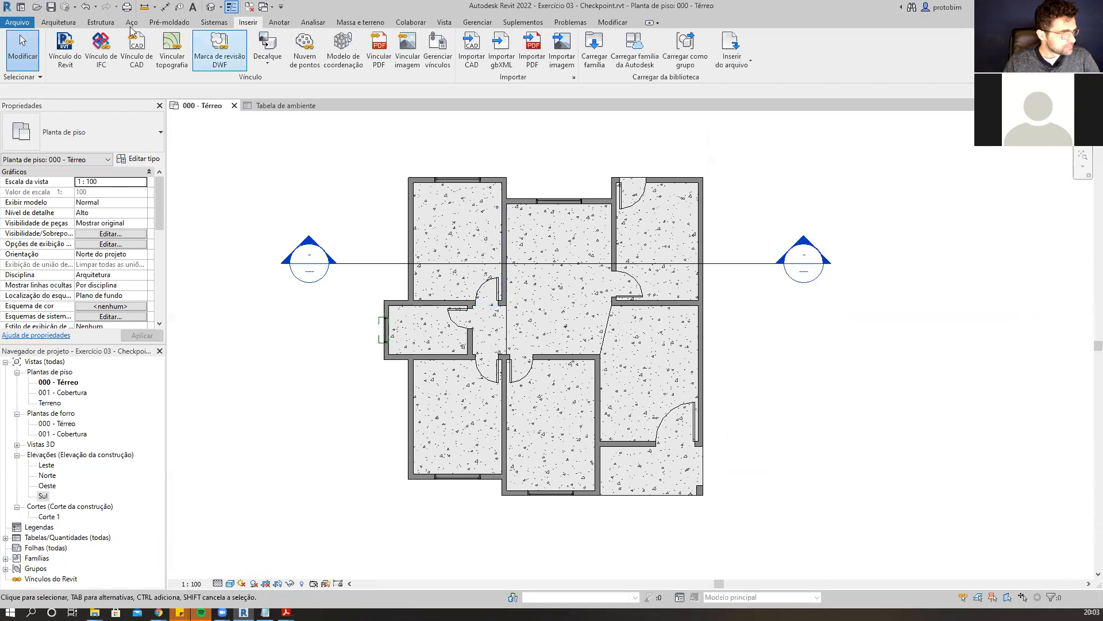
Tag the Varanda room using the PBIM room tag type Identificador de ambiente Ap e P.
{"action": "left_click", "coordinate": [62, 24]}
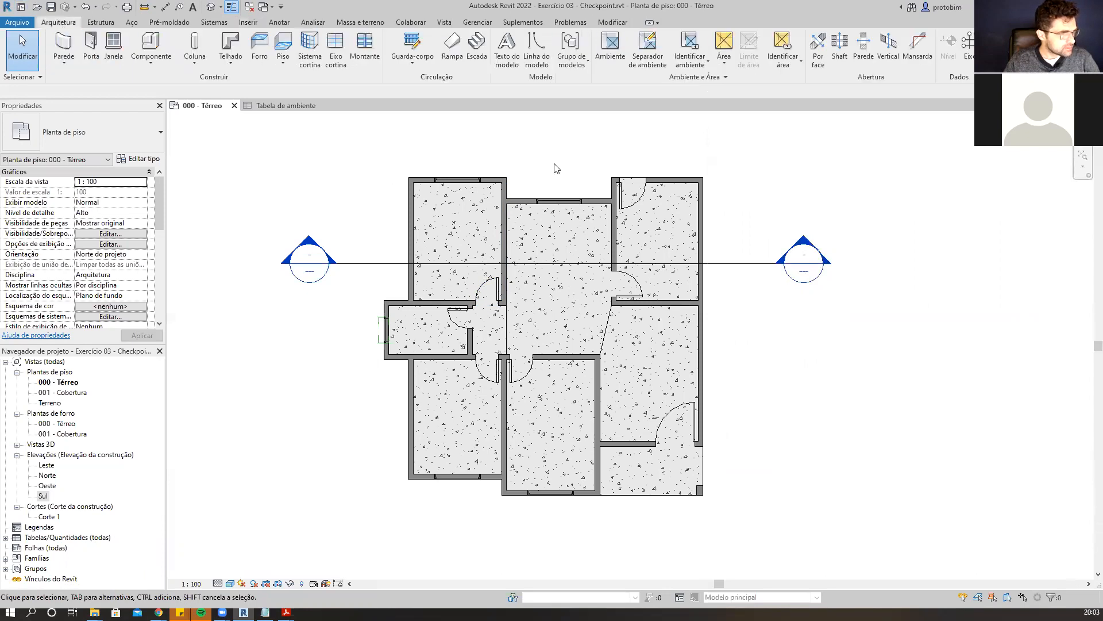
{"action": "left_click", "coordinate": [697, 68]}
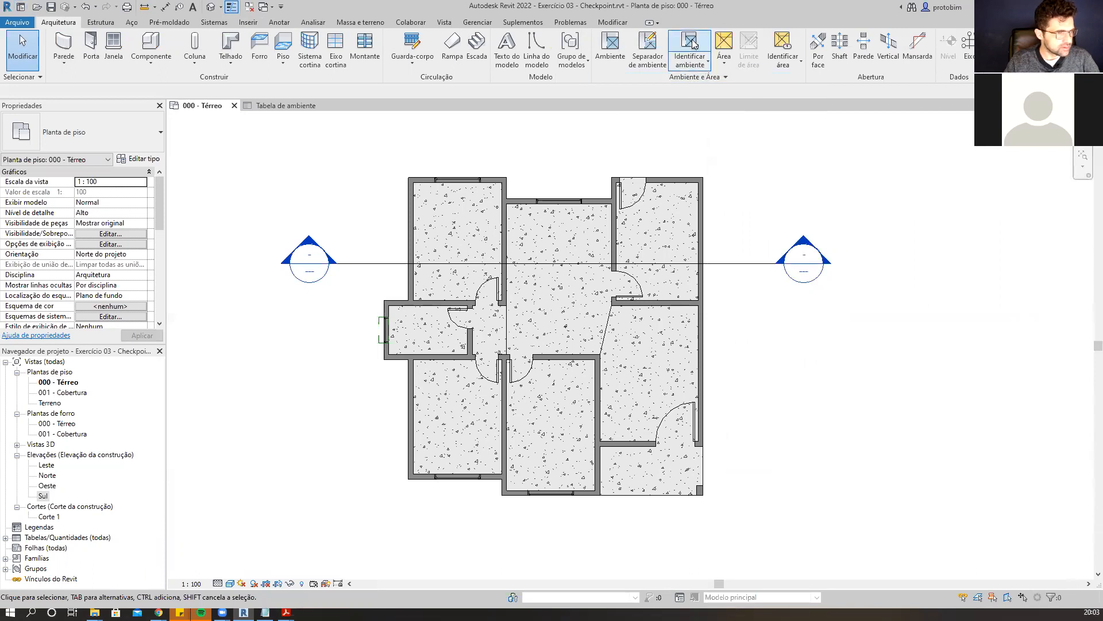
{"action": "left_click", "coordinate": [150, 130]}
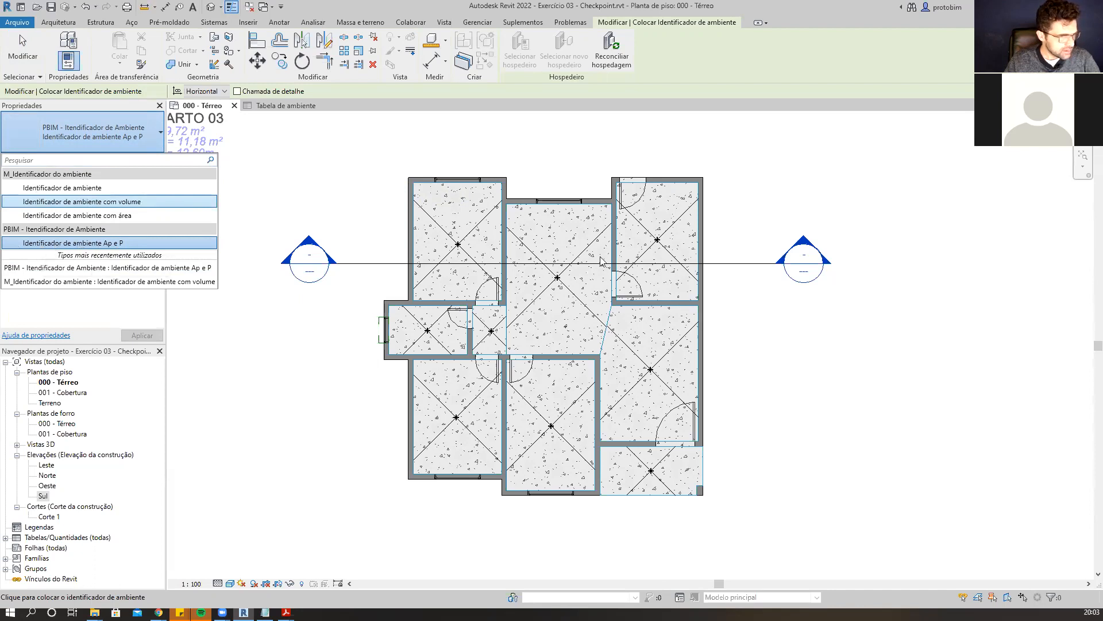
{"action": "left_click", "coordinate": [741, 220]}
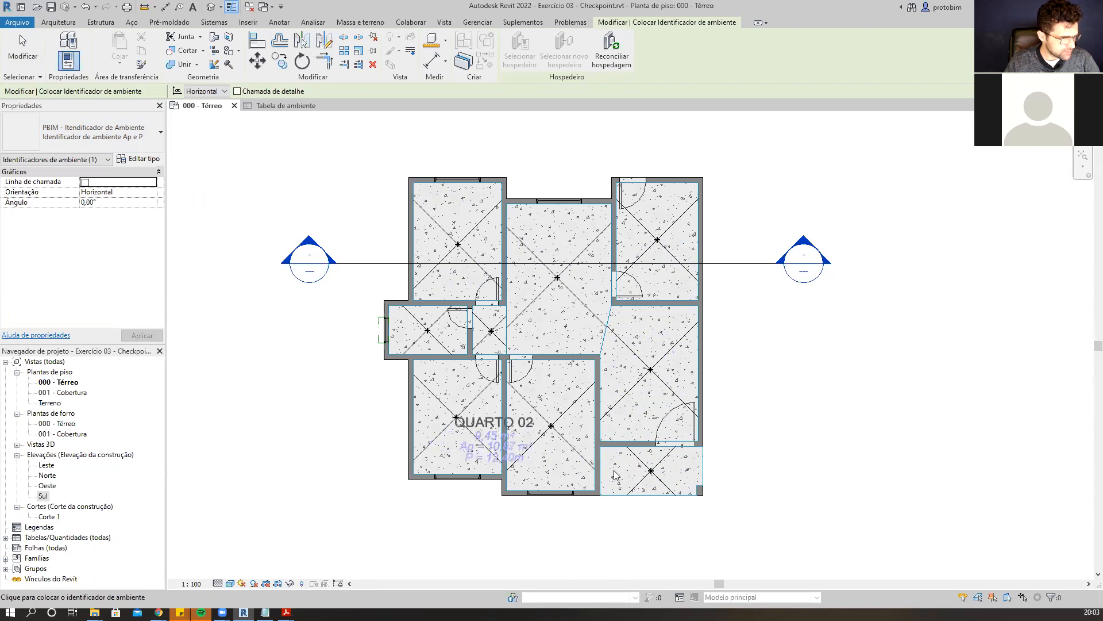
{"action": "left_click", "coordinate": [184, 585]}
{"action": "left_click", "coordinate": [208, 509]}
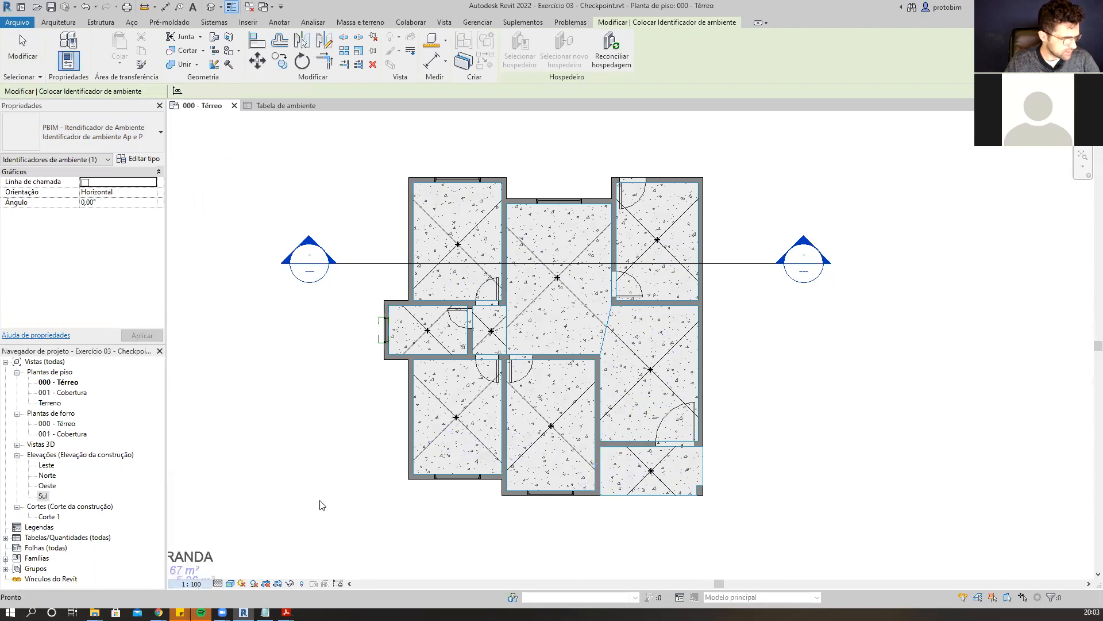
{"action": "scroll", "coordinate": [643, 477], "scroll_direction": "up", "scroll_amount": 3}
{"action": "left_click", "coordinate": [687, 472]}
{"action": "key", "text": "Escape"}
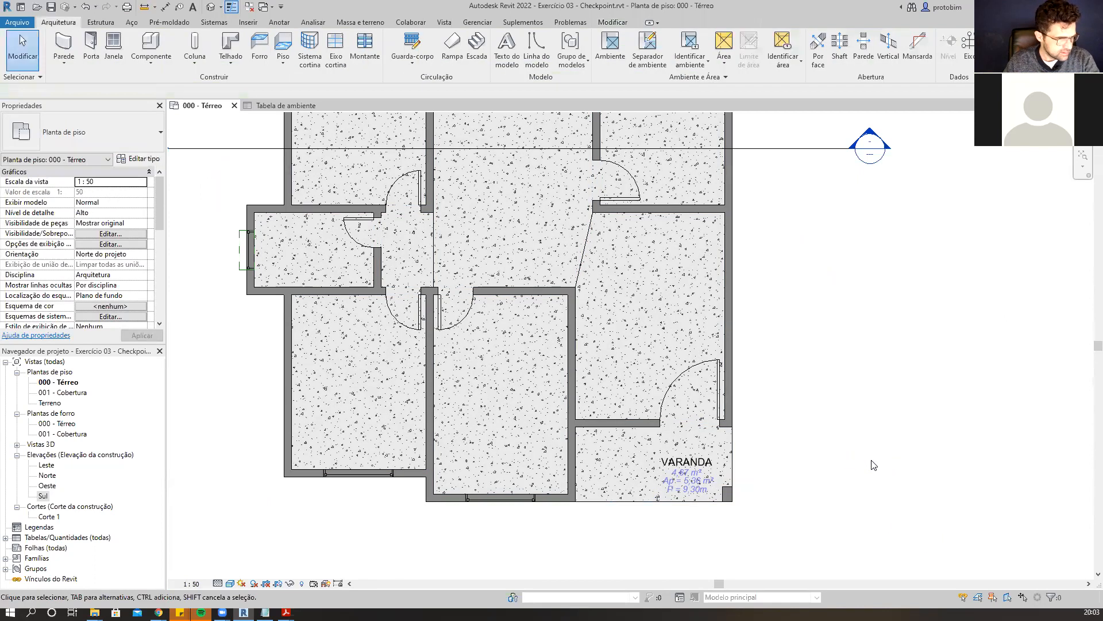
Delete the Varanda room tag.
{"action": "scroll", "coordinate": [874, 469], "scroll_direction": "down", "scroll_amount": 1}
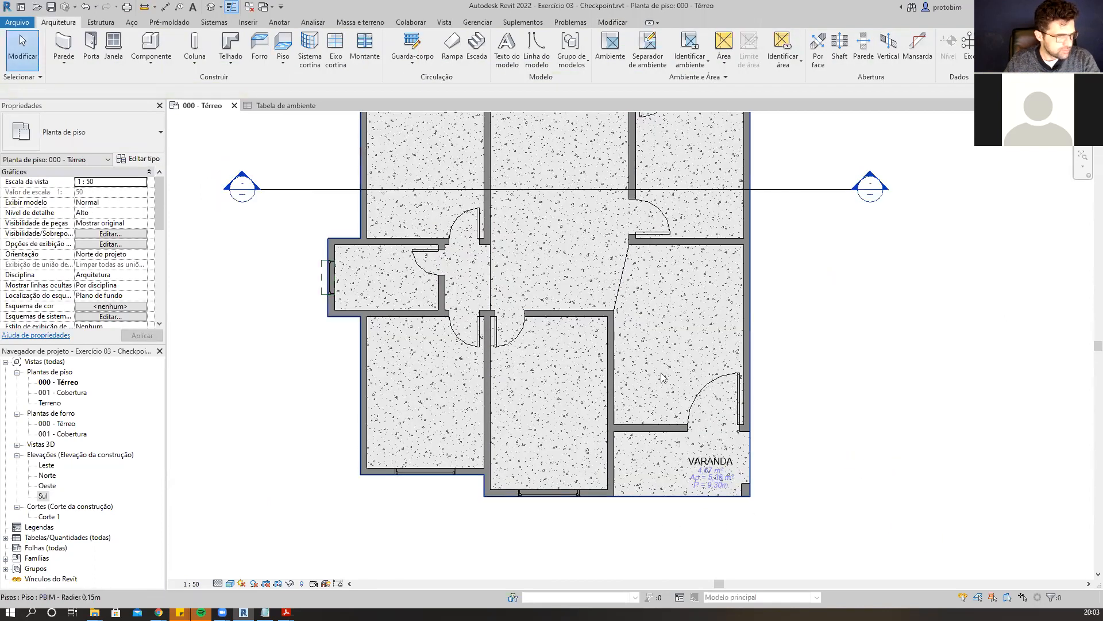
{"action": "scroll", "coordinate": [799, 374], "scroll_direction": "down", "scroll_amount": 2}
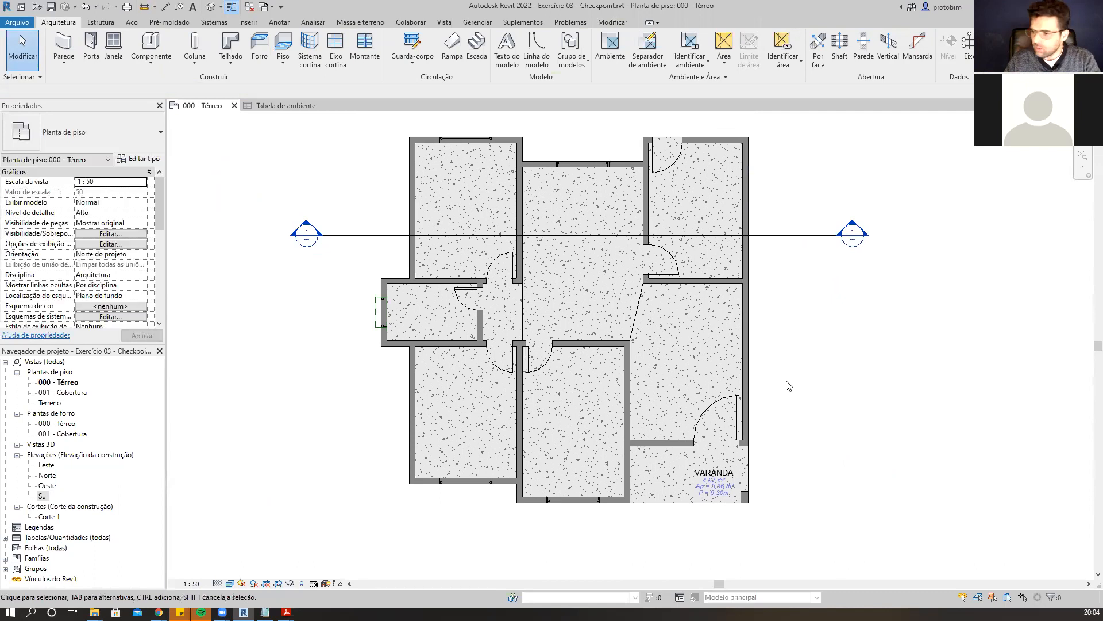
{"action": "left_click", "coordinate": [722, 487]}
{"action": "key", "text": "Delete"}
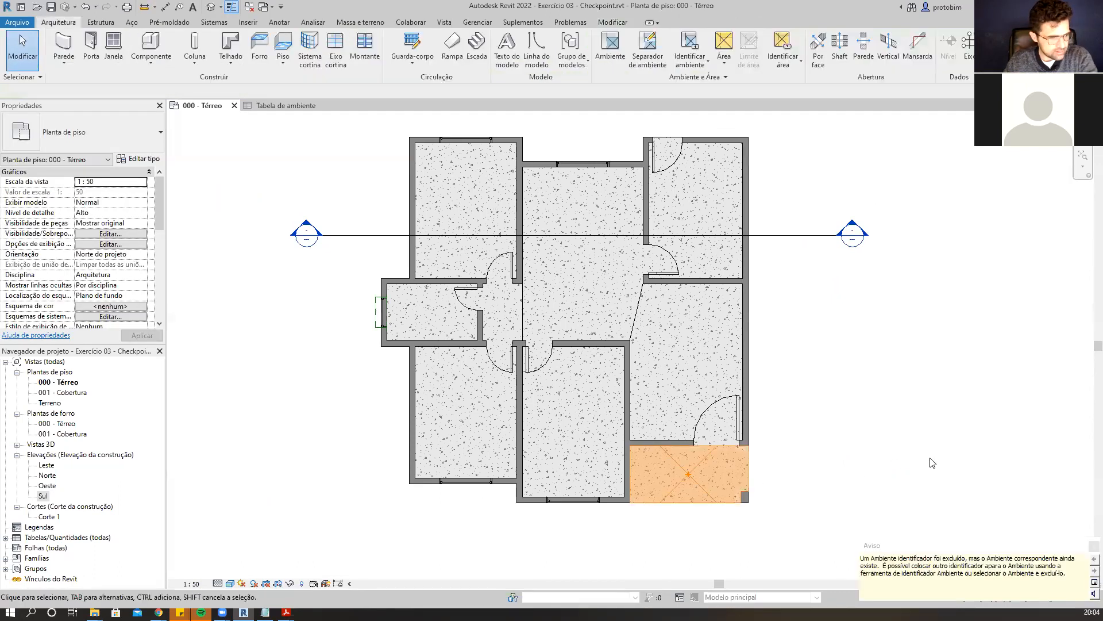
{"action": "left_click", "coordinate": [924, 455]}
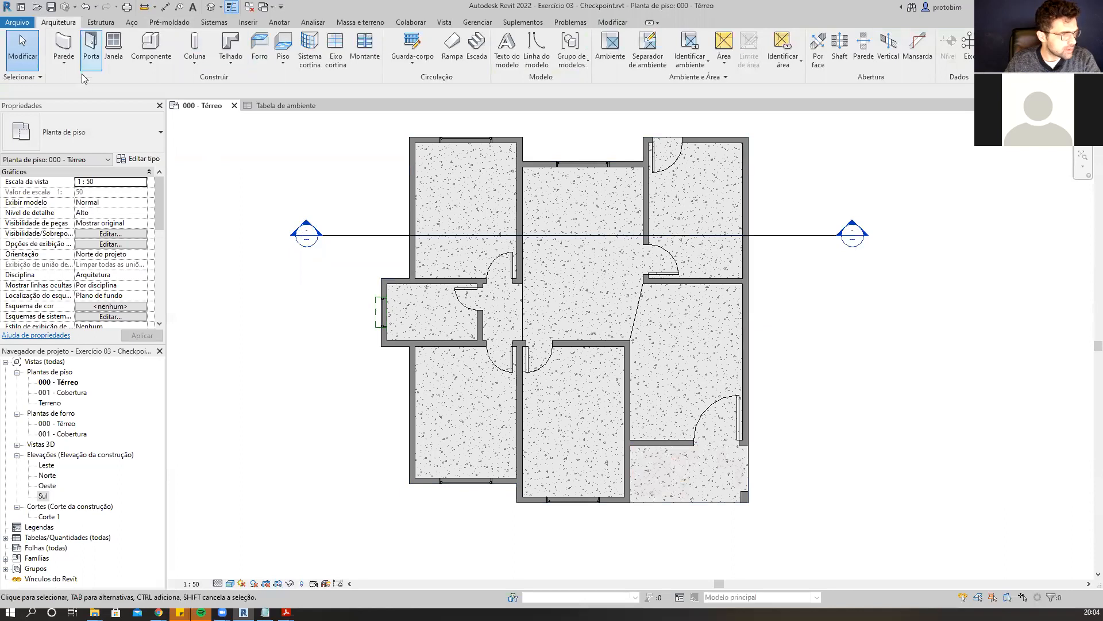
Use Tag All to tag every room, window and door in the view with the loaded PBIM identifier families.
{"action": "left_click", "coordinate": [281, 21]}
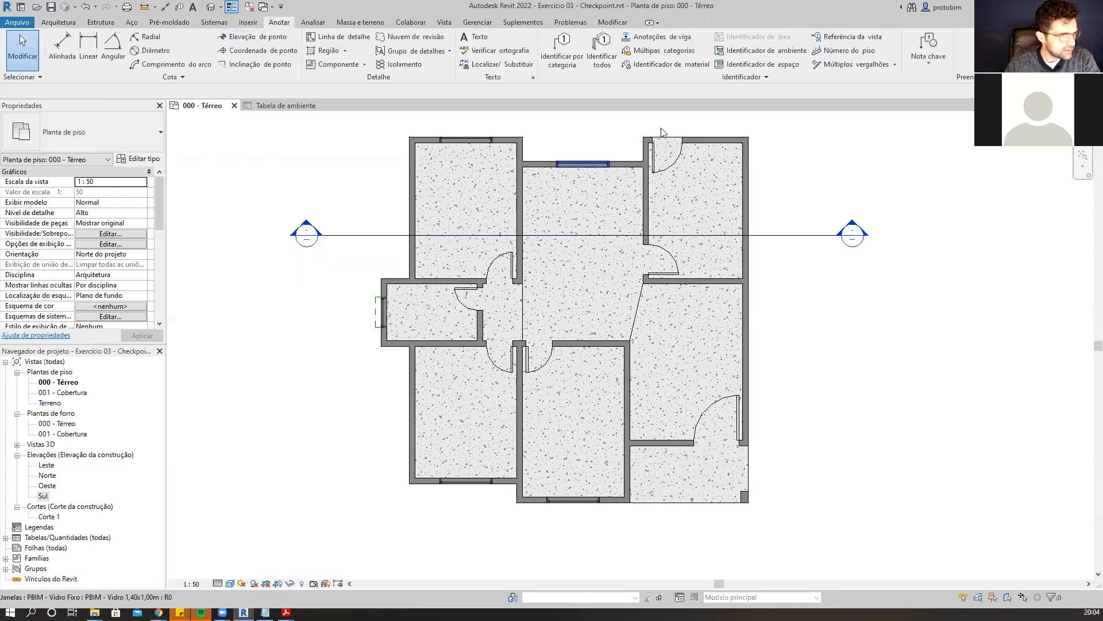
{"action": "left_click", "coordinate": [614, 61]}
{"action": "key", "text": "Escape"}
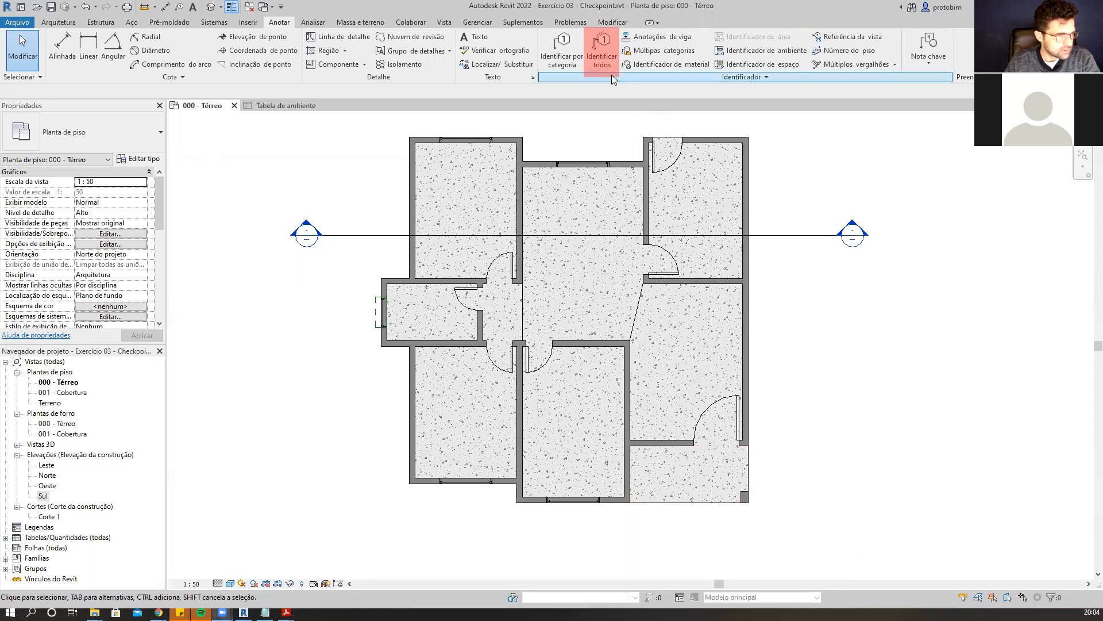
{"action": "left_click", "coordinate": [605, 60]}
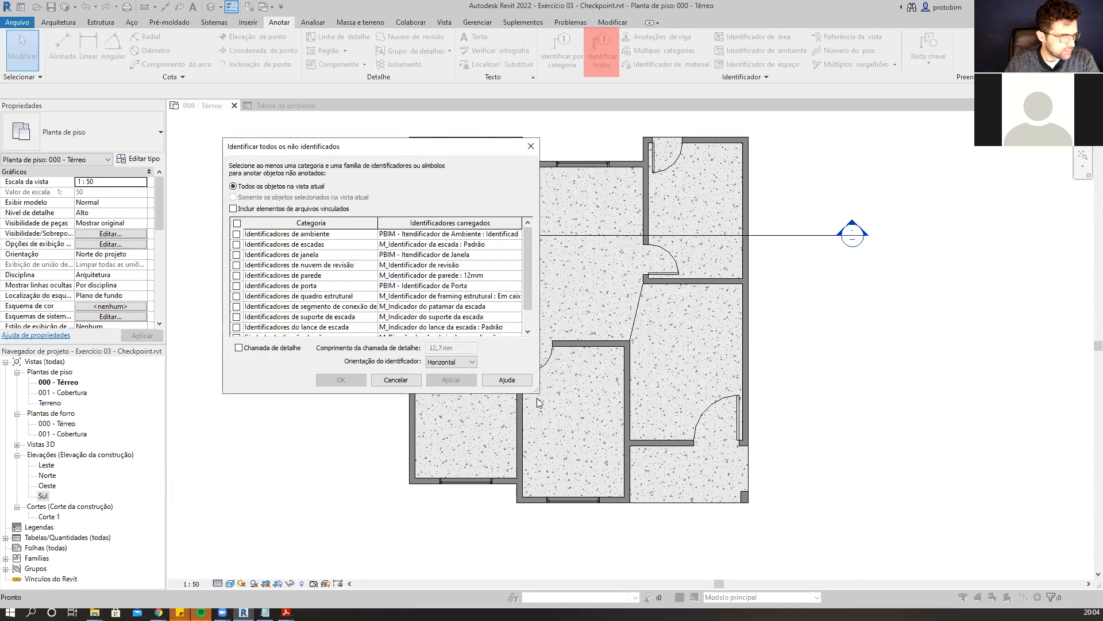
{"action": "left_click_drag", "start_coordinate": [538, 395], "coordinate": [719, 492]}
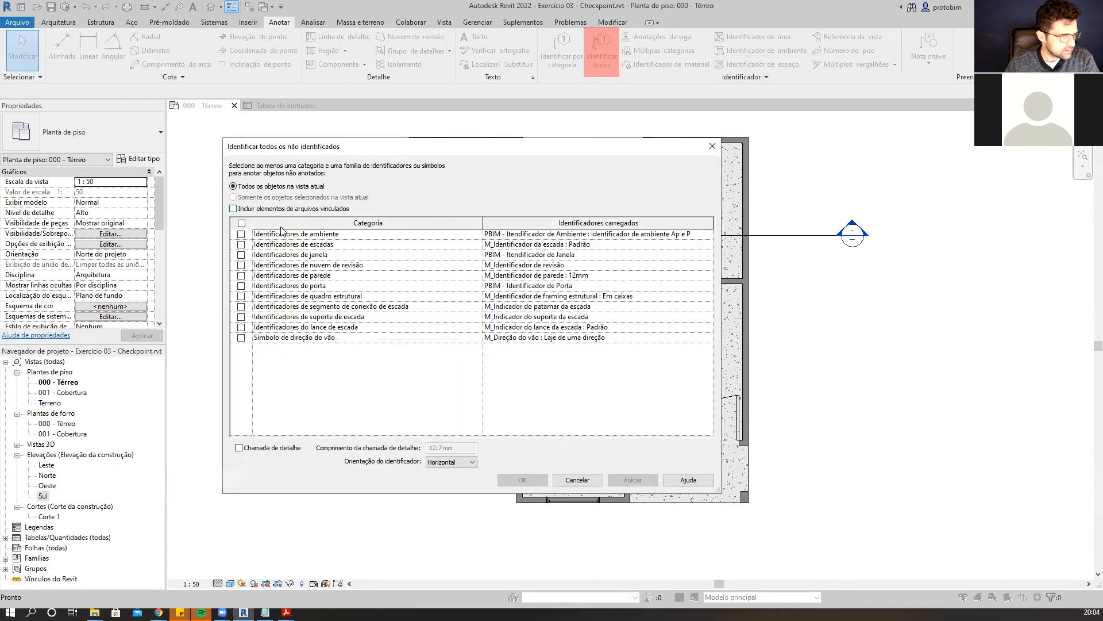
{"action": "left_click", "coordinate": [242, 235]}
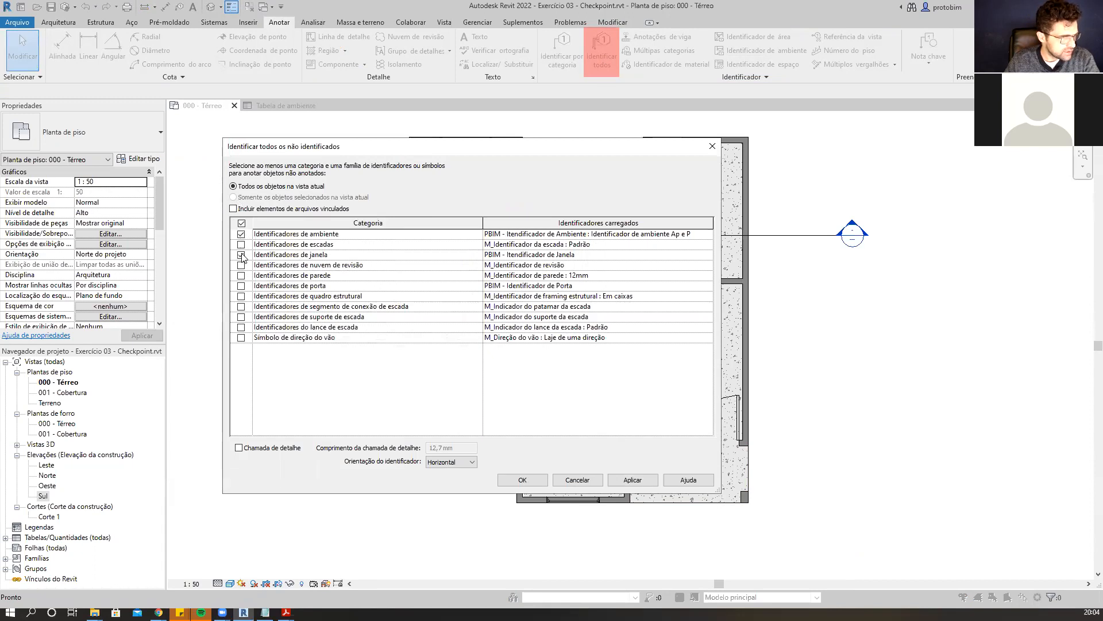
{"action": "left_click", "coordinate": [242, 286]}
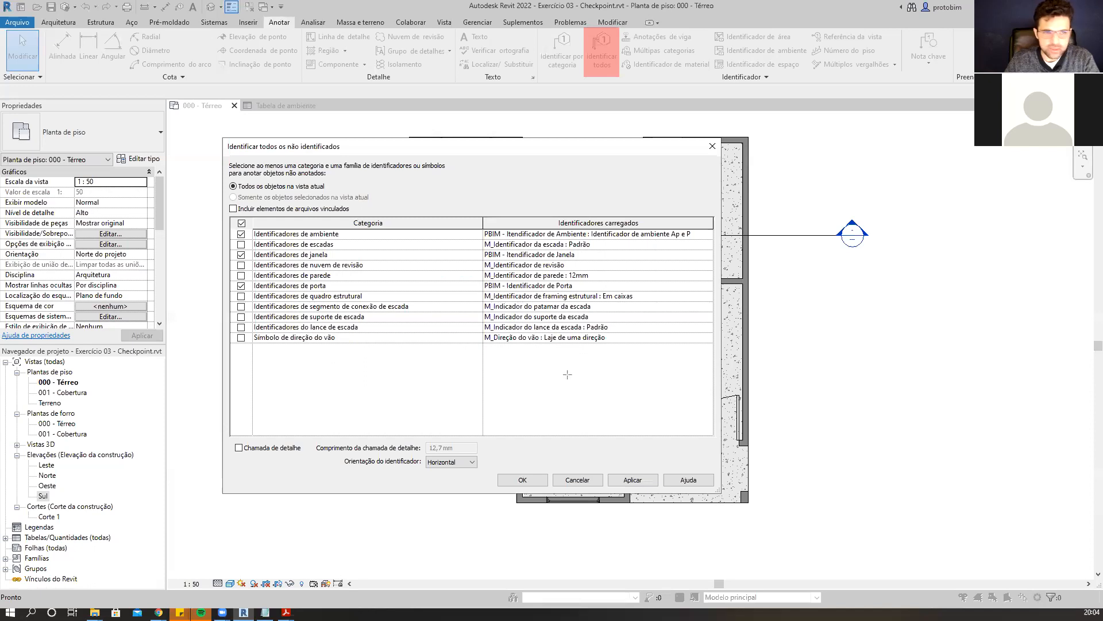
{"action": "mouse_move", "coordinate": [236, 229]}
{"action": "left_mouse_down"}
{"action": "mouse_move", "coordinate": [558, 251]}
{"action": "mouse_move", "coordinate": [702, 239]}
{"action": "left_mouse_up"}
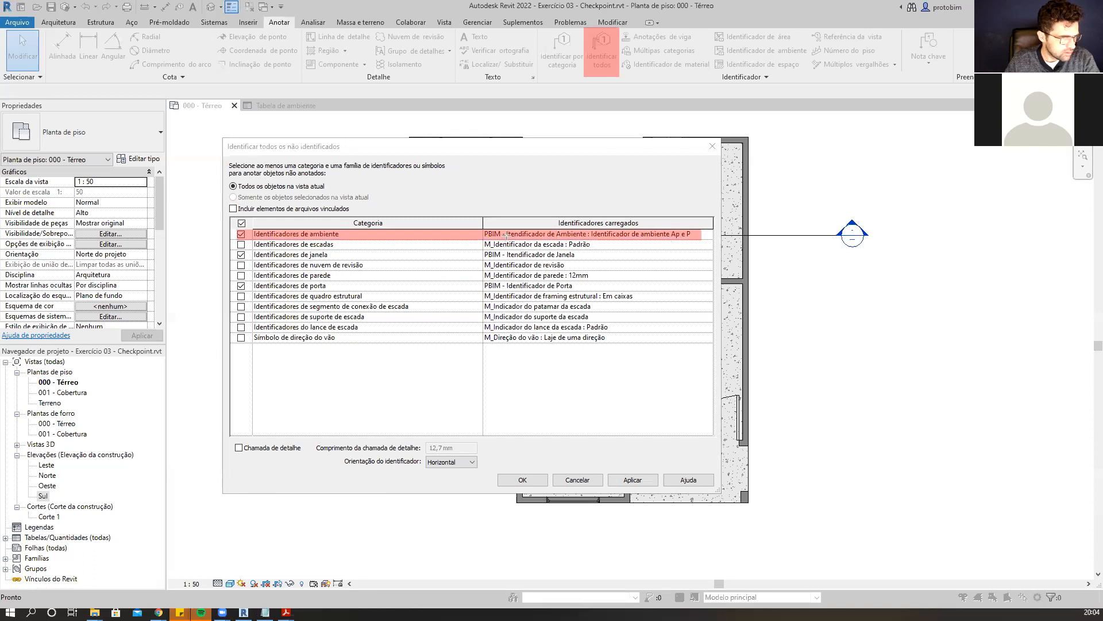
{"action": "mouse_move", "coordinate": [236, 251]}
{"action": "left_mouse_down"}
{"action": "mouse_move", "coordinate": [549, 269]}
{"action": "mouse_move", "coordinate": [710, 262]}
{"action": "left_mouse_up"}
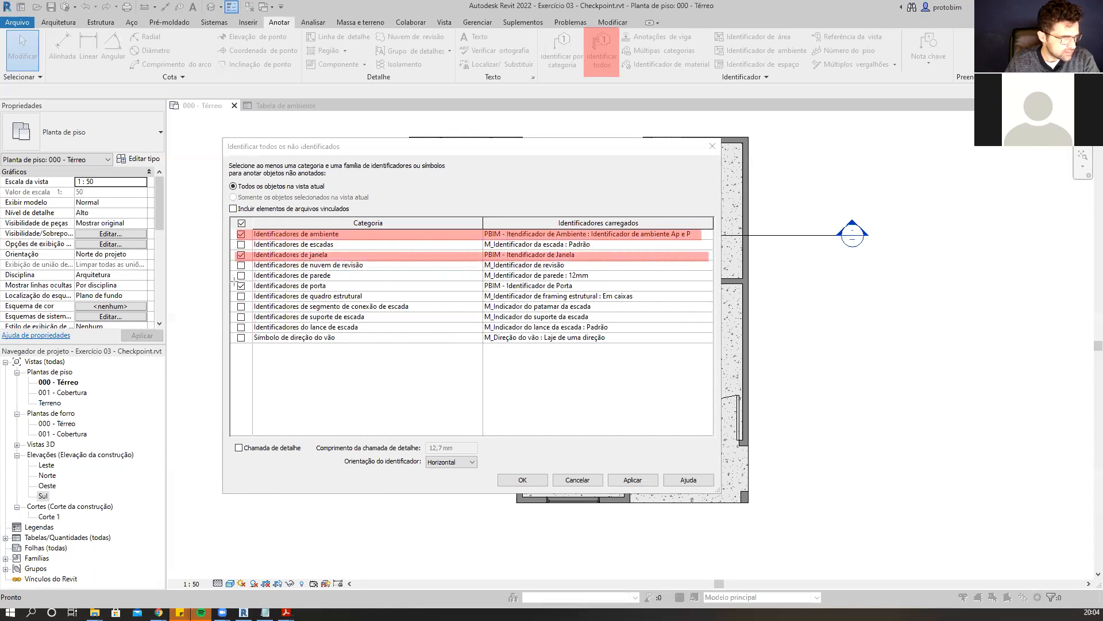
{"action": "left_click_drag", "start_coordinate": [234, 281], "coordinate": [711, 290]}
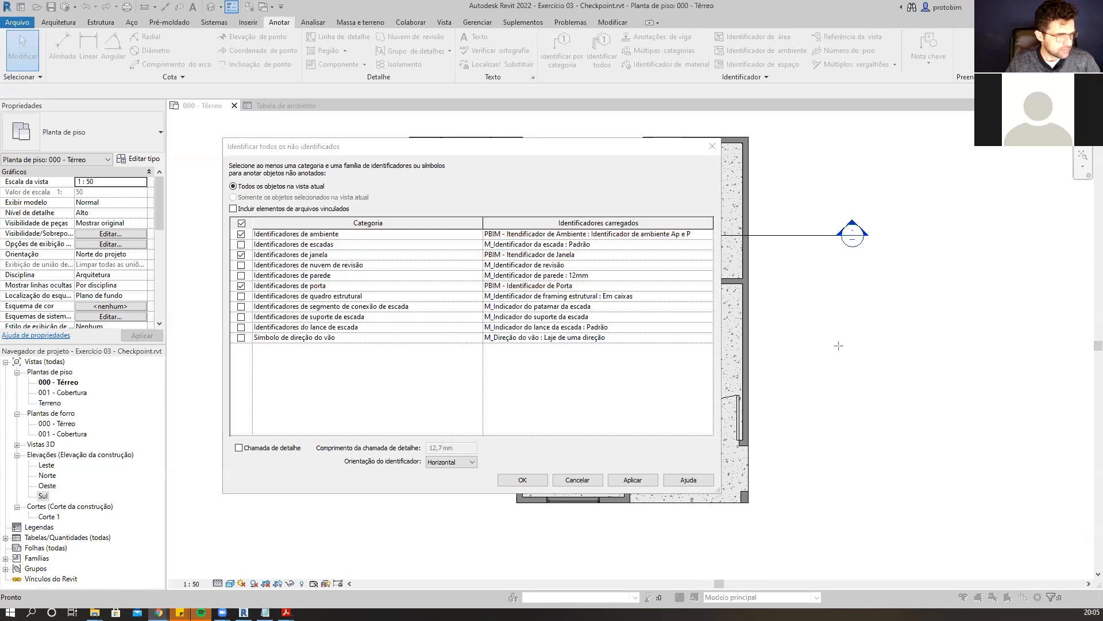
{"action": "left_click", "coordinate": [626, 481]}
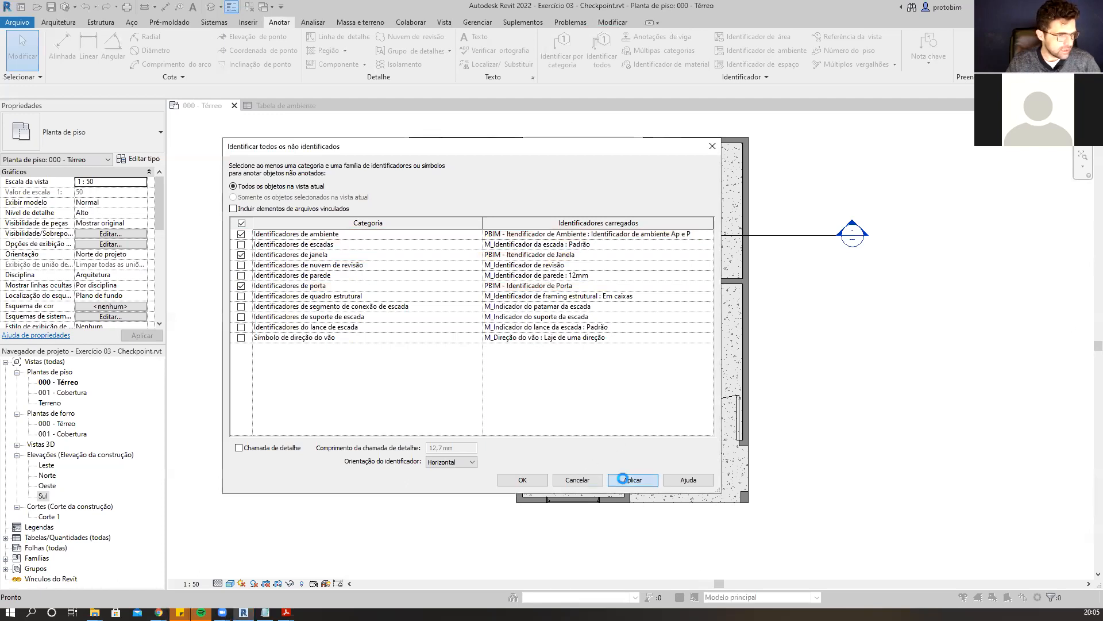
{"action": "left_click", "coordinate": [541, 484]}
Move the window tags of Quarto 01 and Quarto 02 outside the wall, below their windows.
{"action": "middle_click_drag", "start_coordinate": [815, 396], "coordinate": [896, 389]}
{"action": "scroll", "coordinate": [813, 475], "scroll_direction": "up", "scroll_amount": 4}
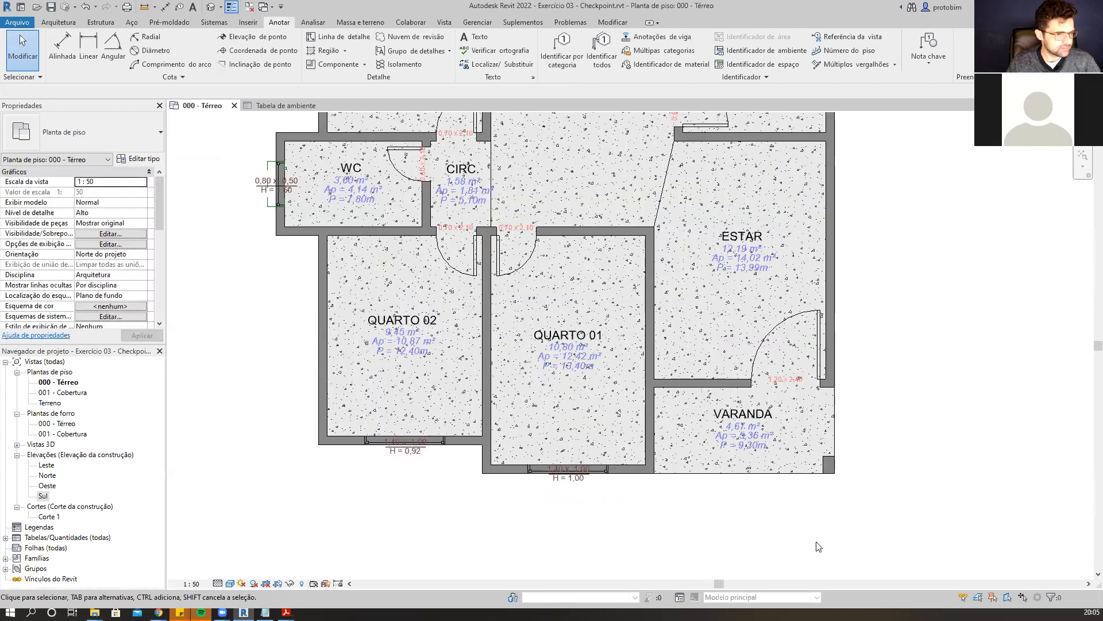
{"action": "middle_click_drag", "start_coordinate": [623, 466], "coordinate": [664, 470]}
{"action": "scroll", "coordinate": [664, 468], "scroll_direction": "up", "scroll_amount": 1}
{"action": "scroll", "coordinate": [742, 459], "scroll_direction": "down", "scroll_amount": 2}
{"action": "scroll", "coordinate": [748, 497], "scroll_direction": "up", "scroll_amount": 1}
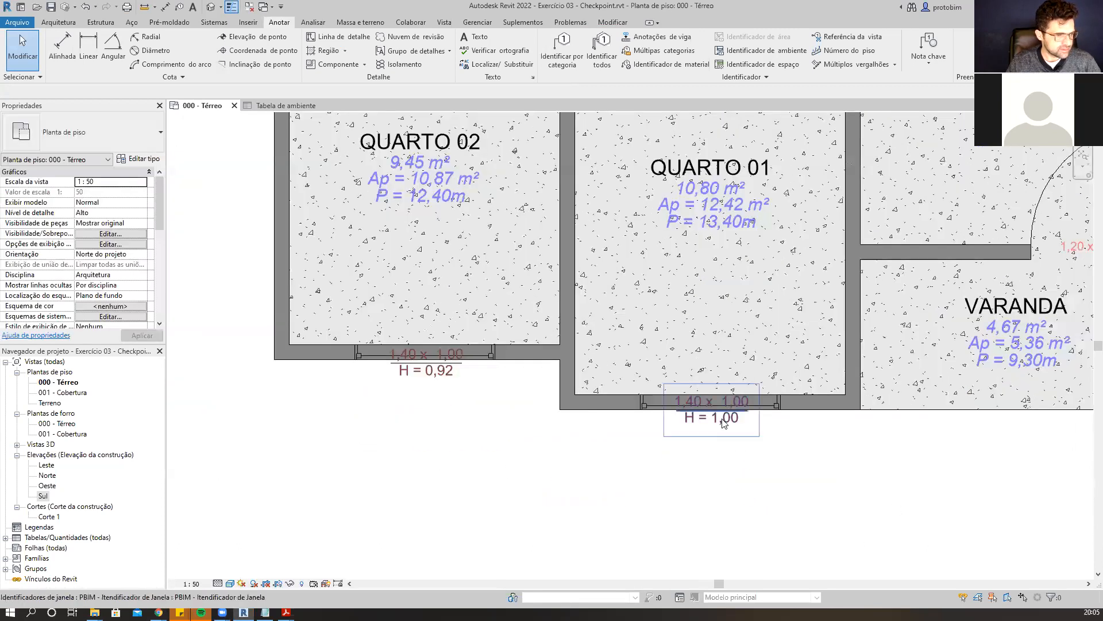
{"action": "left_click", "coordinate": [715, 432]}
{"action": "left_click_drag", "start_coordinate": [712, 425], "coordinate": [712, 447]}
{"action": "left_click", "coordinate": [428, 369]}
{"action": "left_click_drag", "start_coordinate": [428, 370], "coordinate": [460, 448]}
{"action": "key", "text": "ctrl+z"}
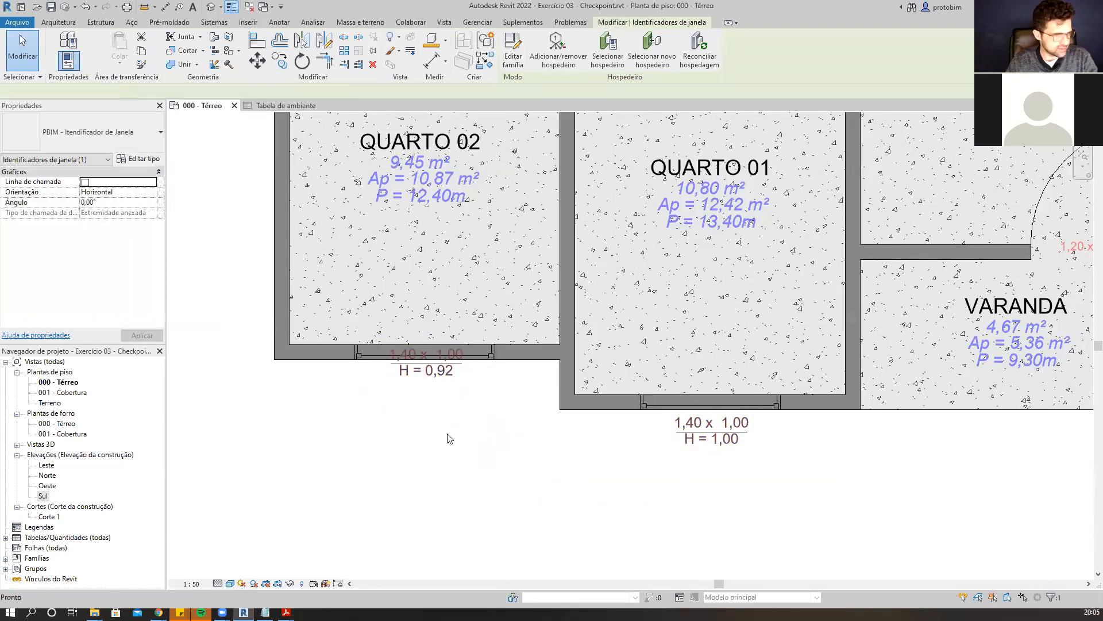
{"action": "left_click", "coordinate": [431, 385]}
{"action": "left_click_drag", "start_coordinate": [431, 385], "coordinate": [437, 405]}
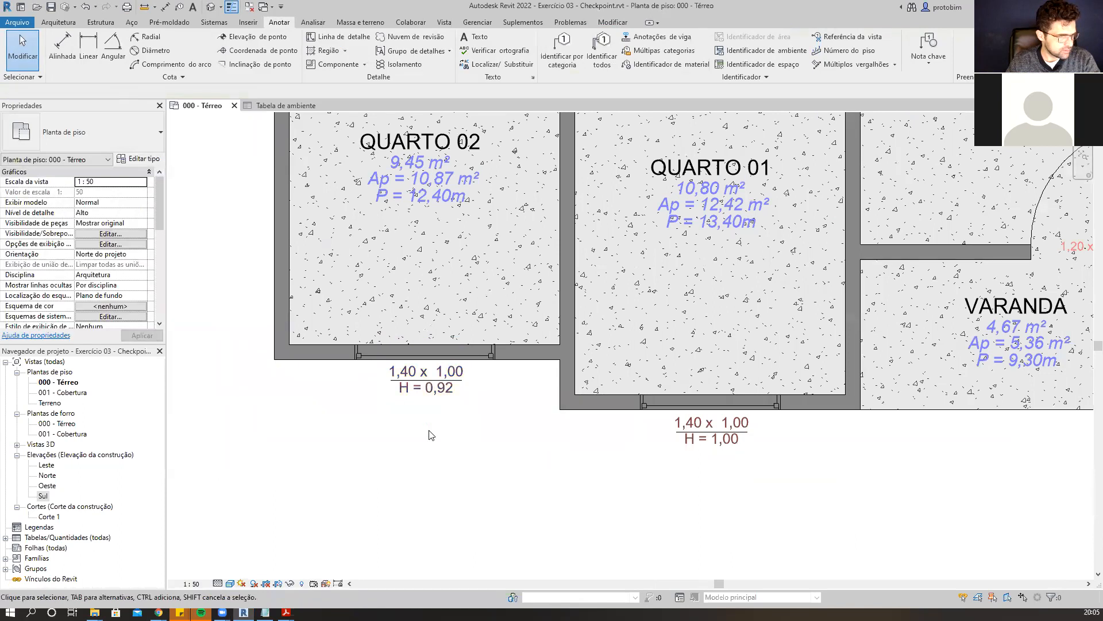
Set the Quarto 02 window's sill height to 1 through its tag's label.
{"action": "left_click", "coordinate": [439, 389]}
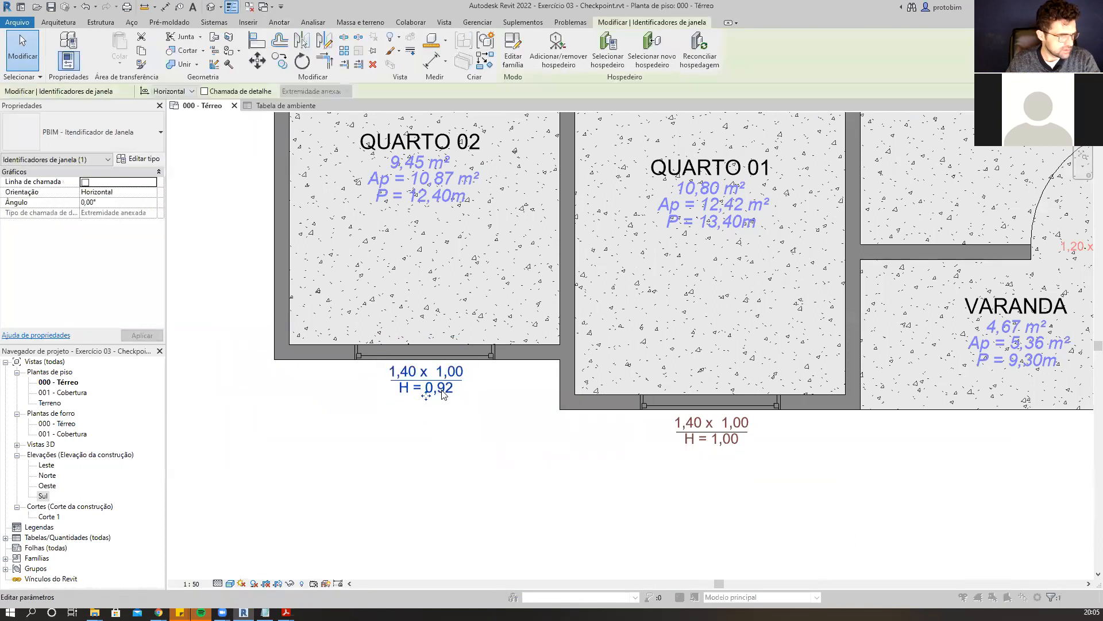
{"action": "left_click", "coordinate": [442, 390]}
{"action": "key", "text": "Escape"}
{"action": "left_click", "coordinate": [442, 387]}
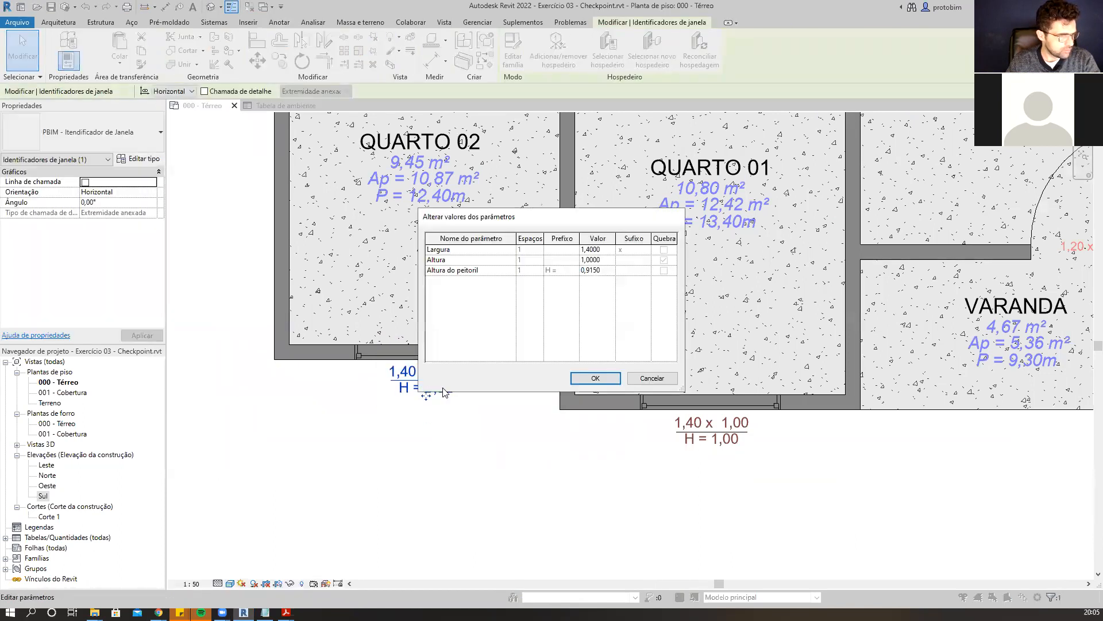
{"action": "left_click", "coordinate": [608, 271]}
{"action": "type", "text": "1"}
{"action": "left_click", "coordinate": [595, 378]}
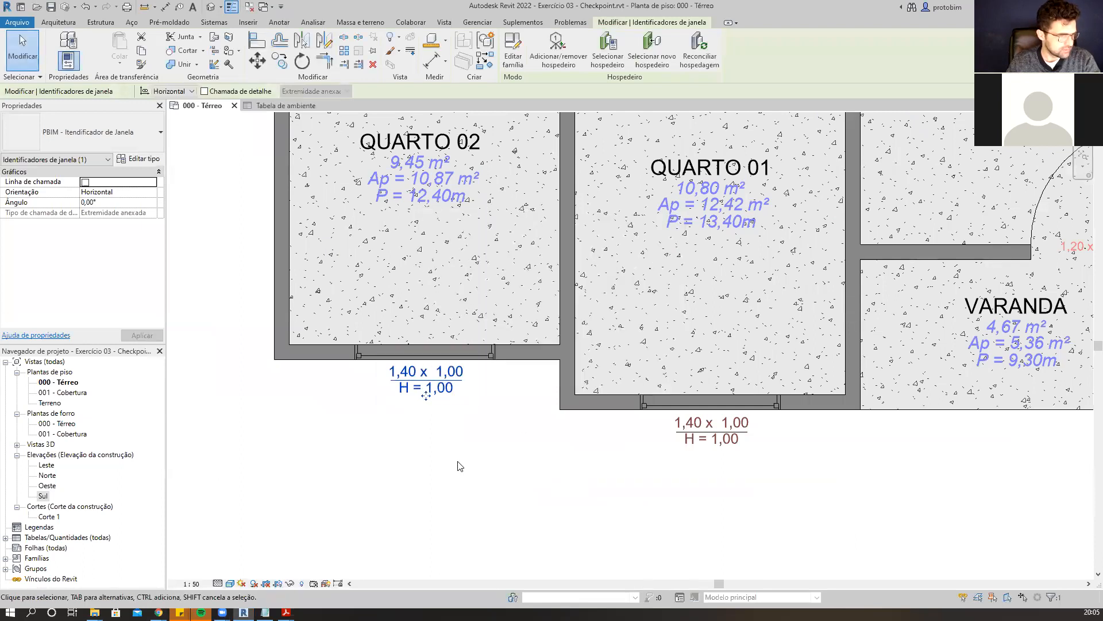
Move the WC window tag outside the wall and rotate it to a vertical orientation.
{"action": "scroll", "coordinate": [564, 510], "scroll_direction": "down", "scroll_amount": 1}
{"action": "scroll", "coordinate": [564, 510], "scroll_direction": "down", "scroll_amount": 2}
{"action": "middle_click_drag", "start_coordinate": [330, 234], "coordinate": [424, 333]}
{"action": "scroll", "coordinate": [424, 333], "scroll_direction": "up", "scroll_amount": 2}
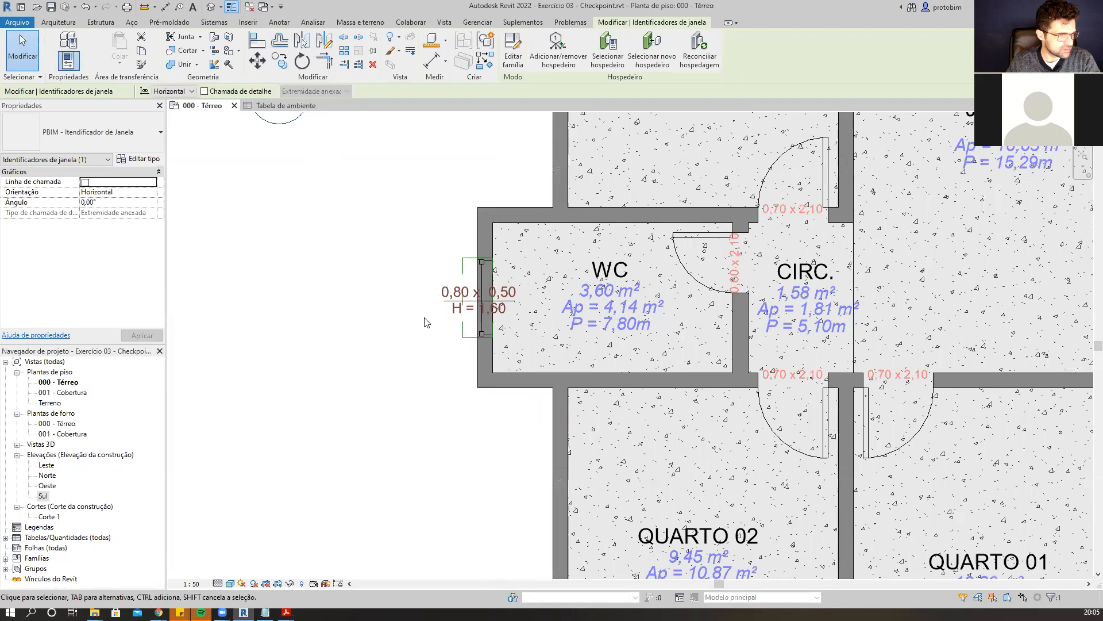
{"action": "left_click_drag", "start_coordinate": [444, 301], "coordinate": [409, 303]}
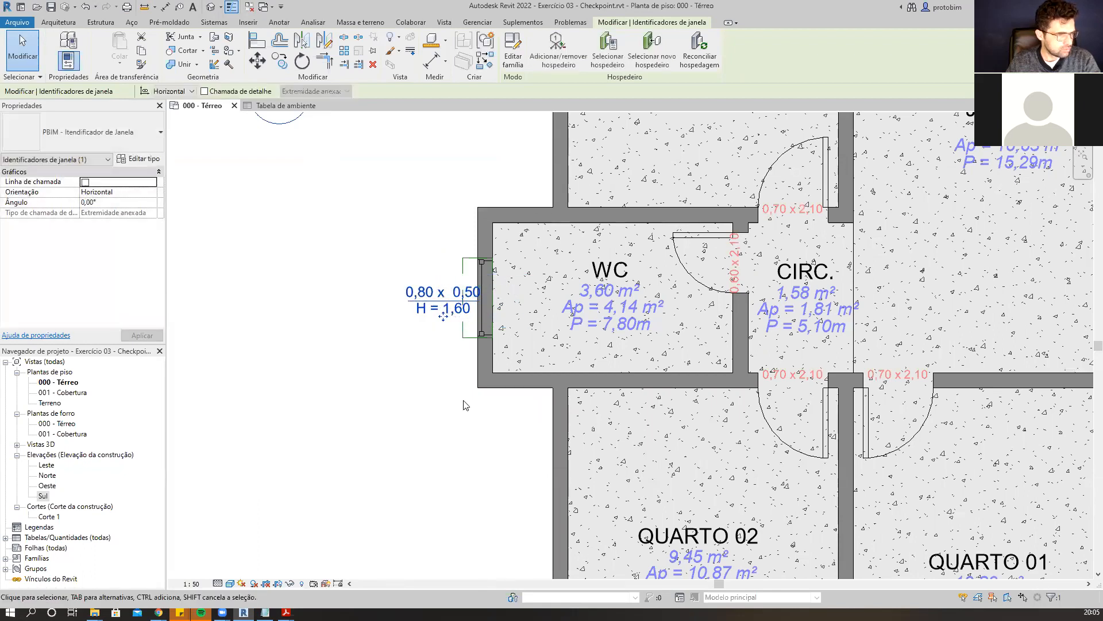
{"action": "key", "text": "space"}
{"action": "key", "text": "space"}
{"action": "key", "text": "space"}
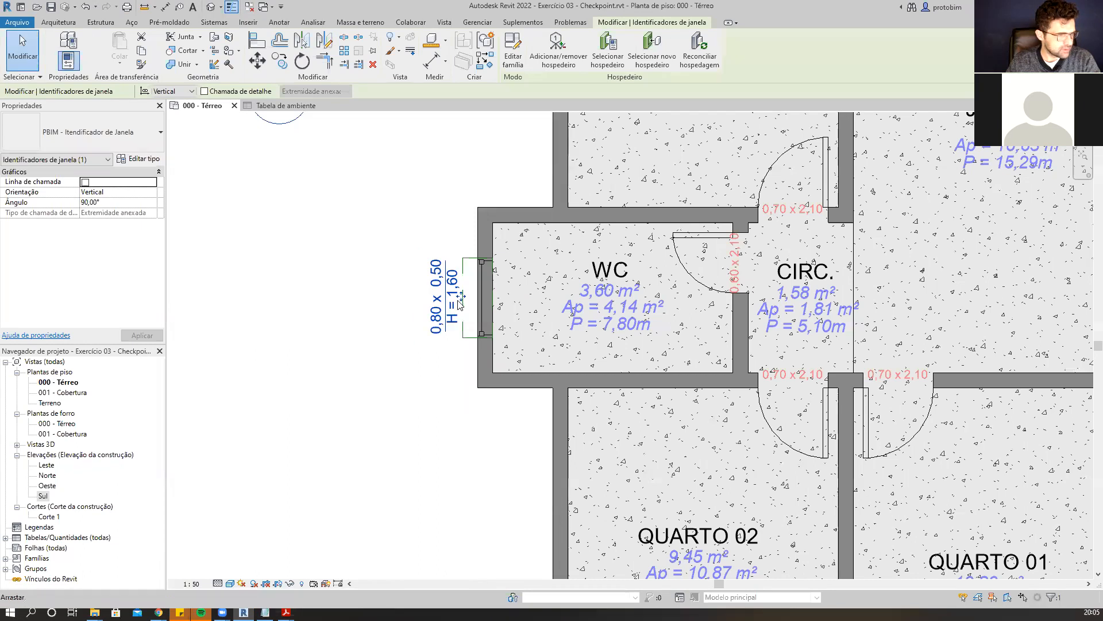
Move the window tags of Quarto 03 and Jantar above their windows, outside the walls.
{"action": "scroll", "coordinate": [460, 359], "scroll_direction": "down", "scroll_amount": 5}
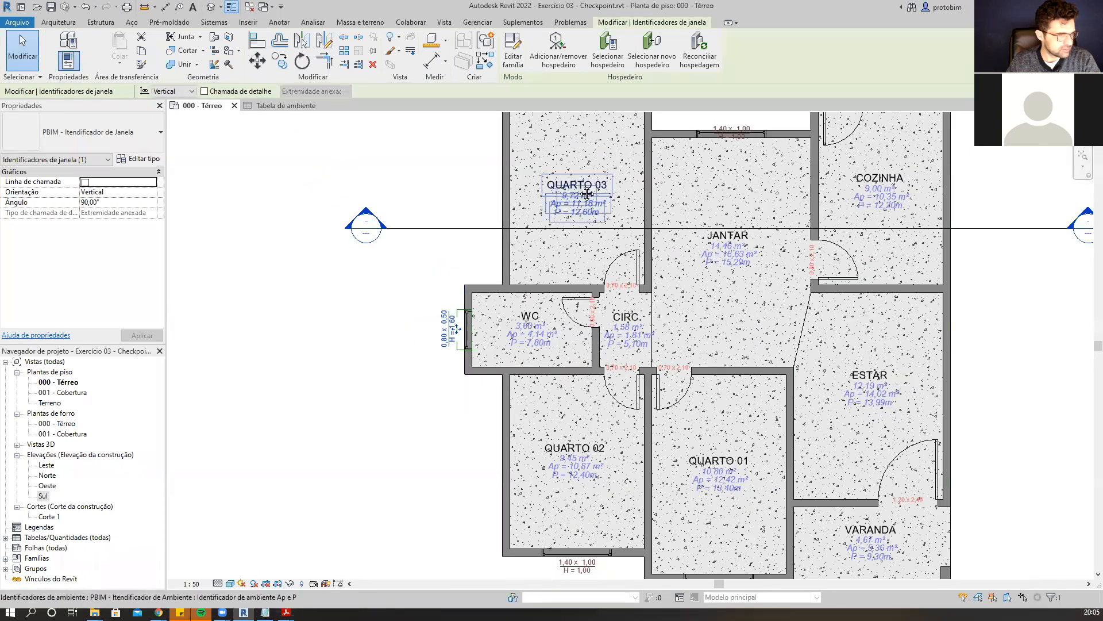
{"action": "scroll", "coordinate": [587, 216], "scroll_direction": "up", "scroll_amount": 3}
{"action": "scroll", "coordinate": [588, 216], "scroll_direction": "up", "scroll_amount": 1}
{"action": "key", "text": "space"}
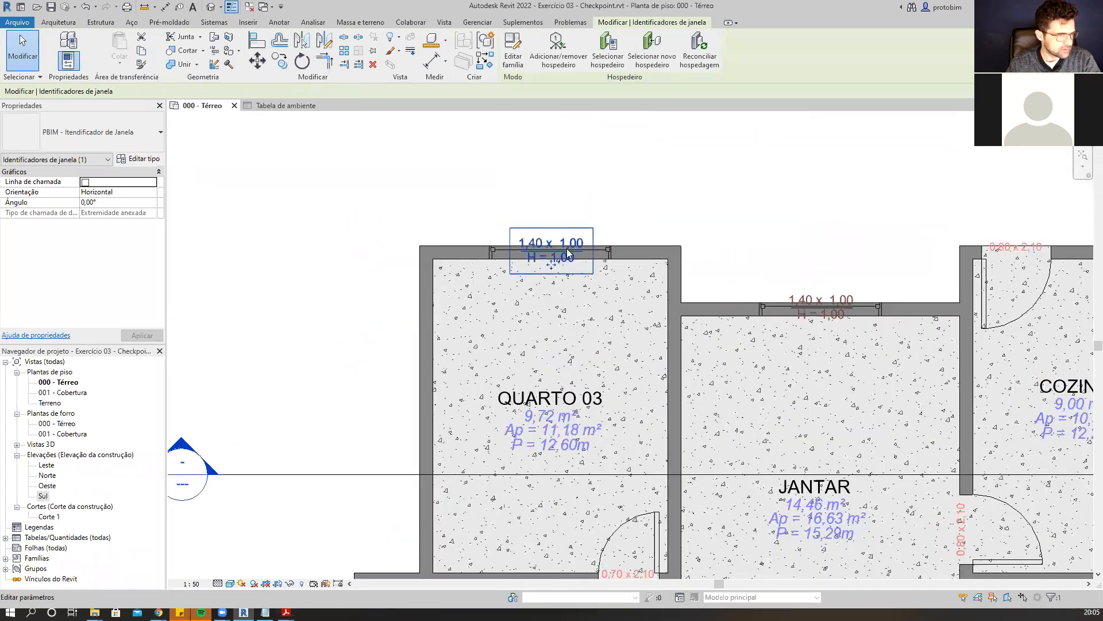
{"action": "left_click_drag", "start_coordinate": [554, 260], "coordinate": [553, 235]}
{"action": "left_click", "coordinate": [819, 315]}
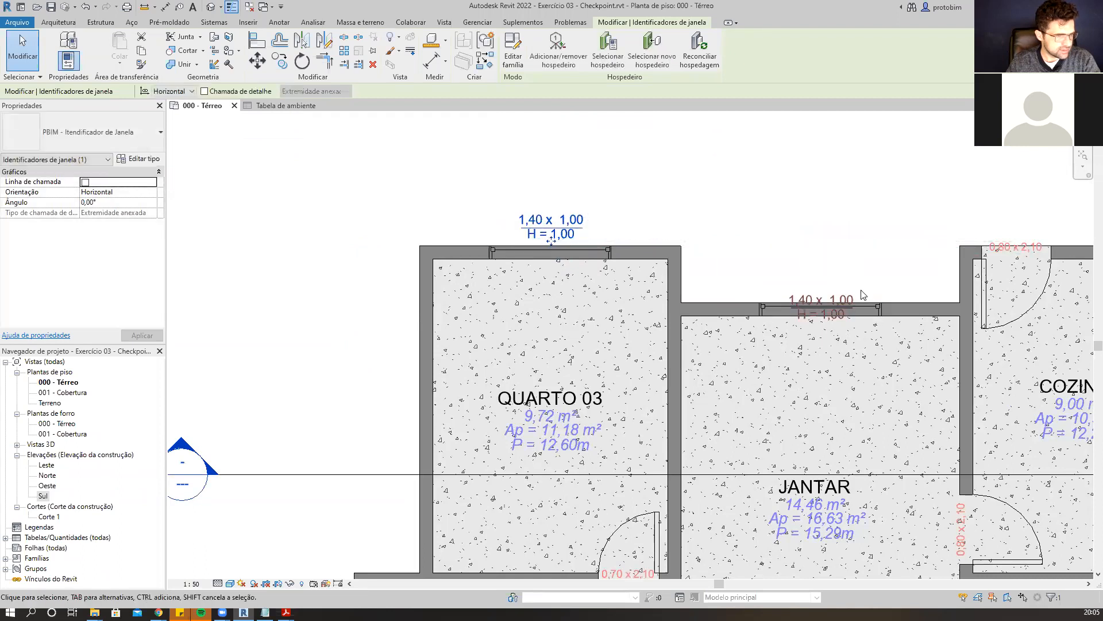
{"action": "left_click_drag", "start_coordinate": [819, 315], "coordinate": [819, 293]}
Nudge the WC door tag and the Quarto 03 door tag (0,70 x 2,10) slightly off the walls.
{"action": "scroll", "coordinate": [692, 167], "scroll_direction": "down", "scroll_amount": 2}
{"action": "scroll", "coordinate": [613, 470], "scroll_direction": "up", "scroll_amount": 3}
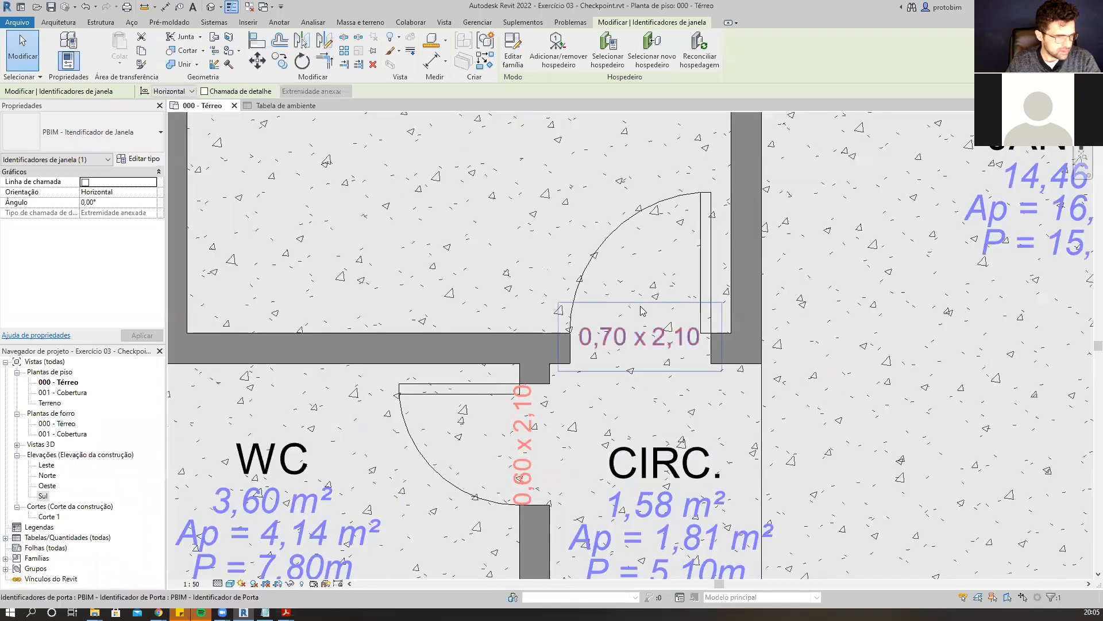
{"action": "scroll", "coordinate": [546, 402], "scroll_direction": "down", "scroll_amount": 1}
{"action": "scroll", "coordinate": [540, 398], "scroll_direction": "up", "scroll_amount": 1}
{"action": "left_click", "coordinate": [540, 397]}
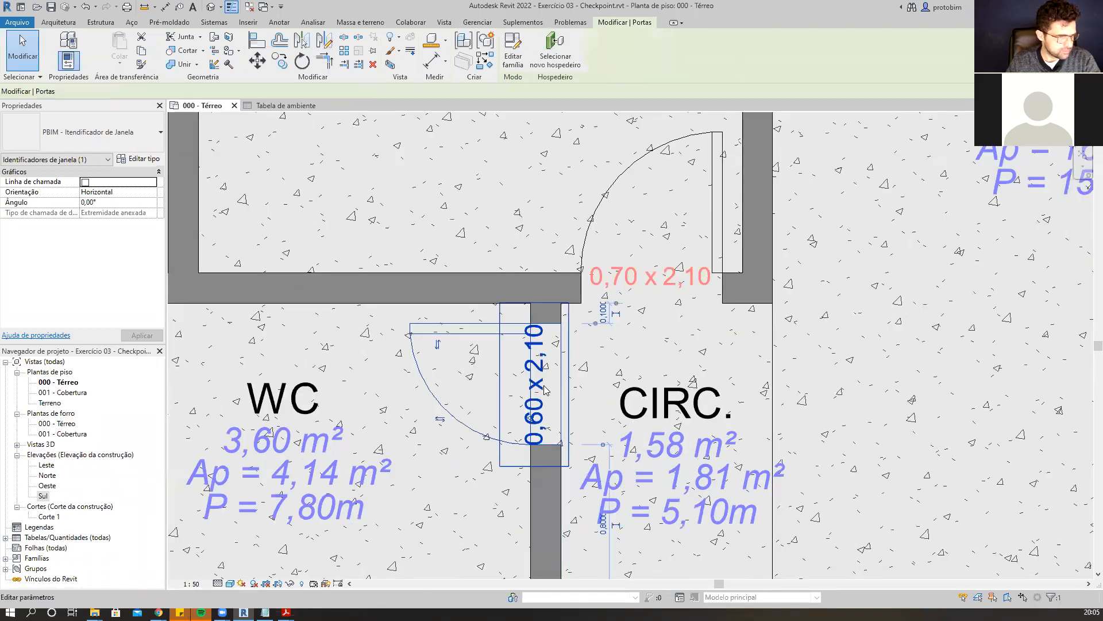
{"action": "key", "text": "Escape"}
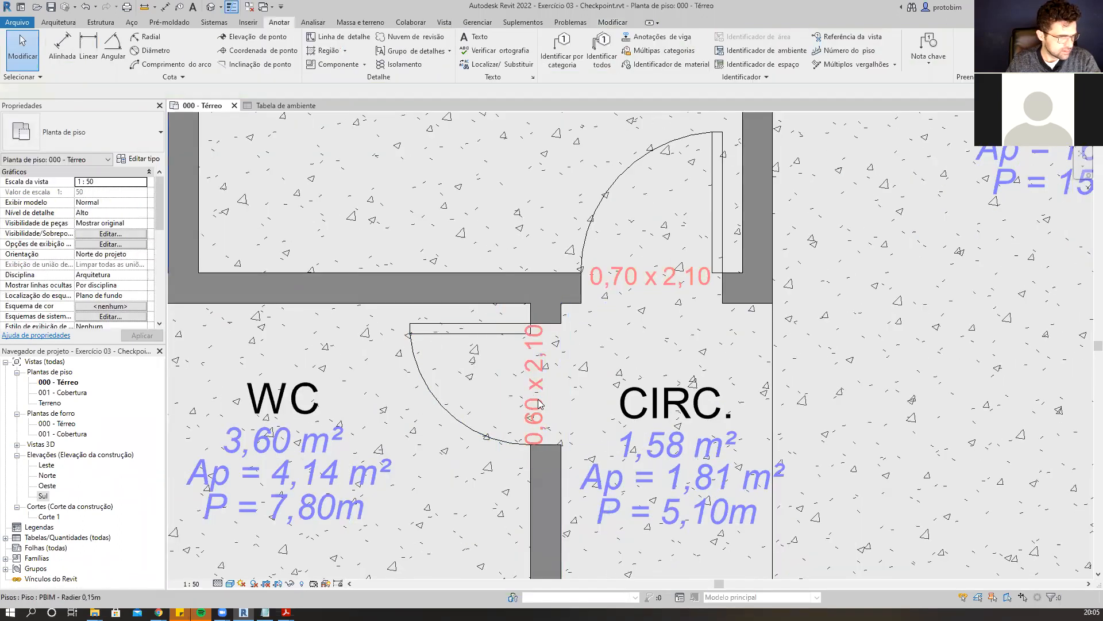
{"action": "left_click", "coordinate": [550, 389]}
{"action": "left_click_drag", "start_coordinate": [550, 389], "coordinate": [562, 388]}
{"action": "left_click", "coordinate": [666, 279]}
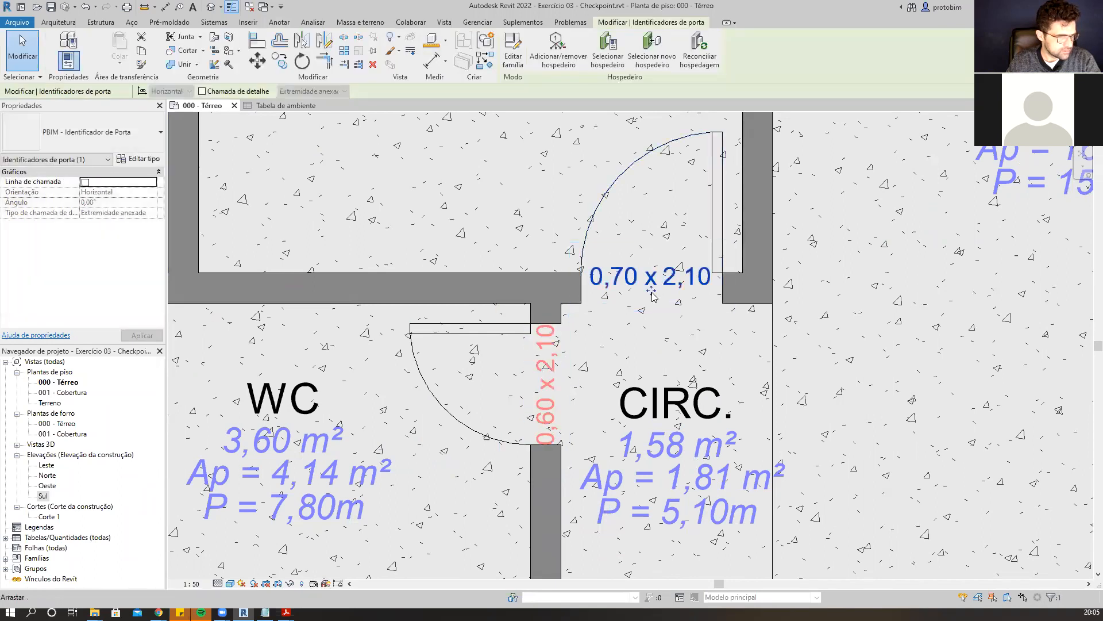
{"action": "left_click_drag", "start_coordinate": [651, 290], "coordinate": [652, 302]}
Move the Cozinha door tag down, off the wall into the room.
{"action": "scroll", "coordinate": [587, 316], "scroll_direction": "down", "scroll_amount": 6}
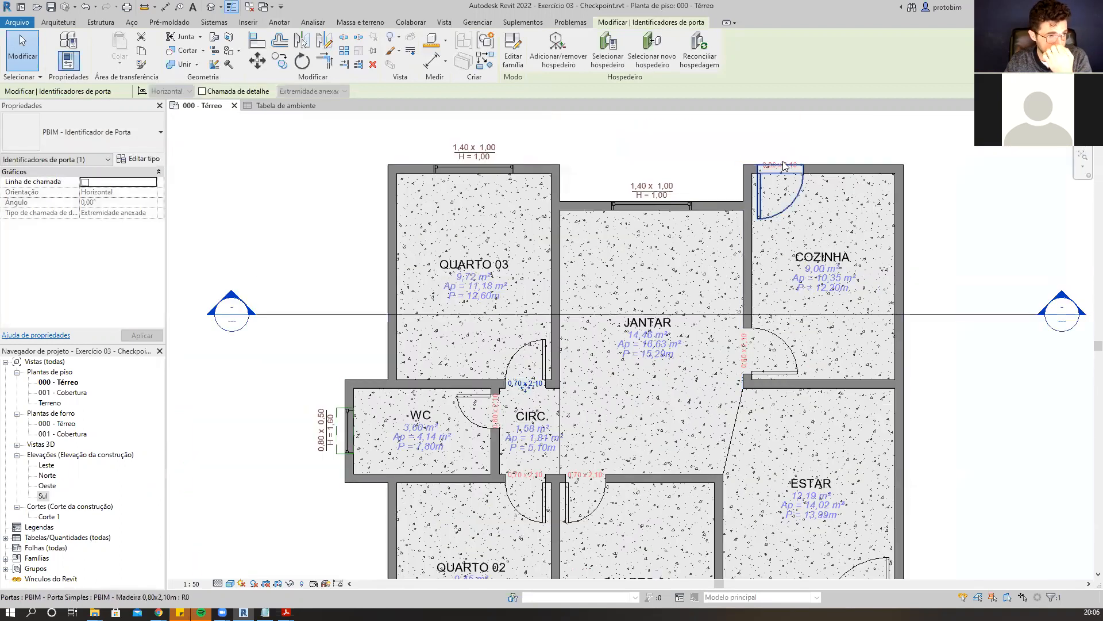
{"action": "scroll", "coordinate": [785, 166], "scroll_direction": "up", "scroll_amount": 4}
{"action": "left_click", "coordinate": [764, 207]}
{"action": "left_click_drag", "start_coordinate": [766, 212], "coordinate": [765, 223]}
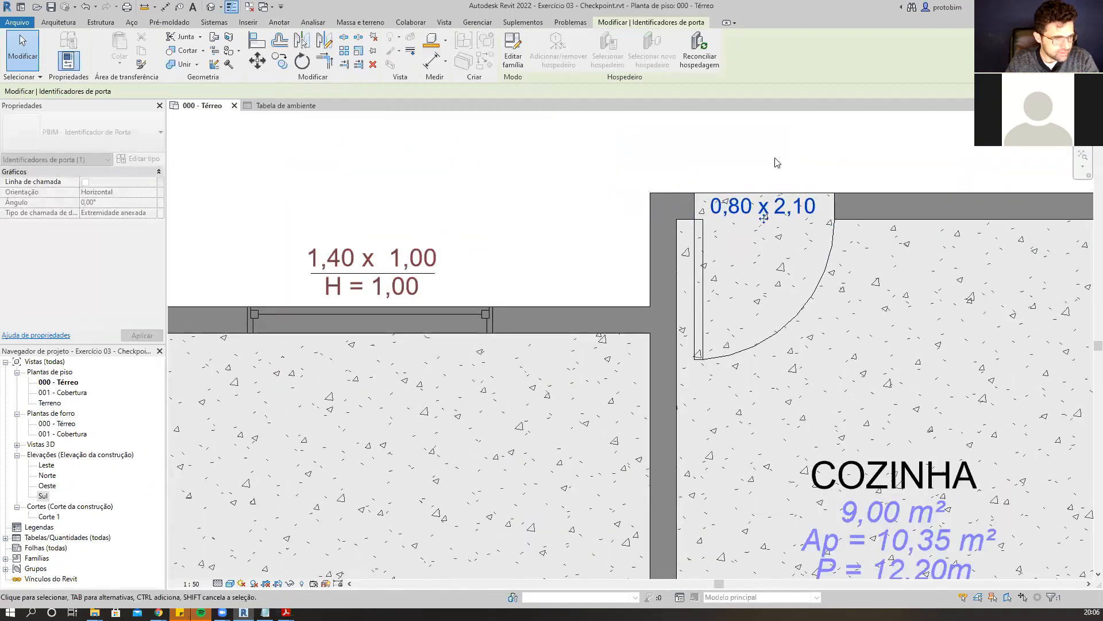
Nudge the vertical door tag between Jantar and Estar slightly to the right.
{"action": "scroll", "coordinate": [775, 161], "scroll_direction": "down", "scroll_amount": 6}
{"action": "scroll", "coordinate": [743, 342], "scroll_direction": "up", "scroll_amount": 4}
{"action": "scroll", "coordinate": [740, 338], "scroll_direction": "up", "scroll_amount": 2}
{"action": "left_click", "coordinate": [742, 296]}
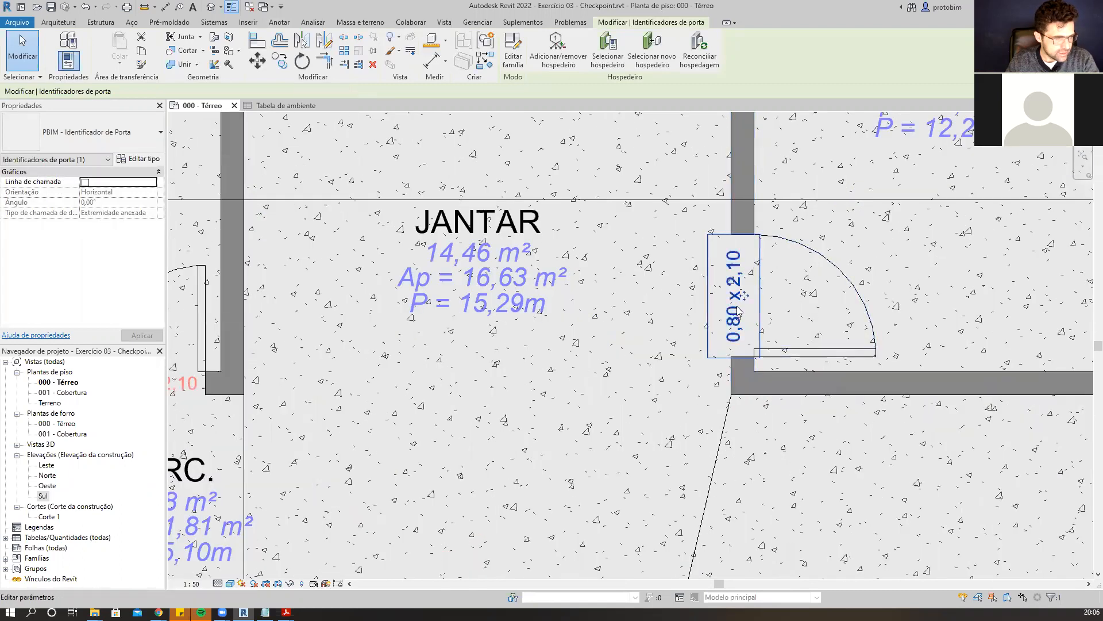
{"action": "left_click_drag", "start_coordinate": [741, 296], "coordinate": [747, 296]}
Move the door tags of Quarto 01 and Quarto 02 slightly down, clear of the wall.
{"action": "scroll", "coordinate": [747, 296], "scroll_direction": "down", "scroll_amount": 6}
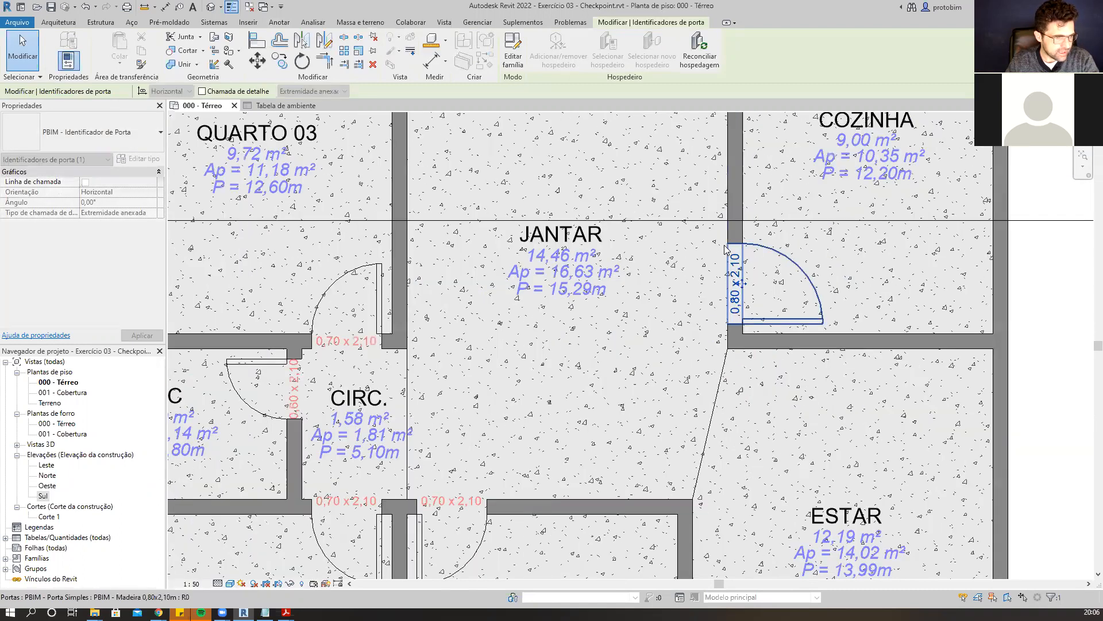
{"action": "scroll", "coordinate": [869, 416], "scroll_direction": "up", "scroll_amount": 5}
{"action": "scroll", "coordinate": [869, 417], "scroll_direction": "down", "scroll_amount": 2}
{"action": "scroll", "coordinate": [640, 518], "scroll_direction": "up", "scroll_amount": 2}
{"action": "scroll", "coordinate": [640, 518], "scroll_direction": "down", "scroll_amount": 3}
{"action": "scroll", "coordinate": [631, 280], "scroll_direction": "up", "scroll_amount": 3}
{"action": "scroll", "coordinate": [631, 280], "scroll_direction": "up", "scroll_amount": 2}
{"action": "left_click", "coordinate": [655, 313]}
{"action": "left_click_drag", "start_coordinate": [655, 313], "coordinate": [655, 323]}
{"action": "left_click", "coordinate": [471, 315]}
{"action": "left_click_drag", "start_coordinate": [471, 315], "coordinate": [472, 325]}
Review the whole floor plan with all room, window and door tags.
{"action": "scroll", "coordinate": [632, 333], "scroll_direction": "down", "scroll_amount": 5}
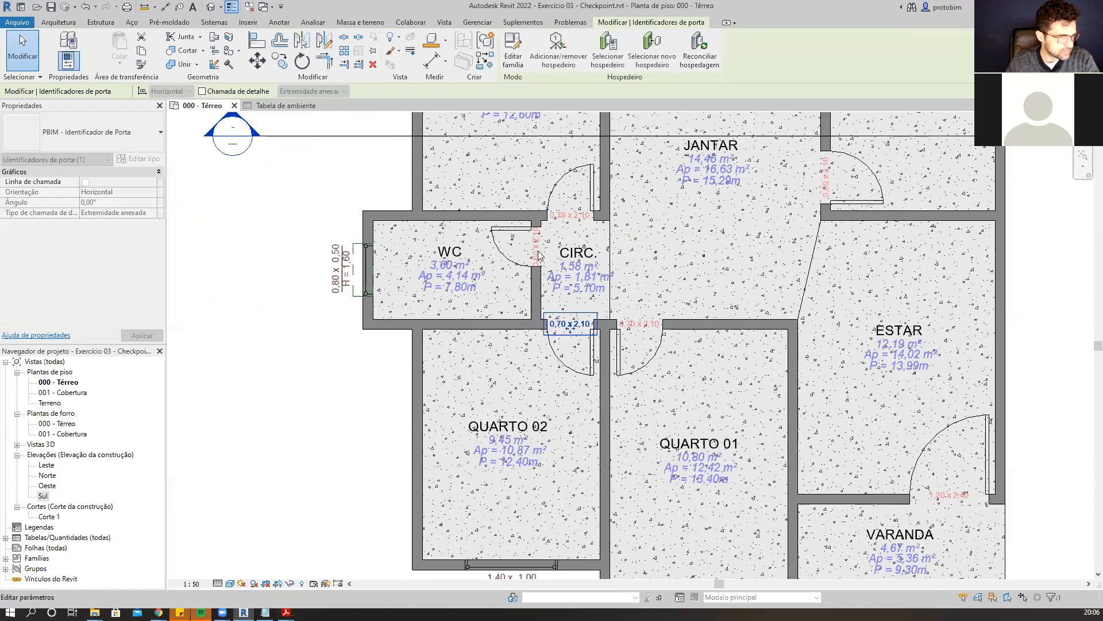
{"action": "scroll", "coordinate": [929, 446], "scroll_direction": "down", "scroll_amount": 1}
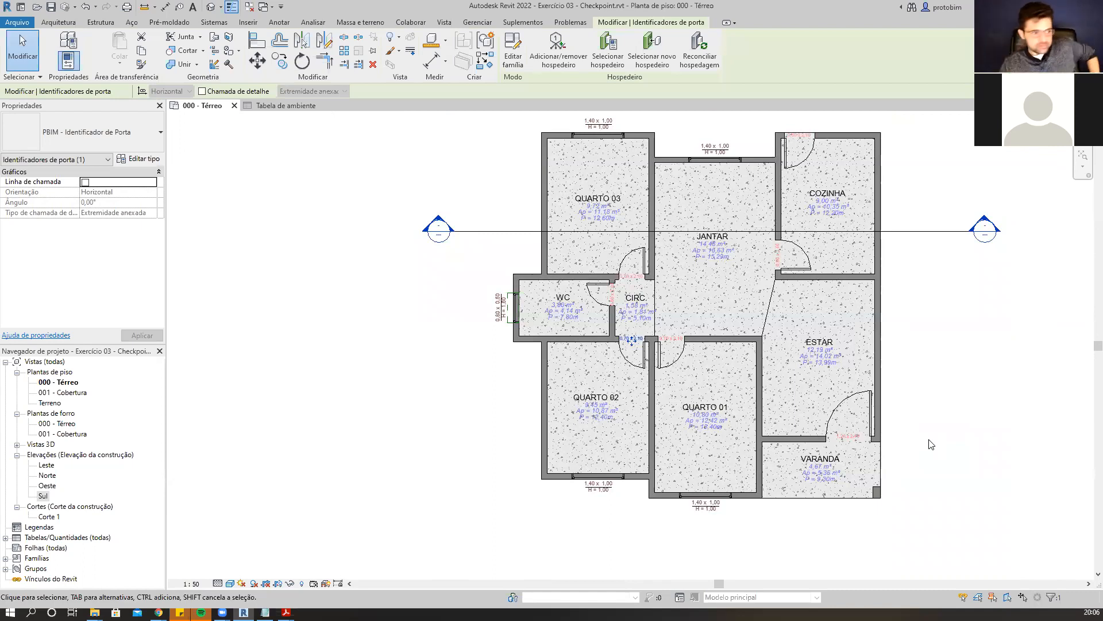
{"action": "scroll", "coordinate": [860, 313], "scroll_direction": "down", "scroll_amount": 1}
{"action": "scroll", "coordinate": [862, 314], "scroll_direction": "up", "scroll_amount": 1}
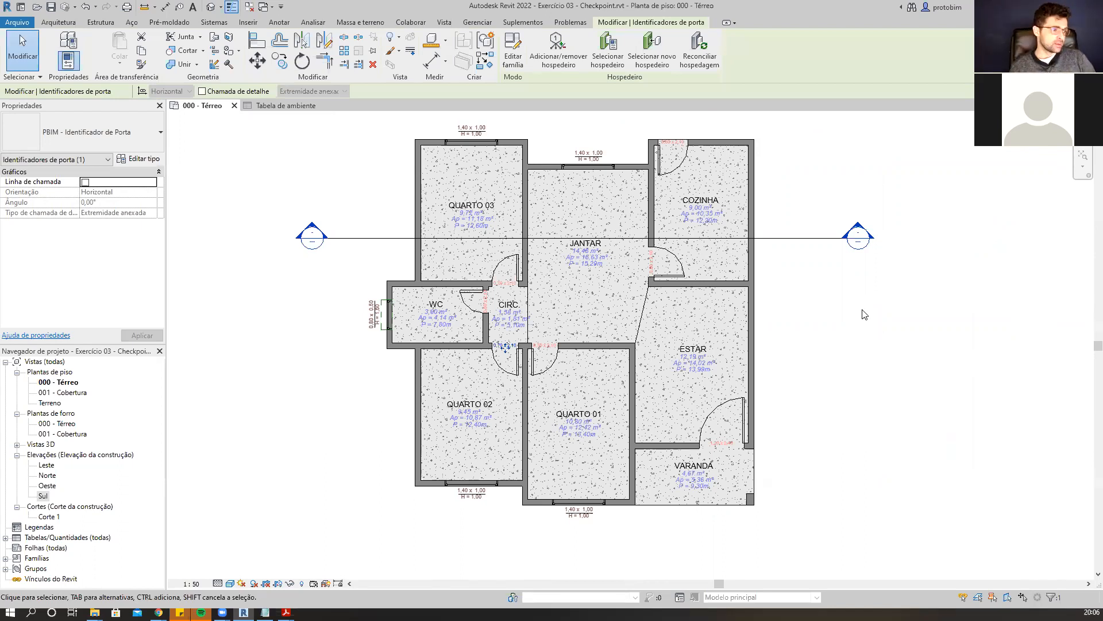
{"action": "scroll", "coordinate": [788, 265], "scroll_direction": "down", "scroll_amount": 2}
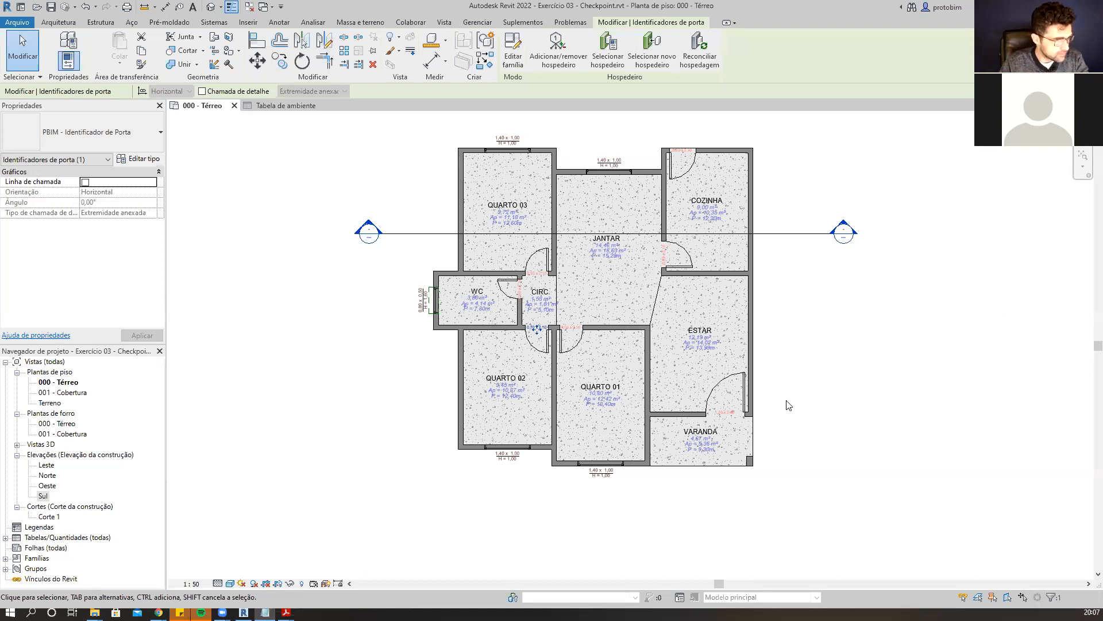
{"action": "scroll", "coordinate": [764, 401], "scroll_direction": "up", "scroll_amount": 1}
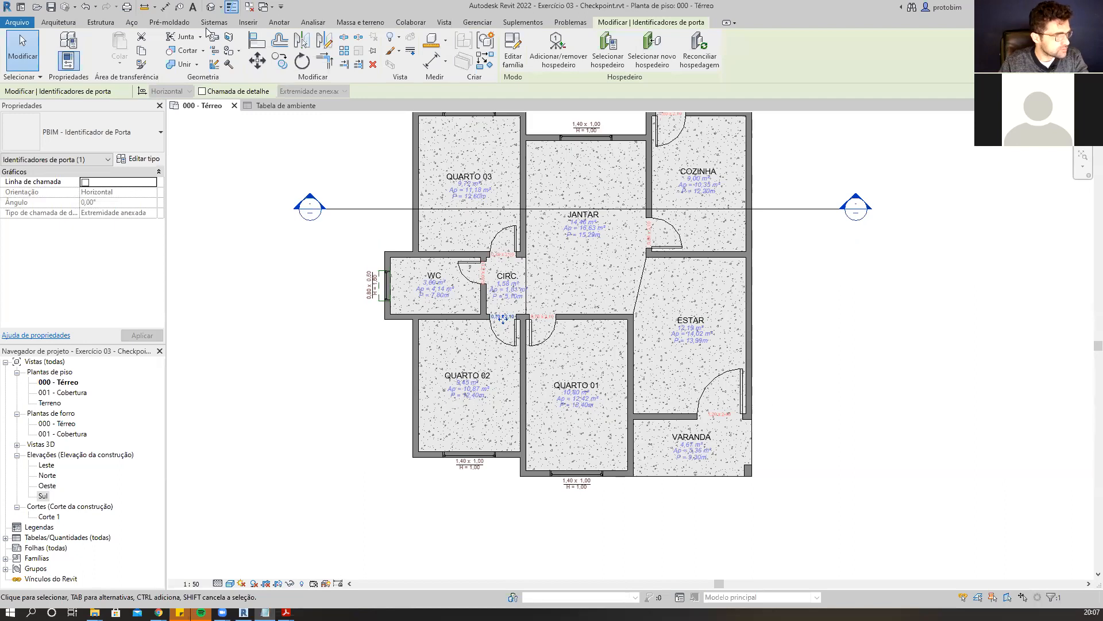
{"action": "left_click", "coordinate": [251, 23]}
{"action": "left_click", "coordinate": [276, 23]}
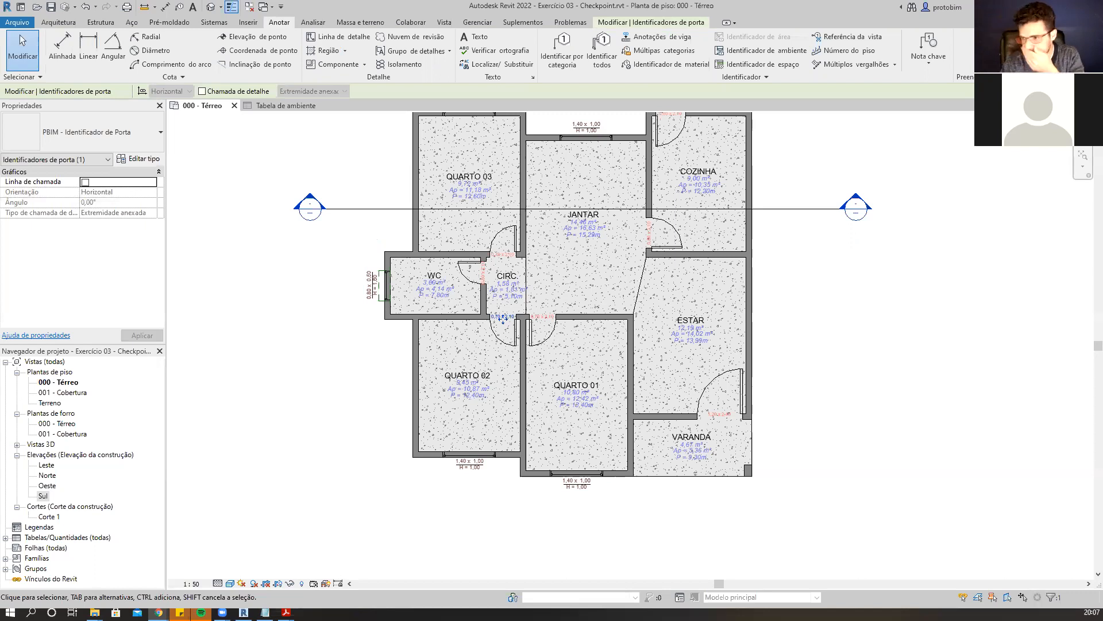
{"action": "scroll", "coordinate": [511, 460], "scroll_direction": "down", "scroll_amount": 1}
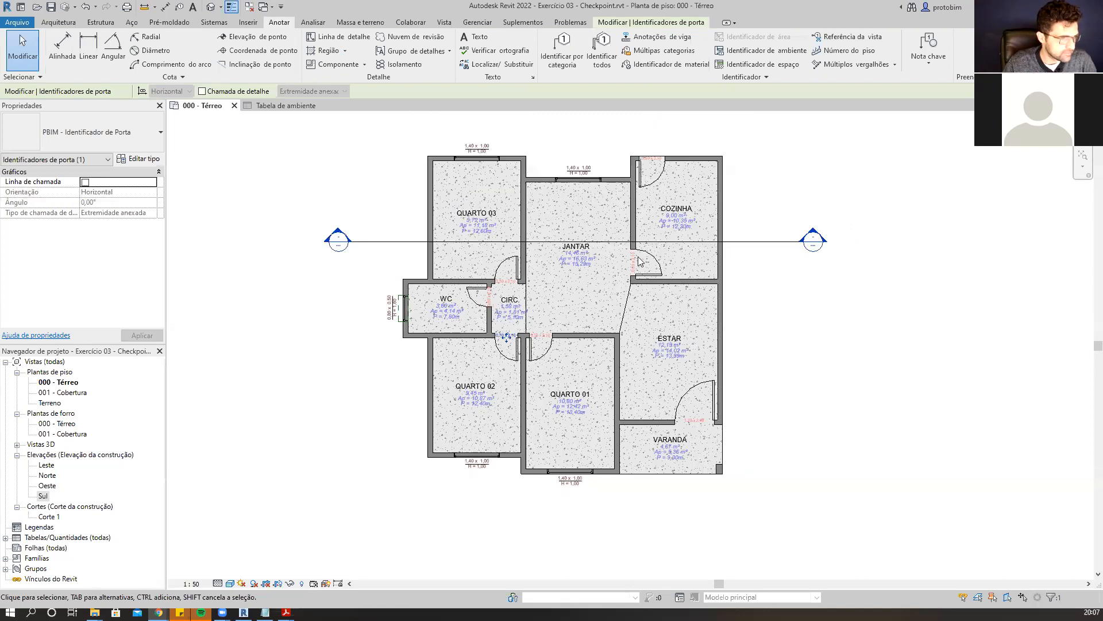
{"action": "scroll", "coordinate": [638, 257], "scroll_direction": "up", "scroll_amount": 1}
{"action": "left_click", "coordinate": [862, 323]}
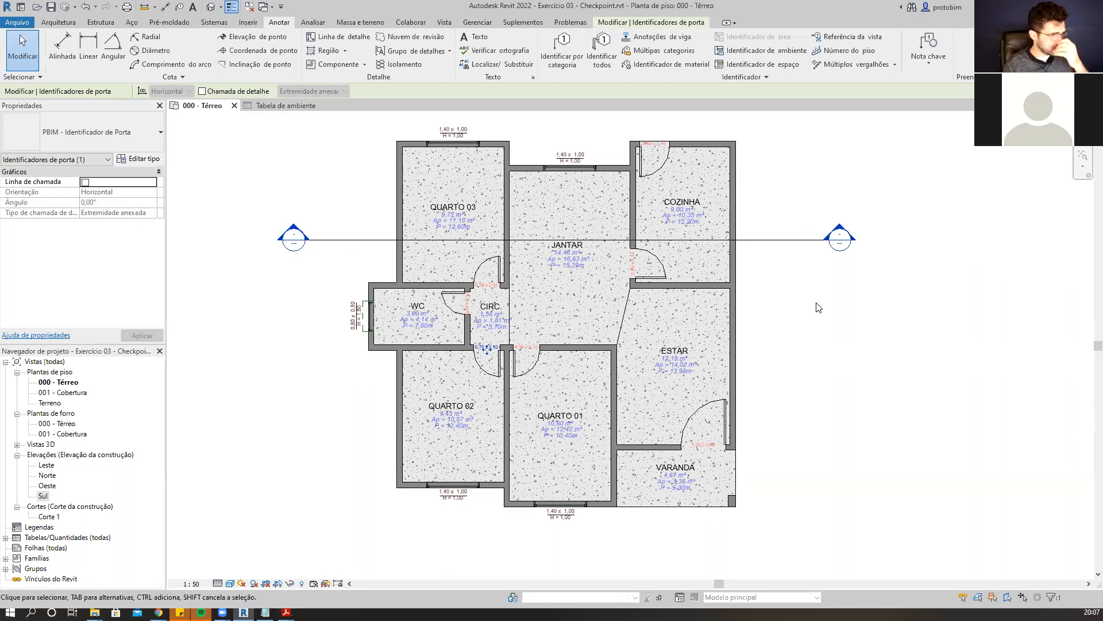
Open the Sul elevation to check the facade, then return to the 000 - Térreo plan.
{"action": "double_click", "coordinate": [44, 497]}
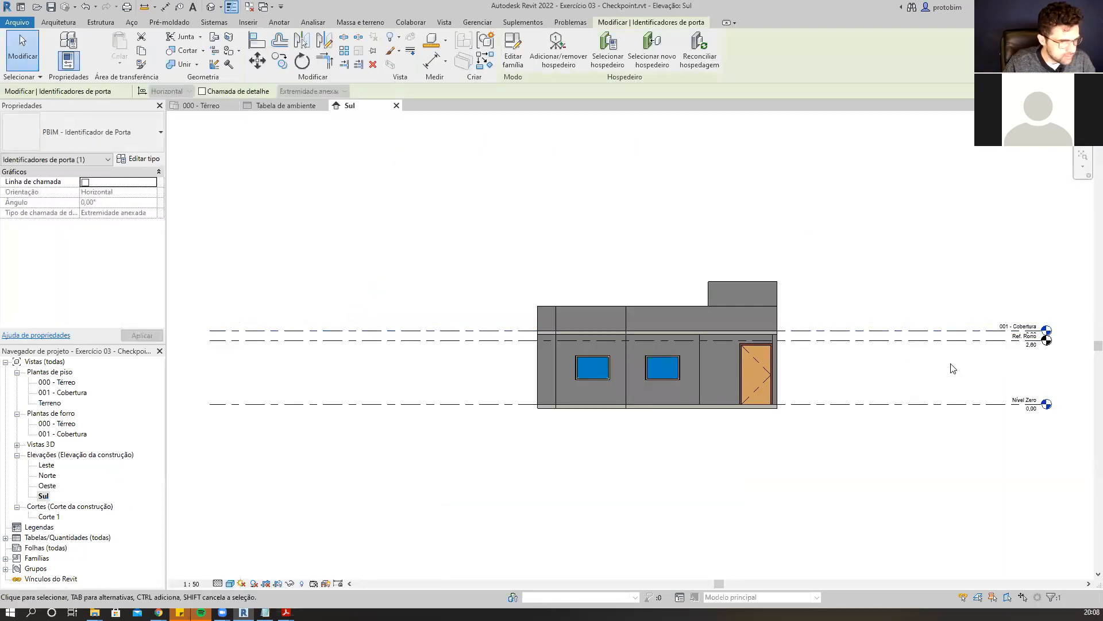
{"action": "scroll", "coordinate": [919, 361], "scroll_direction": "up", "scroll_amount": 4}
{"action": "scroll", "coordinate": [667, 357], "scroll_direction": "down", "scroll_amount": 2}
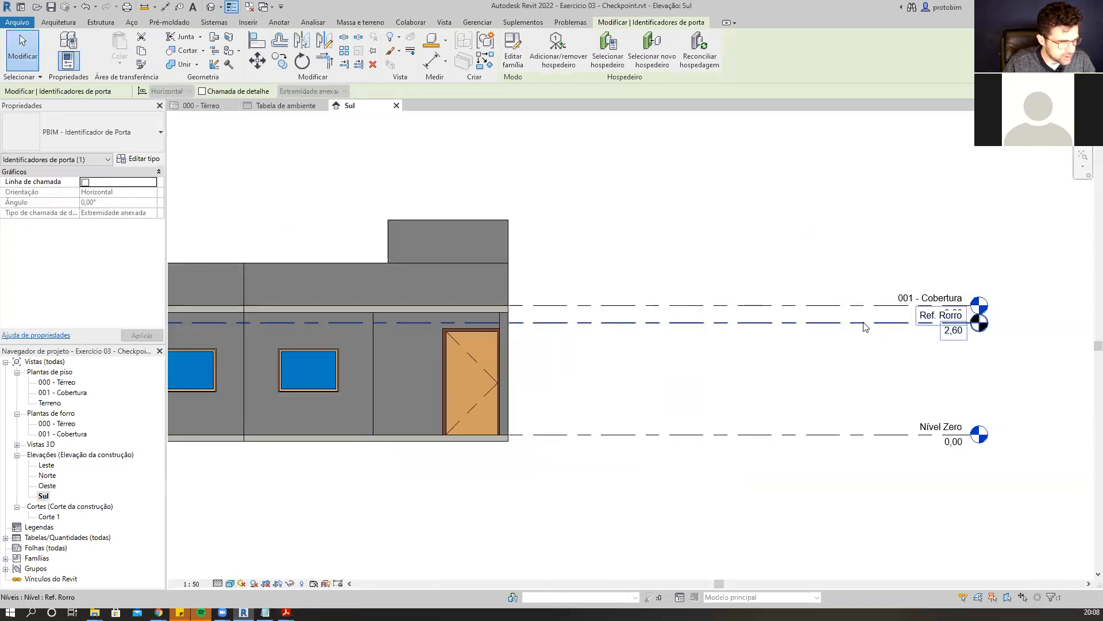
{"action": "scroll", "coordinate": [834, 331], "scroll_direction": "down", "scroll_amount": 2}
{"action": "scroll", "coordinate": [793, 333], "scroll_direction": "up", "scroll_amount": 1}
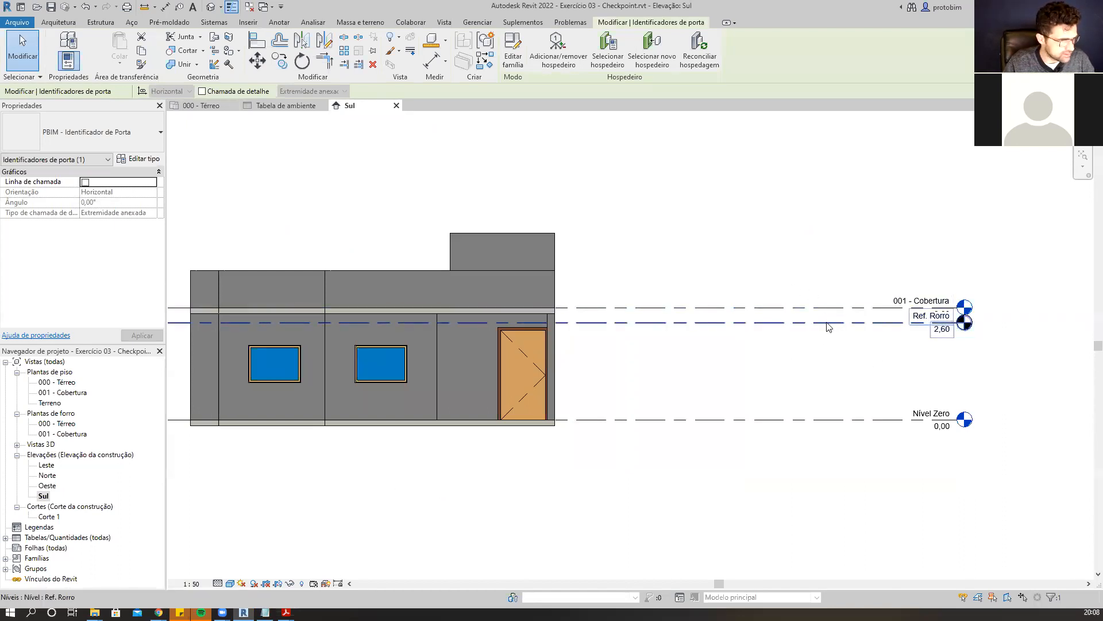
{"action": "left_click", "coordinate": [206, 106]}
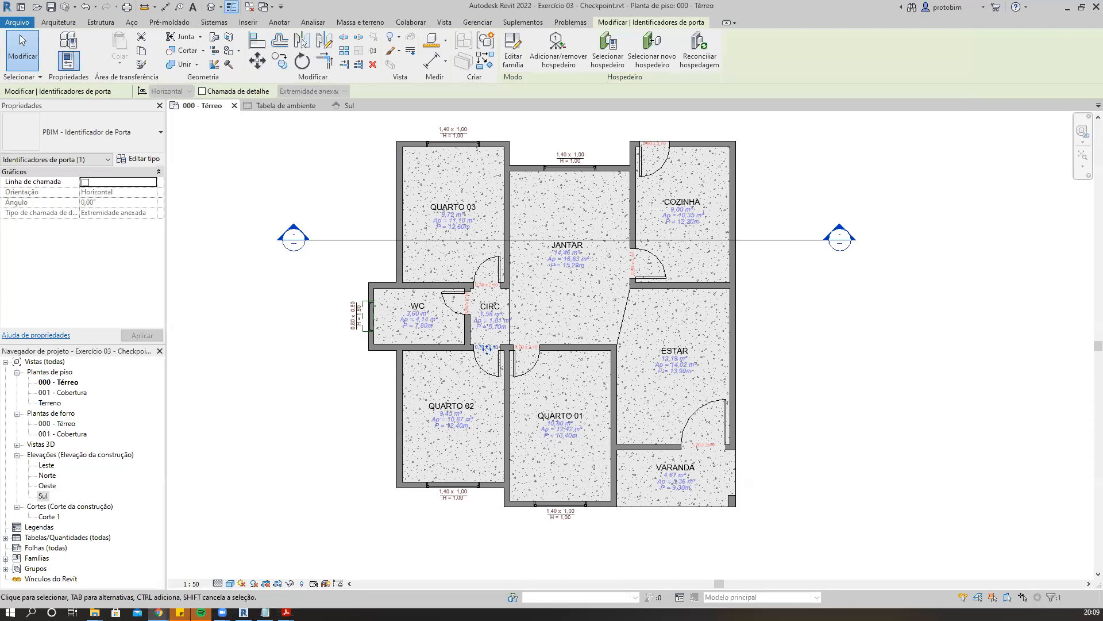
Switch to the browser and start a 15-minute exercise countdown timer in full screen.
{"action": "left_click_drag", "start_coordinate": [1102, 6], "coordinate": [623, 1]}
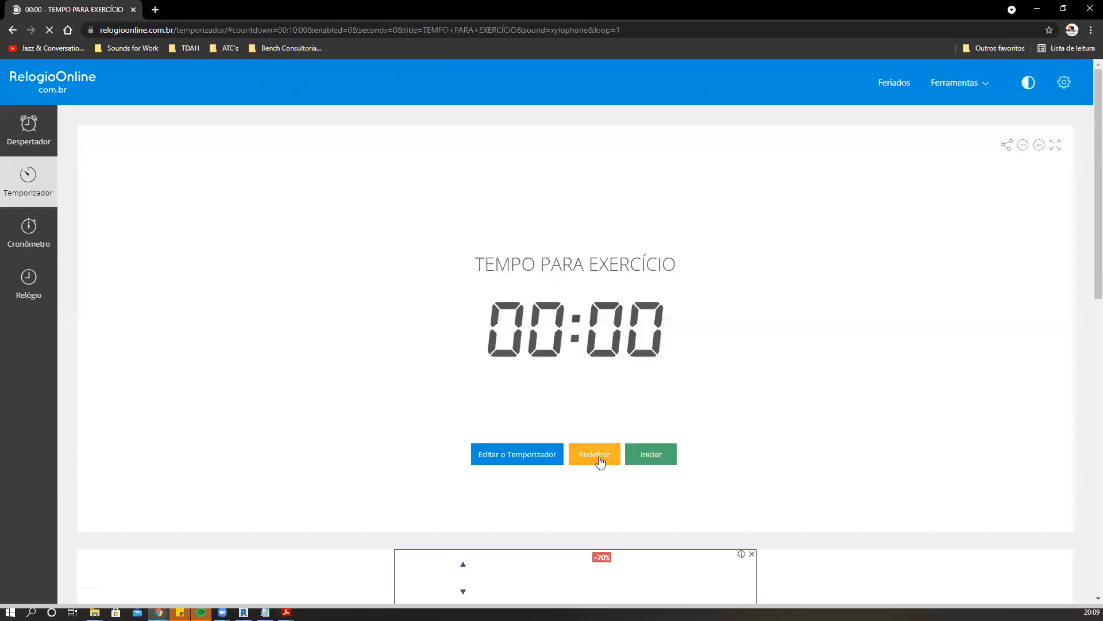
{"action": "left_click", "coordinate": [542, 456]}
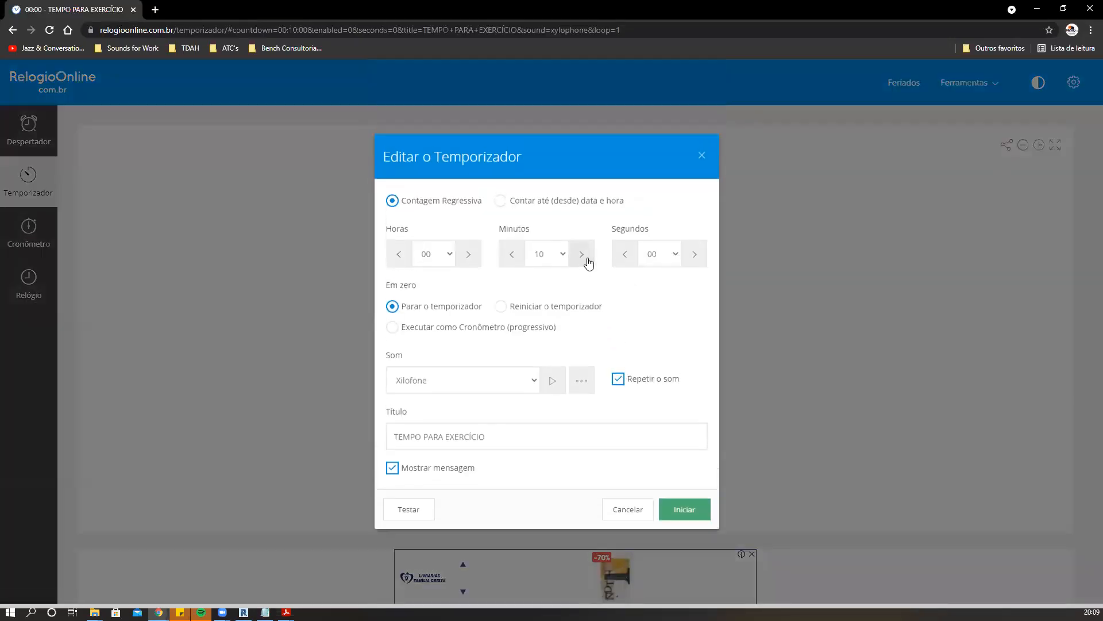
{"action": "left_click", "coordinate": [582, 254]}
{"action": "left_click", "coordinate": [582, 254]}
{"action": "left_click", "coordinate": [683, 509]}
{"action": "left_click", "coordinate": [1056, 146]}
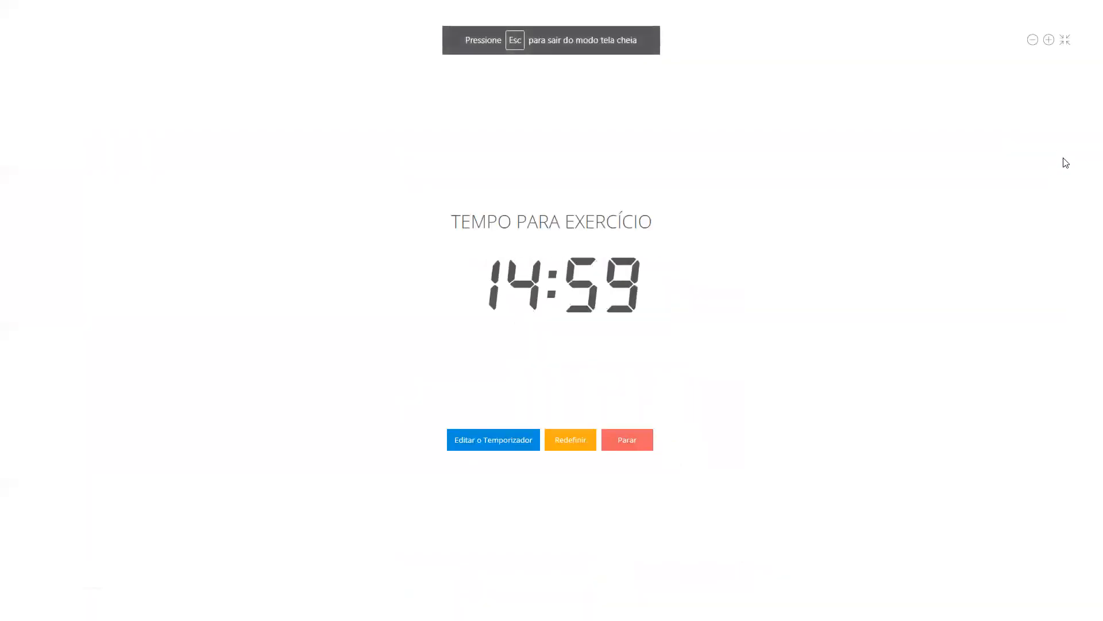
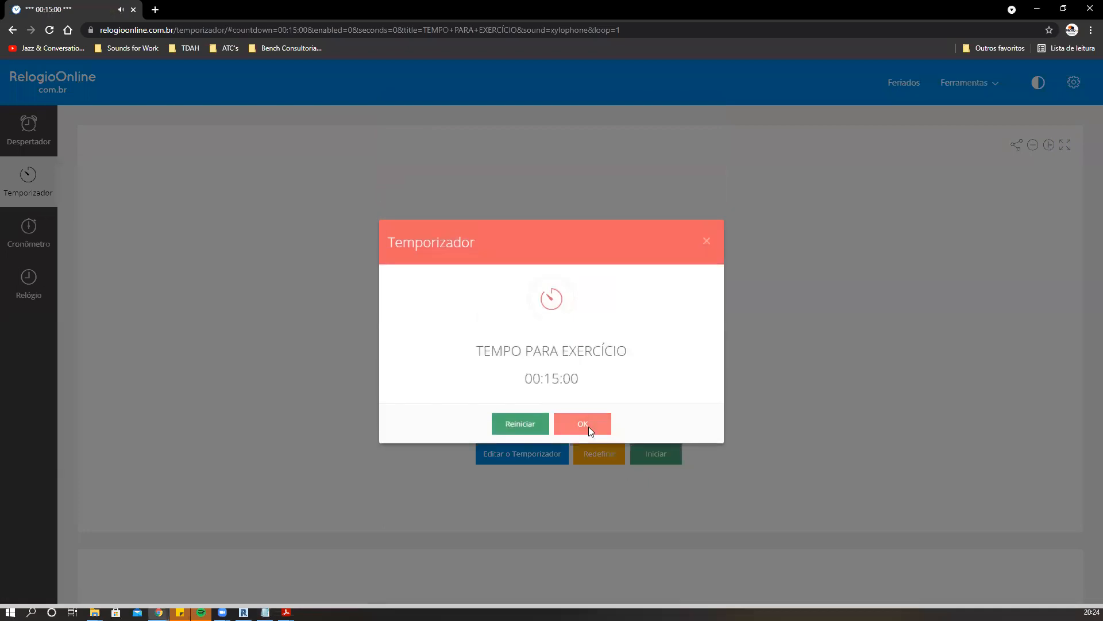
Dismiss the finished exercise timer and return to the Revit project.
{"action": "left_click", "coordinate": [585, 425]}
{"action": "left_click", "coordinate": [133, 9]}
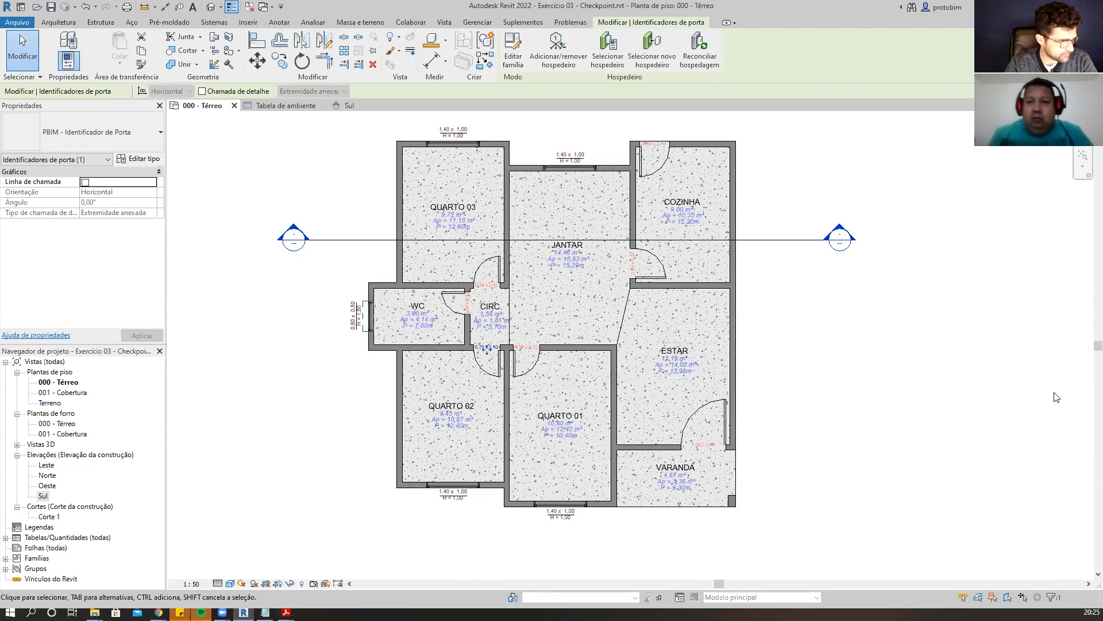
{"action": "left_click", "coordinate": [194, 583]}
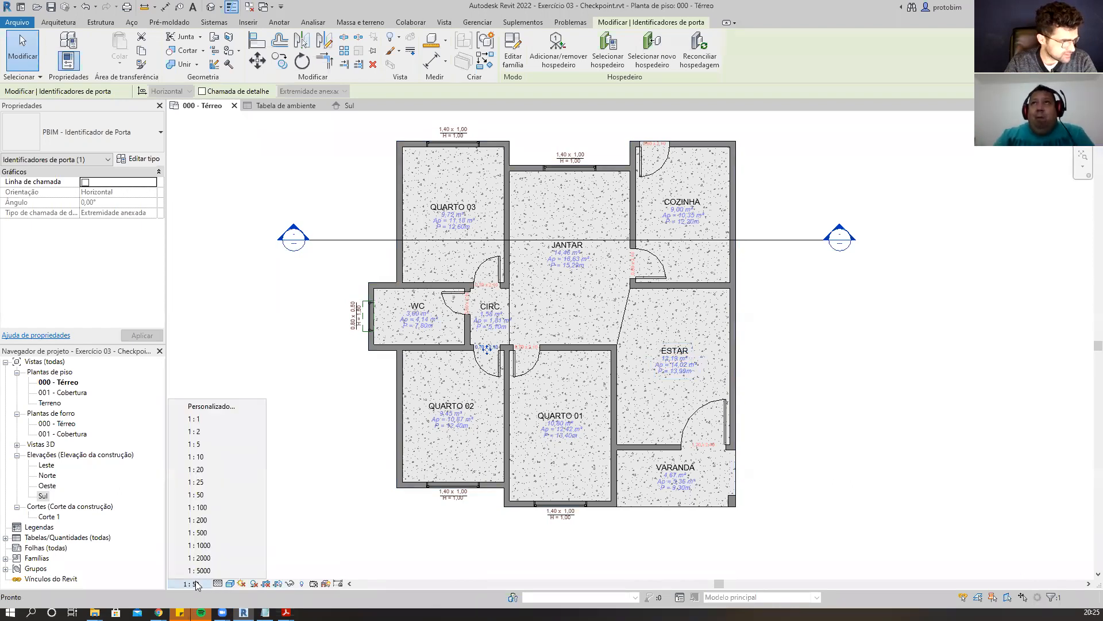
{"action": "left_click", "coordinate": [195, 584]}
{"action": "left_click", "coordinate": [196, 583]}
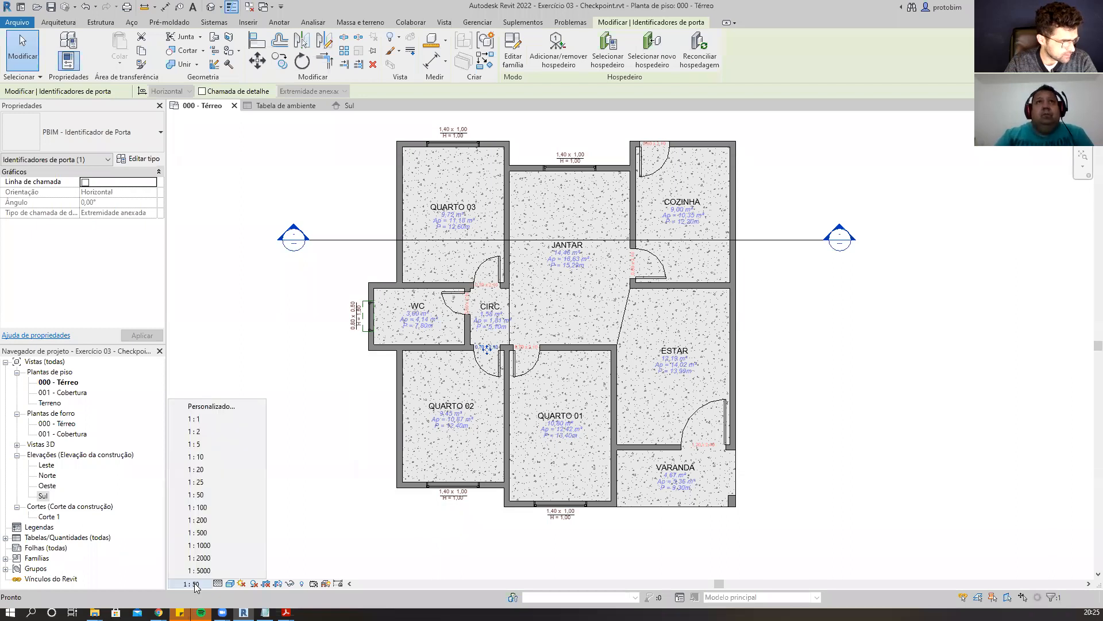
{"action": "left_click", "coordinate": [196, 584]}
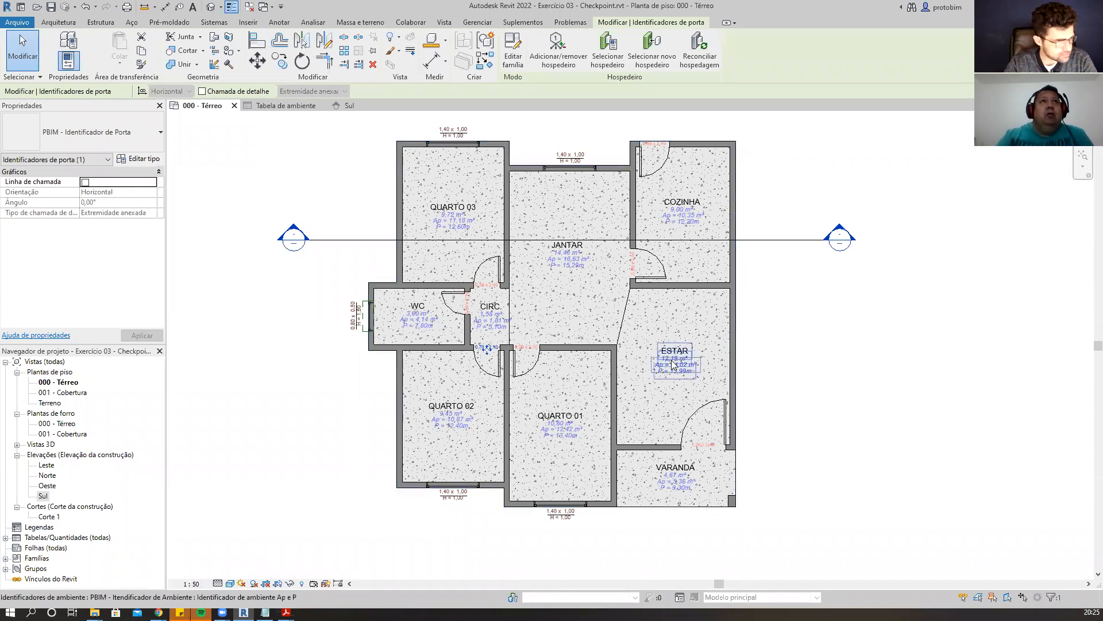
{"action": "left_click", "coordinate": [869, 364]}
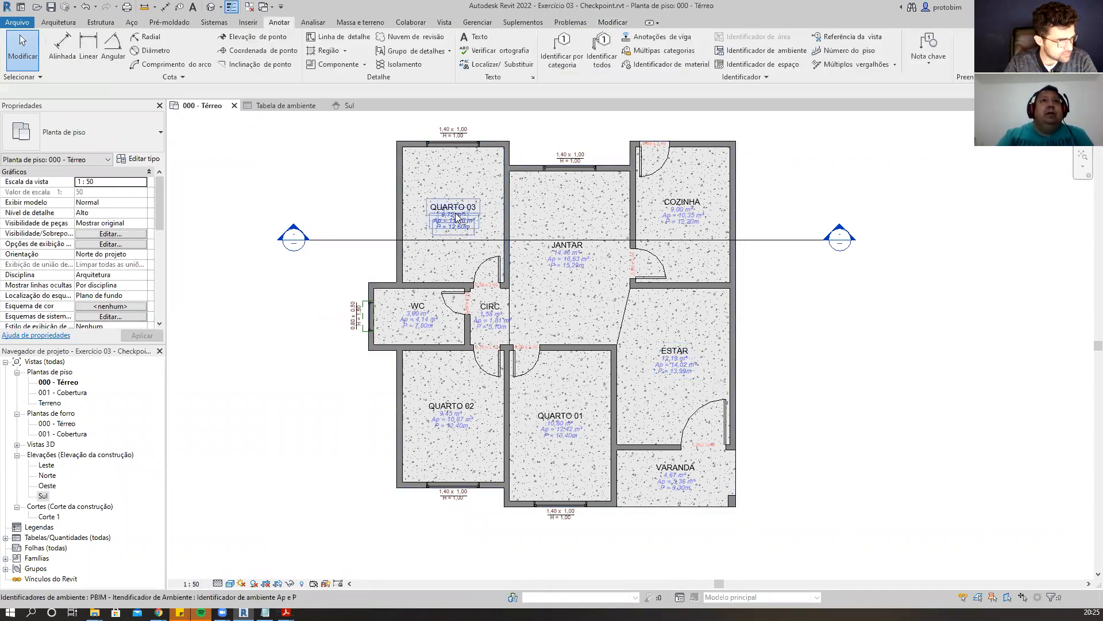
{"action": "left_click", "coordinate": [199, 583]}
{"action": "left_click", "coordinate": [296, 532]}
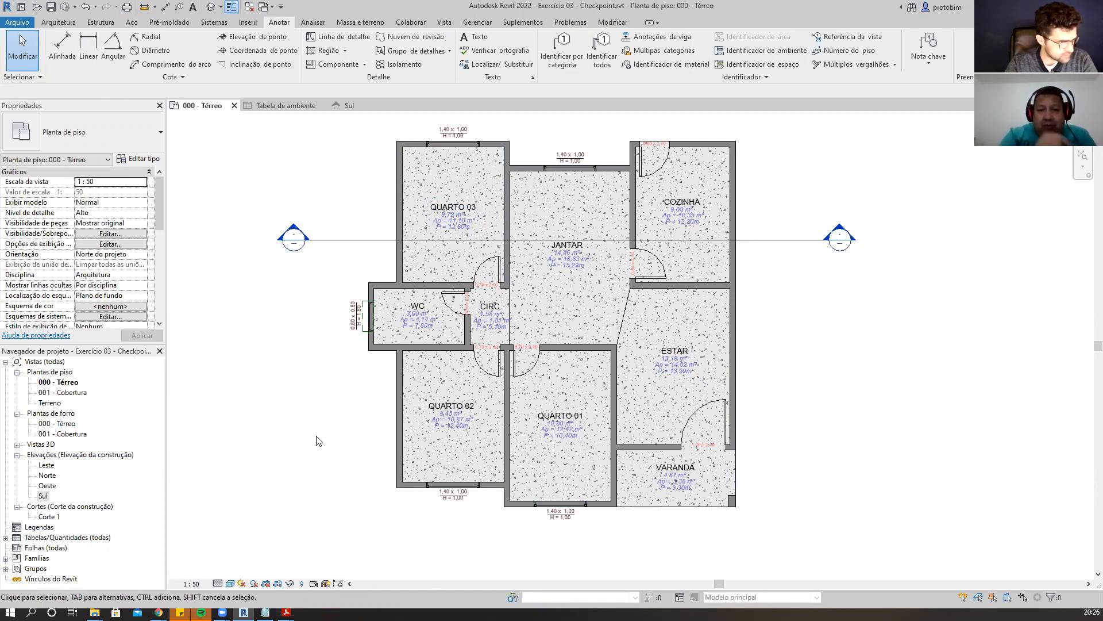
Select the Quarto 02 room tag and inspect its tag type in the type selector.
{"action": "left_click", "coordinate": [454, 423]}
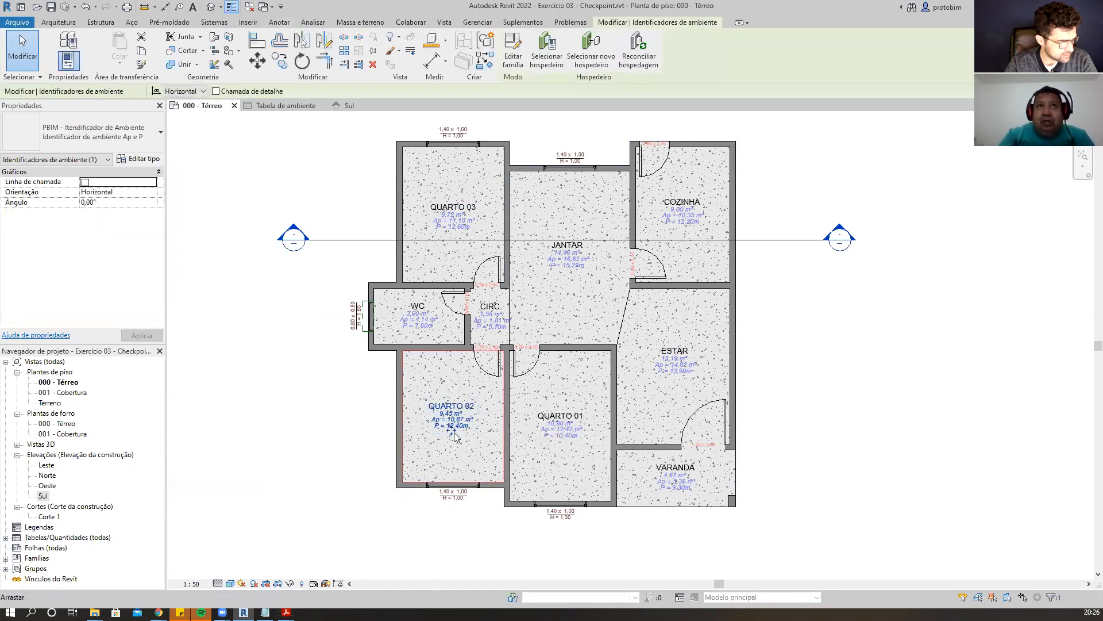
{"action": "left_click", "coordinate": [341, 481]}
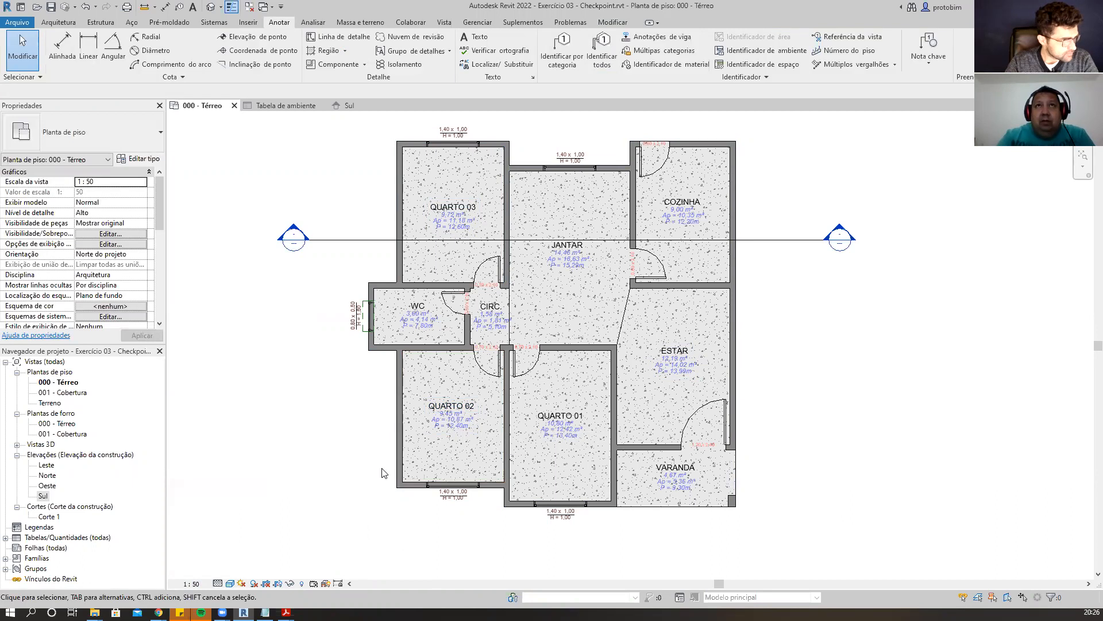
{"action": "left_click", "coordinate": [464, 421]}
{"action": "key", "text": "Escape"}
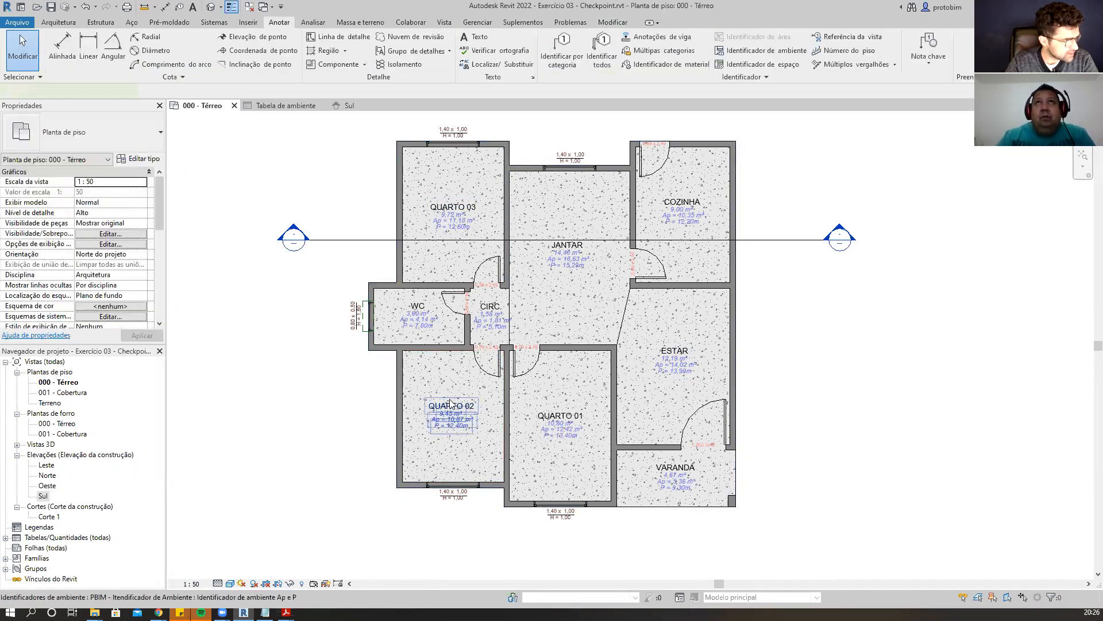
{"action": "left_click", "coordinate": [451, 403]}
{"action": "left_click", "coordinate": [156, 144]}
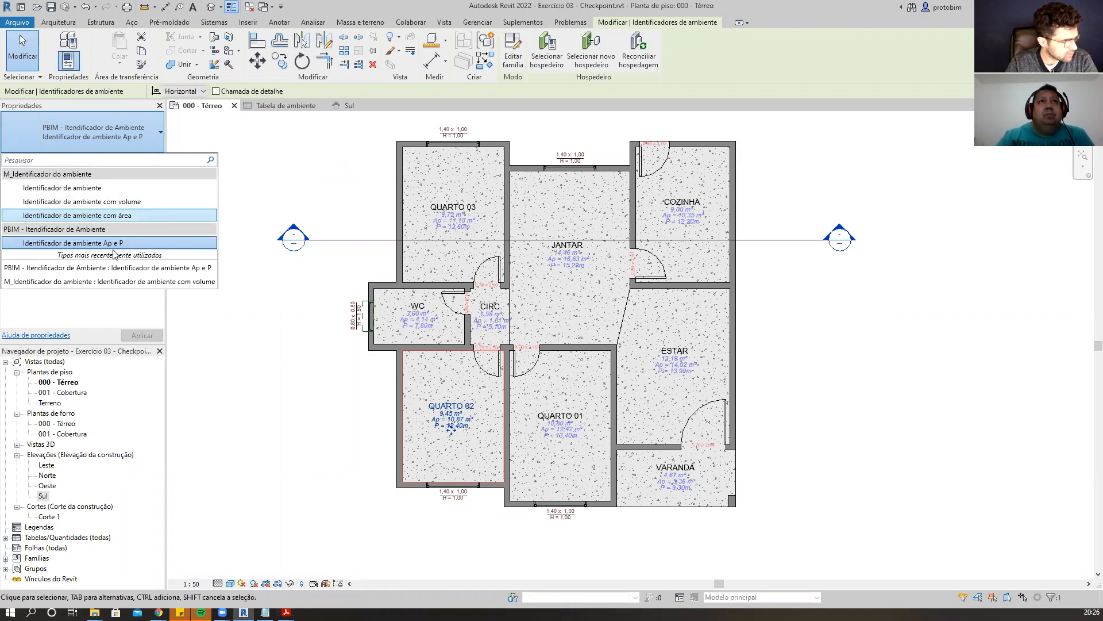
{"action": "left_click", "coordinate": [305, 373]}
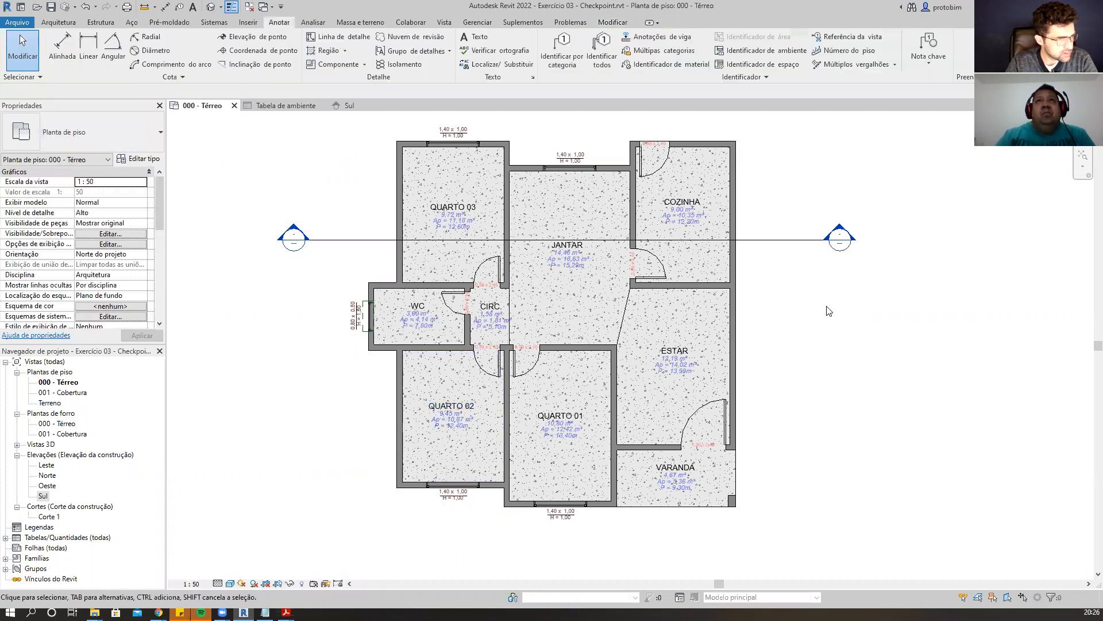
{"action": "left_click", "coordinate": [245, 23]}
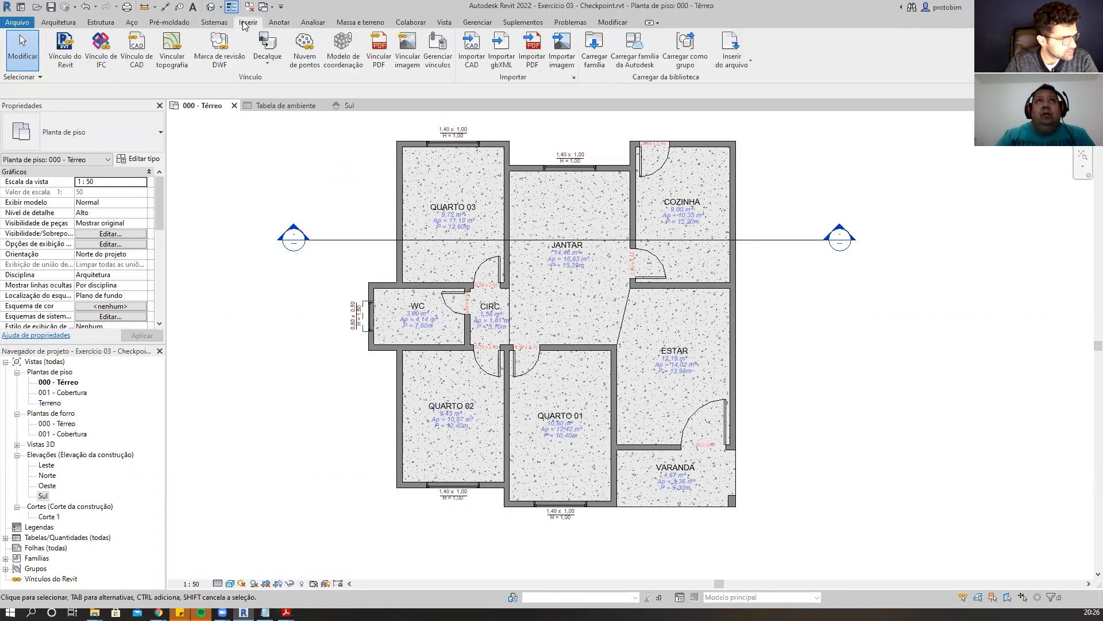
{"action": "left_click", "coordinate": [56, 23]}
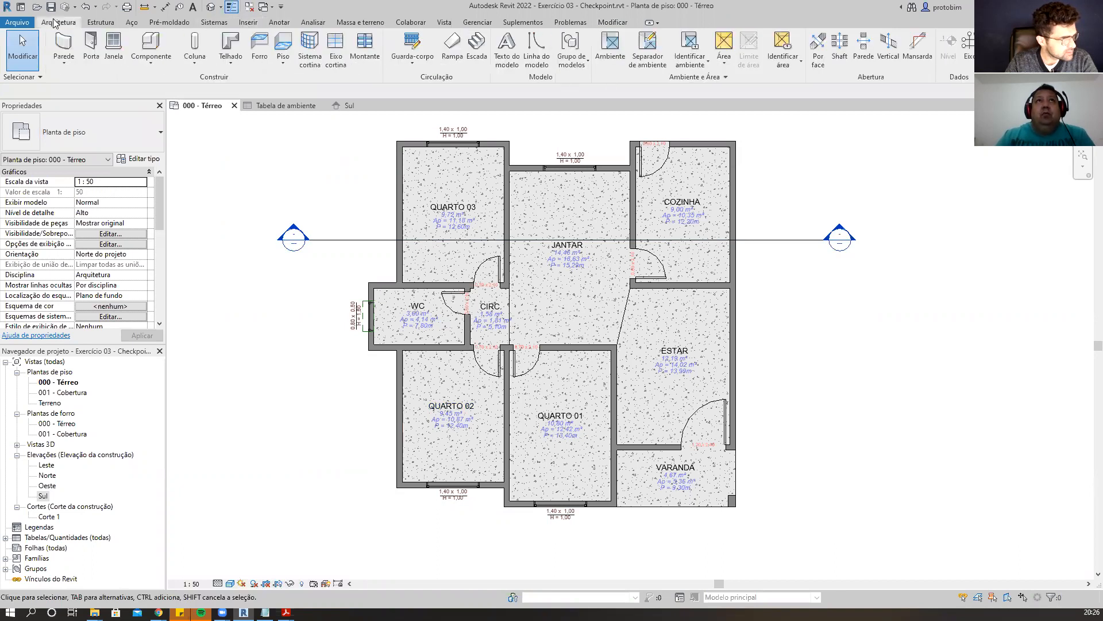
{"action": "left_click", "coordinate": [151, 65]}
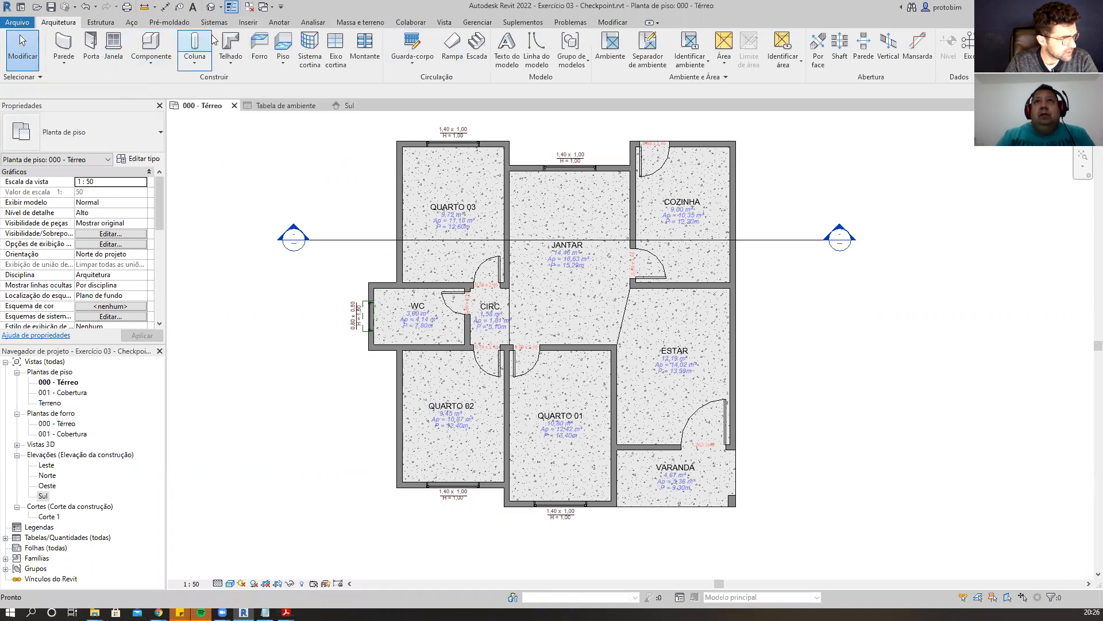
{"action": "left_click", "coordinate": [249, 23]}
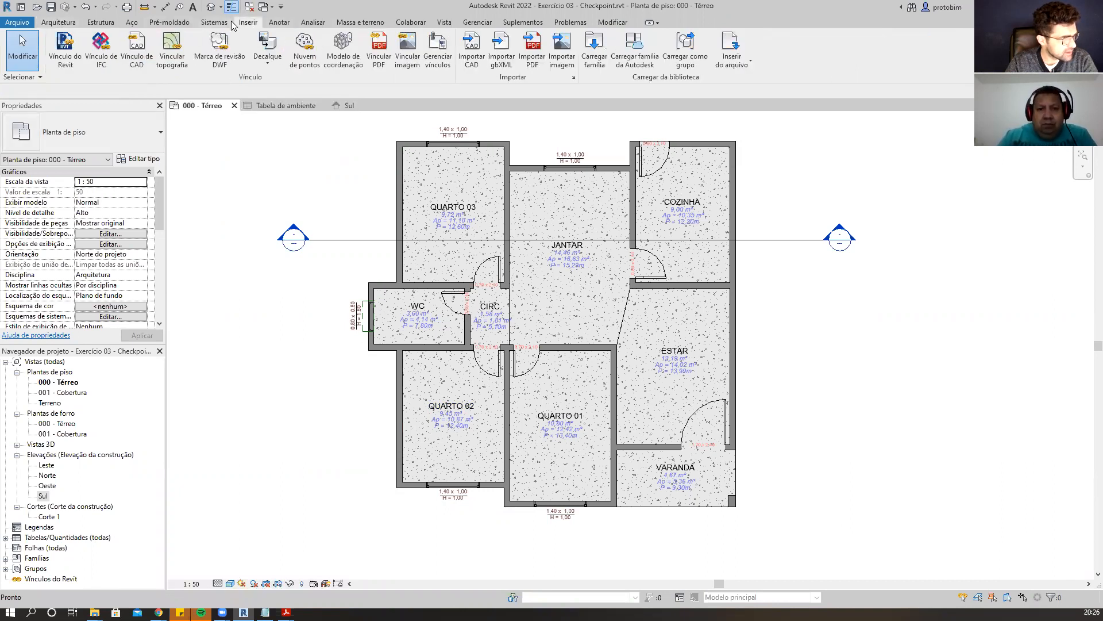
Load the PBIM - Itendificador de Ambiente.rfa family from the RA420521 folder into the project.
{"action": "left_click", "coordinate": [593, 58]}
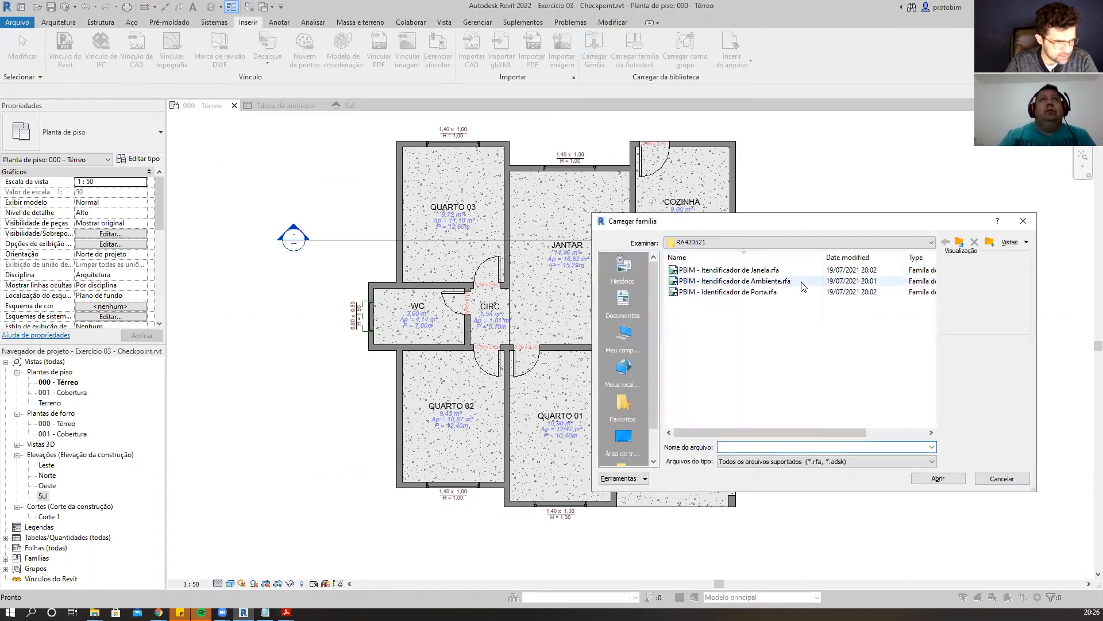
{"action": "double_click", "coordinate": [804, 284]}
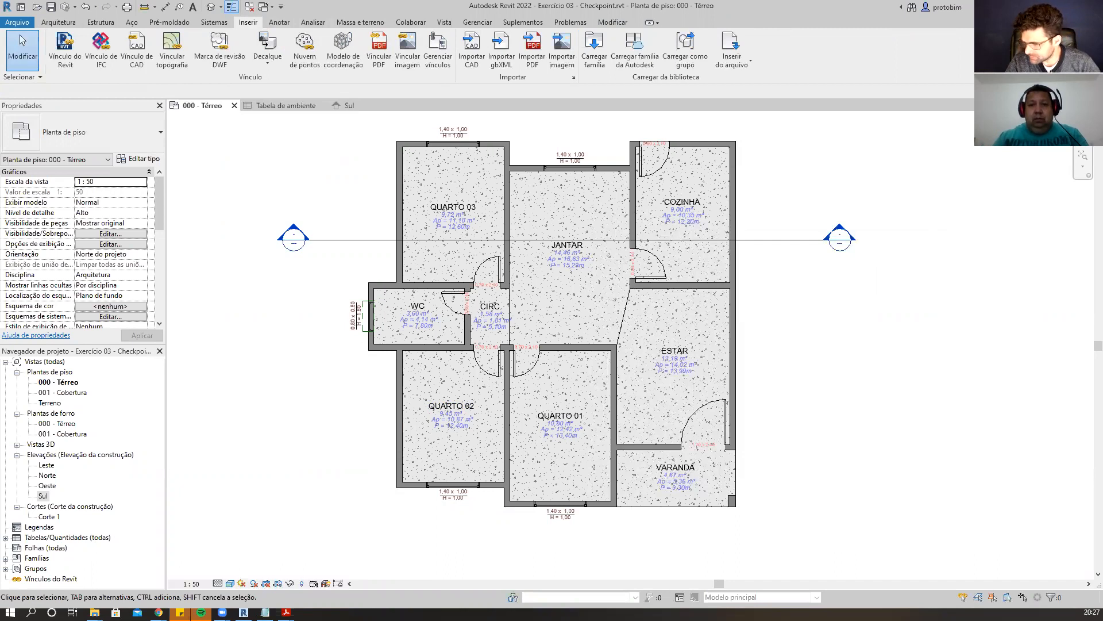
Zoom in and out on the plan to inspect the WC and CIRC room tags.
{"action": "scroll", "coordinate": [461, 313], "scroll_direction": "up", "scroll_amount": 5}
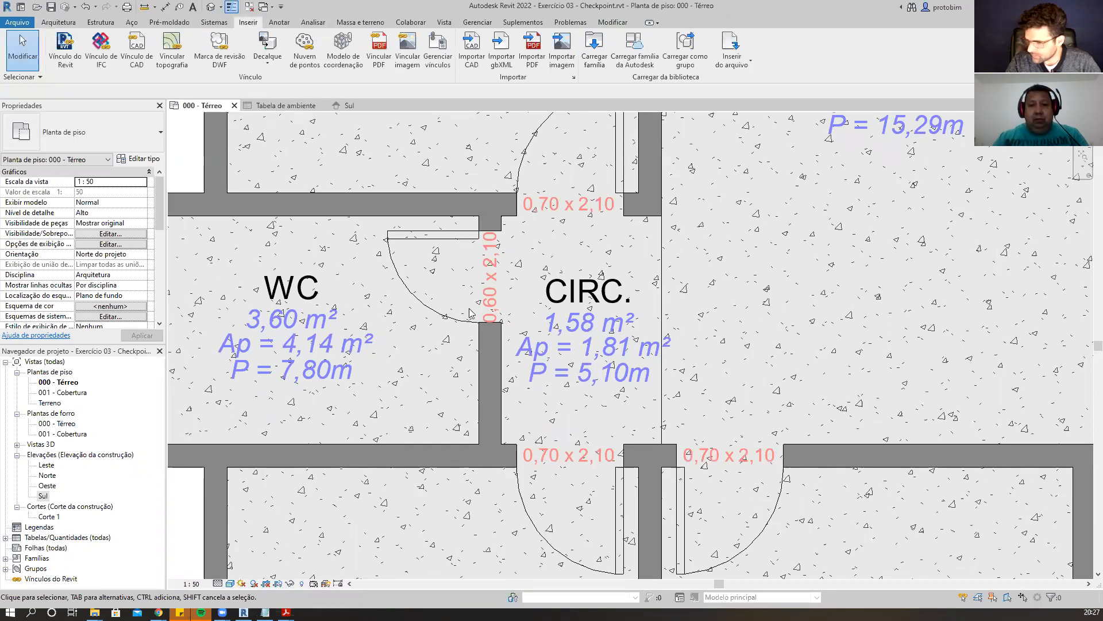
{"action": "scroll", "coordinate": [567, 261], "scroll_direction": "down", "scroll_amount": 2}
{"action": "scroll", "coordinate": [552, 260], "scroll_direction": "up", "scroll_amount": 5}
{"action": "scroll", "coordinate": [550, 260], "scroll_direction": "down", "scroll_amount": 6}
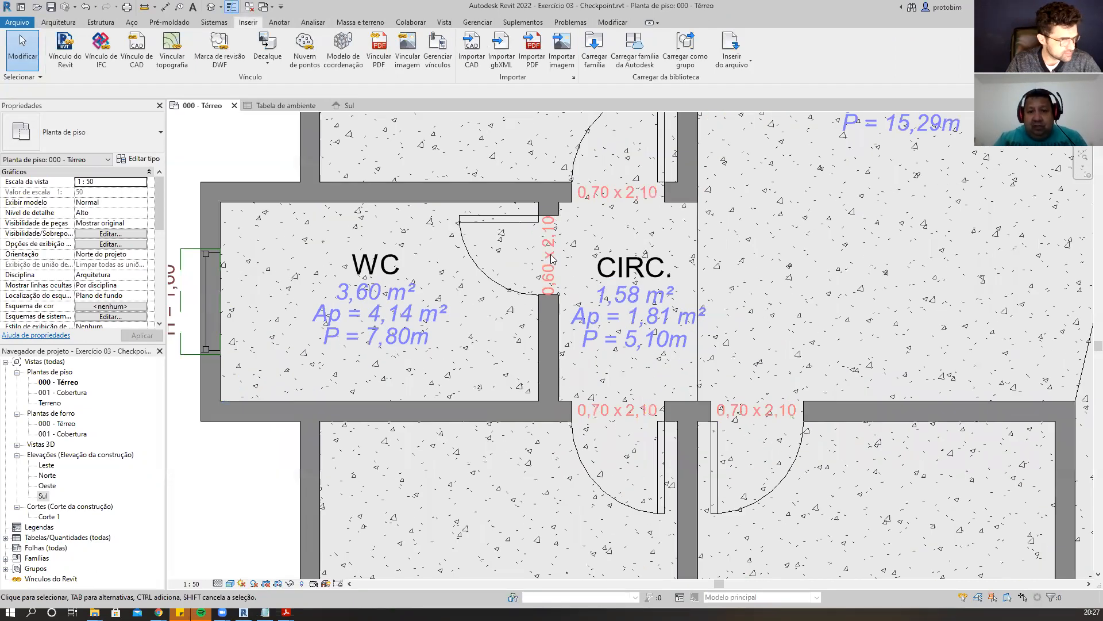
{"action": "scroll", "coordinate": [874, 241], "scroll_direction": "down", "scroll_amount": 2}
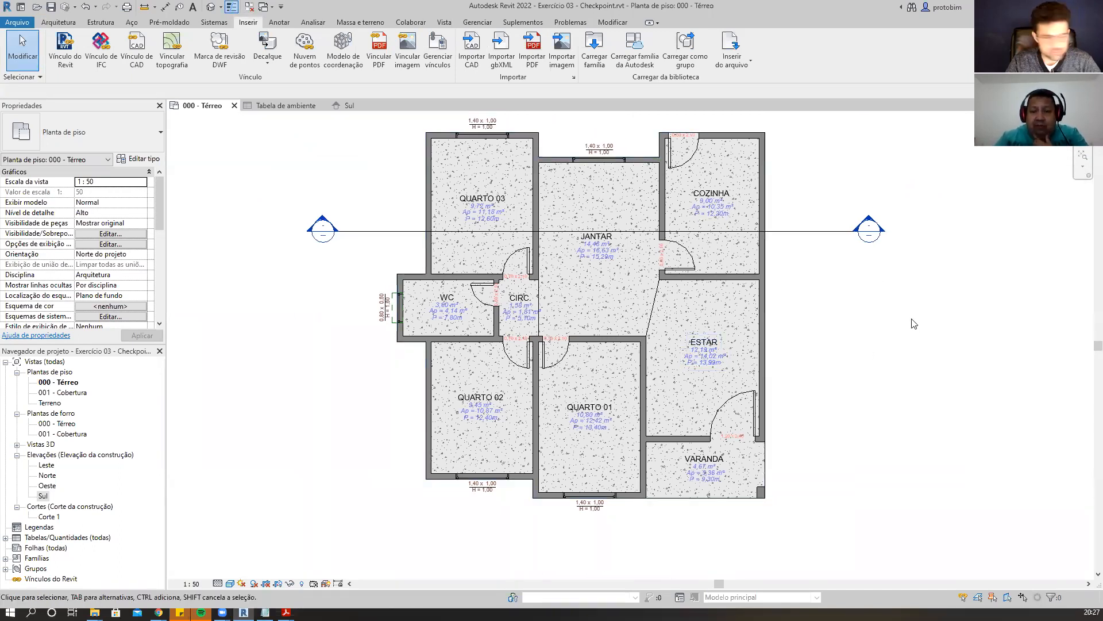
{"action": "scroll", "coordinate": [906, 324], "scroll_direction": "up", "scroll_amount": 1}
{"action": "scroll", "coordinate": [907, 324], "scroll_direction": "down", "scroll_amount": 1}
{"action": "middle_click_drag", "start_coordinate": [915, 328], "coordinate": [915, 339]}
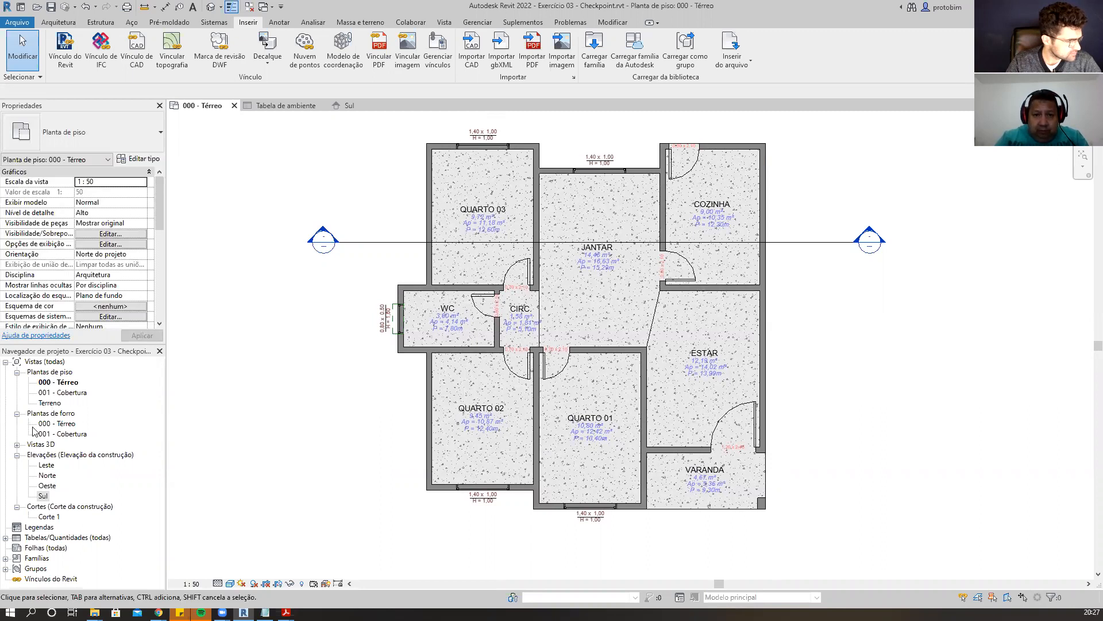
Collapse the floor plan, ceiling plan and elevation groups in the project browser.
{"action": "left_click", "coordinate": [17, 372]}
{"action": "left_click", "coordinate": [18, 382]}
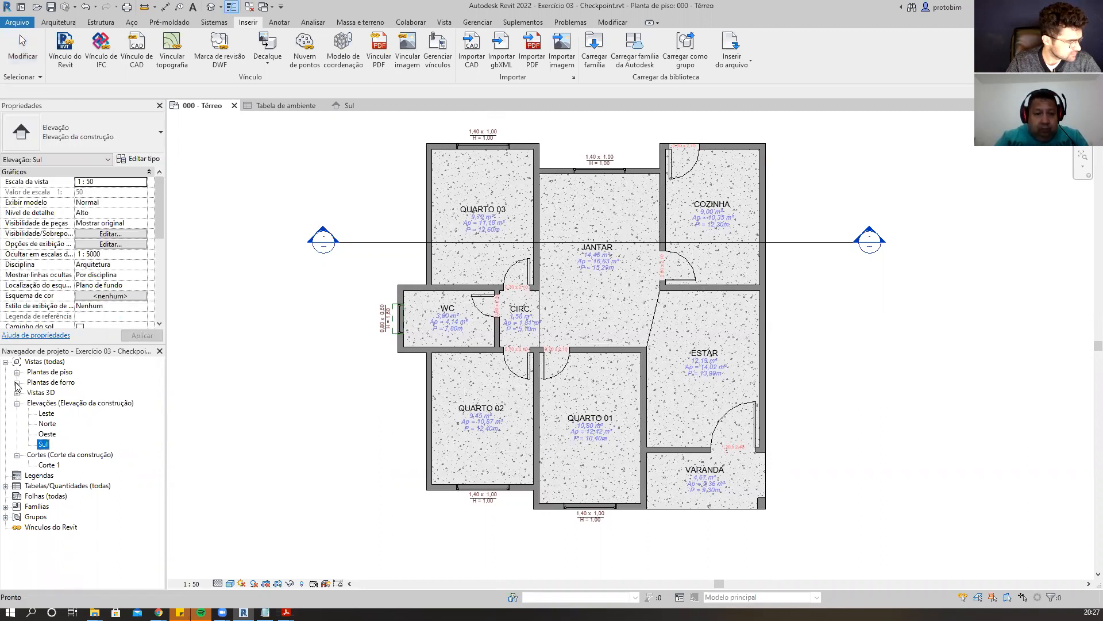
{"action": "left_click", "coordinate": [18, 403]}
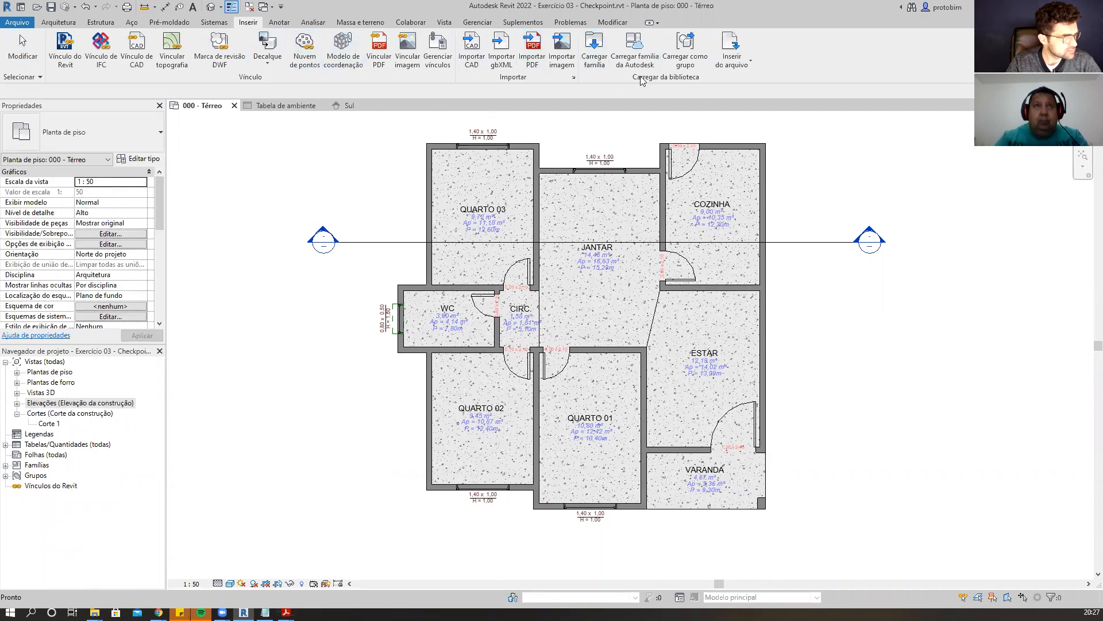
{"action": "left_click", "coordinate": [596, 52]}
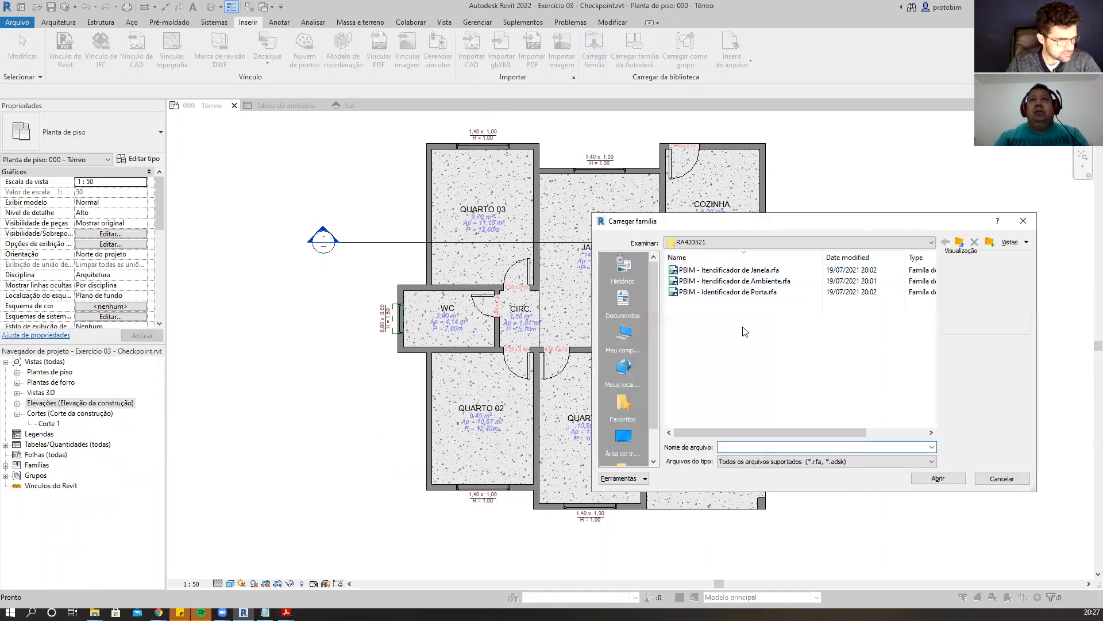
{"action": "left_click", "coordinate": [730, 270]}
{"action": "left_click", "coordinate": [738, 292], "text": "shift"}
{"action": "left_click", "coordinate": [1023, 484]}
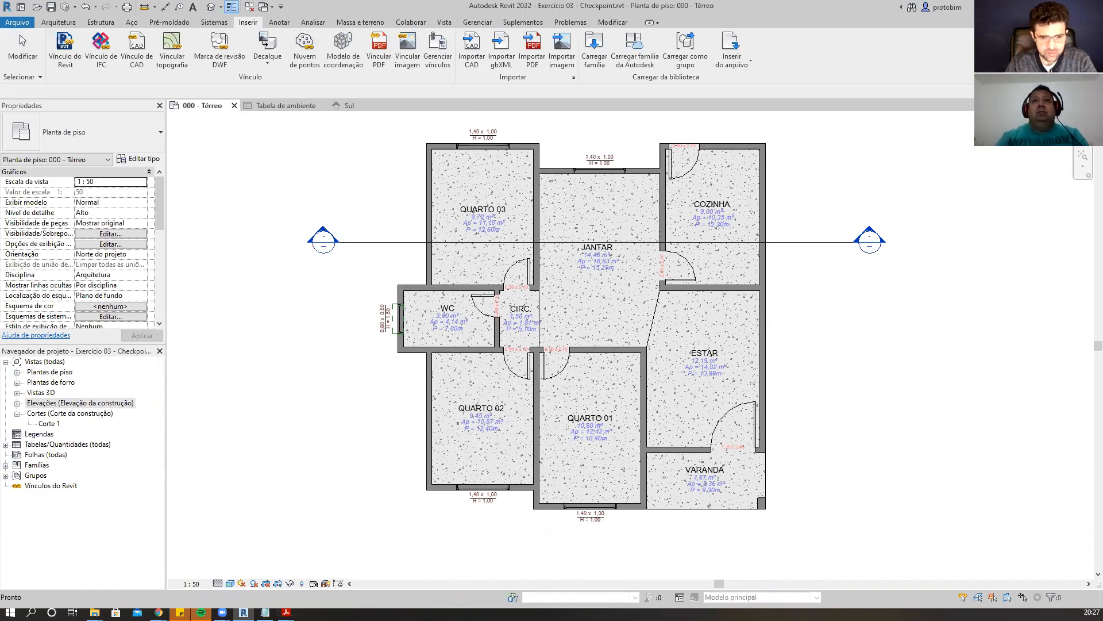
Select all visible room tags in the view and assign them the PBIM Identificador de ambiente Ap e P type.
{"action": "scroll", "coordinate": [345, 513], "scroll_direction": "up", "scroll_amount": 1}
{"action": "scroll", "coordinate": [338, 495], "scroll_direction": "down", "scroll_amount": 1}
{"action": "left_click", "coordinate": [481, 409]}
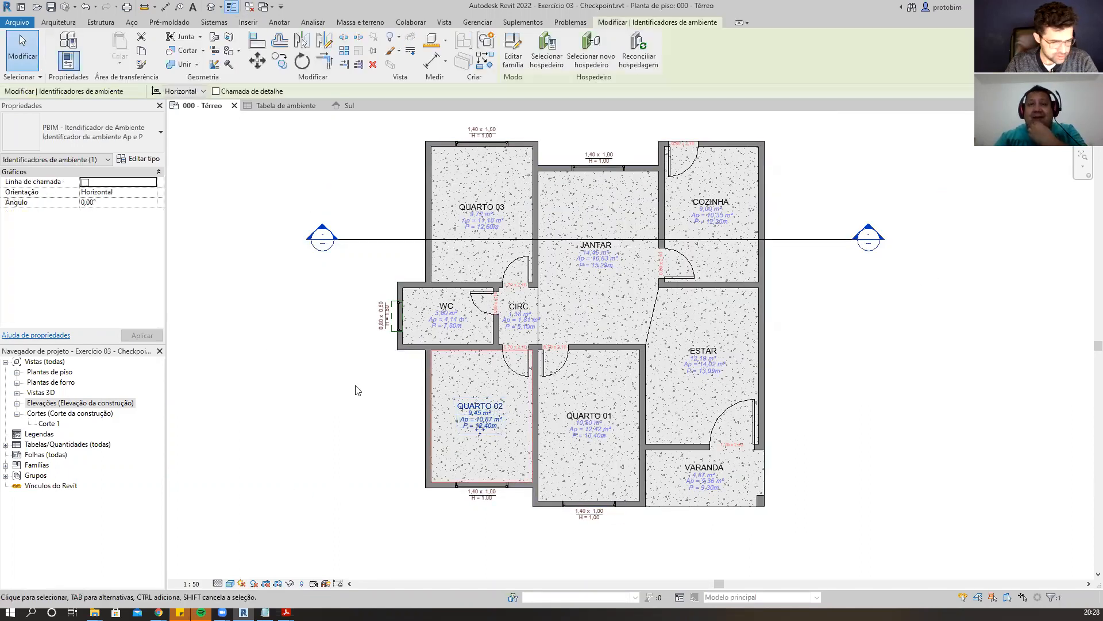
{"action": "key", "text": "a"}
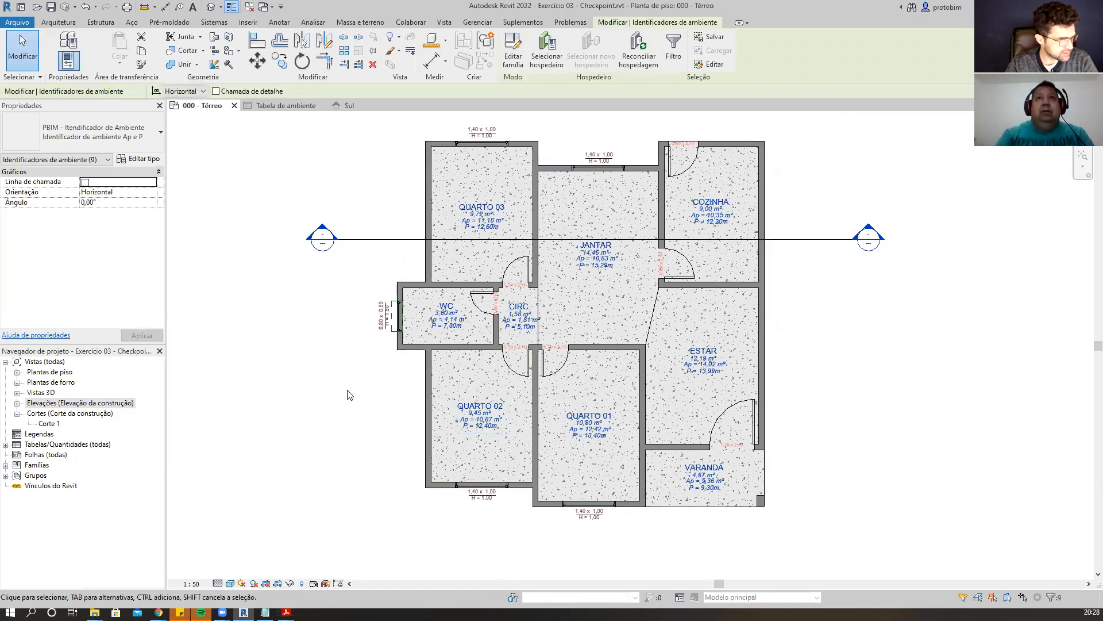
{"action": "left_click", "coordinate": [140, 137]}
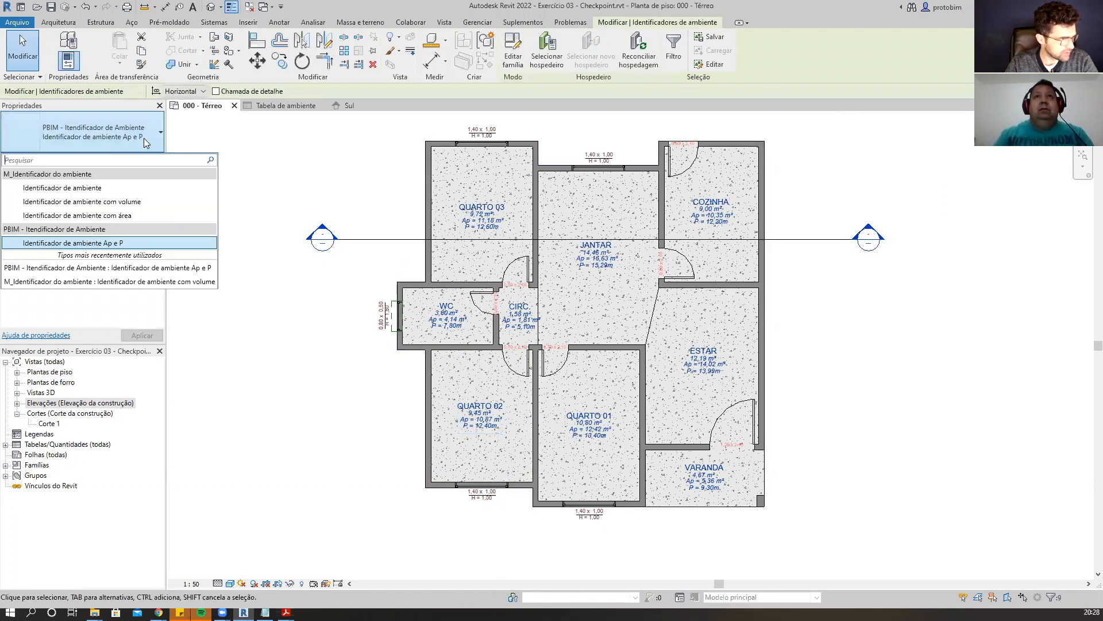
{"action": "left_click", "coordinate": [125, 243]}
{"action": "left_click", "coordinate": [284, 336]}
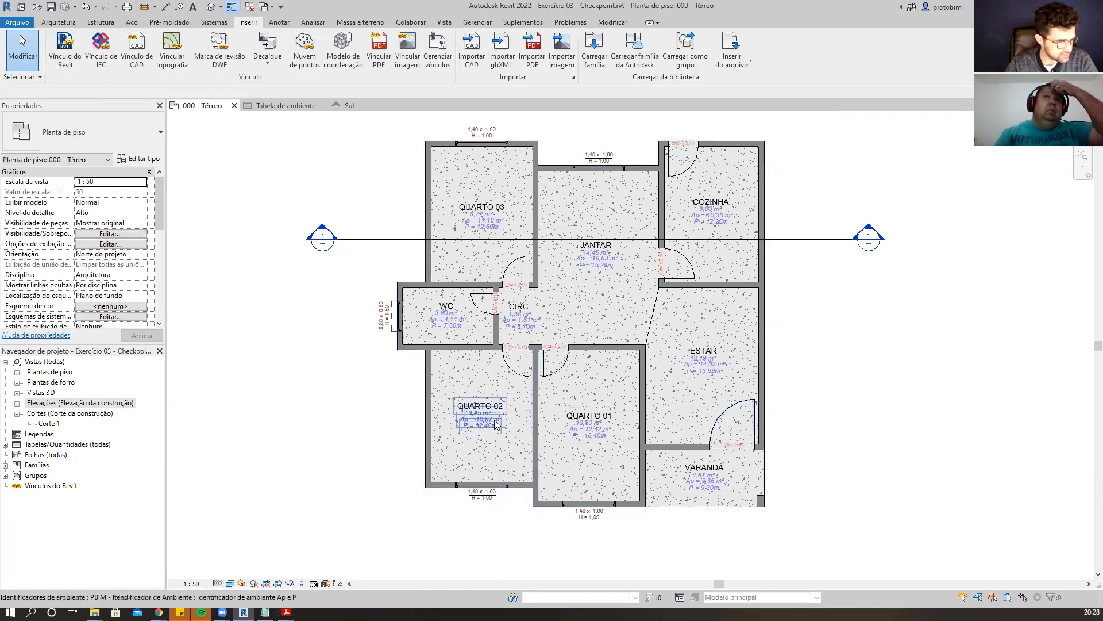
Zoom and pan around the floor plan to inspect the updated room tags.
{"action": "scroll", "coordinate": [916, 397], "scroll_direction": "up", "scroll_amount": 1}
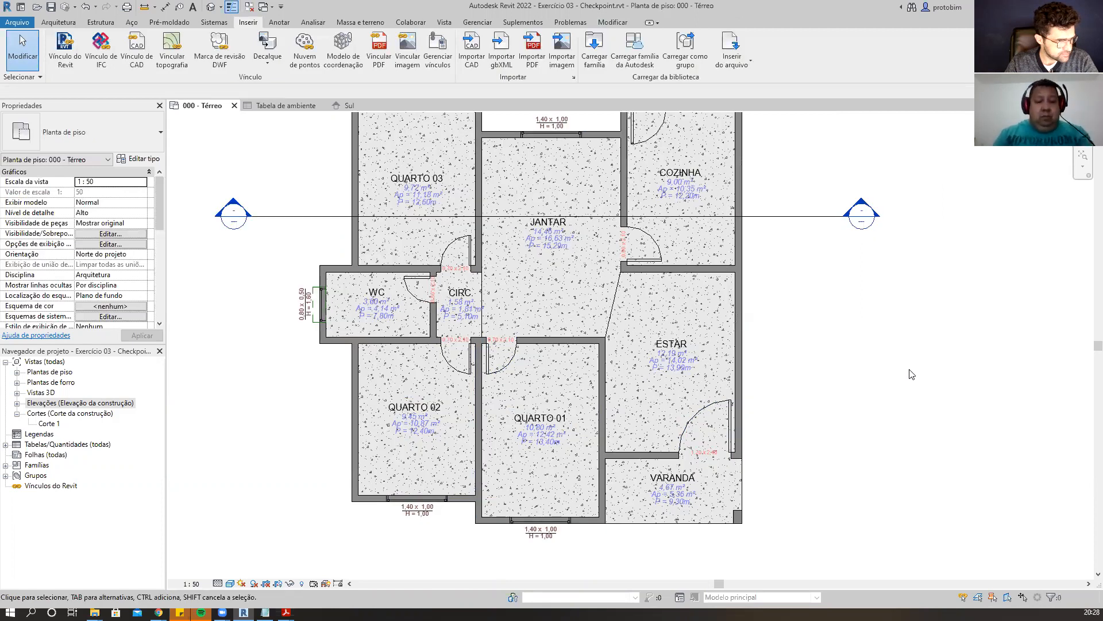
{"action": "middle_click_drag", "start_coordinate": [912, 374], "coordinate": [916, 387]}
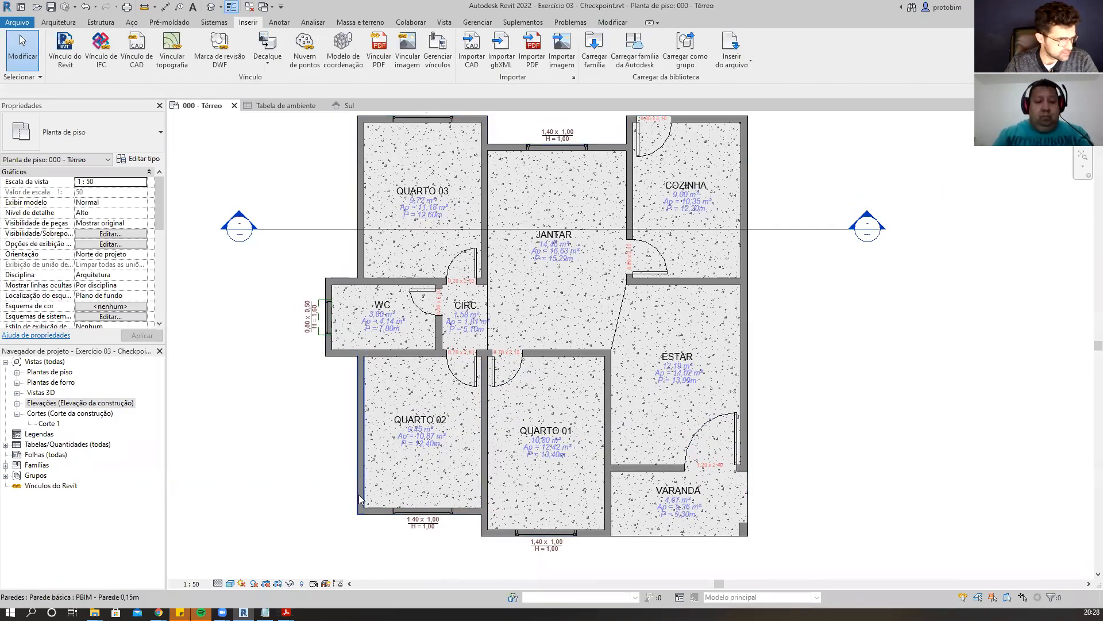
{"action": "scroll", "coordinate": [360, 495], "scroll_direction": "up", "scroll_amount": 1}
{"action": "scroll", "coordinate": [768, 431], "scroll_direction": "down", "scroll_amount": 2}
{"action": "scroll", "coordinate": [470, 481], "scroll_direction": "up", "scroll_amount": 1}
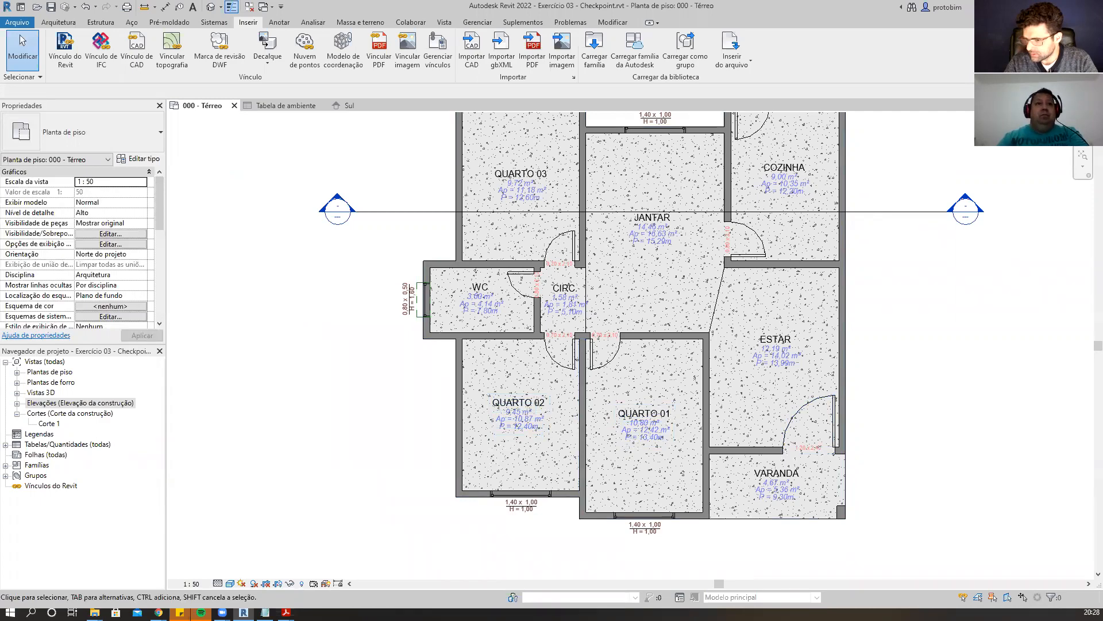
{"action": "scroll", "coordinate": [532, 289], "scroll_direction": "up", "scroll_amount": 6}
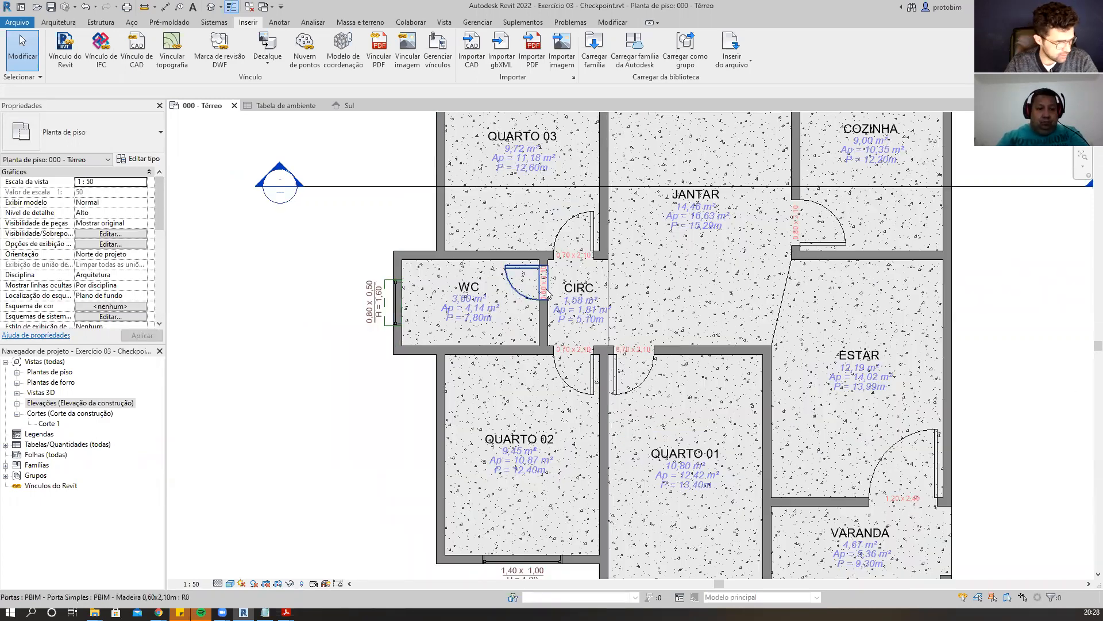
{"action": "scroll", "coordinate": [519, 289], "scroll_direction": "down", "scroll_amount": 8}
{"action": "scroll", "coordinate": [822, 302], "scroll_direction": "up", "scroll_amount": 2}
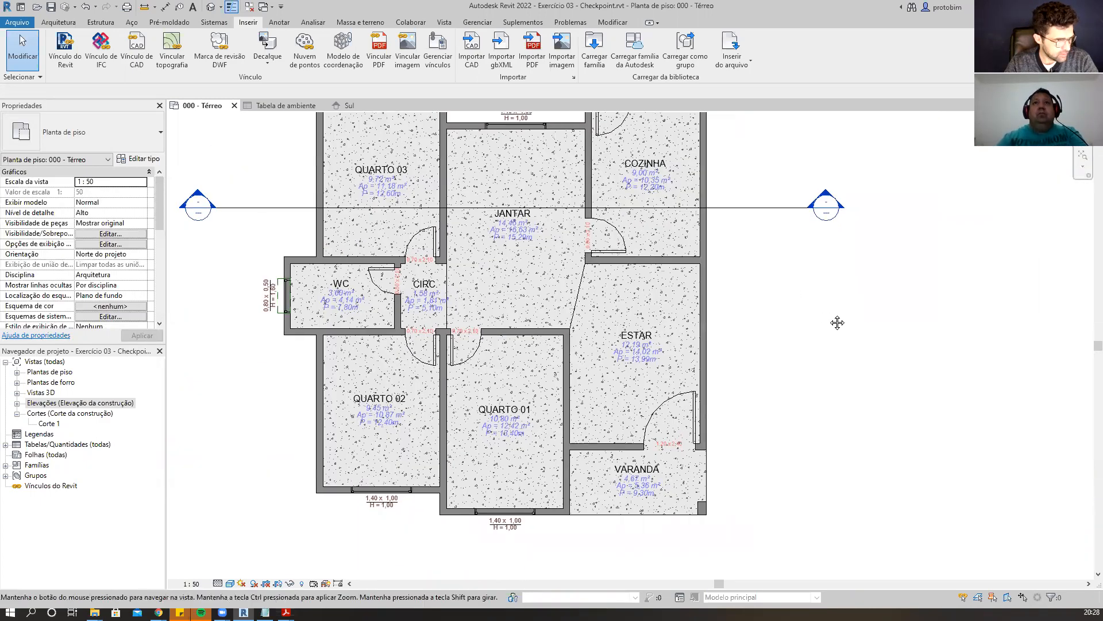
{"action": "scroll", "coordinate": [834, 322], "scroll_direction": "down", "scroll_amount": 2}
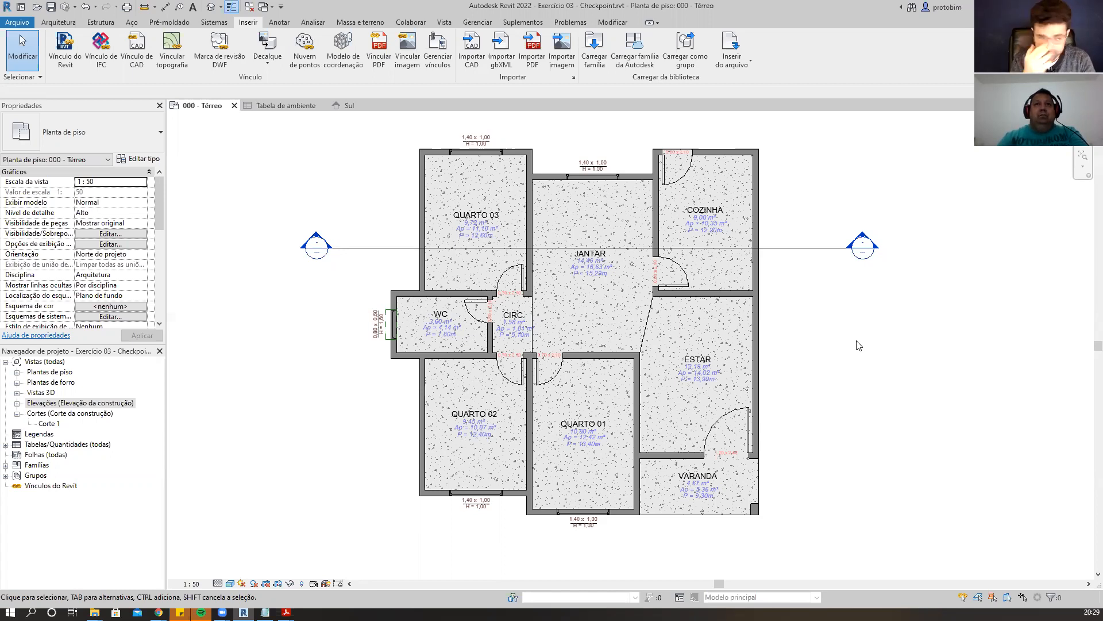
Pan and zoom across the ground-floor plan to review the room layout.
{"action": "middle_click_drag", "start_coordinate": [848, 399], "coordinate": [852, 387]}
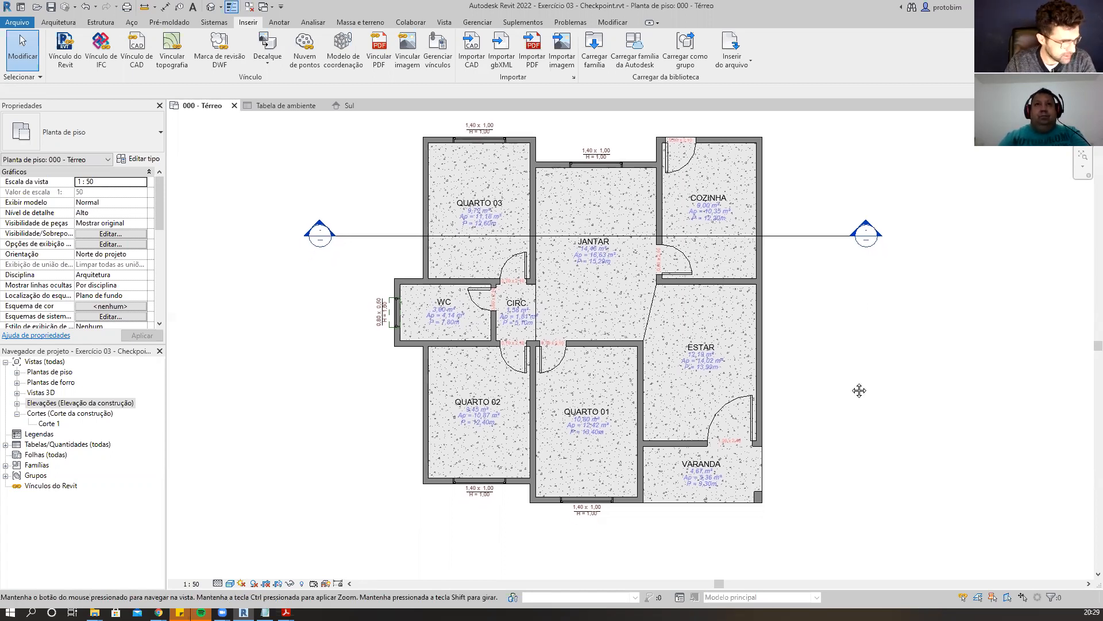
{"action": "middle_click_drag", "start_coordinate": [859, 347], "coordinate": [847, 372]}
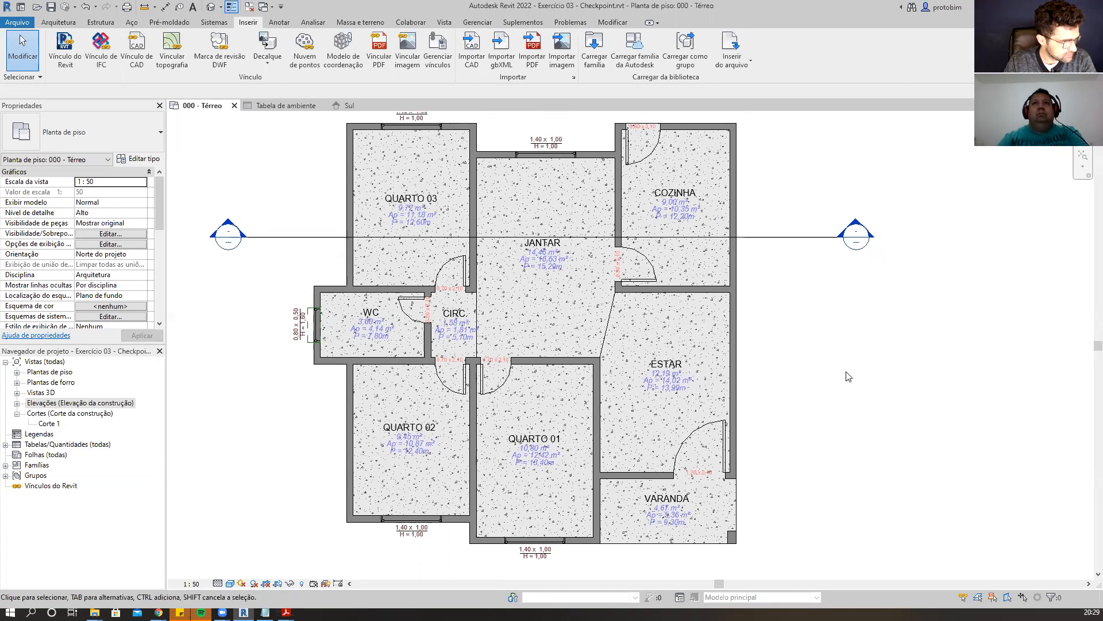
{"action": "scroll", "coordinate": [848, 377], "scroll_direction": "up", "scroll_amount": 1}
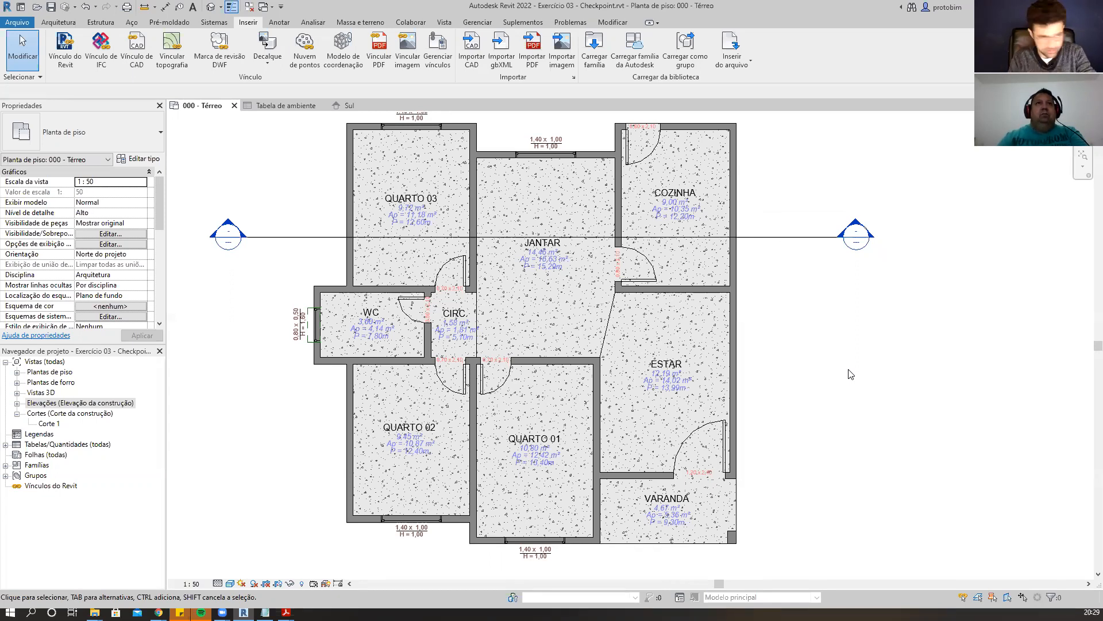
{"action": "scroll", "coordinate": [851, 375], "scroll_direction": "down", "scroll_amount": 1}
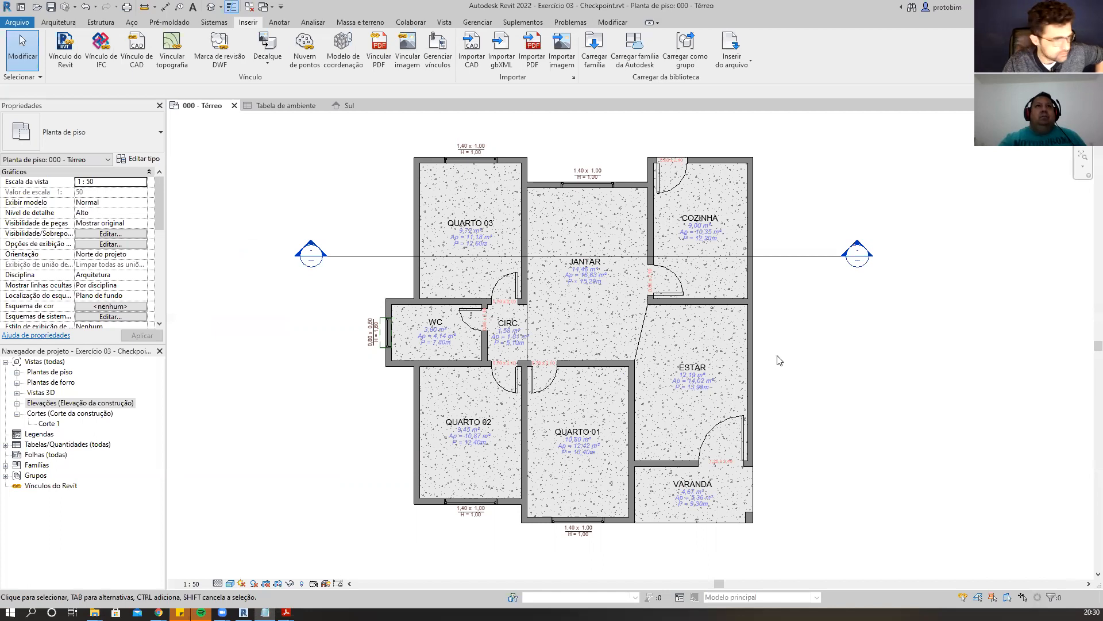
{"action": "scroll", "coordinate": [313, 383], "scroll_direction": "up", "scroll_amount": 1}
{"action": "scroll", "coordinate": [322, 381], "scroll_direction": "down", "scroll_amount": 1}
{"action": "middle_click_drag", "start_coordinate": [326, 382], "coordinate": [359, 413]}
{"action": "scroll", "coordinate": [366, 393], "scroll_direction": "up", "scroll_amount": 1}
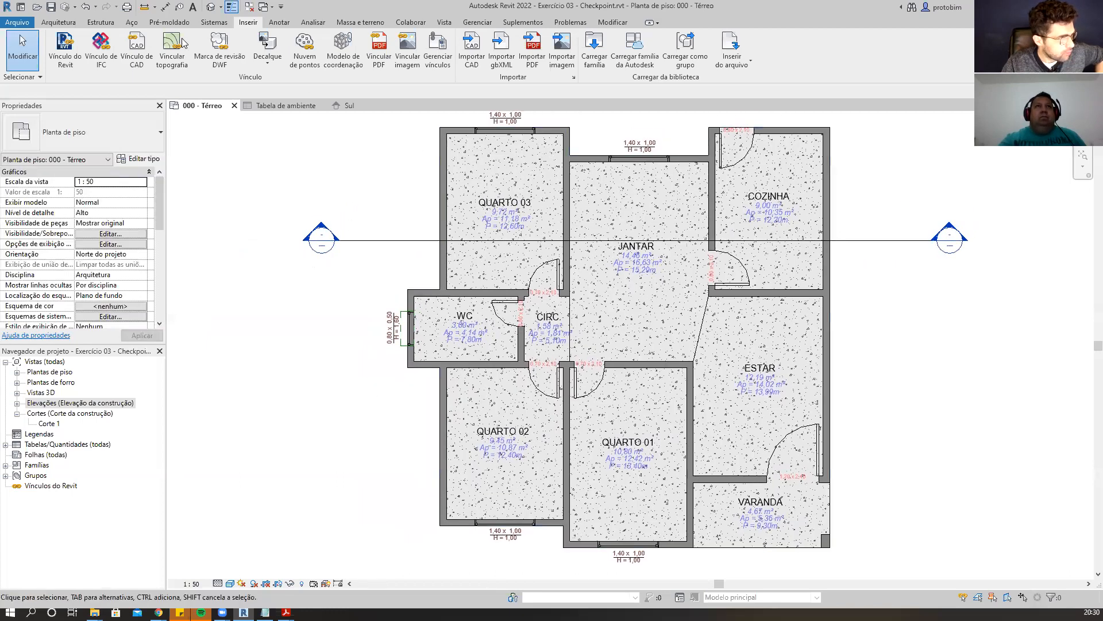
Dismiss the save reminder, open the 000 - Térreo ceiling plan and zoom to the house.
{"action": "left_click", "coordinate": [72, 26]}
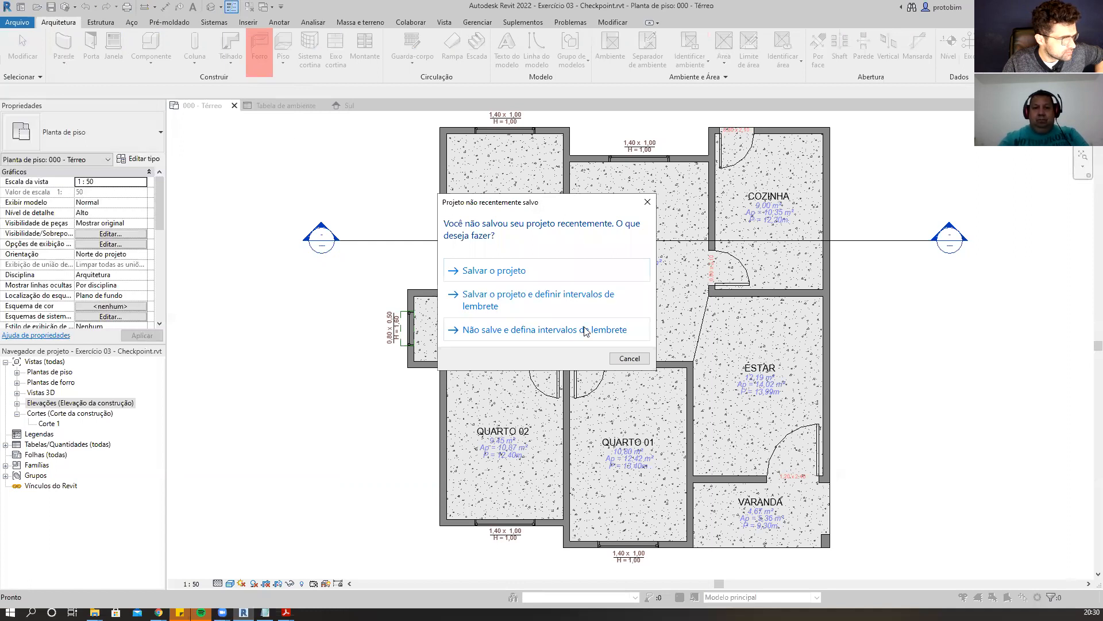
{"action": "left_click", "coordinate": [627, 358]}
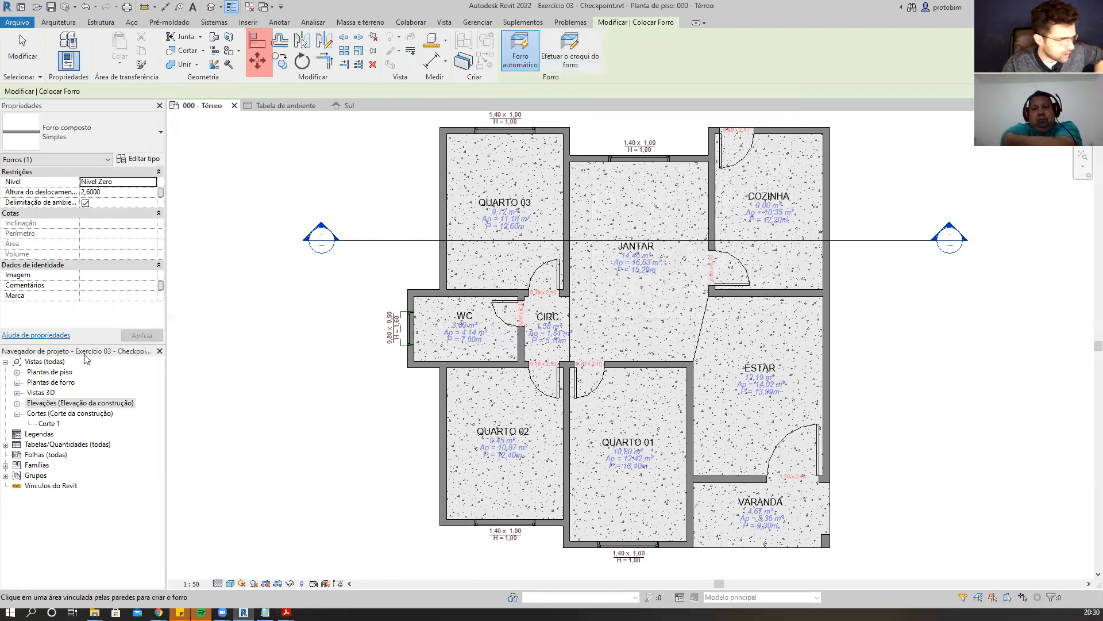
{"action": "left_click", "coordinate": [17, 383]}
{"action": "left_click", "coordinate": [65, 393]}
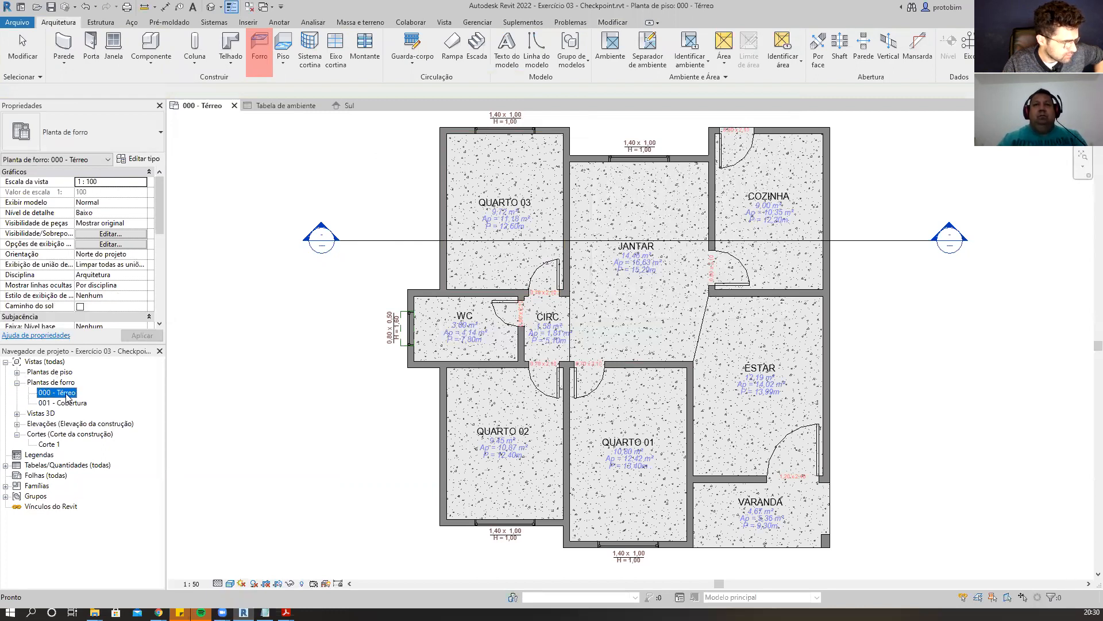
{"action": "double_click", "coordinate": [60, 395]}
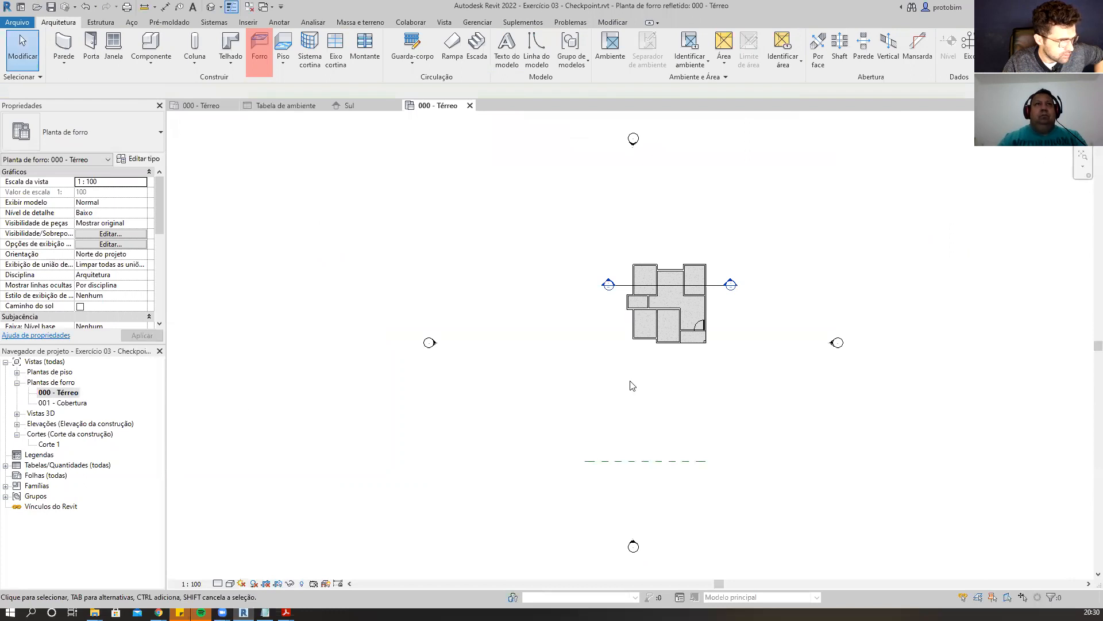
{"action": "scroll", "coordinate": [633, 381], "scroll_direction": "up", "scroll_amount": 4}
{"action": "scroll", "coordinate": [687, 456], "scroll_direction": "down", "scroll_amount": 1}
{"action": "scroll", "coordinate": [810, 184], "scroll_direction": "up", "scroll_amount": 6}
{"action": "scroll", "coordinate": [586, 370], "scroll_direction": "down", "scroll_amount": 2}
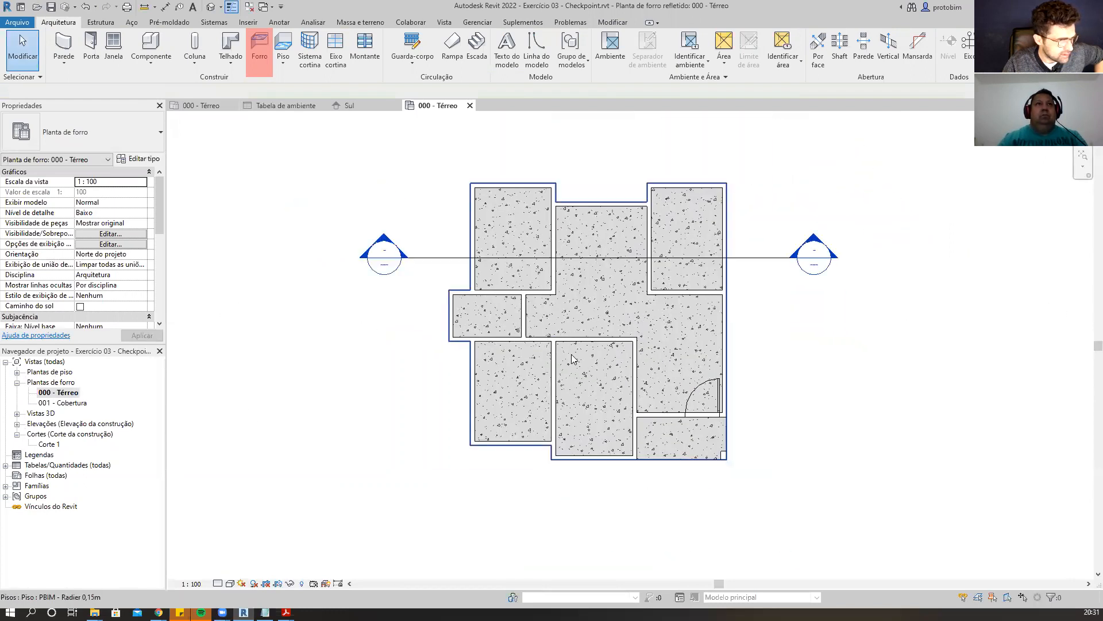
Place a Ceiling in QUARTO 03 at level Ref. Forro with a height offset of 0.
{"action": "left_click", "coordinate": [265, 61]}
{"action": "scroll", "coordinate": [548, 112], "scroll_direction": "up", "scroll_amount": 1}
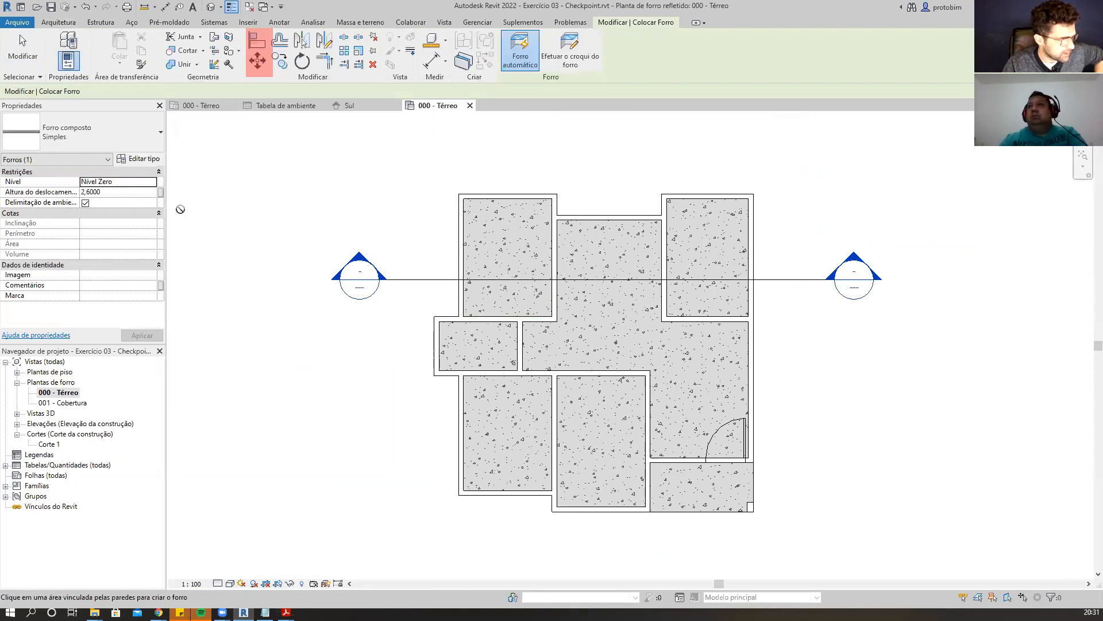
{"action": "left_click", "coordinate": [152, 182]}
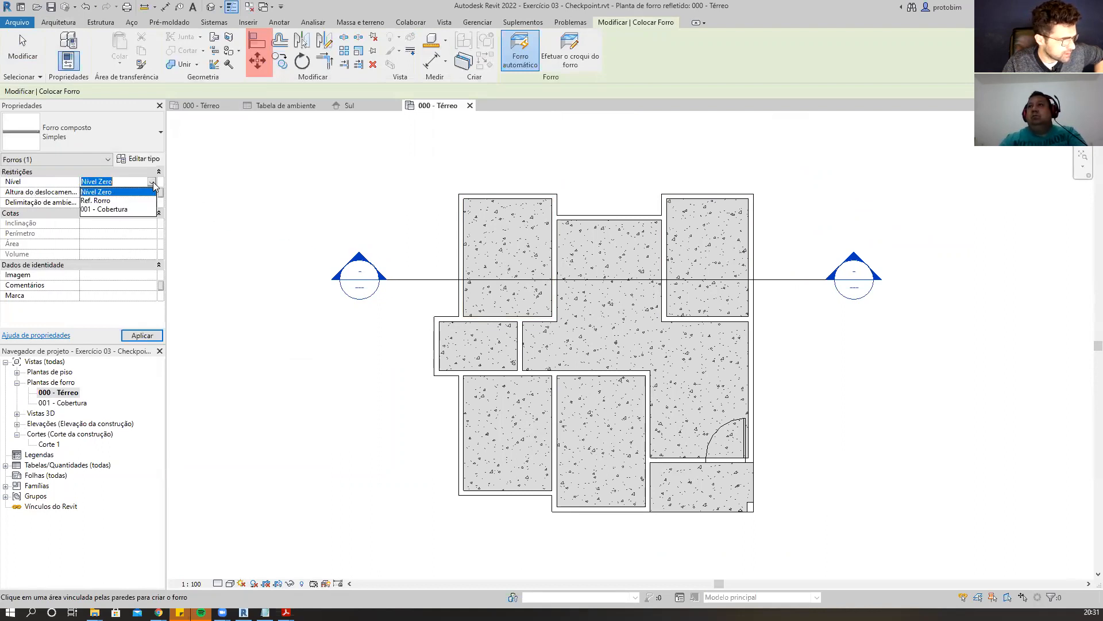
{"action": "left_click", "coordinate": [108, 201]}
{"action": "double_click", "coordinate": [126, 194]}
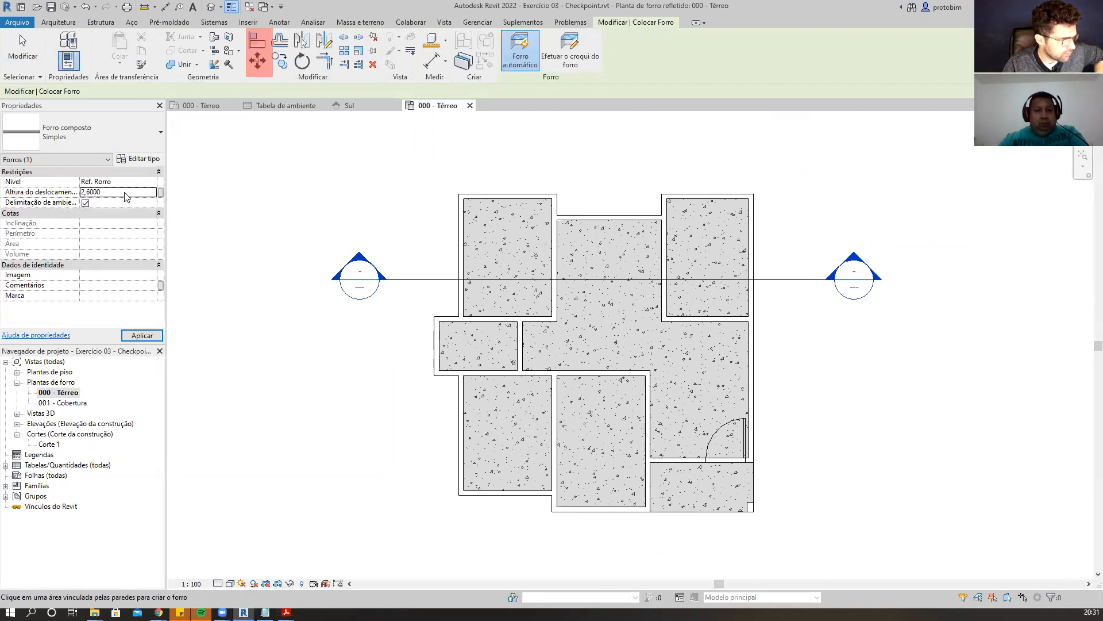
{"action": "type", "text": "0"}
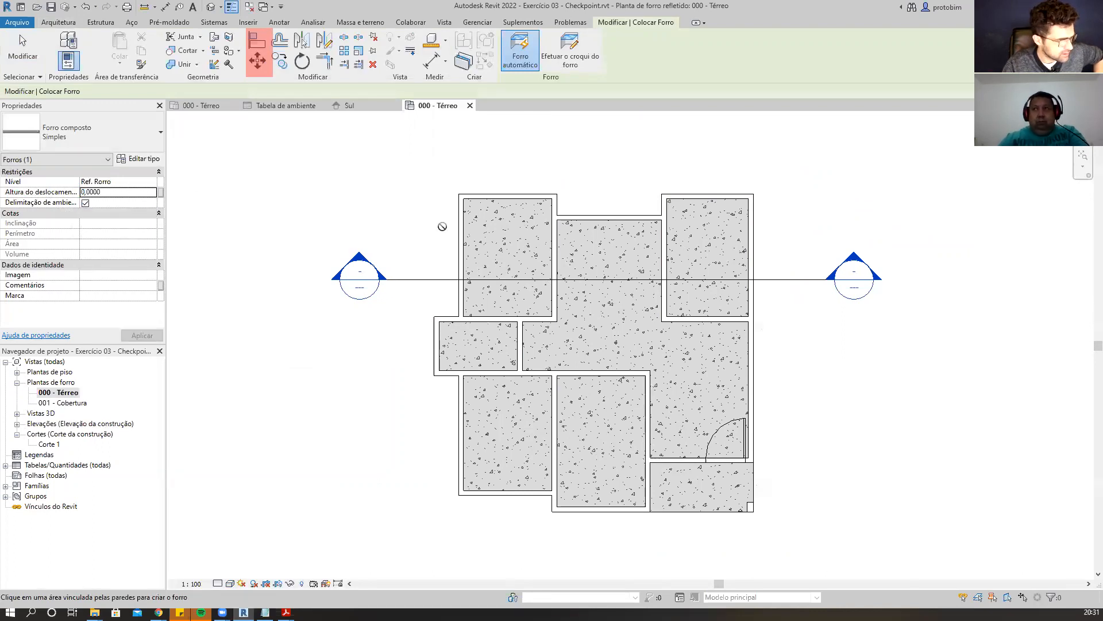
{"action": "left_click", "coordinate": [483, 243]}
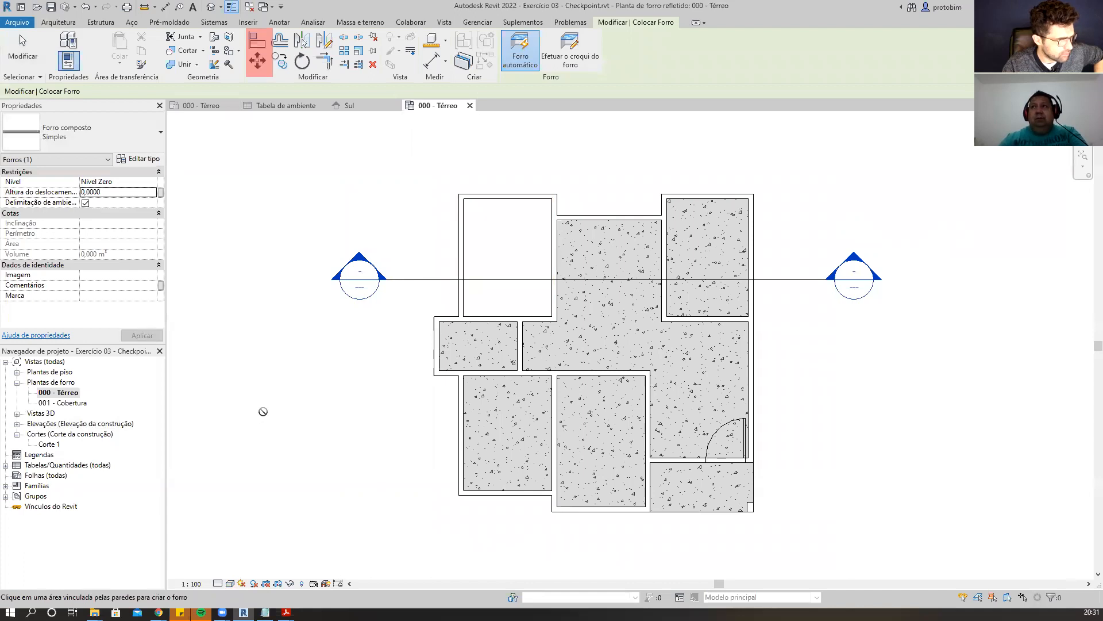
Place a Ref. Forro ceiling in the WC, undoing a ceiling placed at the wrong level.
{"action": "left_click", "coordinate": [466, 355]}
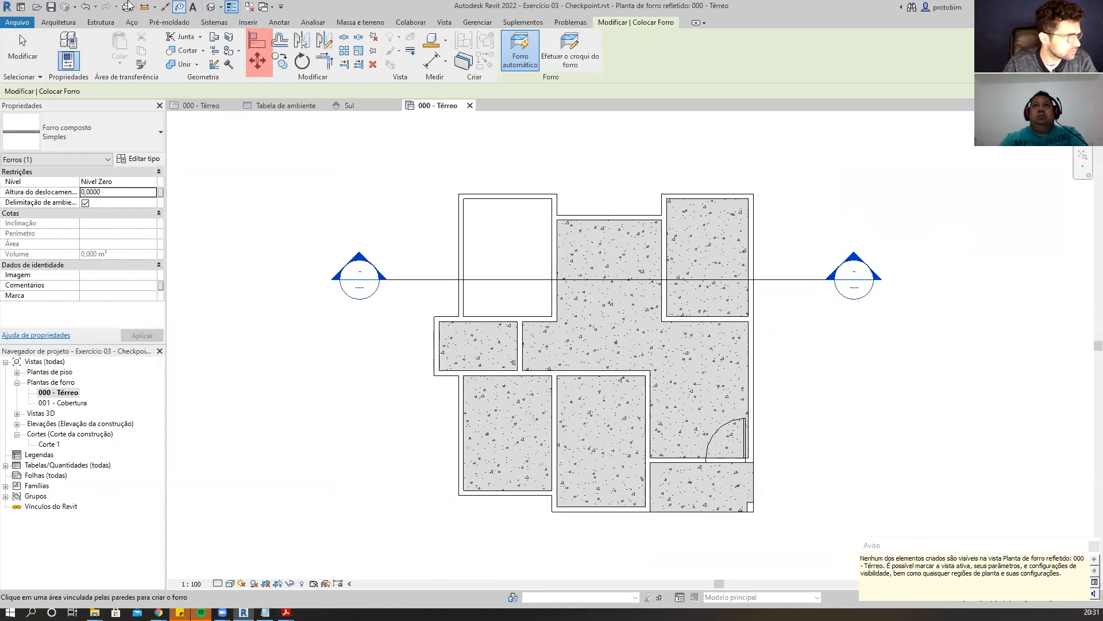
{"action": "left_click", "coordinate": [88, 7]}
{"action": "left_click", "coordinate": [115, 181]}
{"action": "left_click", "coordinate": [152, 182]}
{"action": "left_click", "coordinate": [137, 200]}
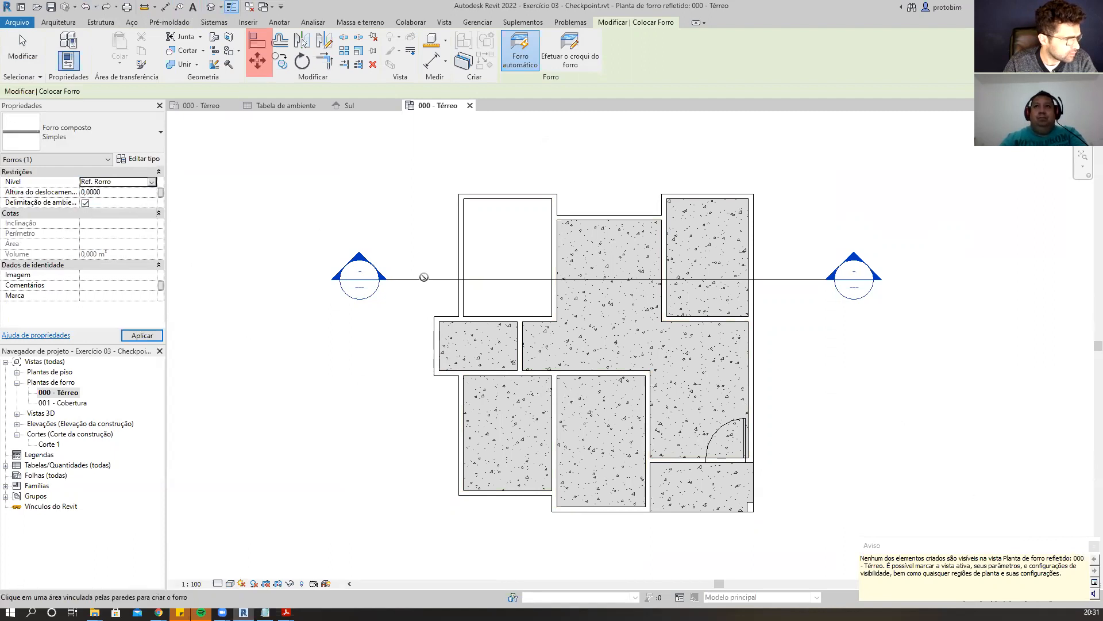
{"action": "left_click", "coordinate": [473, 346]}
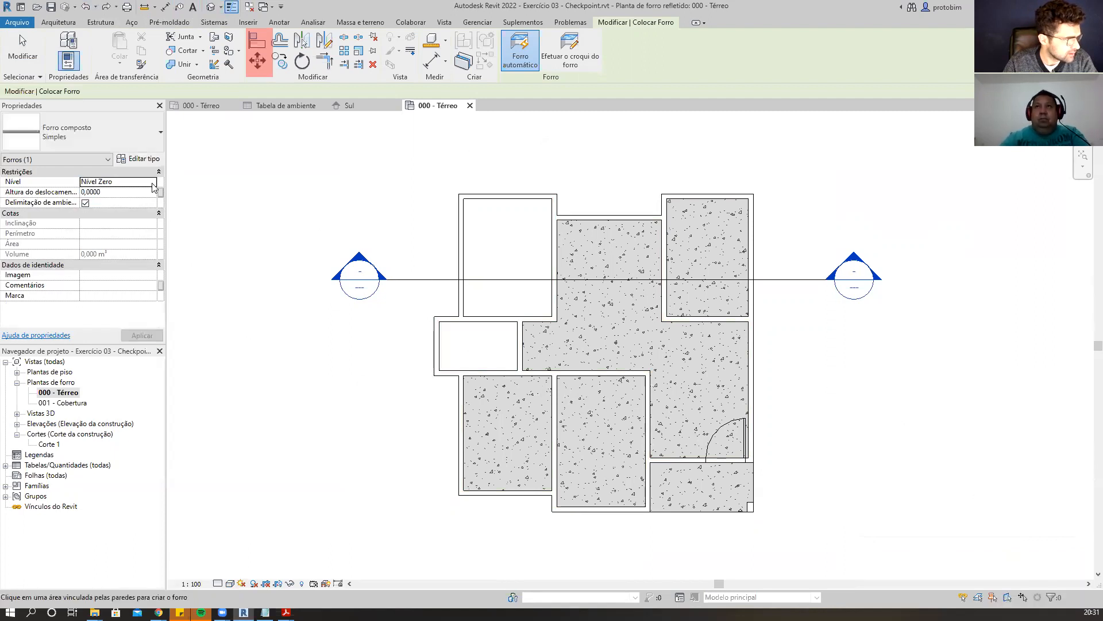
Place Ref. Forro ceilings in QUARTO 02, QUARTO 01 and COZINHA.
{"action": "left_click", "coordinate": [153, 182]}
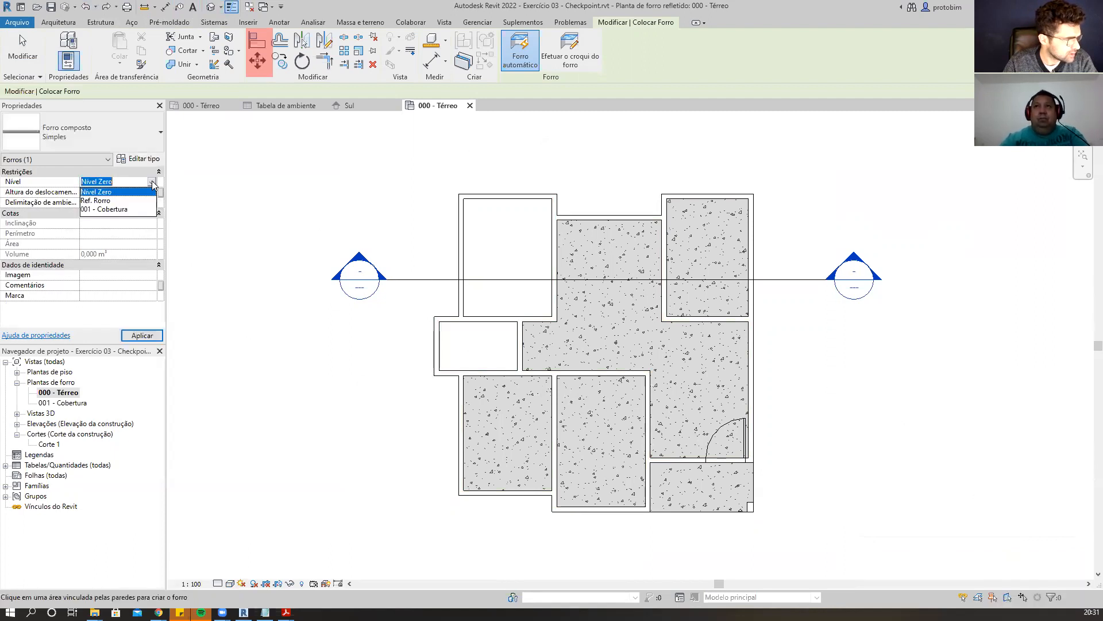
{"action": "left_click", "coordinate": [126, 202]}
{"action": "left_click", "coordinate": [534, 461]}
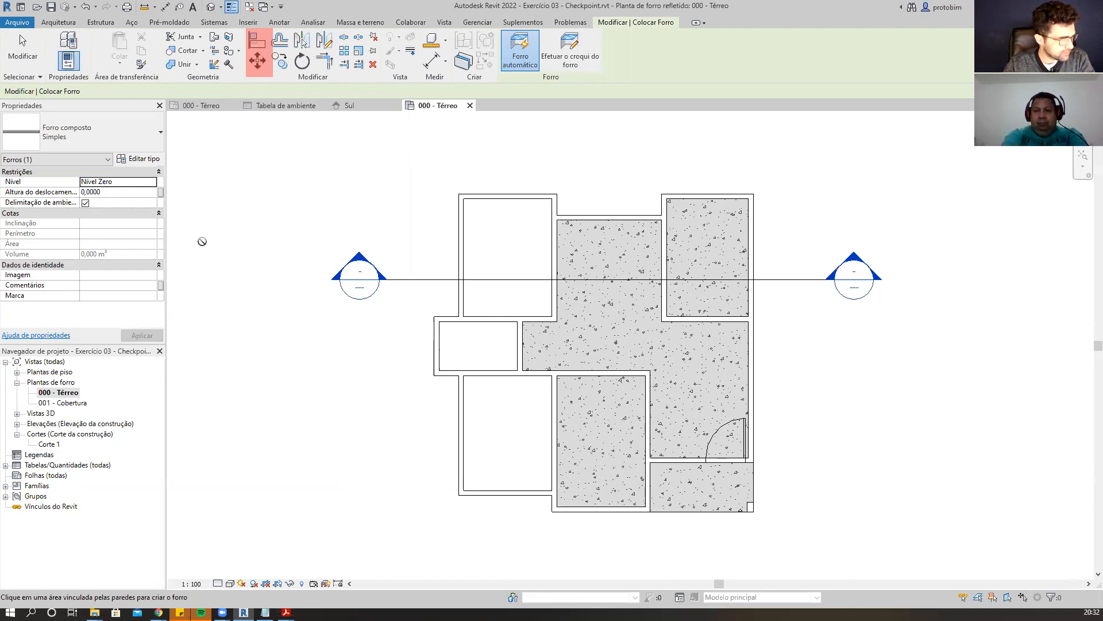
{"action": "left_click", "coordinate": [157, 184]}
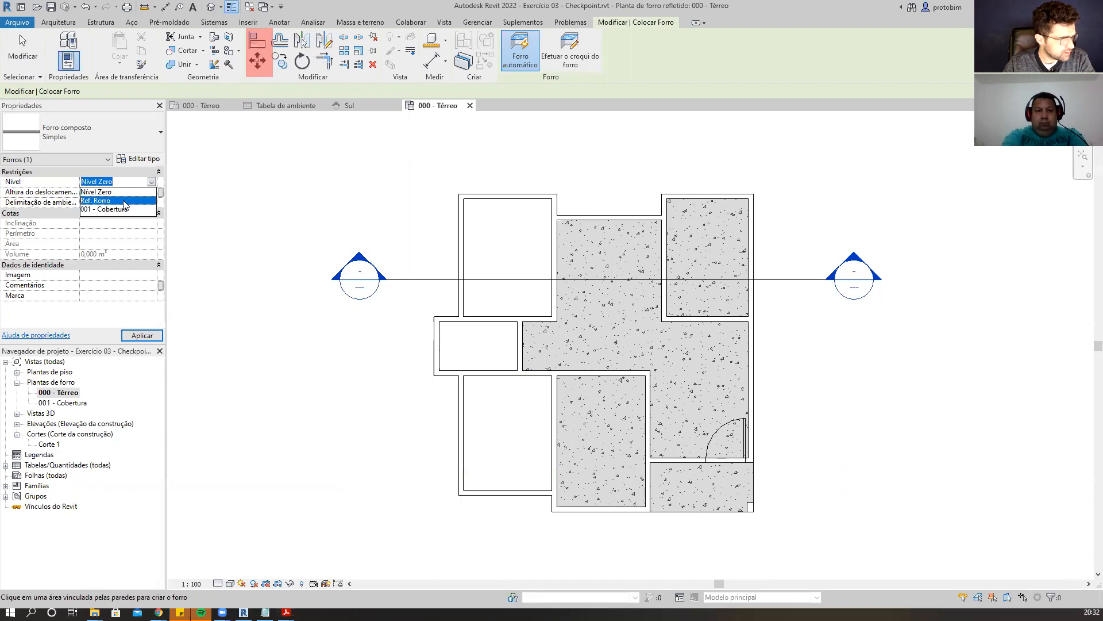
{"action": "left_click", "coordinate": [101, 201]}
{"action": "left_click", "coordinate": [615, 438]}
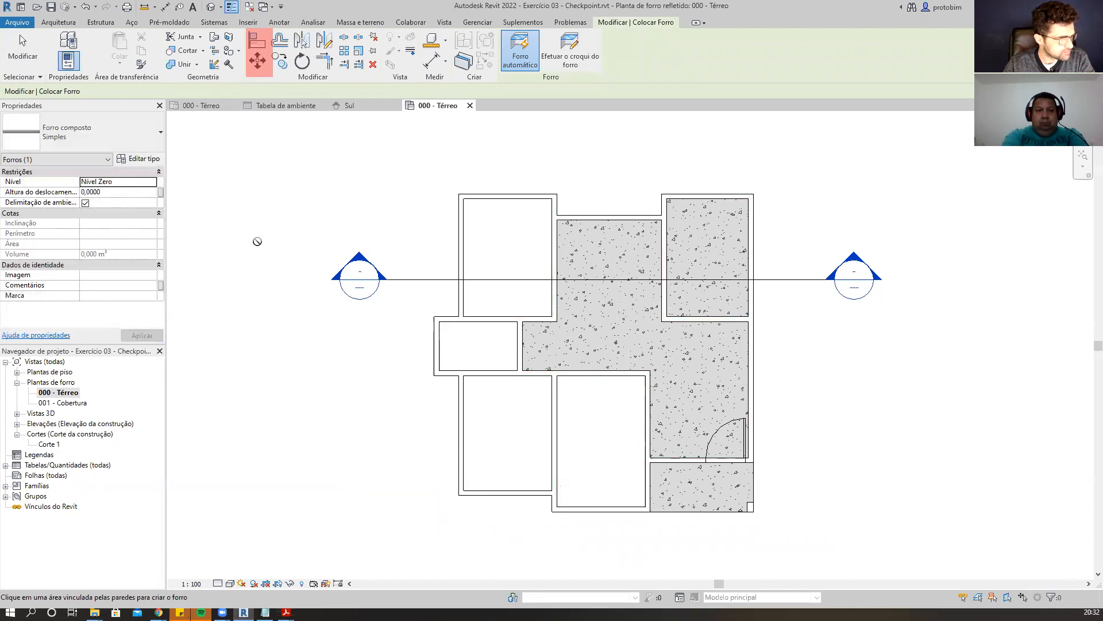
{"action": "left_click", "coordinate": [154, 183]}
{"action": "left_click", "coordinate": [101, 202]}
{"action": "left_click", "coordinate": [702, 245]}
Sketch a Ref. Forro ceiling boundary around the JANTAR, CIRC and ESTAR area and finish the ceiling.
{"action": "left_click", "coordinate": [575, 57]}
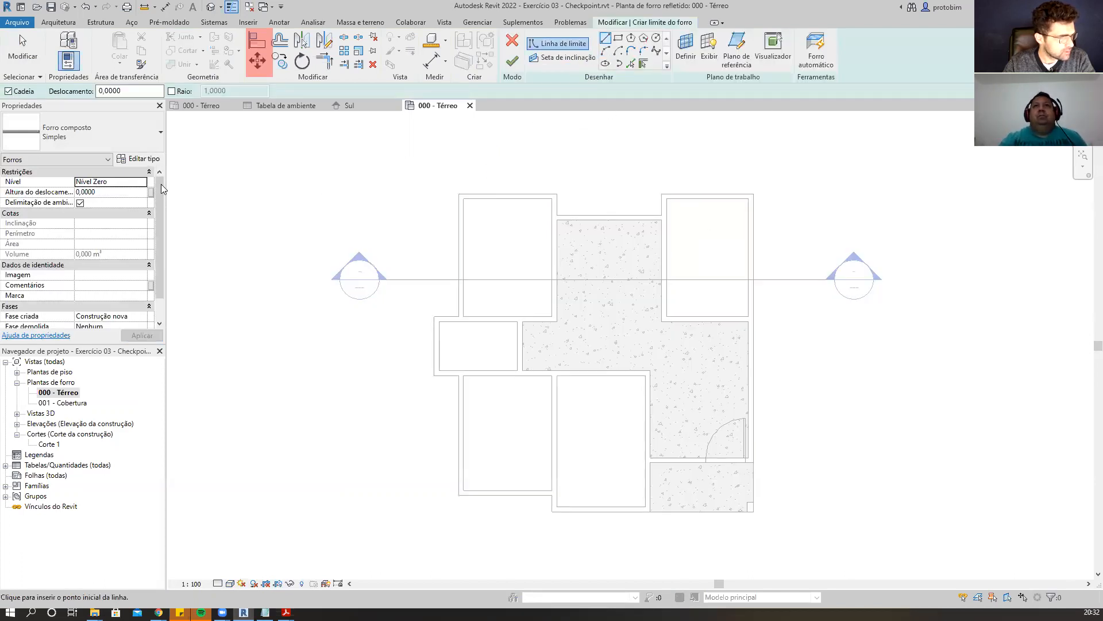
{"action": "left_click", "coordinate": [142, 184]}
{"action": "left_click", "coordinate": [101, 201]}
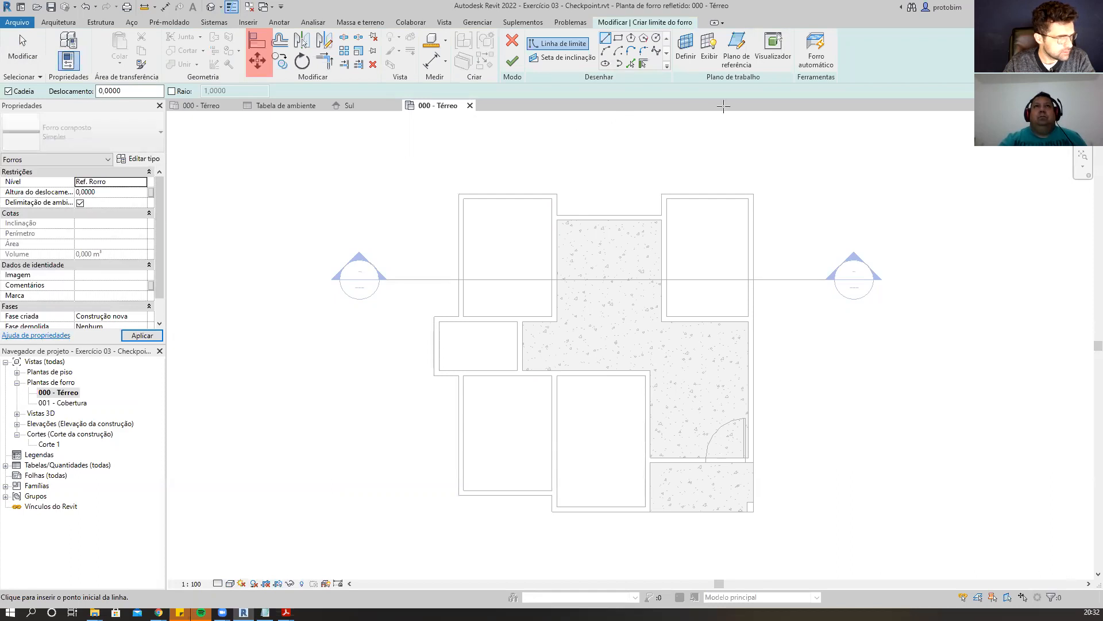
{"action": "scroll", "coordinate": [550, 305], "scroll_direction": "up", "scroll_amount": 2}
{"action": "left_click", "coordinate": [514, 393]}
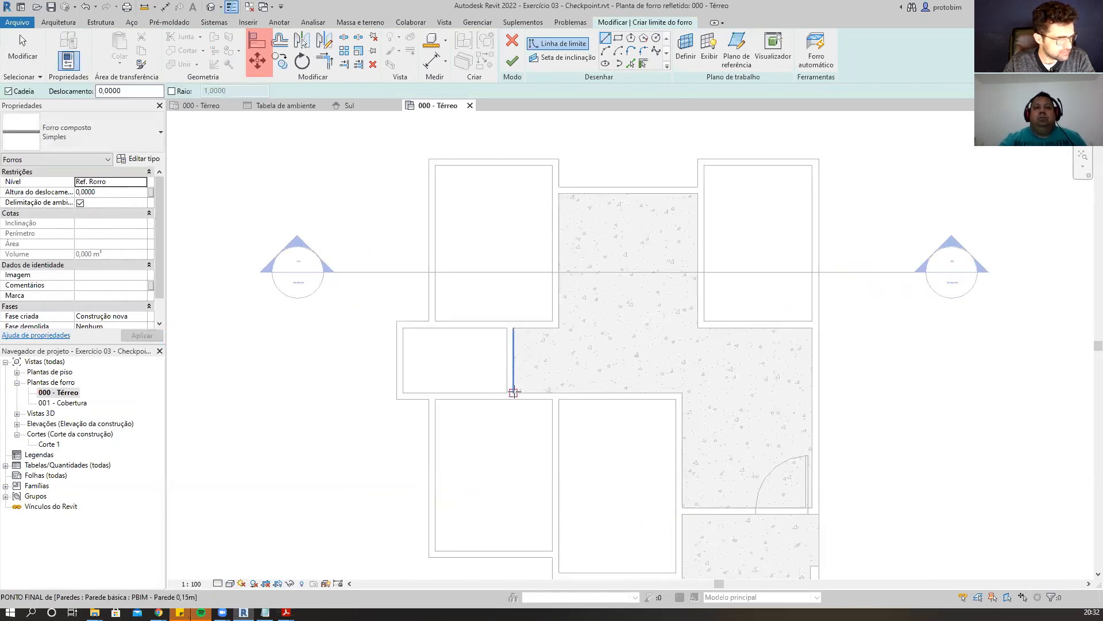
{"action": "left_click", "coordinate": [513, 328]}
{"action": "left_click", "coordinate": [558, 328]}
{"action": "left_click", "coordinate": [558, 194]}
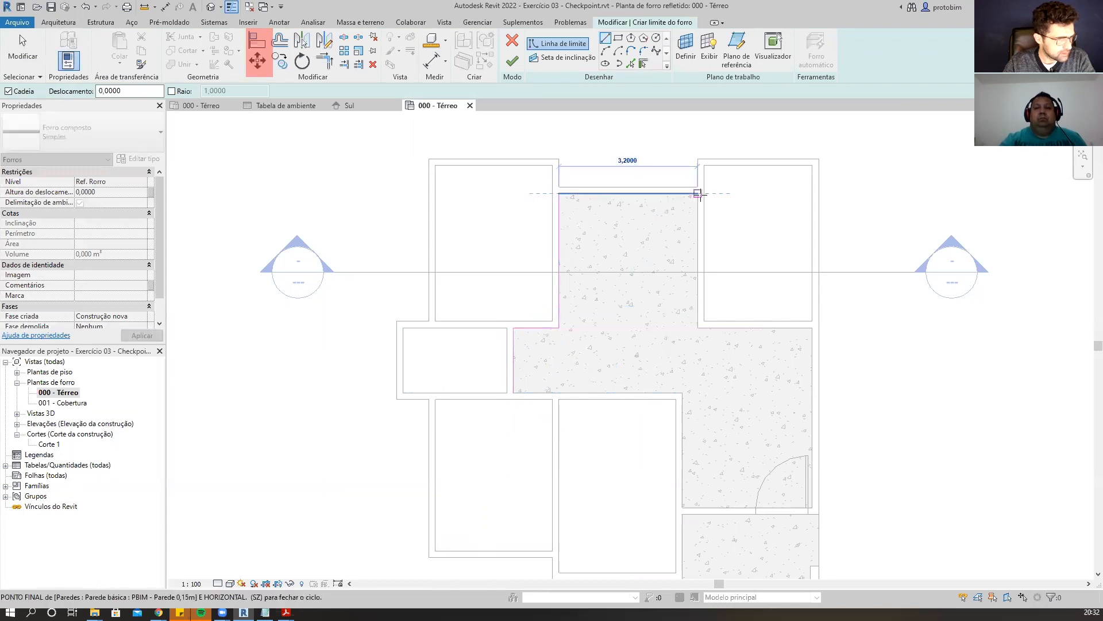
{"action": "left_click", "coordinate": [698, 194]}
{"action": "left_click", "coordinate": [698, 327]}
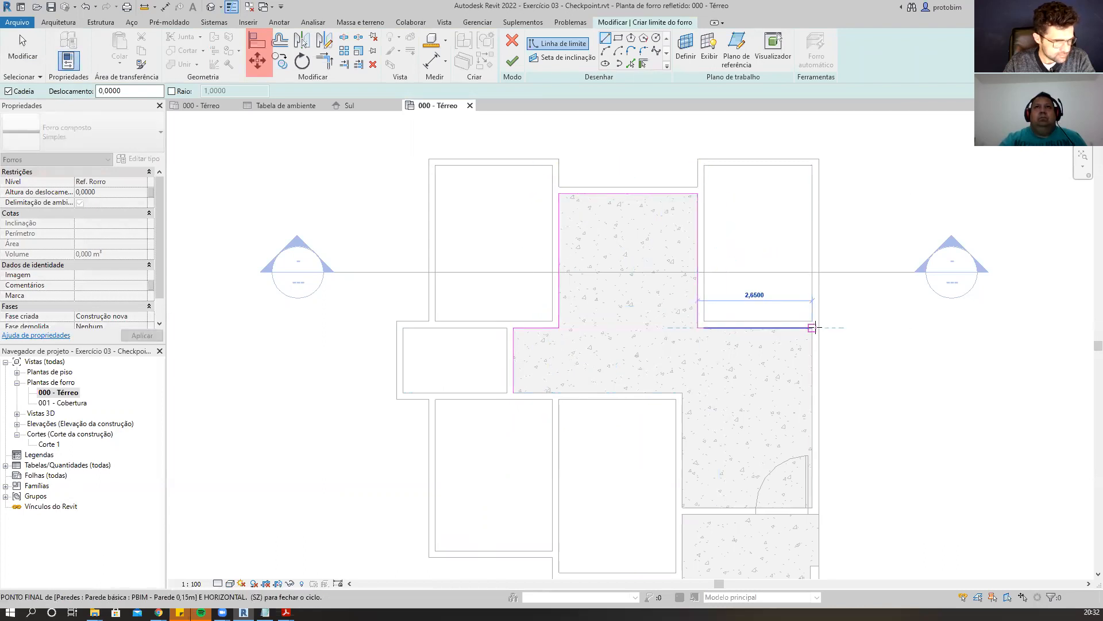
{"action": "left_click", "coordinate": [812, 328]}
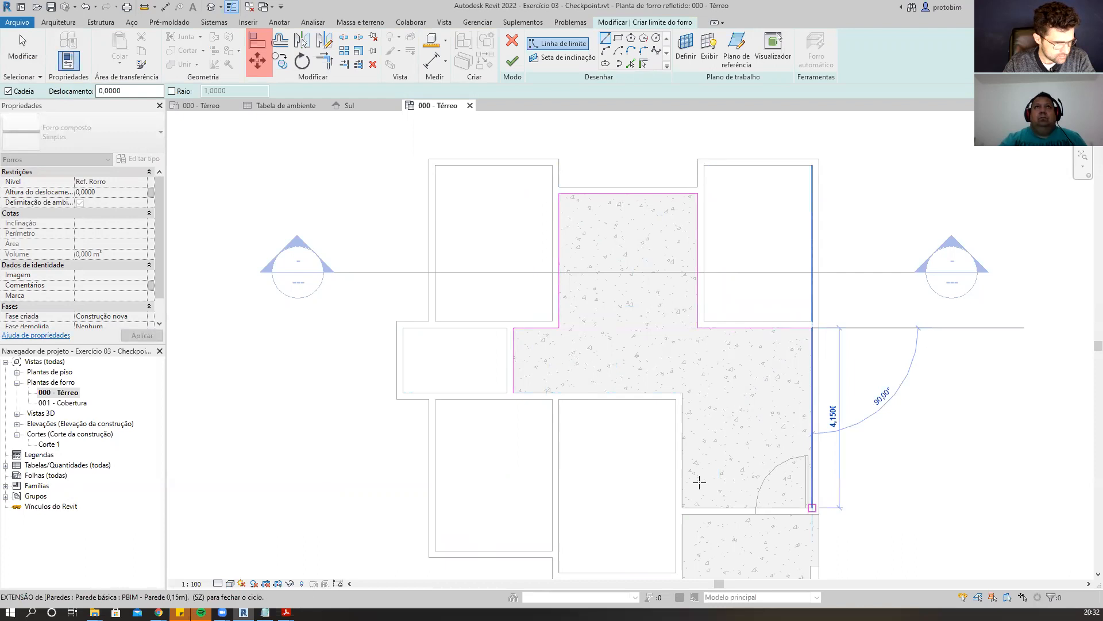
{"action": "left_click", "coordinate": [812, 508]}
{"action": "left_click", "coordinate": [682, 507]}
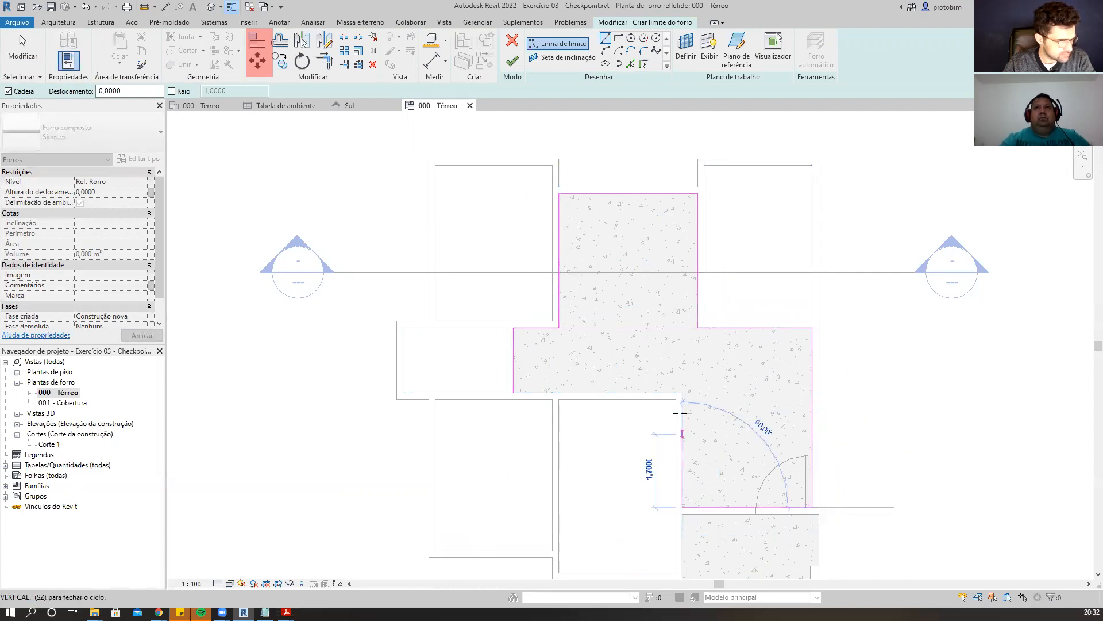
{"action": "left_click", "coordinate": [682, 393]}
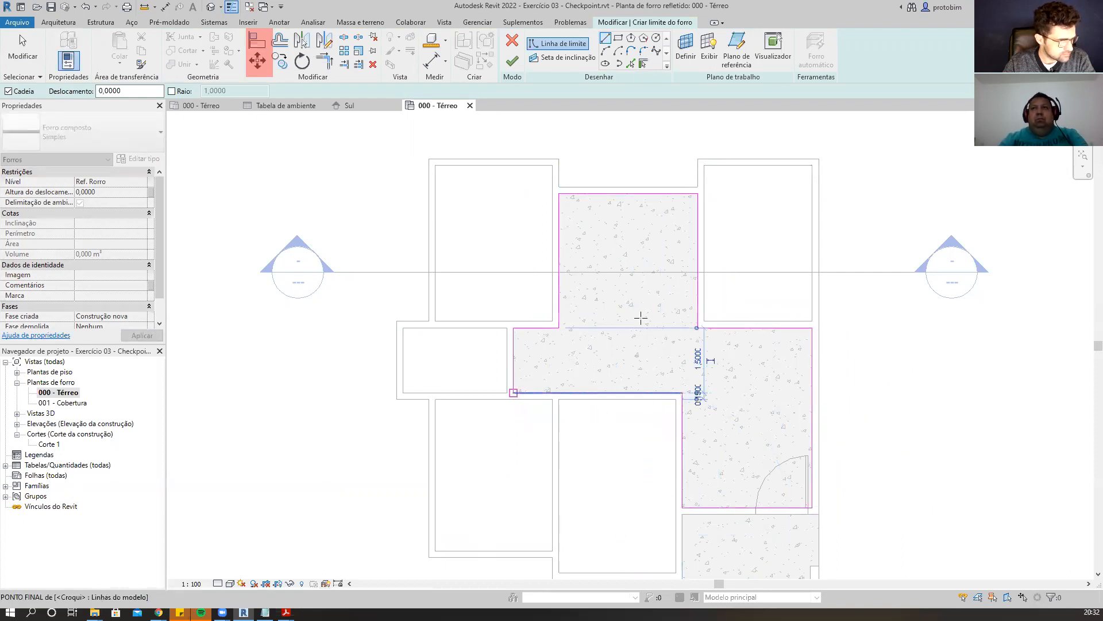
{"action": "left_click", "coordinate": [512, 60]}
{"action": "left_click", "coordinate": [774, 214]}
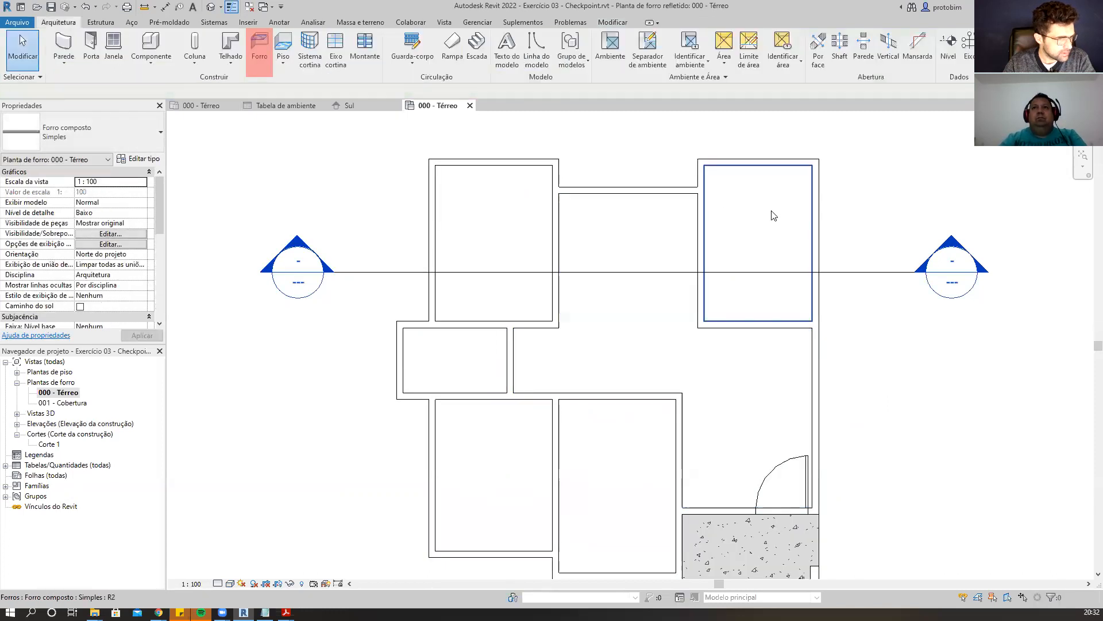
Select the QUARTO 03 ceiling and assign it the Simples composite ceiling type.
{"action": "left_click", "coordinate": [492, 205]}
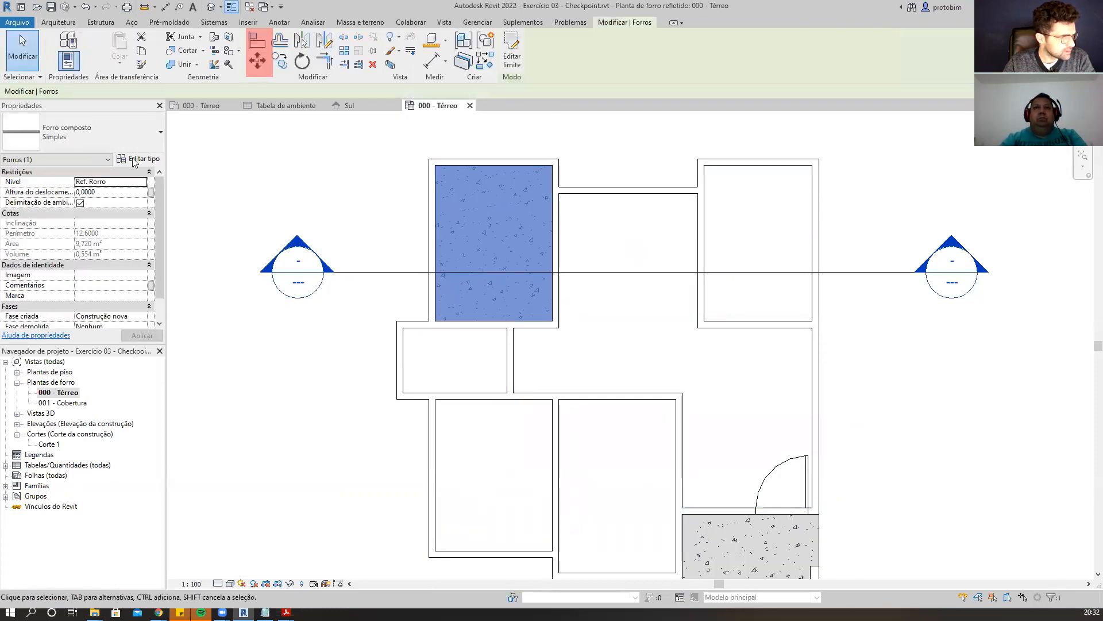
{"action": "left_click", "coordinate": [138, 138]}
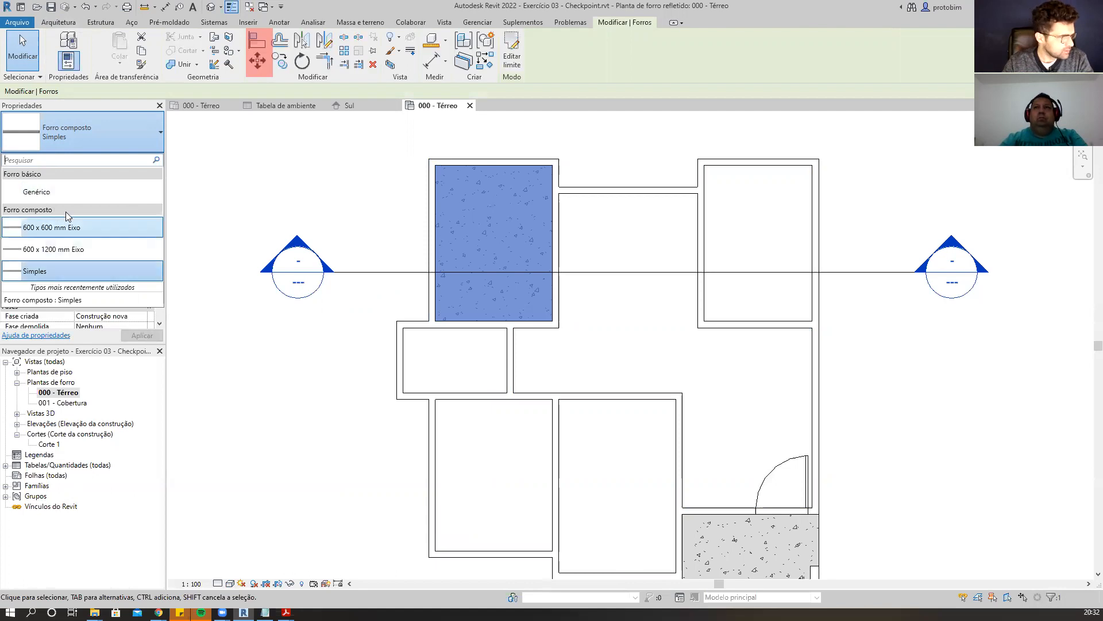
{"action": "left_click", "coordinate": [67, 274]}
{"action": "left_click", "coordinate": [413, 224]}
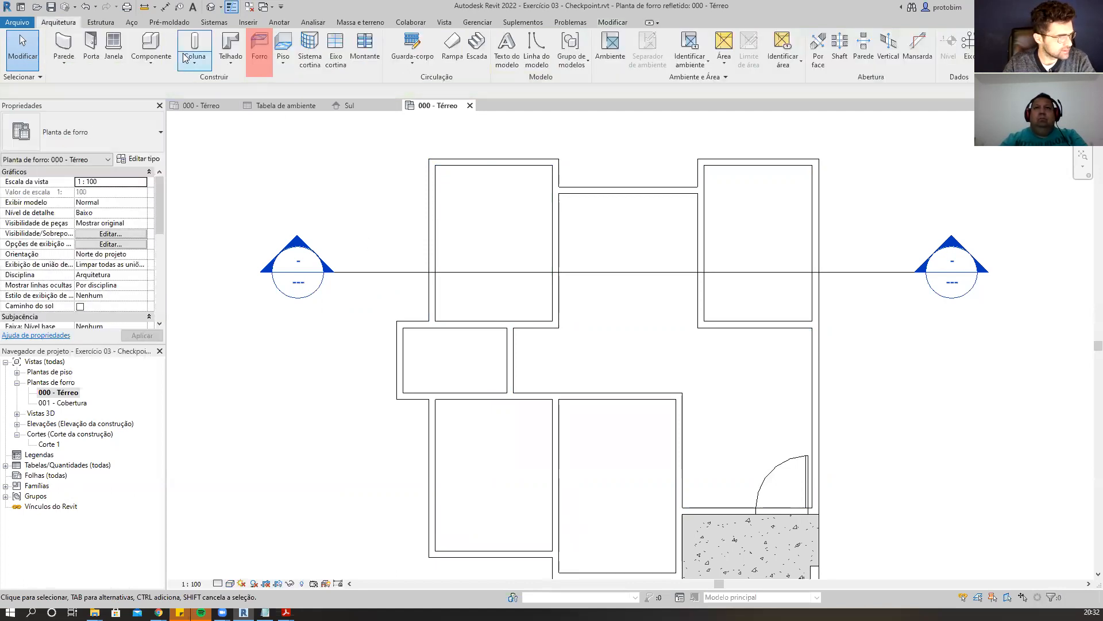
Open the default 3D view.
{"action": "left_click", "coordinate": [211, 7]}
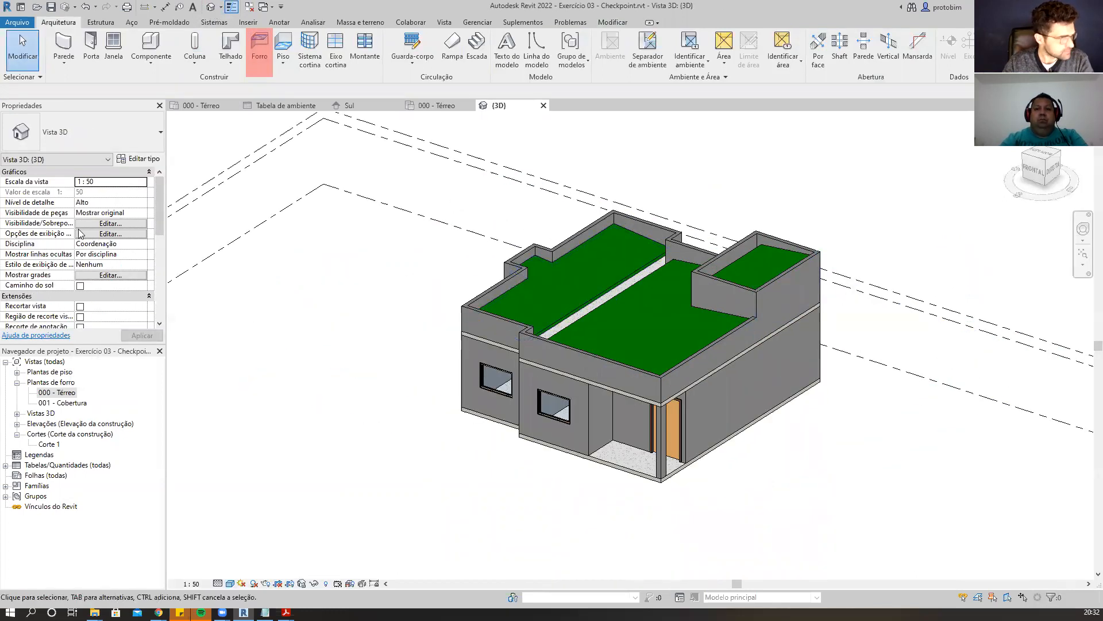
Turn on the section box for the 3D view.
{"action": "scroll", "coordinate": [100, 263], "scroll_direction": "down", "scroll_amount": 3}
{"action": "left_click", "coordinate": [80, 286]}
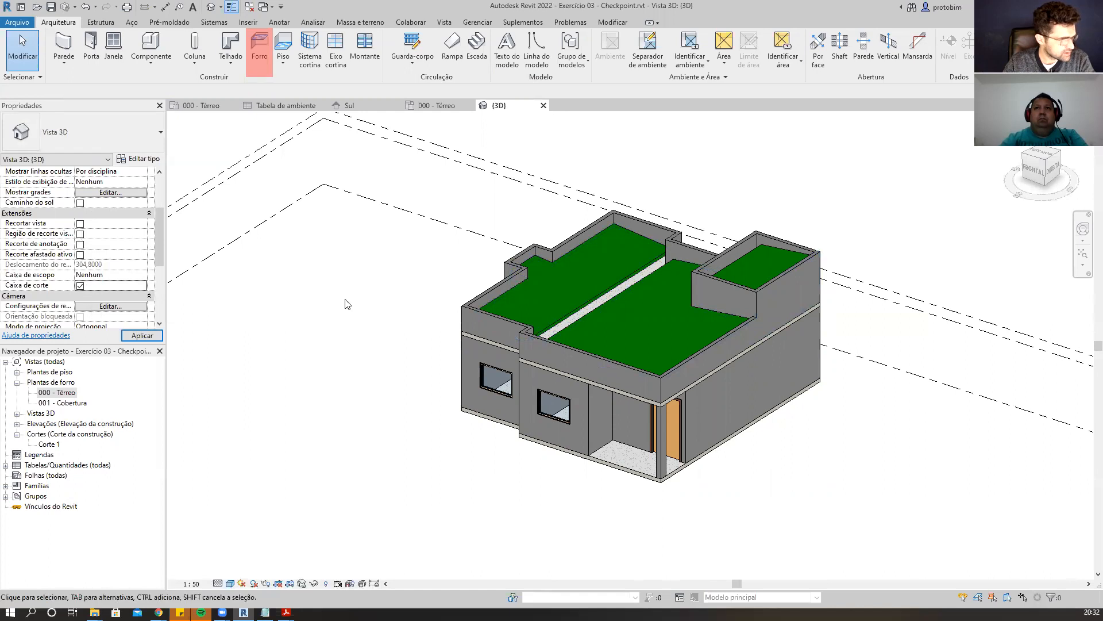
{"action": "scroll", "coordinate": [650, 270], "scroll_direction": "down", "scroll_amount": 2}
{"action": "left_click", "coordinate": [687, 366]}
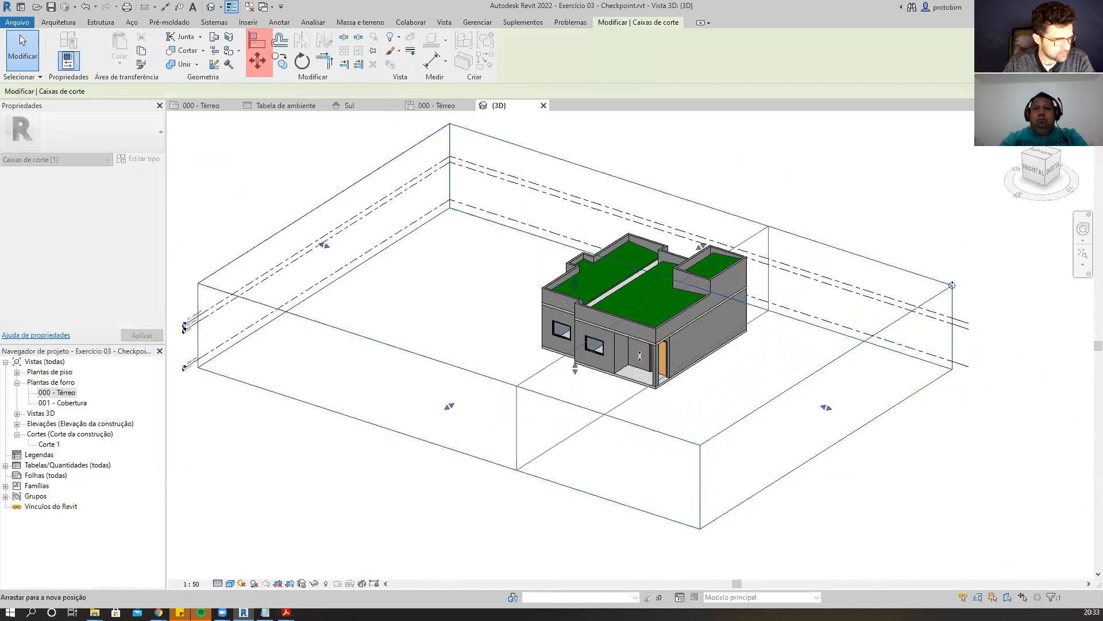
Resize the section box so it cuts through the house, exposing the ground-floor rooms and ceilings.
{"action": "left_click_drag", "start_coordinate": [826, 406], "coordinate": [647, 348]}
{"action": "scroll", "coordinate": [694, 330], "scroll_direction": "up", "scroll_amount": 5}
{"action": "left_click", "coordinate": [664, 322]}
{"action": "middle_click_drag", "start_coordinate": [664, 323], "coordinate": [604, 192], "text": "shift"}
{"action": "key", "text": "Escape"}
{"action": "middle_click_drag", "start_coordinate": [614, 408], "coordinate": [618, 448], "text": "shift"}
{"action": "scroll", "coordinate": [589, 245], "scroll_direction": "up", "scroll_amount": 2}
{"action": "middle_click_drag", "start_coordinate": [595, 216], "coordinate": [605, 226], "text": "shift"}
{"action": "scroll", "coordinate": [677, 386], "scroll_direction": "down", "scroll_amount": 1}
{"action": "mouse_move", "coordinate": [562, 347]}
{"action": "middle_mouse_down", "text": "shift"}
{"action": "mouse_move", "coordinate": [581, 322]}
{"action": "mouse_move", "coordinate": [569, 348]}
{"action": "middle_mouse_up", "text": "shift"}
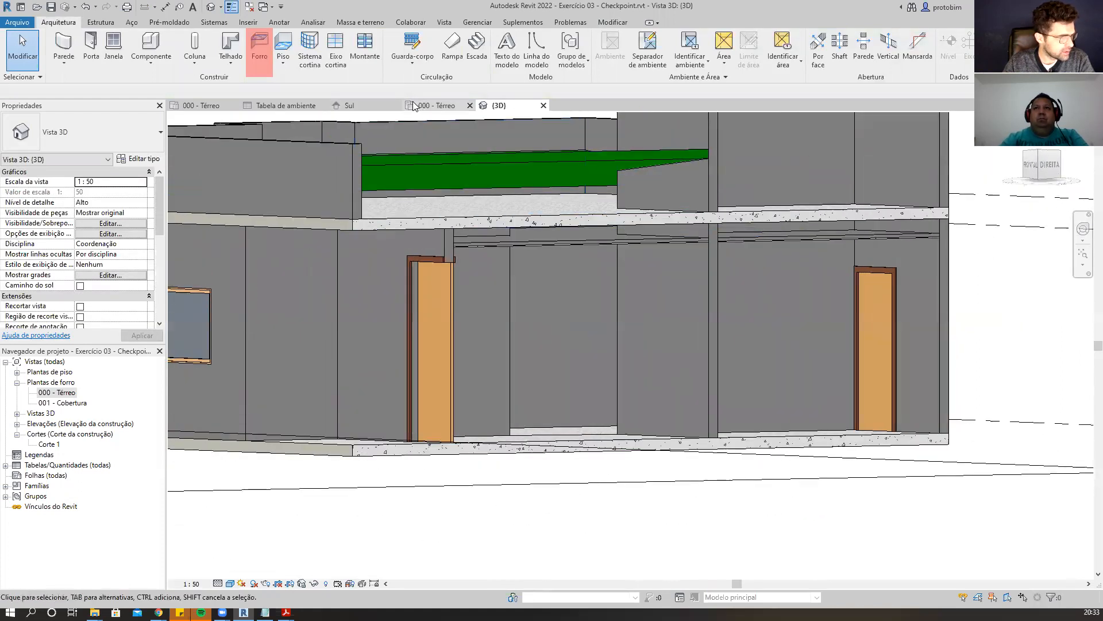
Open the Corte 1 section and inspect the rooms' upper limits against the Ref. Forro level.
{"action": "double_click", "coordinate": [54, 443]}
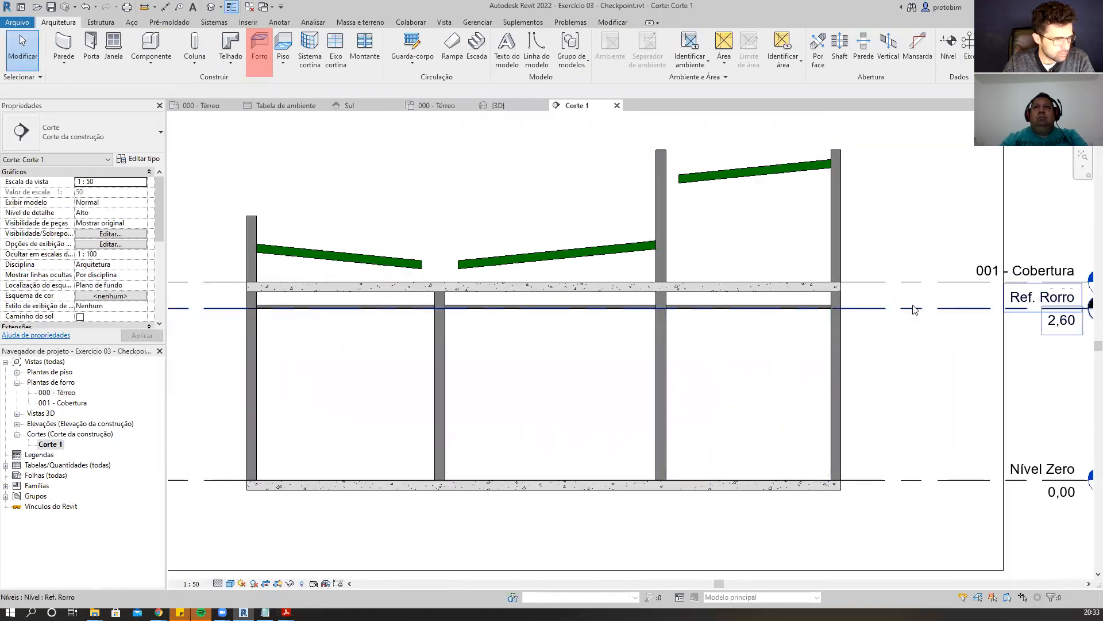
{"action": "scroll", "coordinate": [914, 308], "scroll_direction": "up", "scroll_amount": 2}
{"action": "scroll", "coordinate": [764, 321], "scroll_direction": "down", "scroll_amount": 3}
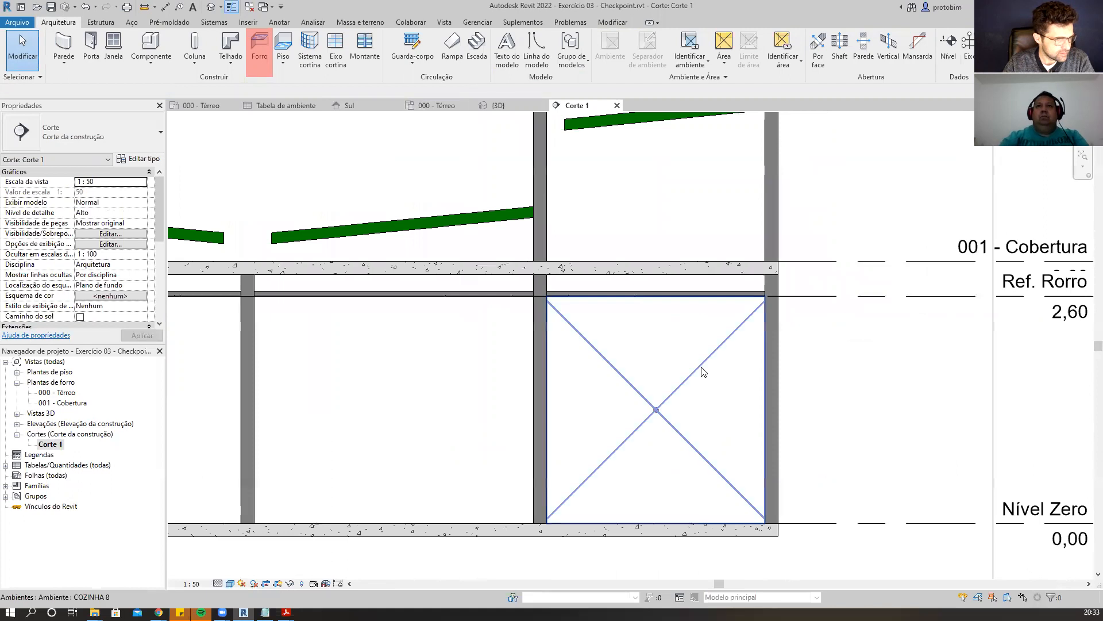
{"action": "left_click", "coordinate": [709, 375]}
{"action": "scroll", "coordinate": [581, 385], "scroll_direction": "up", "scroll_amount": 1}
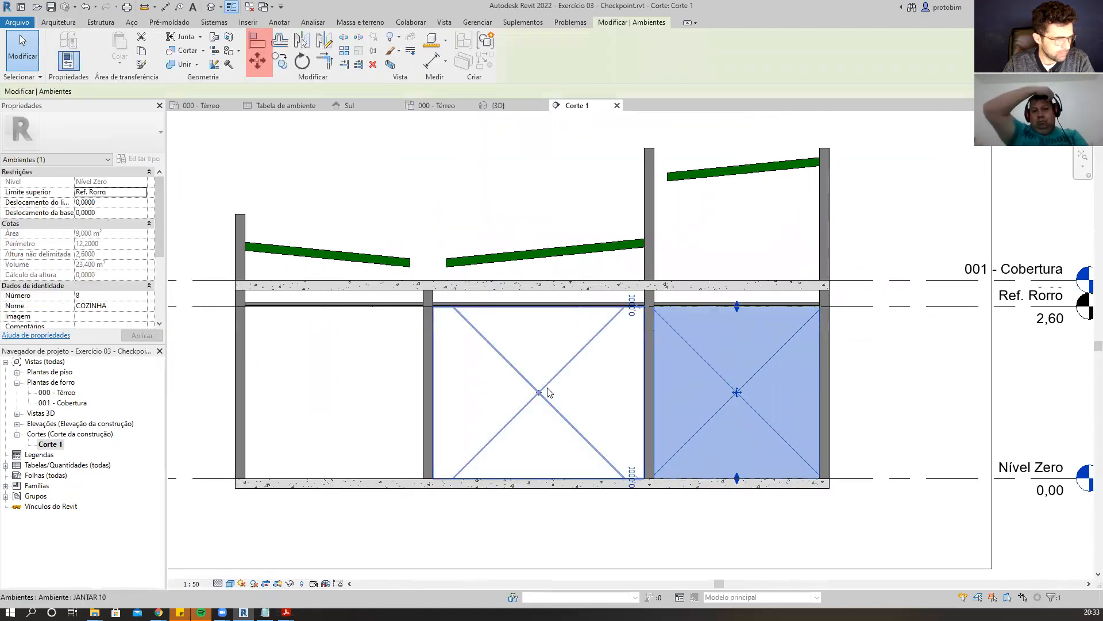
{"action": "left_click", "coordinate": [551, 388]}
{"action": "left_click", "coordinate": [372, 385]}
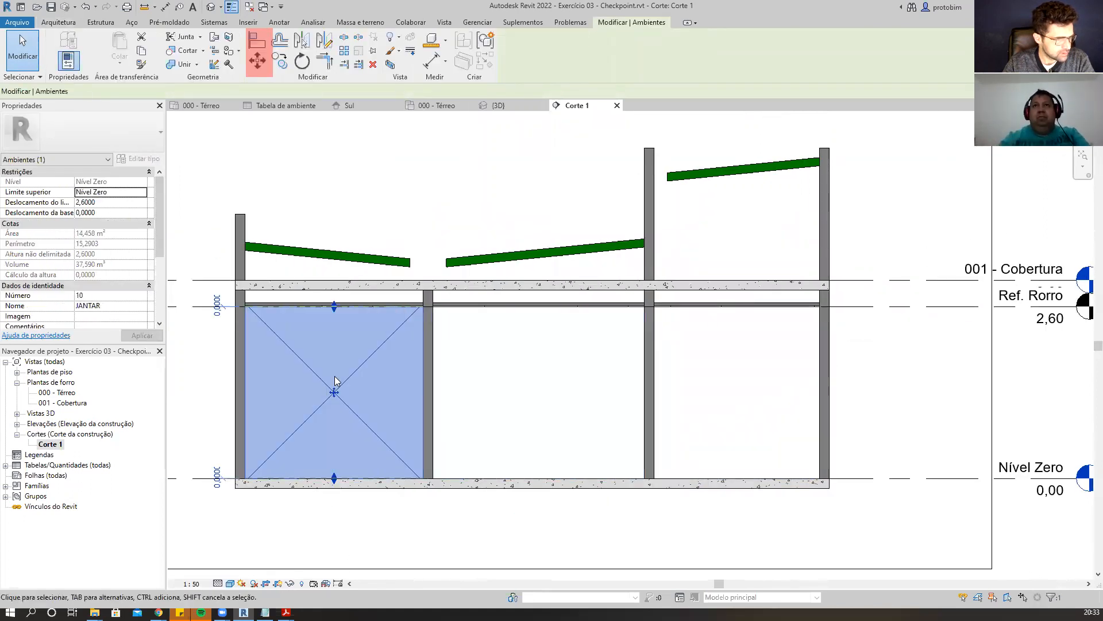
{"action": "scroll", "coordinate": [351, 382], "scroll_direction": "down", "scroll_amount": 1}
{"action": "left_click", "coordinate": [776, 323]}
{"action": "left_click_drag", "start_coordinate": [772, 322], "coordinate": [772, 348]}
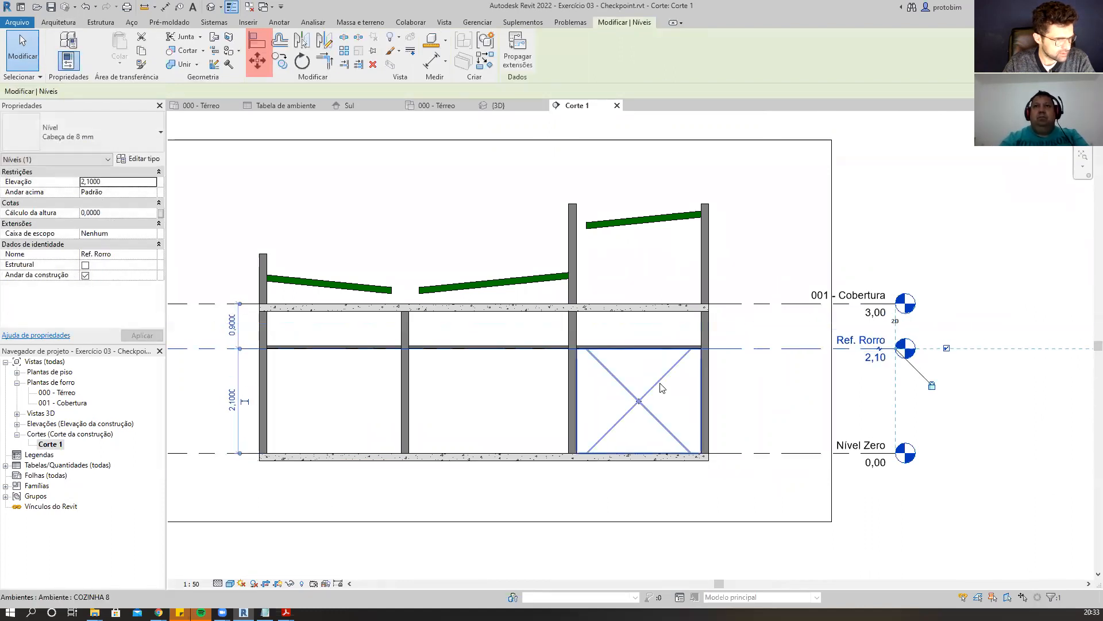
{"action": "left_click", "coordinate": [636, 388]}
{"action": "key", "text": "ctrl+z"}
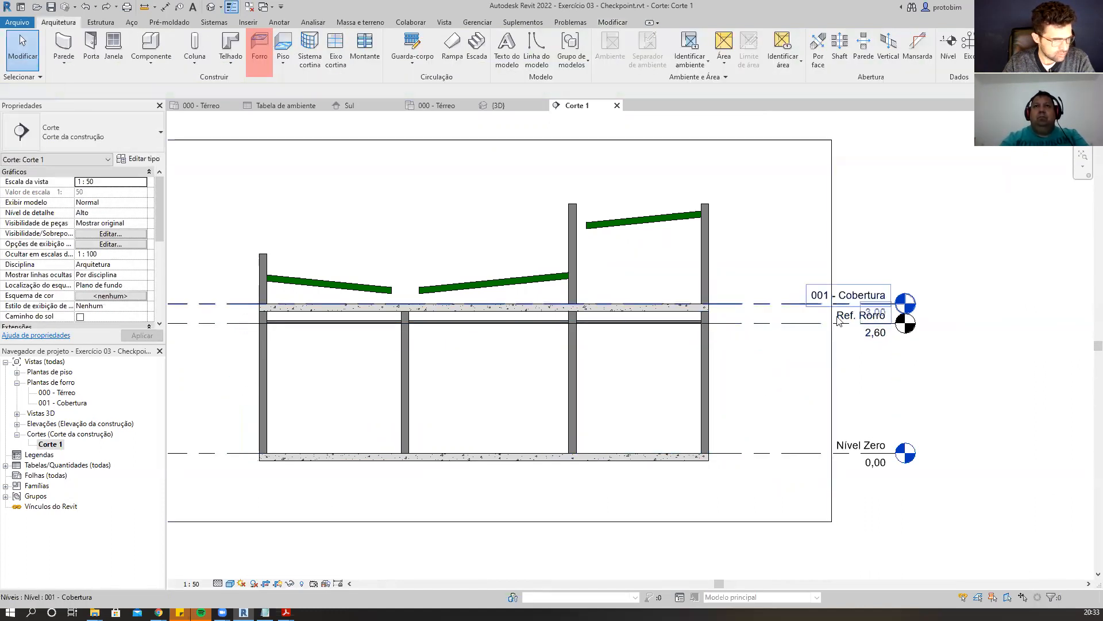
Inspect the roof slab, ceiling, Ref. Forro level and rooms in the section.
{"action": "scroll", "coordinate": [724, 337], "scroll_direction": "up", "scroll_amount": 4}
{"action": "scroll", "coordinate": [681, 326], "scroll_direction": "up", "scroll_amount": 2}
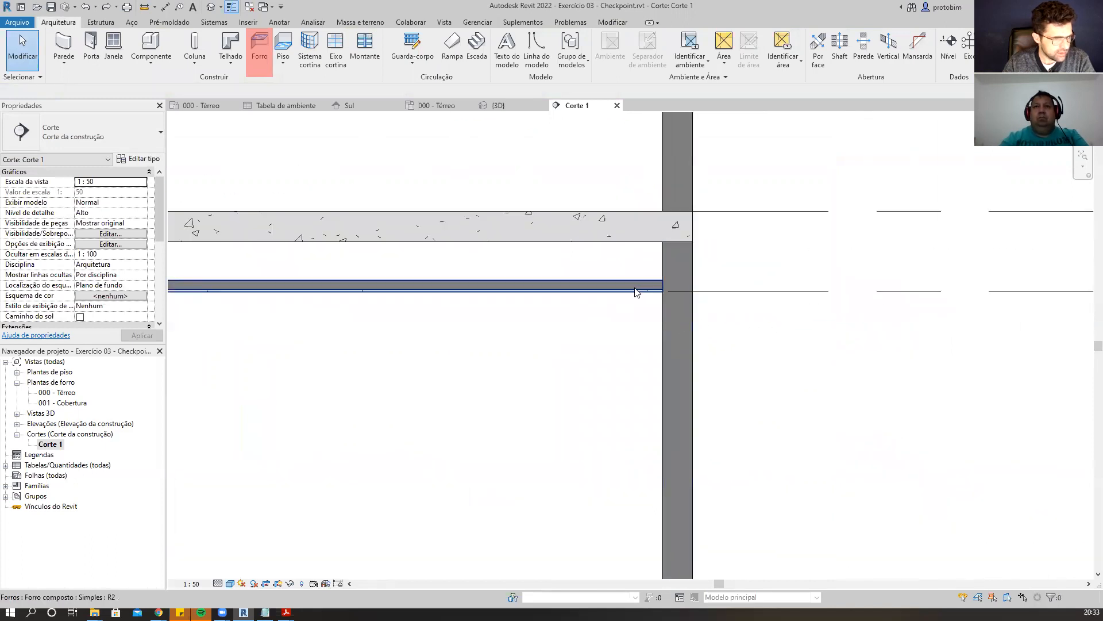
{"action": "scroll", "coordinate": [634, 292], "scroll_direction": "down", "scroll_amount": 2}
{"action": "scroll", "coordinate": [657, 293], "scroll_direction": "up", "scroll_amount": 3}
{"action": "scroll", "coordinate": [737, 311], "scroll_direction": "down", "scroll_amount": 2}
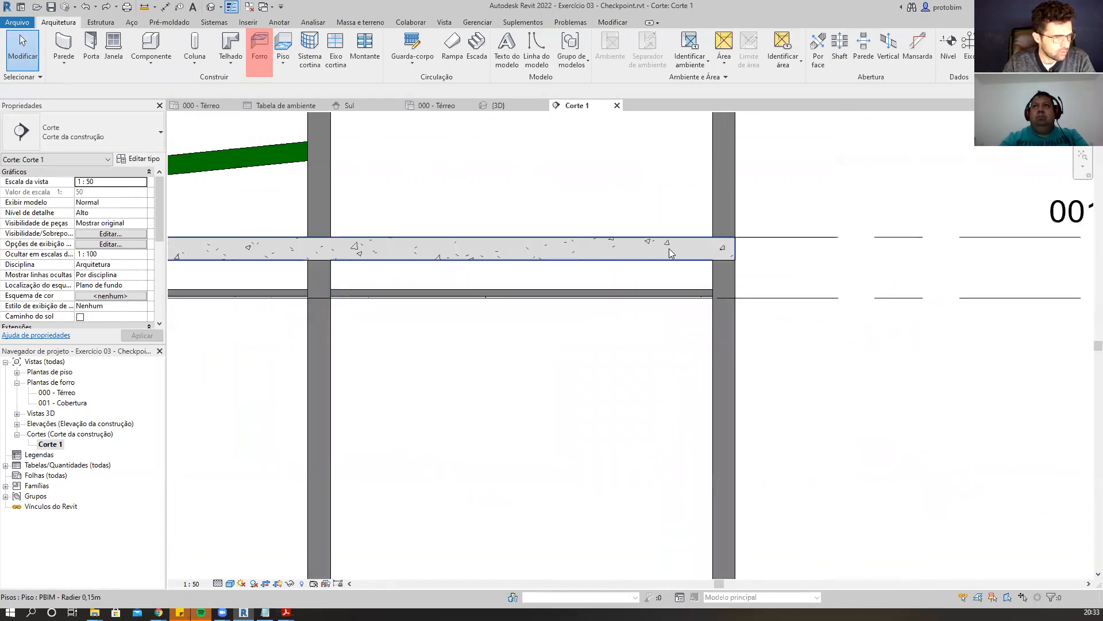
{"action": "left_click", "coordinate": [669, 248]}
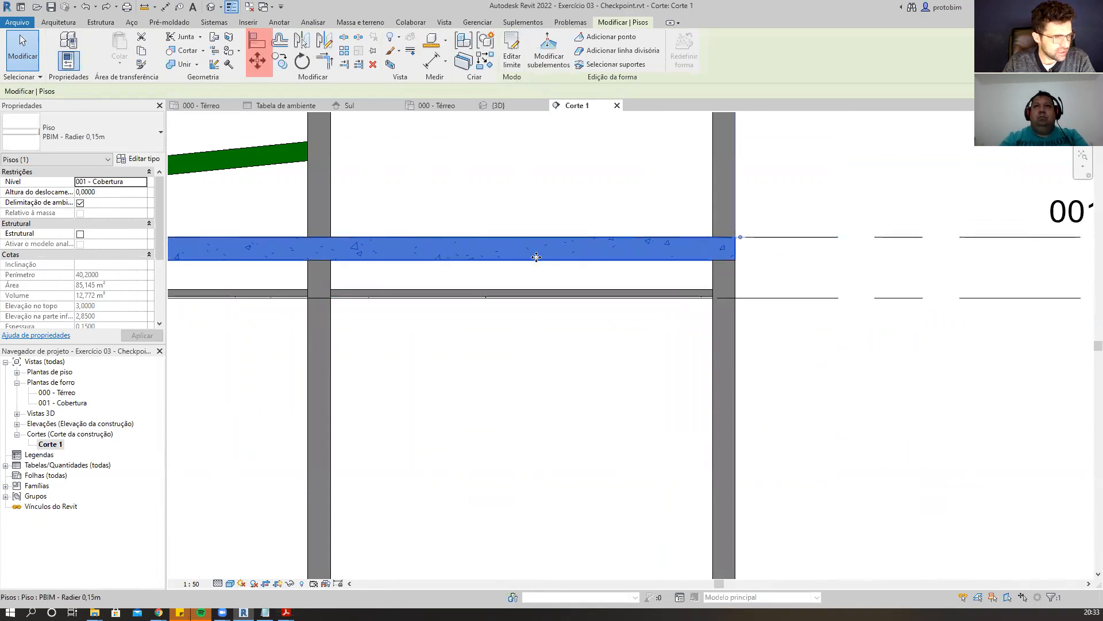
{"action": "scroll", "coordinate": [534, 252], "scroll_direction": "down", "scroll_amount": 1}
{"action": "scroll", "coordinate": [680, 241], "scroll_direction": "up", "scroll_amount": 2}
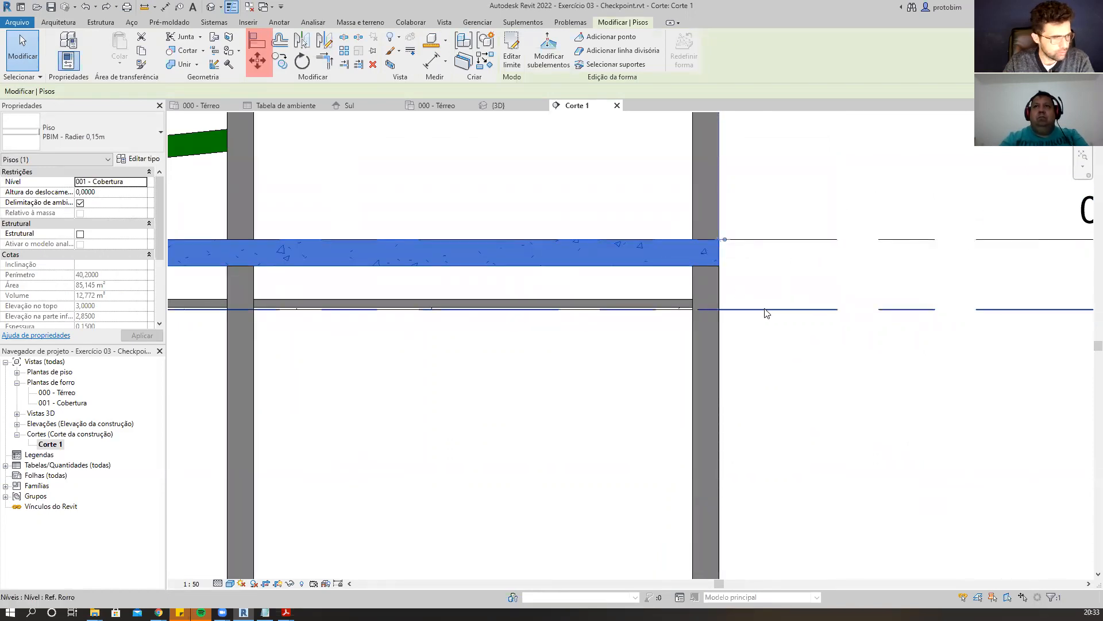
{"action": "left_click", "coordinate": [626, 313]}
{"action": "scroll", "coordinate": [609, 311], "scroll_direction": "down", "scroll_amount": 3}
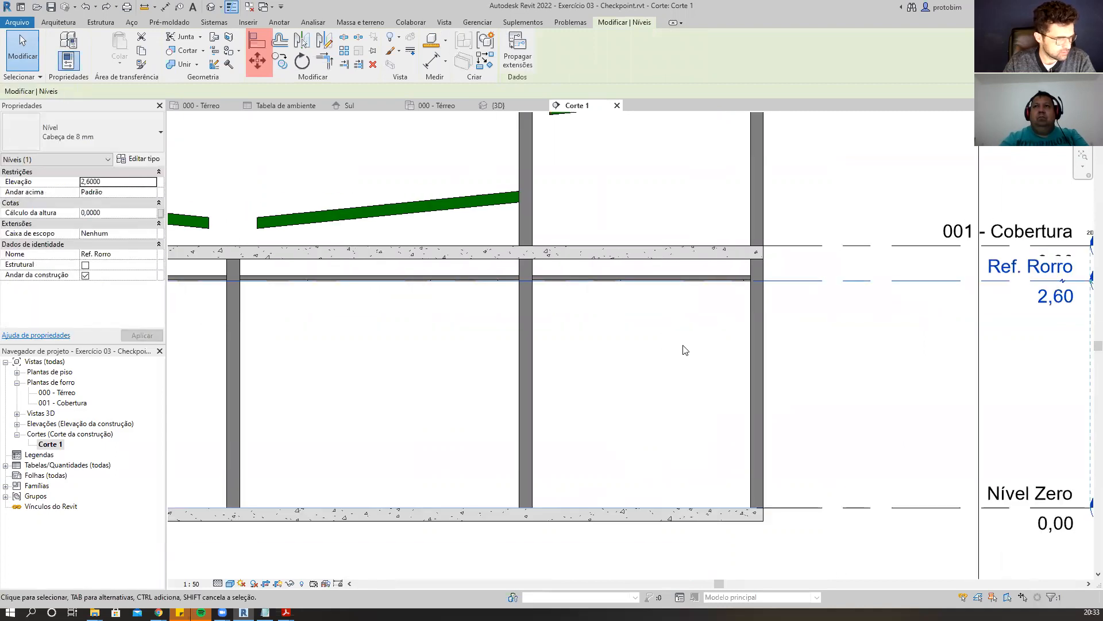
{"action": "left_click", "coordinate": [690, 347]}
{"action": "scroll", "coordinate": [695, 343], "scroll_direction": "down", "scroll_amount": 2}
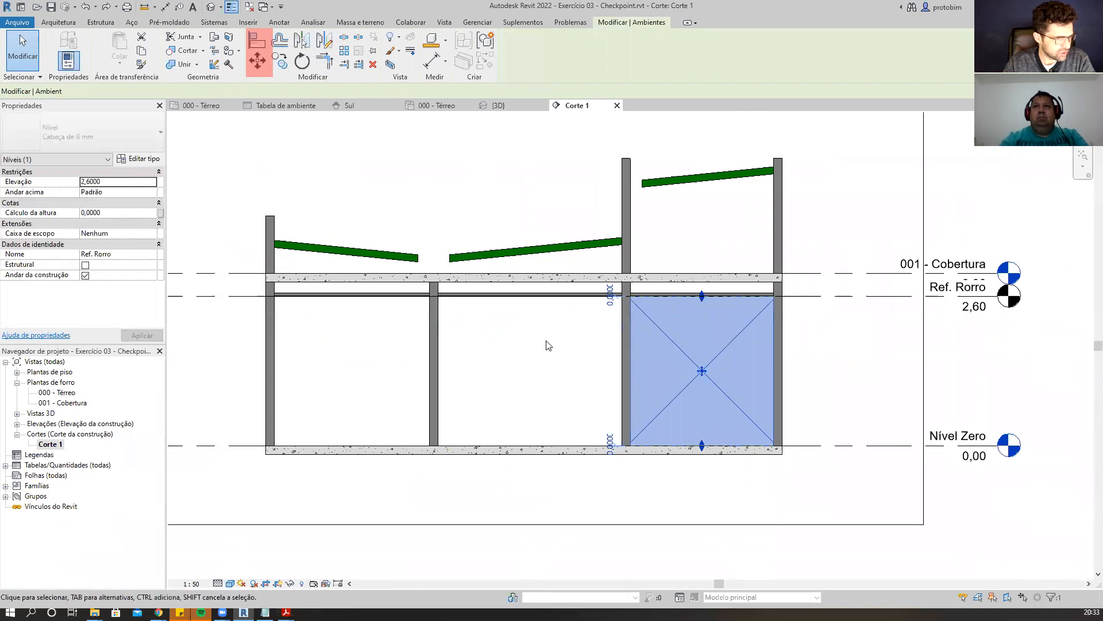
{"action": "left_click", "coordinate": [561, 348]}
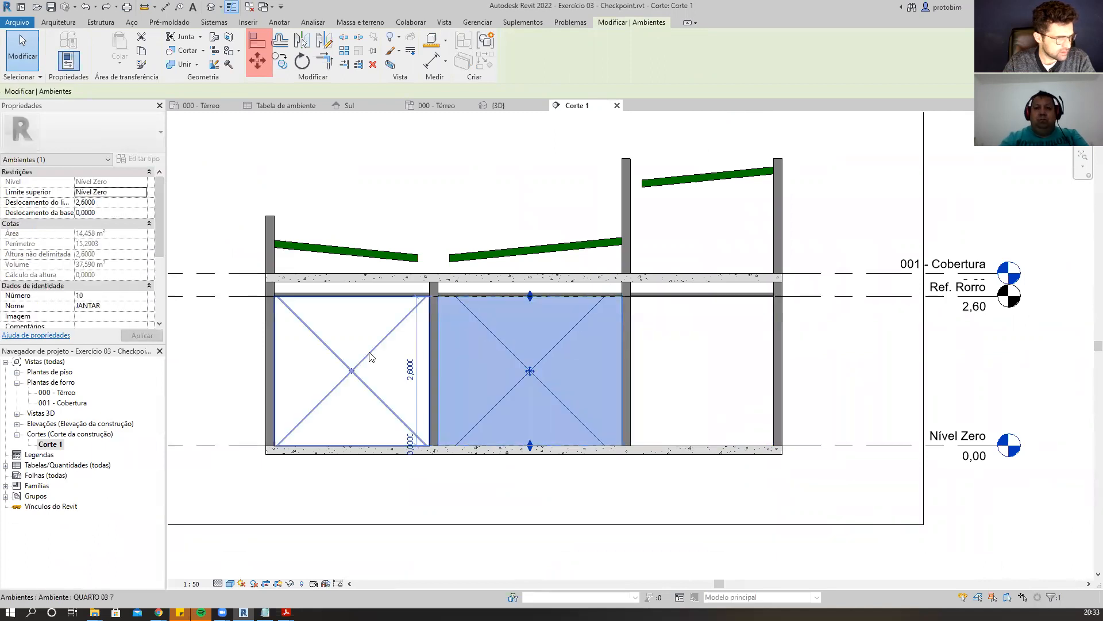
{"action": "left_click", "coordinate": [369, 355]}
{"action": "key", "text": "Escape"}
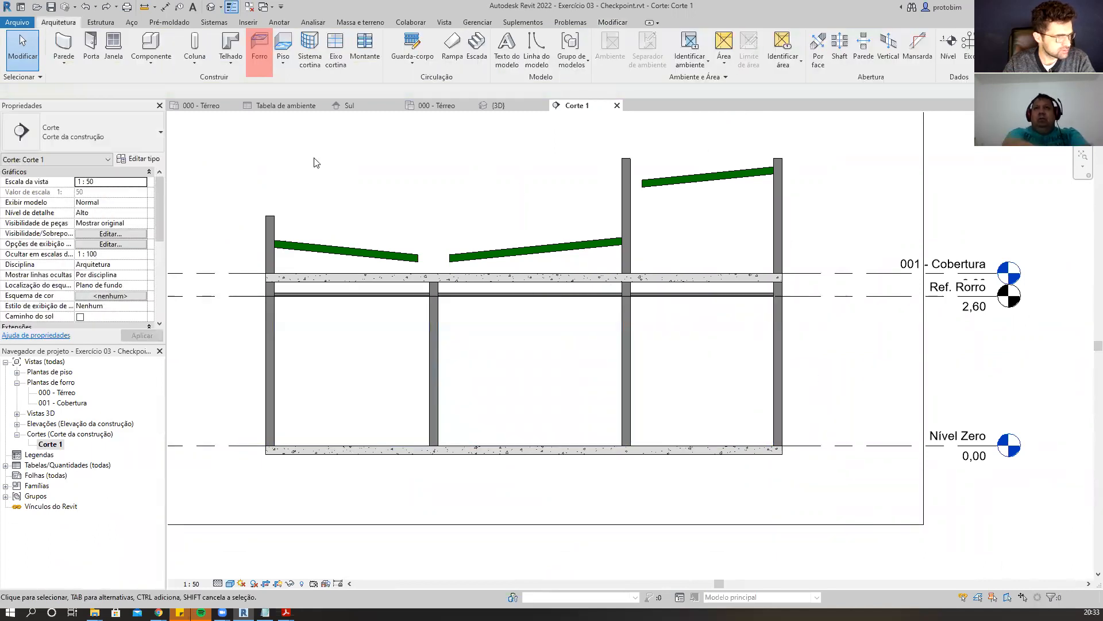
Switch to the 000 - Térreo floor plan and look over the rooms.
{"action": "left_click", "coordinate": [200, 105]}
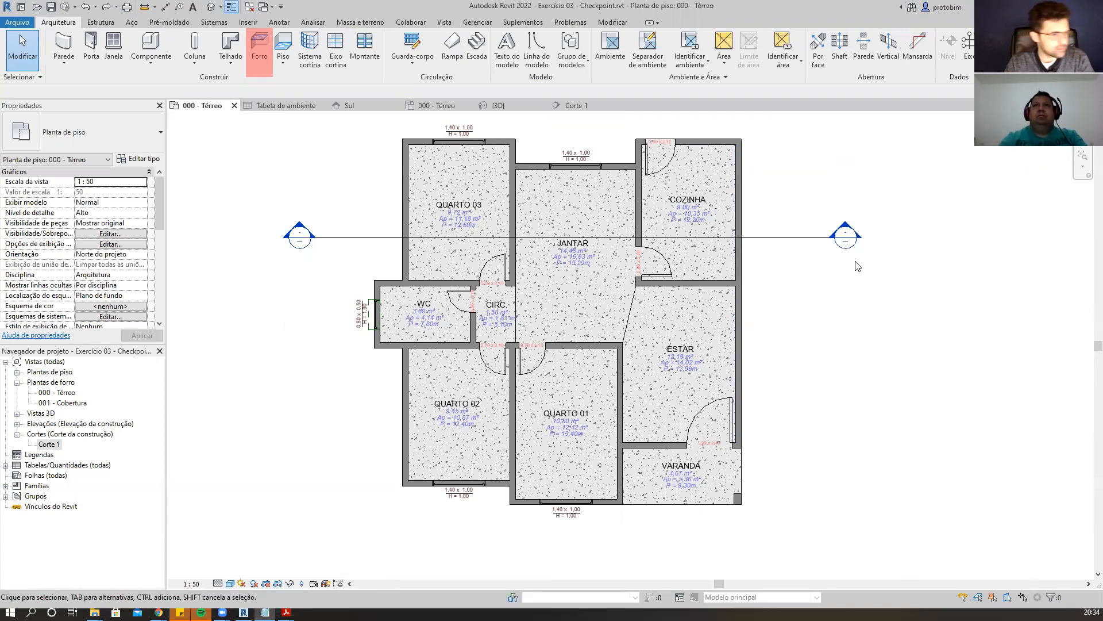
{"action": "scroll", "coordinate": [325, 269], "scroll_direction": "down", "scroll_amount": 1}
{"action": "scroll", "coordinate": [771, 322], "scroll_direction": "up", "scroll_amount": 1}
{"action": "middle_click_drag", "start_coordinate": [771, 322], "coordinate": [863, 330]}
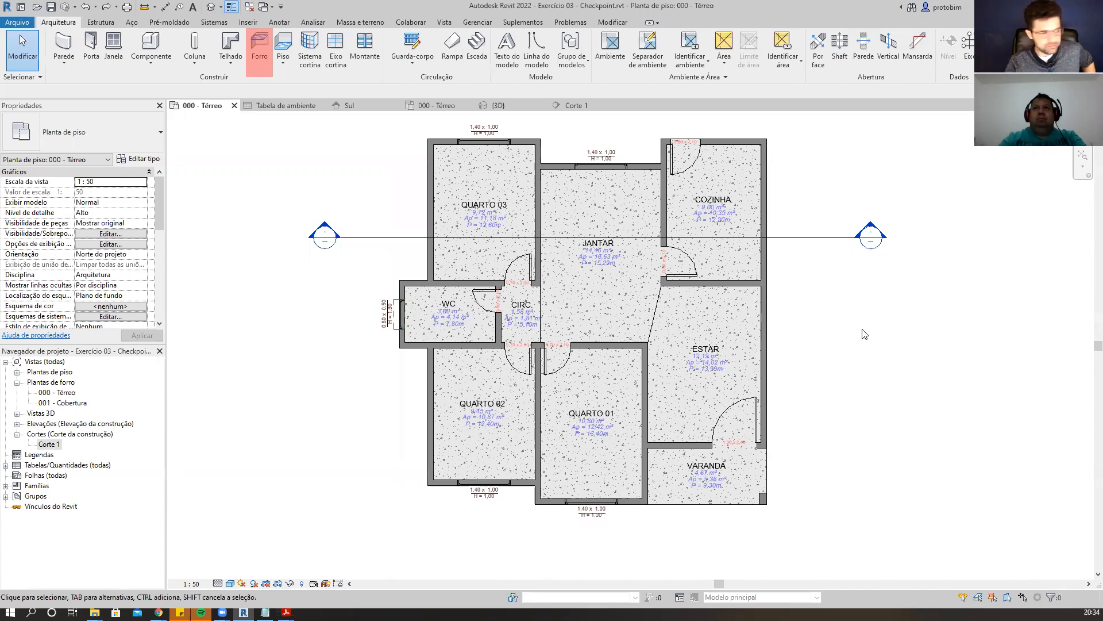
{"action": "scroll", "coordinate": [290, 361], "scroll_direction": "up", "scroll_amount": 1}
{"action": "scroll", "coordinate": [490, 320], "scroll_direction": "down", "scroll_amount": 2}
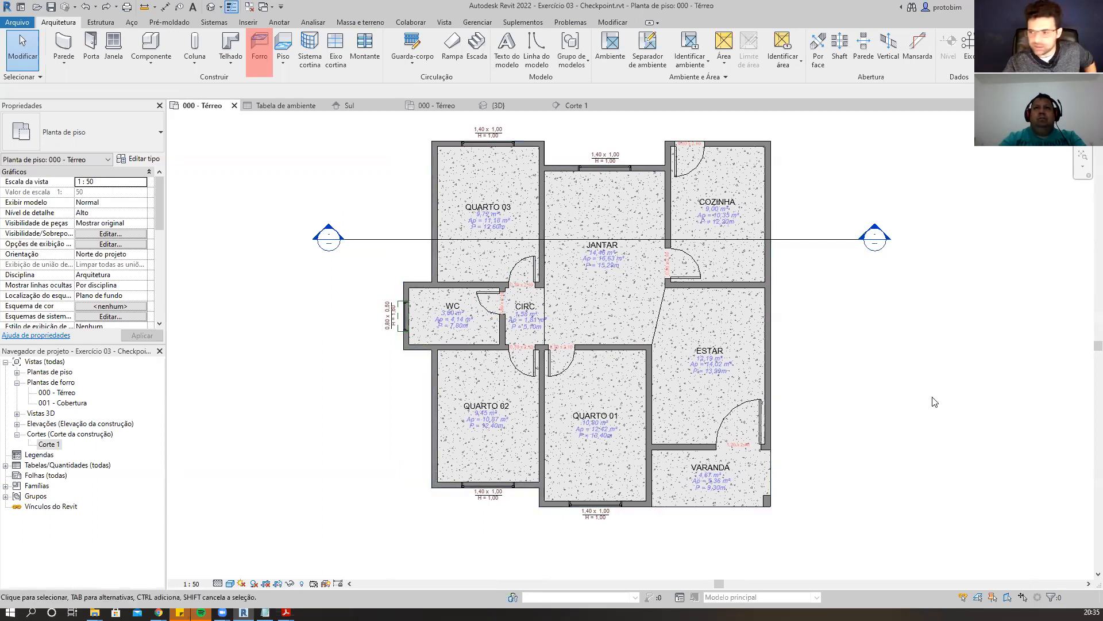
{"action": "middle_click_drag", "start_coordinate": [907, 394], "coordinate": [913, 394]}
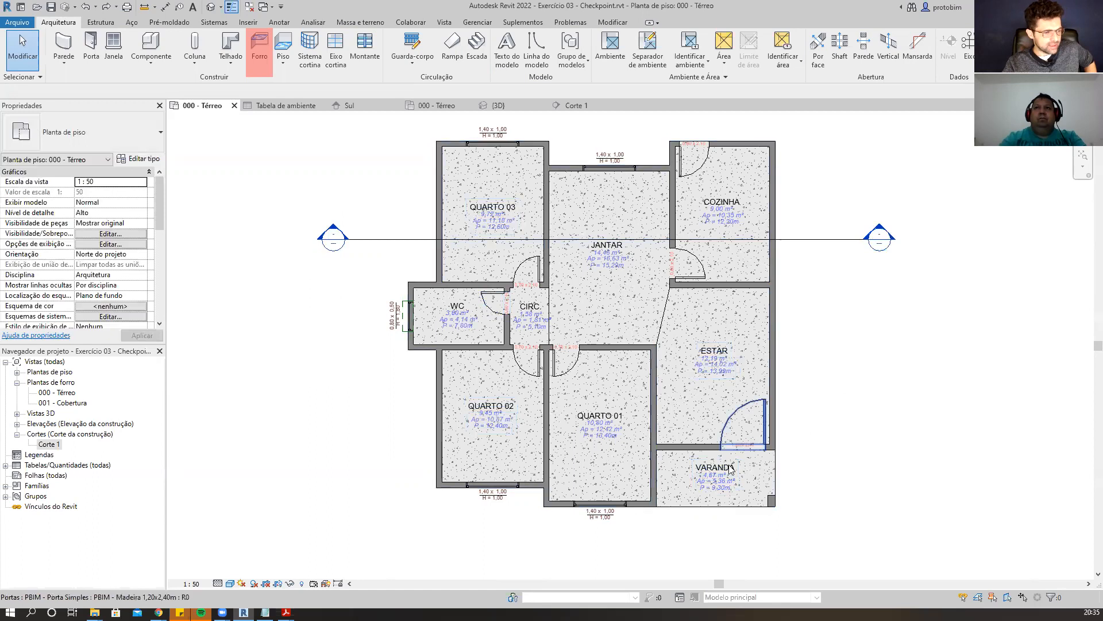
{"action": "left_click", "coordinate": [708, 410]}
{"action": "left_click", "coordinate": [899, 413]}
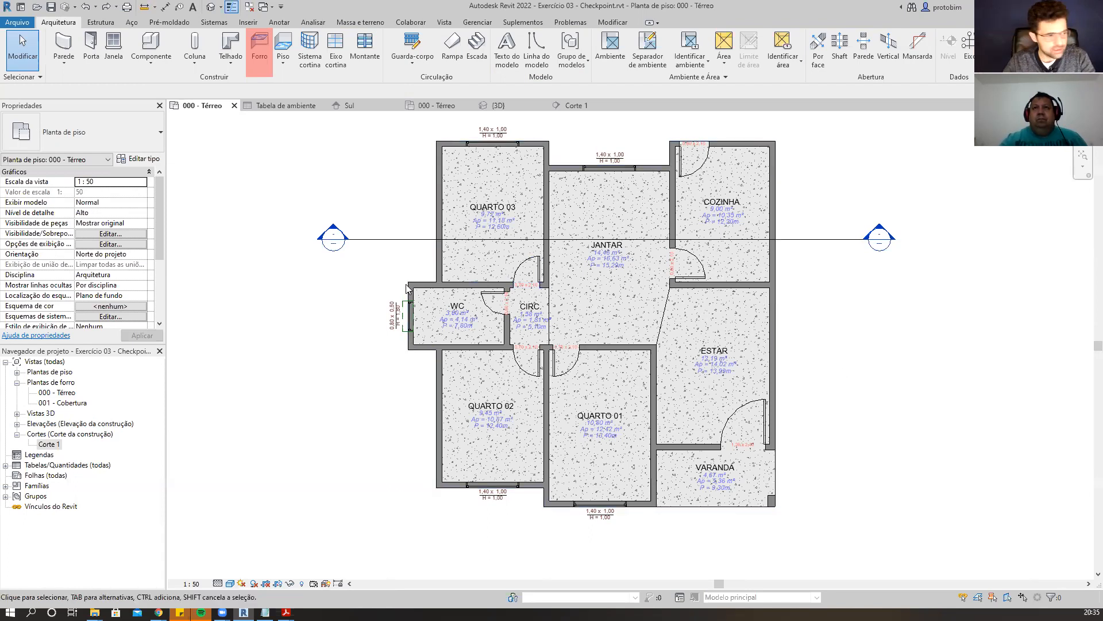
{"action": "left_click", "coordinate": [613, 24]}
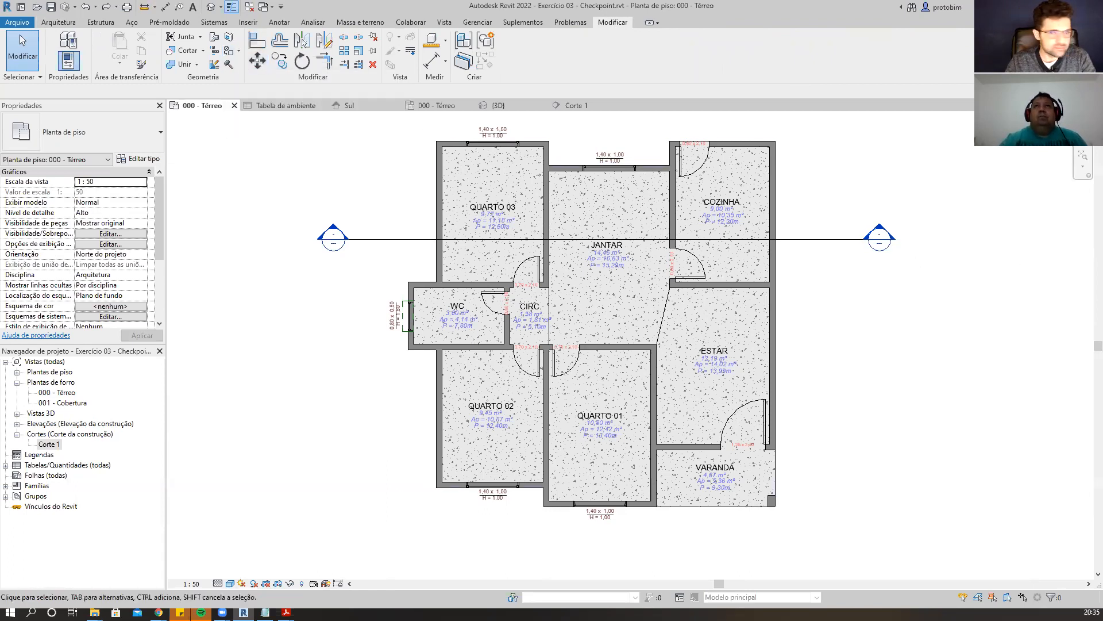
{"action": "left_click", "coordinate": [240, 53]}
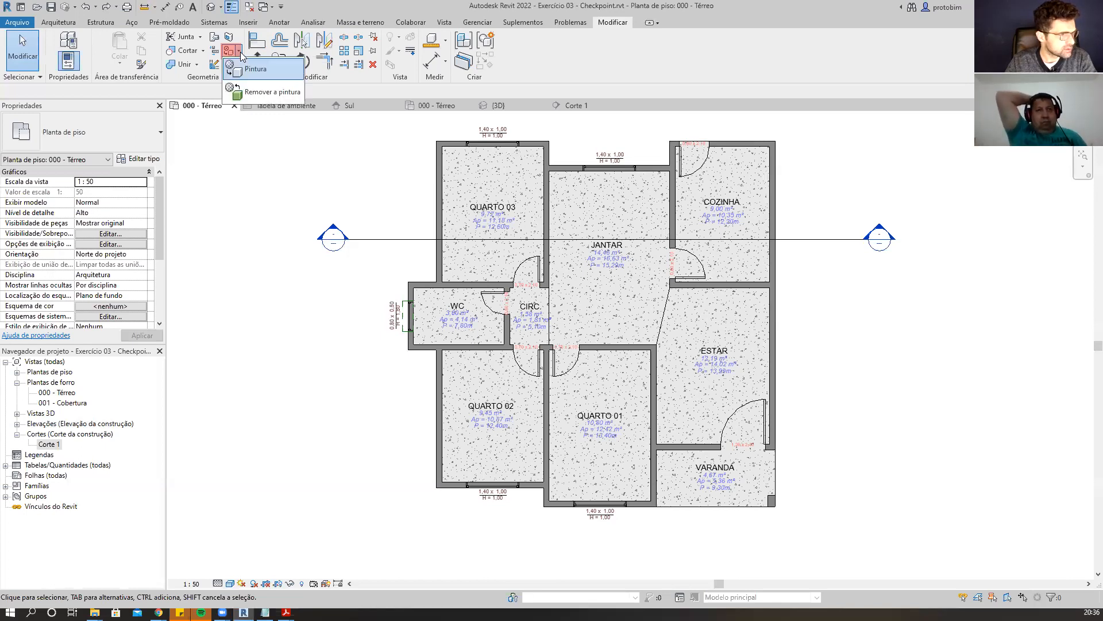
{"action": "left_click", "coordinate": [241, 52]}
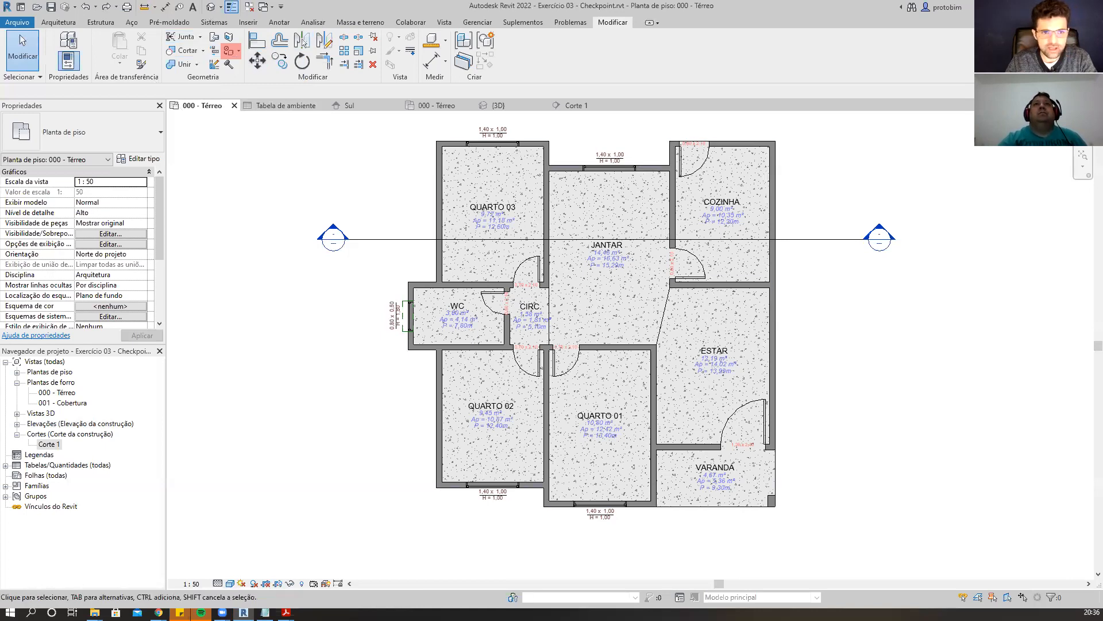
{"action": "left_click", "coordinate": [195, 137]}
{"action": "type", "text": "PT - PAINT / PINTAR"}
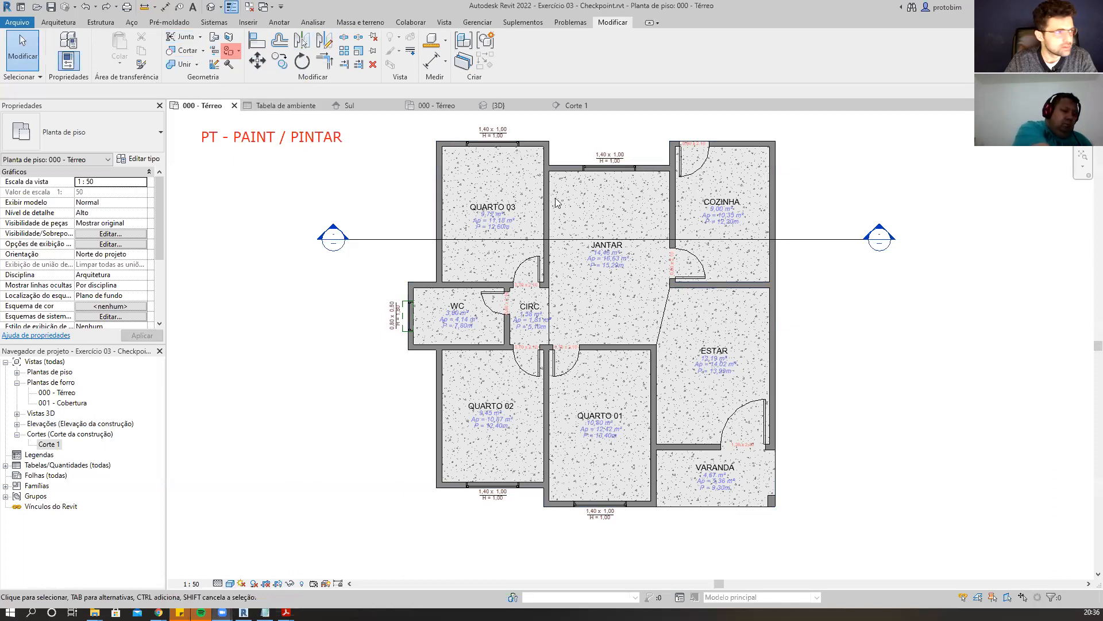
Start the Paint tool and enlarge the Material Browser, moving it beside the floor plan.
{"action": "left_click", "coordinate": [229, 51]}
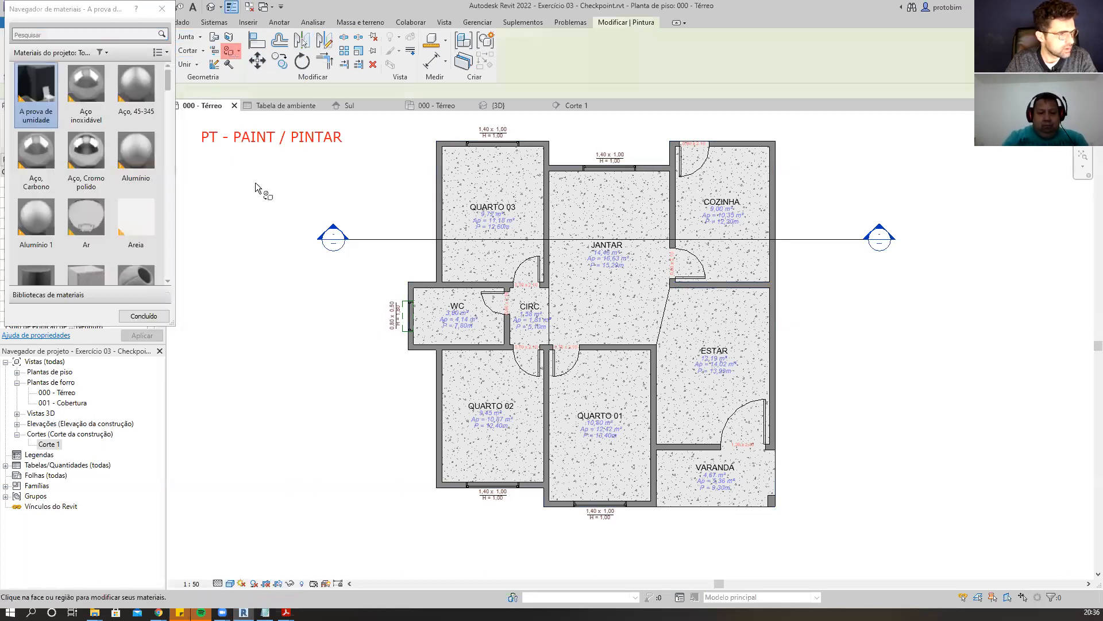
{"action": "left_click_drag", "start_coordinate": [174, 324], "coordinate": [309, 459]}
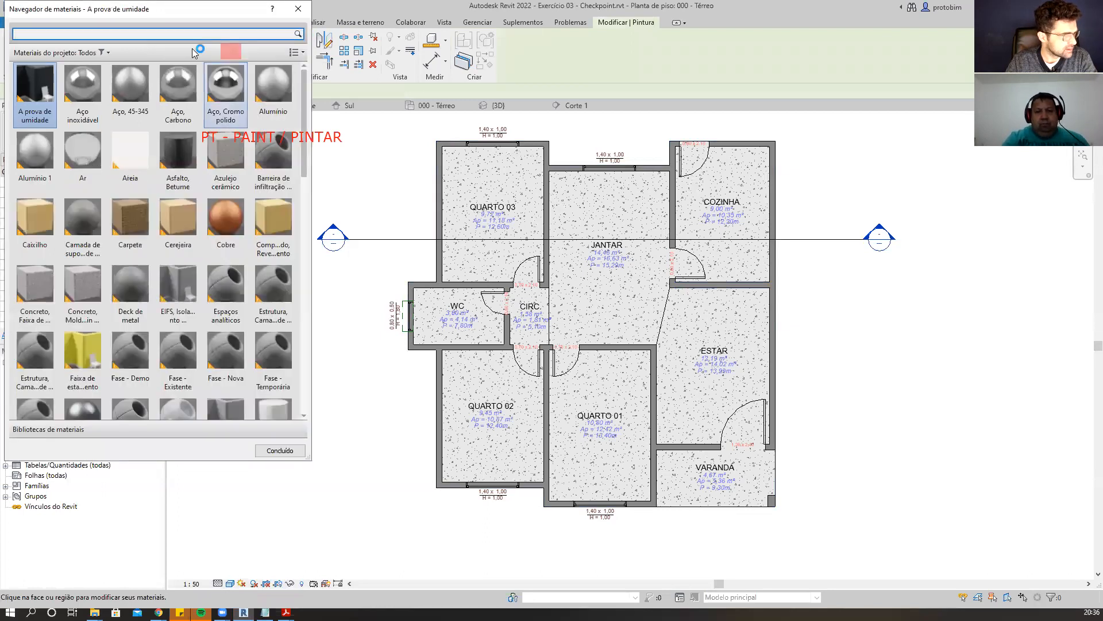
{"action": "left_click_drag", "start_coordinate": [178, 13], "coordinate": [971, 106]}
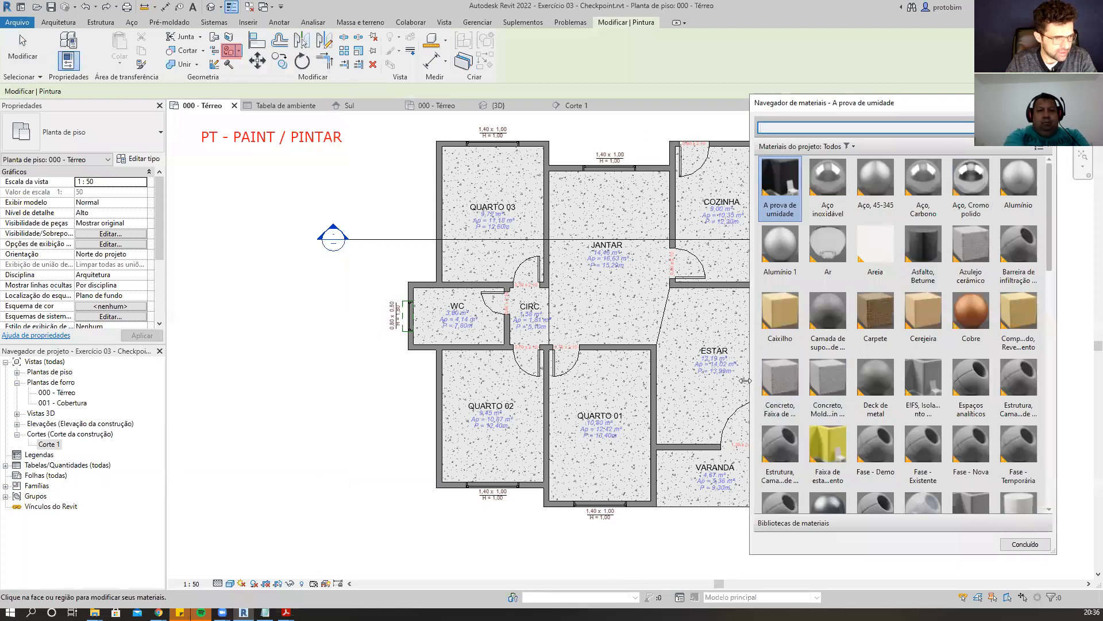
{"action": "left_click_drag", "start_coordinate": [748, 381], "coordinate": [816, 380]}
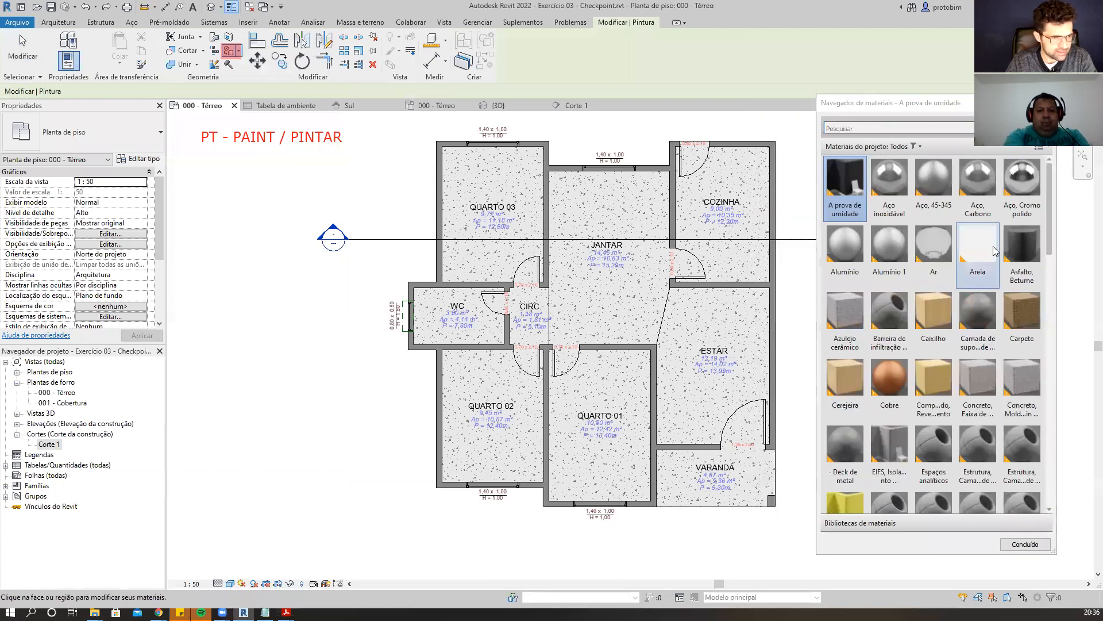
Switch the Material Browser to list view with 16 x 16 thumbnails.
{"action": "scroll", "coordinate": [994, 245], "scroll_direction": "down", "scroll_amount": 10}
{"action": "scroll", "coordinate": [995, 245], "scroll_direction": "up", "scroll_amount": 10}
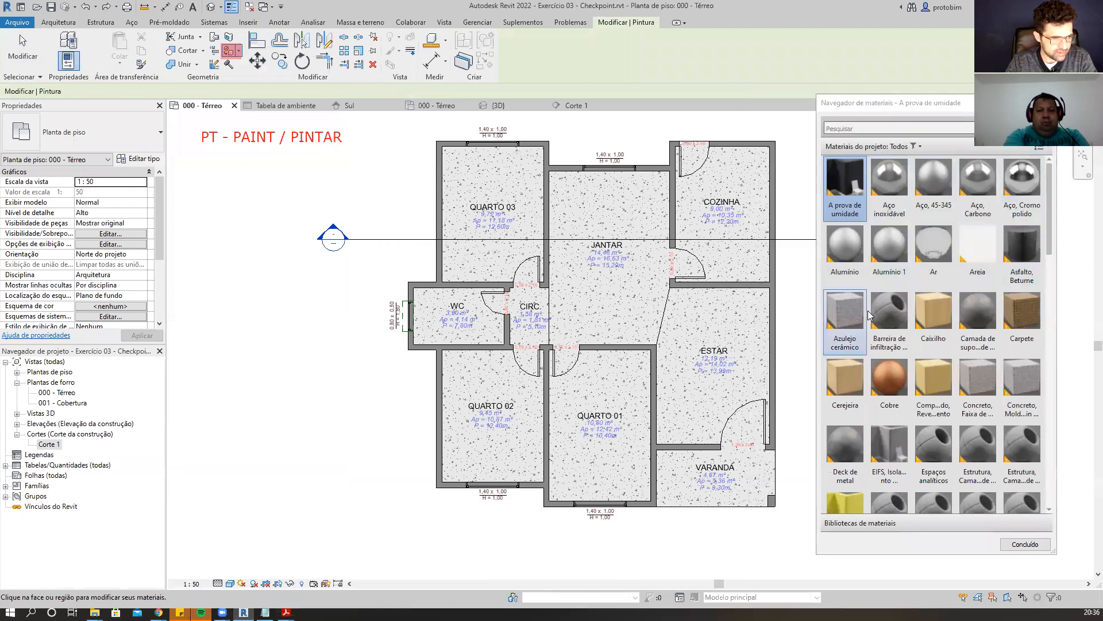
{"action": "scroll", "coordinate": [986, 290], "scroll_direction": "down", "scroll_amount": 5}
{"action": "scroll", "coordinate": [986, 292], "scroll_direction": "down", "scroll_amount": 5}
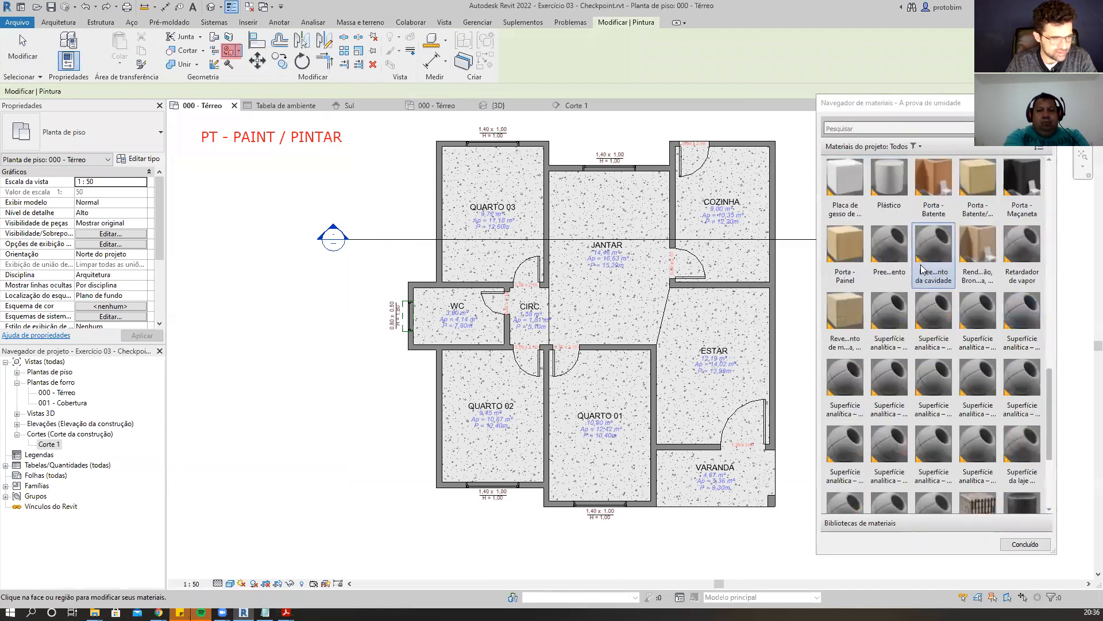
{"action": "scroll", "coordinate": [1006, 242], "scroll_direction": "up", "scroll_amount": 15}
{"action": "left_click", "coordinate": [1050, 148]}
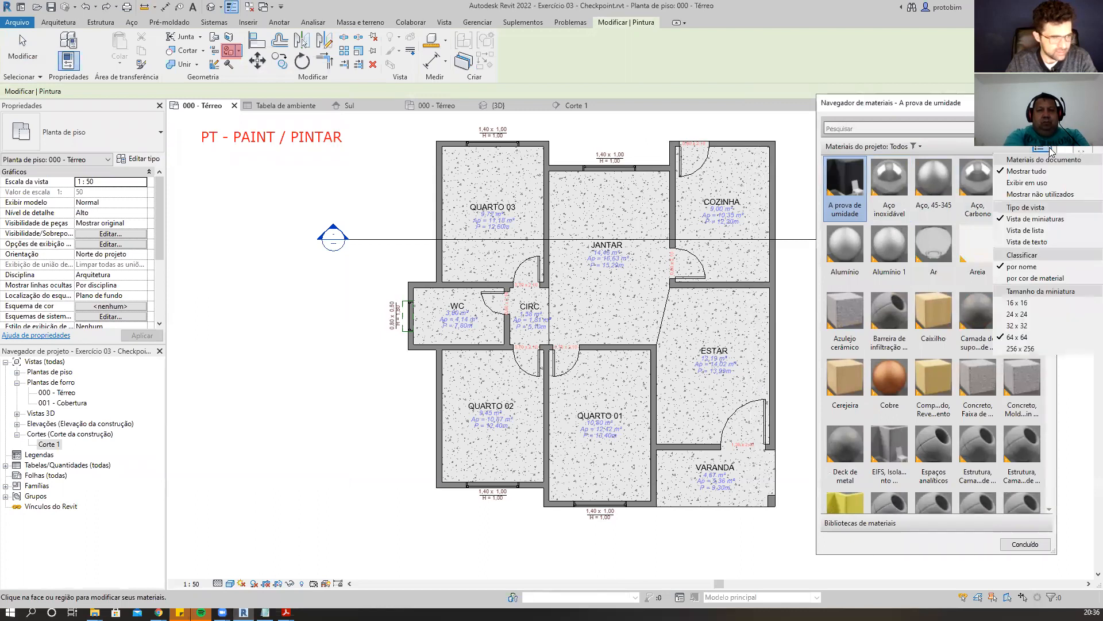
{"action": "left_click", "coordinate": [1050, 148]}
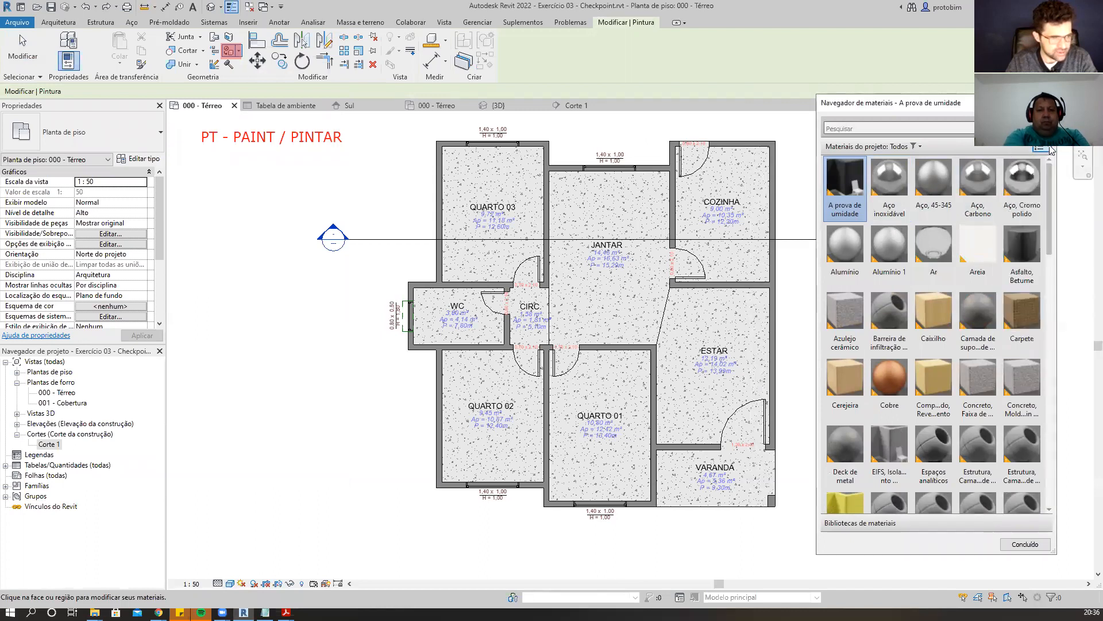
{"action": "left_click", "coordinate": [1050, 149]}
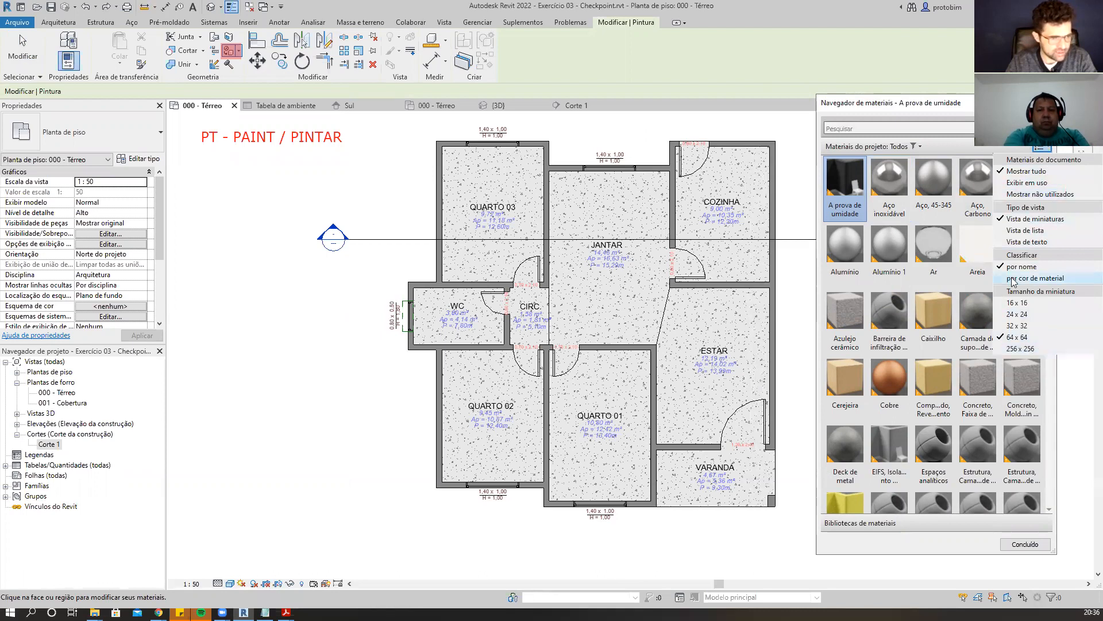
{"action": "left_click", "coordinate": [1047, 231]}
{"action": "left_click", "coordinate": [1043, 147]}
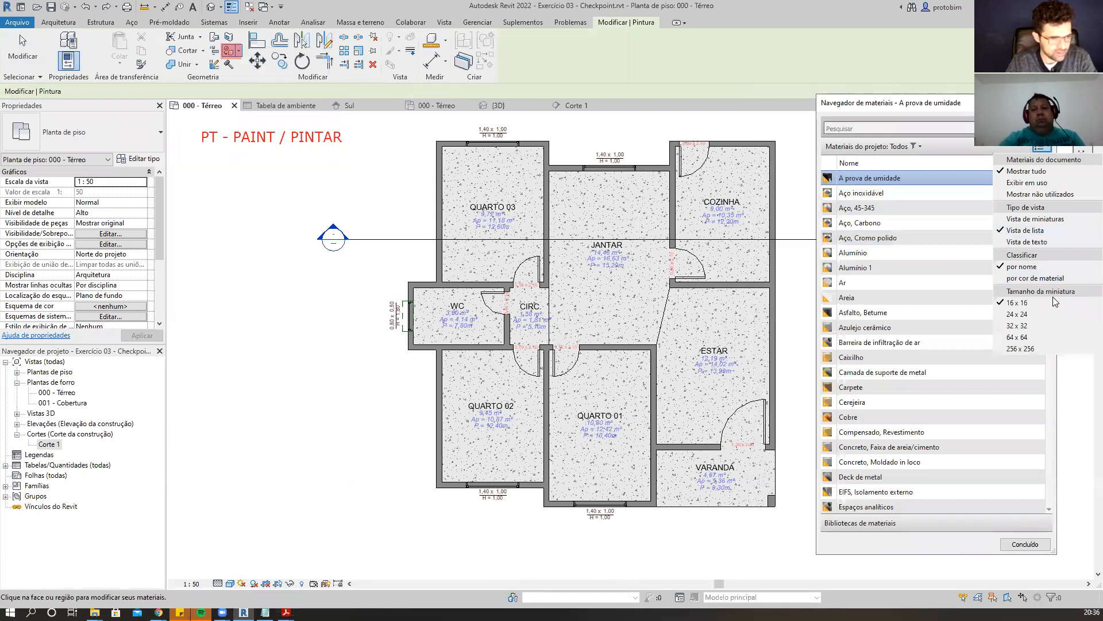
{"action": "left_click", "coordinate": [1047, 314]}
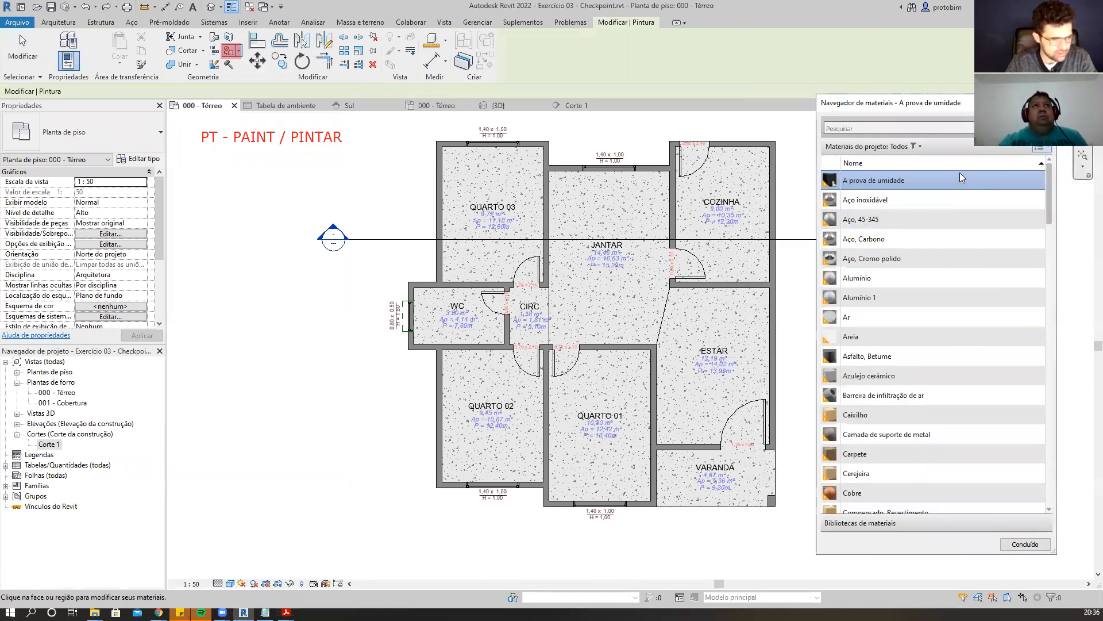
Scroll through the project materials list to examine the available materials.
{"action": "scroll", "coordinate": [960, 172], "scroll_direction": "down", "scroll_amount": 8}
{"action": "scroll", "coordinate": [959, 172], "scroll_direction": "down", "scroll_amount": 10}
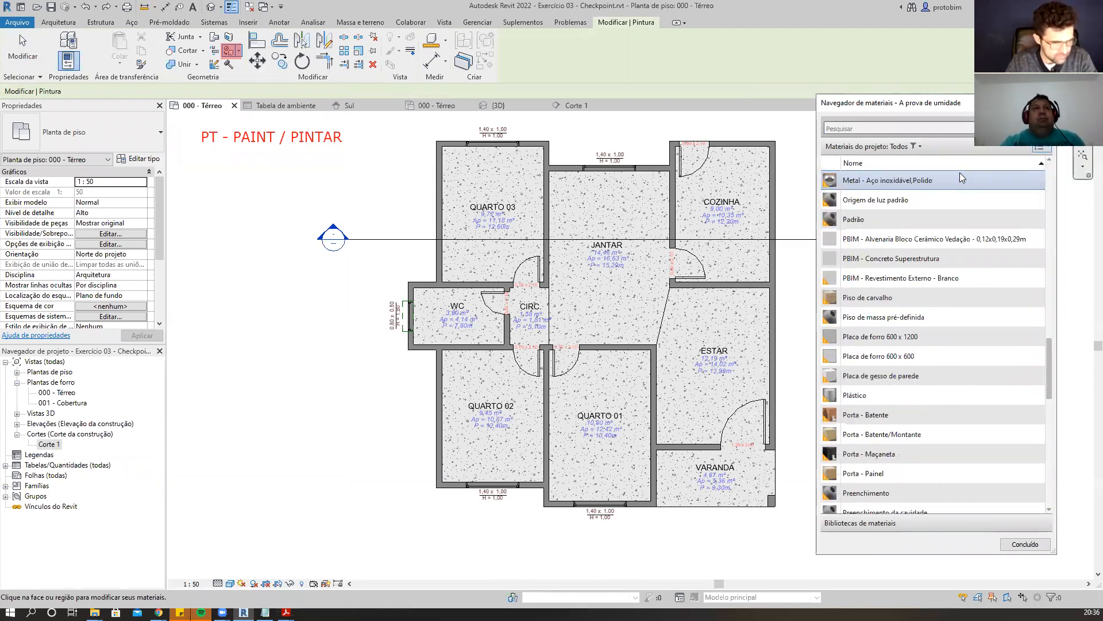
{"action": "scroll", "coordinate": [959, 172], "scroll_direction": "down", "scroll_amount": 2}
{"action": "scroll", "coordinate": [960, 172], "scroll_direction": "up", "scroll_amount": 5}
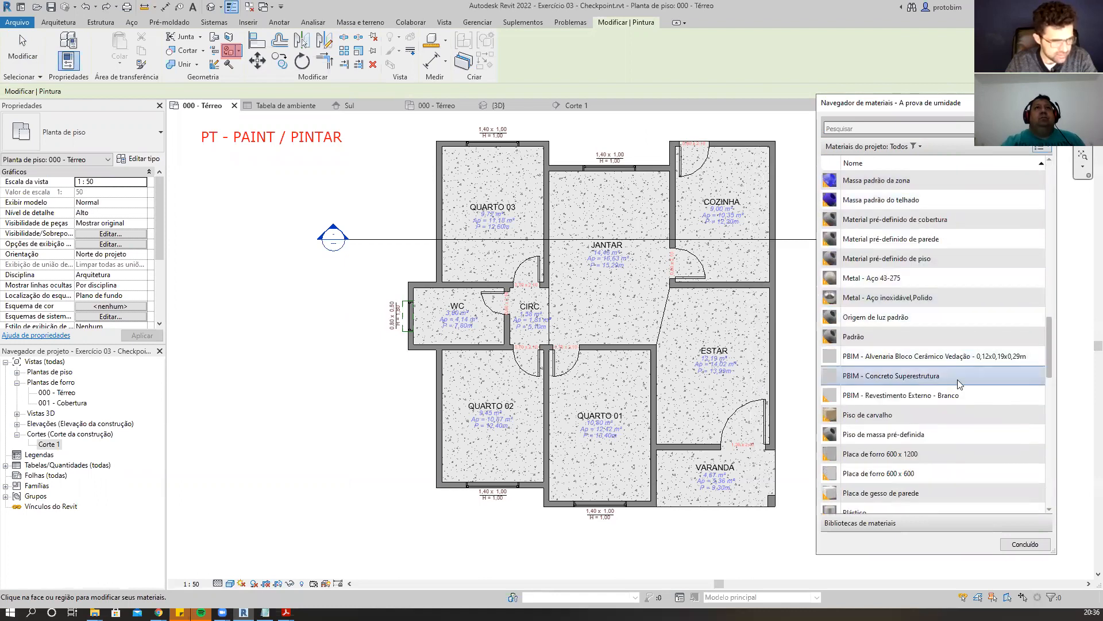
{"action": "left_click_drag", "start_coordinate": [1049, 354], "coordinate": [1055, 185]}
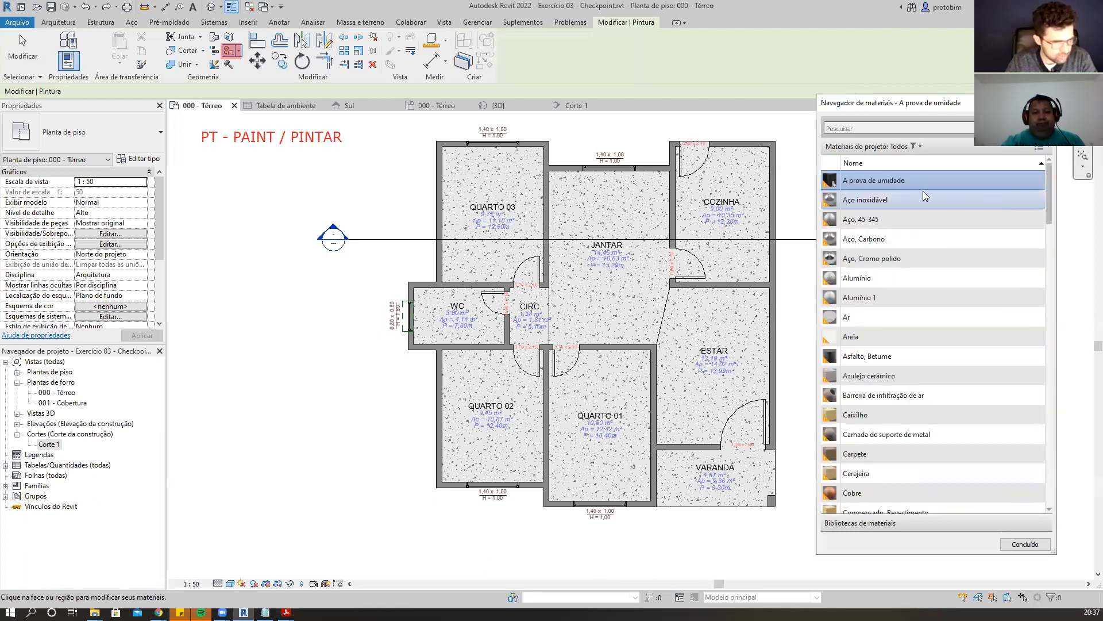
{"action": "scroll", "coordinate": [906, 259], "scroll_direction": "down", "scroll_amount": 2}
{"action": "scroll", "coordinate": [908, 262], "scroll_direction": "down", "scroll_amount": 4}
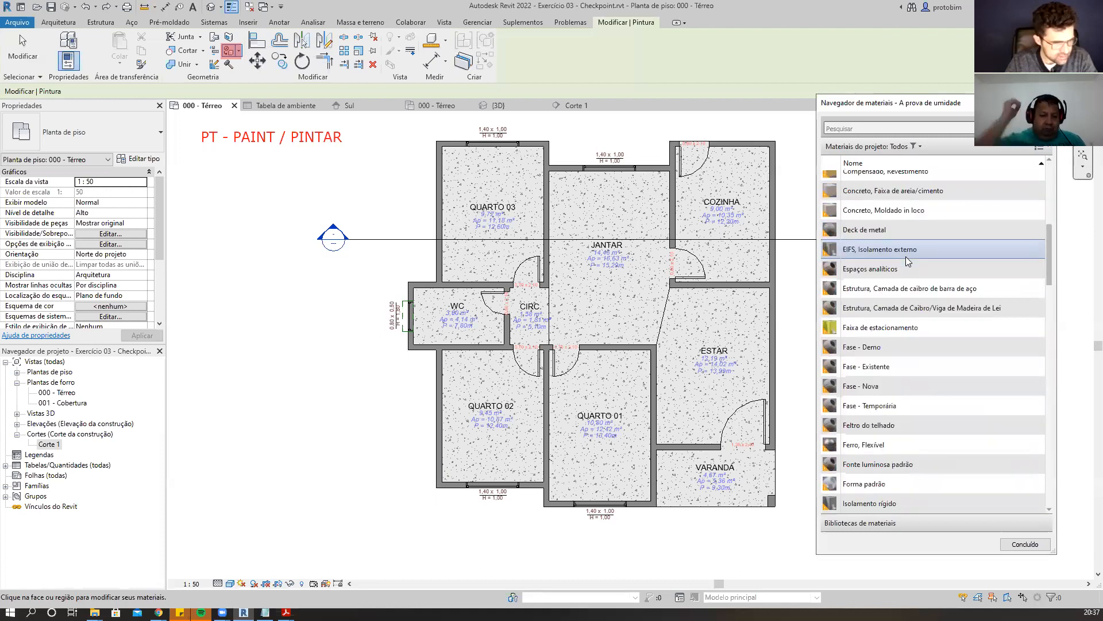
{"action": "scroll", "coordinate": [905, 259], "scroll_direction": "down", "scroll_amount": 6}
{"action": "scroll", "coordinate": [908, 261], "scroll_direction": "down", "scroll_amount": 2}
{"action": "scroll", "coordinate": [907, 264], "scroll_direction": "down", "scroll_amount": 1}
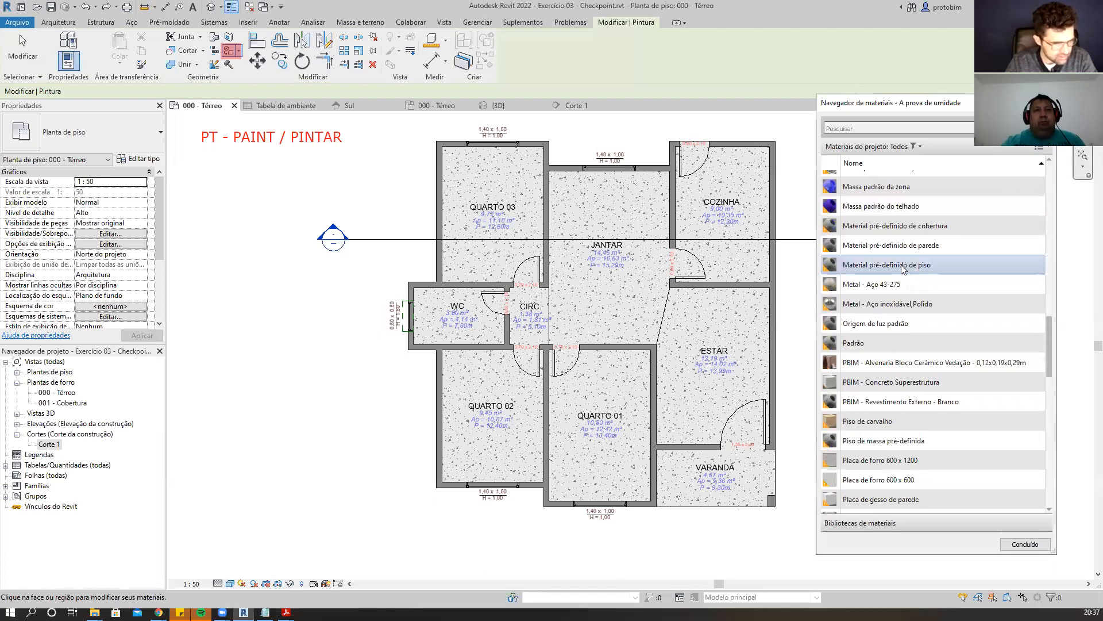
{"action": "scroll", "coordinate": [906, 267], "scroll_direction": "down", "scroll_amount": 2}
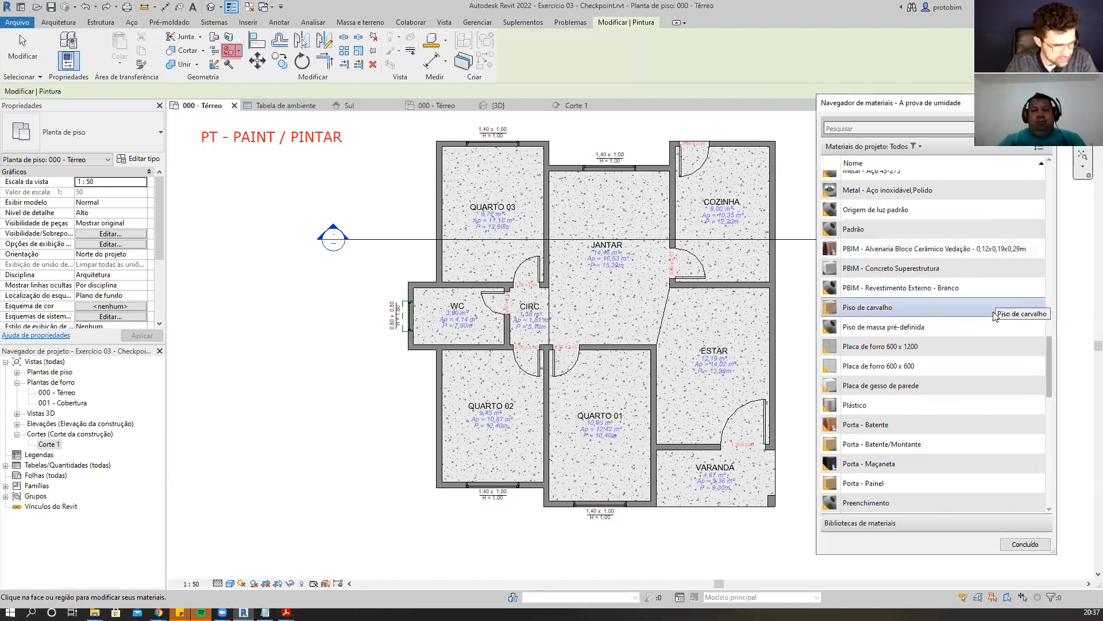
{"action": "scroll", "coordinate": [996, 315], "scroll_direction": "down", "scroll_amount": 2}
{"action": "scroll", "coordinate": [996, 315], "scroll_direction": "down", "scroll_amount": 5}
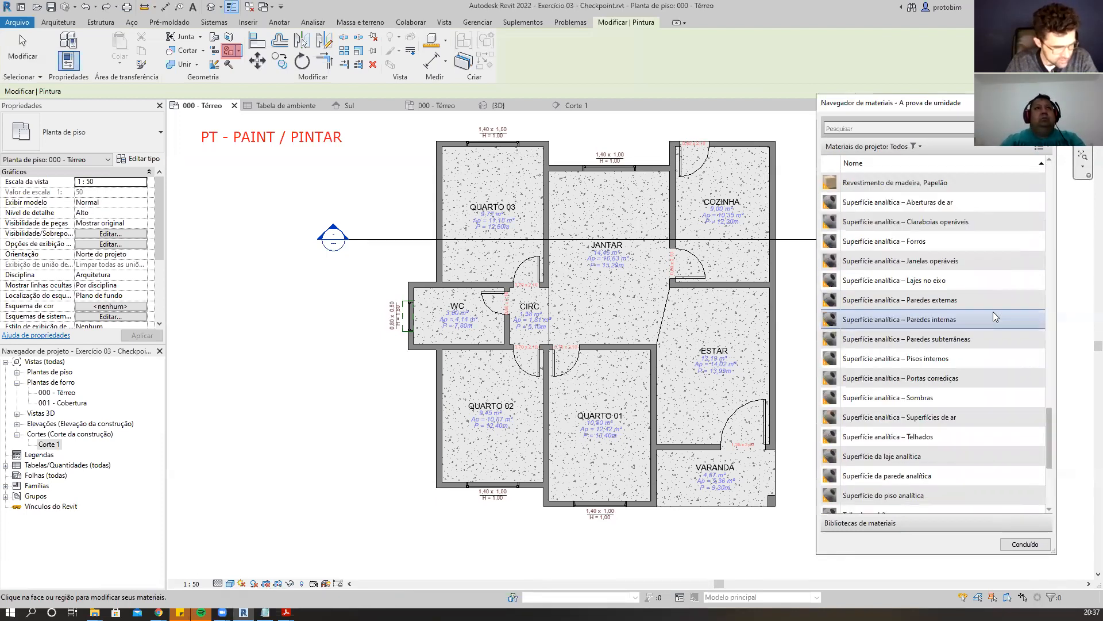
{"action": "scroll", "coordinate": [996, 317], "scroll_direction": "down", "scroll_amount": 4}
{"action": "left_click_drag", "start_coordinate": [1051, 506], "coordinate": [1046, 182]}
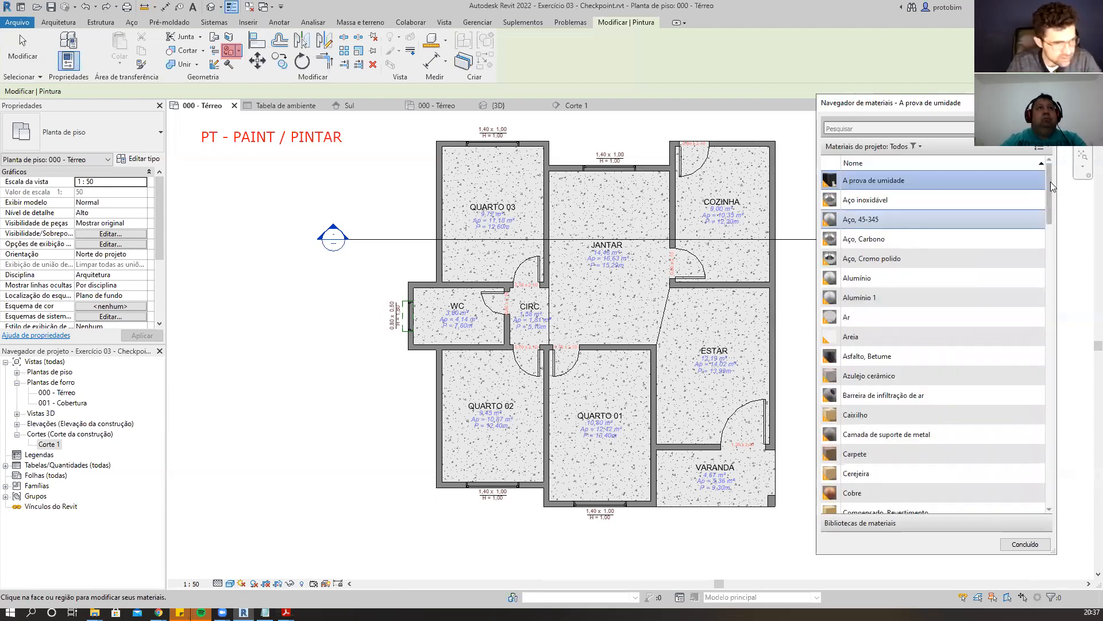
{"action": "scroll", "coordinate": [912, 213], "scroll_direction": "down", "scroll_amount": 3}
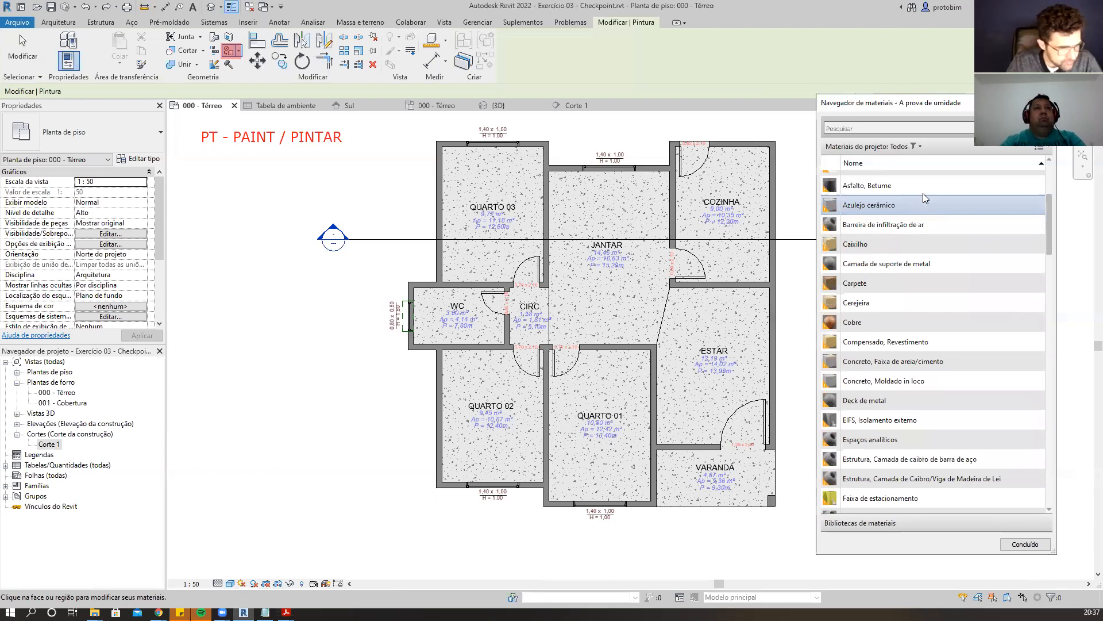
{"action": "scroll", "coordinate": [932, 192], "scroll_direction": "down", "scroll_amount": 3}
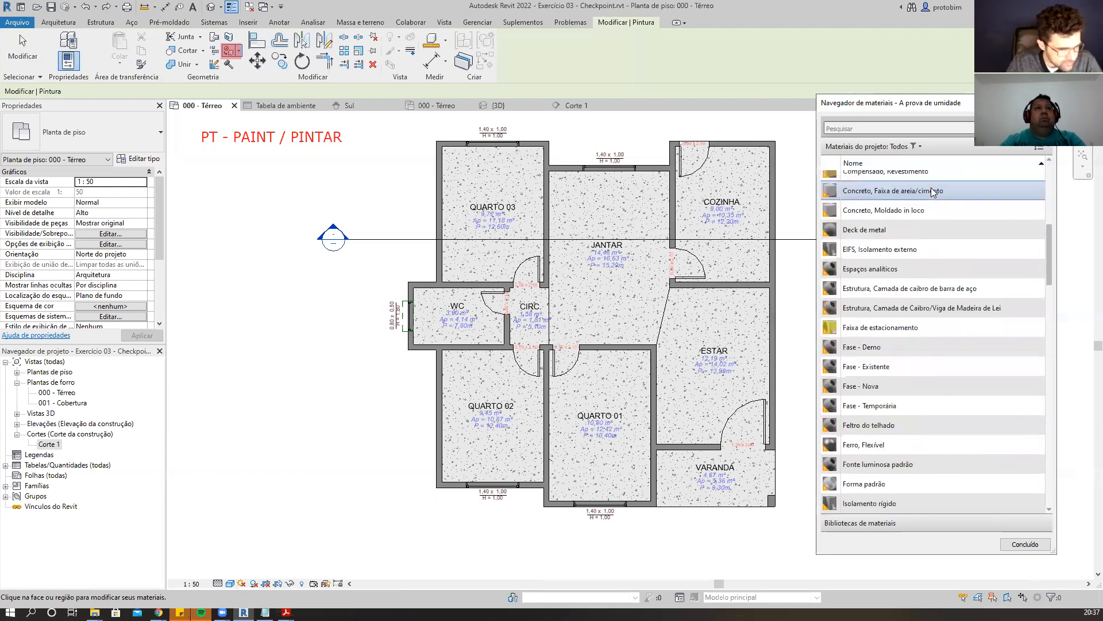
{"action": "scroll", "coordinate": [932, 192], "scroll_direction": "down", "scroll_amount": 3}
{"action": "scroll", "coordinate": [934, 192], "scroll_direction": "down", "scroll_amount": 4}
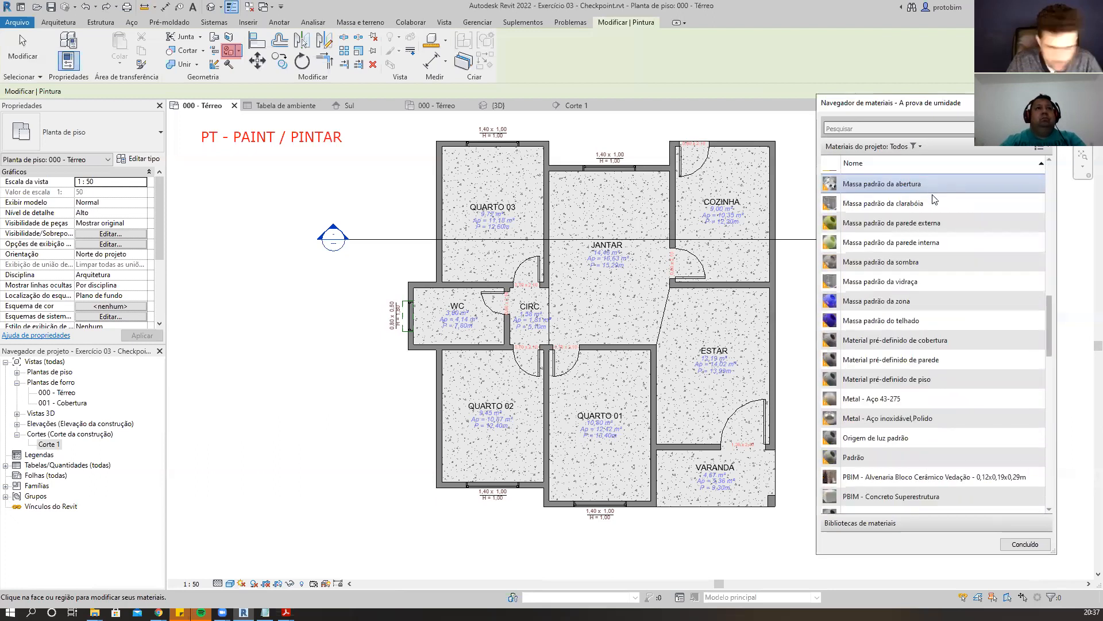
{"action": "scroll", "coordinate": [935, 200], "scroll_direction": "up", "scroll_amount": 4}
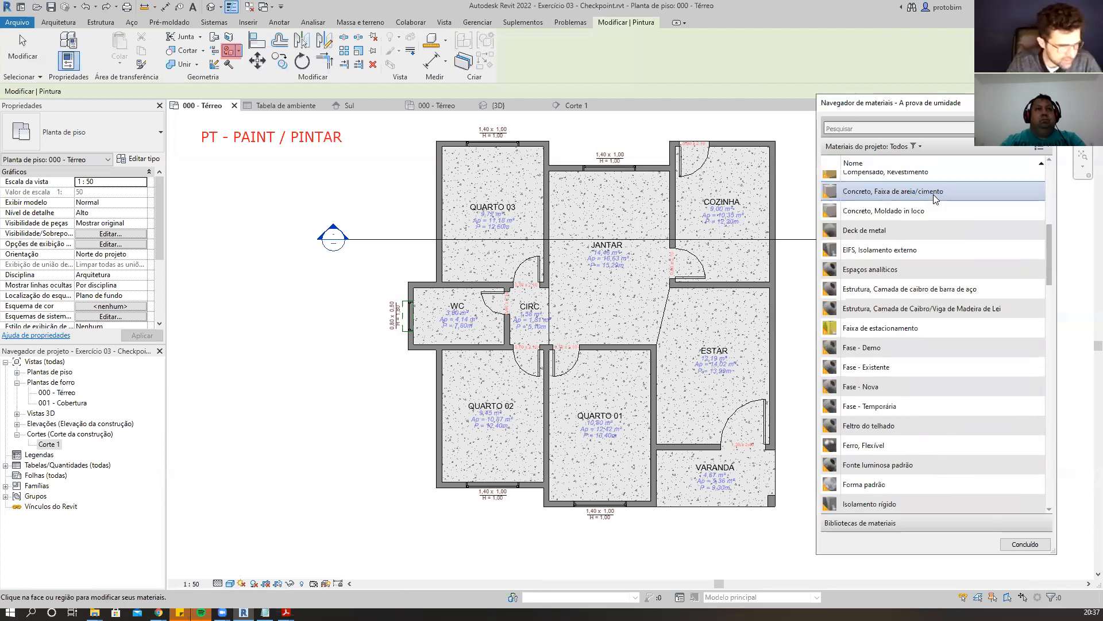
{"action": "scroll", "coordinate": [1046, 177], "scroll_direction": "up", "scroll_amount": 6}
{"action": "scroll", "coordinate": [1043, 217], "scroll_direction": "down", "scroll_amount": 8}
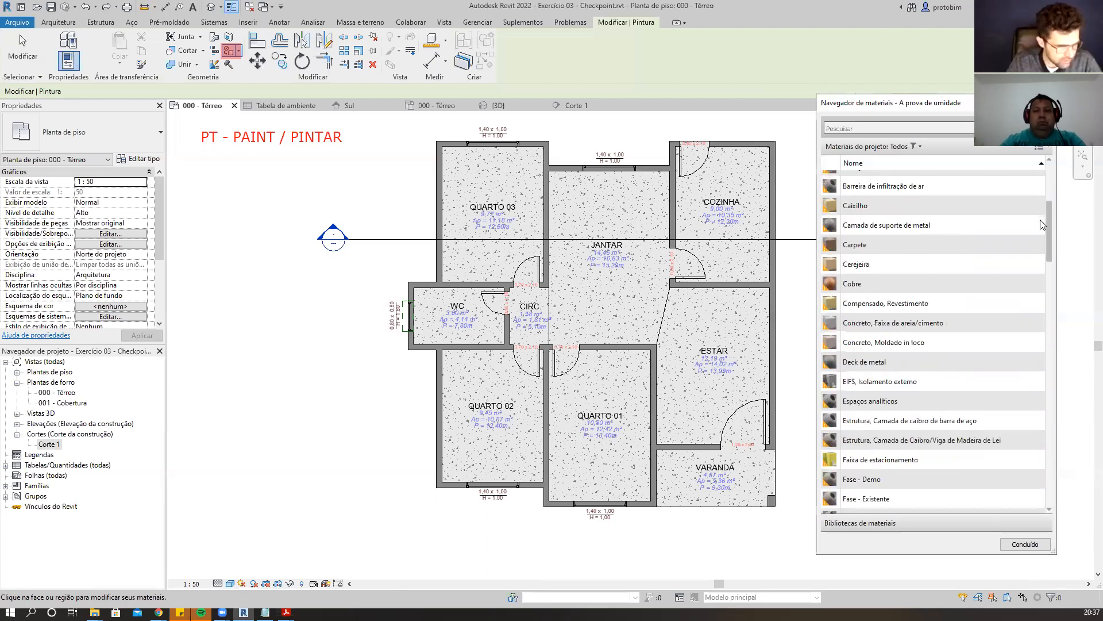
{"action": "scroll", "coordinate": [1054, 272], "scroll_direction": "down", "scroll_amount": 3}
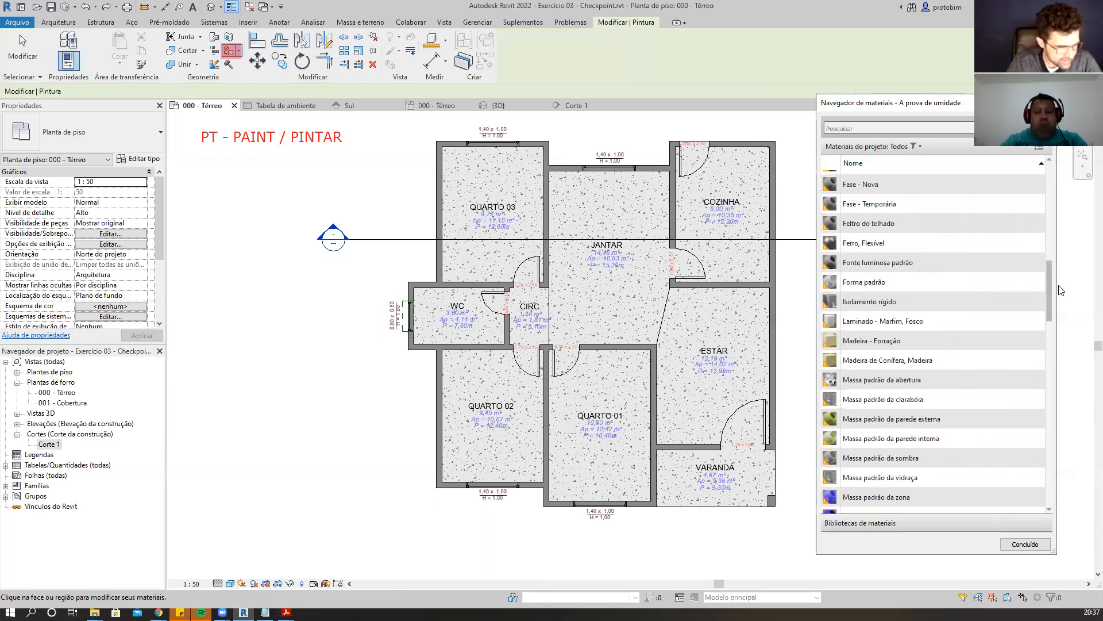
{"action": "scroll", "coordinate": [1061, 293], "scroll_direction": "down", "scroll_amount": 4}
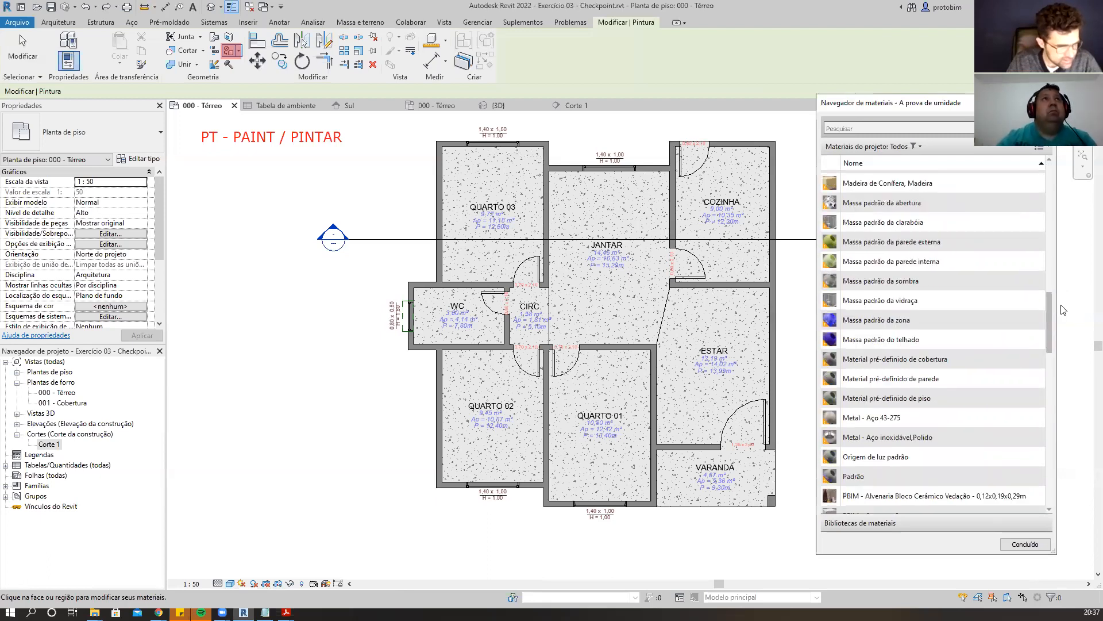
{"action": "scroll", "coordinate": [1059, 336], "scroll_direction": "down", "scroll_amount": 3}
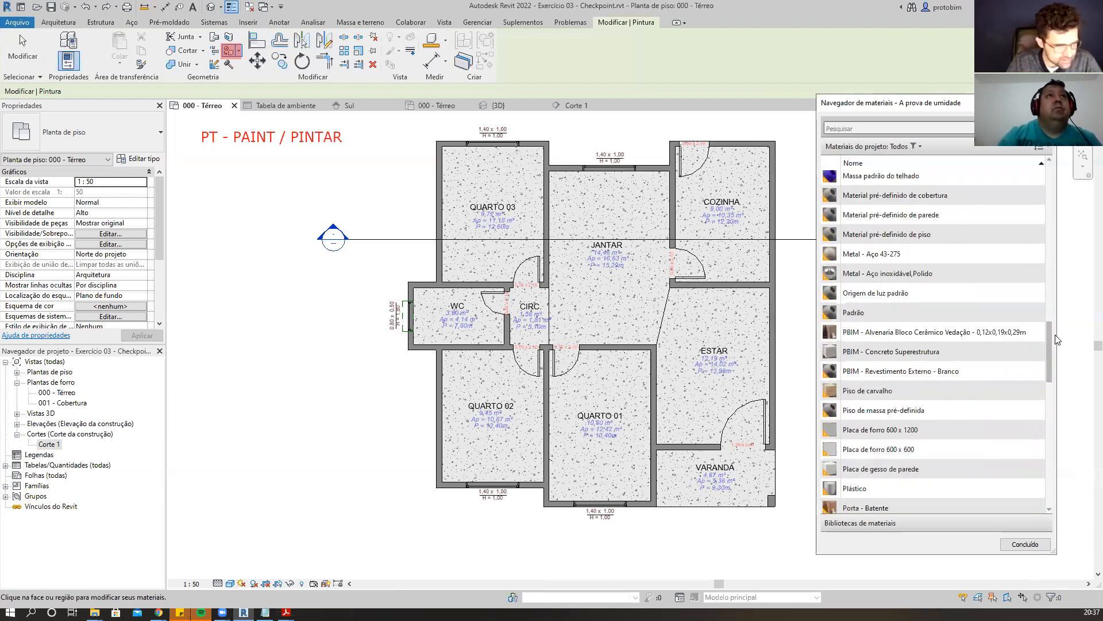
{"action": "scroll", "coordinate": [1054, 346], "scroll_direction": "down", "scroll_amount": 2}
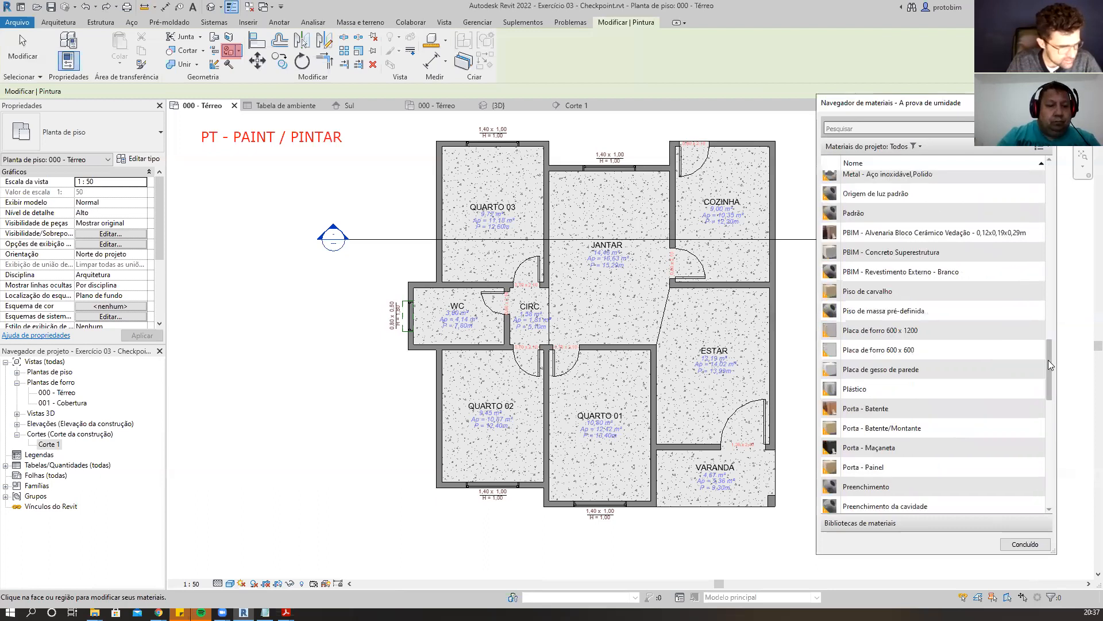
{"action": "scroll", "coordinate": [1048, 418], "scroll_direction": "down", "scroll_amount": 6}
{"action": "scroll", "coordinate": [1041, 490], "scroll_direction": "down", "scroll_amount": 3}
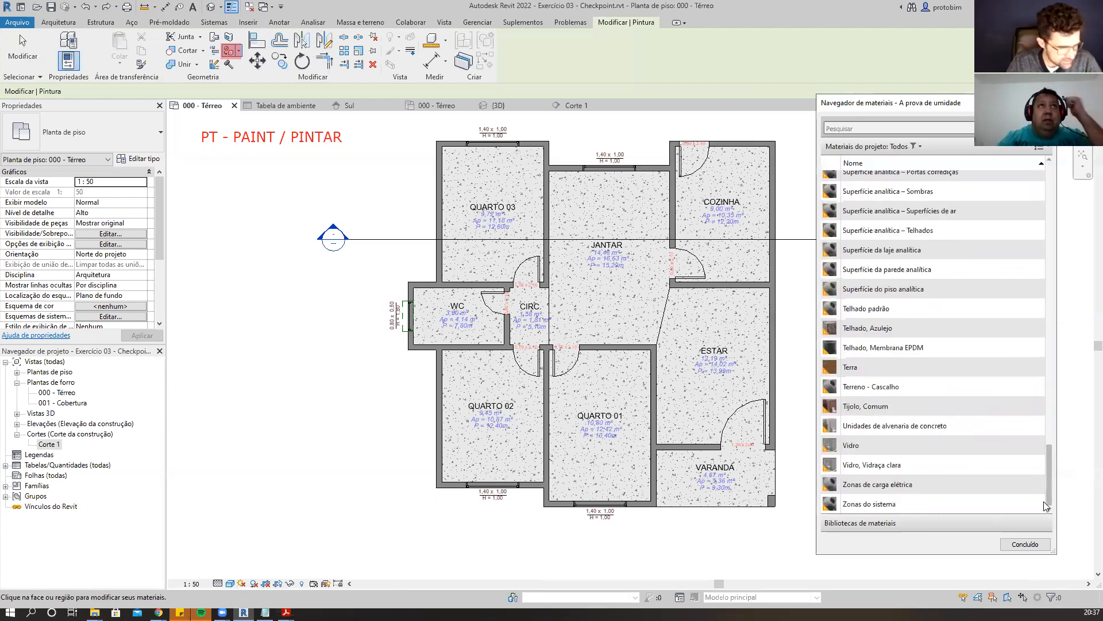
{"action": "scroll", "coordinate": [1055, 435], "scroll_direction": "up", "scroll_amount": 3}
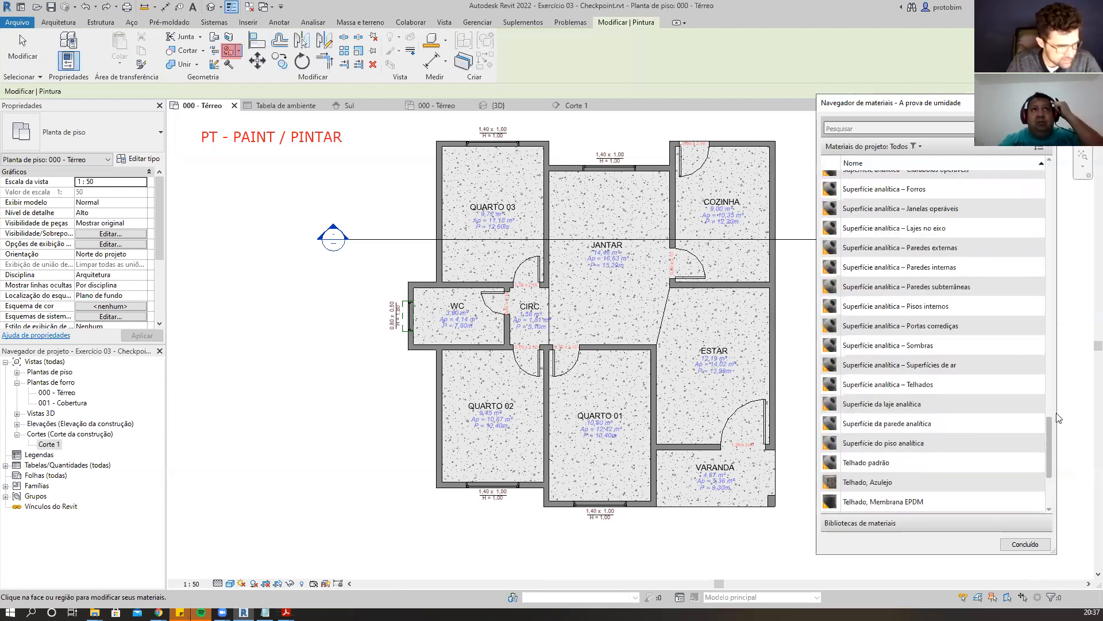
{"action": "scroll", "coordinate": [1062, 402], "scroll_direction": "up", "scroll_amount": 5}
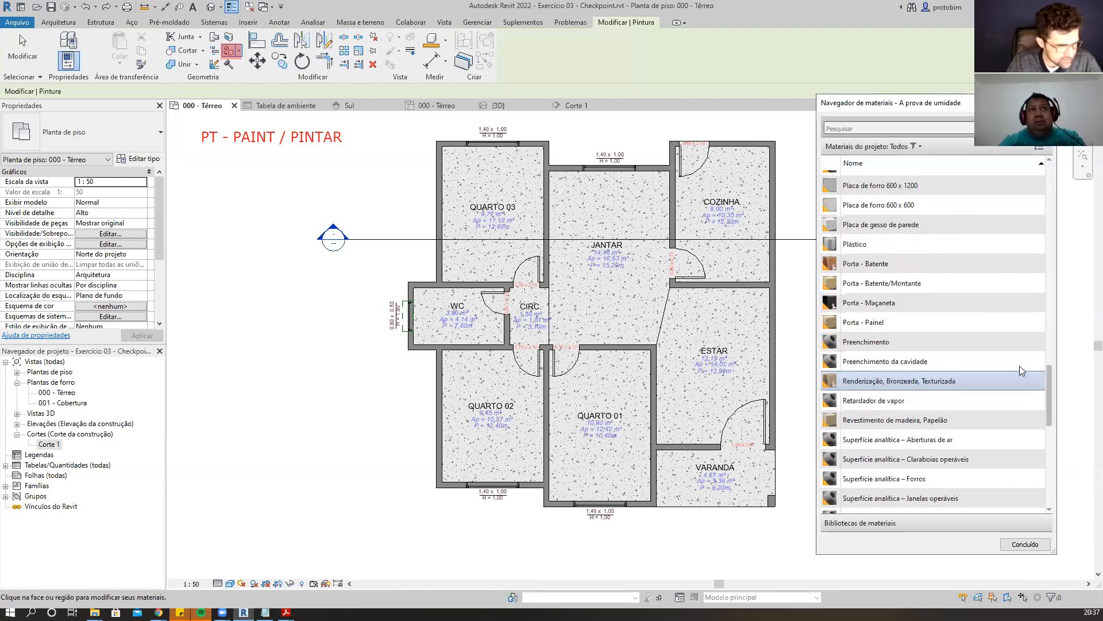
{"action": "scroll", "coordinate": [1014, 365], "scroll_direction": "up", "scroll_amount": 2}
{"action": "scroll", "coordinate": [977, 310], "scroll_direction": "down", "scroll_amount": 8}
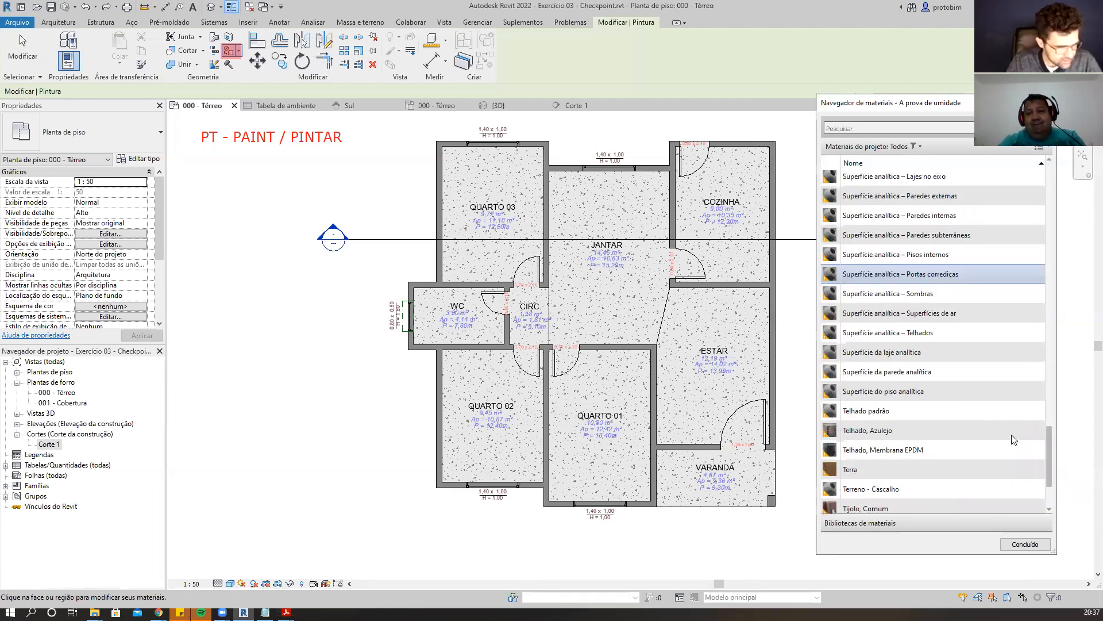
{"action": "scroll", "coordinate": [987, 351], "scroll_direction": "up", "scroll_amount": 1}
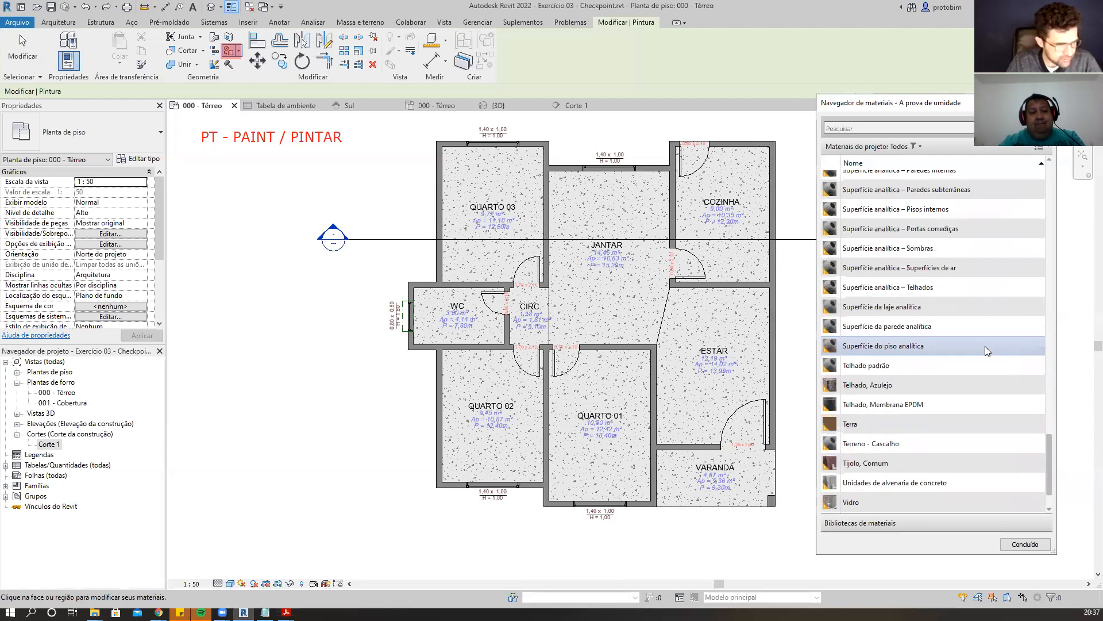
{"action": "scroll", "coordinate": [987, 351], "scroll_direction": "up", "scroll_amount": 2}
{"action": "scroll", "coordinate": [987, 351], "scroll_direction": "down", "scroll_amount": 3}
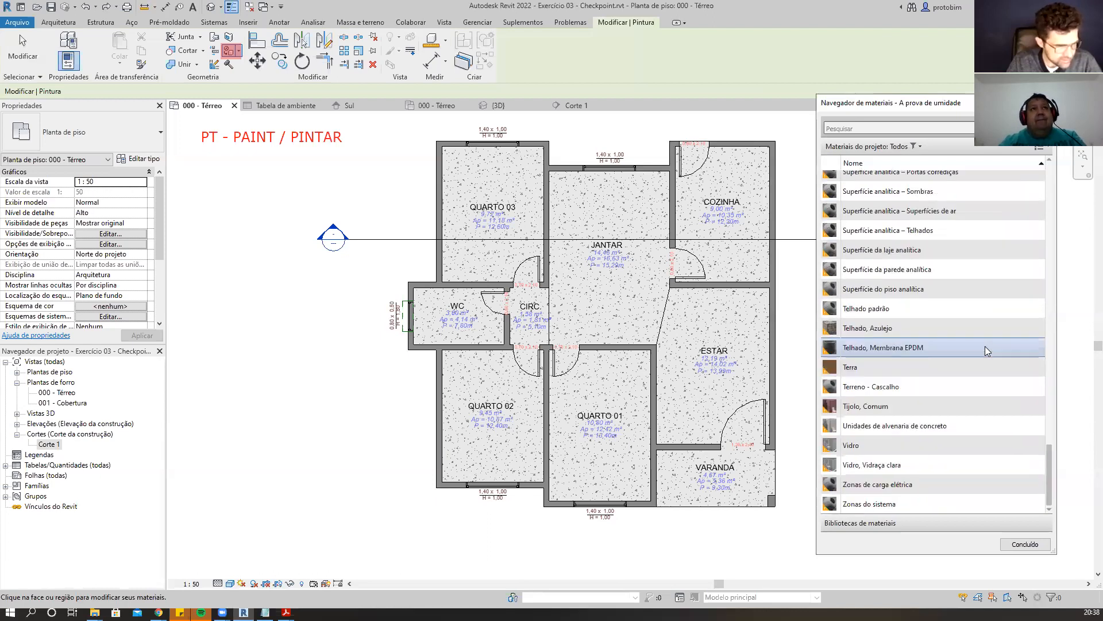
{"action": "scroll", "coordinate": [987, 350], "scroll_direction": "up", "scroll_amount": 5}
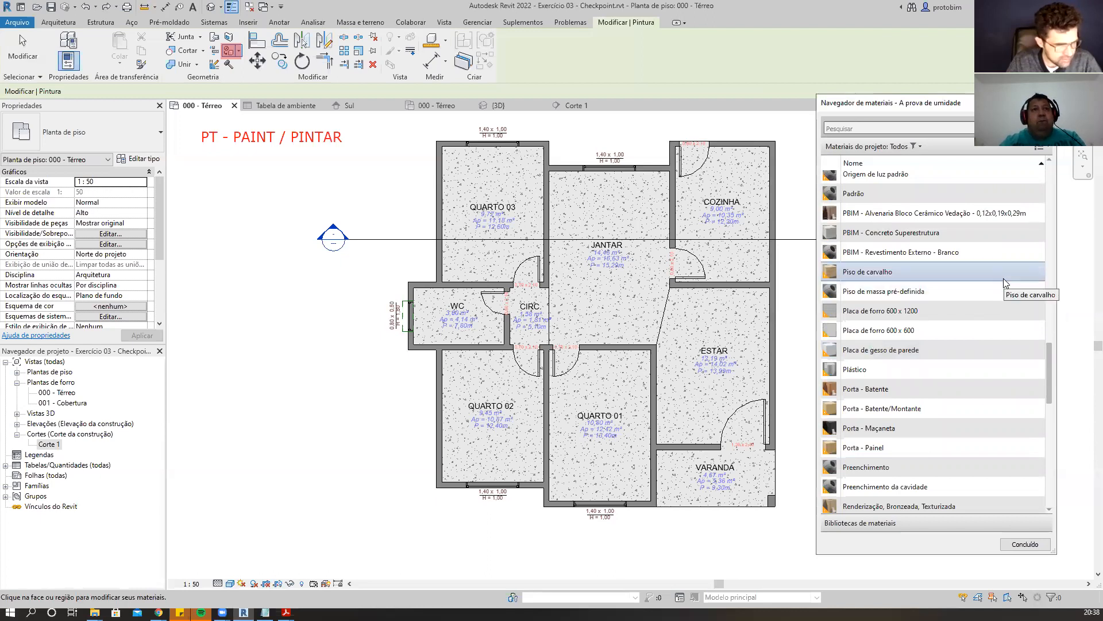
Paint the floor with the Piso de carvalho material.
{"action": "scroll", "coordinate": [987, 328], "scroll_direction": "up", "scroll_amount": 1}
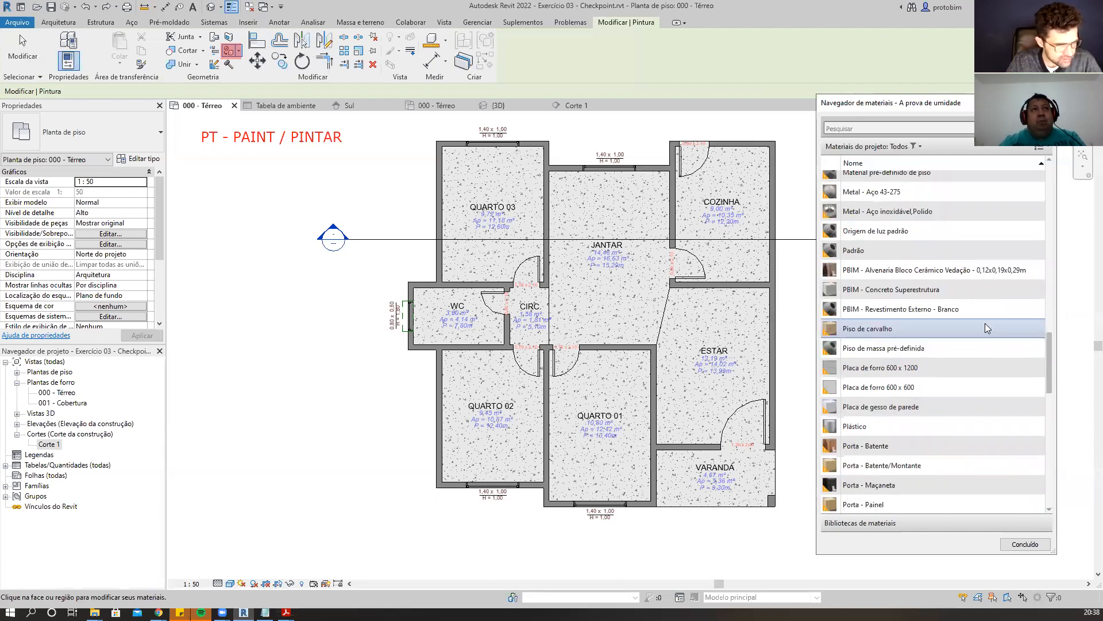
{"action": "left_click", "coordinate": [987, 328]}
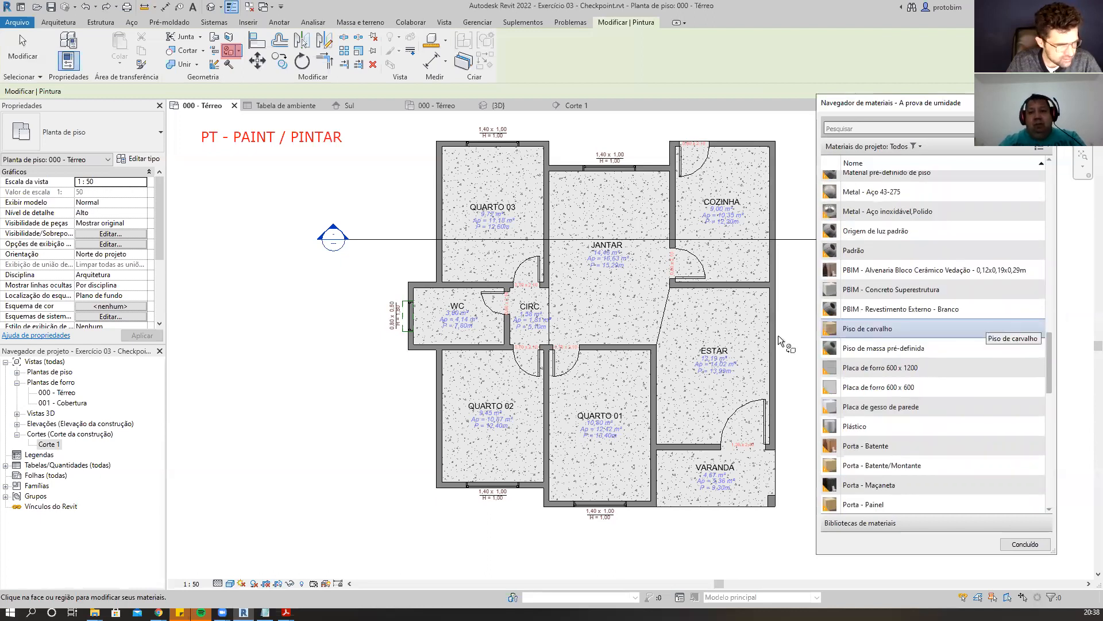
{"action": "left_click", "coordinate": [501, 264]}
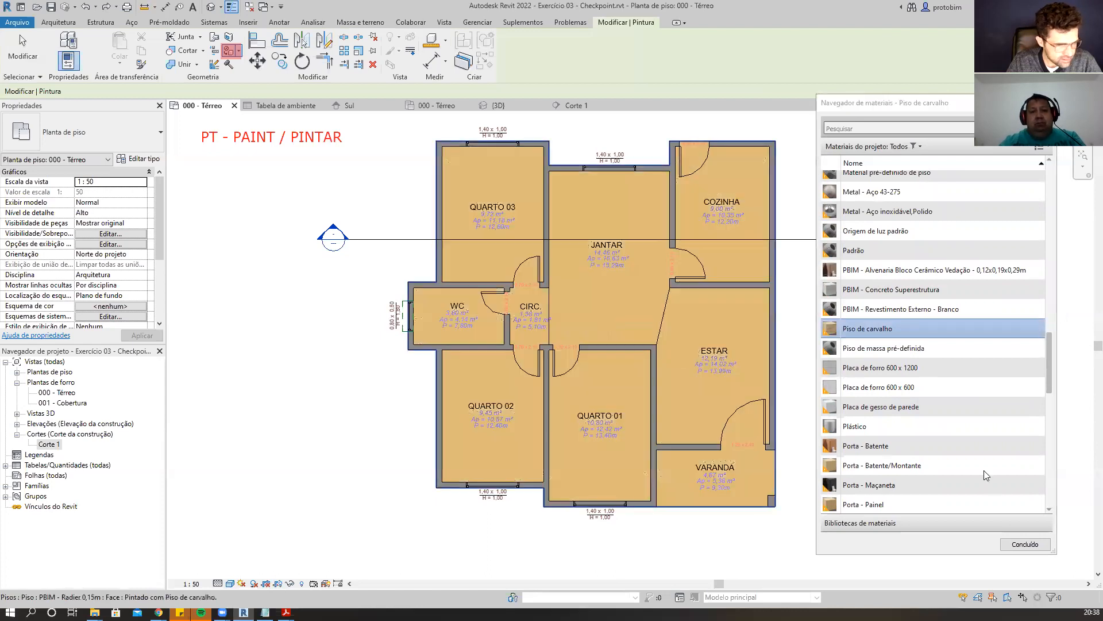
Repaint the floor with Piso de massa pré-definida and then with Placa de forro 600 x 1200.
{"action": "left_click", "coordinate": [959, 351]}
{"action": "left_click", "coordinate": [500, 257]}
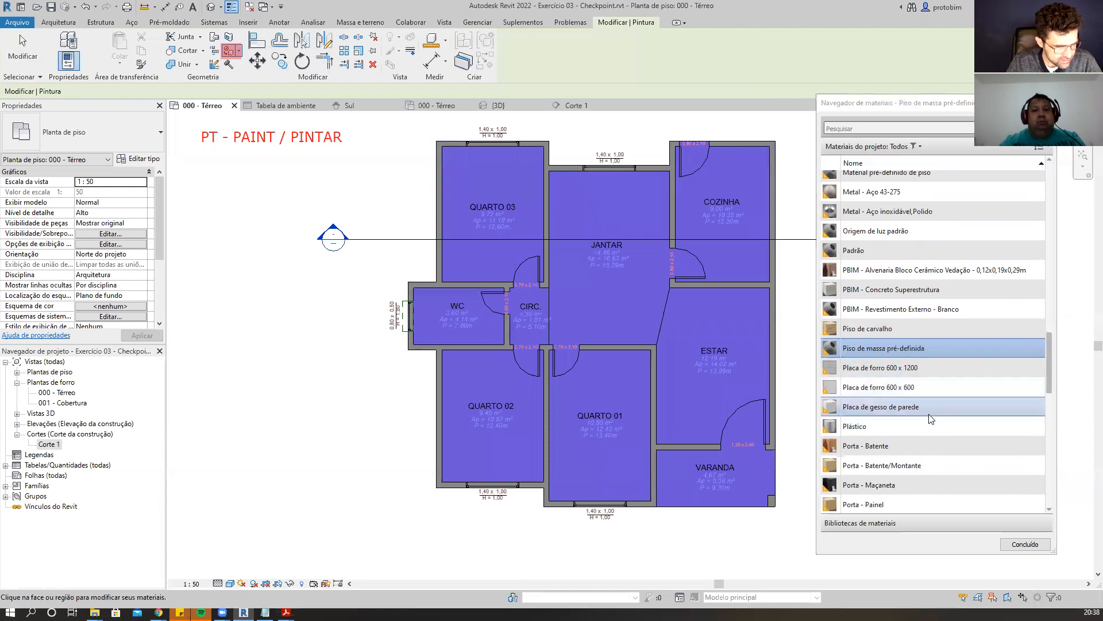
{"action": "left_click", "coordinate": [945, 368]}
{"action": "left_click", "coordinate": [476, 265]}
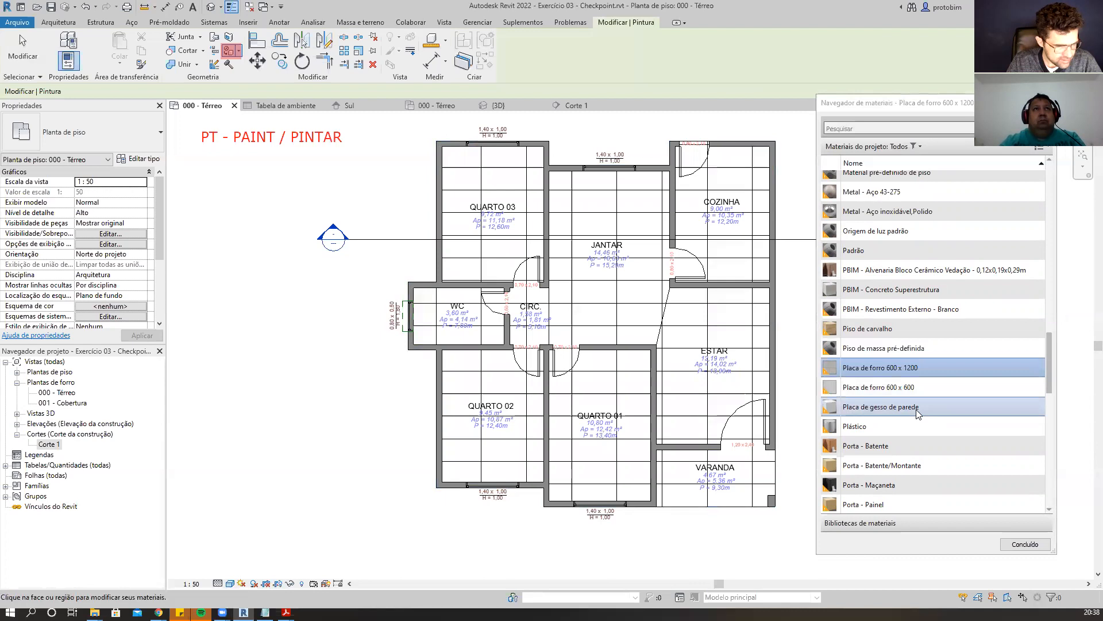
Repaint the floor with Placa de gesso de parede and then with Material pré-definido de piso.
{"action": "left_click", "coordinate": [885, 407]}
{"action": "left_click", "coordinate": [683, 378]}
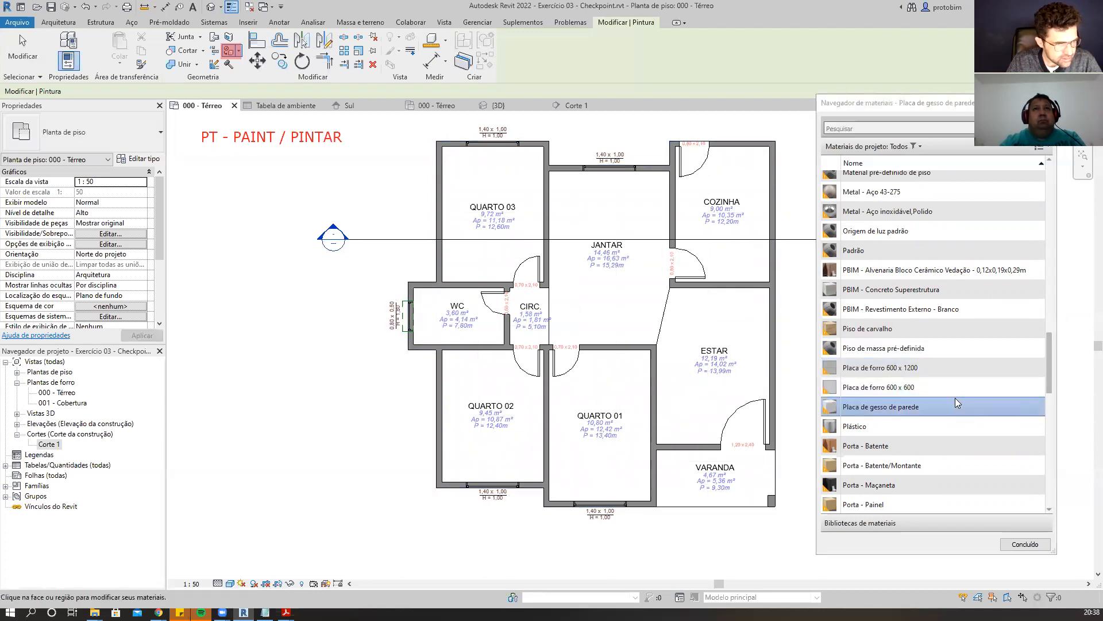
{"action": "scroll", "coordinate": [958, 403], "scroll_direction": "up", "scroll_amount": 2}
{"action": "scroll", "coordinate": [958, 402], "scroll_direction": "up", "scroll_amount": 1}
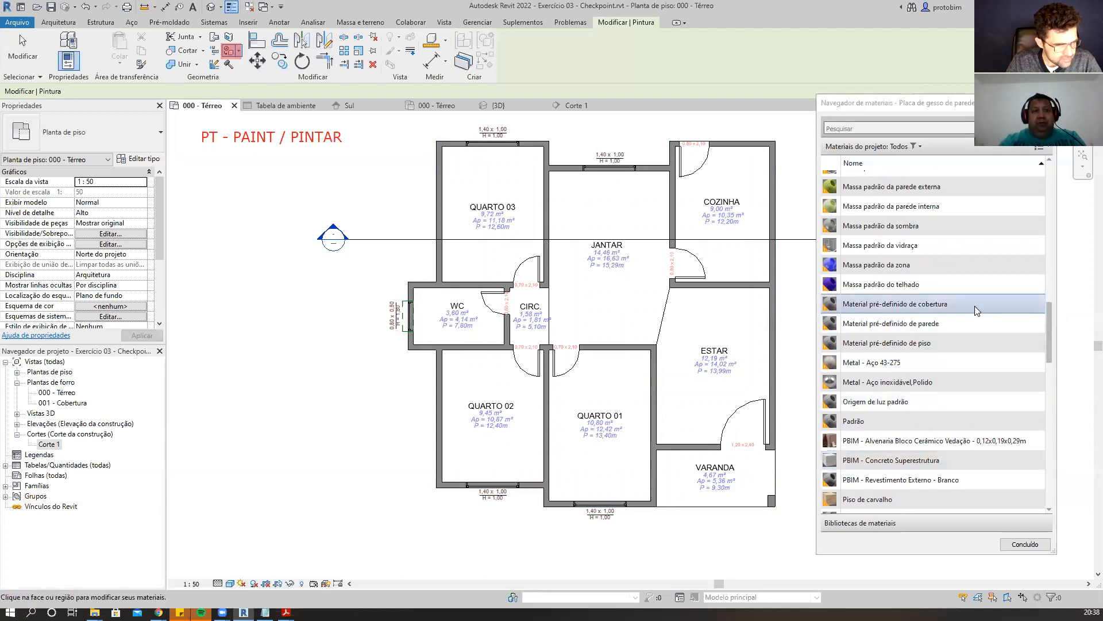
{"action": "left_click", "coordinate": [902, 343]}
{"action": "left_click", "coordinate": [500, 252]}
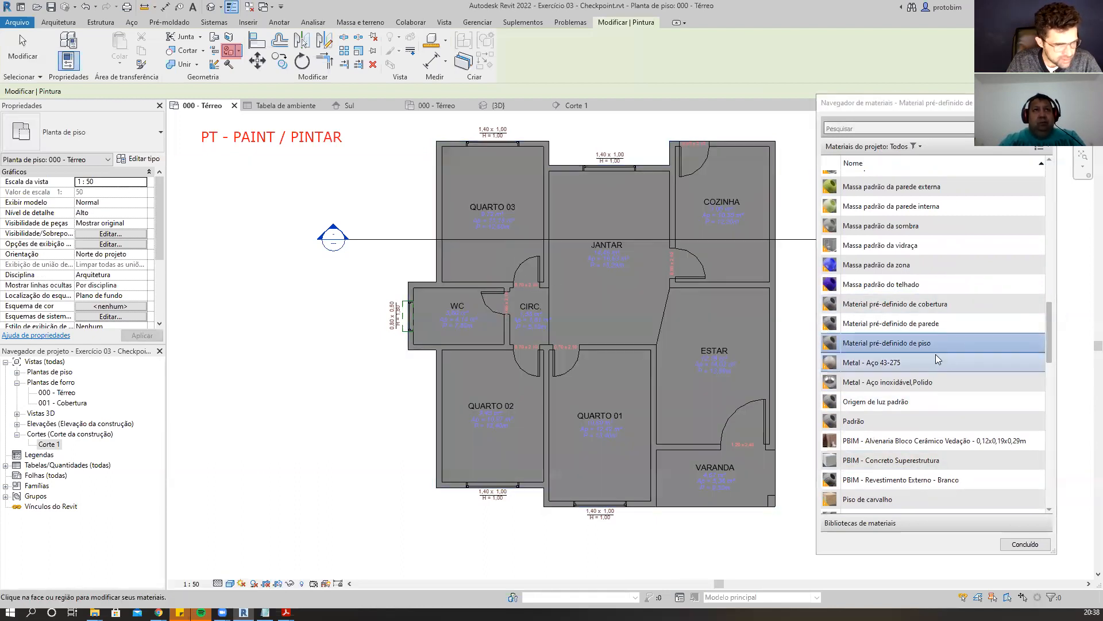
Remove the painted material from the floor with Remove Paint and exit the tool.
{"action": "scroll", "coordinate": [975, 326], "scroll_direction": "up", "scroll_amount": 1}
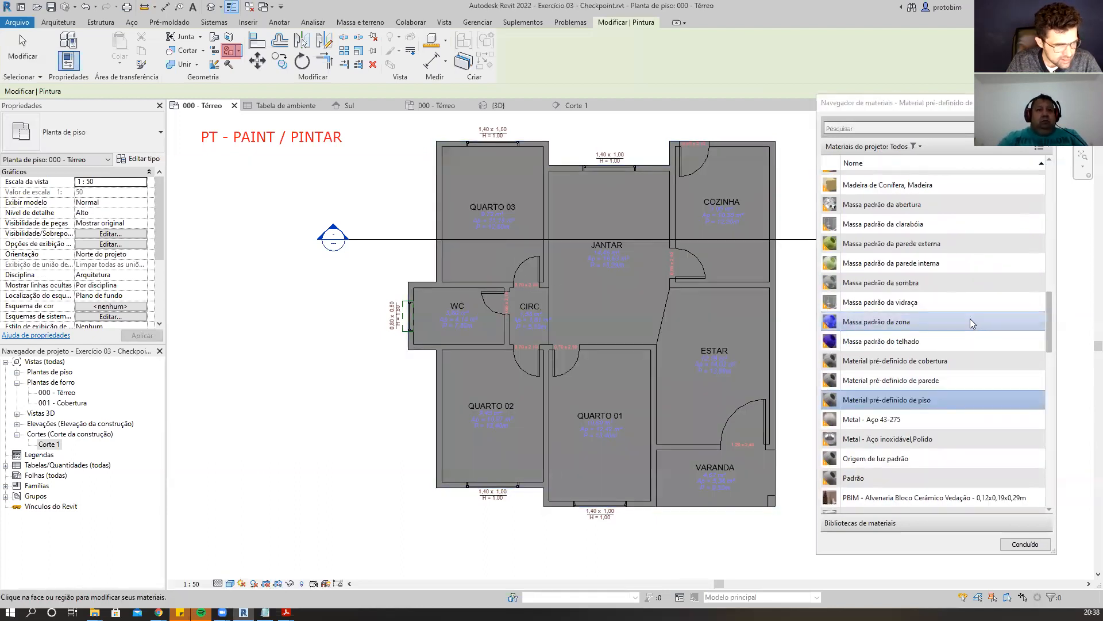
{"action": "scroll", "coordinate": [973, 324], "scroll_direction": "up", "scroll_amount": 2}
{"action": "scroll", "coordinate": [973, 324], "scroll_direction": "up", "scroll_amount": 6}
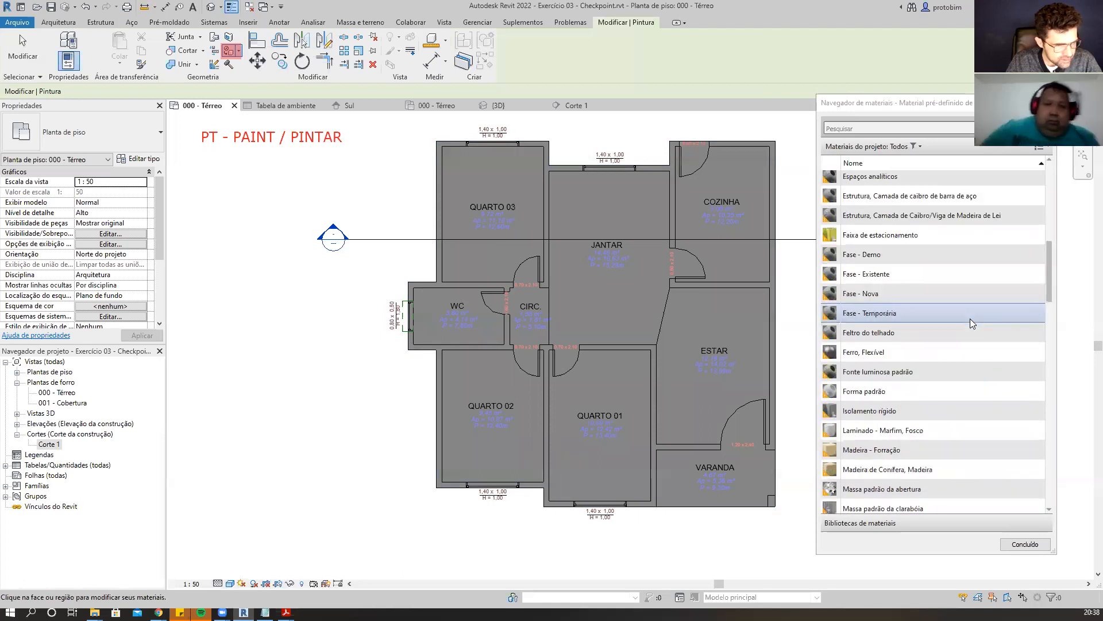
{"action": "scroll", "coordinate": [973, 323], "scroll_direction": "up", "scroll_amount": 4}
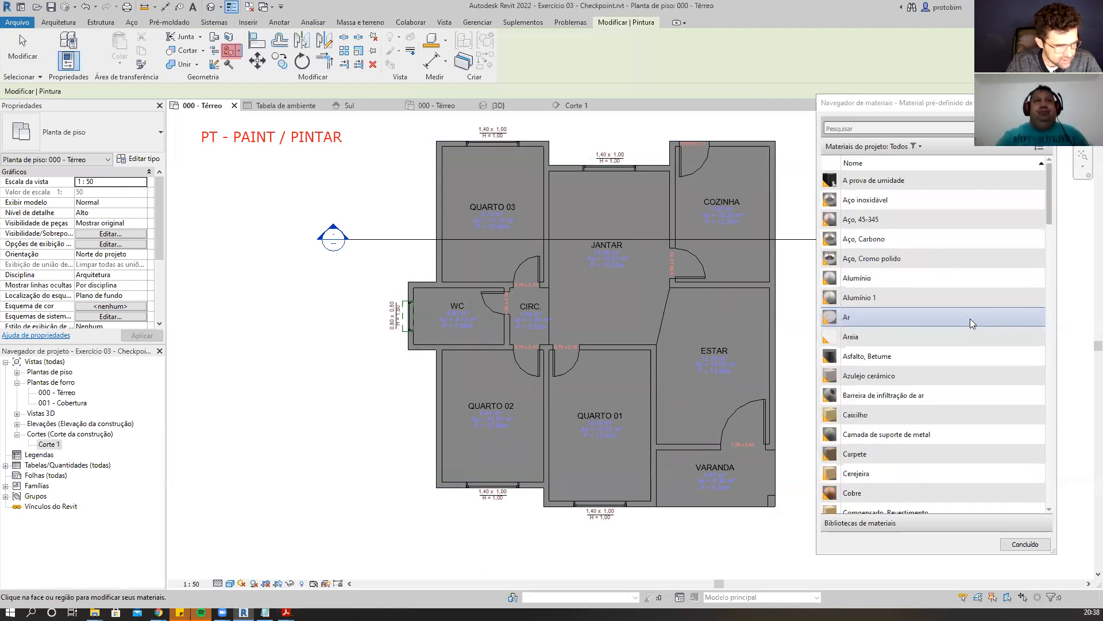
{"action": "scroll", "coordinate": [973, 324], "scroll_direction": "up", "scroll_amount": 1}
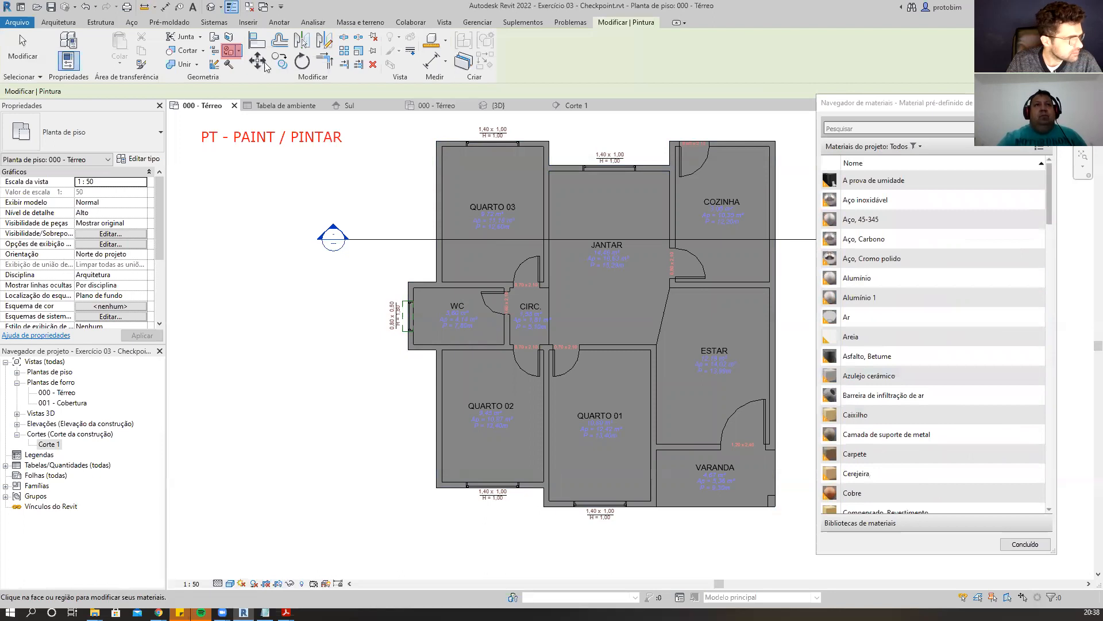
{"action": "left_click", "coordinate": [240, 53]}
{"action": "left_click", "coordinate": [271, 92]}
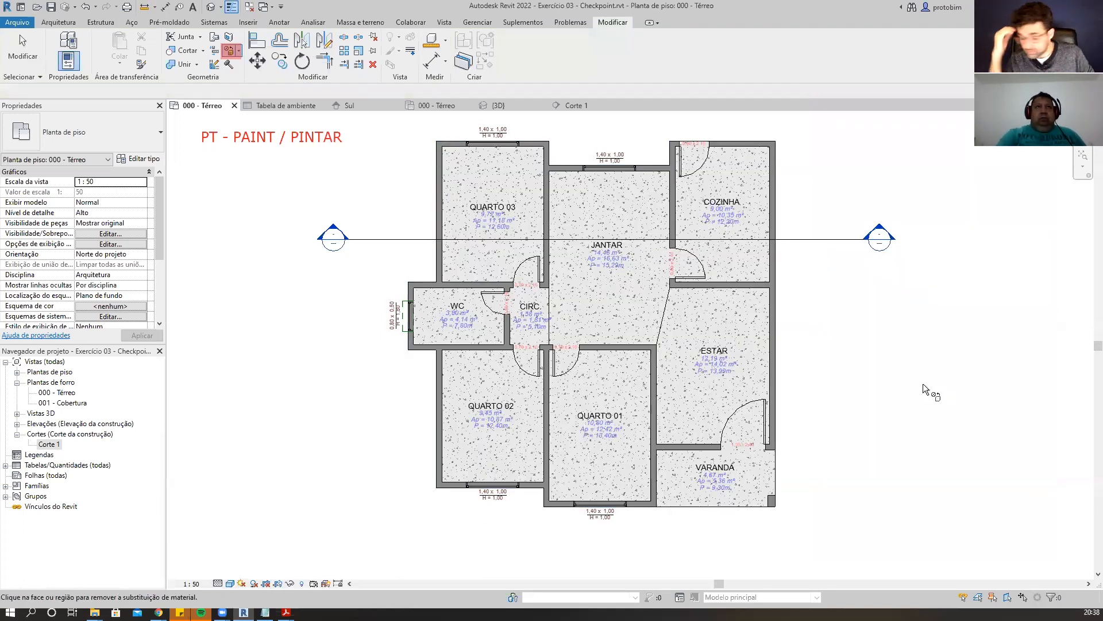
{"action": "key", "text": "Escape"}
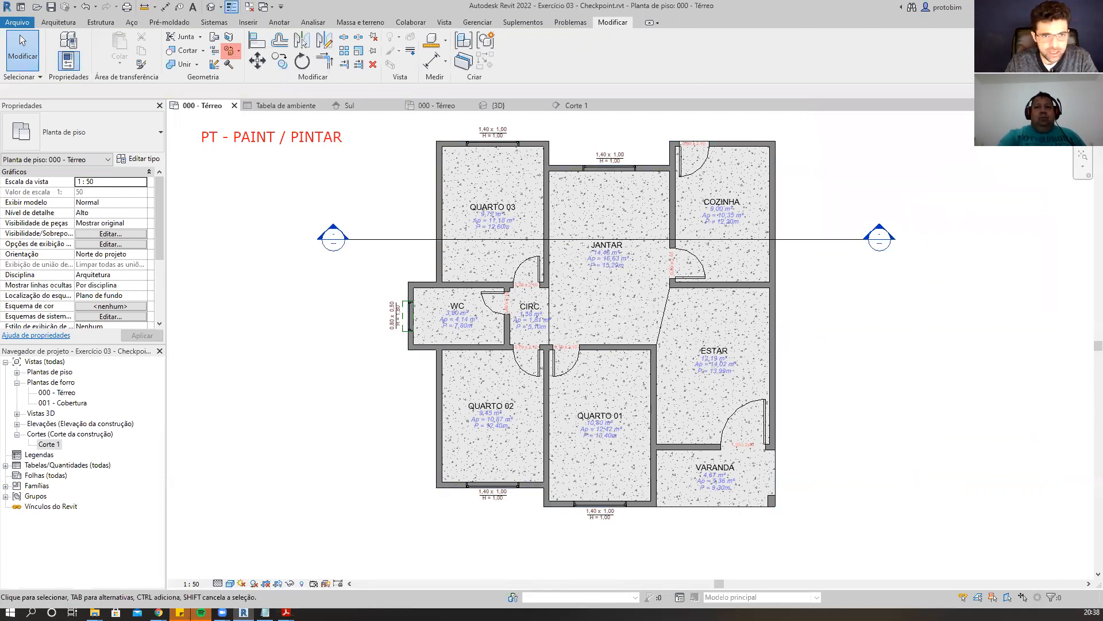
Open the project Materials browser and widen its material list and properties panels.
{"action": "left_click", "coordinate": [486, 24]}
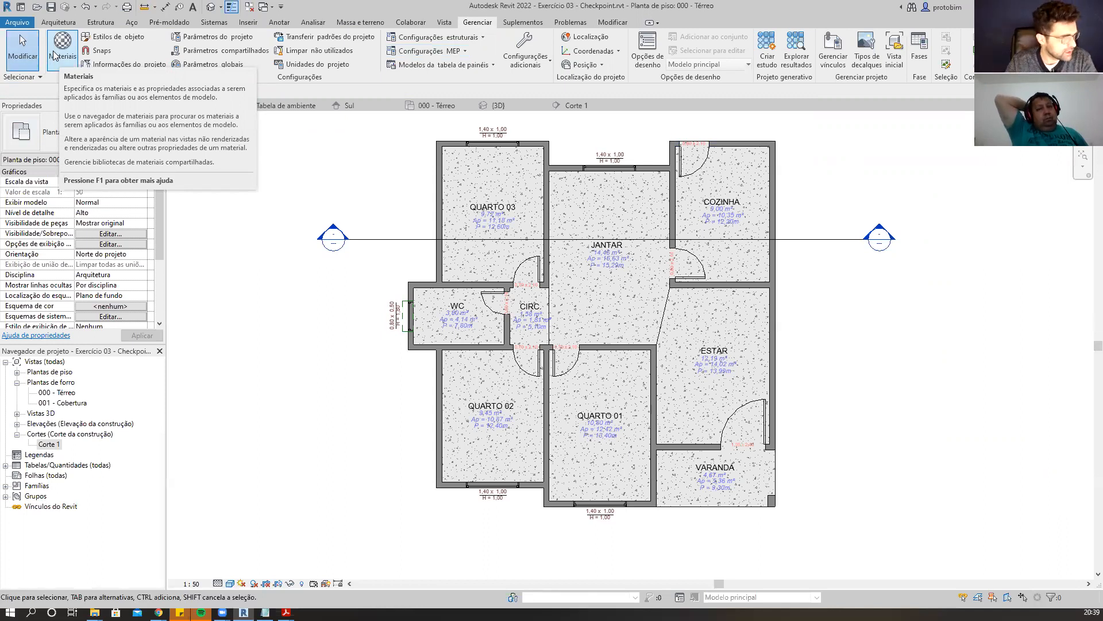
{"action": "left_click", "coordinate": [53, 55]}
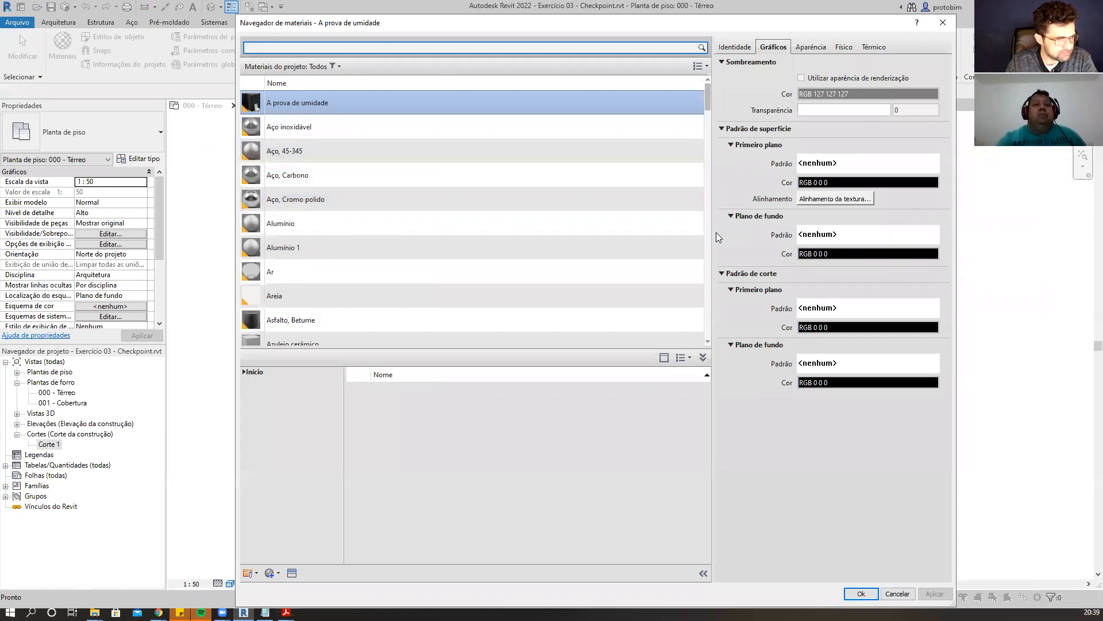
{"action": "left_click_drag", "start_coordinate": [711, 236], "coordinate": [615, 235]}
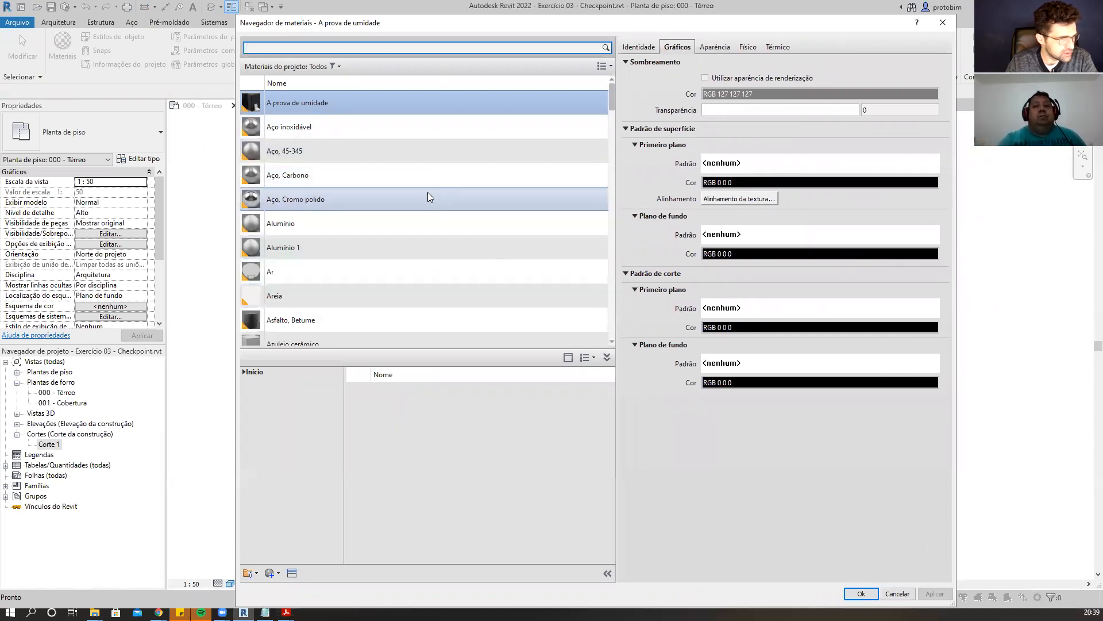
{"action": "scroll", "coordinate": [427, 192], "scroll_direction": "down", "scroll_amount": 7}
{"action": "scroll", "coordinate": [428, 193], "scroll_direction": "up", "scroll_amount": 7}
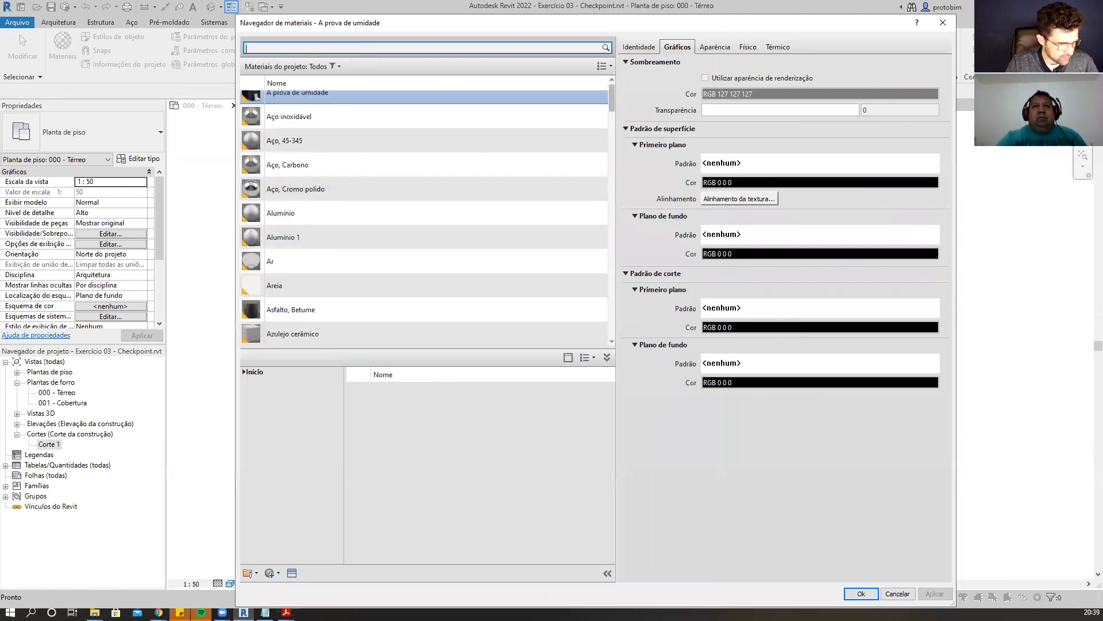
{"action": "left_click_drag", "start_coordinate": [748, 520], "coordinate": [748, 519]}
{"action": "left_click_drag", "start_coordinate": [615, 318], "coordinate": [557, 318]}
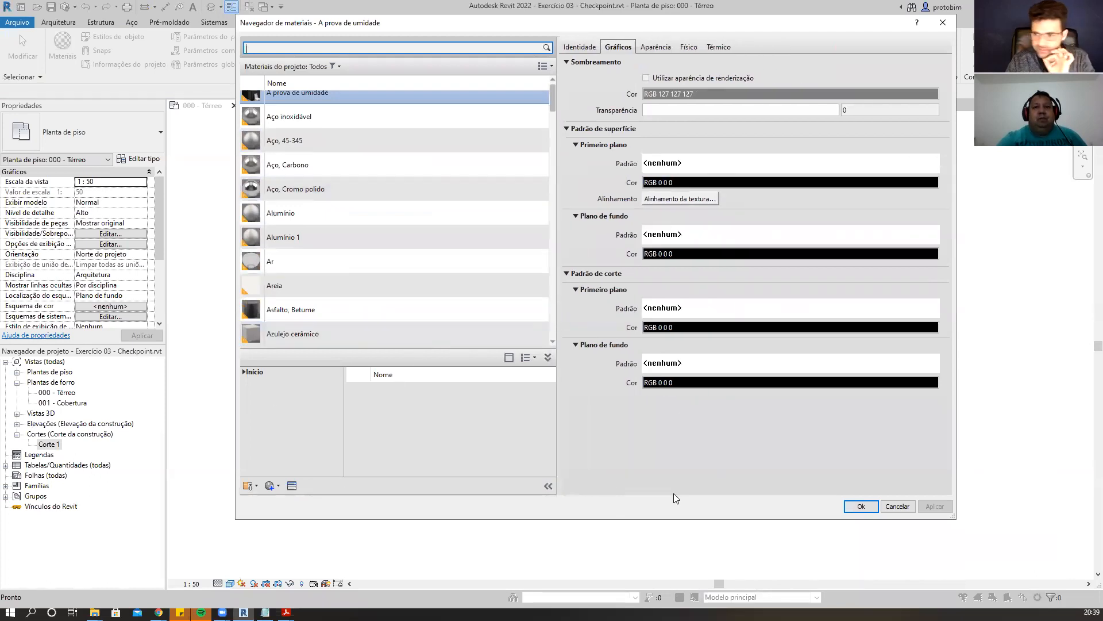
Create a new material and rename it PBIM - Piso 0,60x0,60m.
{"action": "left_click", "coordinate": [278, 486]}
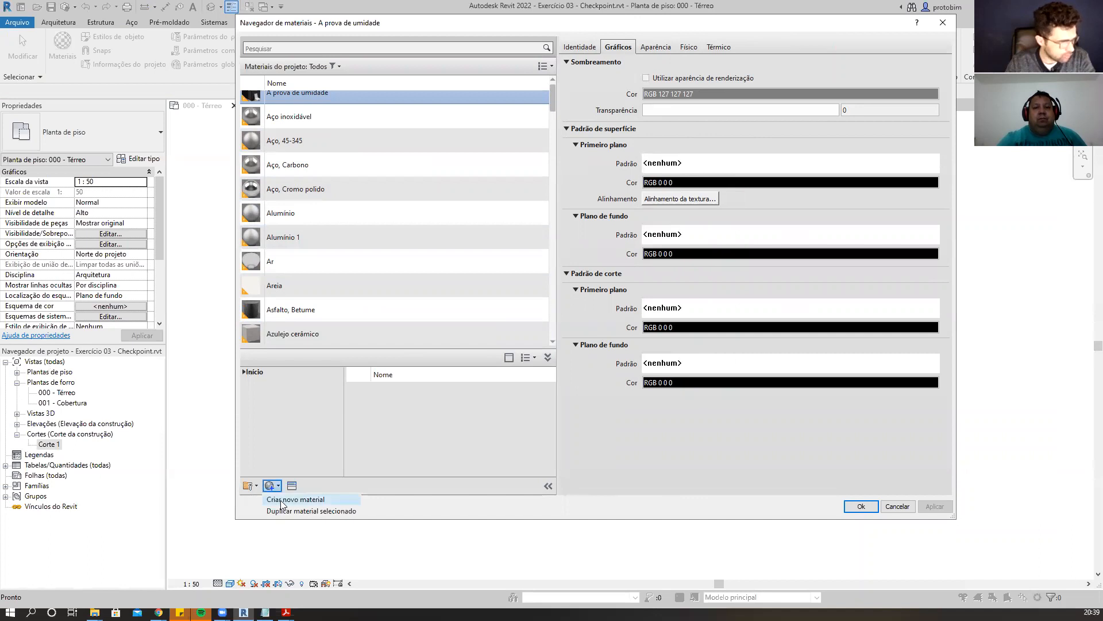
{"action": "left_click", "coordinate": [281, 500]}
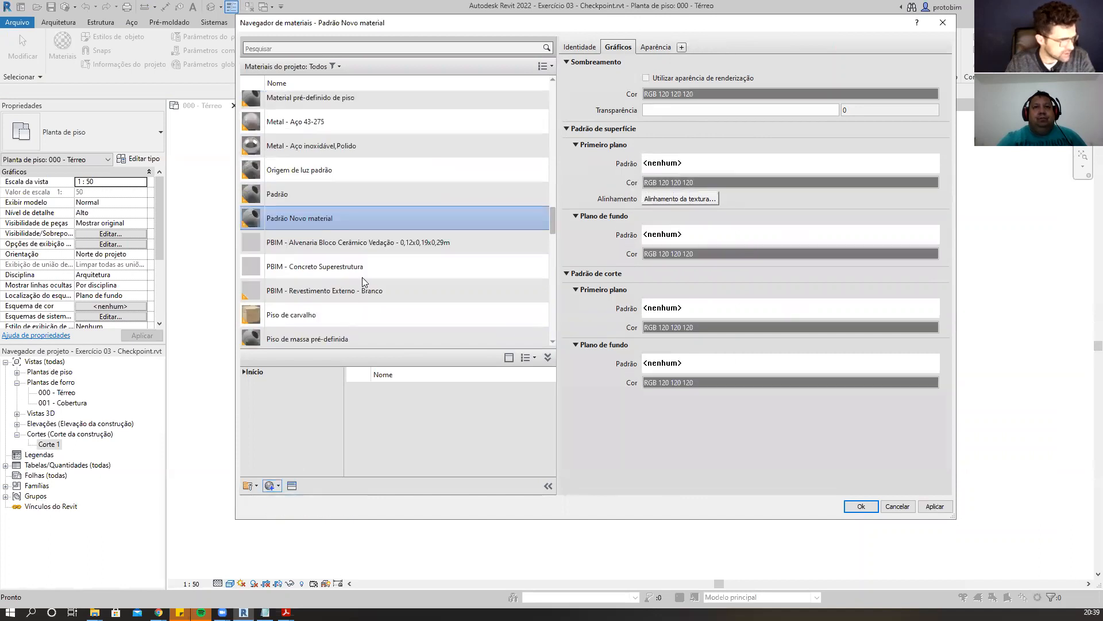
{"action": "right_click", "coordinate": [319, 218]}
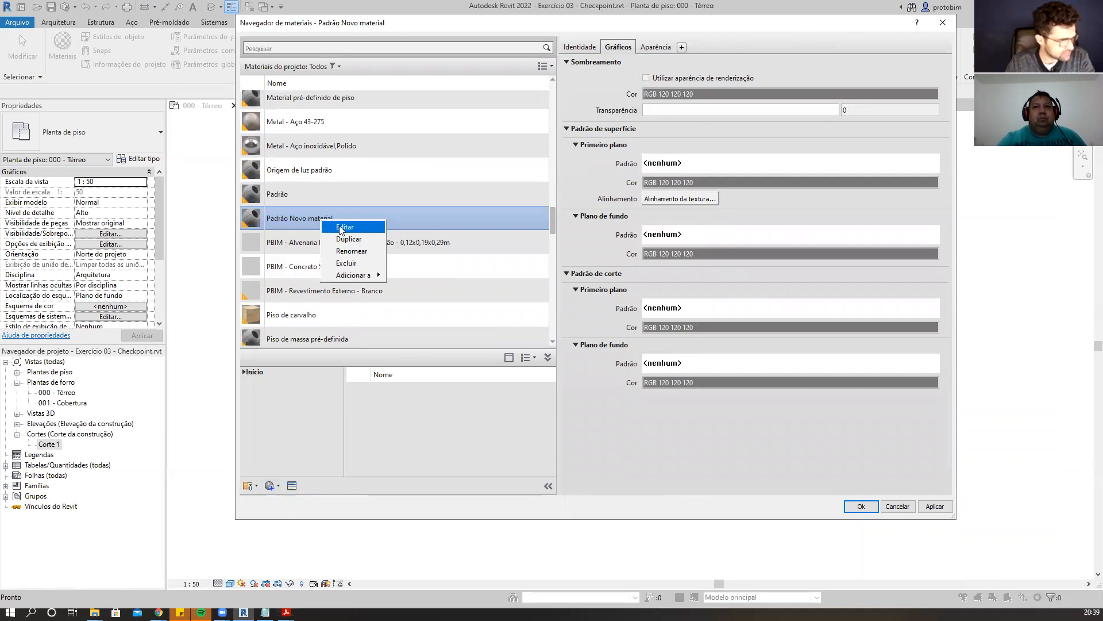
{"action": "left_click", "coordinate": [308, 217]}
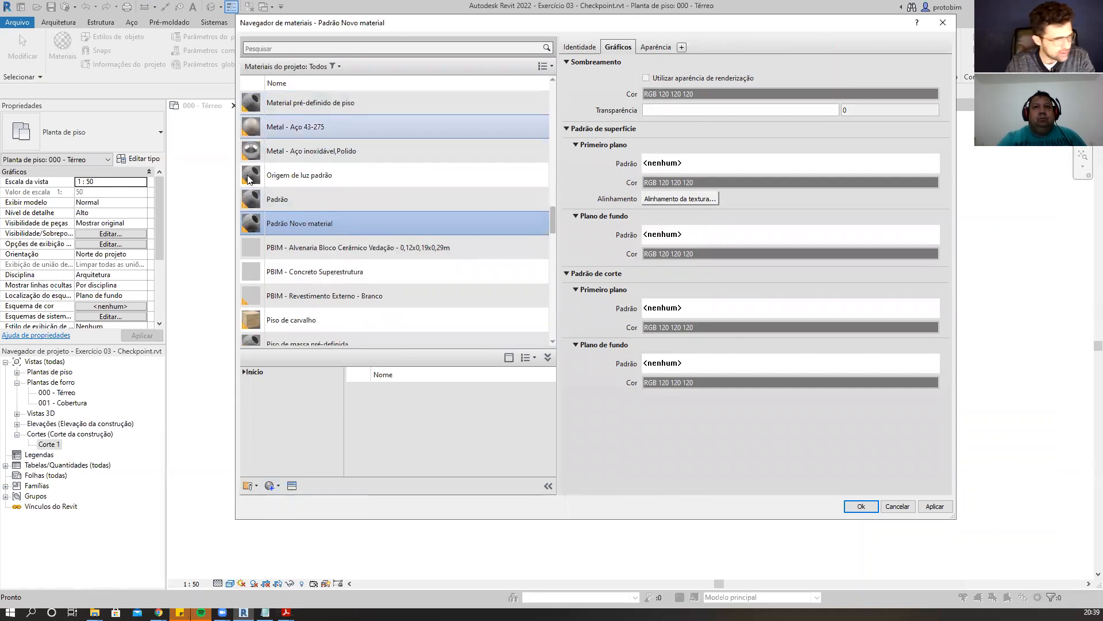
{"action": "right_click", "coordinate": [362, 222]}
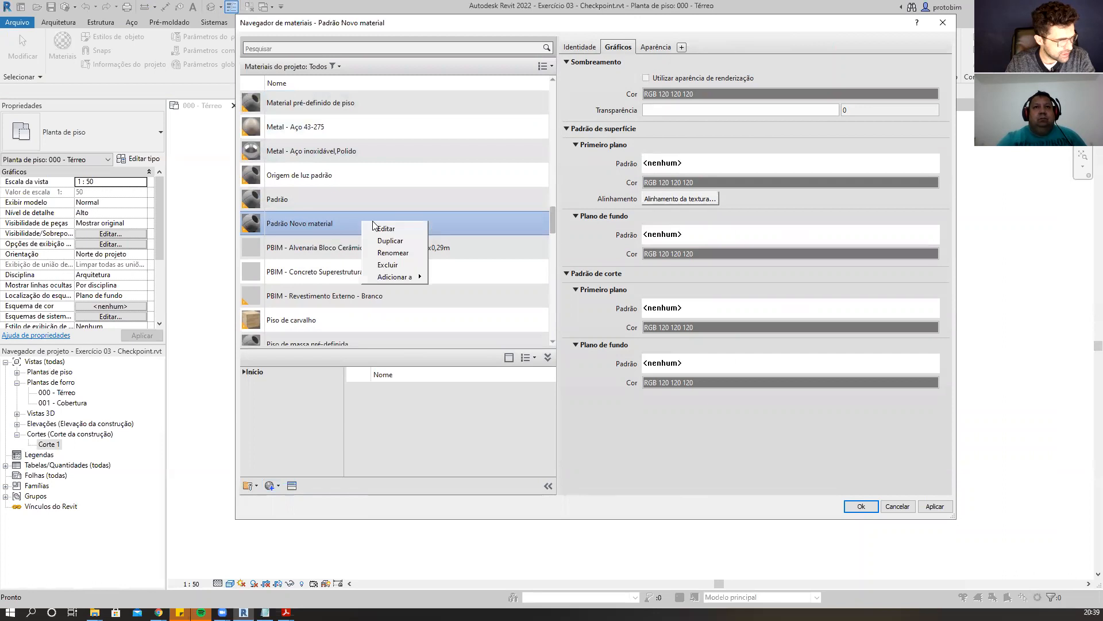
{"action": "left_click", "coordinate": [400, 252]}
{"action": "type", "text": "PB"}
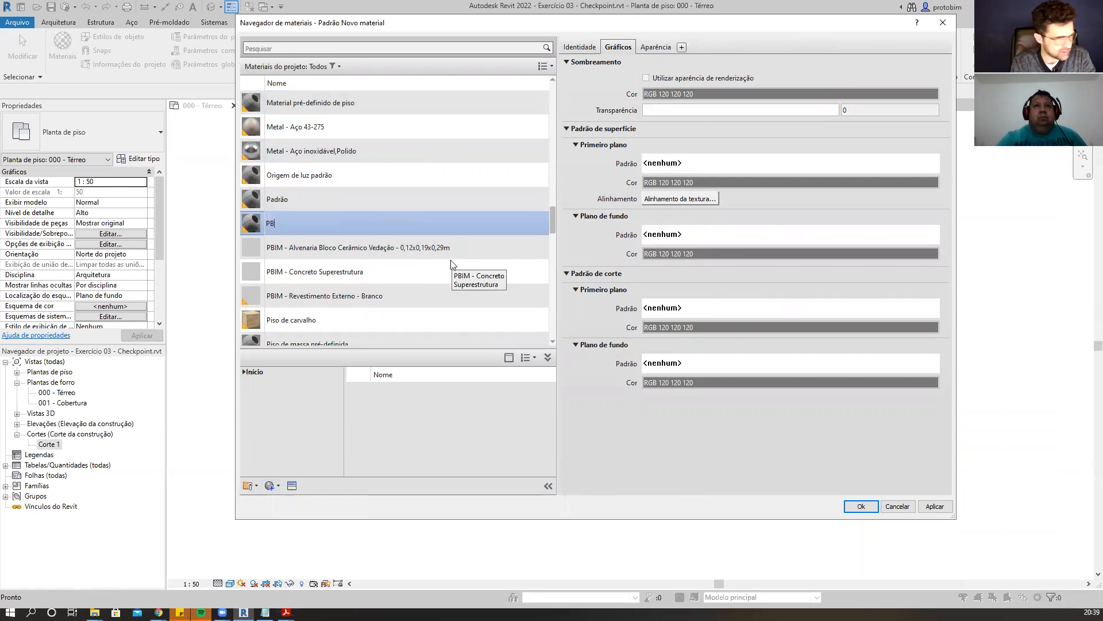
{"action": "type", "text": "IM - PS"}
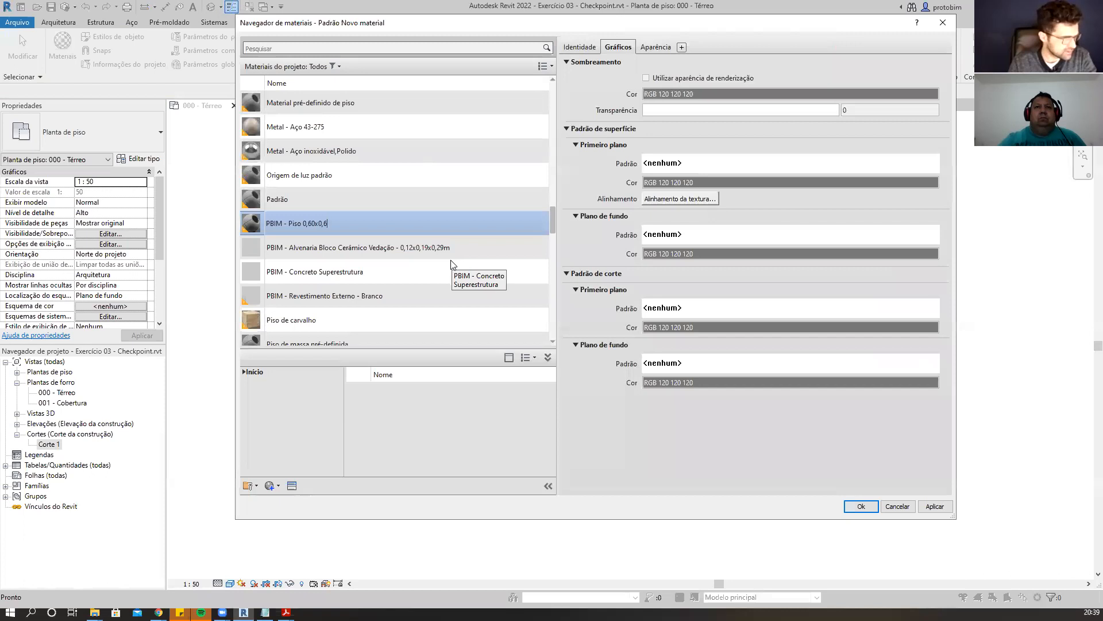
{"action": "type", "text": "so 0,60x0,60m"}
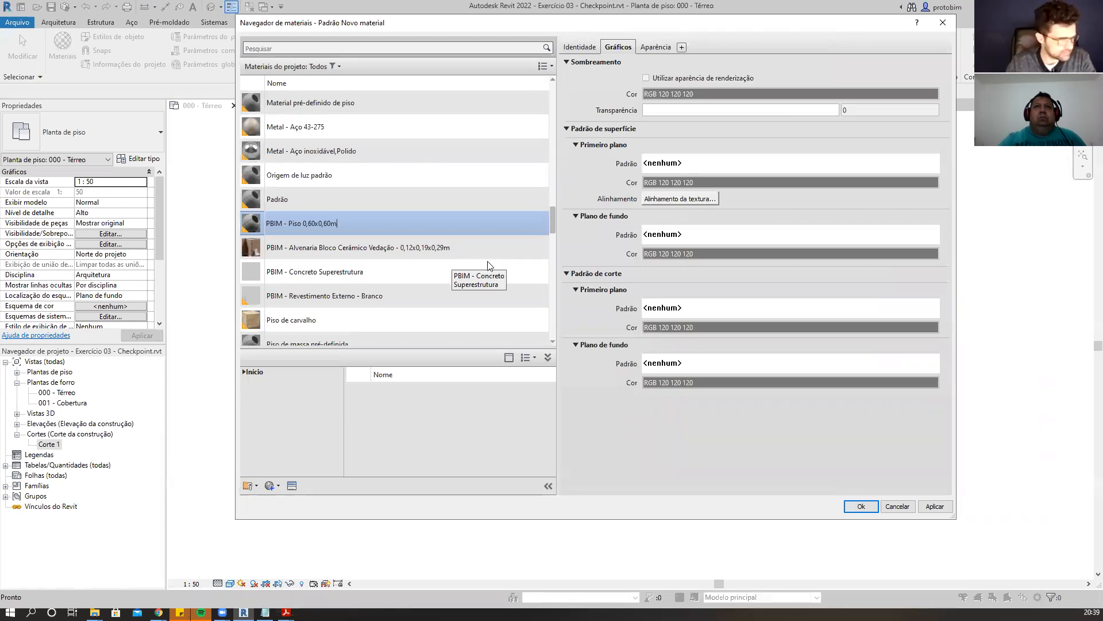
{"action": "left_click", "coordinate": [384, 246]}
{"action": "left_click", "coordinate": [363, 270]}
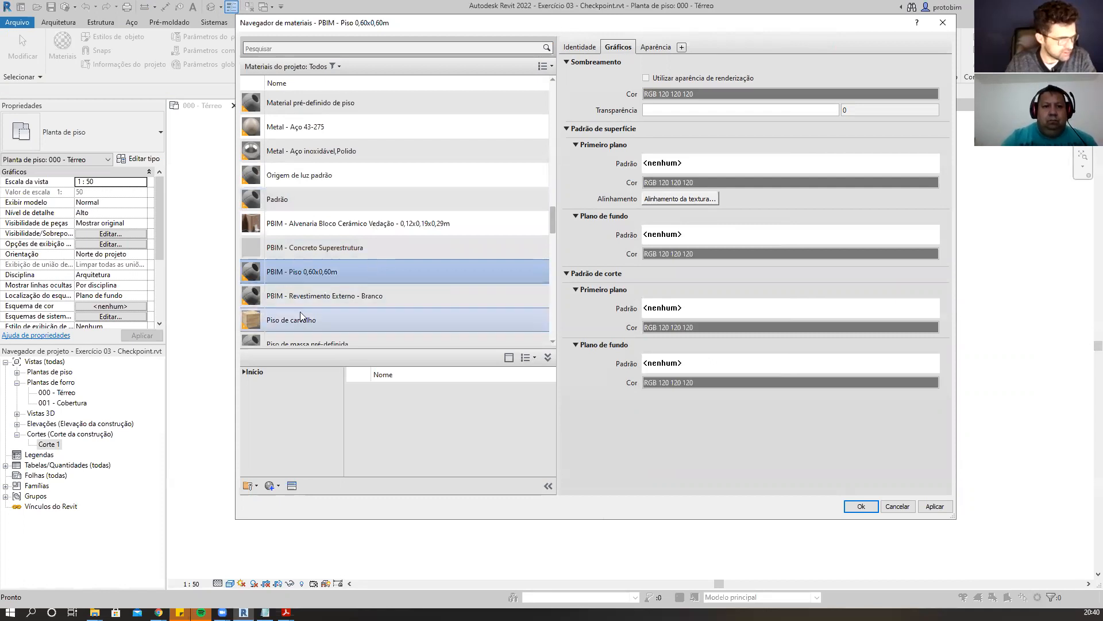
Set the material's surface foreground pattern to the 600 x 600mm model pattern.
{"action": "scroll", "coordinate": [295, 311], "scroll_direction": "down", "scroll_amount": 1}
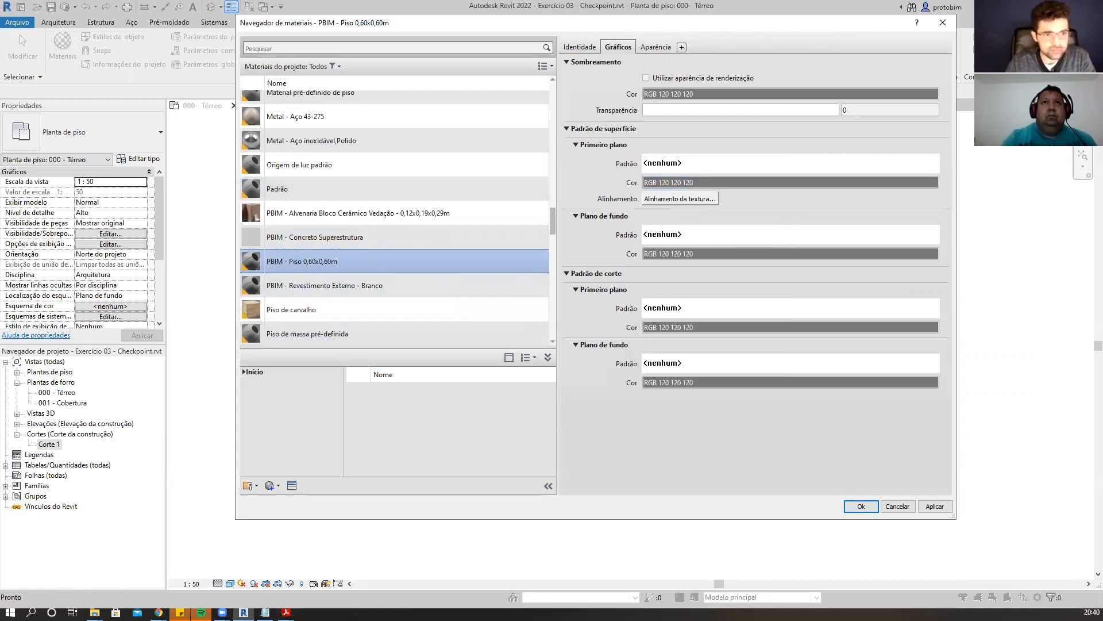
{"action": "mouse_move", "coordinate": [570, 139]}
{"action": "left_mouse_down"}
{"action": "mouse_move", "coordinate": [898, 213]}
{"action": "mouse_move", "coordinate": [953, 211]}
{"action": "left_mouse_up"}
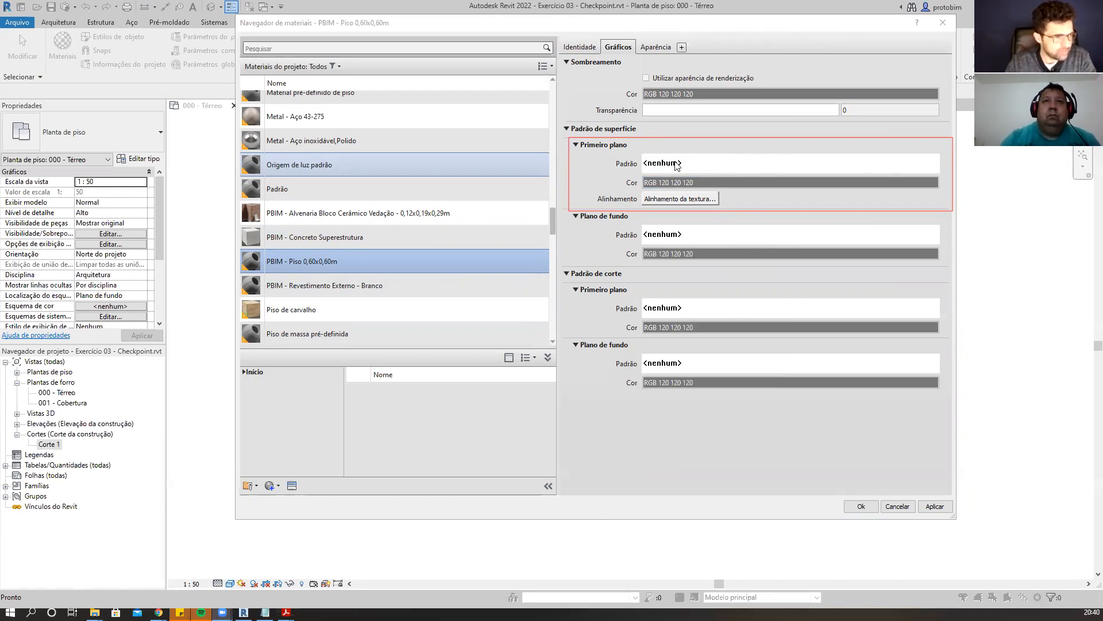
{"action": "left_click", "coordinate": [716, 167]}
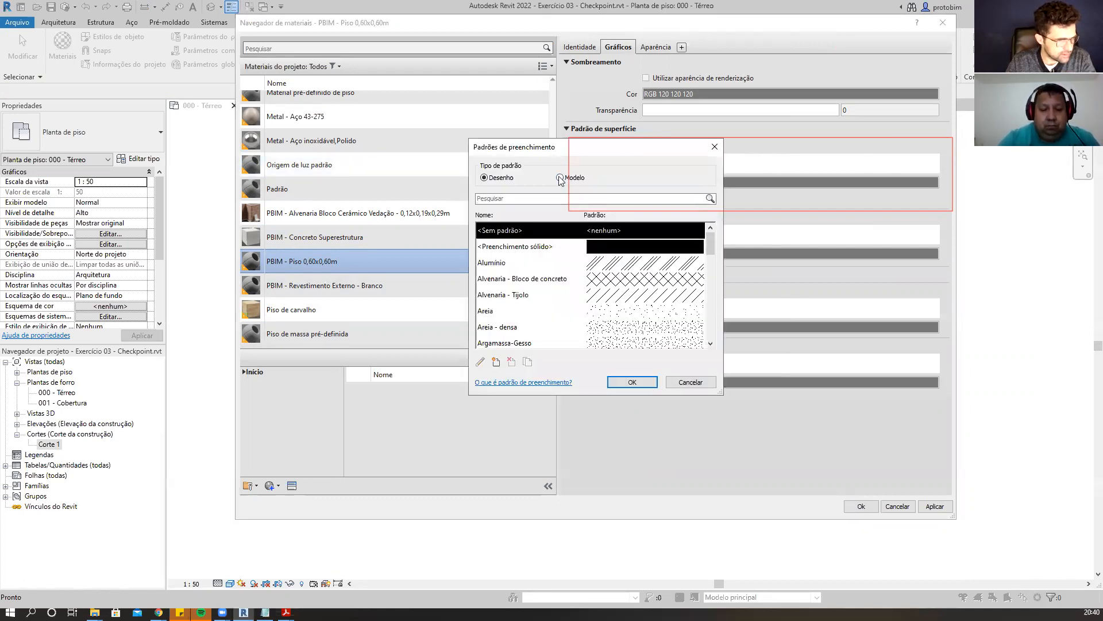
{"action": "left_click", "coordinate": [560, 178]}
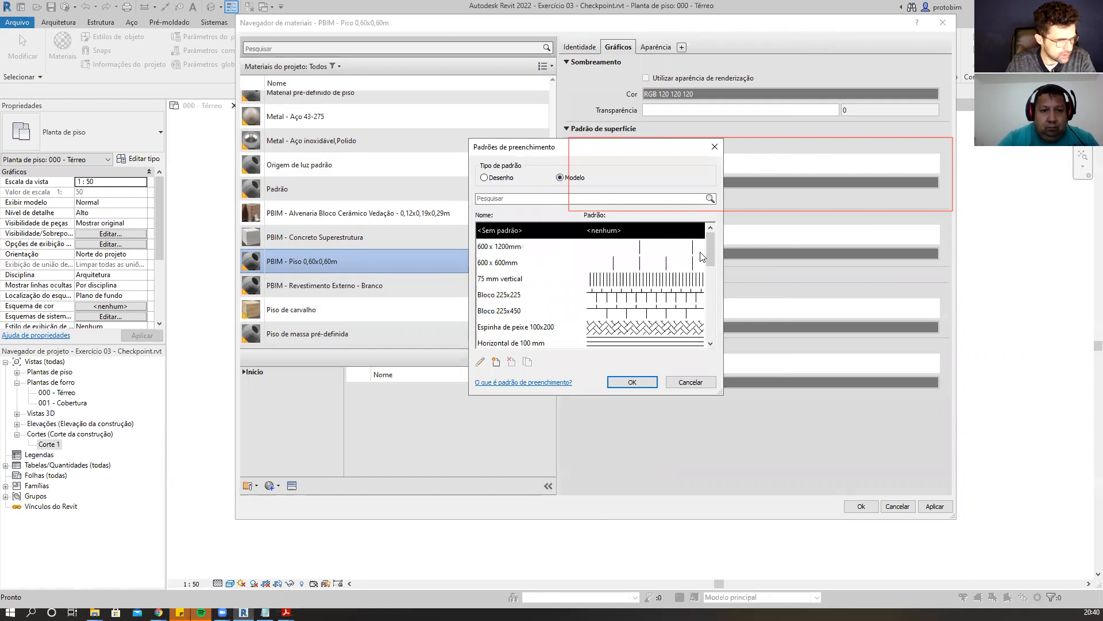
{"action": "left_click", "coordinate": [495, 265]}
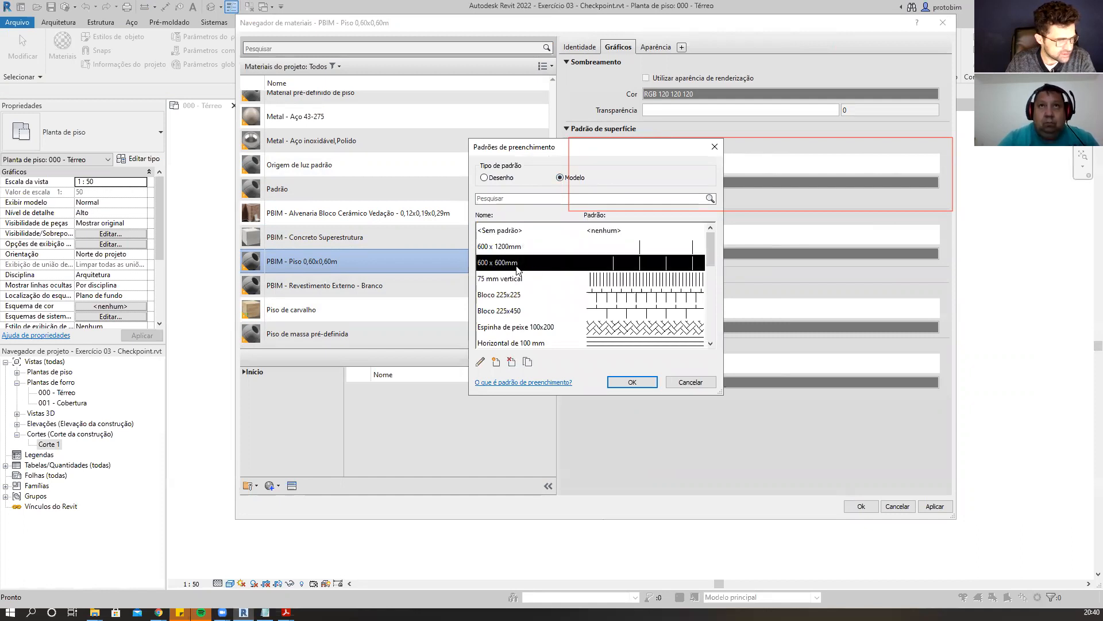
{"action": "left_click", "coordinate": [633, 383]}
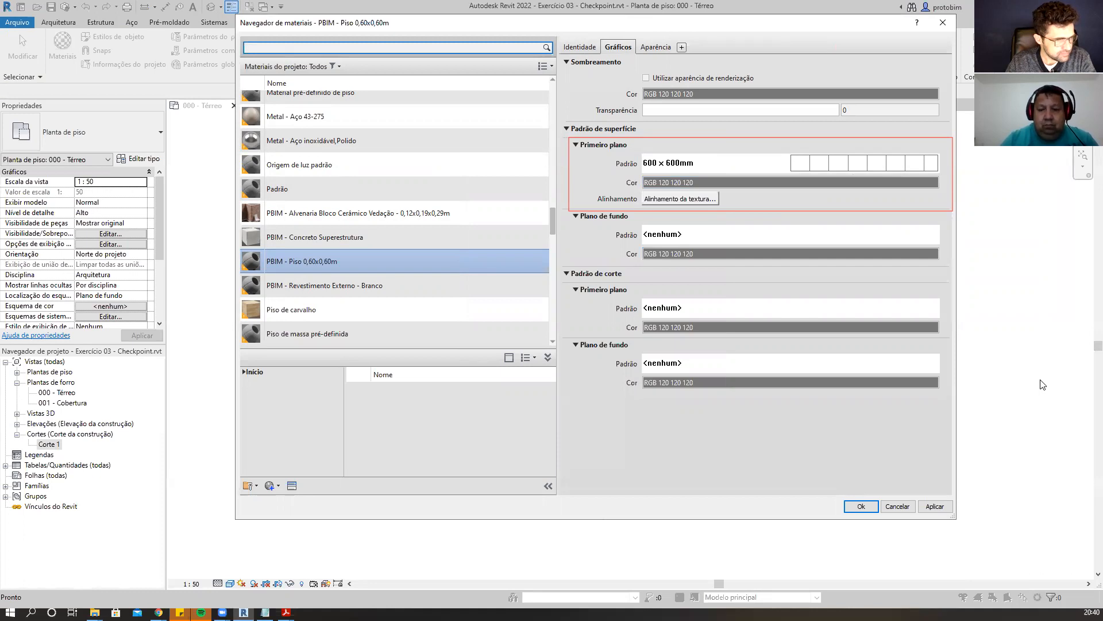
Set the material's surface background pattern to solid fill with a white colour.
{"action": "left_click", "coordinate": [703, 241]}
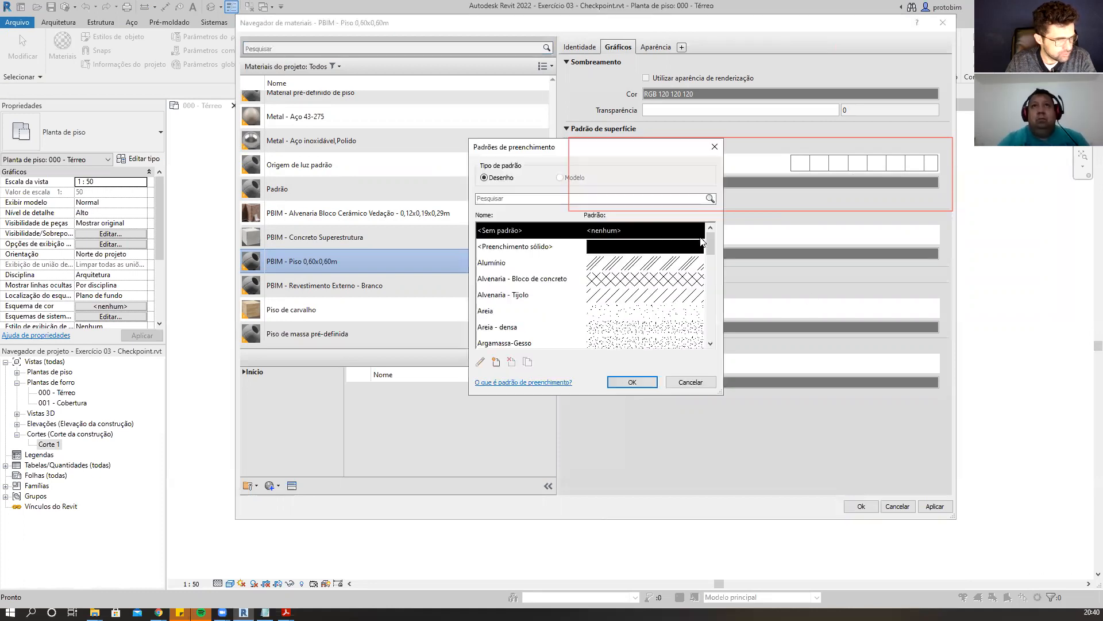
{"action": "left_click", "coordinate": [612, 253]}
{"action": "left_click", "coordinate": [630, 382]}
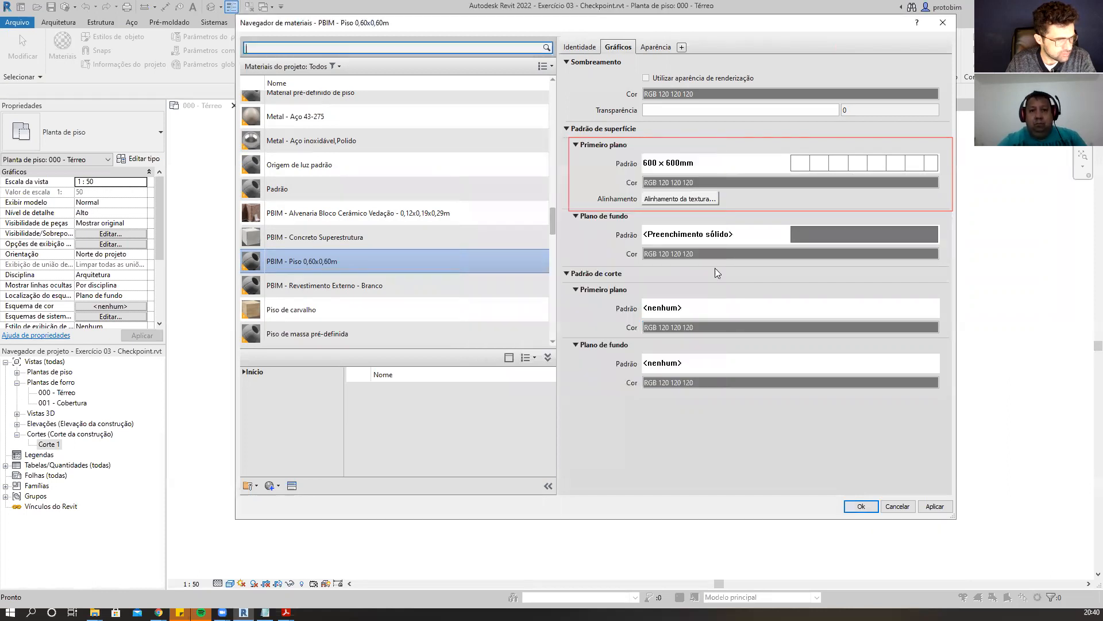
{"action": "left_click", "coordinate": [715, 256]}
{"action": "left_click", "coordinate": [576, 292]}
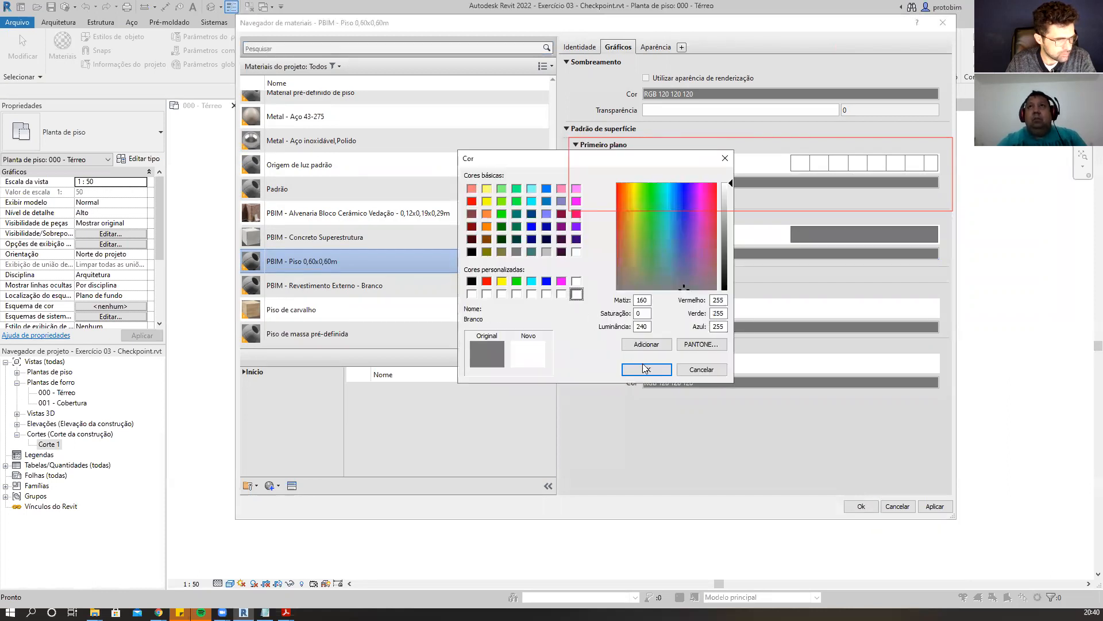
{"action": "left_click", "coordinate": [644, 368]}
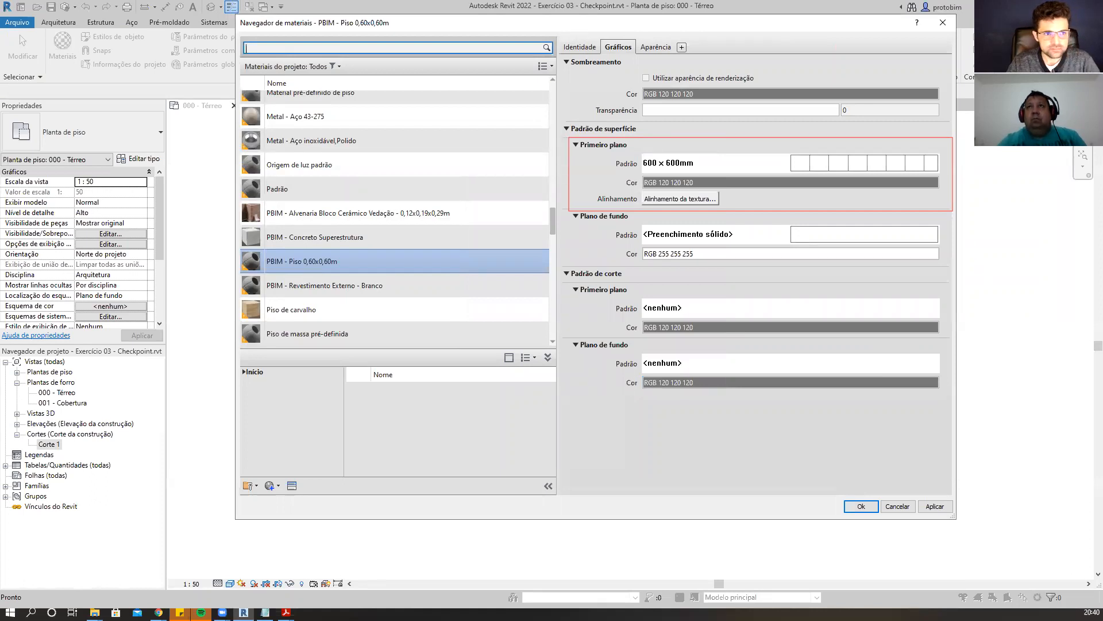
Review the material's surface foreground and background pattern settings and apply them to close the Materials browser.
{"action": "left_click", "coordinate": [945, 211]}
{"action": "left_click_drag", "start_coordinate": [950, 213], "coordinate": [953, 276]}
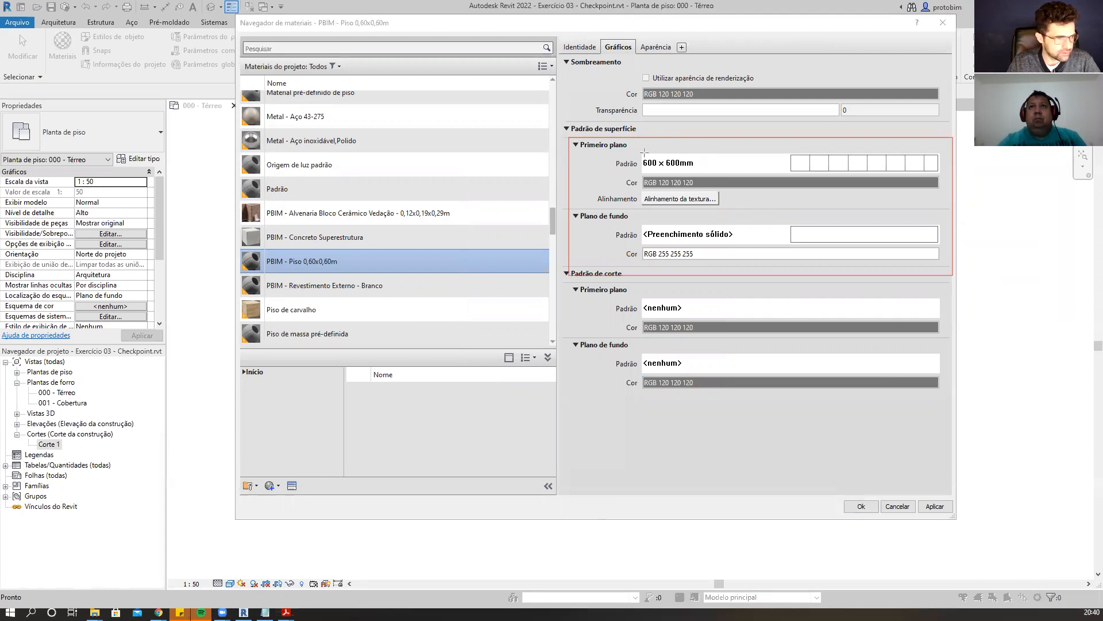
{"action": "mouse_move", "coordinate": [644, 152]}
{"action": "left_mouse_down"}
{"action": "mouse_move", "coordinate": [723, 175]}
{"action": "mouse_move", "coordinate": [937, 173]}
{"action": "left_mouse_up"}
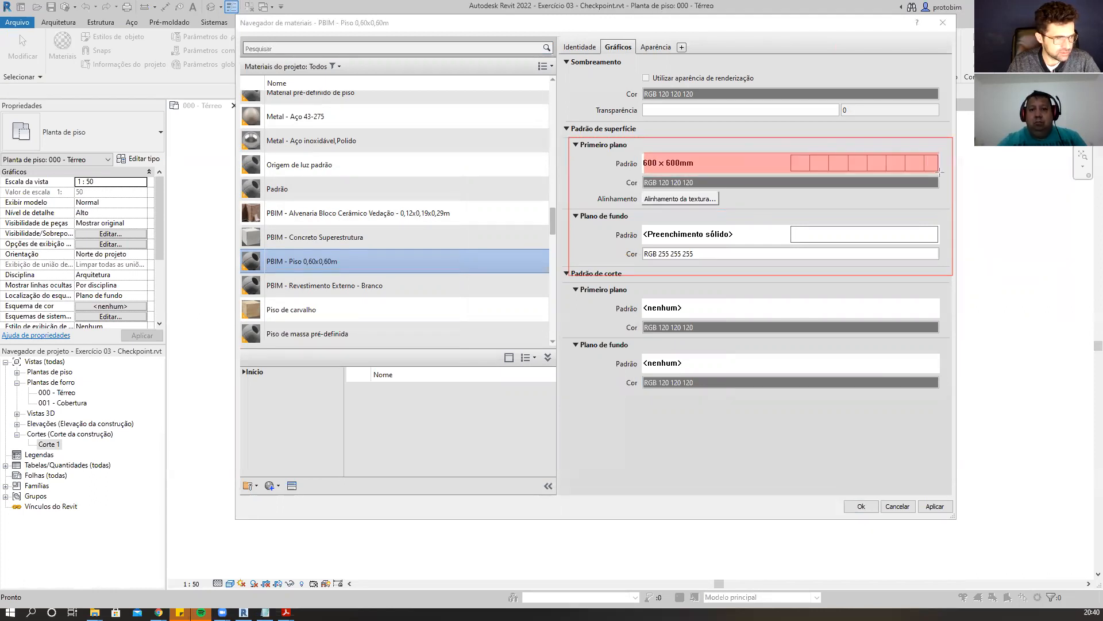
{"action": "mouse_move", "coordinate": [645, 236]}
{"action": "left_mouse_down"}
{"action": "mouse_move", "coordinate": [914, 251]}
{"action": "mouse_move", "coordinate": [933, 241]}
{"action": "left_mouse_up"}
{"action": "left_click_drag", "start_coordinate": [644, 253], "coordinate": [939, 256]}
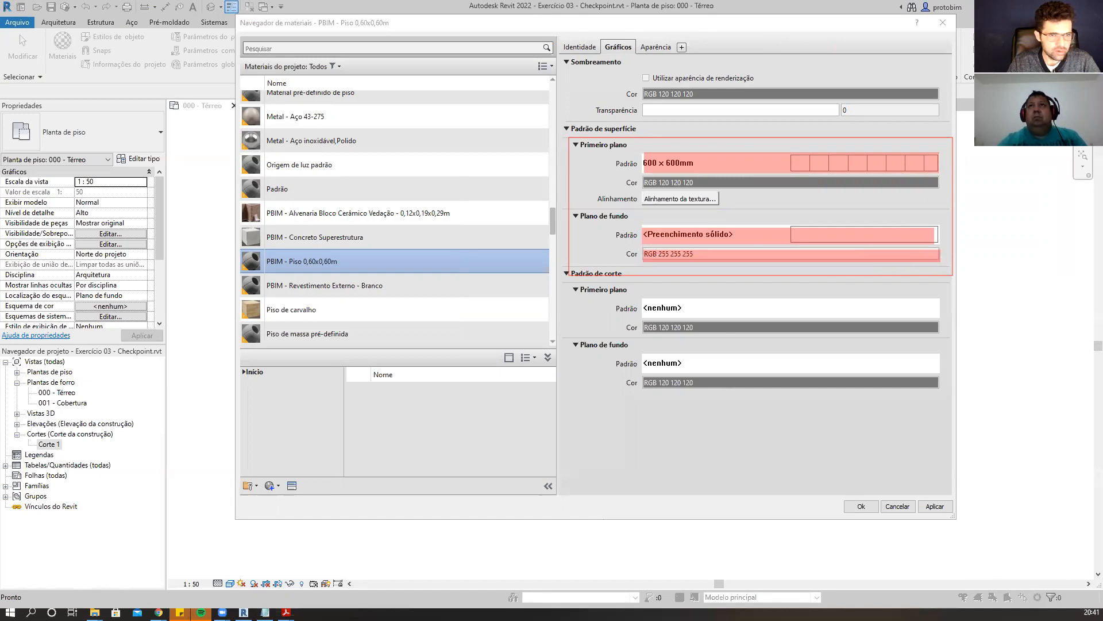
{"action": "left_click", "coordinate": [773, 164]}
{"action": "left_click", "coordinate": [714, 147]}
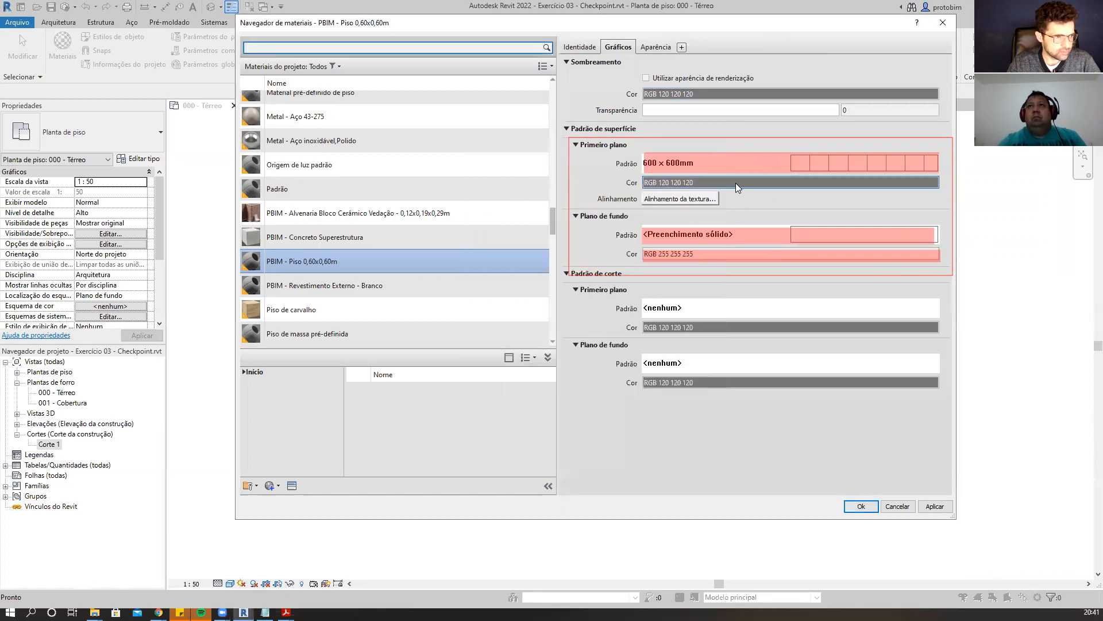
{"action": "left_click", "coordinate": [736, 183]}
{"action": "left_click", "coordinate": [725, 158]}
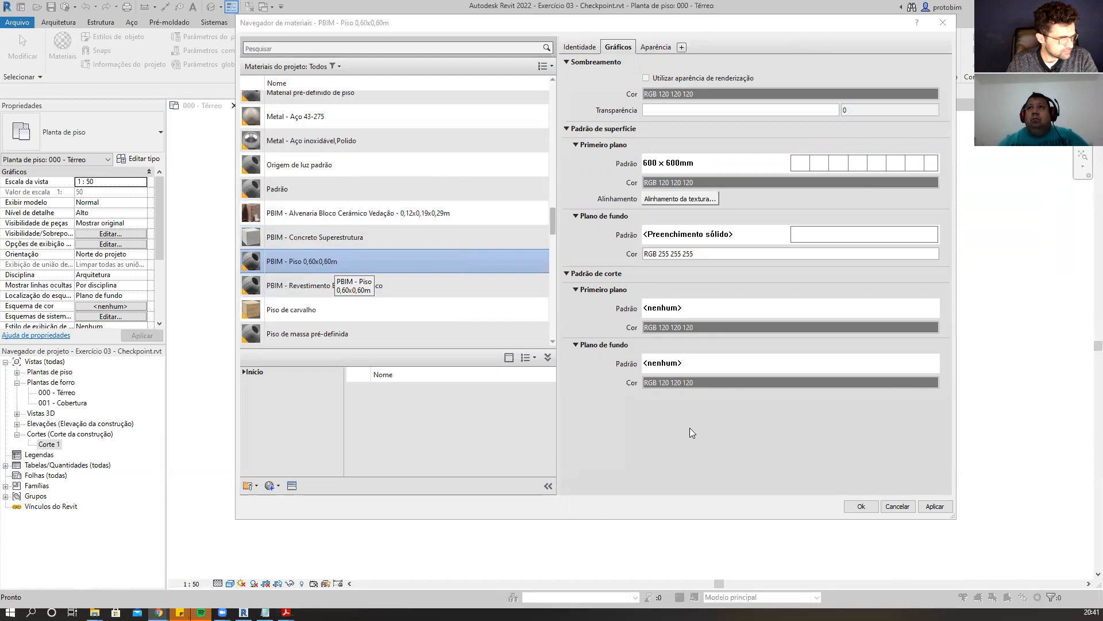
{"action": "left_click", "coordinate": [862, 506]}
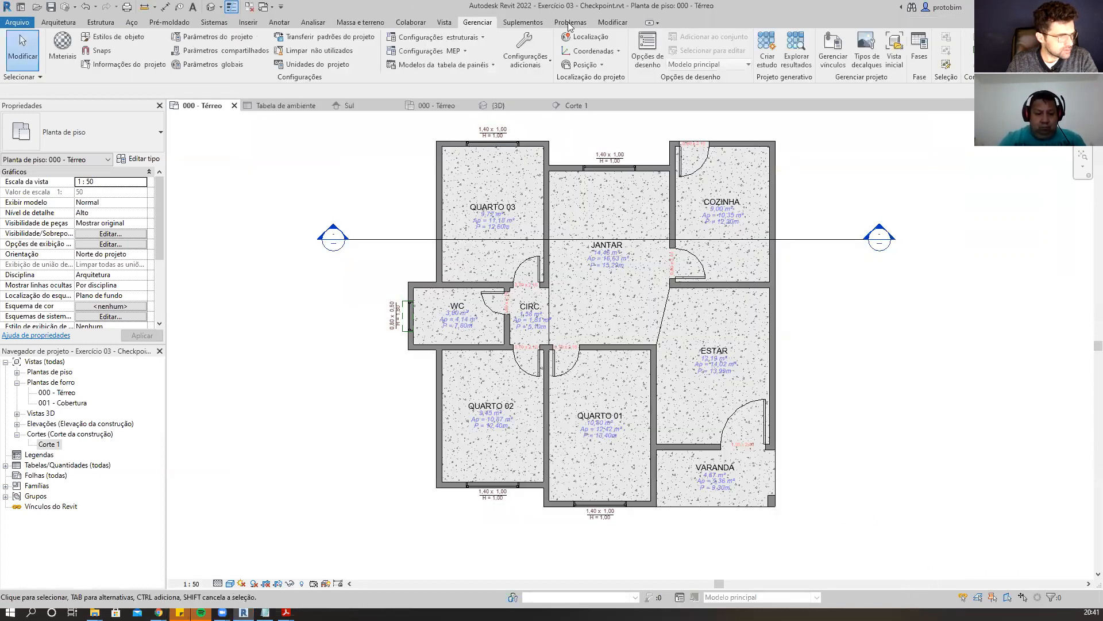
Paint the floor face with the PBIM - Piso 0,60x0,60m material using the Paint tool.
{"action": "left_click", "coordinate": [613, 23]}
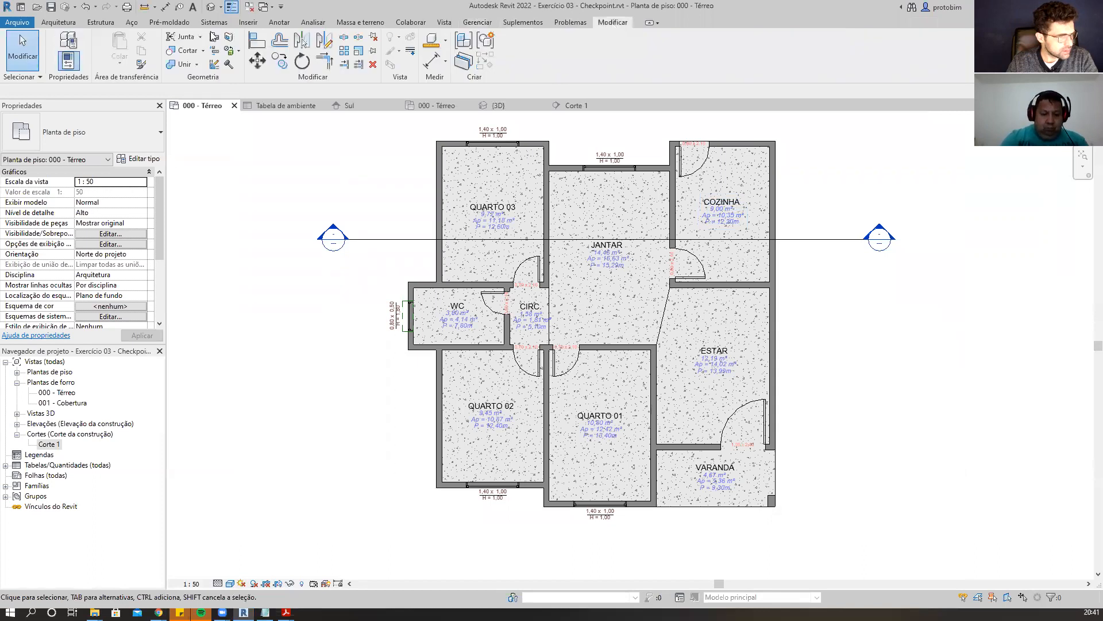
{"action": "left_click", "coordinate": [238, 51]}
{"action": "left_click", "coordinate": [247, 68]}
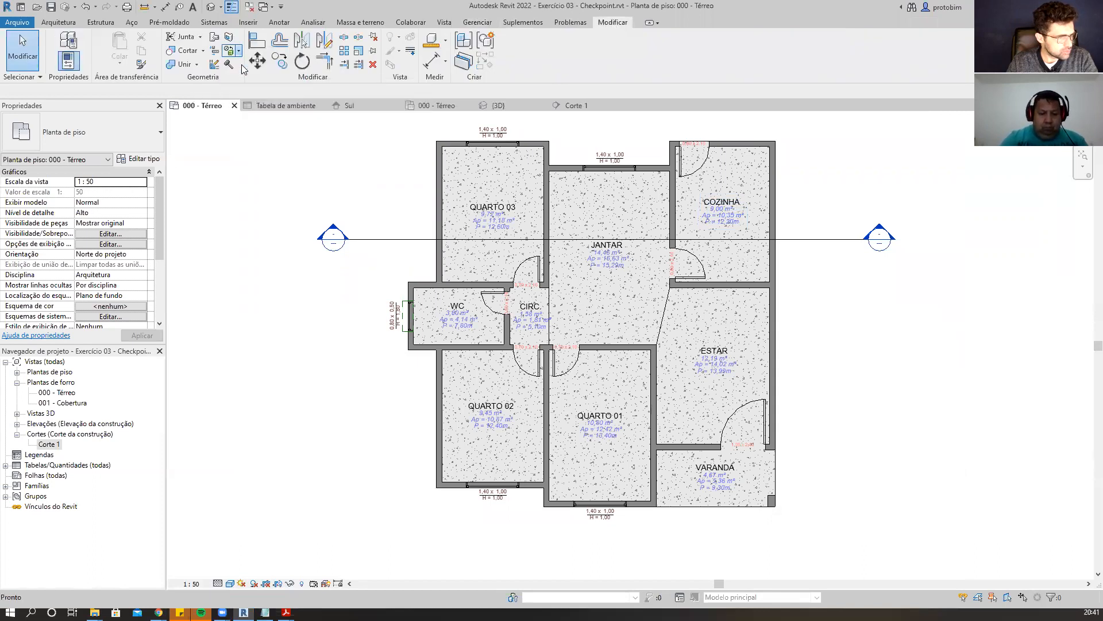
{"action": "scroll", "coordinate": [972, 402], "scroll_direction": "down", "scroll_amount": 2}
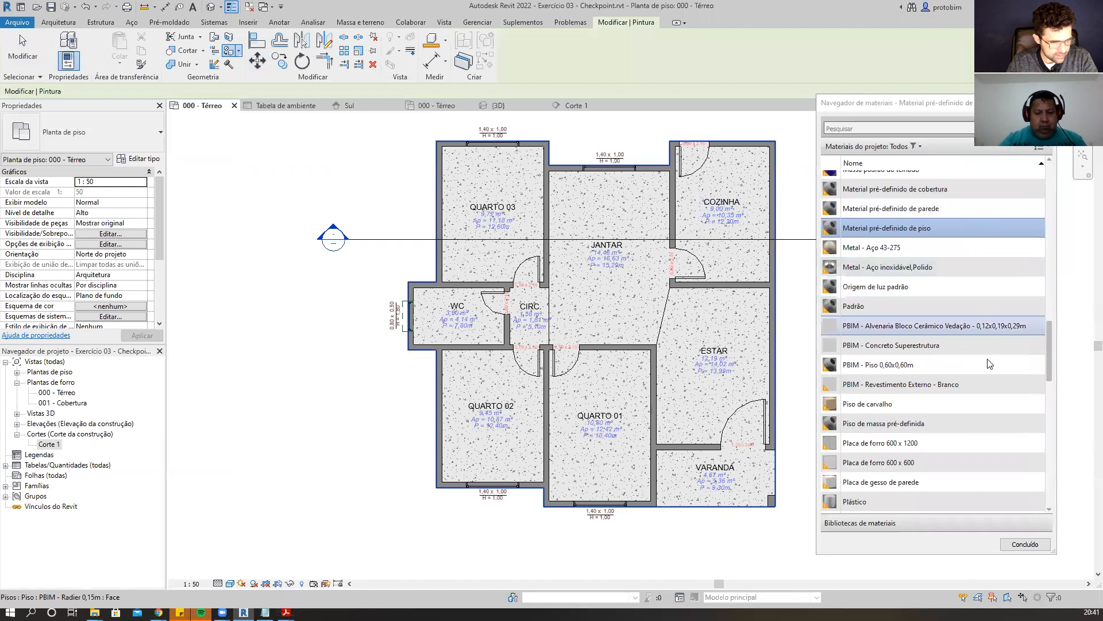
{"action": "left_click", "coordinate": [904, 371]}
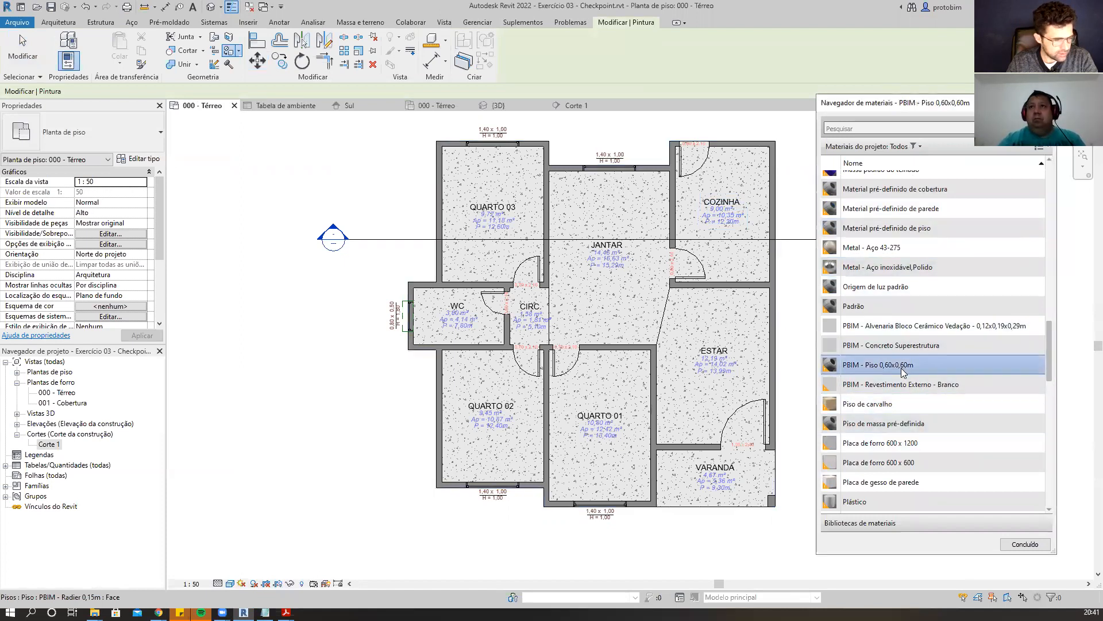
{"action": "left_click", "coordinate": [620, 313]}
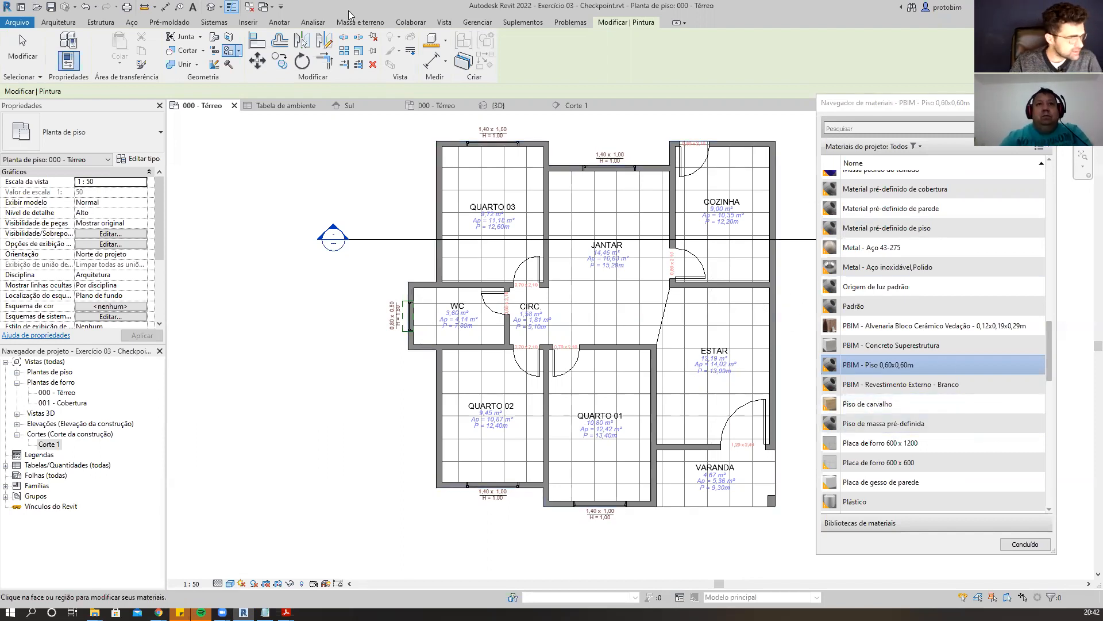
Remove the painted material from the floor face with Remove Paint.
{"action": "left_click", "coordinate": [239, 52]}
{"action": "left_click", "coordinate": [251, 91]}
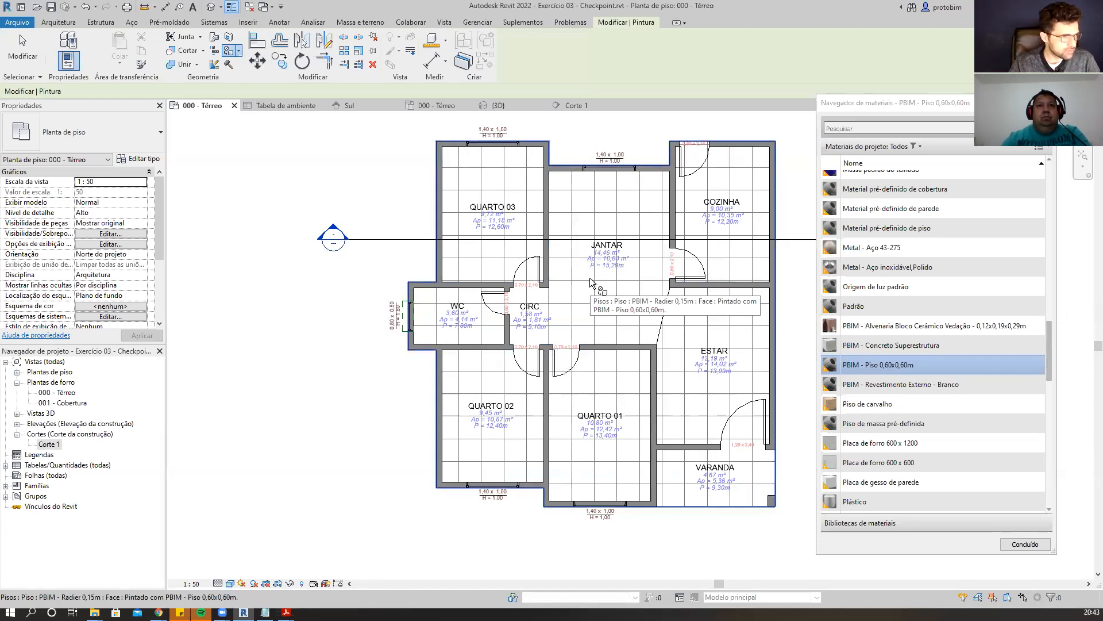
{"action": "scroll", "coordinate": [978, 377], "scroll_direction": "up", "scroll_amount": 1}
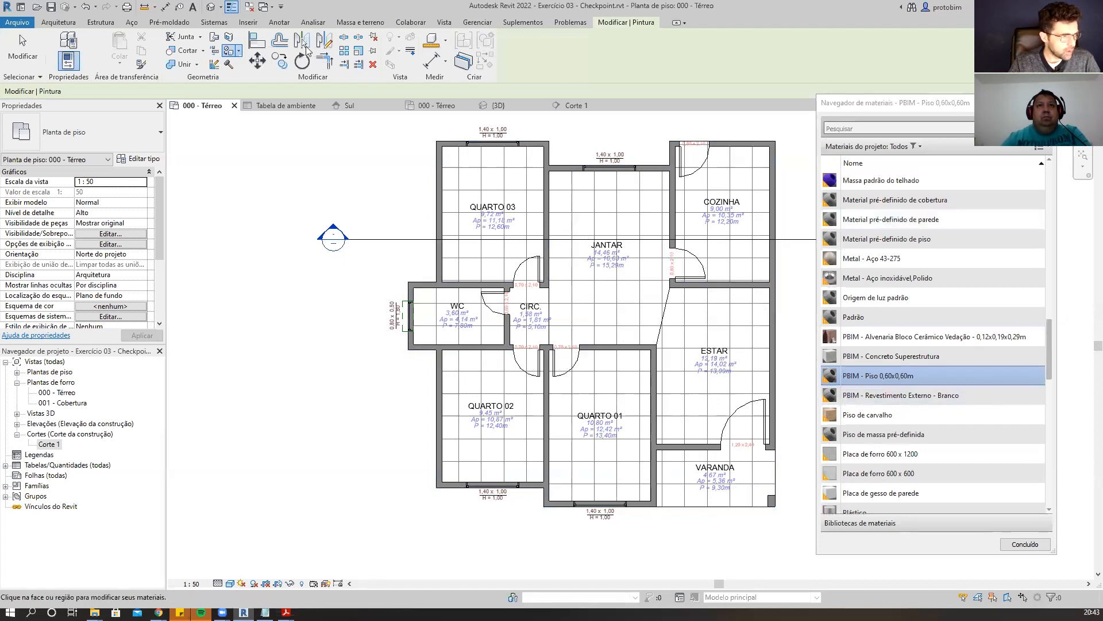
{"action": "left_click", "coordinate": [240, 54]}
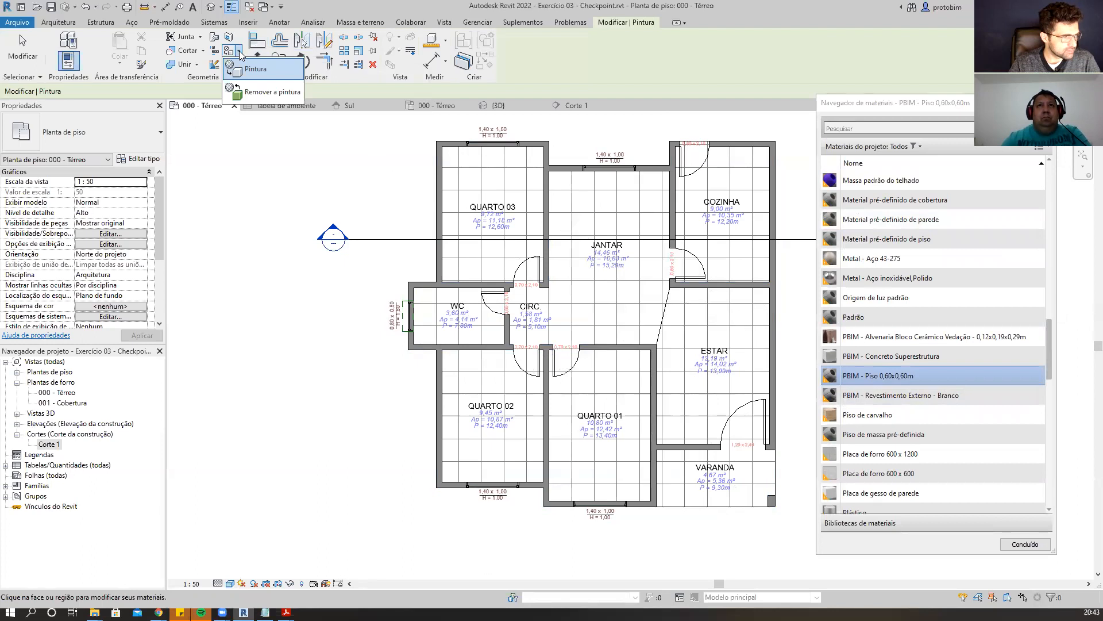
{"action": "left_click", "coordinate": [240, 54]}
{"action": "left_click", "coordinate": [240, 55]}
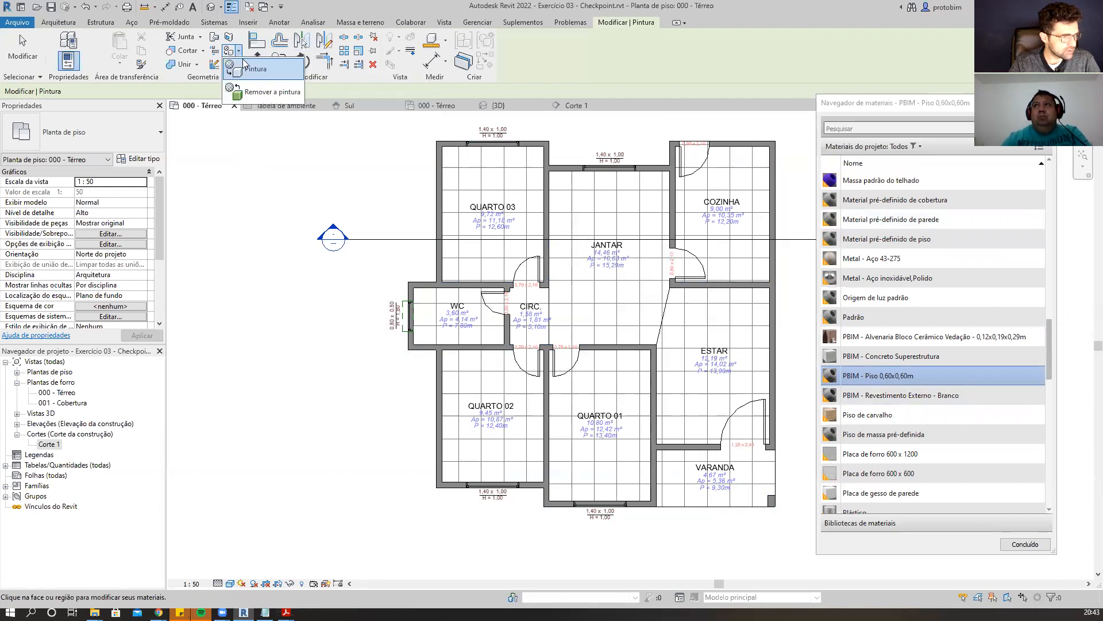
{"action": "left_click", "coordinate": [259, 94]}
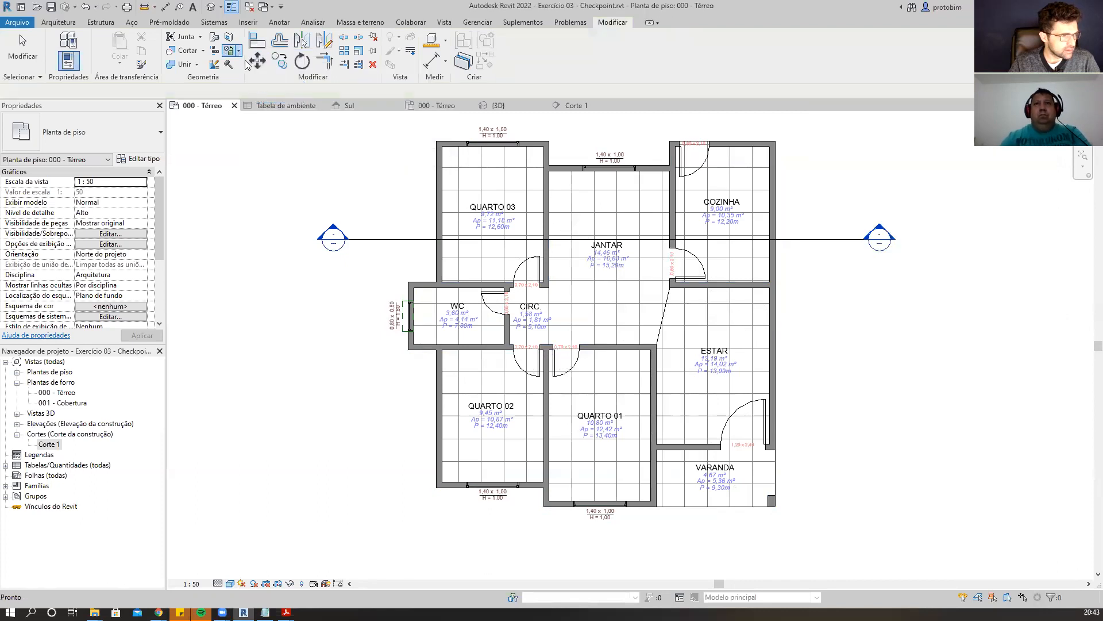
{"action": "left_click", "coordinate": [240, 55]}
{"action": "left_click", "coordinate": [251, 86]}
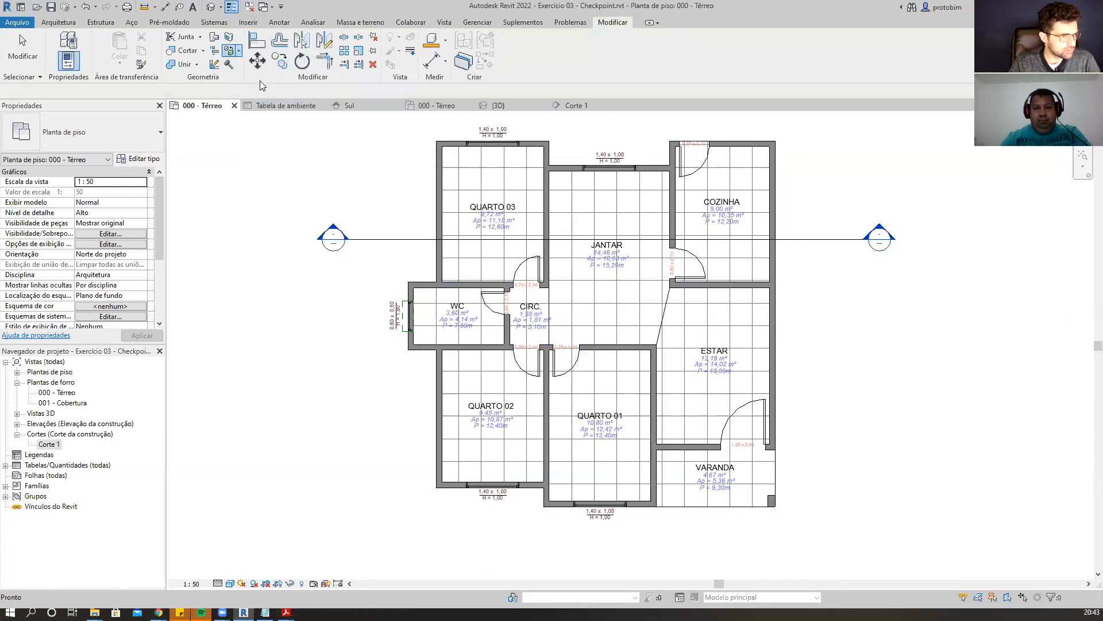
{"action": "left_click", "coordinate": [592, 307]}
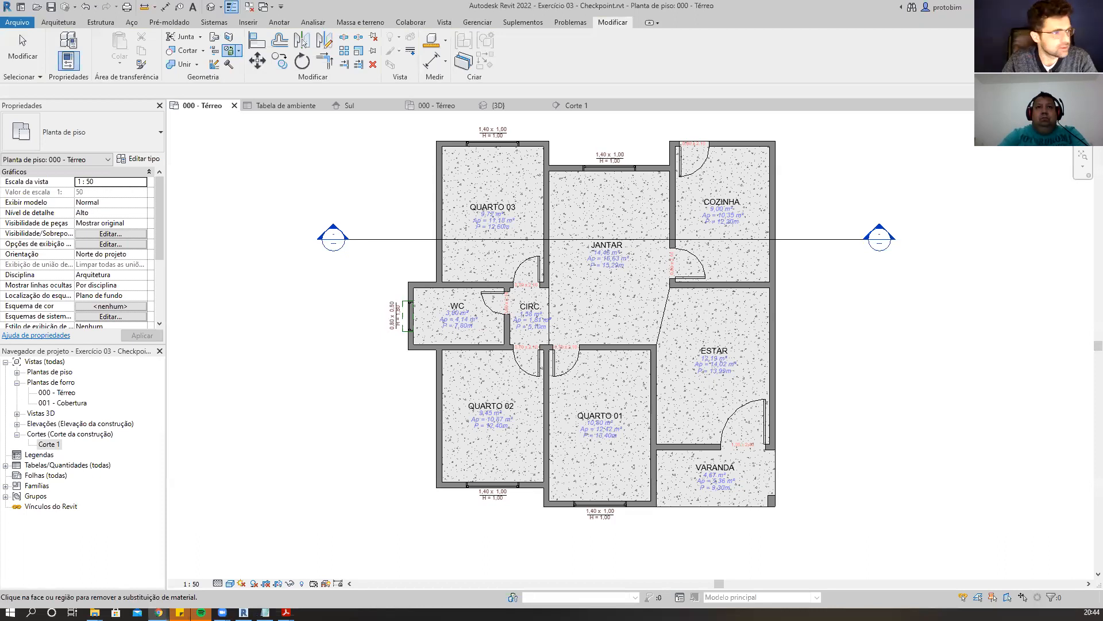
Switch to the web browser and search Google Images for piso vinílico.
{"action": "key", "text": "alt+Tab"}
{"action": "left_click", "coordinate": [459, 29]}
{"action": "type", "text": "piso vin"}
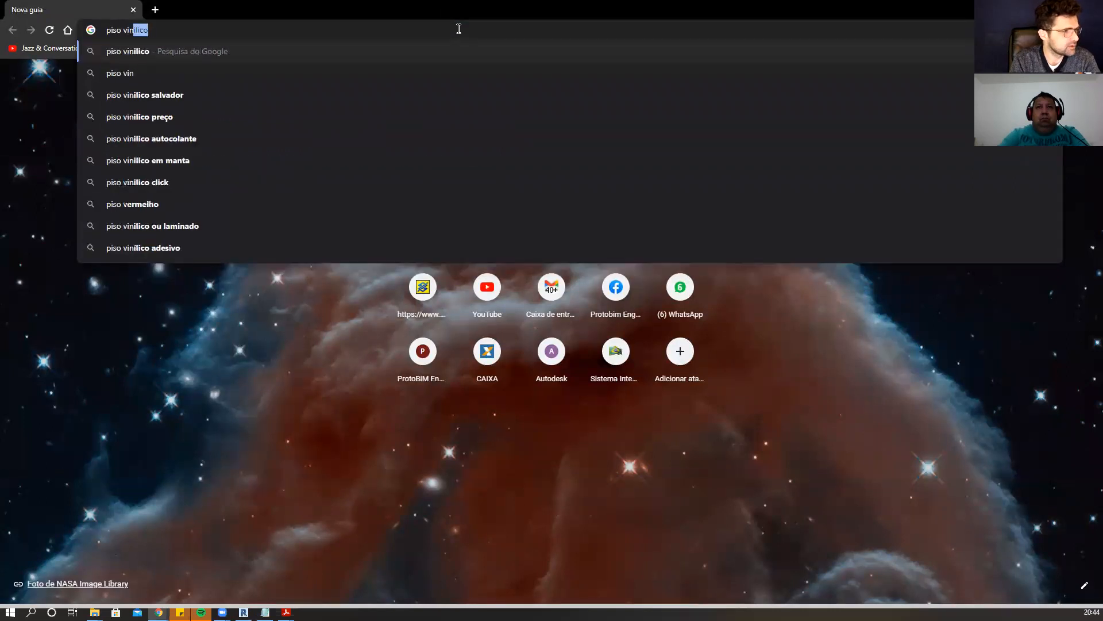
{"action": "key", "text": "Return"}
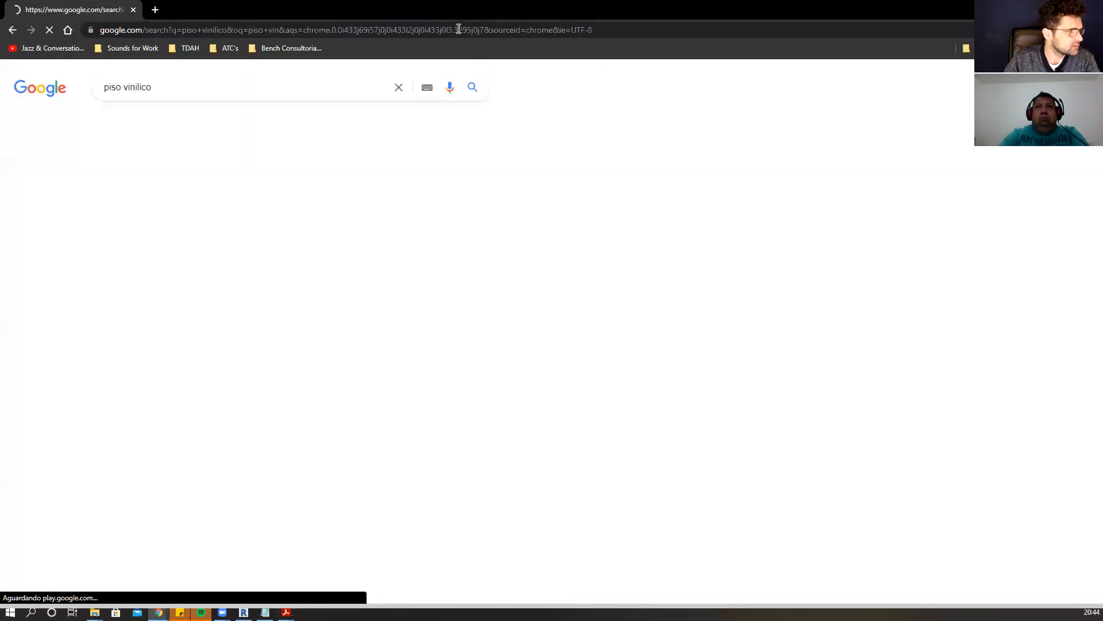
{"action": "left_click", "coordinate": [241, 125]}
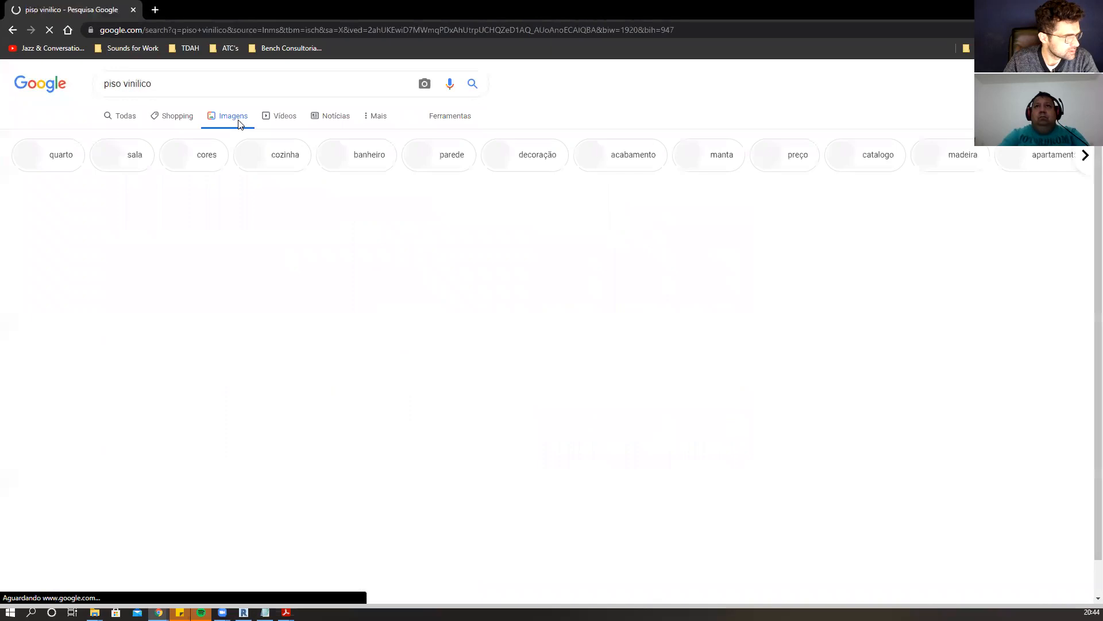
{"action": "scroll", "coordinate": [464, 180], "scroll_direction": "down", "scroll_amount": 4}
{"action": "scroll", "coordinate": [466, 187], "scroll_direction": "down", "scroll_amount": 15}
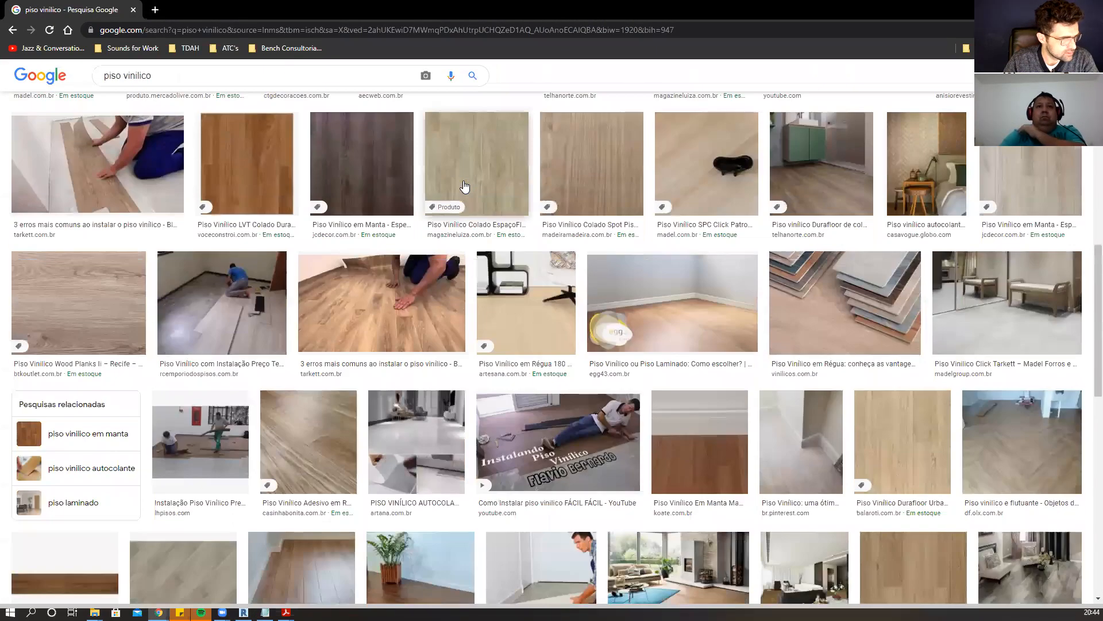
{"action": "scroll", "coordinate": [465, 185], "scroll_direction": "down", "scroll_amount": 5}
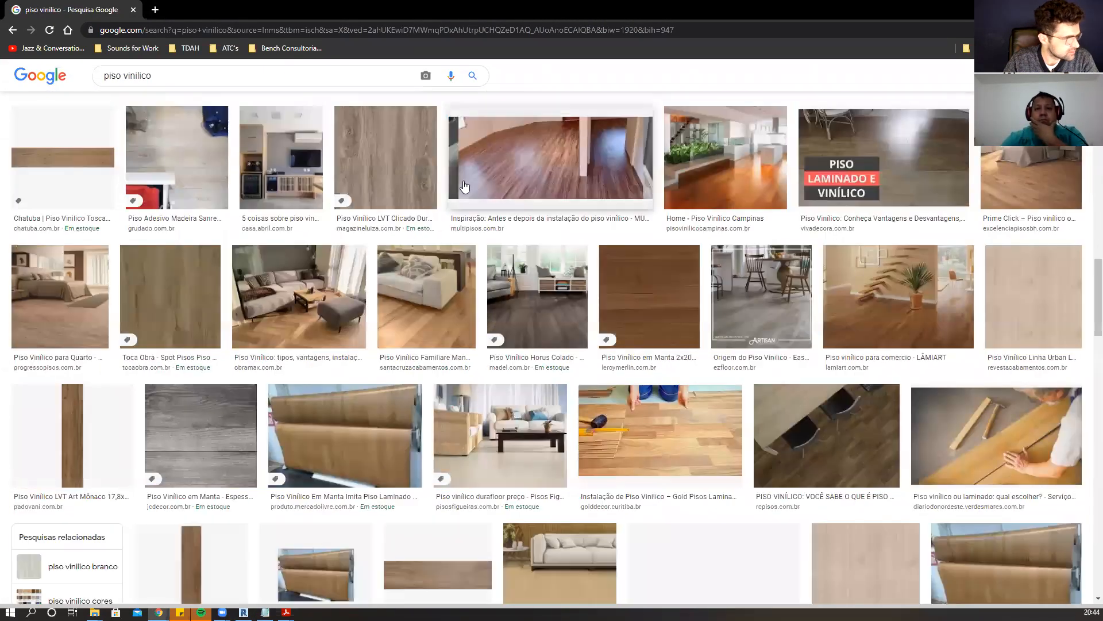
{"action": "scroll", "coordinate": [454, 176], "scroll_direction": "down", "scroll_amount": 8}
{"action": "scroll", "coordinate": [443, 171], "scroll_direction": "up", "scroll_amount": 10}
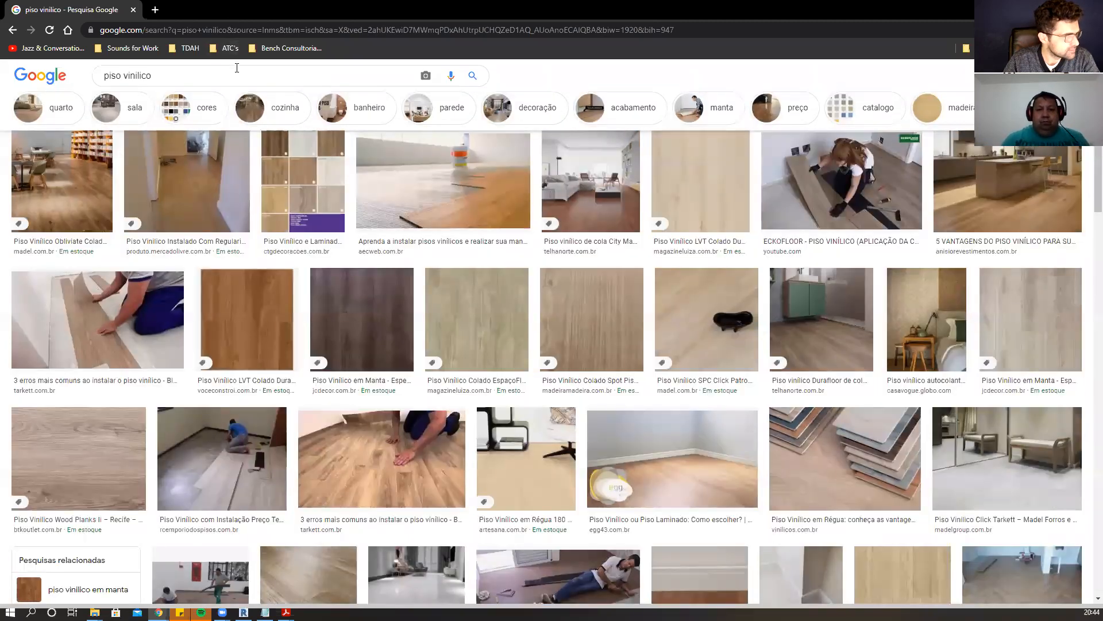
Refine the image search to piso vinílico pediátrico.
{"action": "left_click", "coordinate": [237, 68]}
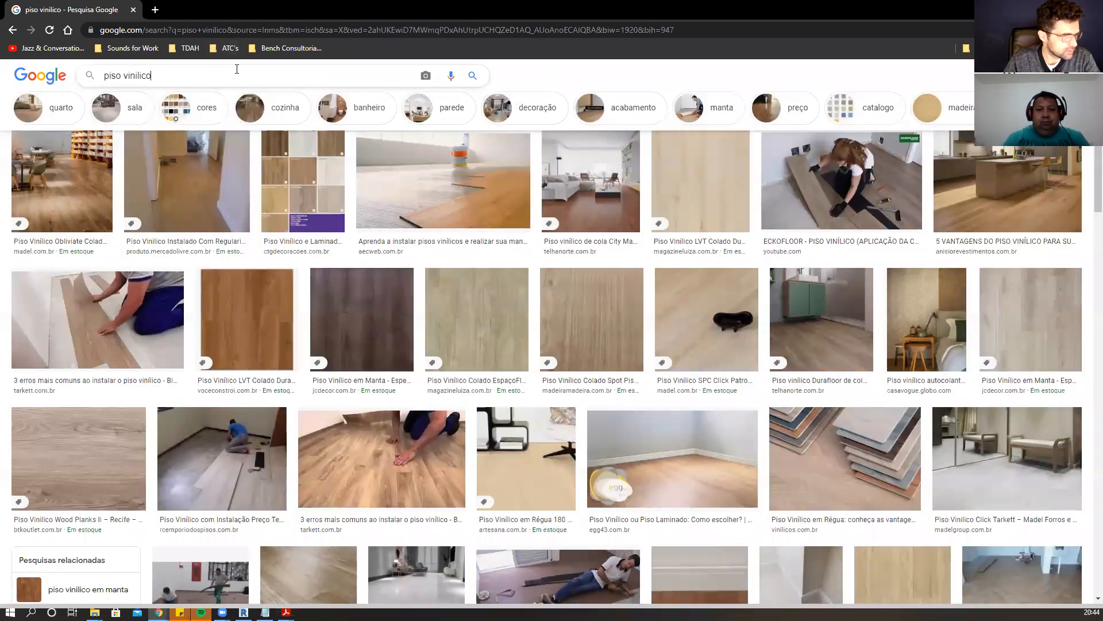
{"action": "type", "text": "pedi"}
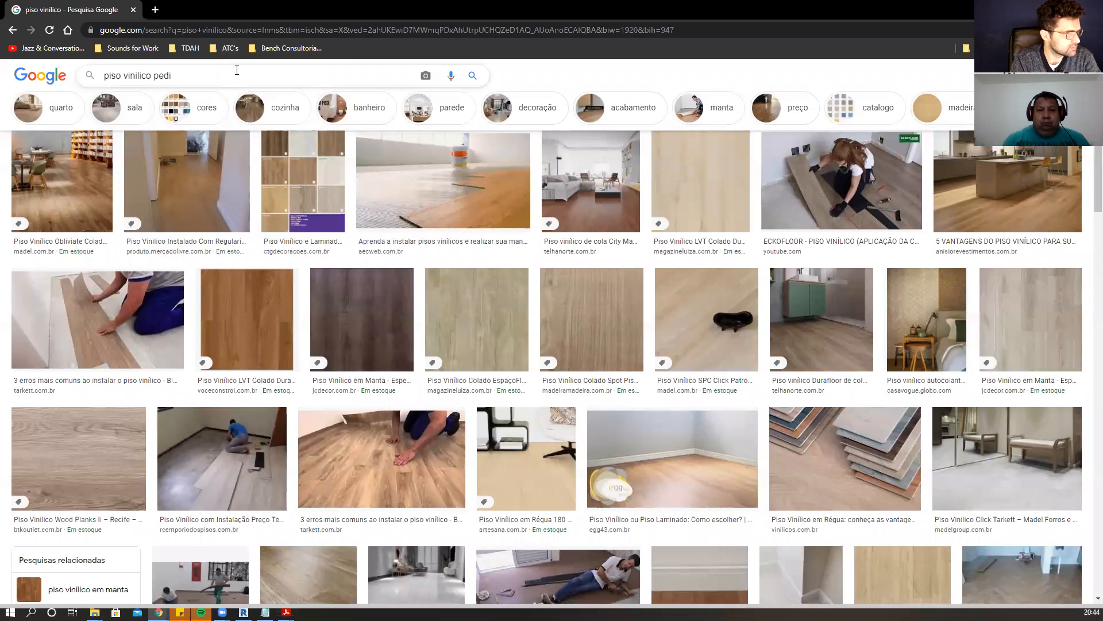
{"action": "type", "text": "átrico"}
{"action": "key", "text": "Return"}
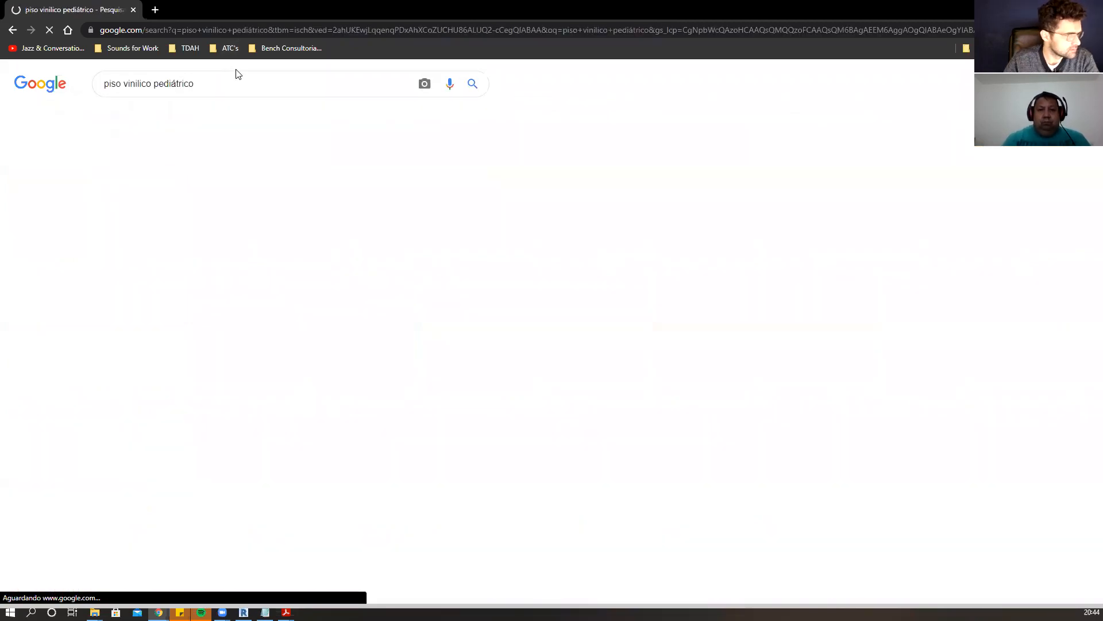
{"action": "scroll", "coordinate": [594, 210], "scroll_direction": "down", "scroll_amount": 5}
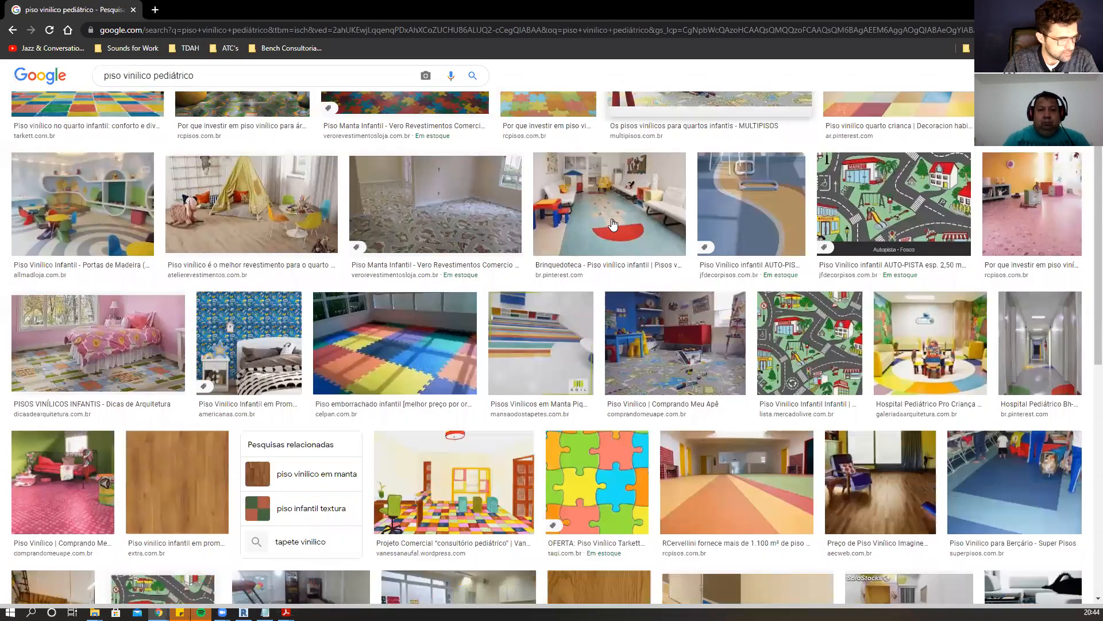
{"action": "scroll", "coordinate": [595, 209], "scroll_direction": "down", "scroll_amount": 10}
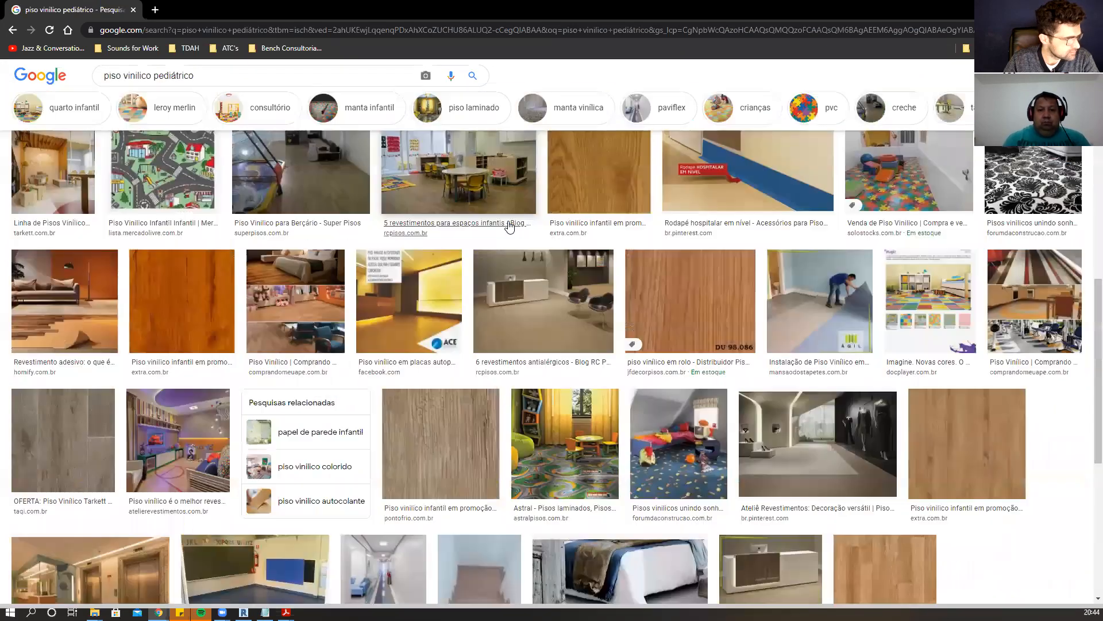
{"action": "scroll", "coordinate": [163, 81], "scroll_direction": "up", "scroll_amount": 1}
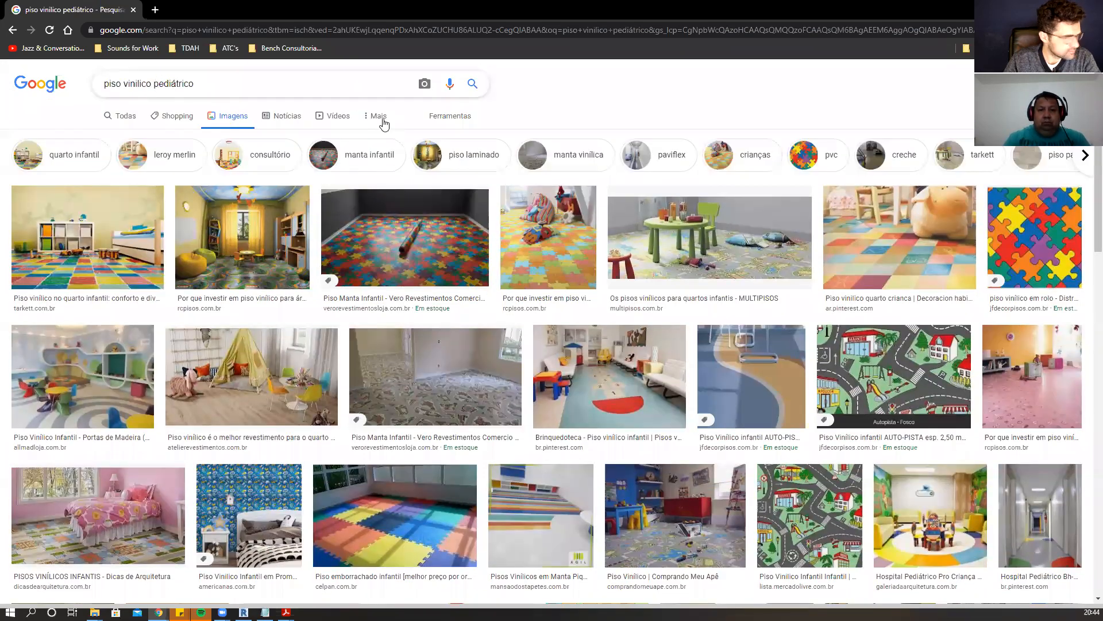
Change the image search to piso vinílico hospital.
{"action": "left_click_drag", "start_coordinate": [153, 84], "coordinate": [384, 125]}
{"action": "type", "text": "h"}
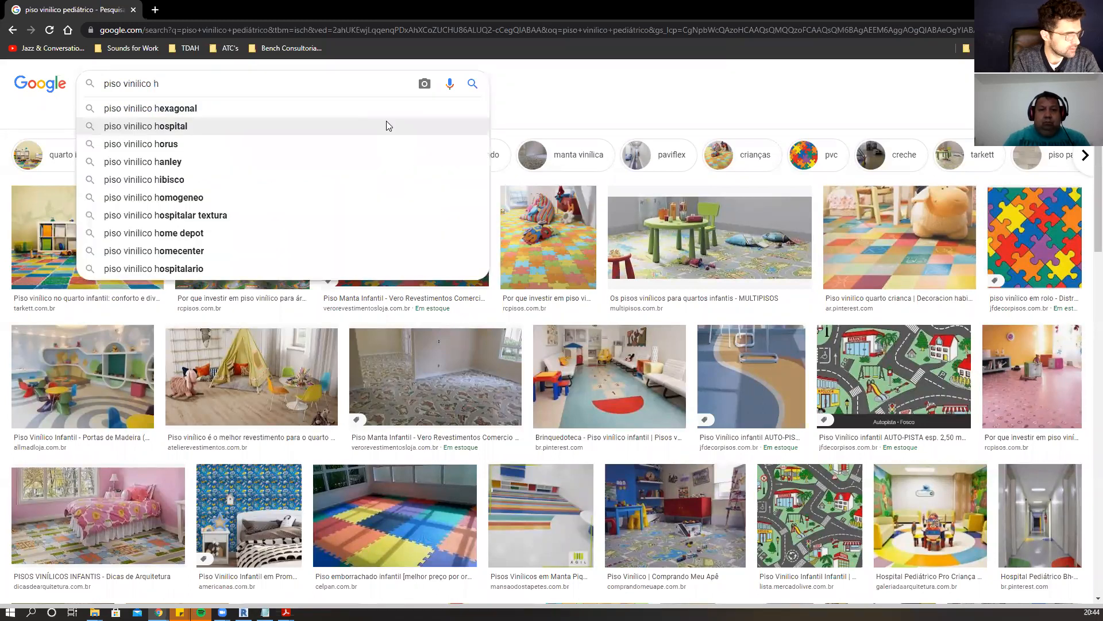
{"action": "type", "text": "ospital"}
{"action": "key", "text": "Return"}
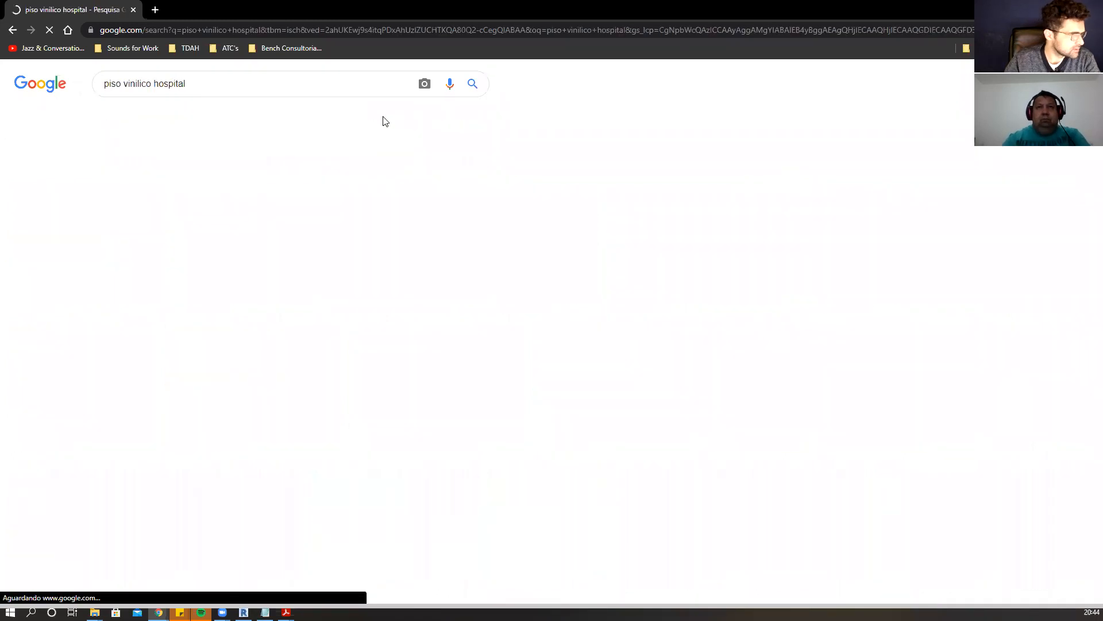
Browse the hospital vinyl floor results and open several reference images in new tabs.
{"action": "scroll", "coordinate": [470, 135], "scroll_direction": "down", "scroll_amount": 3}
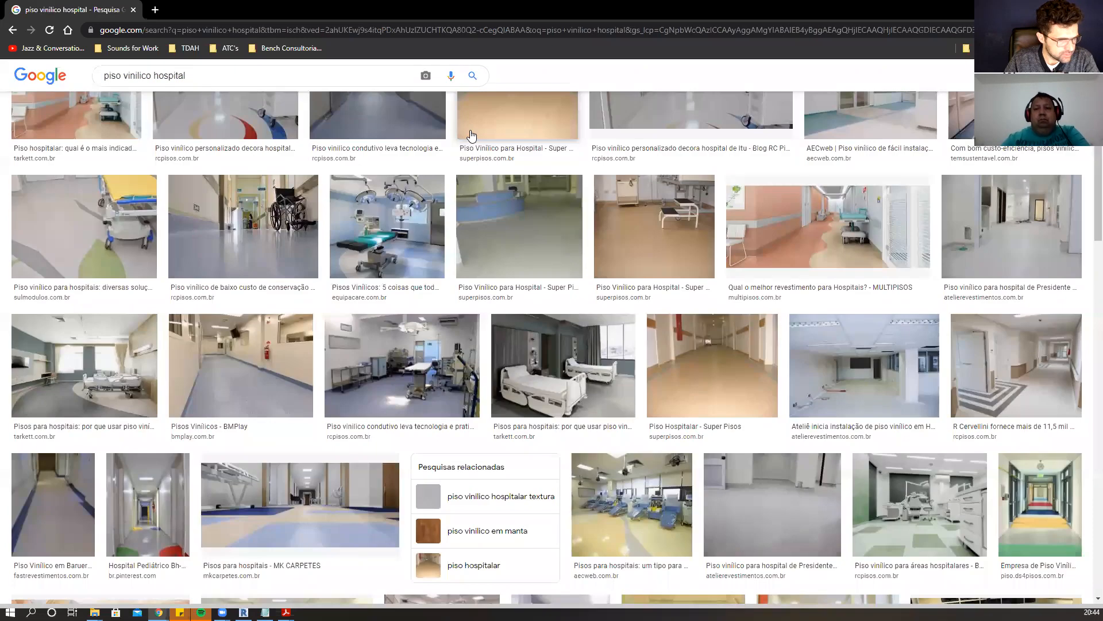
{"action": "scroll", "coordinate": [470, 135], "scroll_direction": "down", "scroll_amount": 2}
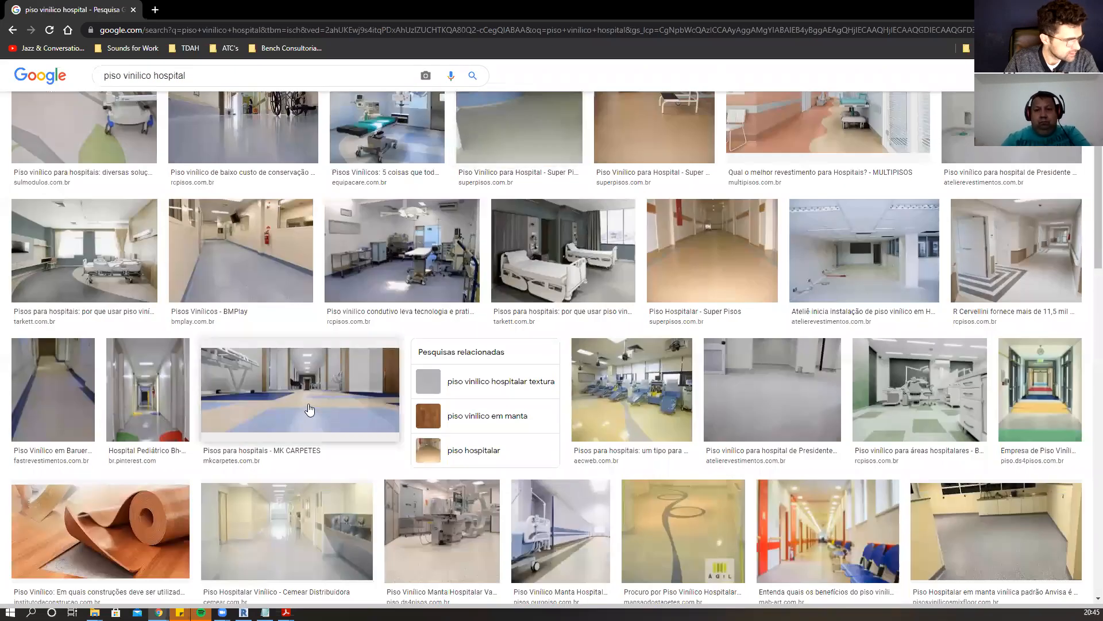
{"action": "scroll", "coordinate": [366, 369], "scroll_direction": "down", "scroll_amount": 2}
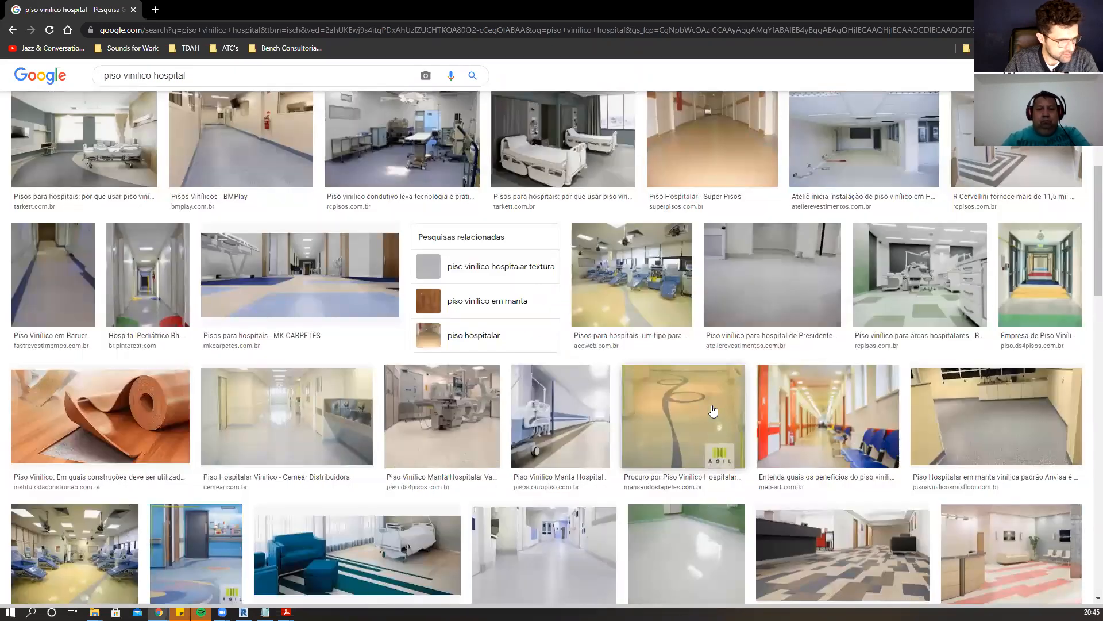
{"action": "scroll", "coordinate": [713, 410], "scroll_direction": "down", "scroll_amount": 3}
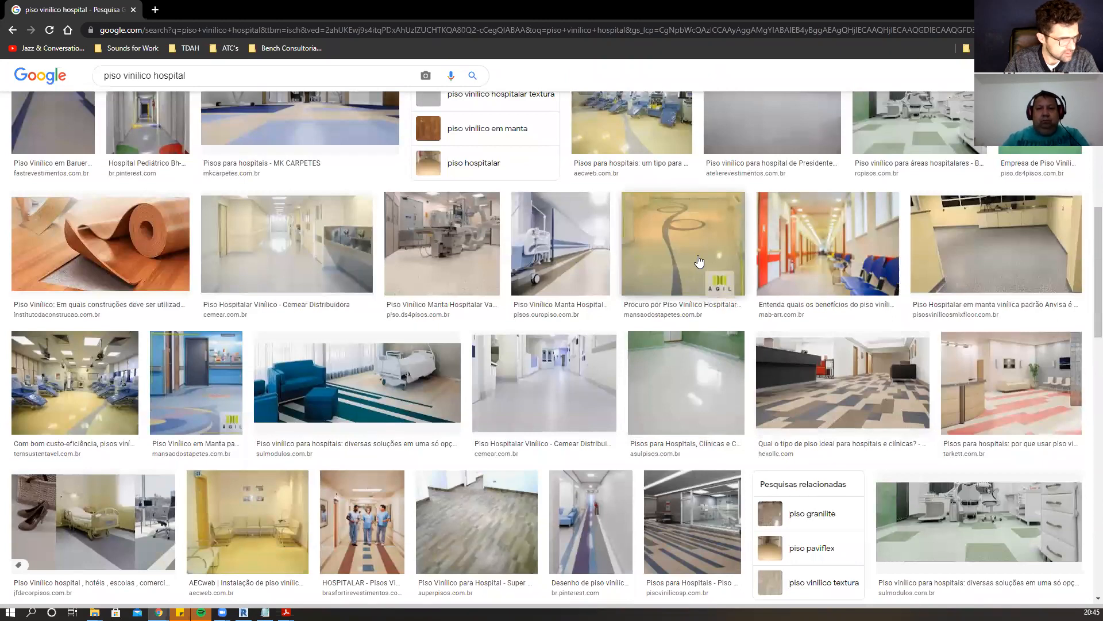
{"action": "right_click", "coordinate": [698, 260]}
{"action": "left_click", "coordinate": [718, 266]}
{"action": "scroll", "coordinate": [190, 316], "scroll_direction": "down", "scroll_amount": 2}
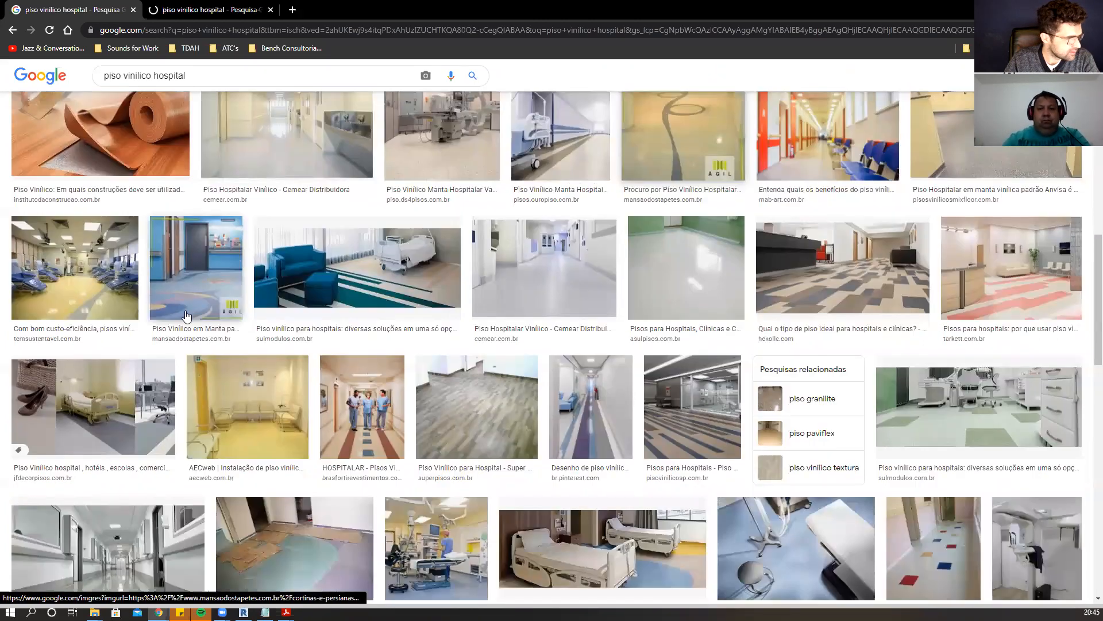
{"action": "right_click", "coordinate": [105, 291]}
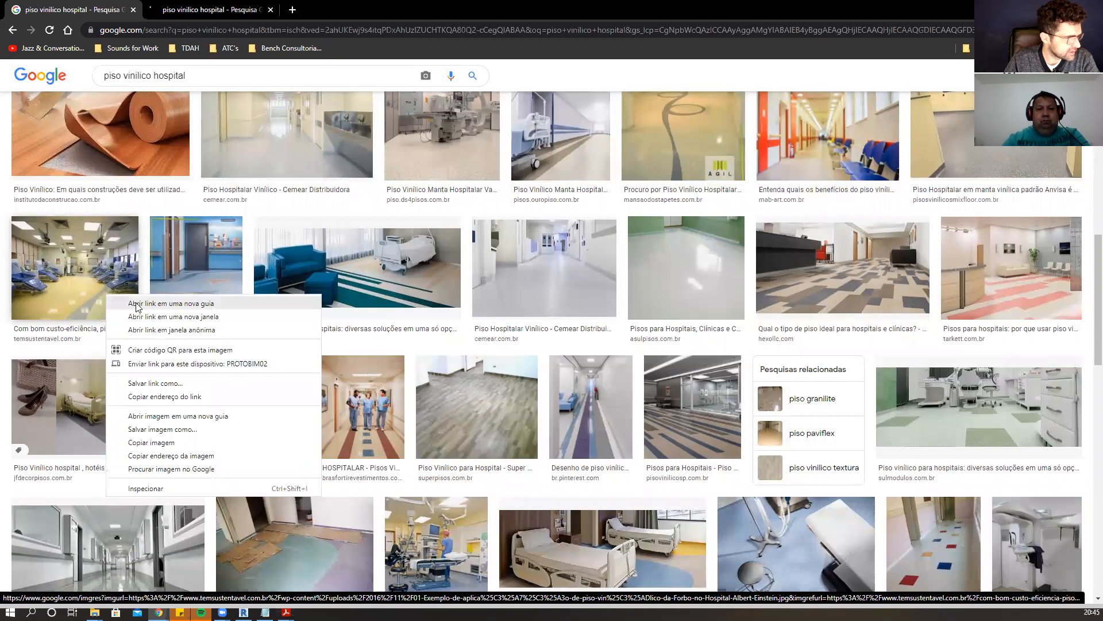
{"action": "left_click", "coordinate": [146, 301]}
{"action": "scroll", "coordinate": [536, 307], "scroll_direction": "down", "scroll_amount": 5}
{"action": "right_click", "coordinate": [662, 287]}
{"action": "left_click", "coordinate": [682, 292]}
{"action": "scroll", "coordinate": [71, 303], "scroll_direction": "down", "scroll_amount": 4}
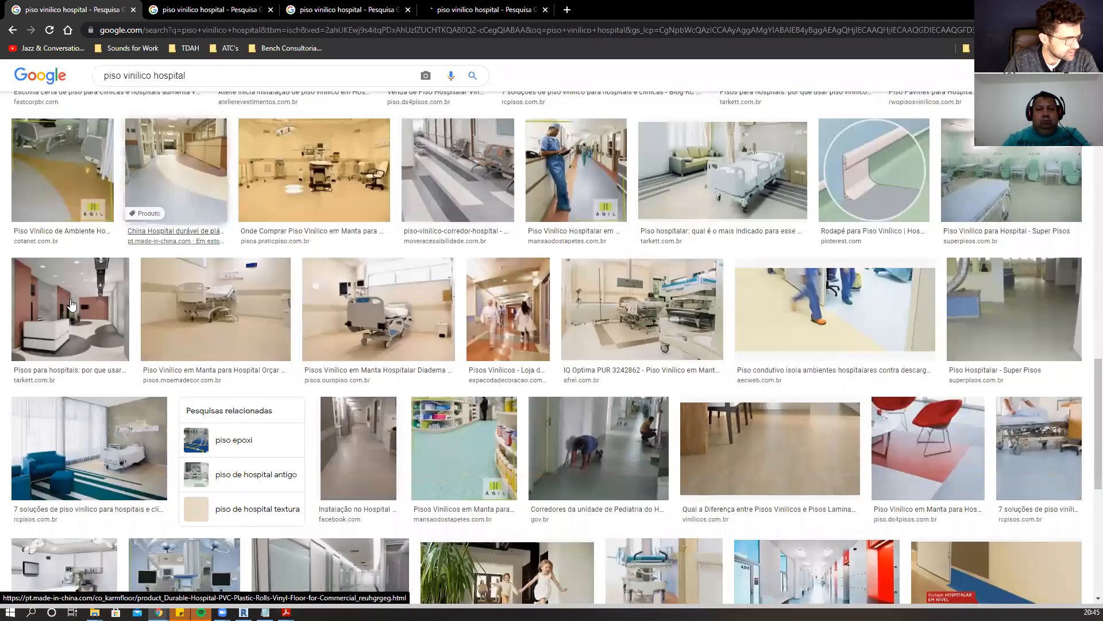
{"action": "right_click", "coordinate": [78, 196]}
{"action": "left_click", "coordinate": [95, 204]}
Review each opened tab of hospital vinyl floor references.
{"action": "left_click", "coordinate": [198, 10]}
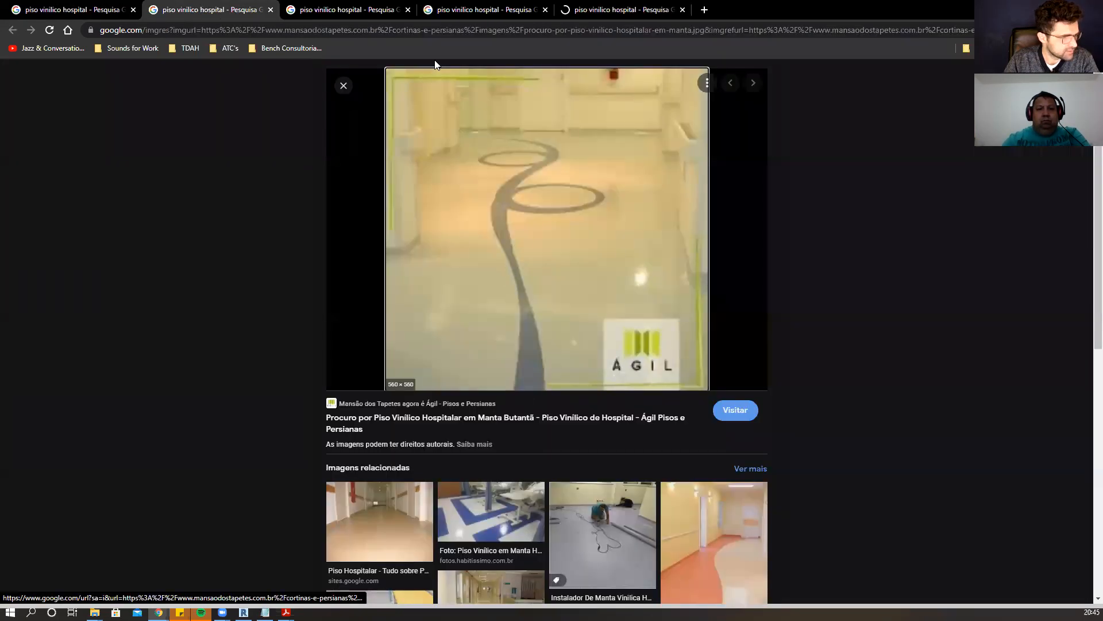
{"action": "key", "text": "ctrl+Tab"}
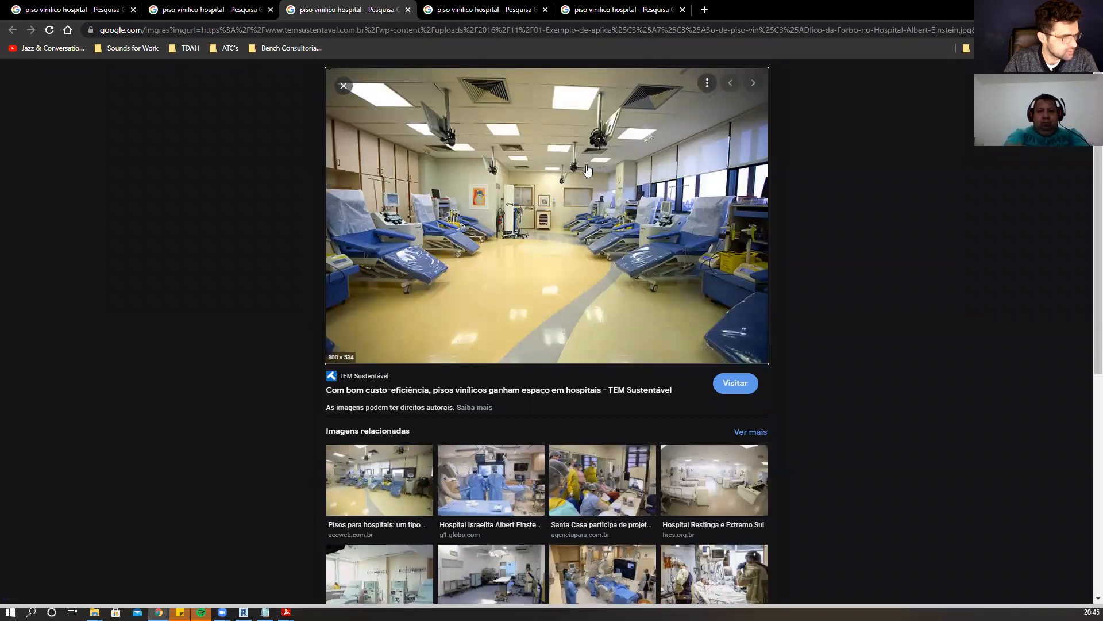
{"action": "left_click", "coordinate": [479, 17]}
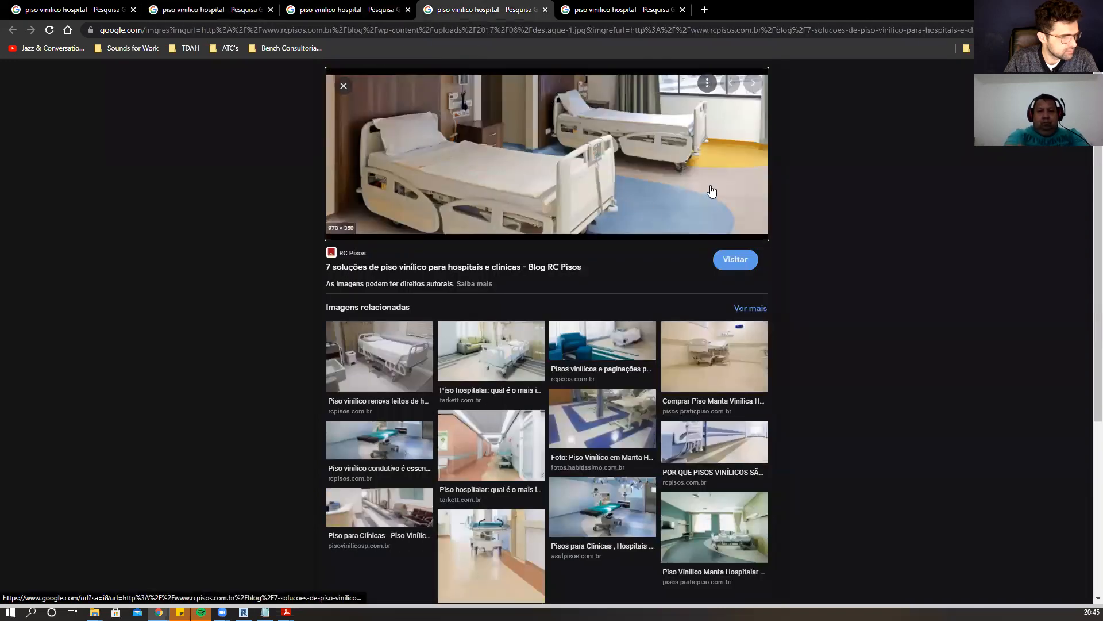
{"action": "left_click", "coordinate": [598, 7]}
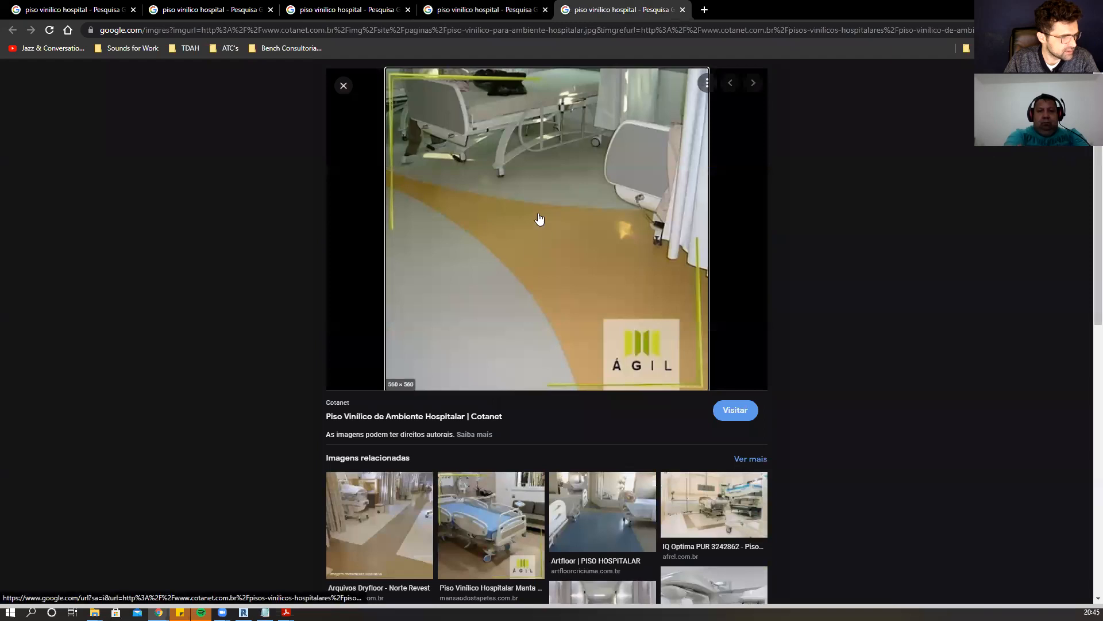
{"action": "scroll", "coordinate": [516, 222], "scroll_direction": "down", "scroll_amount": 8}
{"action": "scroll", "coordinate": [516, 222], "scroll_direction": "up", "scroll_amount": 8}
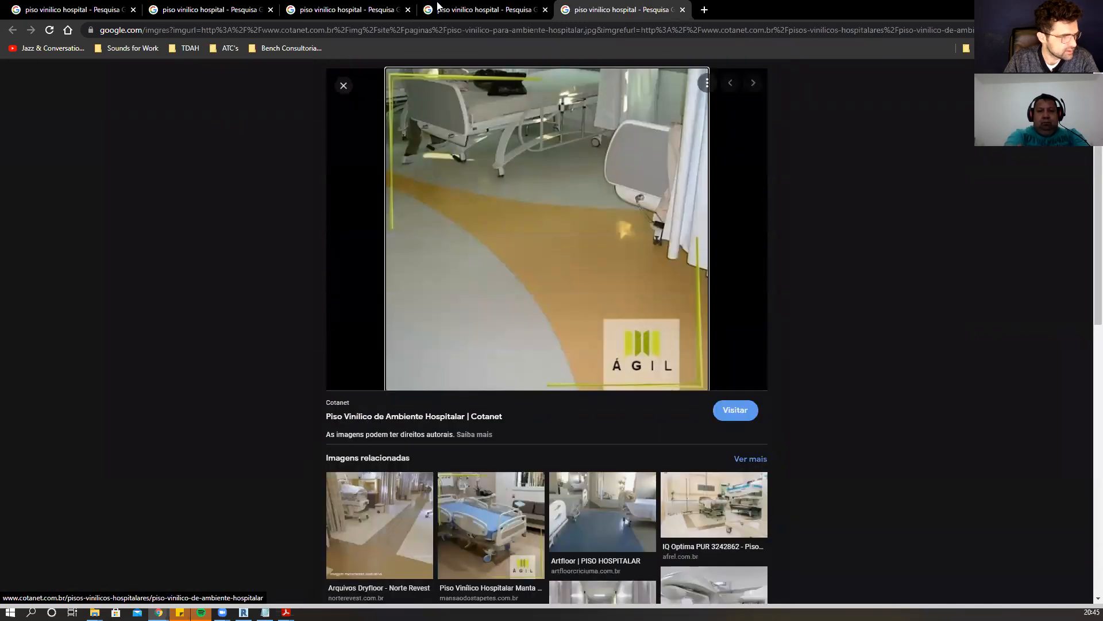
{"action": "left_click", "coordinate": [469, 10]}
{"action": "scroll", "coordinate": [701, 216], "scroll_direction": "down", "scroll_amount": 2}
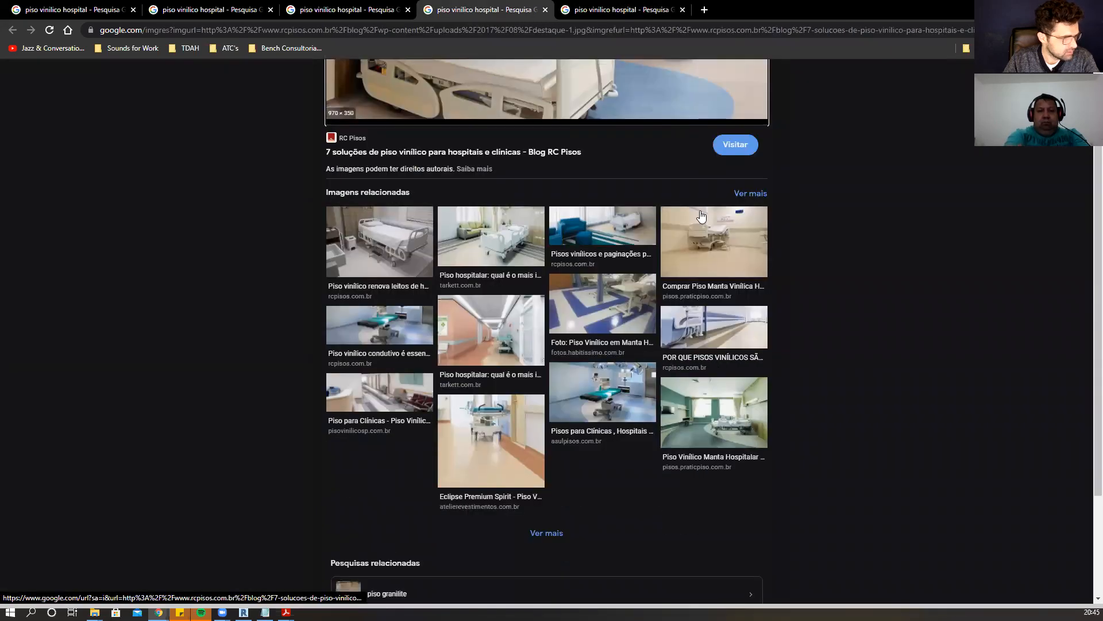
{"action": "scroll", "coordinate": [730, 227], "scroll_direction": "up", "scroll_amount": 2}
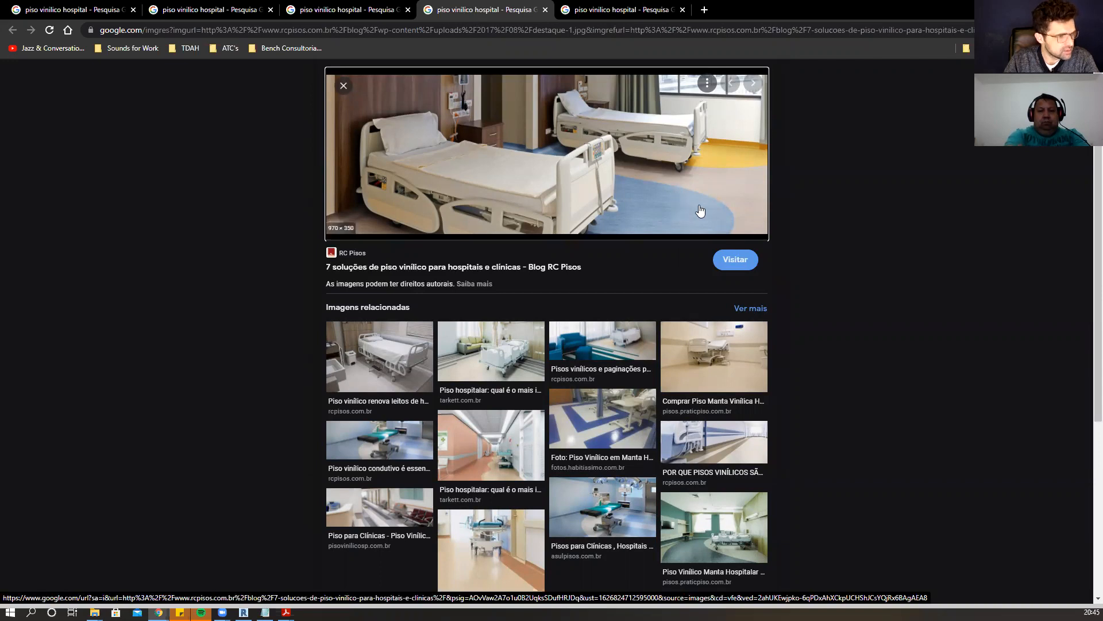
{"action": "scroll", "coordinate": [730, 224], "scroll_direction": "down", "scroll_amount": 3}
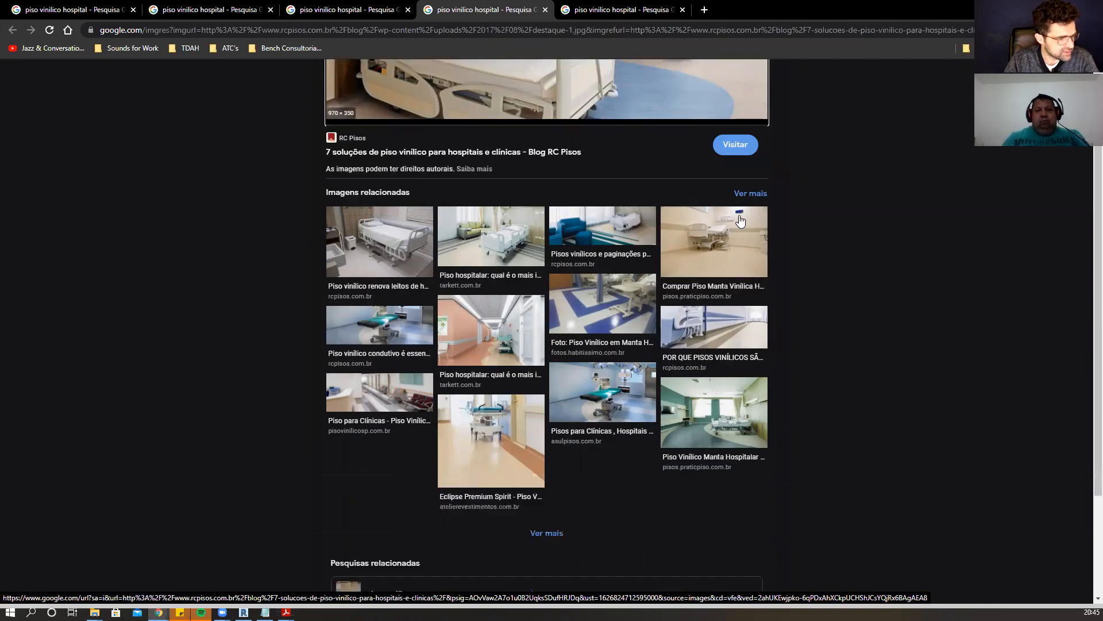
Close the opened image tabs.
{"action": "left_click", "coordinate": [546, 10]}
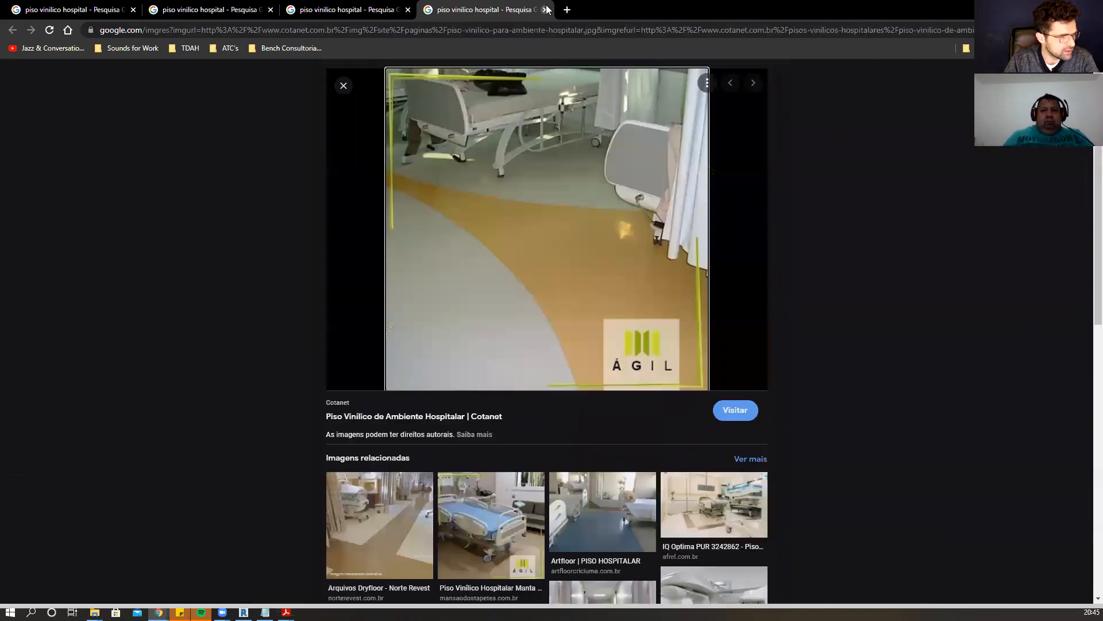
{"action": "left_click", "coordinate": [546, 10]}
{"action": "left_click", "coordinate": [408, 9]}
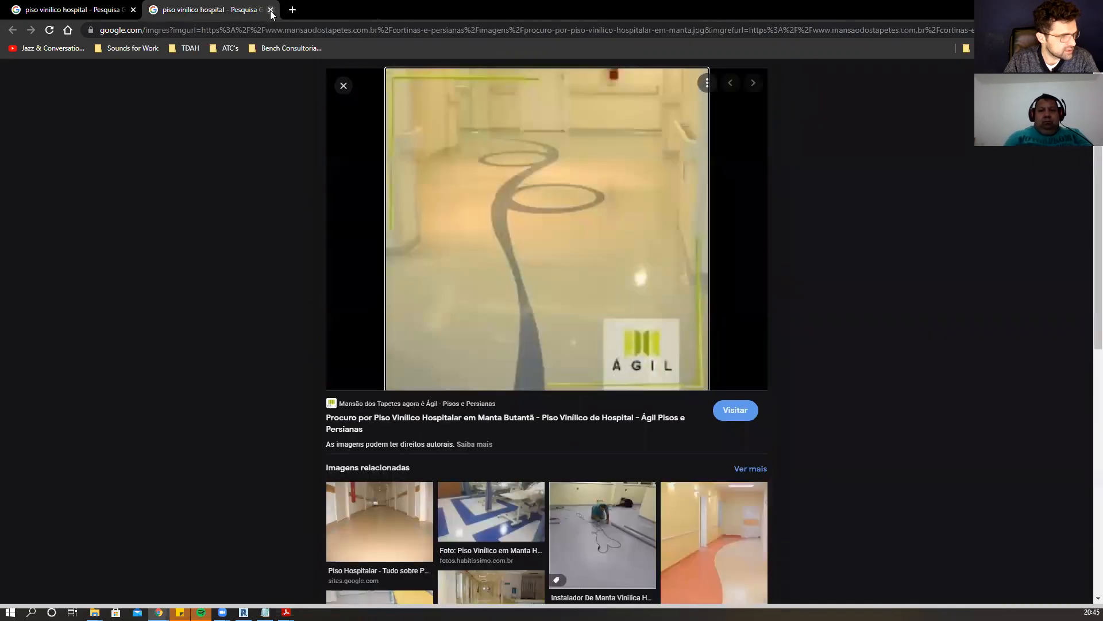
{"action": "left_click", "coordinate": [271, 10]}
Switch back to Revit and complete the plan's text note as SF - SPLIT FACE / DIVIDIR FACES.
{"action": "key", "text": "alt+Tab"}
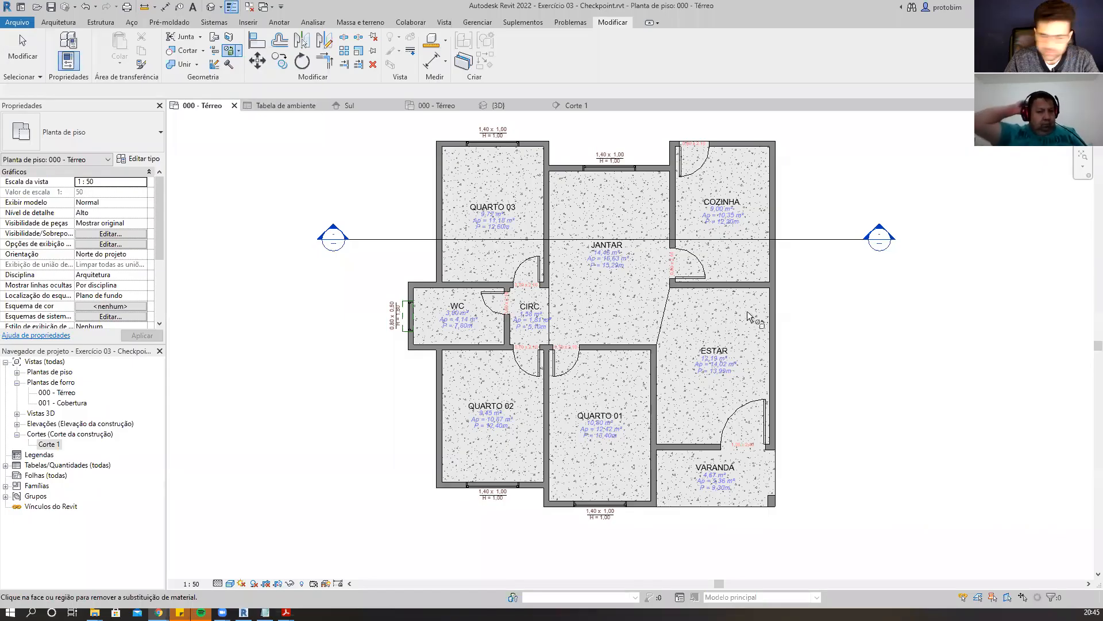
{"action": "key", "text": "Escape"}
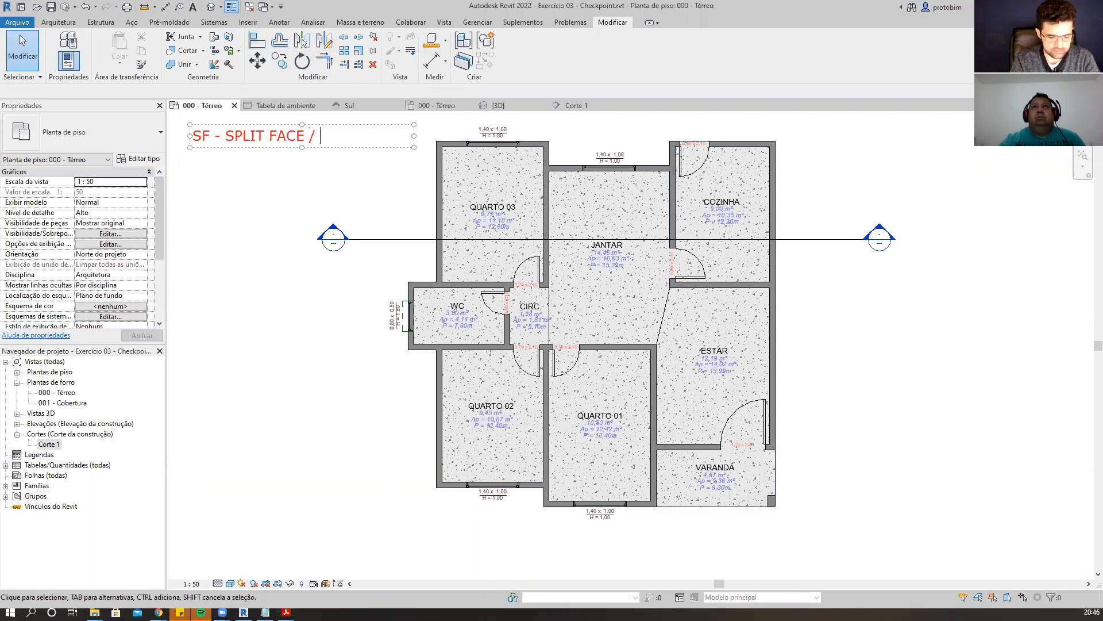
{"action": "type", "text": "CES"}
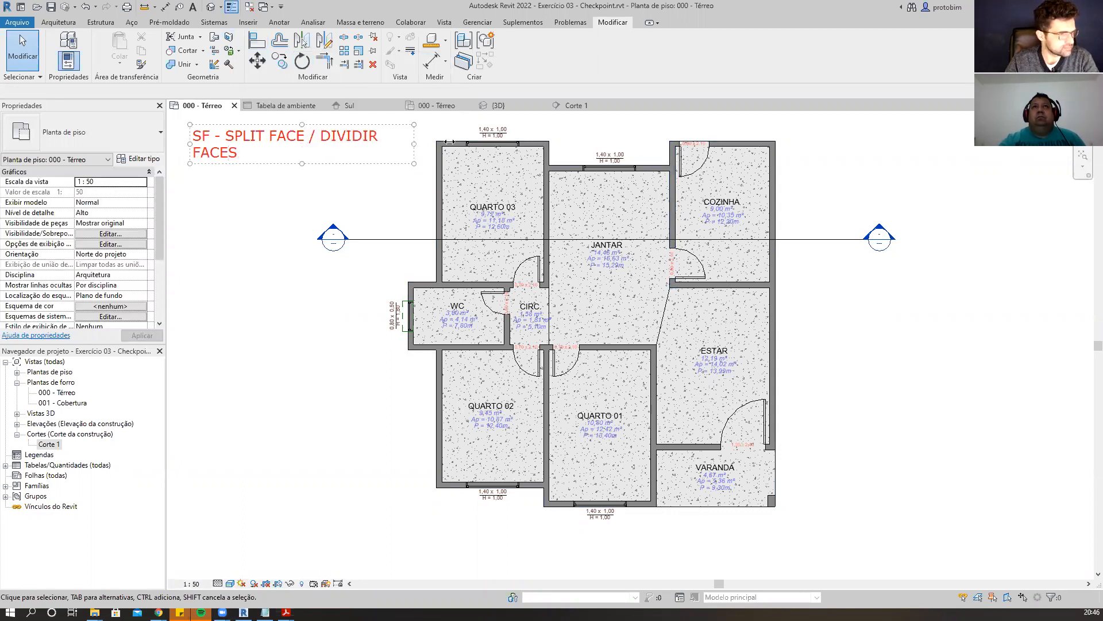
{"action": "left_click_drag", "start_coordinate": [450, 141], "coordinate": [469, 138]}
{"action": "left_click", "coordinate": [344, 206]}
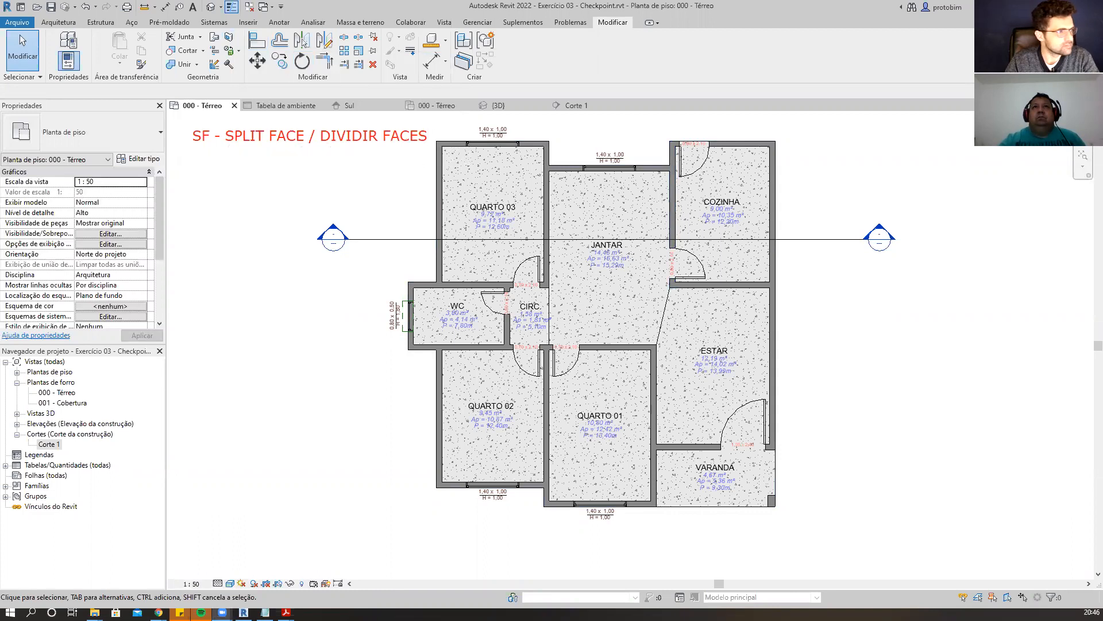
Use Split Face on the floor and sketch a closed boundary around the WC by picking its wall edges and trimming corners.
{"action": "left_click", "coordinate": [230, 41]}
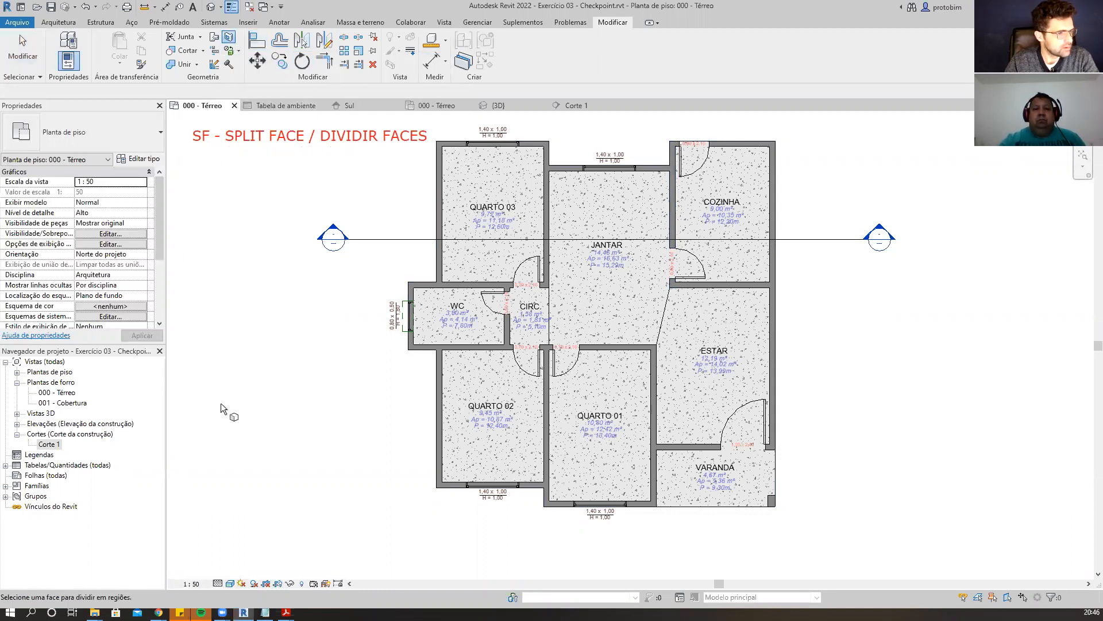
{"action": "left_click", "coordinate": [601, 307]}
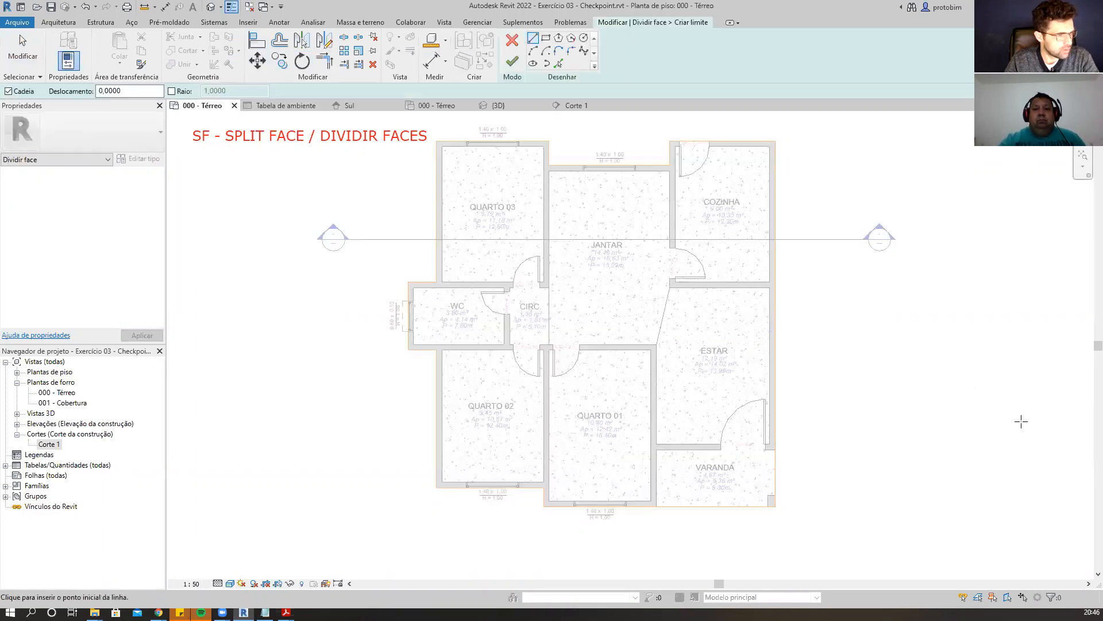
{"action": "scroll", "coordinate": [1021, 420], "scroll_direction": "down", "scroll_amount": 1}
{"action": "scroll", "coordinate": [630, 228], "scroll_direction": "up", "scroll_amount": 1}
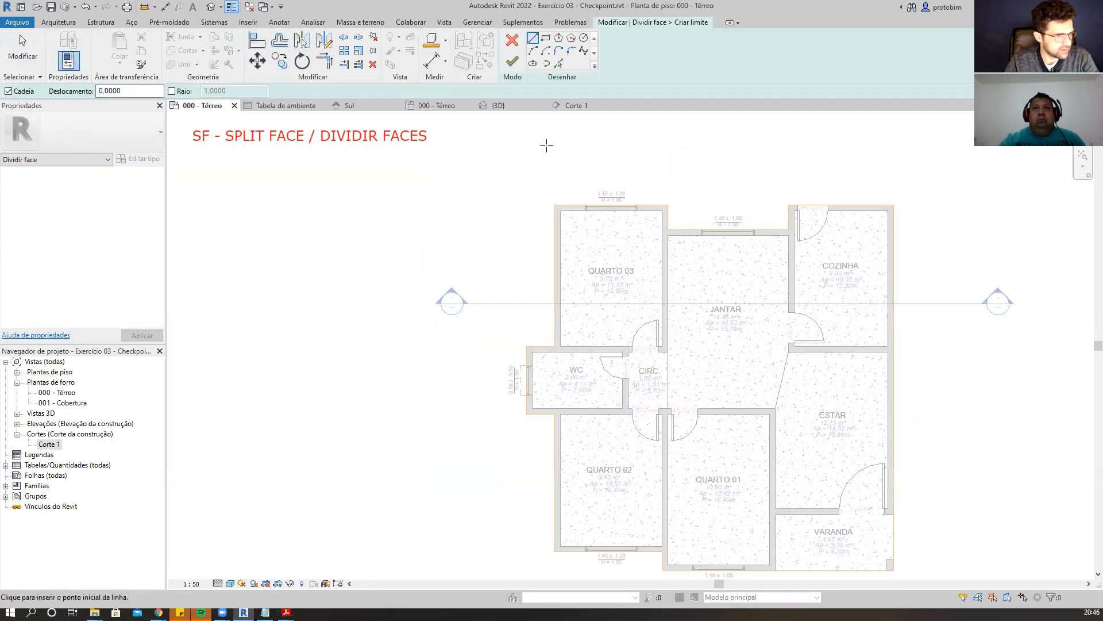
{"action": "scroll", "coordinate": [887, 320], "scroll_direction": "down", "scroll_amount": 1}
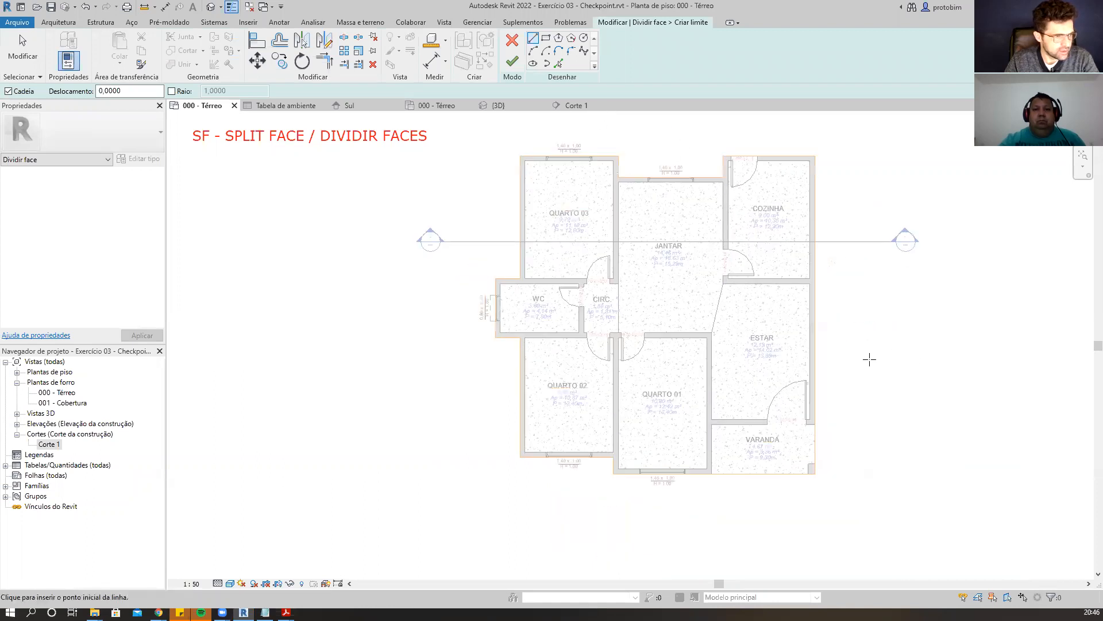
{"action": "scroll", "coordinate": [867, 357], "scroll_direction": "down", "scroll_amount": 1}
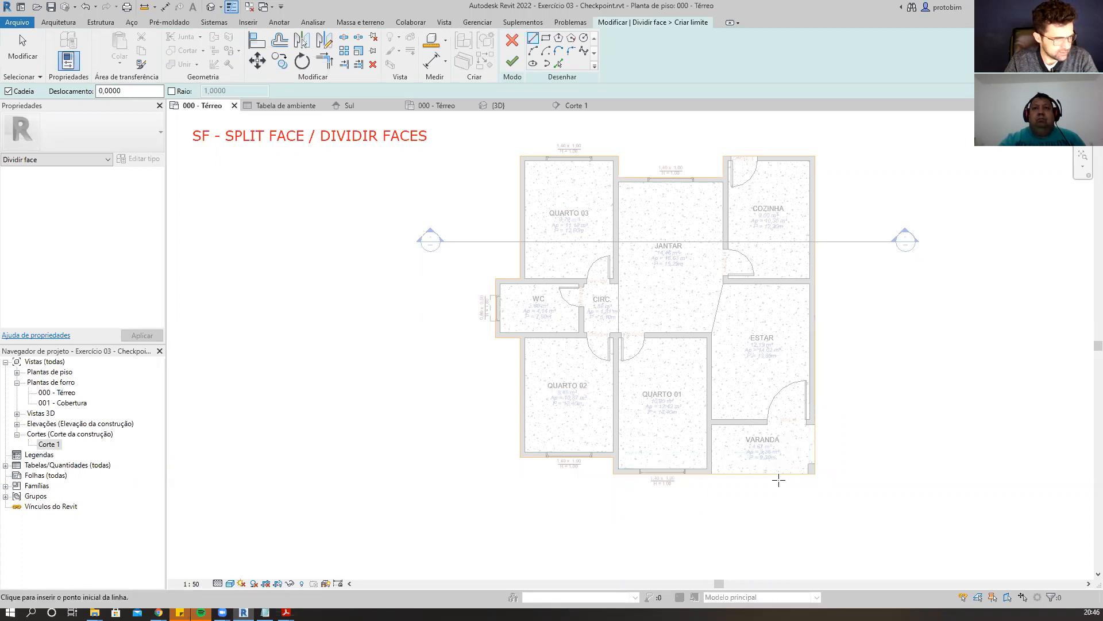
{"action": "scroll", "coordinate": [778, 492], "scroll_direction": "up", "scroll_amount": 2}
{"action": "scroll", "coordinate": [778, 492], "scroll_direction": "up", "scroll_amount": 1}
{"action": "scroll", "coordinate": [778, 493], "scroll_direction": "down", "scroll_amount": 1}
{"action": "scroll", "coordinate": [778, 492], "scroll_direction": "up", "scroll_amount": 1}
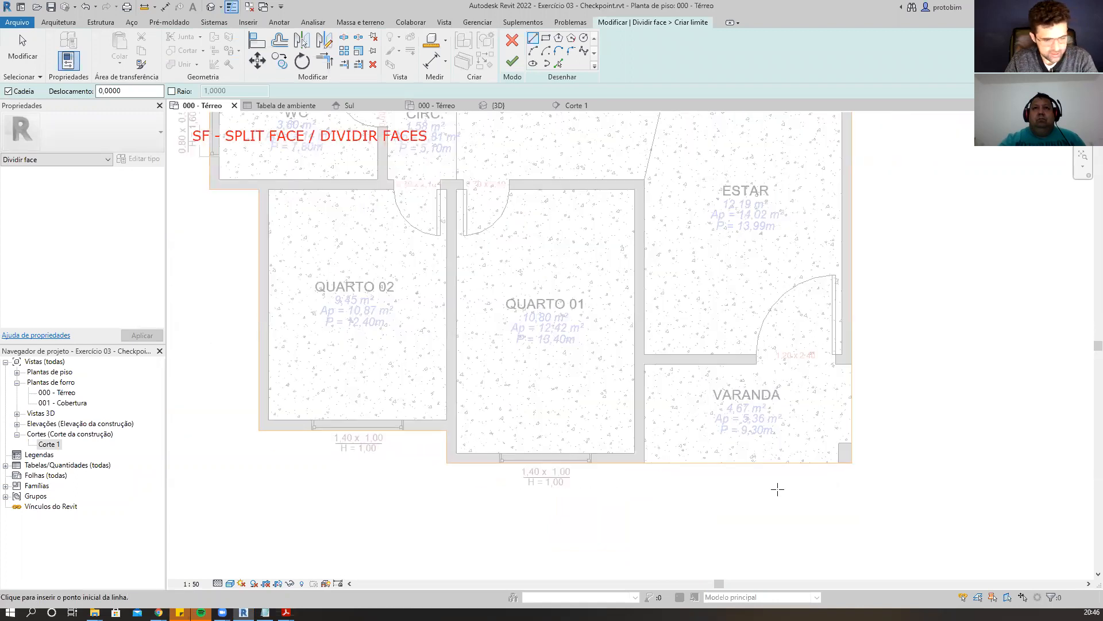
{"action": "scroll", "coordinate": [778, 492], "scroll_direction": "up", "scroll_amount": 4}
{"action": "scroll", "coordinate": [777, 490], "scroll_direction": "down", "scroll_amount": 6}
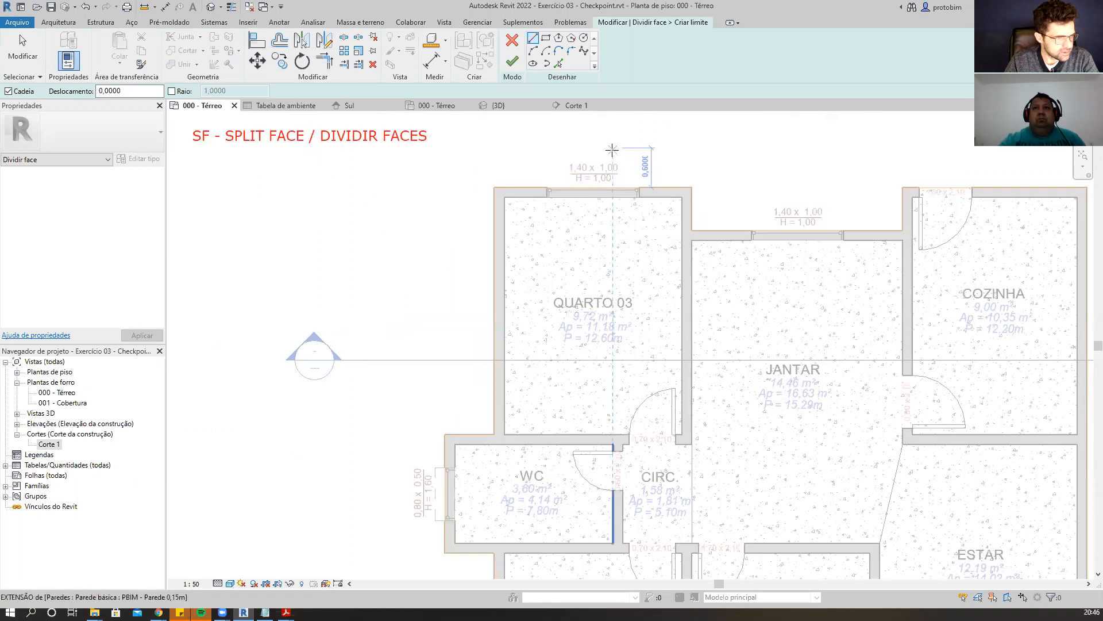
{"action": "scroll", "coordinate": [633, 217], "scroll_direction": "down", "scroll_amount": 2}
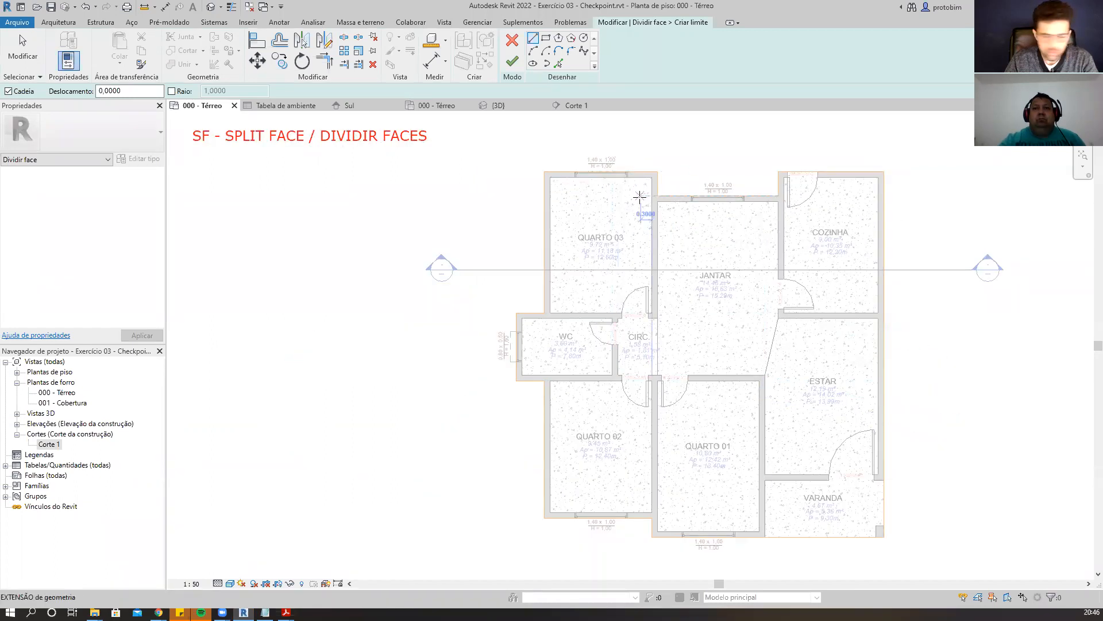
{"action": "scroll", "coordinate": [548, 167], "scroll_direction": "up", "scroll_amount": 5}
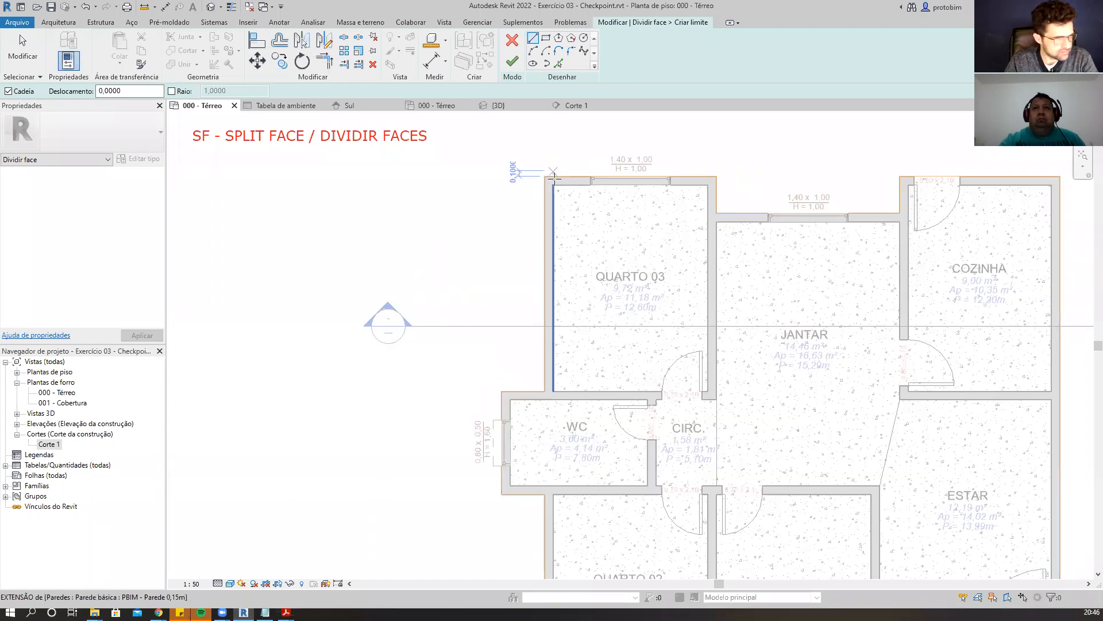
{"action": "scroll", "coordinate": [590, 168], "scroll_direction": "down", "scroll_amount": 6}
{"action": "scroll", "coordinate": [519, 381], "scroll_direction": "up", "scroll_amount": 5}
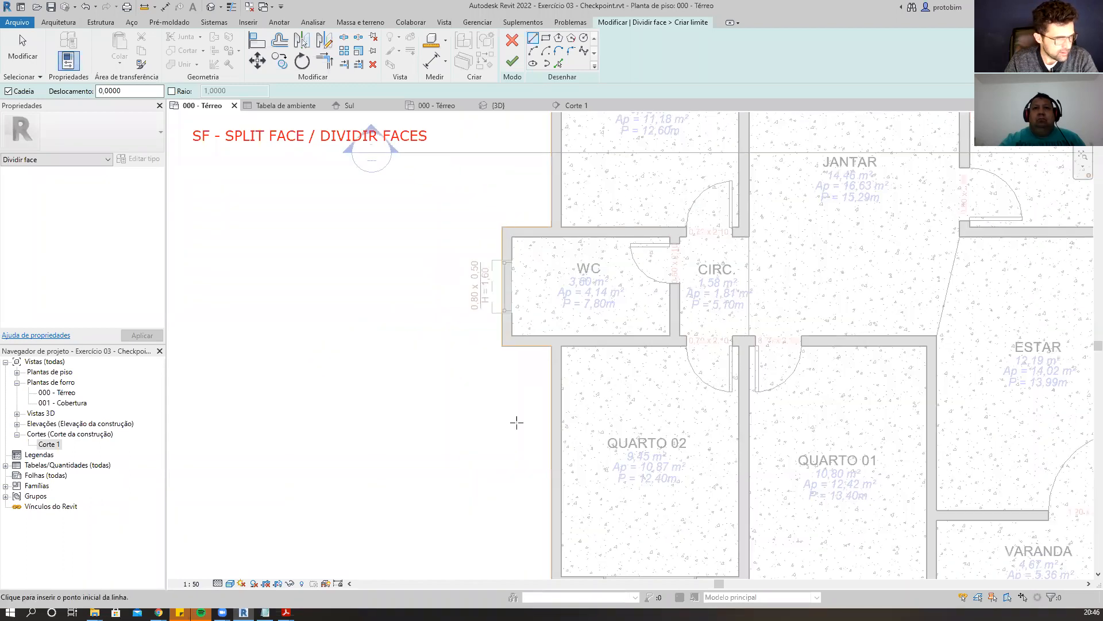
{"action": "scroll", "coordinate": [508, 310], "scroll_direction": "down", "scroll_amount": 3}
{"action": "scroll", "coordinate": [465, 282], "scroll_direction": "up", "scroll_amount": 2}
{"action": "scroll", "coordinate": [441, 228], "scroll_direction": "down", "scroll_amount": 1}
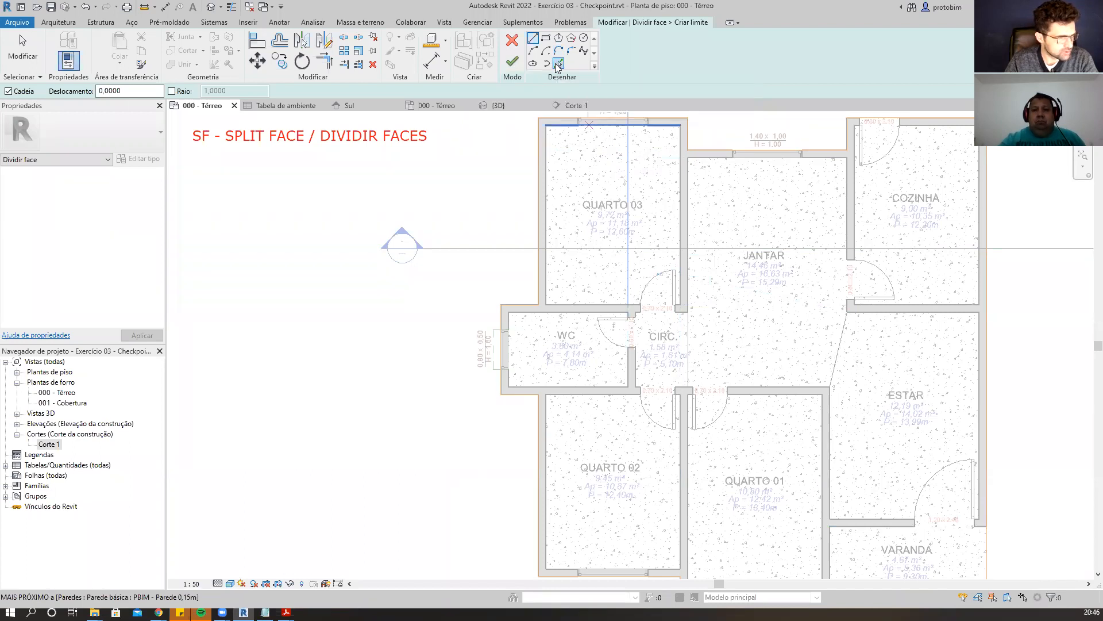
{"action": "left_click", "coordinate": [558, 65]}
{"action": "scroll", "coordinate": [543, 374], "scroll_direction": "up", "scroll_amount": 5}
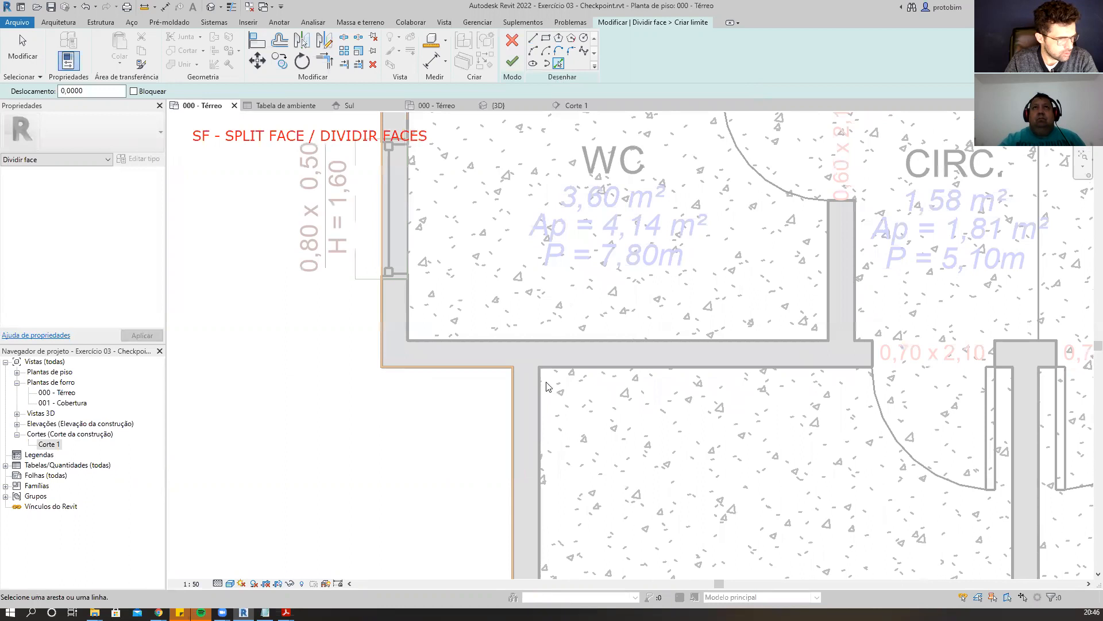
{"action": "left_click", "coordinate": [540, 341]}
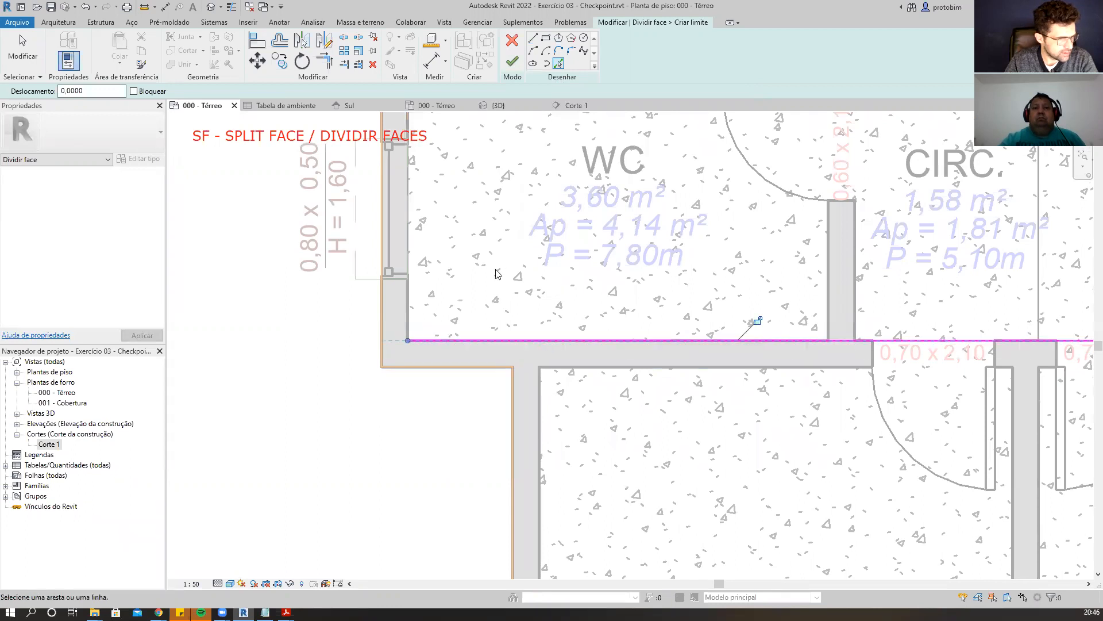
{"action": "left_click", "coordinate": [409, 311]}
{"action": "scroll", "coordinate": [431, 365], "scroll_direction": "down", "scroll_amount": 3}
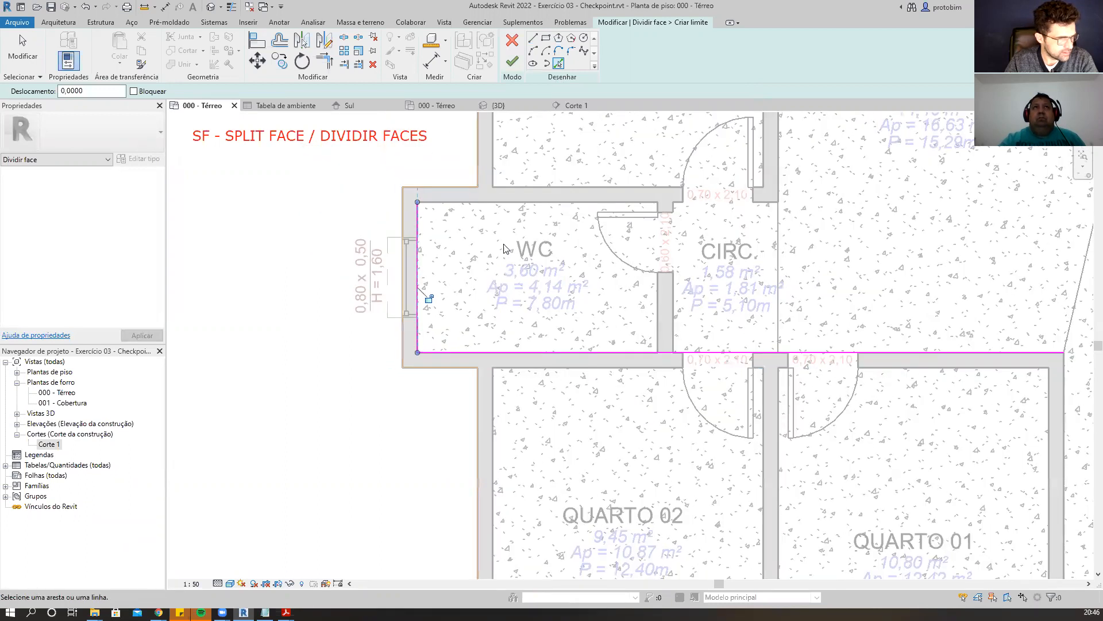
{"action": "left_click", "coordinate": [572, 208]}
{"action": "left_click", "coordinate": [658, 327]}
{"action": "key", "text": "Escape"}
{"action": "key", "text": "t"}
{"action": "key", "text": "r"}
{"action": "left_click", "coordinate": [643, 351]}
{"action": "left_click", "coordinate": [657, 329]}
{"action": "left_click", "coordinate": [657, 270]}
{"action": "left_click", "coordinate": [638, 201]}
{"action": "left_click", "coordinate": [512, 61]}
Split the floor face again with a boundary around the COZINHA, picking its wall edges and trimming the corner.
{"action": "scroll", "coordinate": [424, 218], "scroll_direction": "down", "scroll_amount": 1}
{"action": "scroll", "coordinate": [424, 217], "scroll_direction": "down", "scroll_amount": 2}
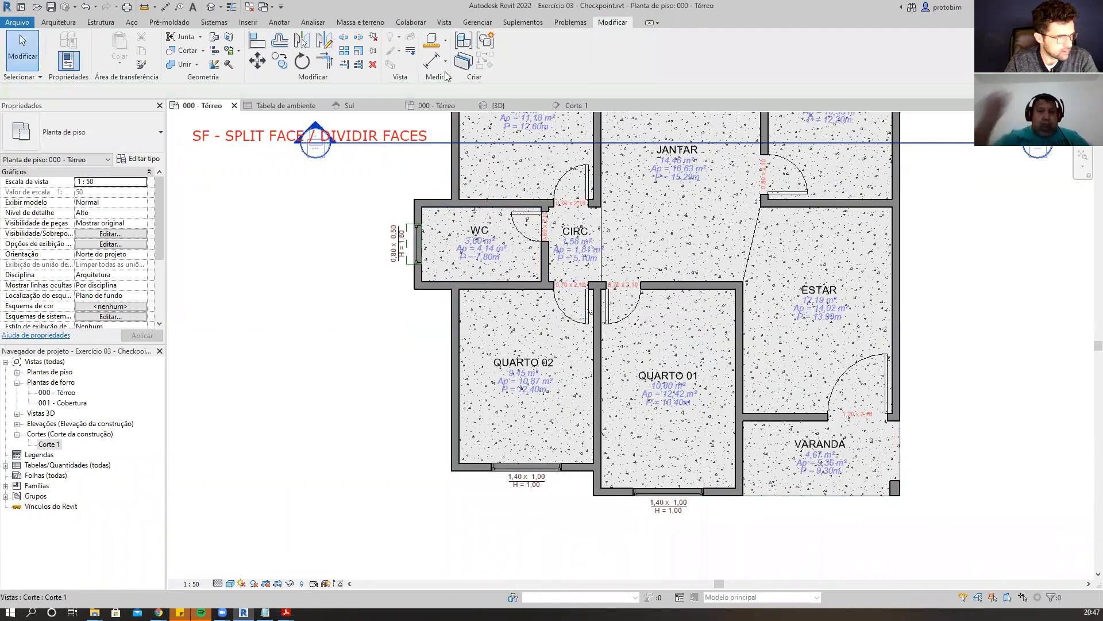
{"action": "key", "text": "s"}
{"action": "key", "text": "f"}
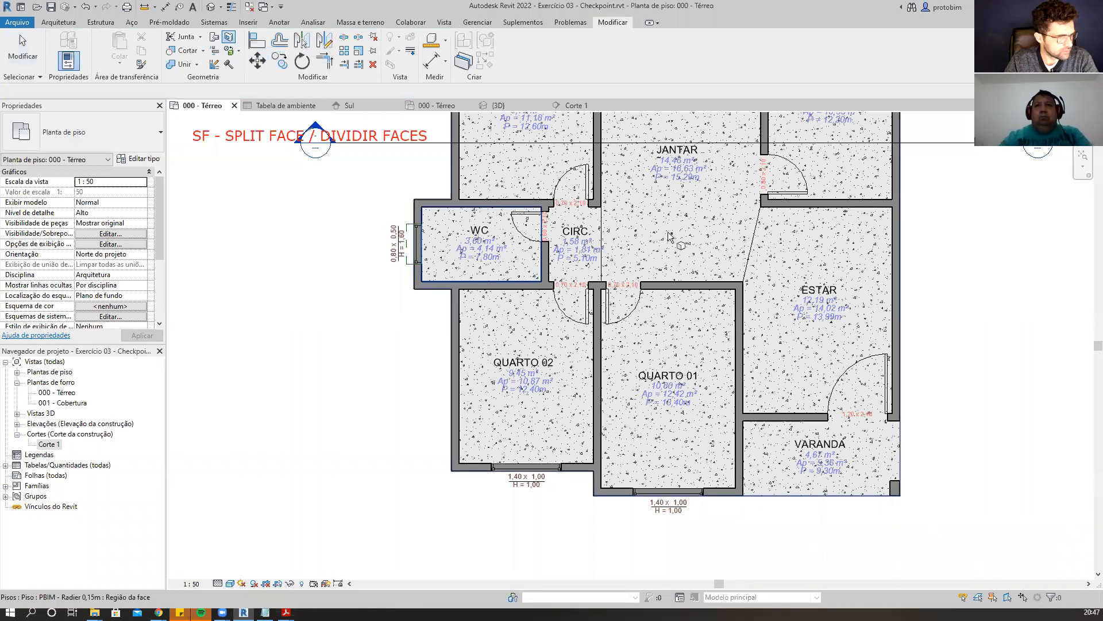
{"action": "left_click", "coordinate": [517, 224]}
{"action": "scroll", "coordinate": [429, 237], "scroll_direction": "up", "scroll_amount": 3}
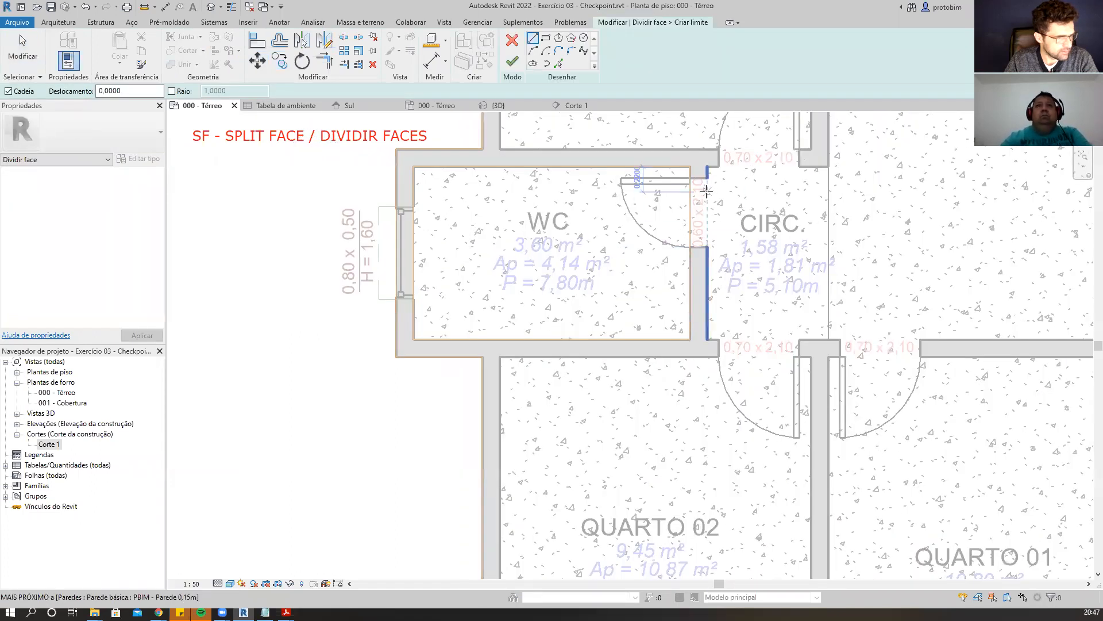
{"action": "scroll", "coordinate": [703, 210], "scroll_direction": "up", "scroll_amount": 2}
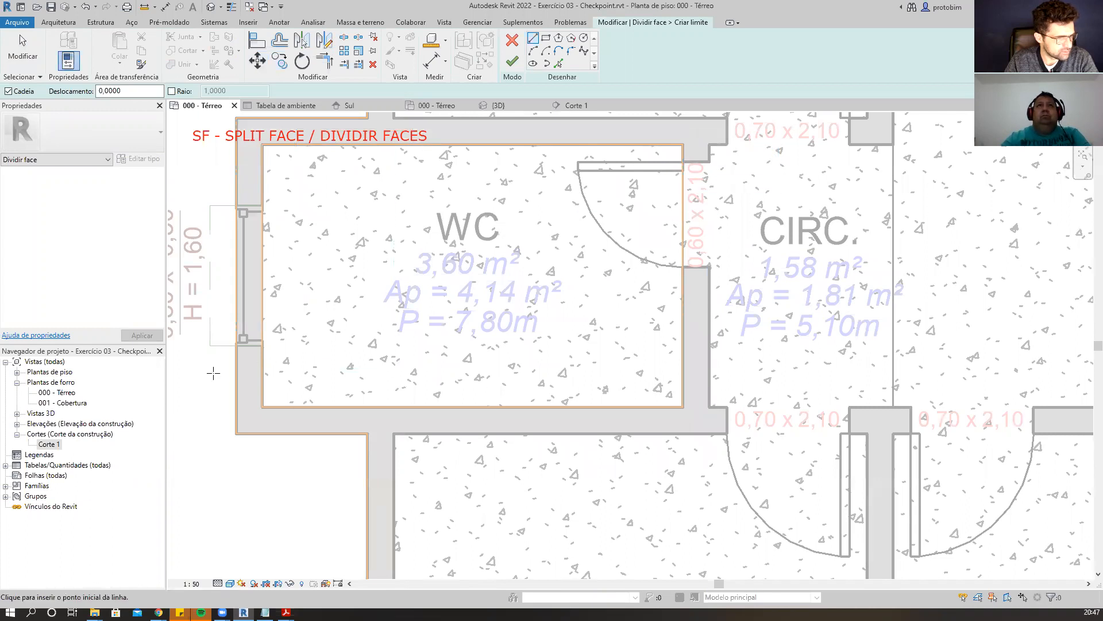
{"action": "scroll", "coordinate": [379, 282], "scroll_direction": "down", "scroll_amount": 5}
{"action": "scroll", "coordinate": [708, 248], "scroll_direction": "up", "scroll_amount": 3}
{"action": "scroll", "coordinate": [709, 248], "scroll_direction": "up", "scroll_amount": 1}
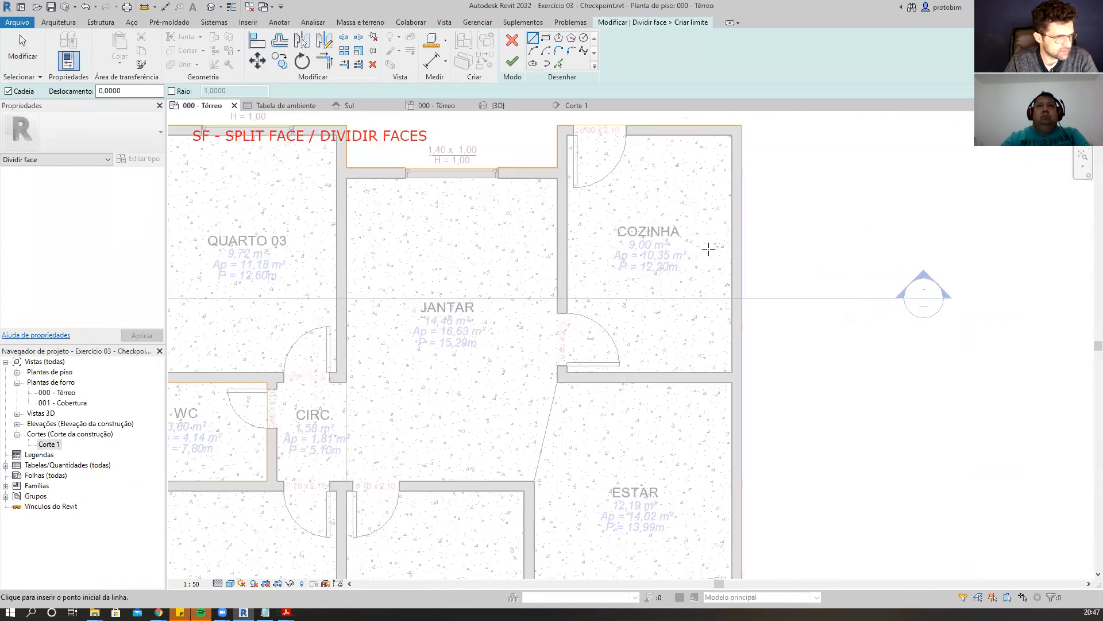
{"action": "left_click", "coordinate": [559, 63]}
{"action": "left_click", "coordinate": [573, 223]}
{"action": "left_click", "coordinate": [667, 136]}
{"action": "left_click", "coordinate": [731, 214]}
{"action": "left_click", "coordinate": [665, 374]}
{"action": "key", "text": "t"}
{"action": "key", "text": "r"}
{"action": "left_click", "coordinate": [731, 364]}
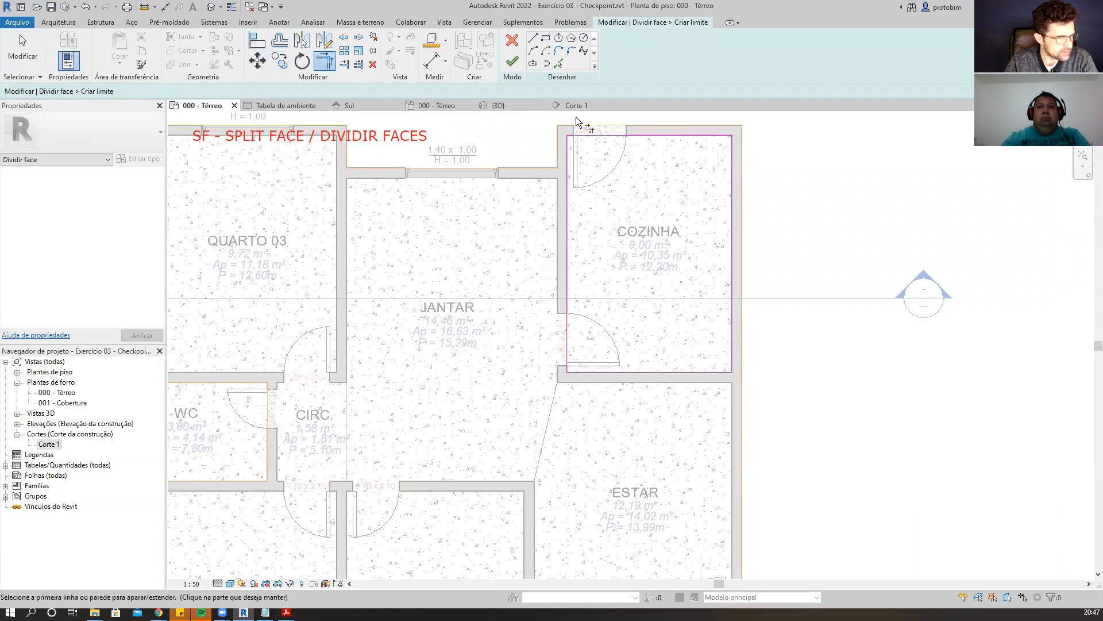
{"action": "left_click", "coordinate": [516, 65]}
Start Split Face on the floor face near ESTAR and toggle thin lines for the sketch.
{"action": "scroll", "coordinate": [713, 223], "scroll_direction": "up", "scroll_amount": 2}
{"action": "scroll", "coordinate": [716, 226], "scroll_direction": "down", "scroll_amount": 5}
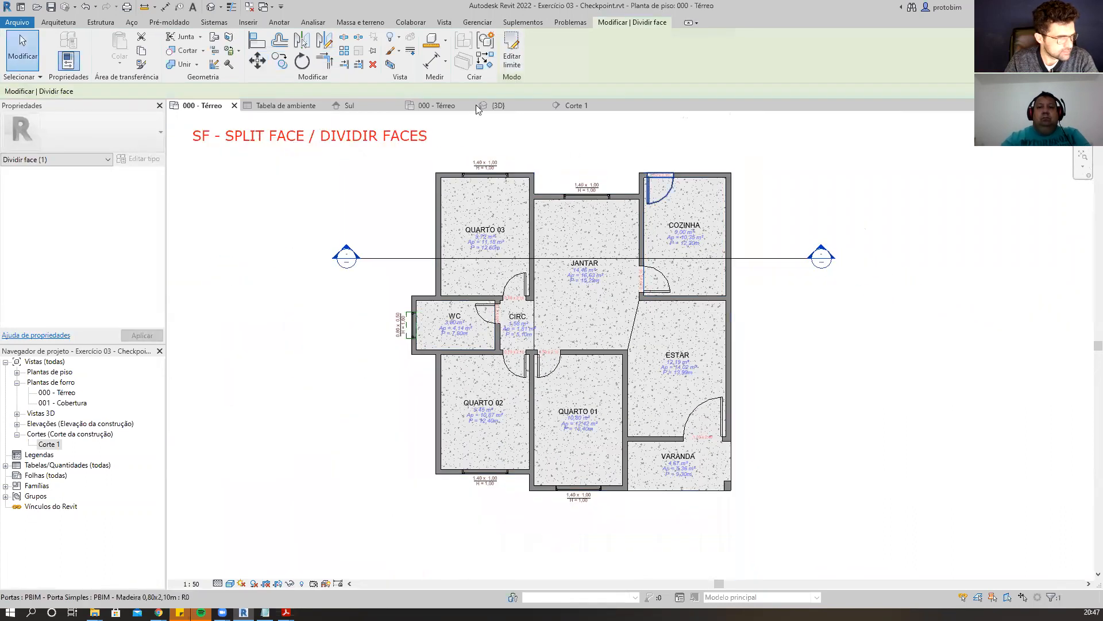
{"action": "left_click", "coordinate": [229, 37]}
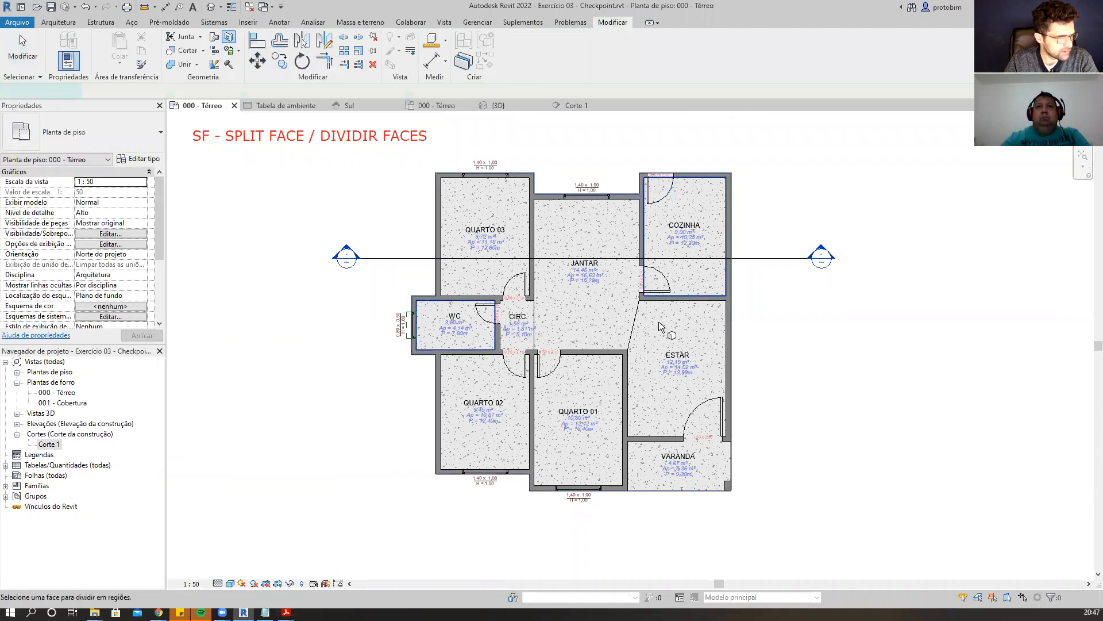
{"action": "left_click", "coordinate": [659, 322]}
{"action": "scroll", "coordinate": [627, 276], "scroll_direction": "up", "scroll_amount": 4}
{"action": "scroll", "coordinate": [885, 277], "scroll_direction": "down", "scroll_amount": 2}
{"action": "scroll", "coordinate": [899, 279], "scroll_direction": "up", "scroll_amount": 5}
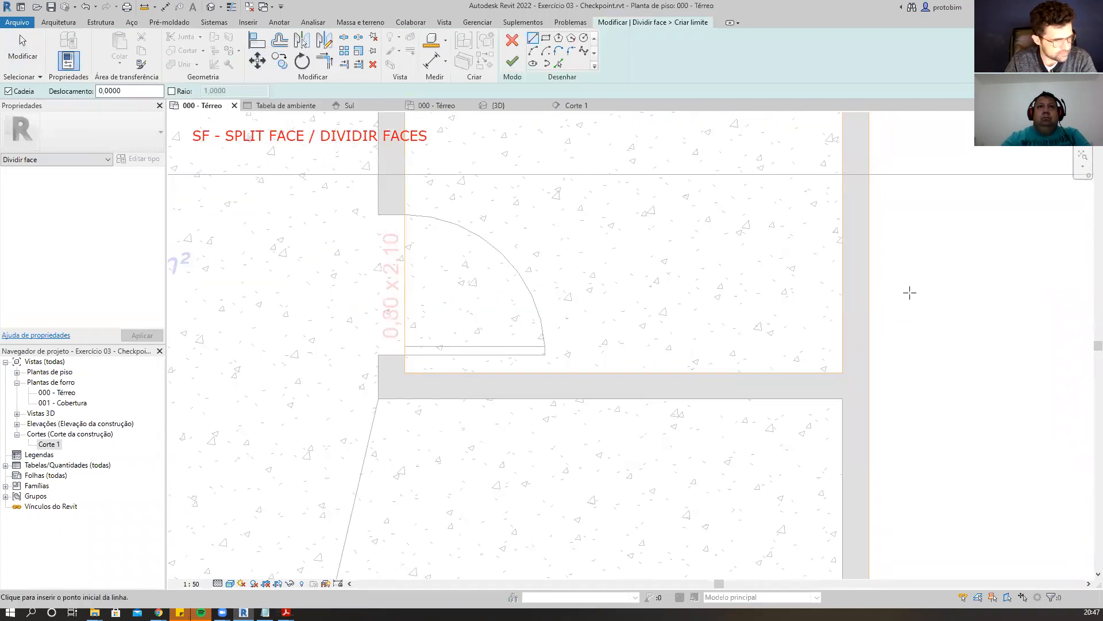
{"action": "scroll", "coordinate": [486, 363], "scroll_direction": "up", "scroll_amount": 1}
{"action": "key", "text": "t"}
{"action": "key", "text": "l"}
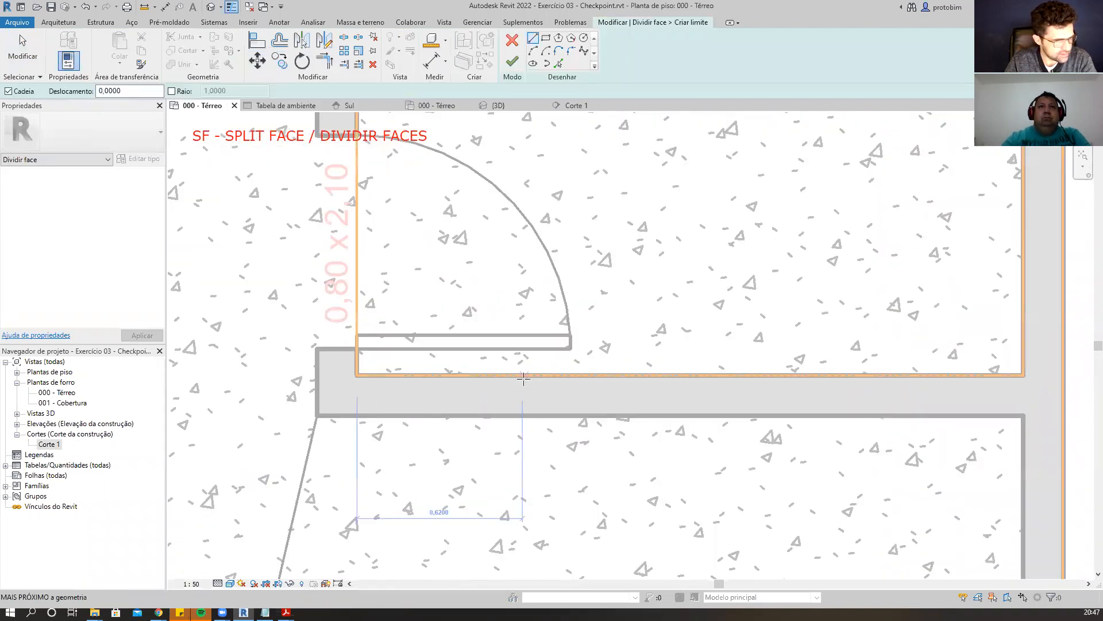
{"action": "key", "text": "t"}
{"action": "key", "text": "l"}
{"action": "scroll", "coordinate": [603, 229], "scroll_direction": "down", "scroll_amount": 9}
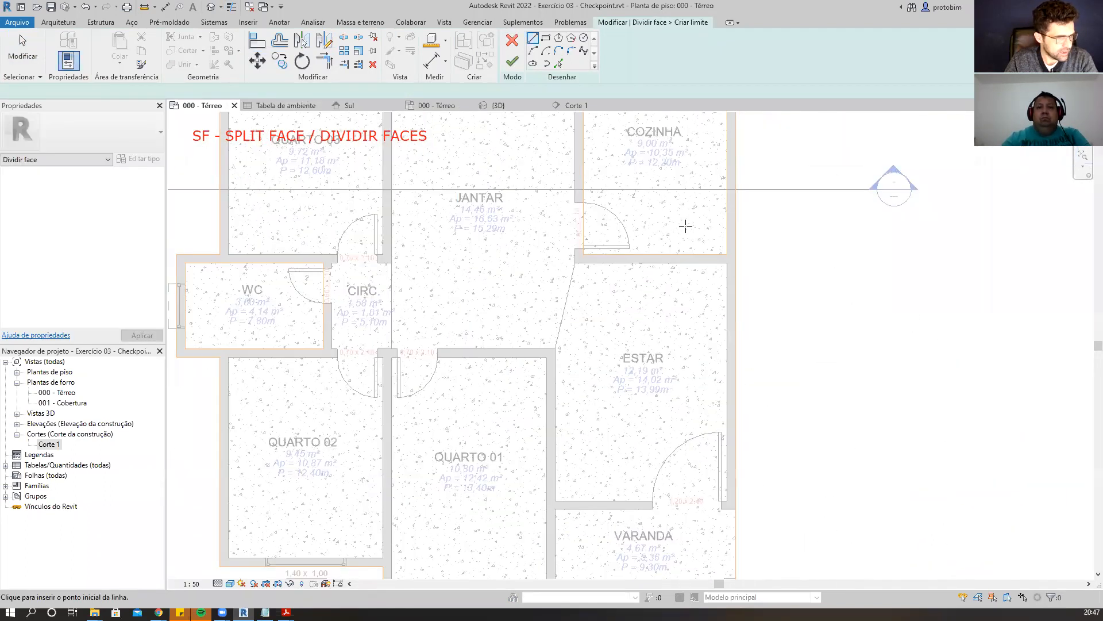
{"action": "scroll", "coordinate": [690, 402], "scroll_direction": "up", "scroll_amount": 5}
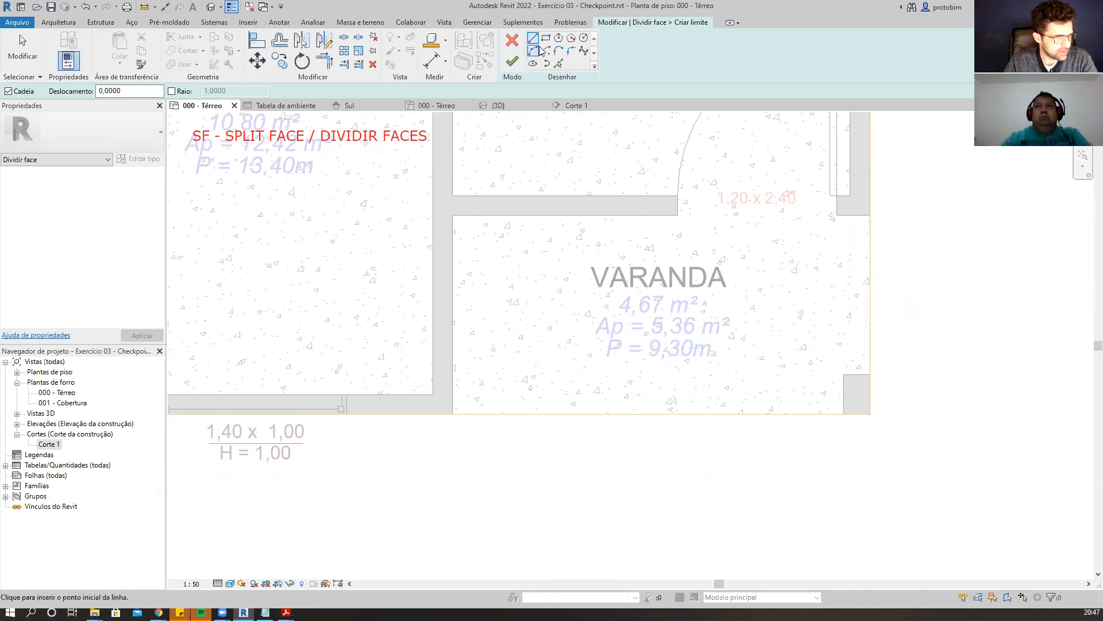
{"action": "left_click", "coordinate": [870, 414]}
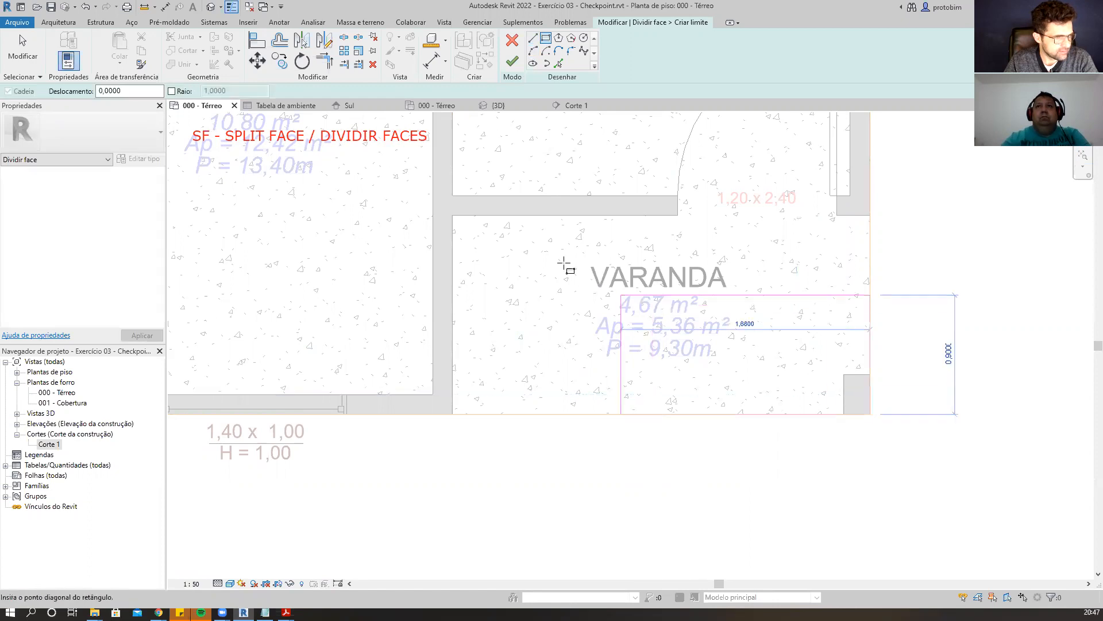
{"action": "left_click", "coordinate": [453, 216]}
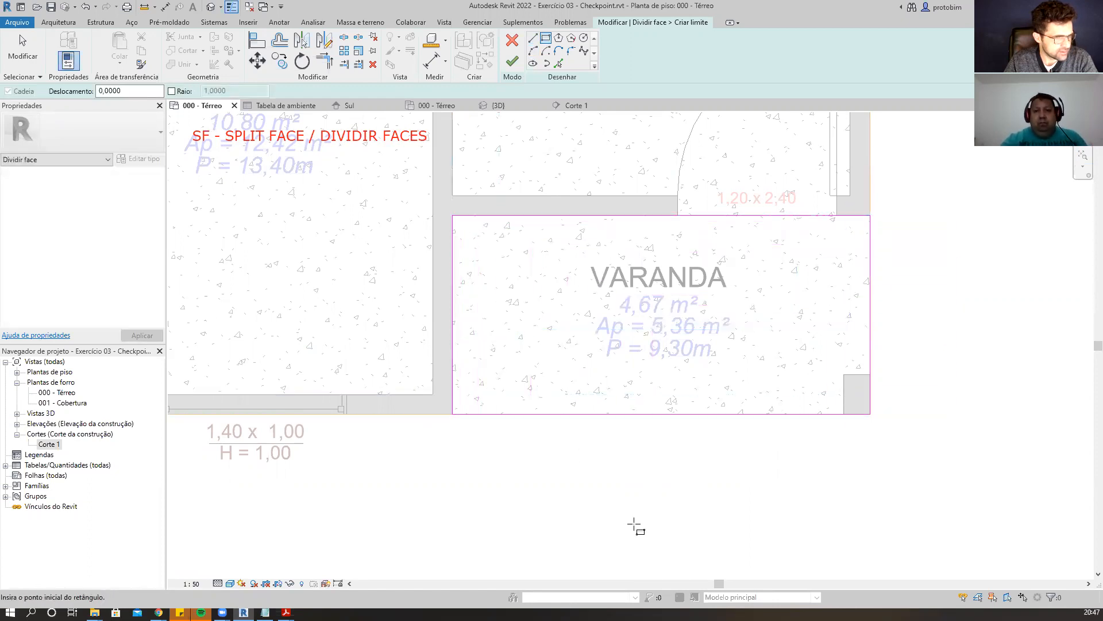
{"action": "key", "text": "Escape"}
{"action": "left_click_drag", "start_coordinate": [391, 185], "coordinate": [907, 475]}
{"action": "key", "text": "Delete"}
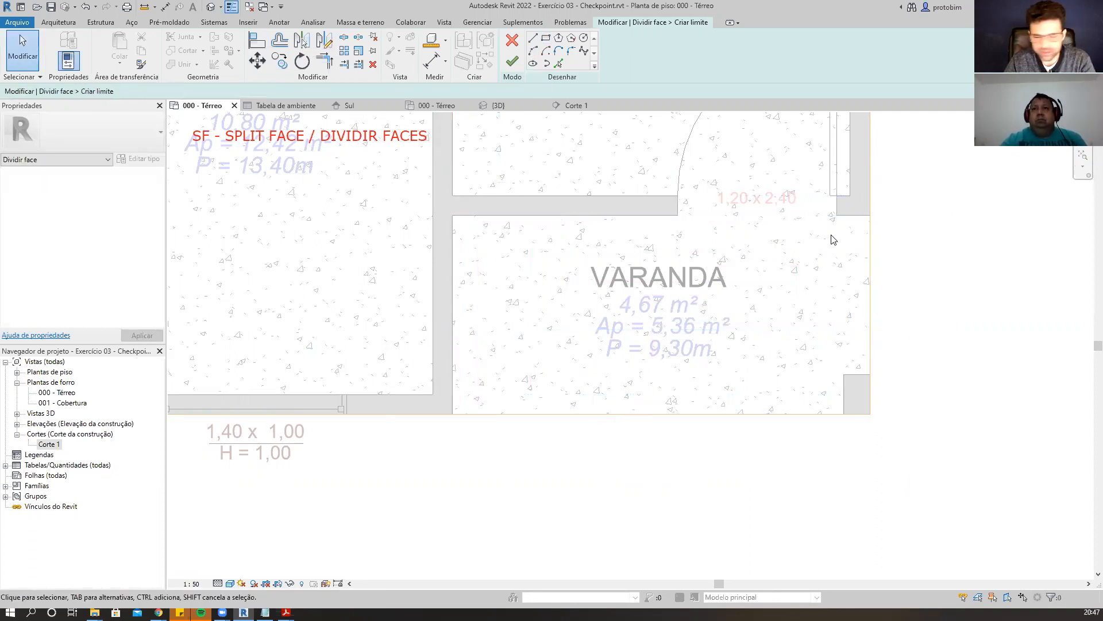
Divide the VARANDA area by picking its left and top wall edges, then finish the split face sketch.
{"action": "left_click", "coordinate": [558, 63]}
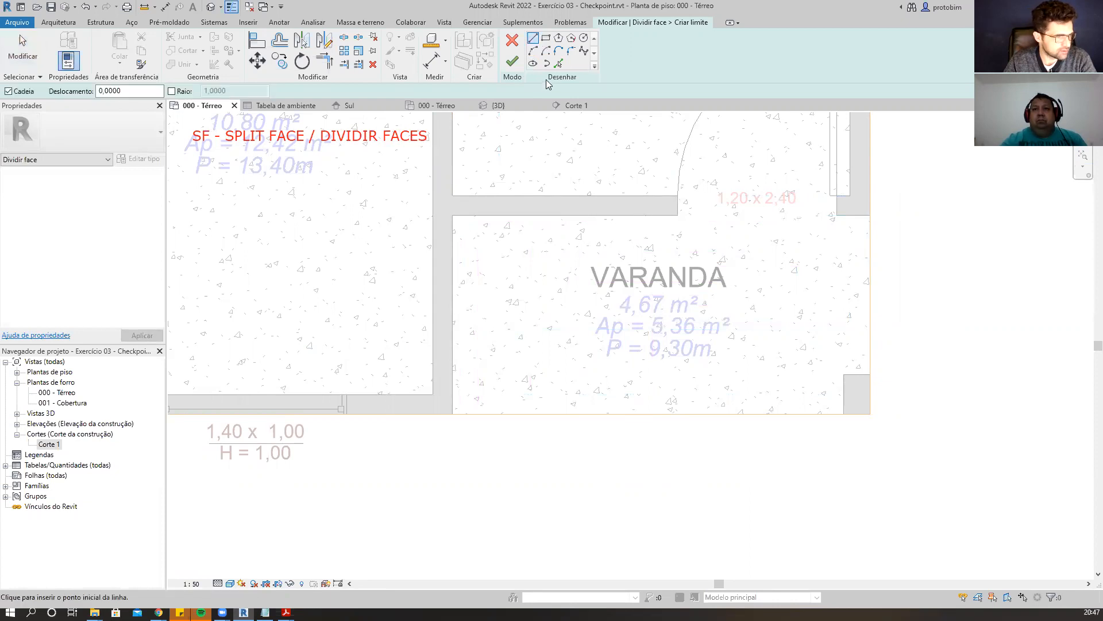
{"action": "left_click", "coordinate": [457, 322]}
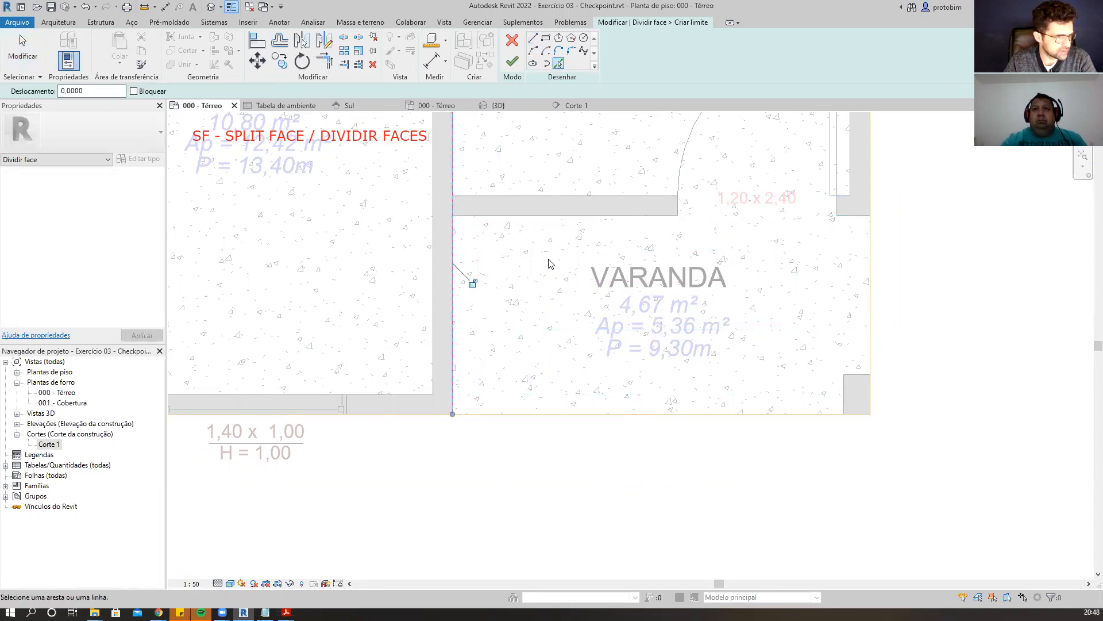
{"action": "left_click", "coordinate": [577, 217]}
{"action": "key", "text": "Escape"}
{"action": "key", "text": "t"}
{"action": "key", "text": "r"}
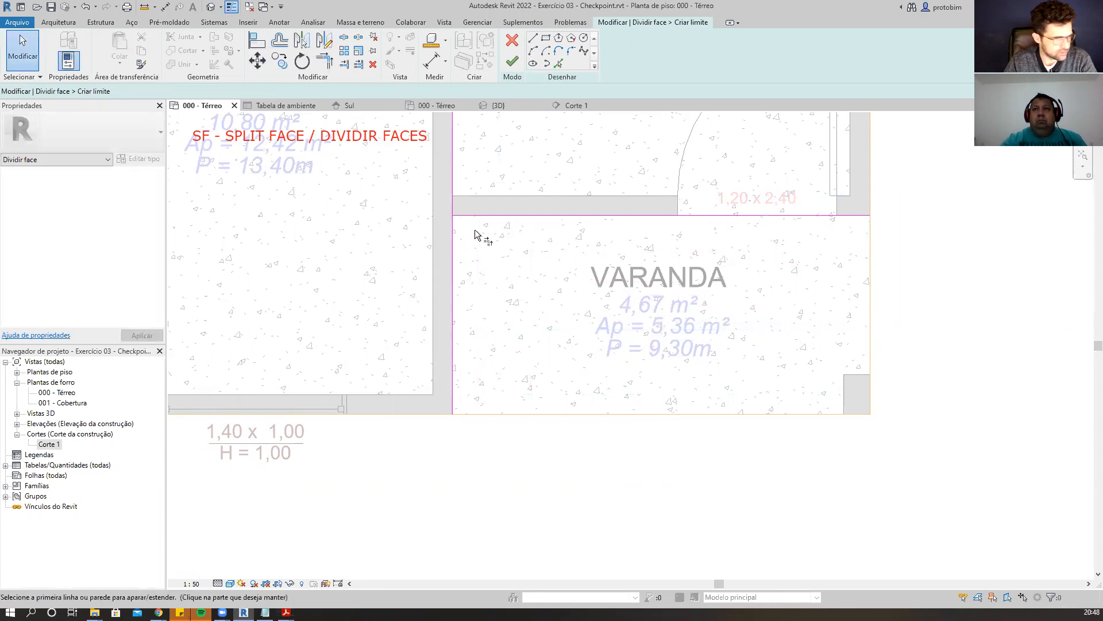
{"action": "key", "text": "Escape"}
{"action": "scroll", "coordinate": [1016, 463], "scroll_direction": "down", "scroll_amount": 1}
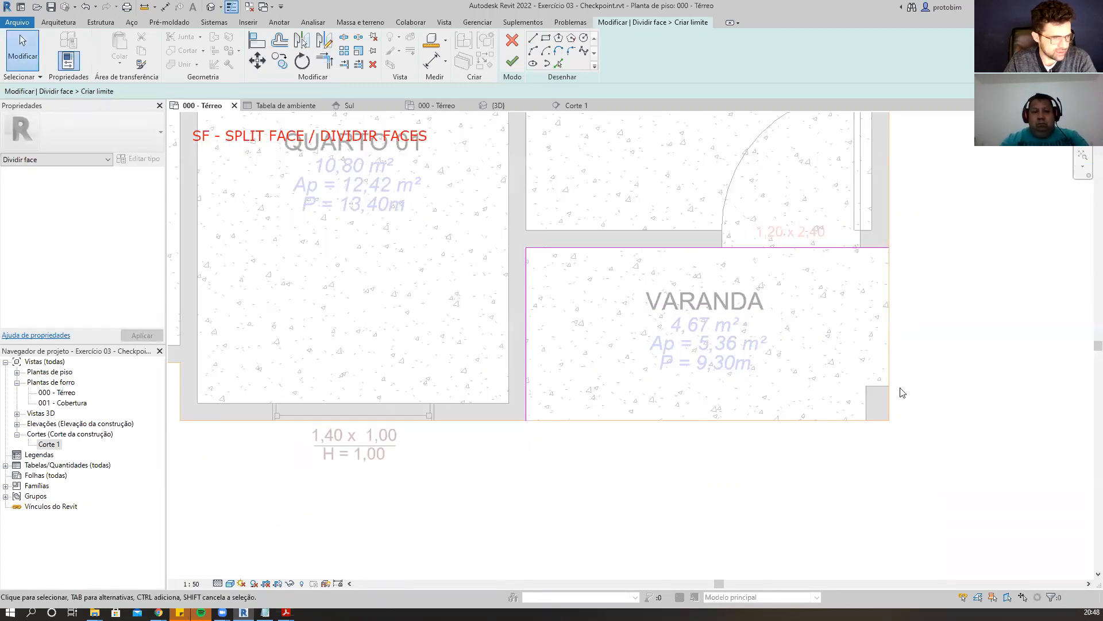
{"action": "left_click", "coordinate": [511, 64]}
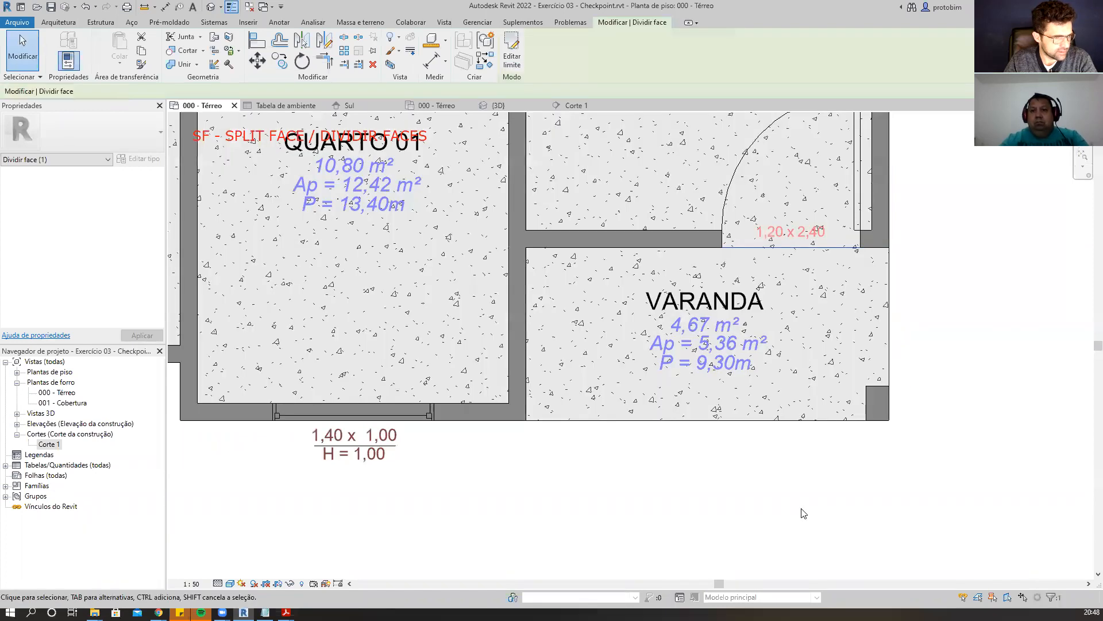
{"action": "scroll", "coordinate": [801, 512], "scroll_direction": "down", "scroll_amount": 5}
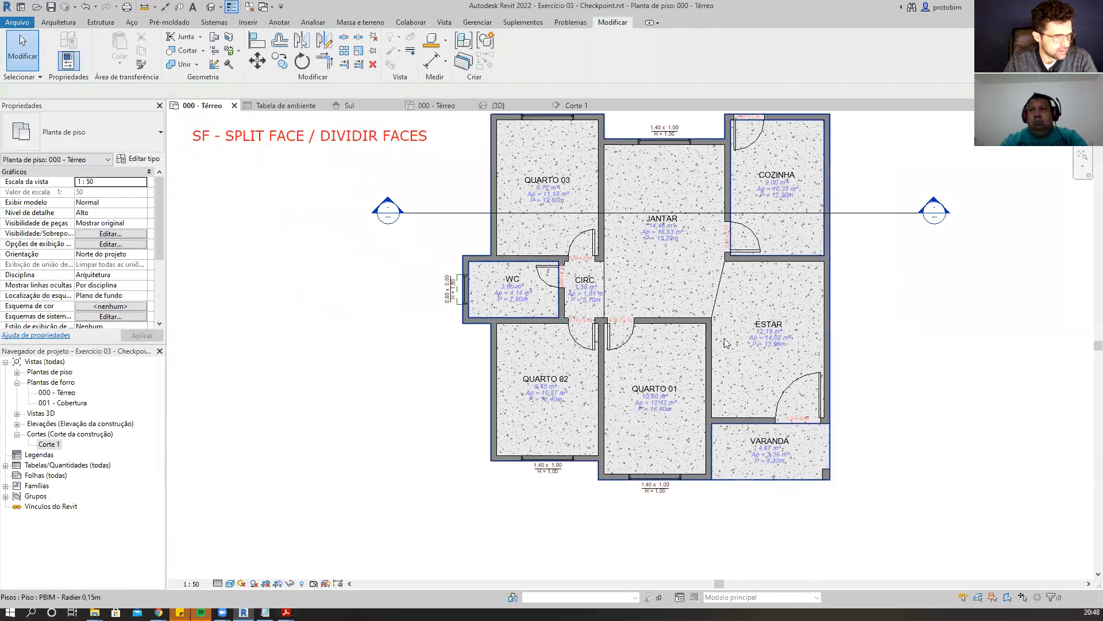
Paint the split WC, COZINHA and VARANDA floor faces with the PBIM - Piso 0,60x0,60m material.
{"action": "left_click", "coordinate": [239, 51]}
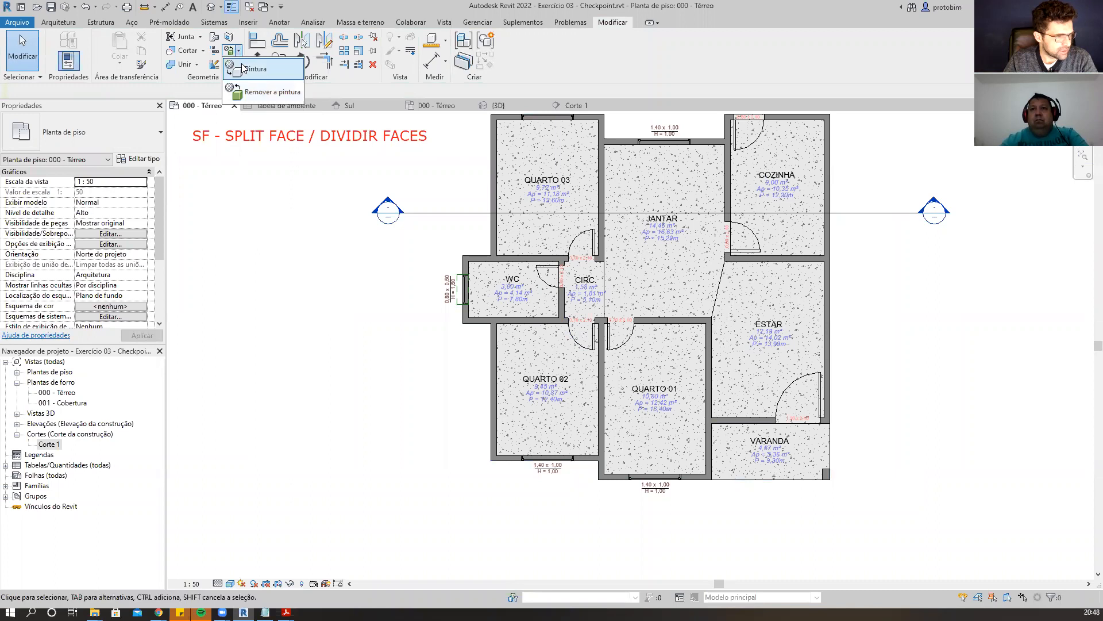
{"action": "left_click", "coordinate": [244, 67]}
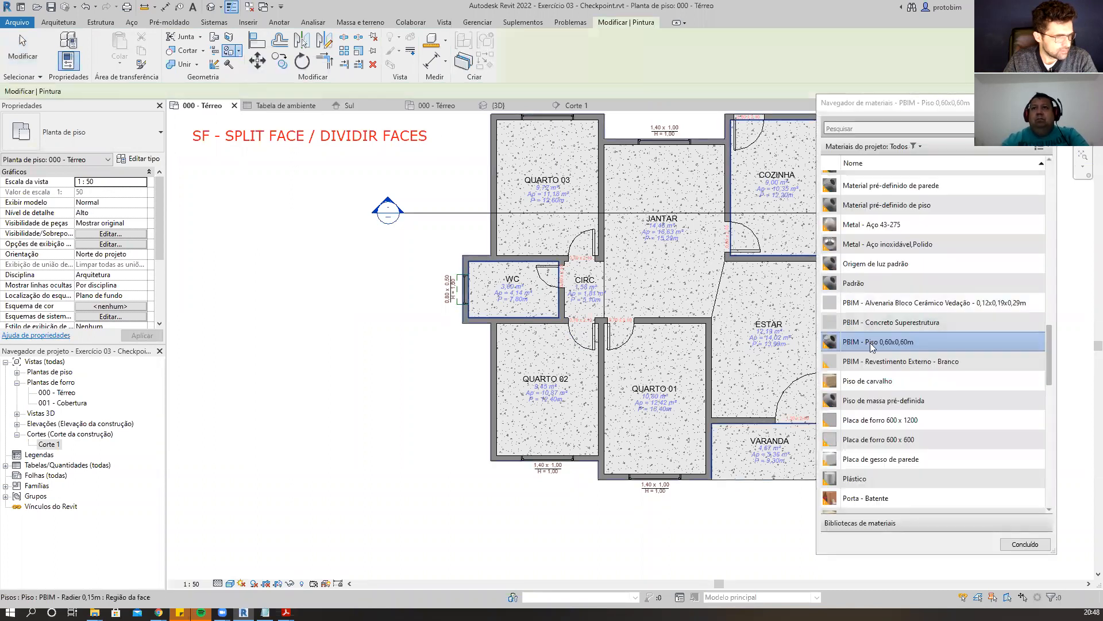
{"action": "left_click", "coordinate": [544, 299]}
{"action": "scroll", "coordinate": [364, 280], "scroll_direction": "down", "scroll_amount": 1}
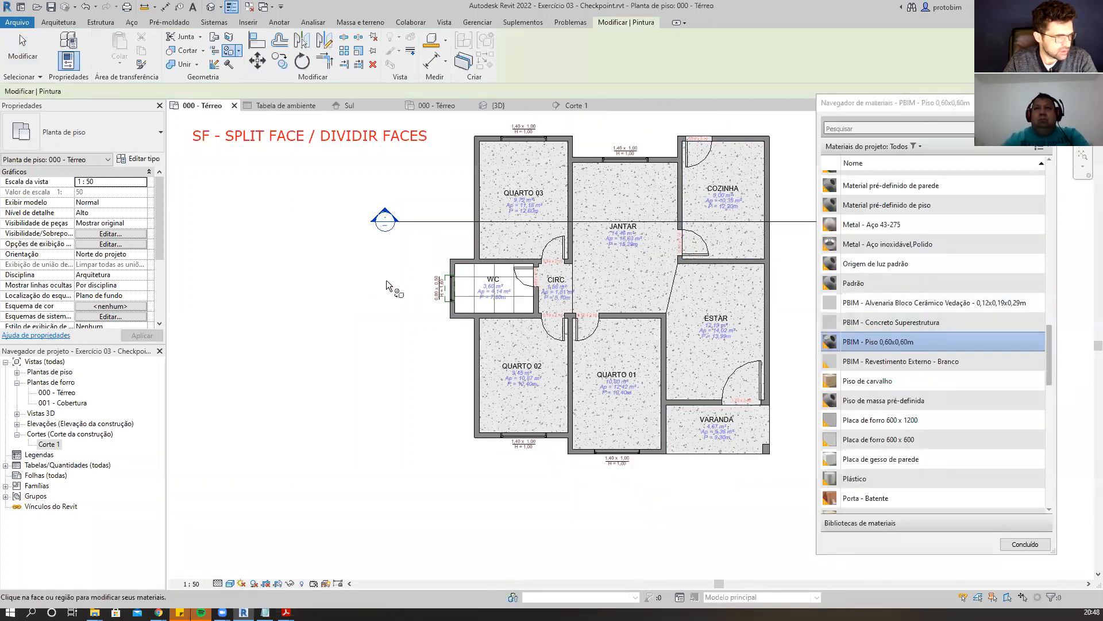
{"action": "left_click", "coordinate": [735, 242]}
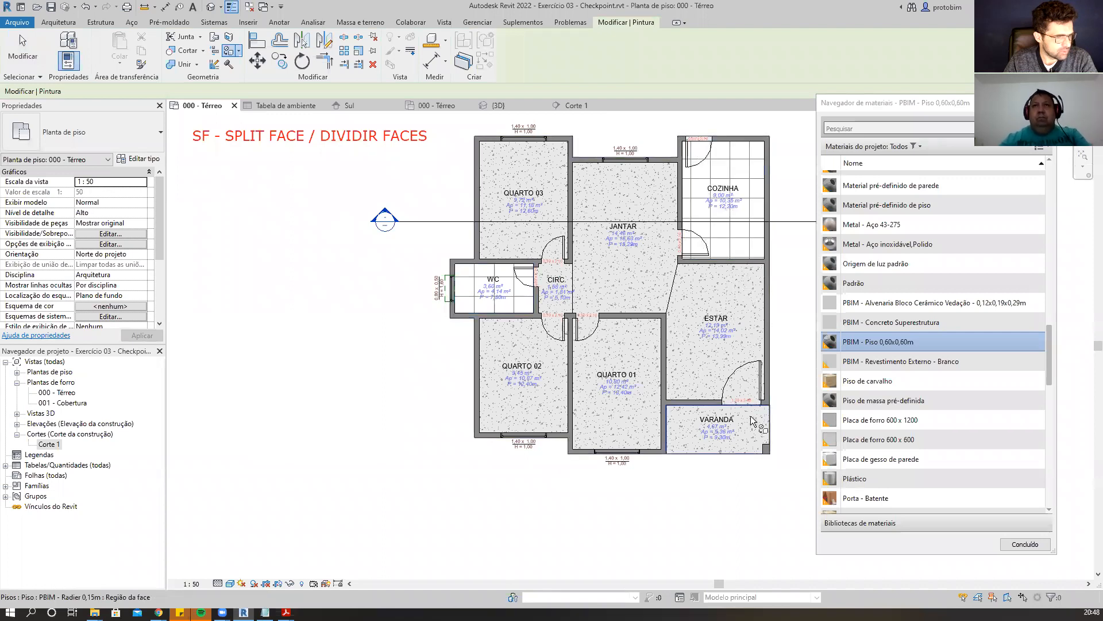
{"action": "left_click", "coordinate": [742, 437]}
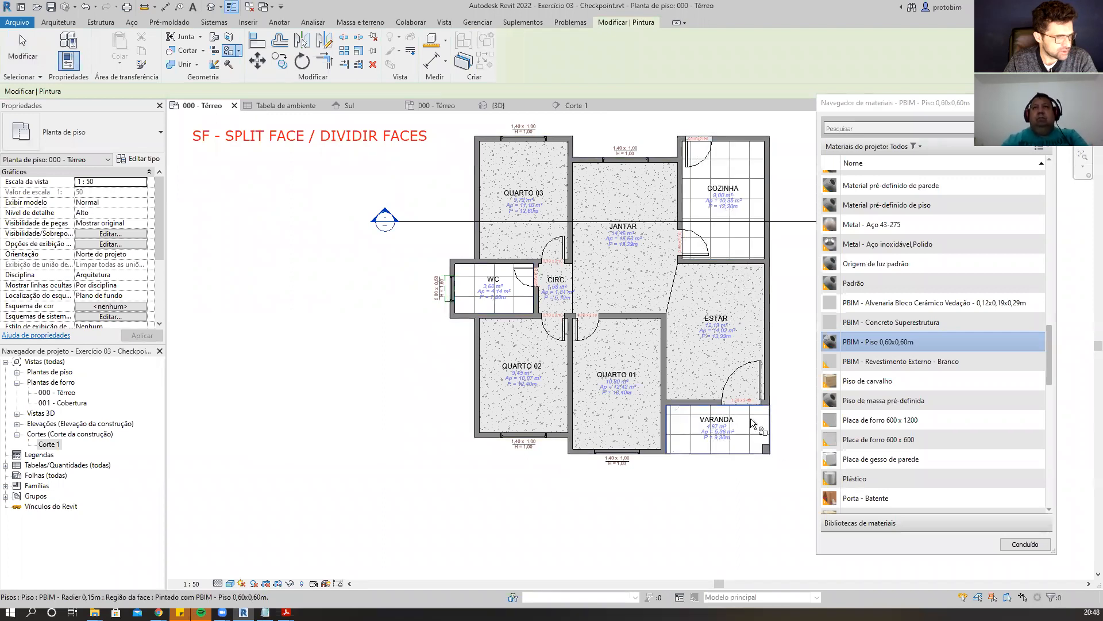
{"action": "left_click", "coordinate": [1025, 544]}
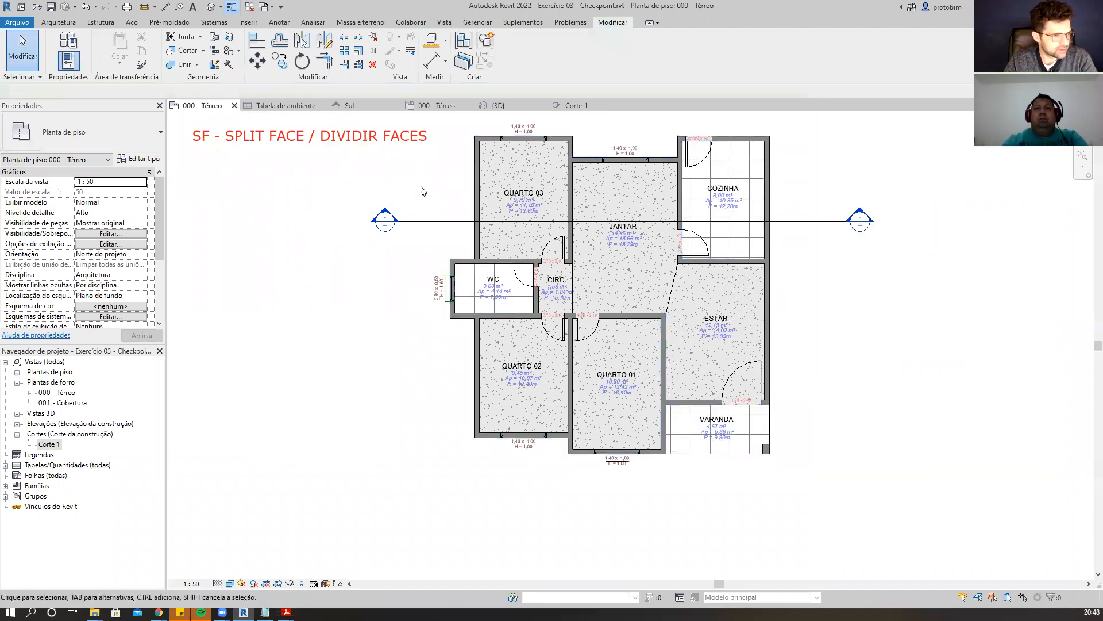
Use Align to line up the VARANDA tile pattern with its left and top wall faces.
{"action": "scroll", "coordinate": [721, 467], "scroll_direction": "up", "scroll_amount": 1}
{"action": "scroll", "coordinate": [720, 469], "scroll_direction": "up", "scroll_amount": 1}
{"action": "scroll", "coordinate": [719, 468], "scroll_direction": "down", "scroll_amount": 1}
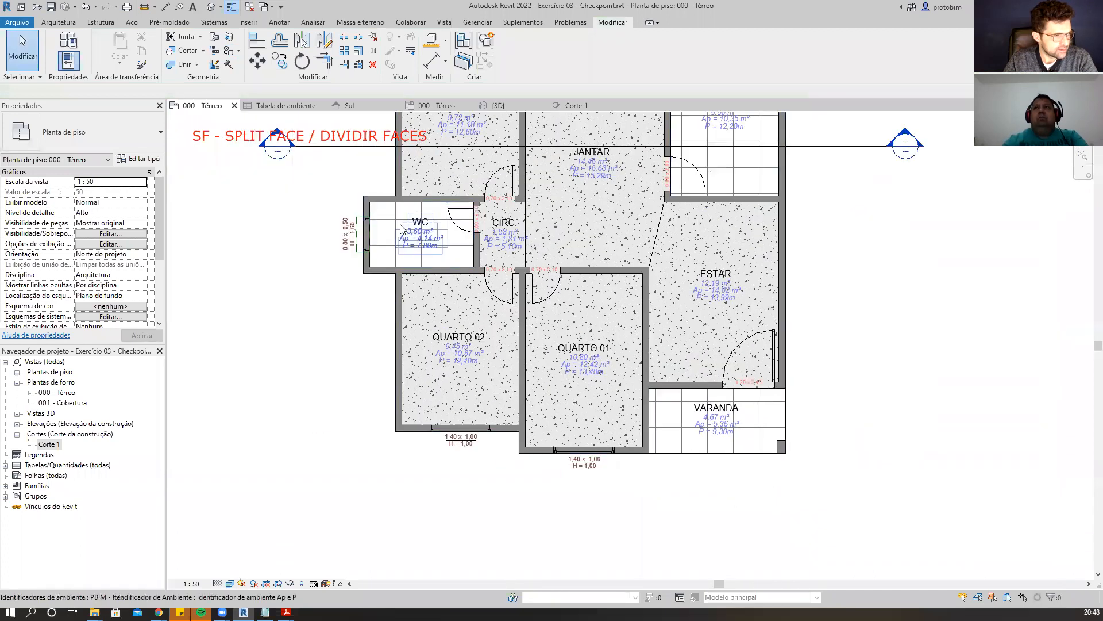
{"action": "scroll", "coordinate": [815, 505], "scroll_direction": "up", "scroll_amount": 3}
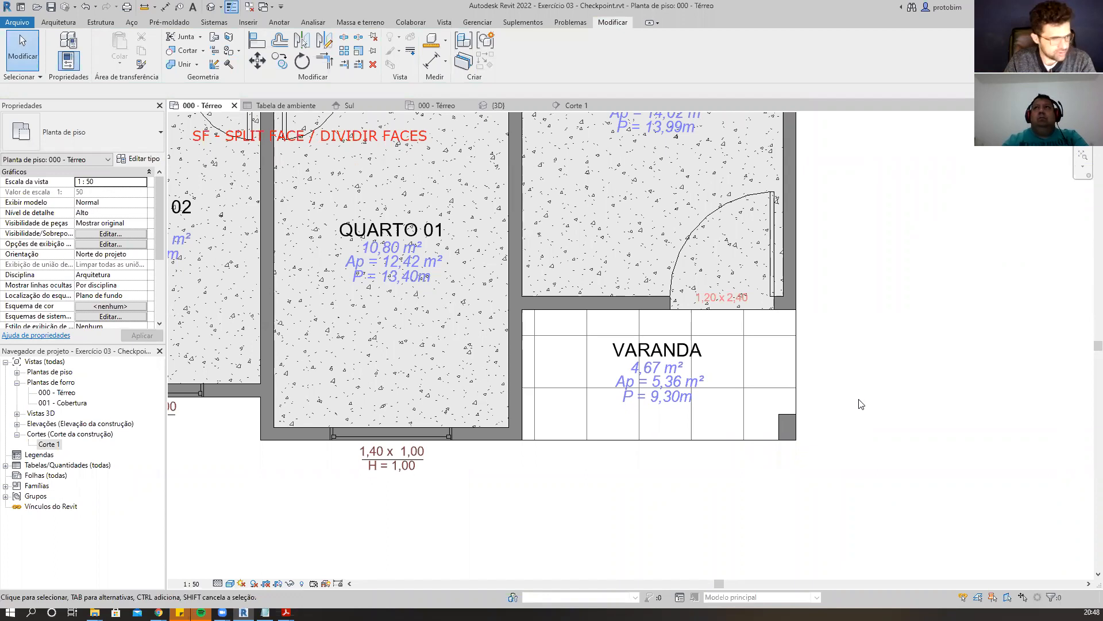
{"action": "key", "text": "a"}
{"action": "key", "text": "l"}
{"action": "scroll", "coordinate": [861, 402], "scroll_direction": "up", "scroll_amount": 1}
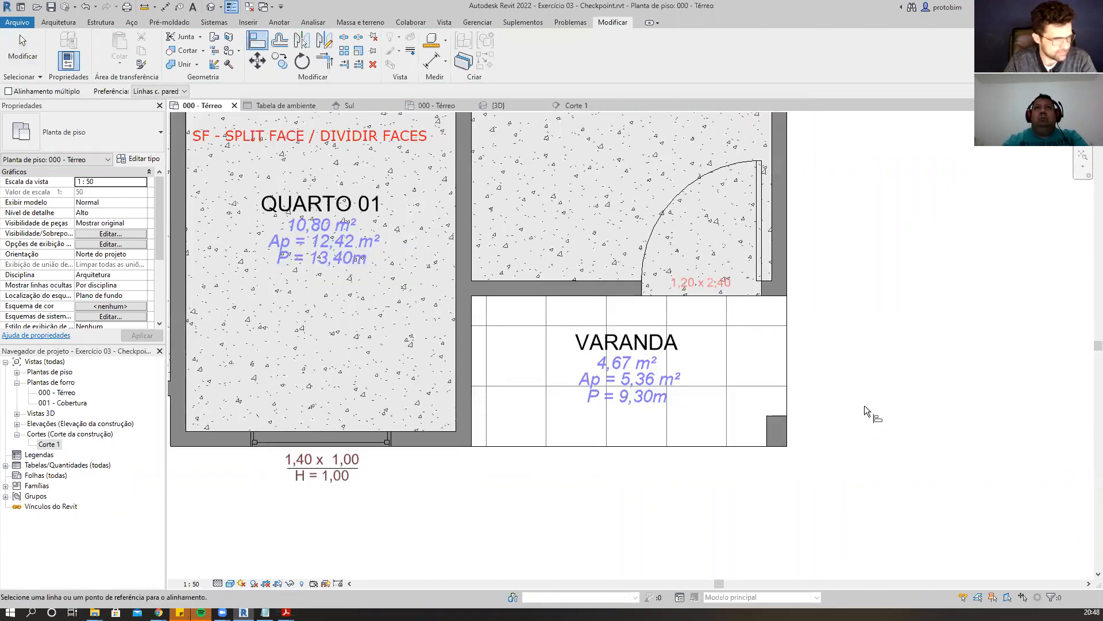
{"action": "scroll", "coordinate": [865, 405], "scroll_direction": "up", "scroll_amount": 1}
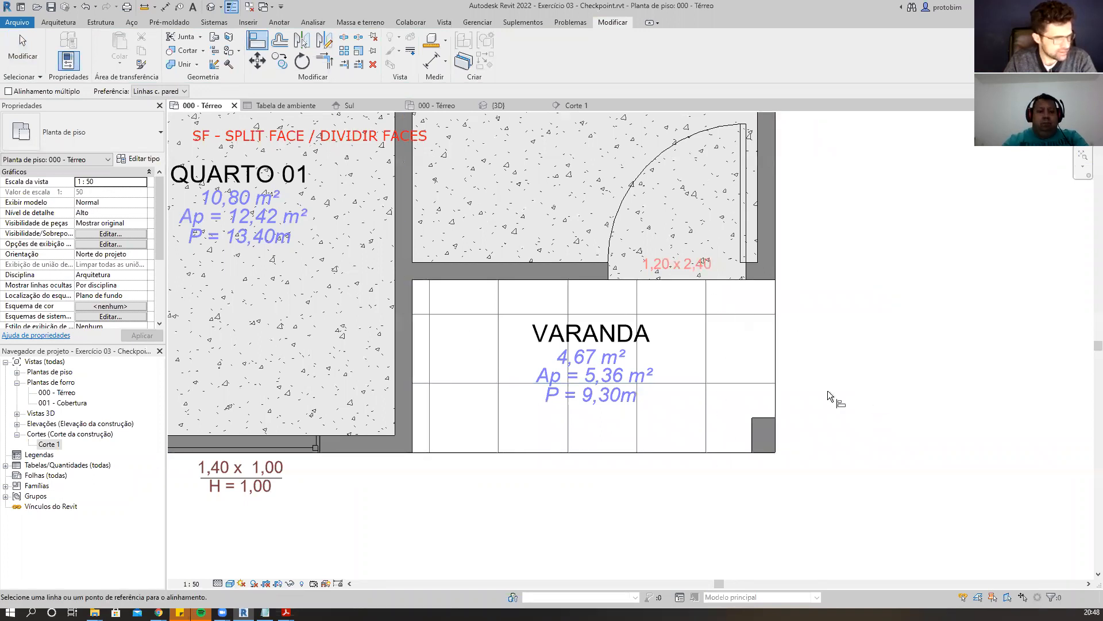
{"action": "left_click", "coordinate": [412, 343]}
{"action": "left_click", "coordinate": [430, 350]}
{"action": "left_click", "coordinate": [443, 279]}
{"action": "left_click", "coordinate": [445, 314]}
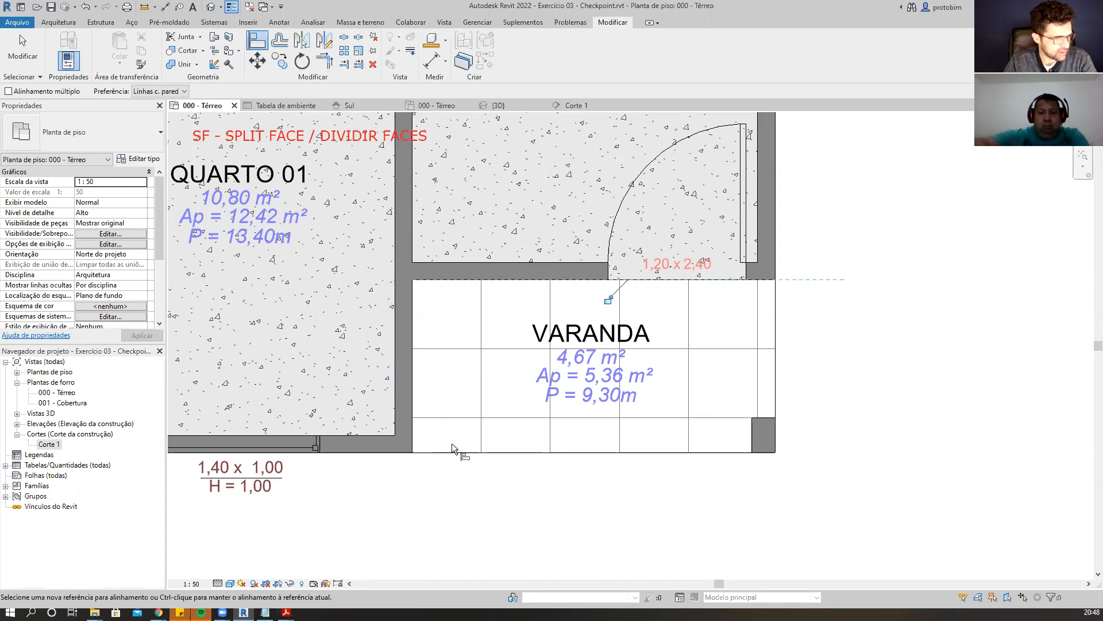
Align the WC floor tile pattern lines to its walls, then leave the Align command.
{"action": "scroll", "coordinate": [846, 526], "scroll_direction": "down", "scroll_amount": 3}
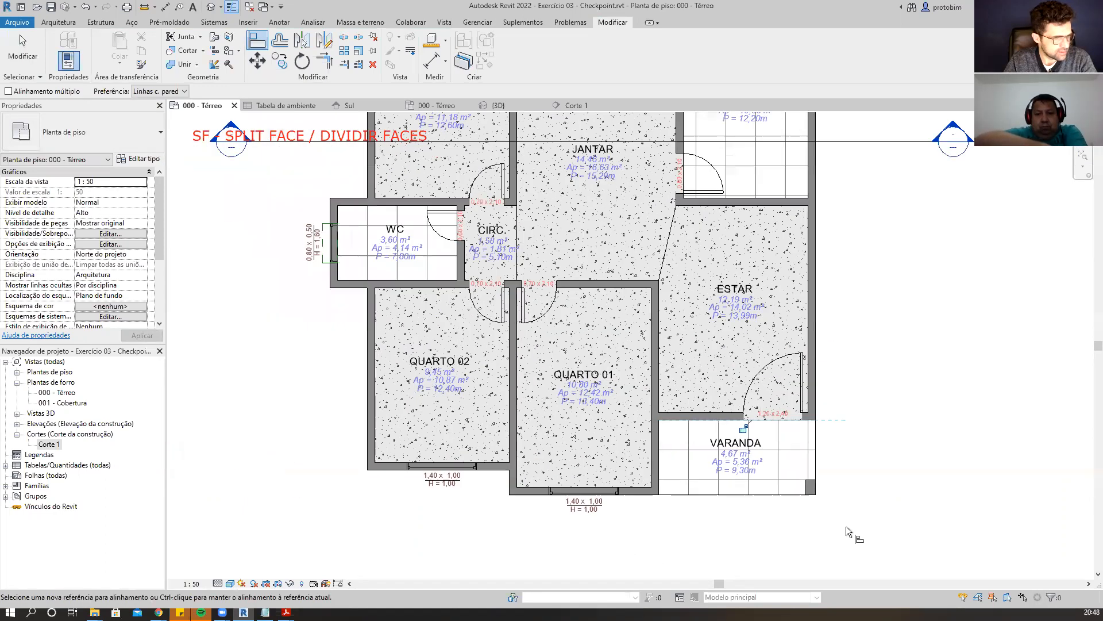
{"action": "scroll", "coordinate": [846, 526], "scroll_direction": "down", "scroll_amount": 2}
{"action": "scroll", "coordinate": [523, 284], "scroll_direction": "up", "scroll_amount": 5}
{"action": "scroll", "coordinate": [576, 330], "scroll_direction": "up", "scroll_amount": 2}
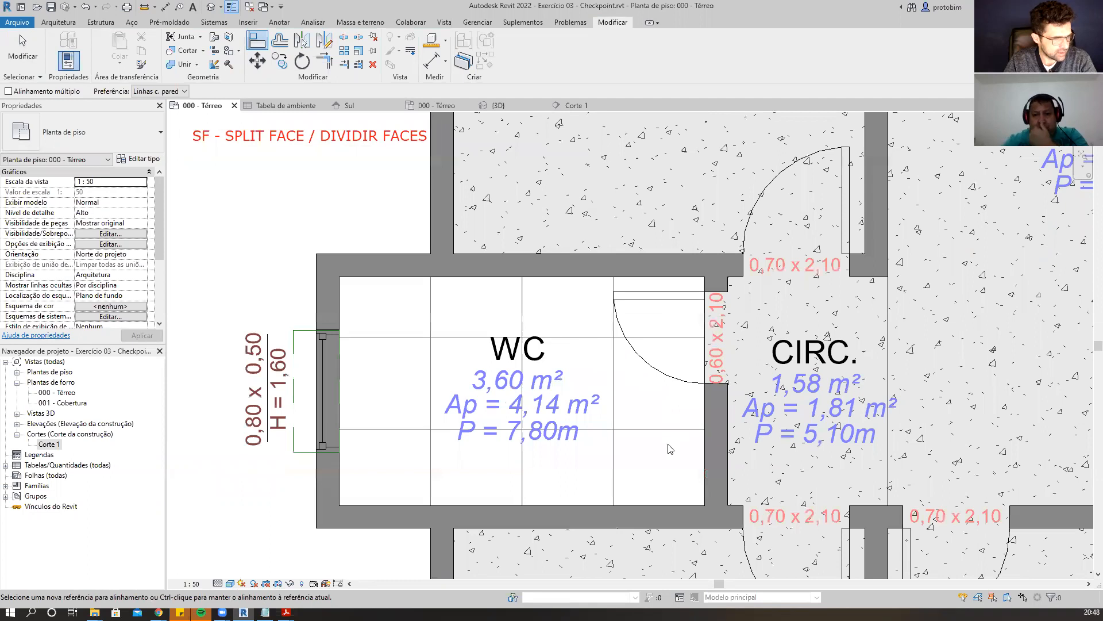
{"action": "left_click", "coordinate": [635, 266]}
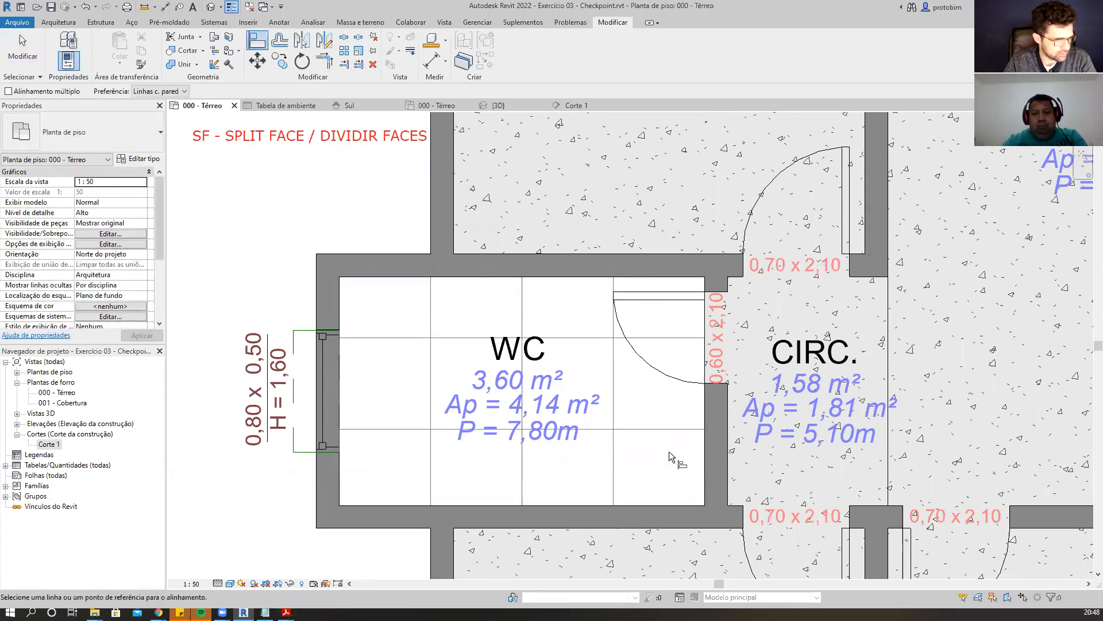
{"action": "left_click", "coordinate": [669, 505]}
{"action": "left_click", "coordinate": [667, 429]}
{"action": "left_click", "coordinate": [704, 460]}
{"action": "left_click", "coordinate": [614, 460]}
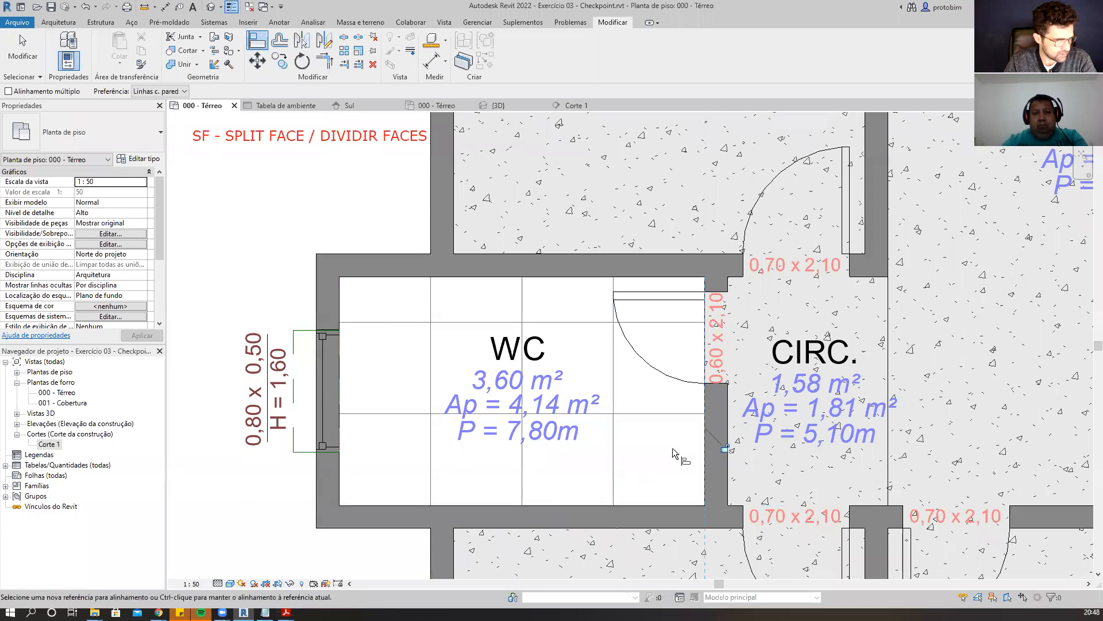
{"action": "key", "text": "Escape"}
{"action": "key", "text": "Escape"}
Use Align to line up the COZINHA tile pattern with its bottom and left wall faces.
{"action": "scroll", "coordinate": [424, 504], "scroll_direction": "down", "scroll_amount": 4}
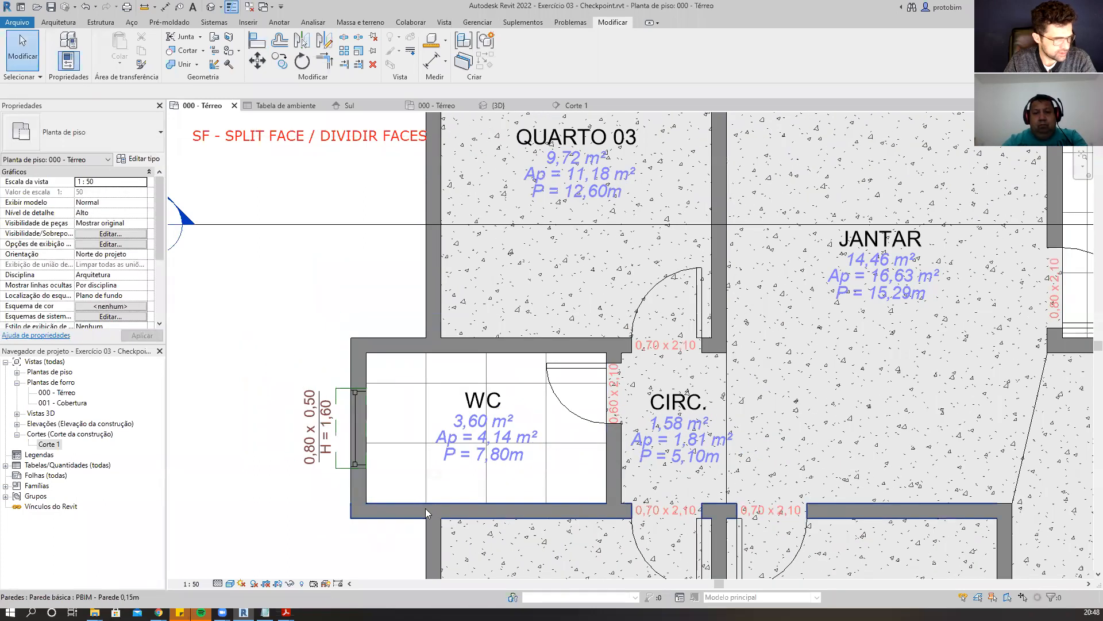
{"action": "scroll", "coordinate": [855, 374], "scroll_direction": "up", "scroll_amount": 5}
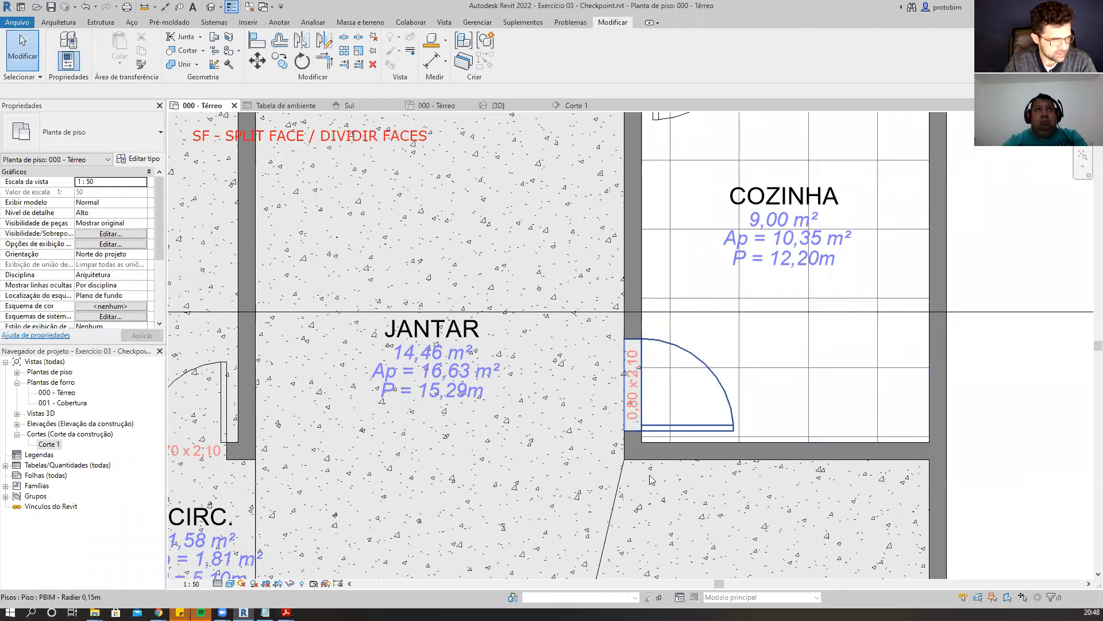
{"action": "scroll", "coordinate": [666, 446], "scroll_direction": "down", "scroll_amount": 3}
{"action": "scroll", "coordinate": [718, 368], "scroll_direction": "up", "scroll_amount": 2}
{"action": "scroll", "coordinate": [772, 412], "scroll_direction": "down", "scroll_amount": 2}
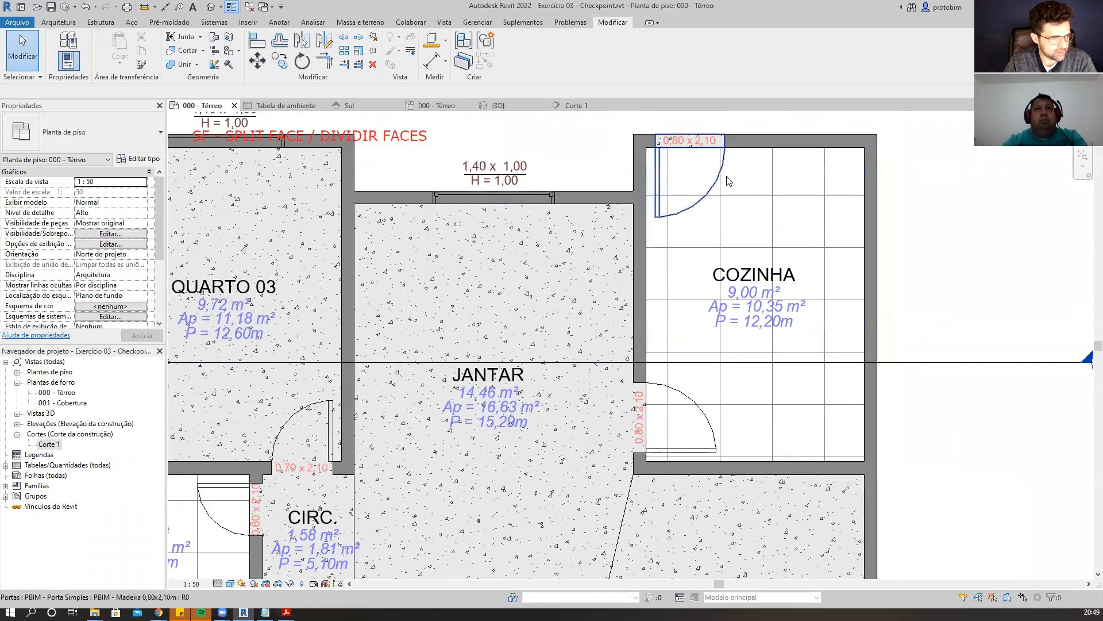
{"action": "scroll", "coordinate": [747, 432], "scroll_direction": "up", "scroll_amount": 2}
{"action": "key", "text": "a"}
{"action": "key", "text": "l"}
{"action": "scroll", "coordinate": [721, 452], "scroll_direction": "up", "scroll_amount": 2}
{"action": "left_click", "coordinate": [672, 495]}
{"action": "left_click", "coordinate": [719, 485]}
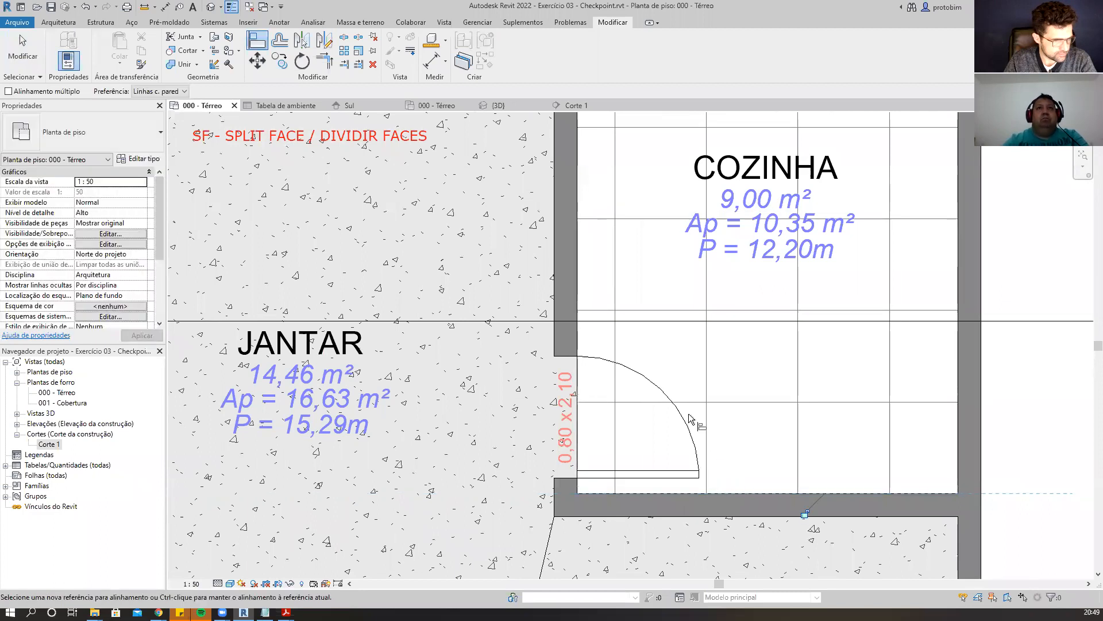
{"action": "left_click", "coordinate": [578, 345]}
{"action": "left_click", "coordinate": [616, 344]}
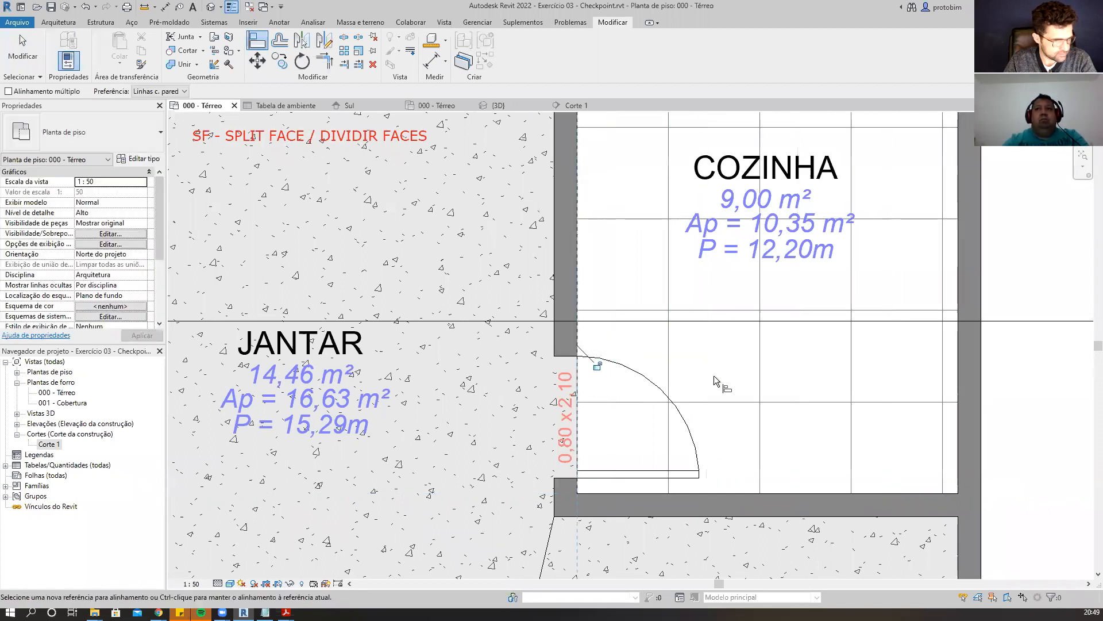
{"action": "key", "text": "Escape"}
{"action": "key", "text": "Escape"}
Open the PBIM - Piso 0,60x0,60m material's surface foreground pattern and switch the pattern type to Desenho.
{"action": "scroll", "coordinate": [791, 314], "scroll_direction": "down", "scroll_amount": 7}
{"action": "scroll", "coordinate": [872, 453], "scroll_direction": "up", "scroll_amount": 3}
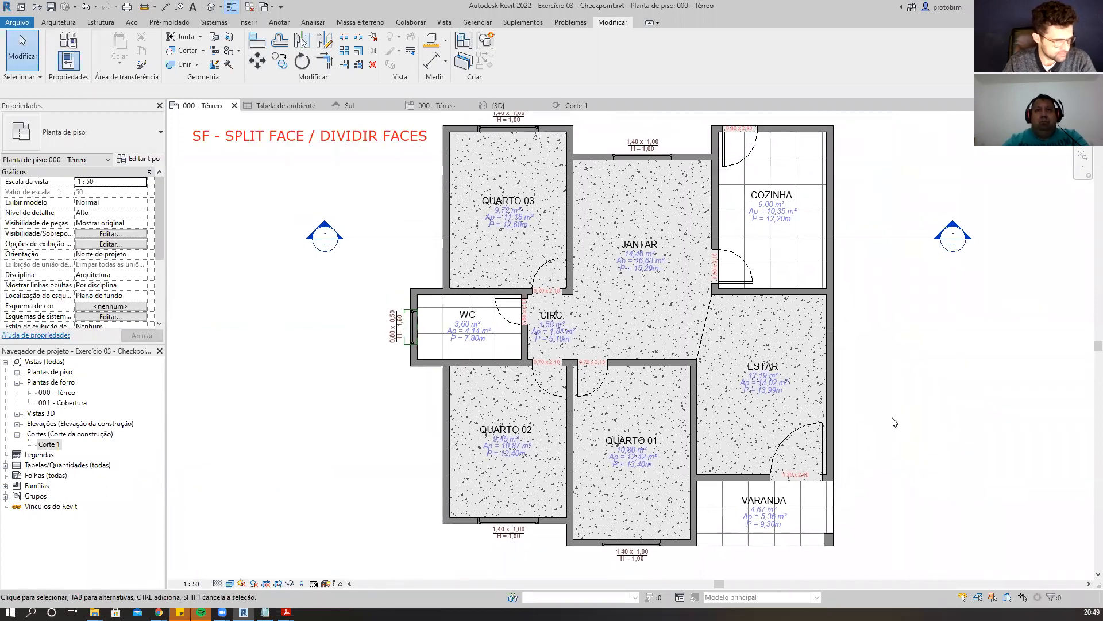
{"action": "middle_click_drag", "start_coordinate": [895, 423], "coordinate": [915, 431]}
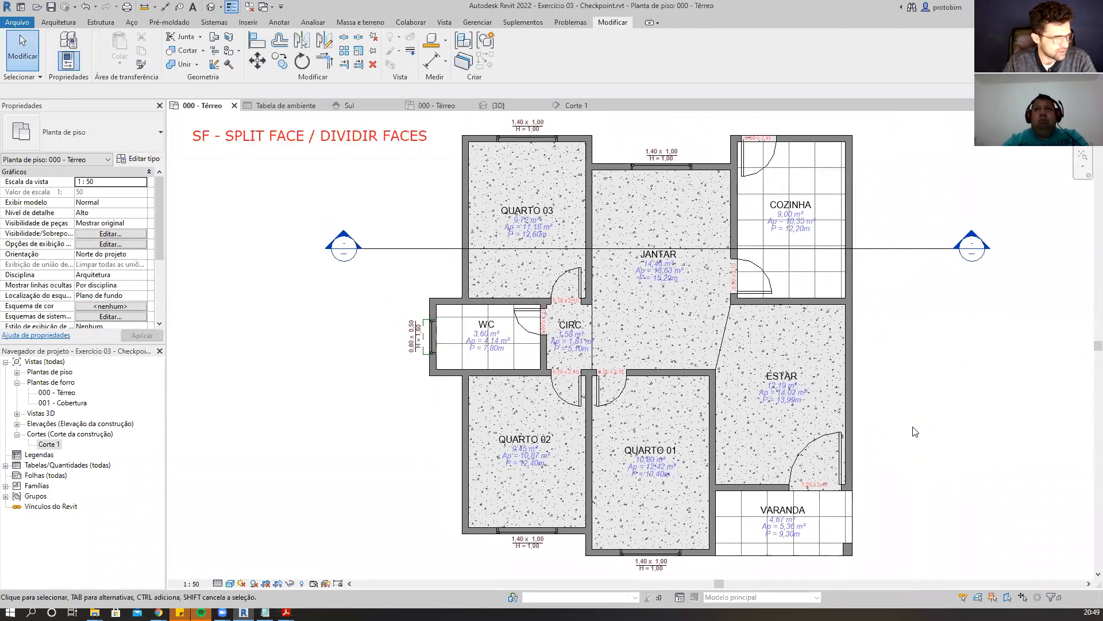
{"action": "left_click", "coordinate": [478, 23]}
{"action": "left_click", "coordinate": [63, 48]}
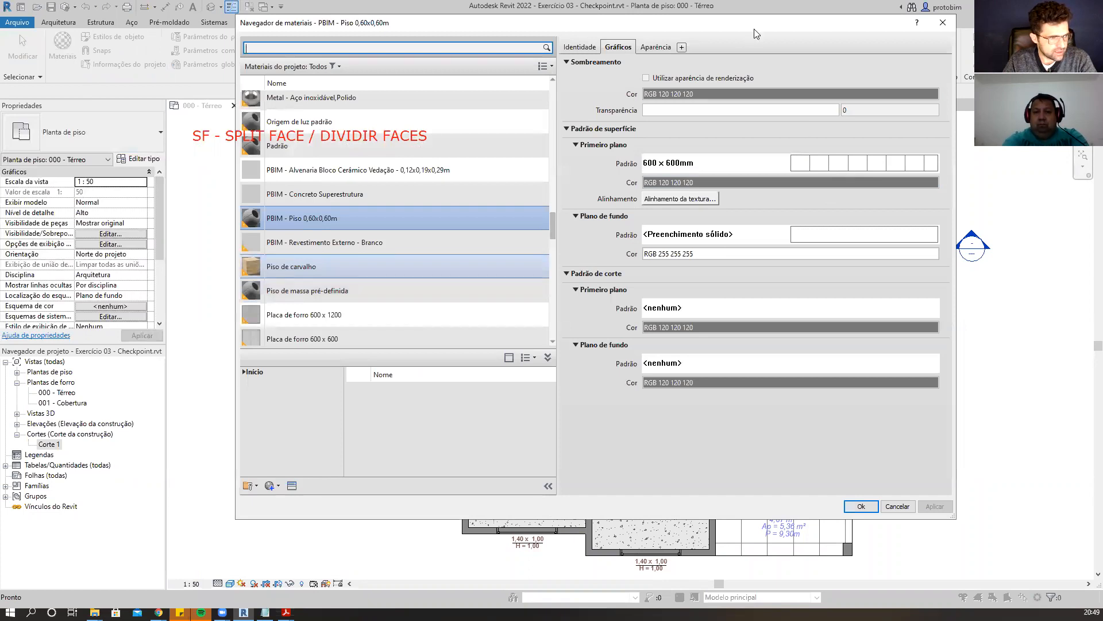
{"action": "left_click_drag", "start_coordinate": [754, 29], "coordinate": [833, 85]}
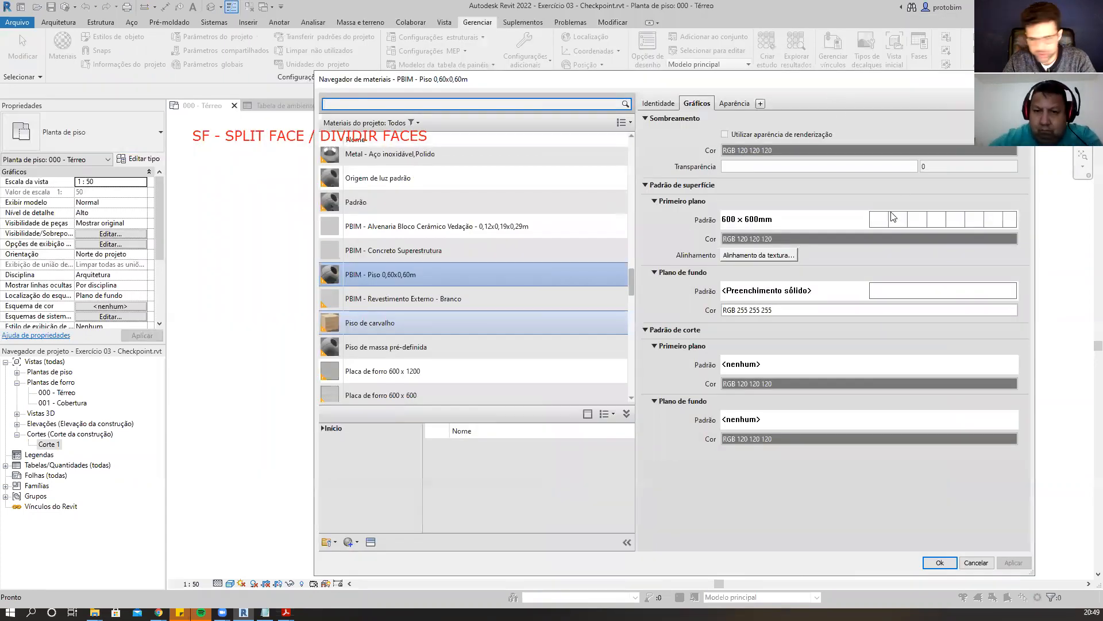
{"action": "left_click", "coordinate": [892, 221]}
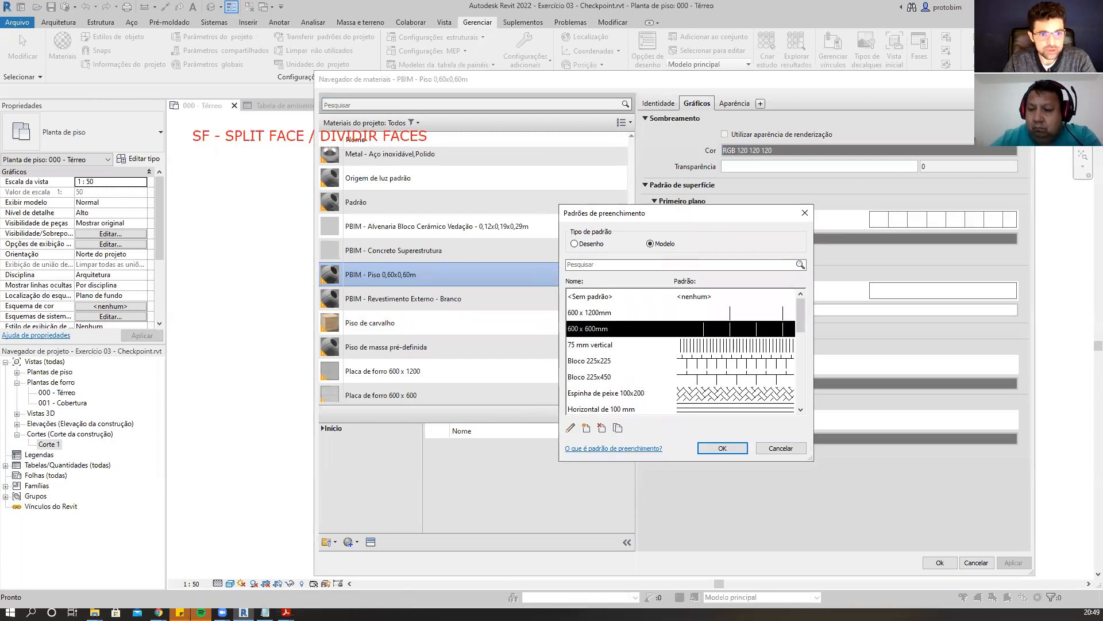
{"action": "left_click_drag", "start_coordinate": [568, 233], "coordinate": [575, 235]}
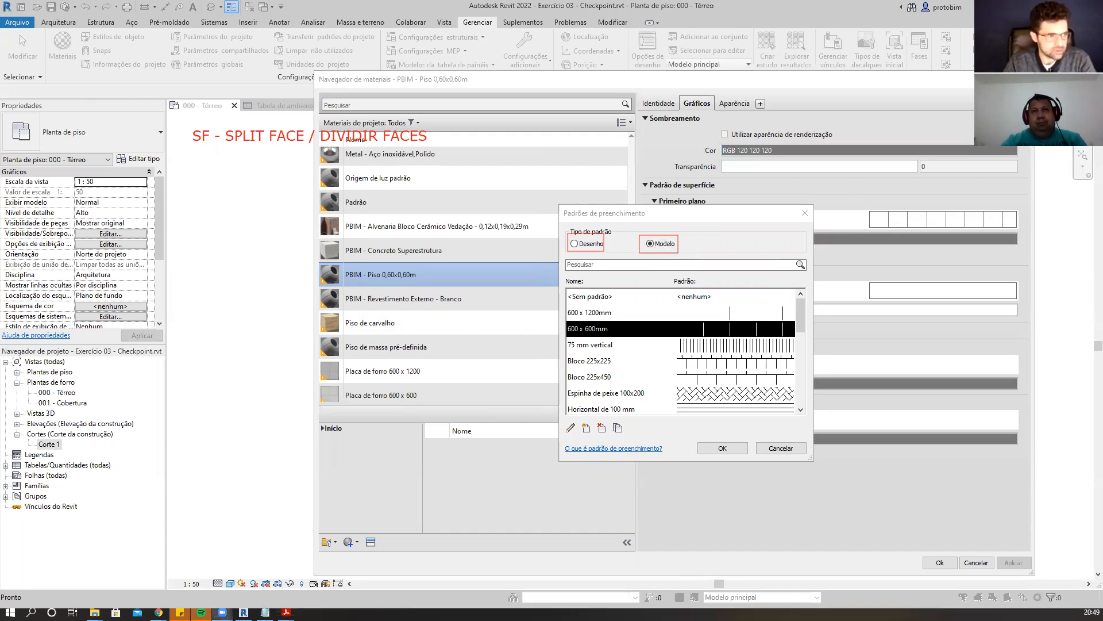
{"action": "left_click", "coordinate": [574, 243]}
{"action": "scroll", "coordinate": [727, 386], "scroll_direction": "down", "scroll_amount": 3}
{"action": "scroll", "coordinate": [727, 386], "scroll_direction": "up", "scroll_amount": 10}
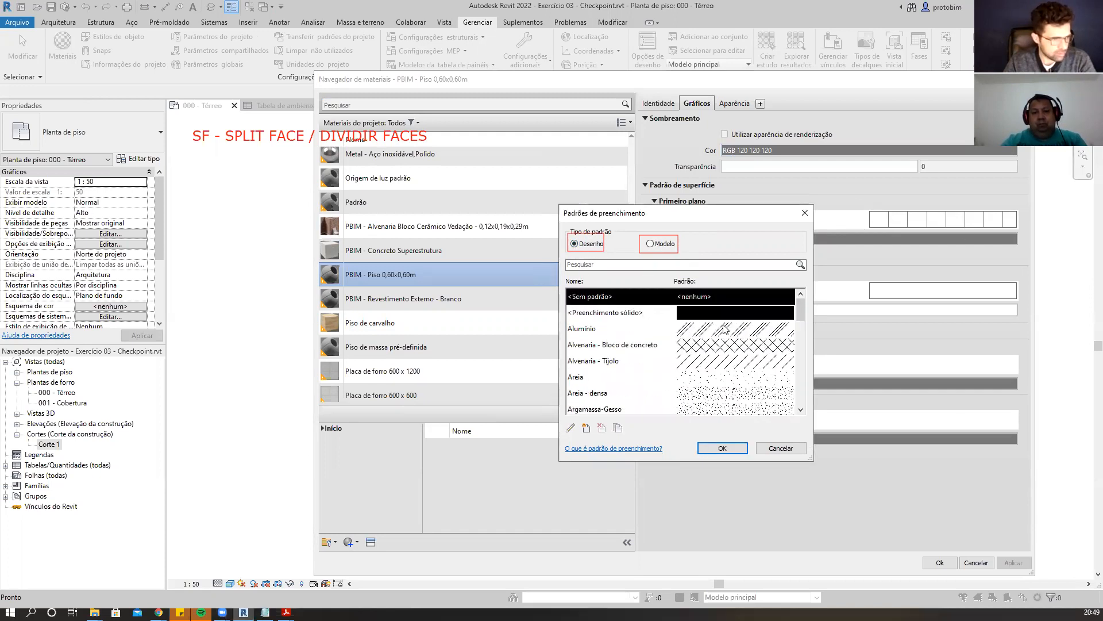
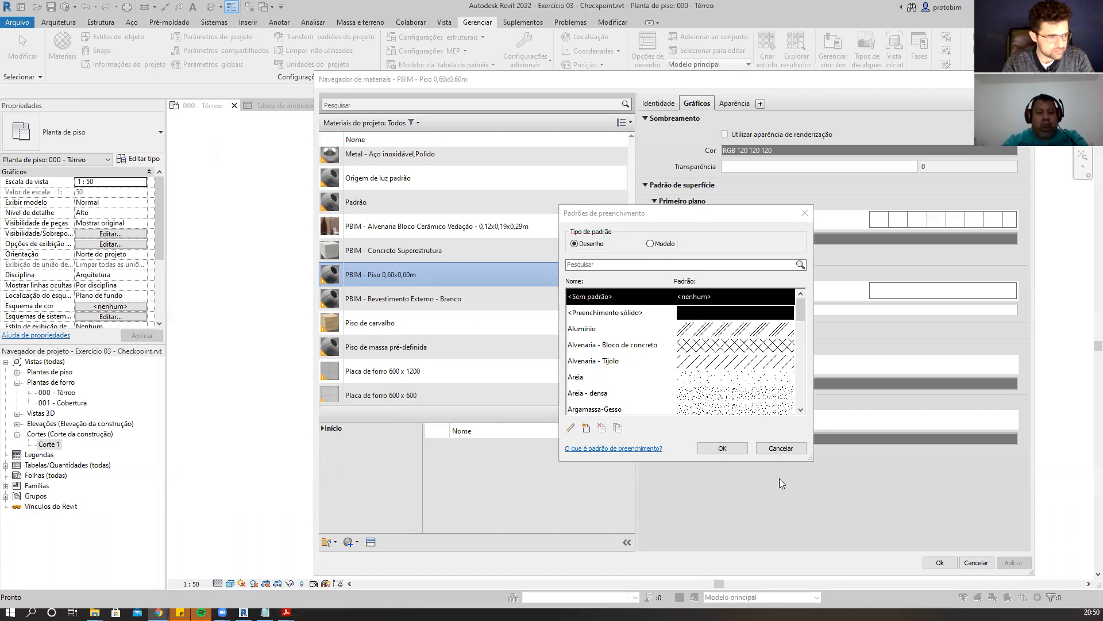
Close the fill pattern dialog and the material browser without assigning a pattern.
{"action": "left_click", "coordinate": [722, 448]}
{"action": "left_click", "coordinate": [940, 562]}
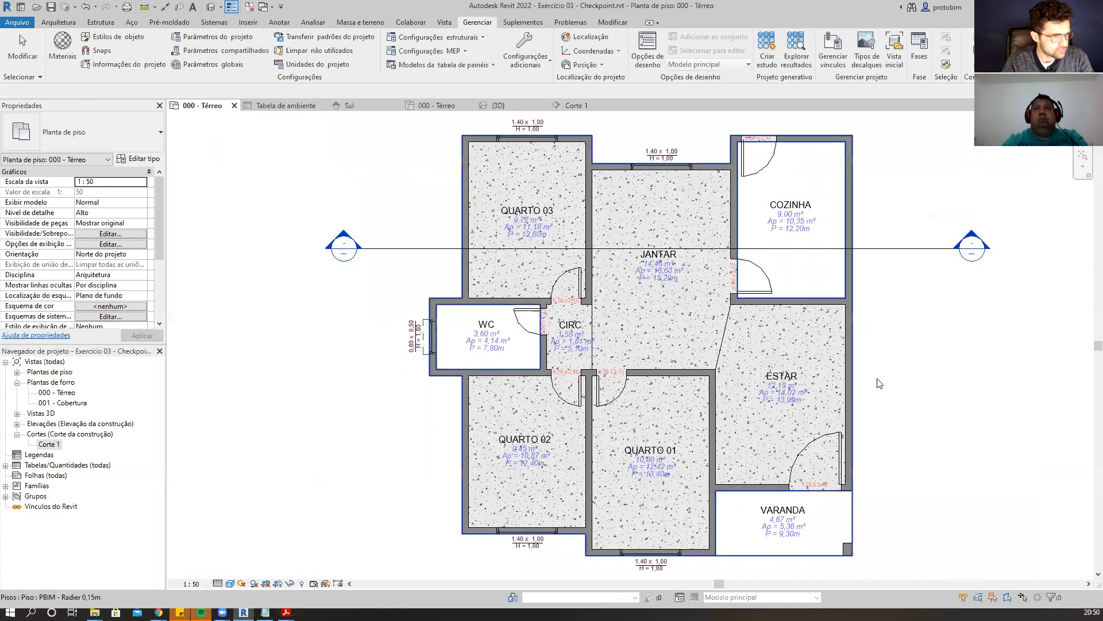
Open the 3D view and set its visual style to Sombreado.
{"action": "left_click", "coordinate": [211, 6]}
{"action": "middle_click_drag", "start_coordinate": [708, 395], "coordinate": [838, 365], "text": "shift"}
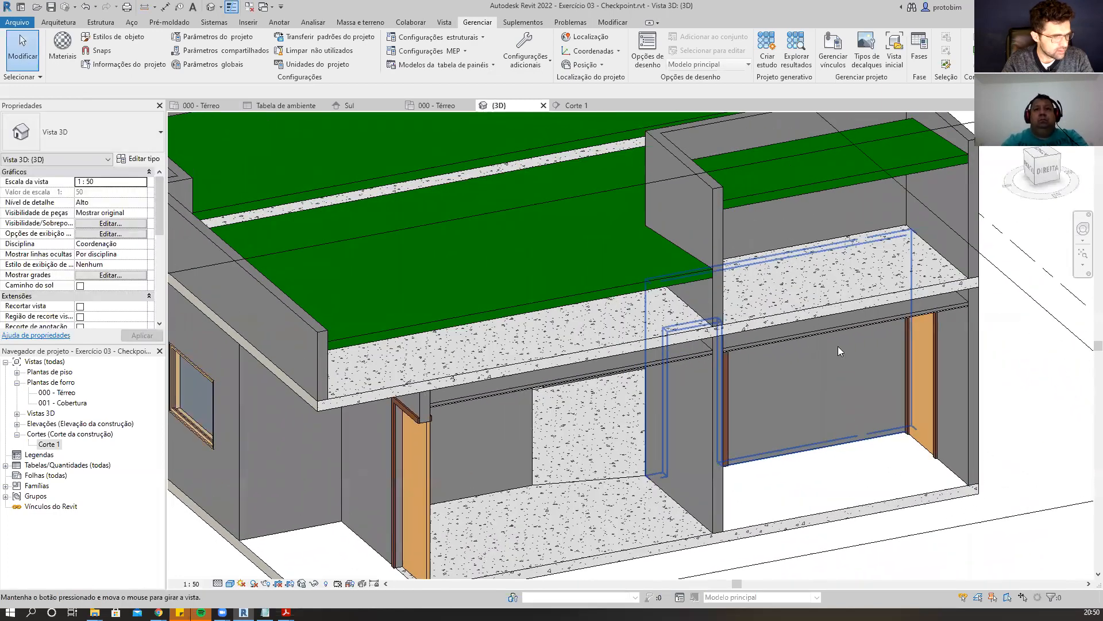
{"action": "scroll", "coordinate": [838, 364], "scroll_direction": "down", "scroll_amount": 4}
{"action": "scroll", "coordinate": [536, 433], "scroll_direction": "up", "scroll_amount": 4}
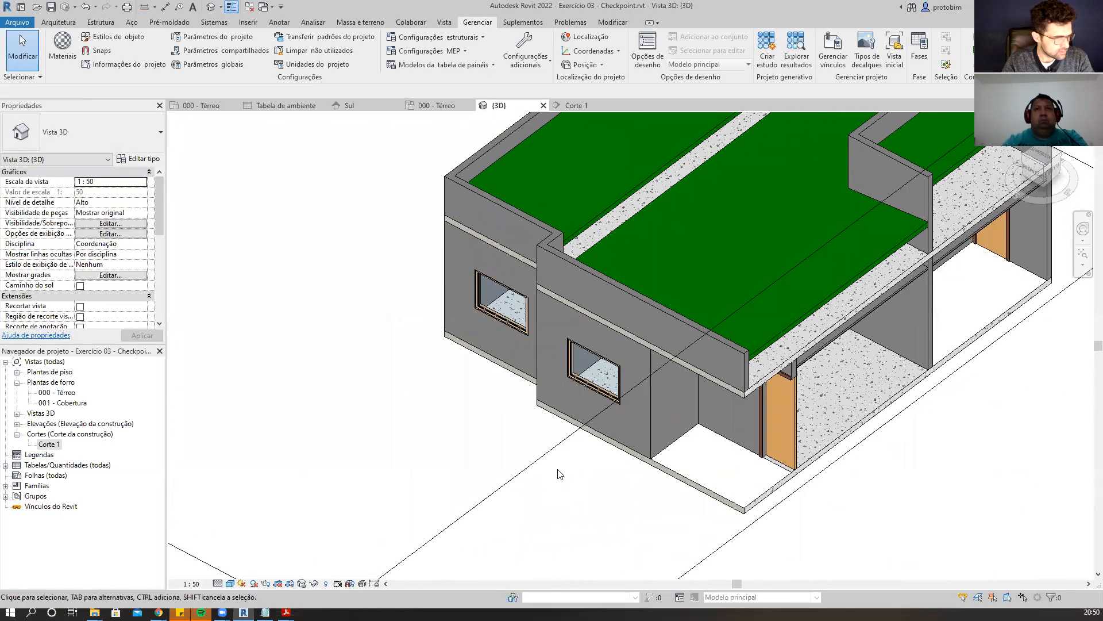
{"action": "left_click", "coordinate": [229, 586]}
{"action": "left_click", "coordinate": [264, 567]}
{"action": "left_click", "coordinate": [234, 584]}
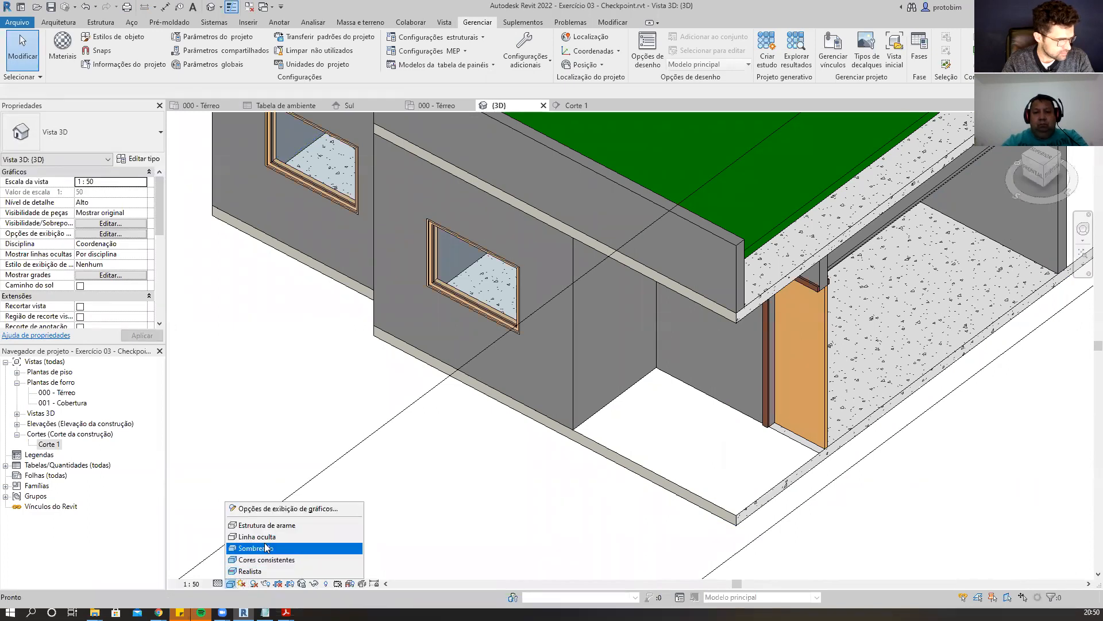
{"action": "left_click", "coordinate": [269, 545]}
Change the 3D view's visual style to Cores consistentes.
{"action": "scroll", "coordinate": [598, 484], "scroll_direction": "down", "scroll_amount": 2}
{"action": "middle_click_drag", "start_coordinate": [847, 495], "coordinate": [811, 508], "text": "shift"}
{"action": "scroll", "coordinate": [834, 396], "scroll_direction": "up", "scroll_amount": 2}
{"action": "middle_click_drag", "start_coordinate": [889, 494], "coordinate": [806, 498], "text": "shift"}
{"action": "left_click", "coordinate": [230, 584]}
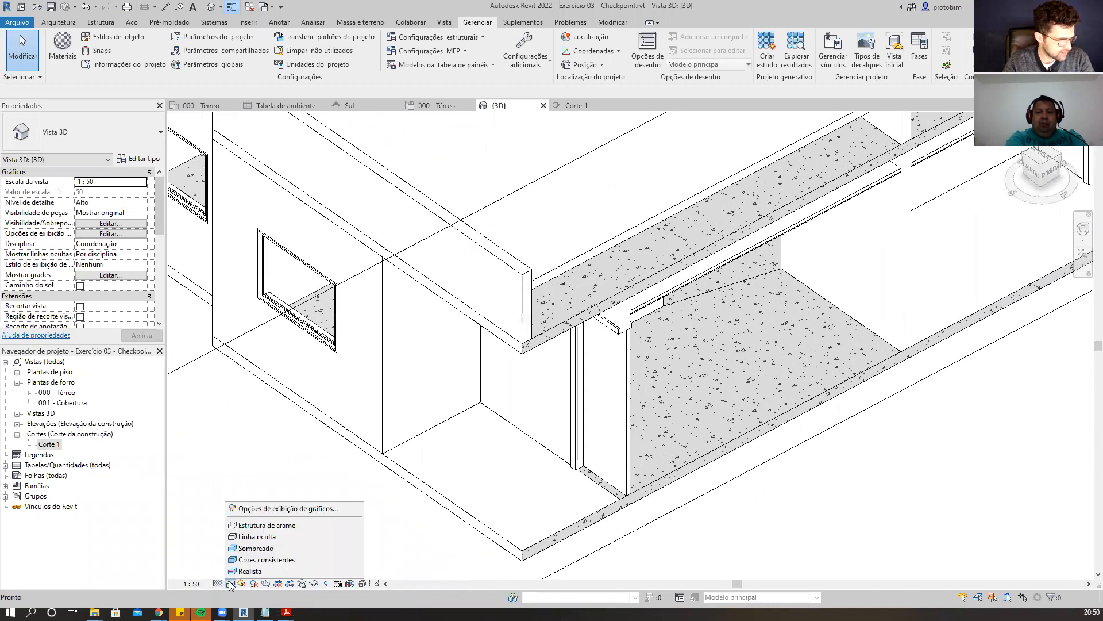
{"action": "left_click", "coordinate": [262, 561]}
Select the 3D view's section box and drag its top down to cut the house just above the floors.
{"action": "scroll", "coordinate": [664, 502], "scroll_direction": "down", "scroll_amount": 2}
{"action": "scroll", "coordinate": [664, 502], "scroll_direction": "down", "scroll_amount": 2}
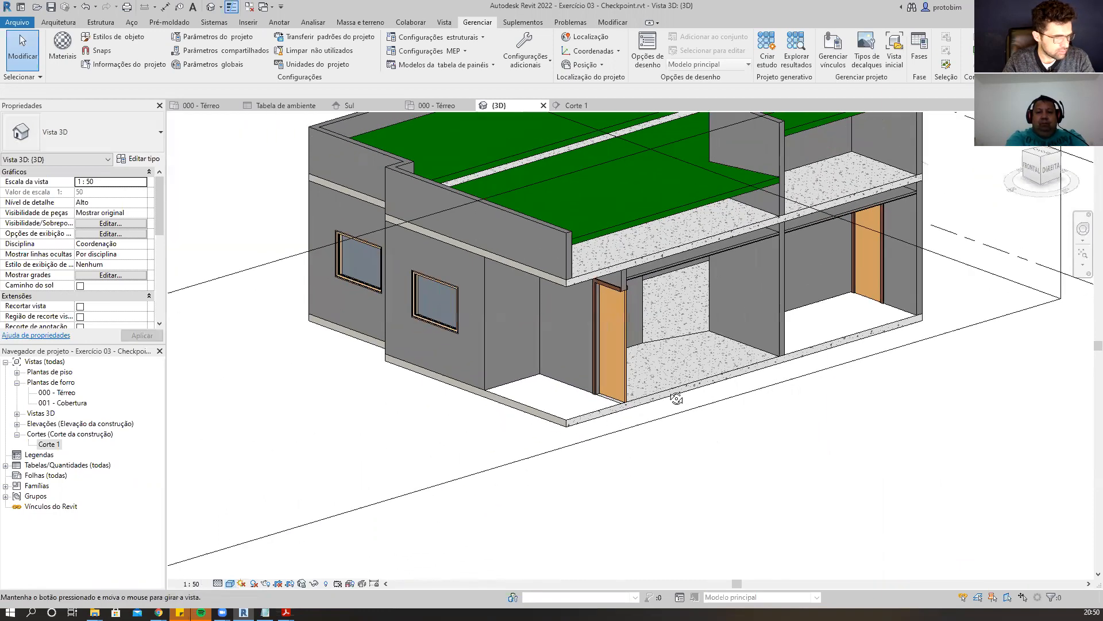
{"action": "scroll", "coordinate": [560, 433], "scroll_direction": "up", "scroll_amount": 4}
{"action": "scroll", "coordinate": [560, 432], "scroll_direction": "down", "scroll_amount": 3}
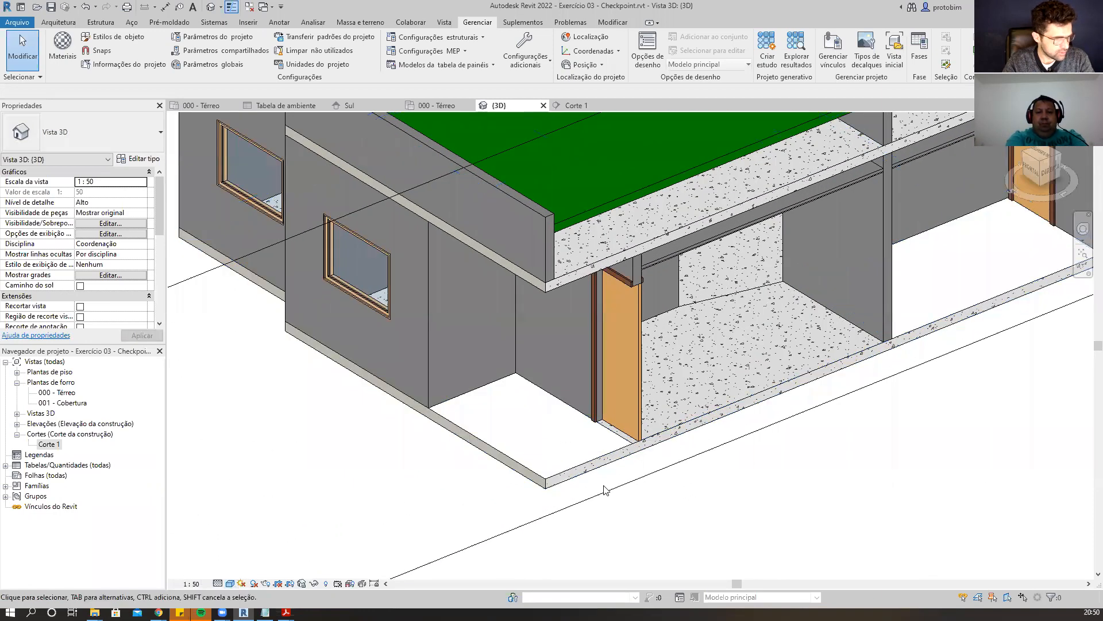
{"action": "left_click", "coordinate": [779, 313]}
{"action": "left_click", "coordinate": [681, 497]}
{"action": "scroll", "coordinate": [680, 495], "scroll_direction": "down", "scroll_amount": 2}
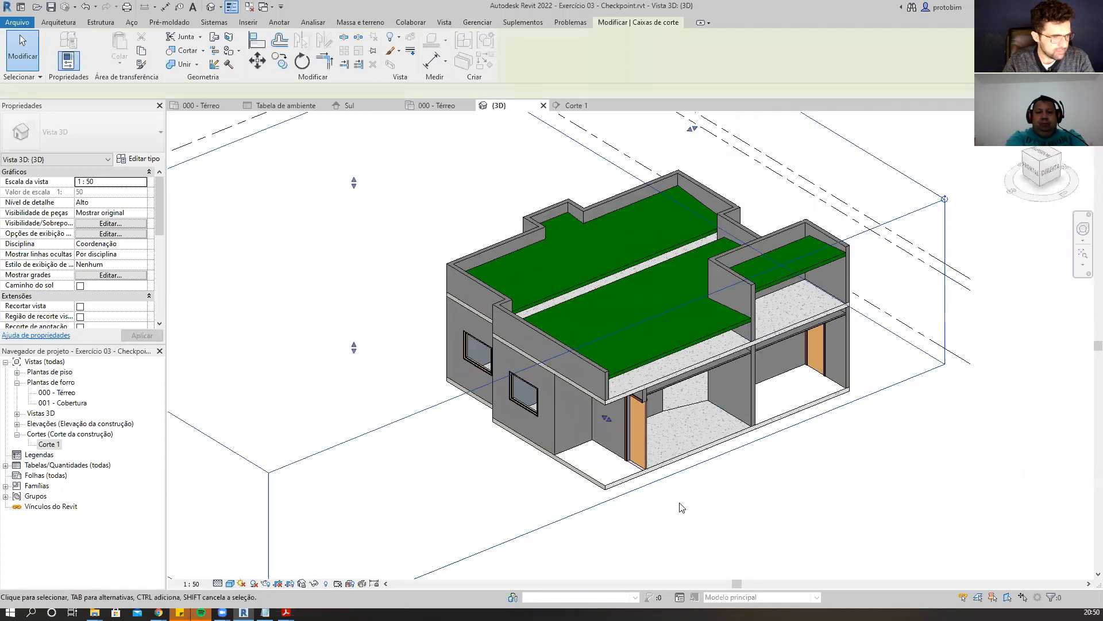
{"action": "left_click", "coordinate": [675, 474]}
{"action": "left_click_drag", "start_coordinate": [610, 419], "coordinate": [669, 485]}
{"action": "middle_click_drag", "start_coordinate": [595, 503], "coordinate": [701, 501], "text": "shift"}
{"action": "scroll", "coordinate": [720, 337], "scroll_direction": "up", "scroll_amount": 3}
{"action": "mouse_move", "coordinate": [508, 460]}
{"action": "middle_mouse_down", "text": "shift"}
{"action": "mouse_move", "coordinate": [525, 439]}
{"action": "mouse_move", "coordinate": [519, 468]}
{"action": "middle_mouse_up", "text": "shift"}
{"action": "scroll", "coordinate": [721, 468], "scroll_direction": "up", "scroll_amount": 1}
{"action": "middle_click_drag", "start_coordinate": [697, 477], "coordinate": [692, 260], "text": "shift"}
{"action": "scroll", "coordinate": [692, 260], "scroll_direction": "down", "scroll_amount": 4}
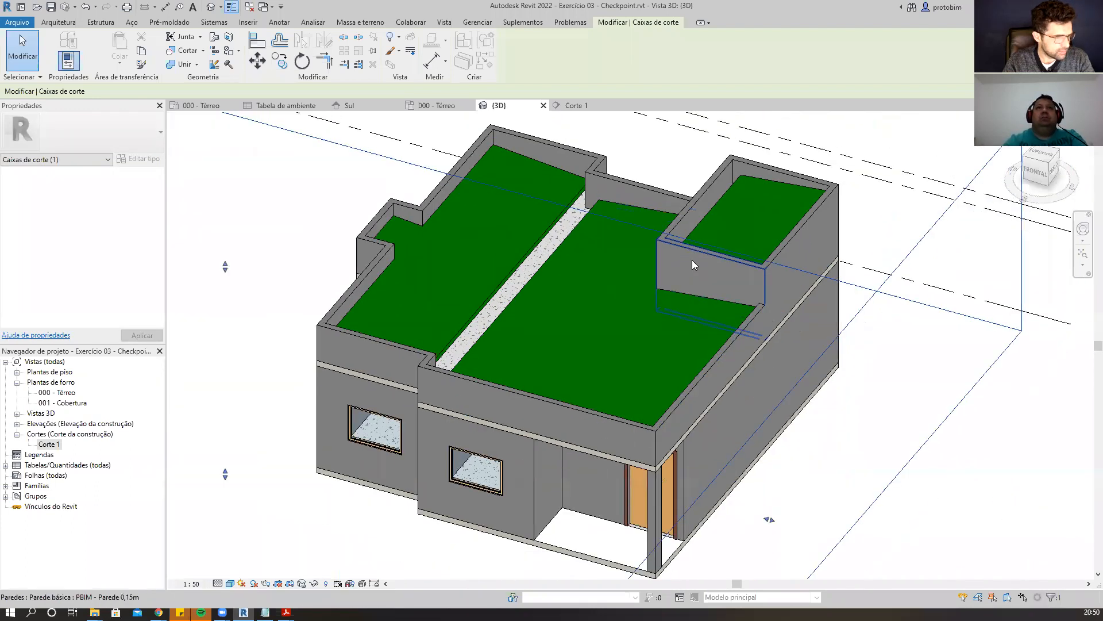
{"action": "left_click_drag", "start_coordinate": [425, 263], "coordinate": [426, 333]}
{"action": "middle_click_drag", "start_coordinate": [644, 283], "coordinate": [651, 328], "text": "shift"}
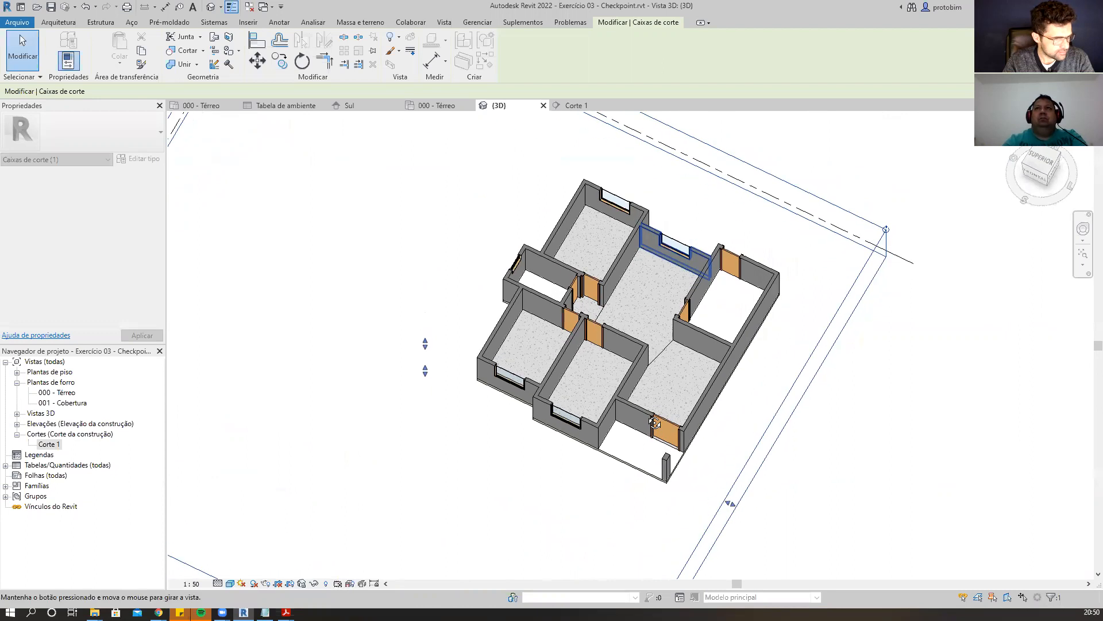
Set the PBIM - Piso 0,60x0,60m material's surface foreground pattern to a Modelo-type tile pattern.
{"action": "scroll", "coordinate": [506, 299], "scroll_direction": "up", "scroll_amount": 4}
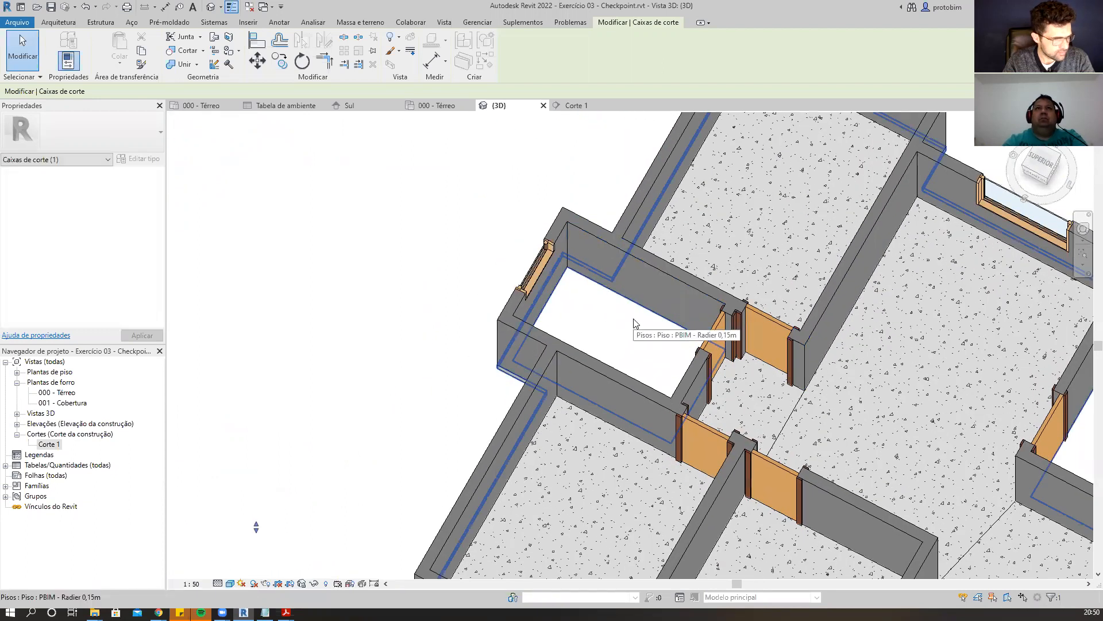
{"action": "scroll", "coordinate": [632, 321], "scroll_direction": "up", "scroll_amount": 2}
{"action": "left_click", "coordinate": [635, 347]}
{"action": "key", "text": "Escape"}
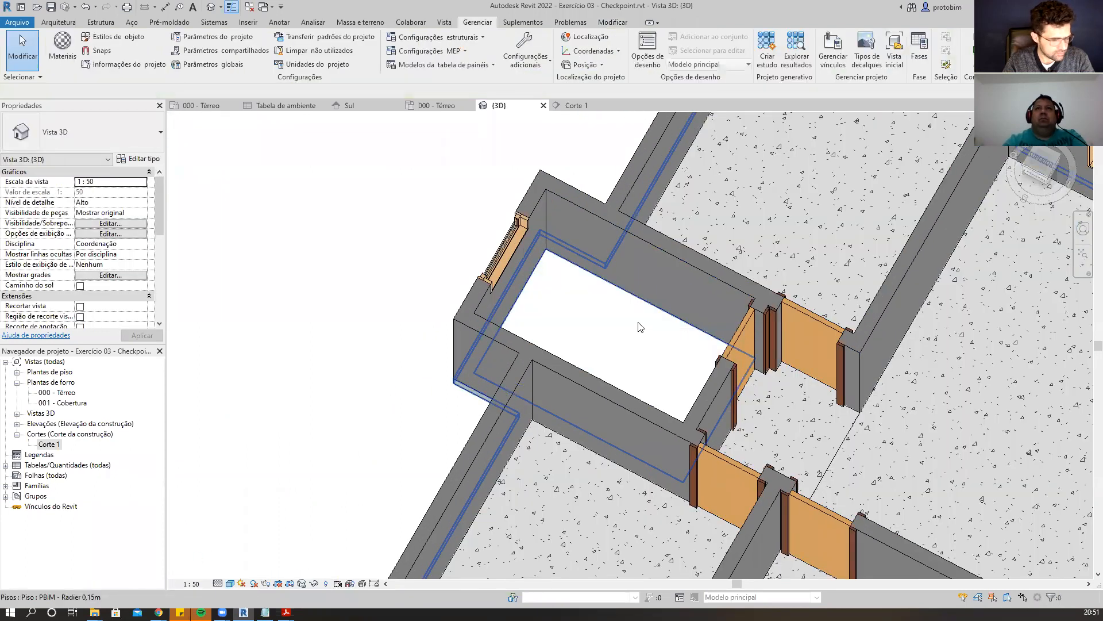
{"action": "left_click", "coordinate": [531, 278]}
{"action": "scroll", "coordinate": [531, 278], "scroll_direction": "down", "scroll_amount": 2}
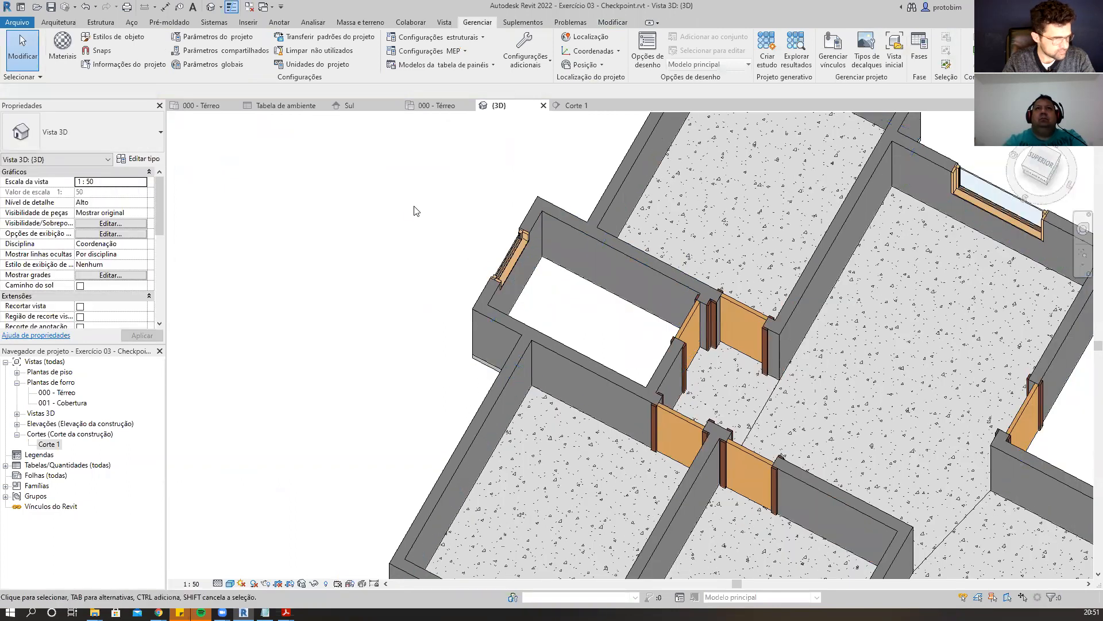
{"action": "left_click", "coordinate": [65, 50]}
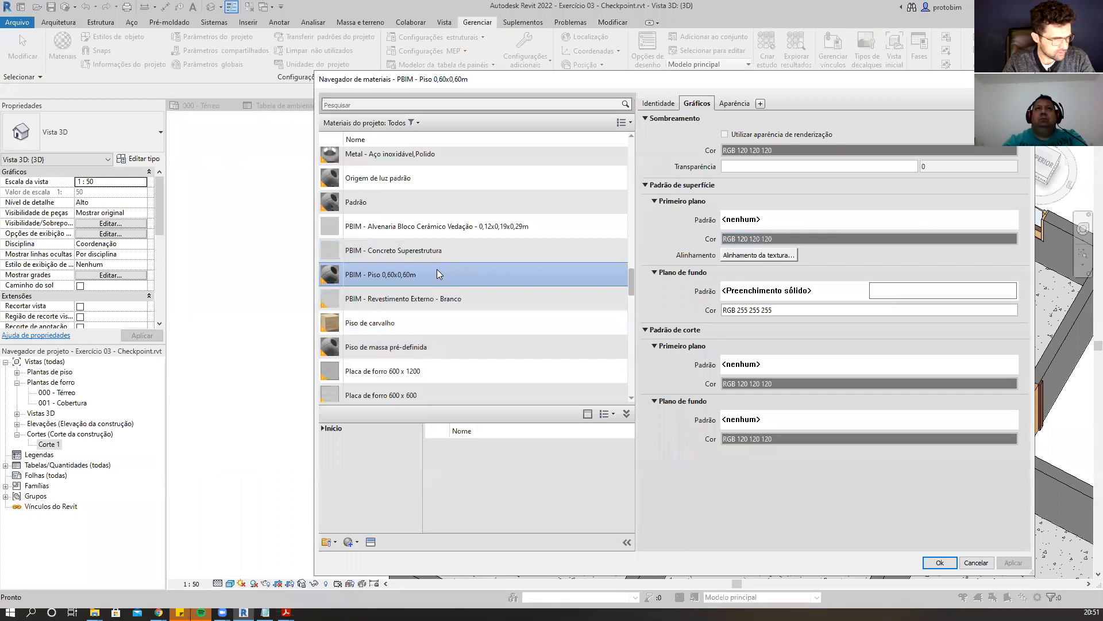
{"action": "left_click", "coordinate": [915, 229]}
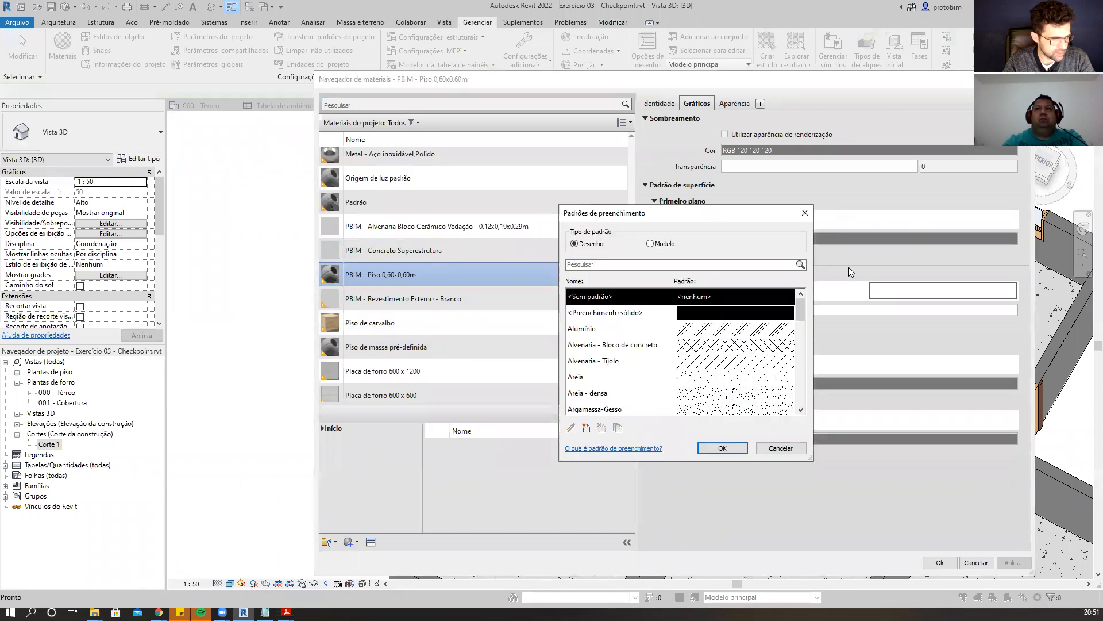
{"action": "left_click", "coordinate": [661, 243]}
{"action": "left_click", "coordinate": [730, 329]}
{"action": "left_click", "coordinate": [722, 447]}
{"action": "left_click", "coordinate": [938, 563]}
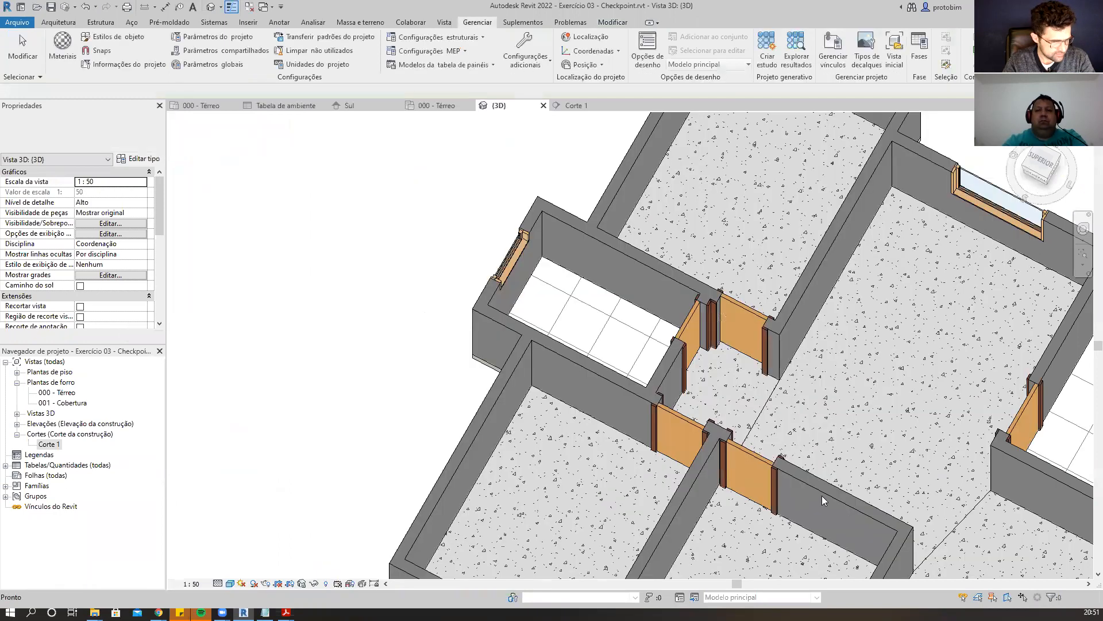
Inspect the tiled floors in the 3D view, then return to the 000 - Térreo floor plan.
{"action": "scroll", "coordinate": [739, 546], "scroll_direction": "down", "scroll_amount": 4}
{"action": "scroll", "coordinate": [739, 546], "scroll_direction": "up", "scroll_amount": 4}
{"action": "scroll", "coordinate": [740, 546], "scroll_direction": "up", "scroll_amount": 3}
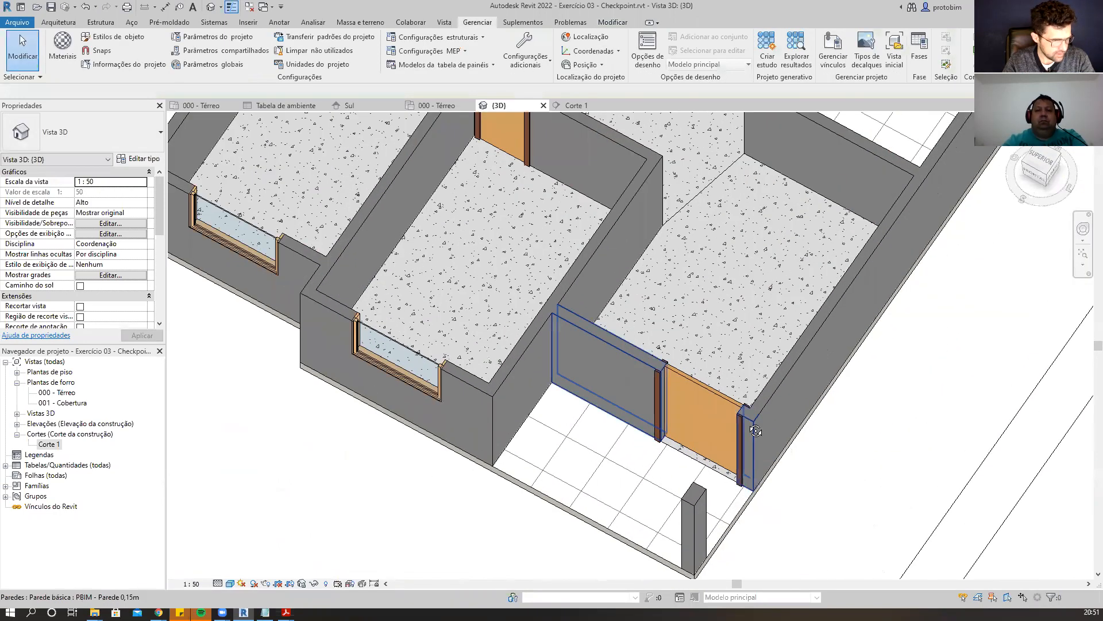
{"action": "scroll", "coordinate": [758, 424], "scroll_direction": "down", "scroll_amount": 3}
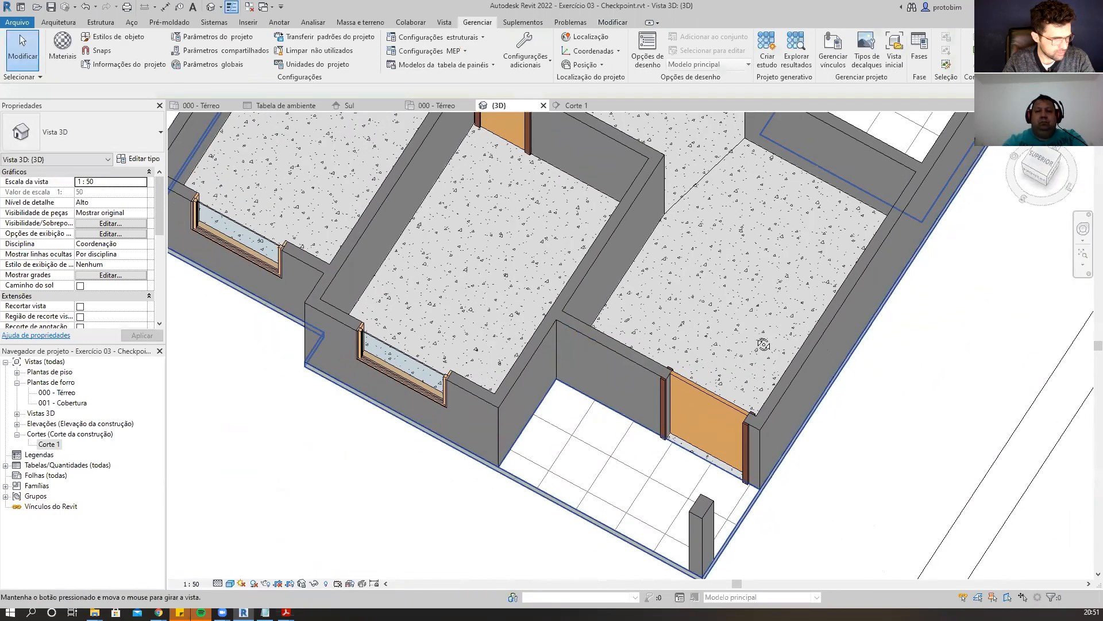
{"action": "scroll", "coordinate": [632, 493], "scroll_direction": "up", "scroll_amount": 3}
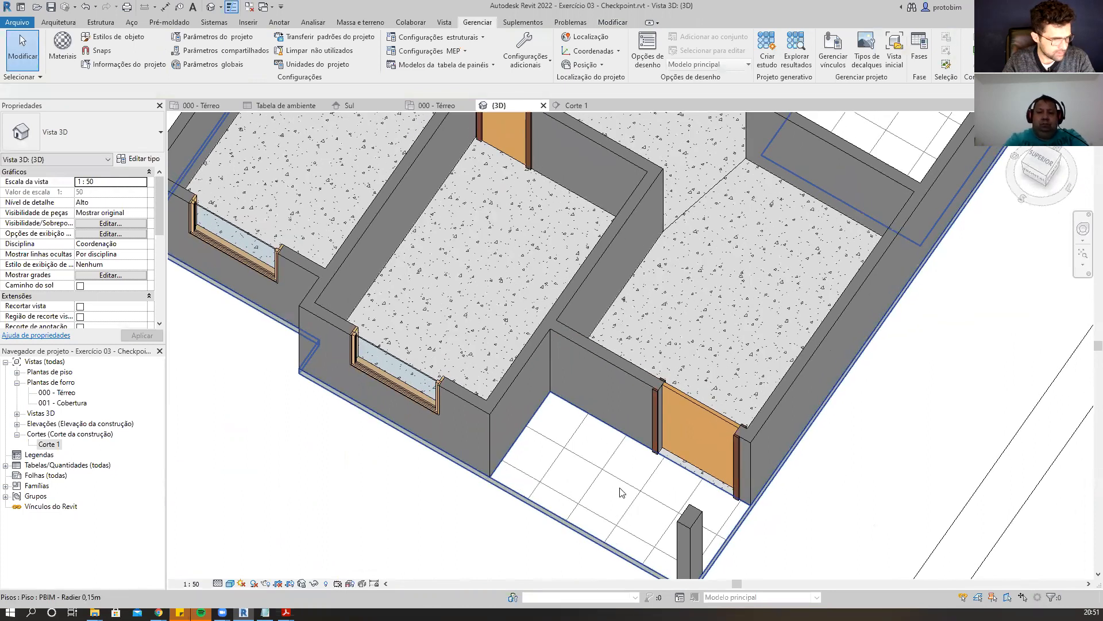
{"action": "middle_click_drag", "start_coordinate": [736, 338], "coordinate": [621, 154], "text": "shift"}
{"action": "left_click", "coordinate": [543, 105]}
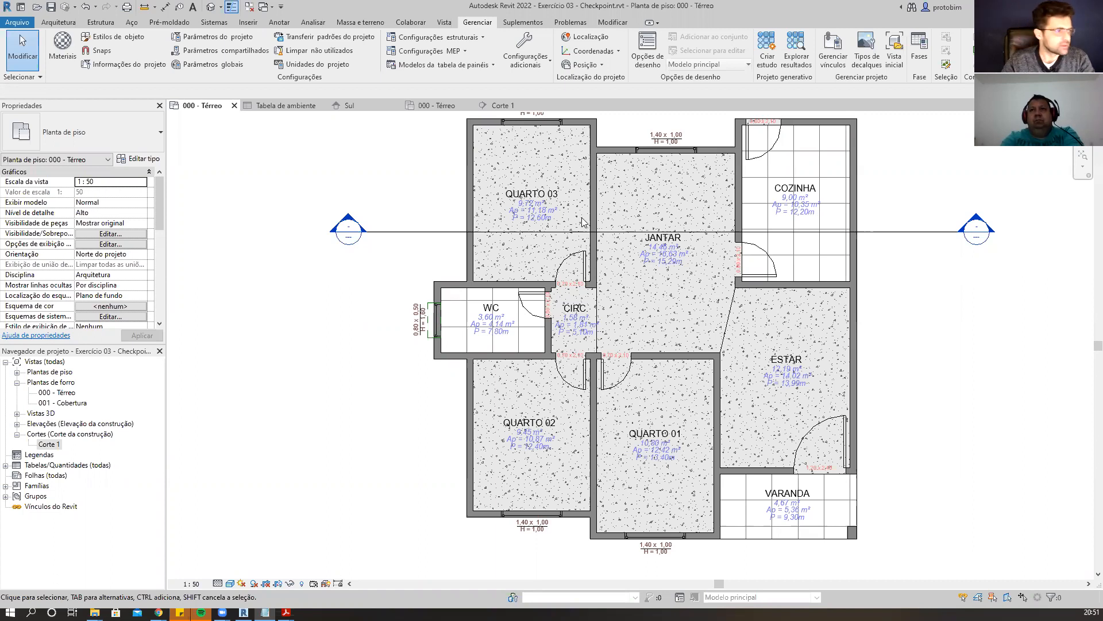
{"action": "double_click", "coordinate": [45, 393]}
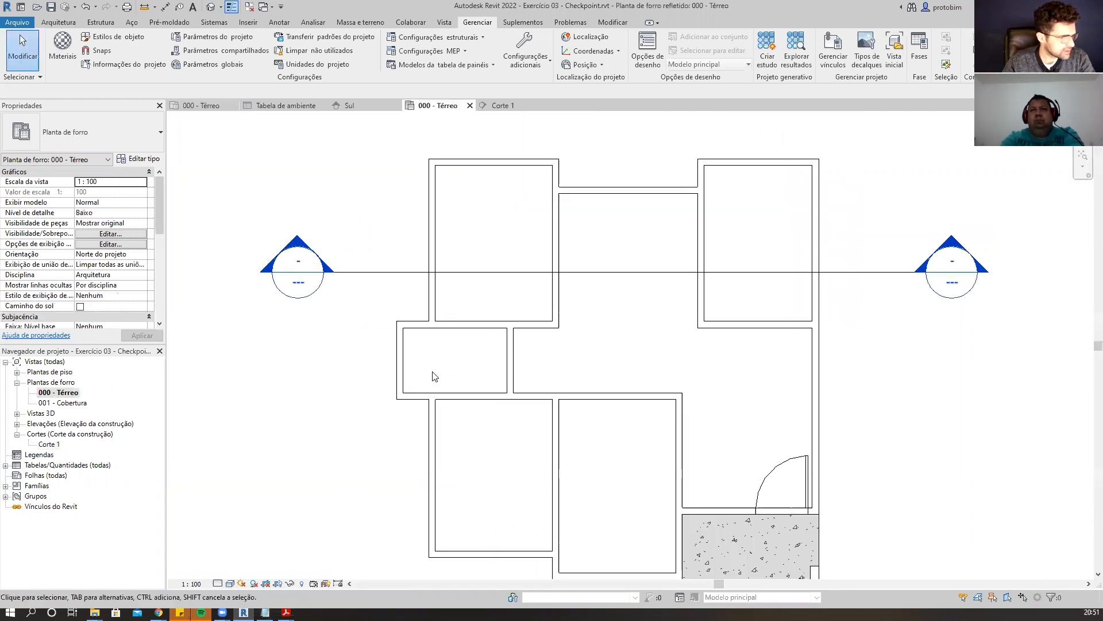
{"action": "left_click", "coordinate": [470, 106]}
{"action": "left_click", "coordinate": [18, 382]}
{"action": "left_click", "coordinate": [18, 372]}
Open the Cálculos de área e volume settings for rooms and areas.
{"action": "left_click", "coordinate": [58, 22]}
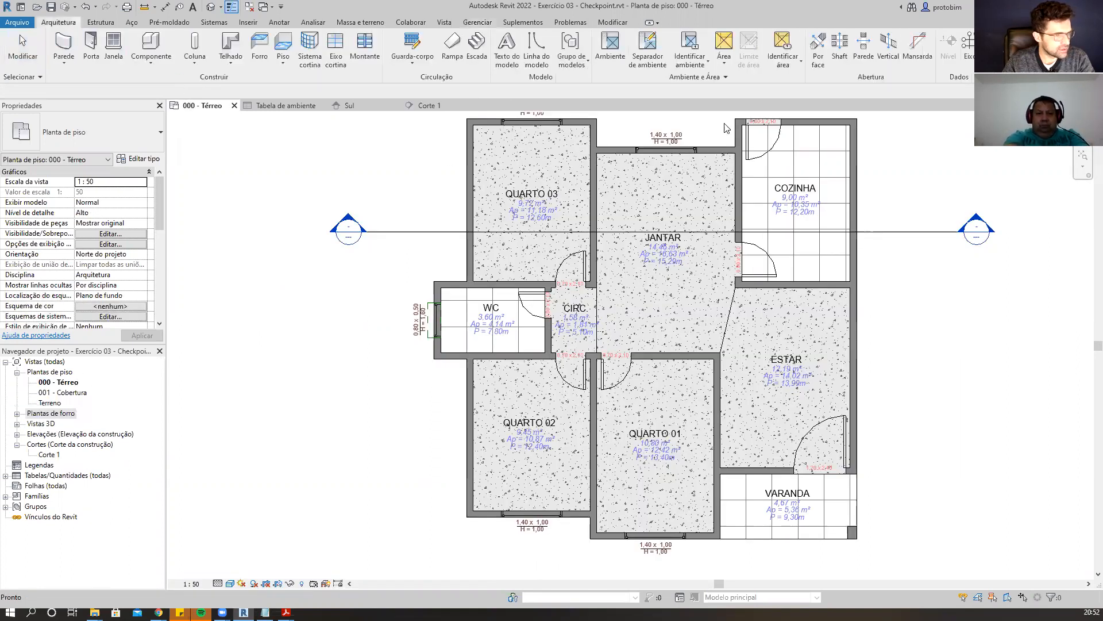
{"action": "scroll", "coordinate": [921, 303], "scroll_direction": "down", "scroll_amount": 2}
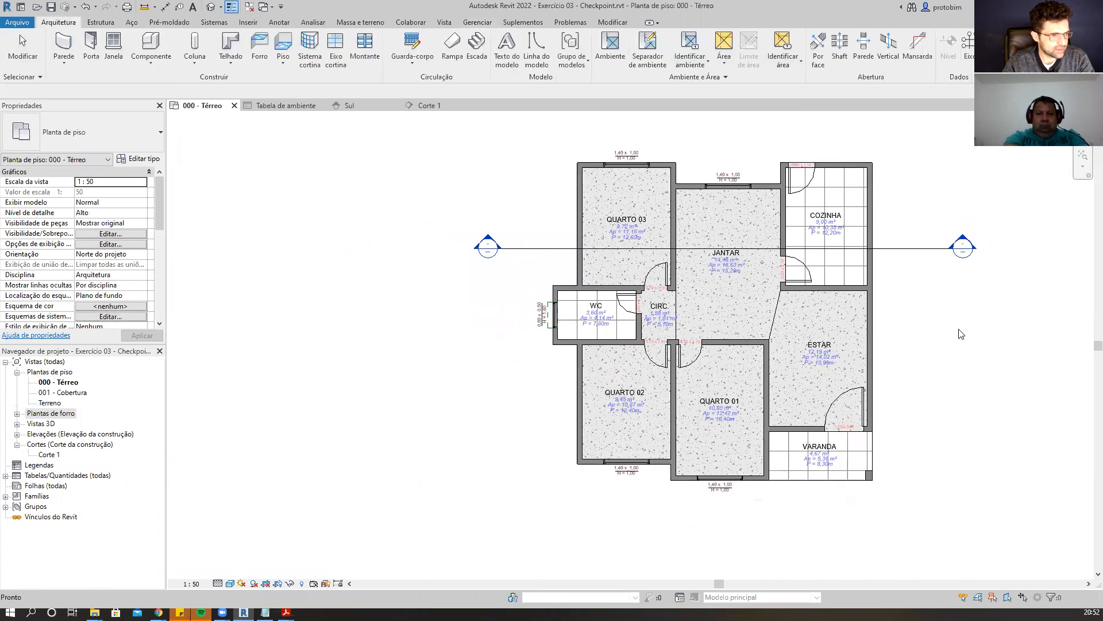
{"action": "middle_click_drag", "start_coordinate": [948, 342], "coordinate": [842, 348]}
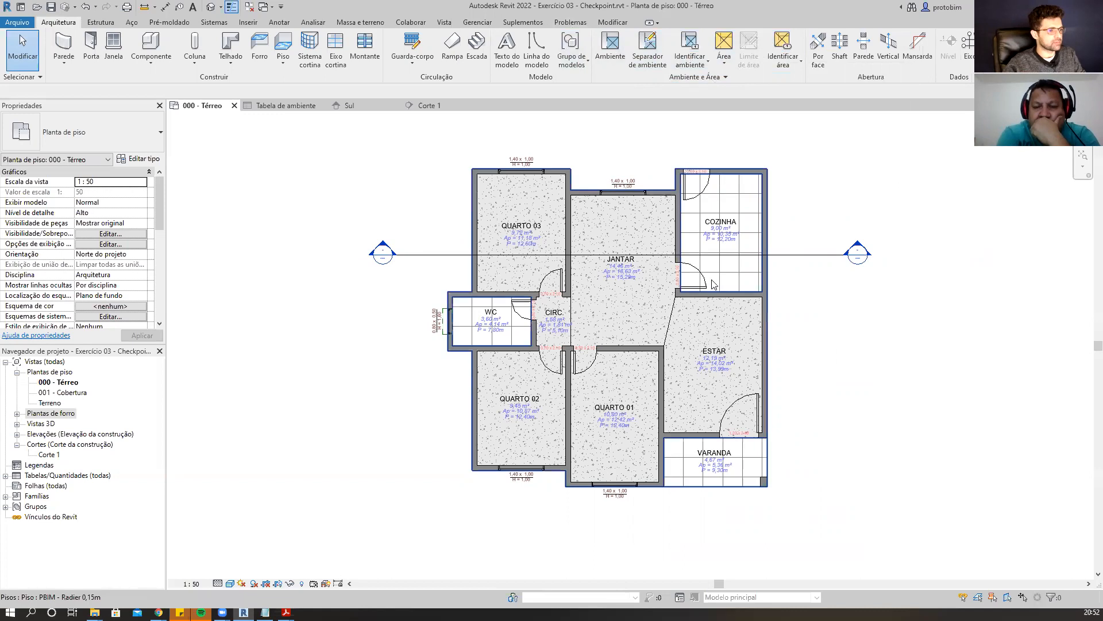
{"action": "scroll", "coordinate": [847, 365], "scroll_direction": "up", "scroll_amount": 1}
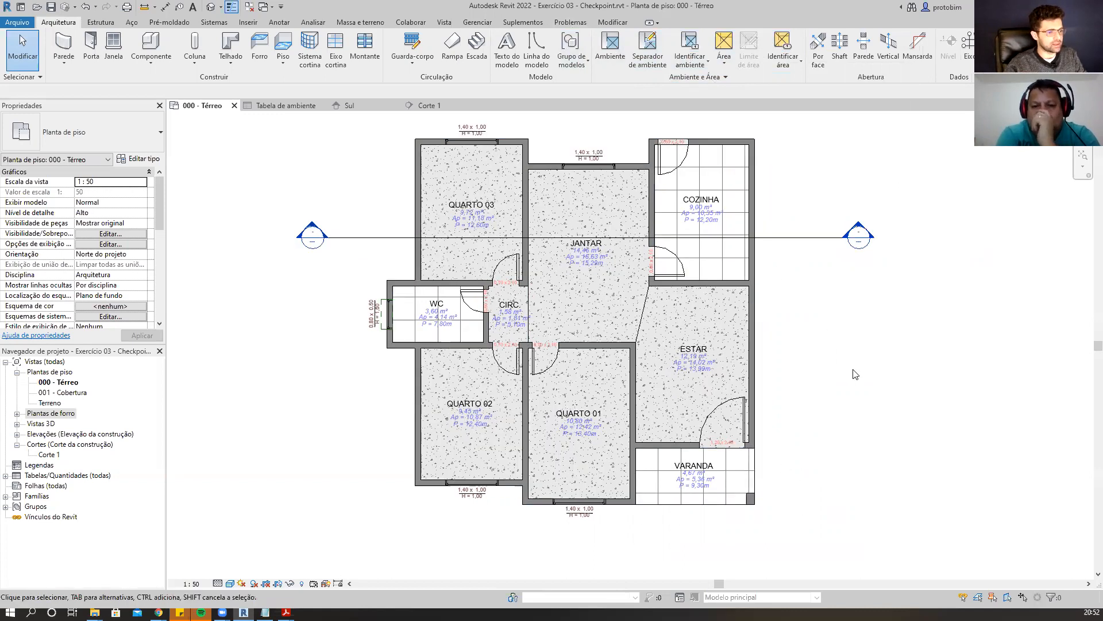
{"action": "scroll", "coordinate": [852, 370], "scroll_direction": "down", "scroll_amount": 1}
{"action": "middle_click_drag", "start_coordinate": [872, 374], "coordinate": [860, 381]}
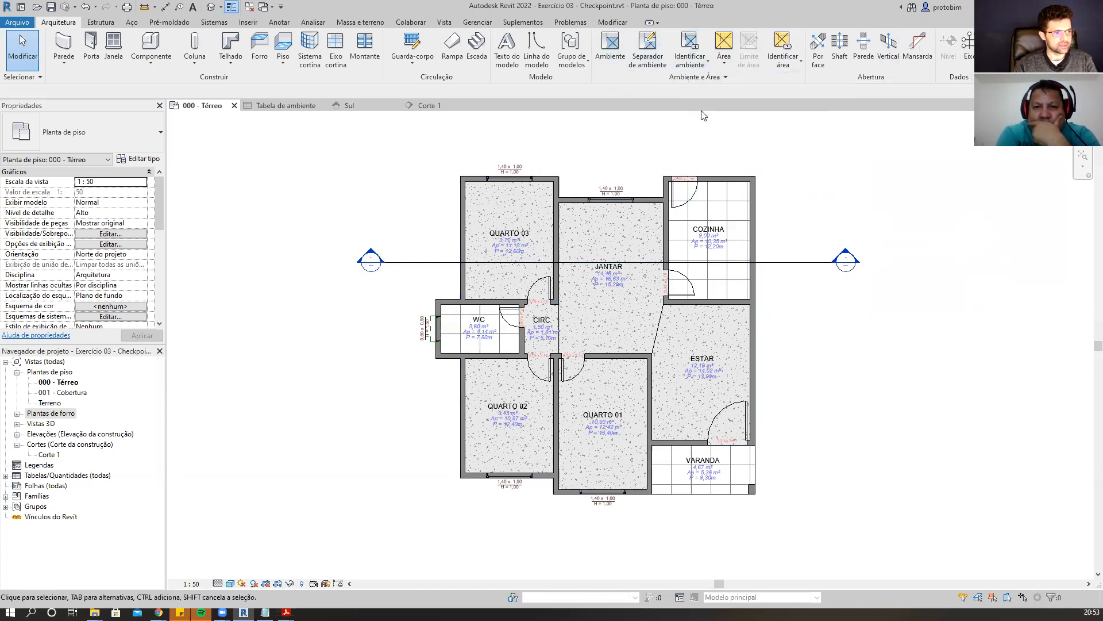
{"action": "left_click", "coordinate": [725, 67]}
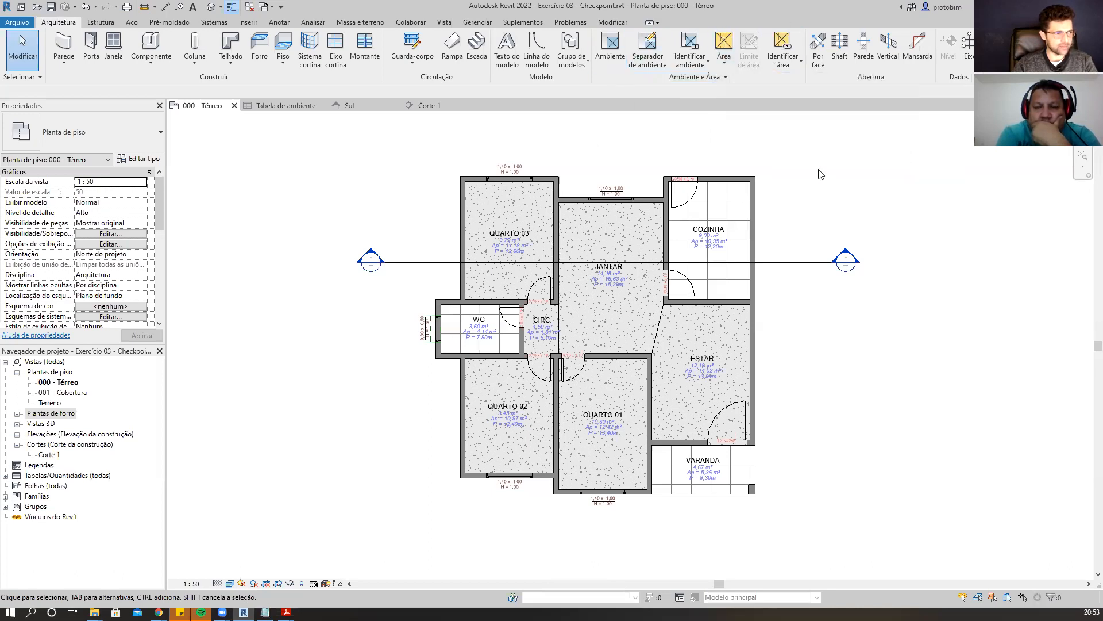
{"action": "left_click", "coordinate": [751, 77]}
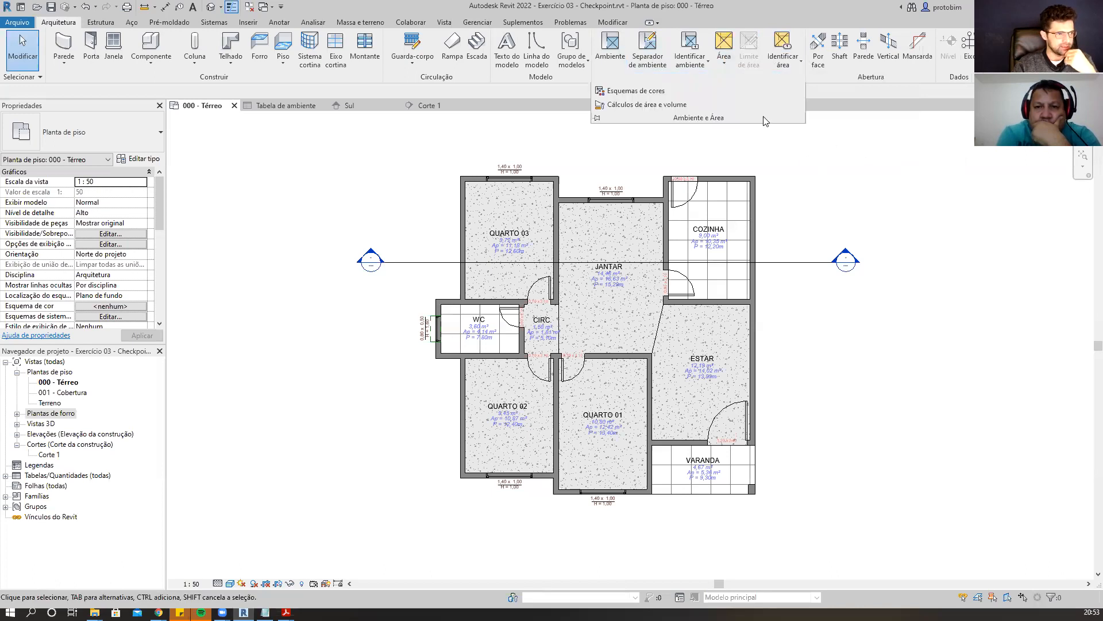
{"action": "left_click", "coordinate": [724, 80]}
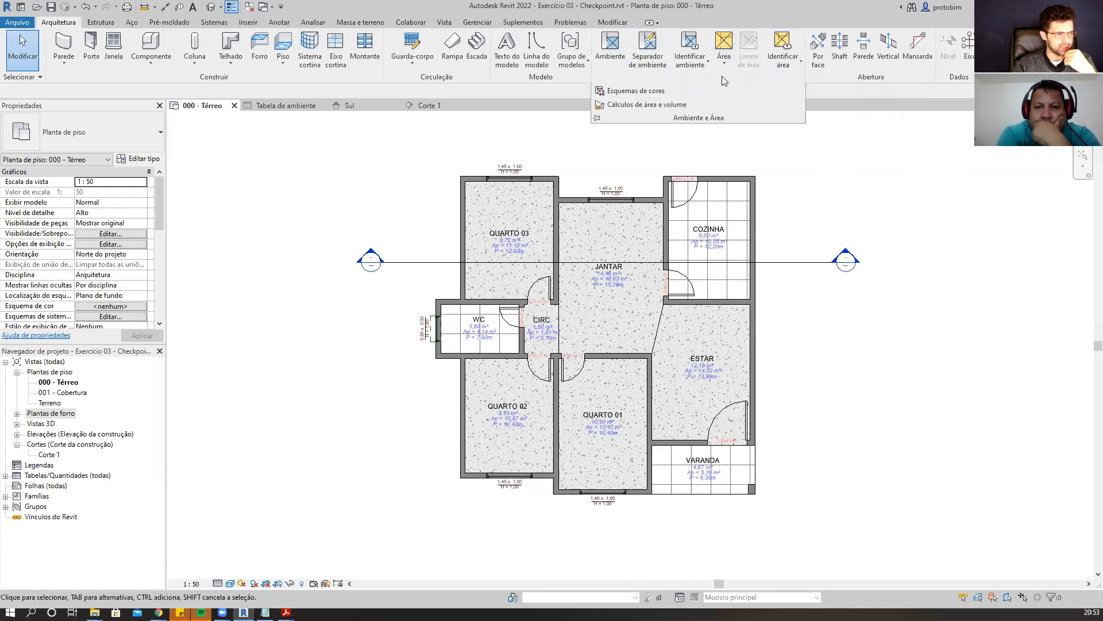
{"action": "left_click", "coordinate": [683, 106]}
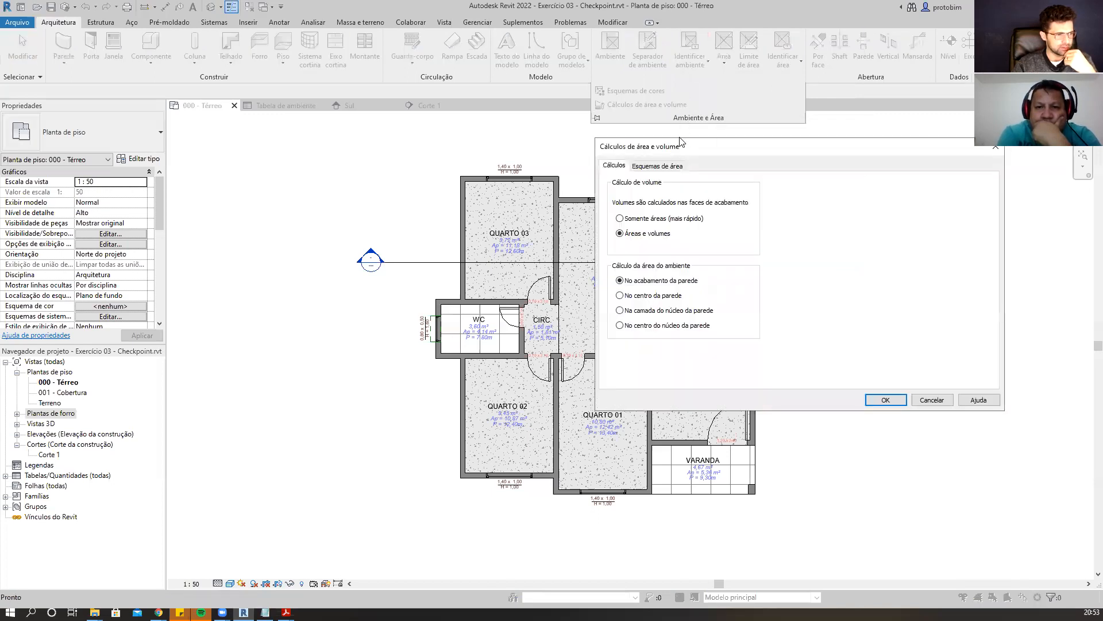
Add a new area scheme named Área Projetada.
{"action": "left_click", "coordinate": [676, 168]}
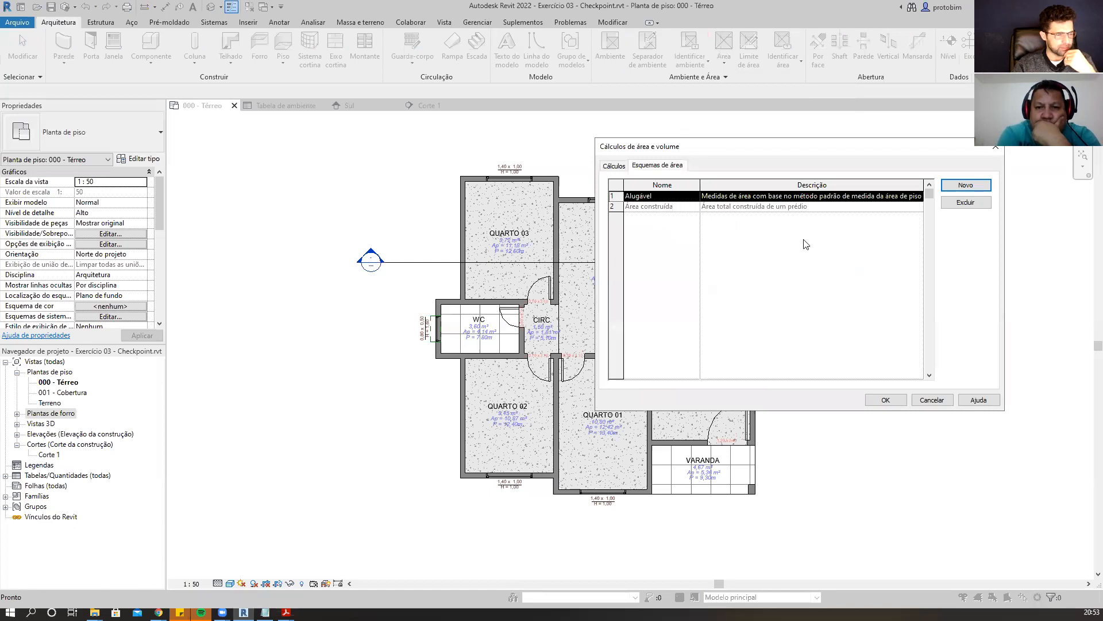
{"action": "left_click", "coordinate": [615, 168]}
{"action": "left_click", "coordinate": [670, 168]}
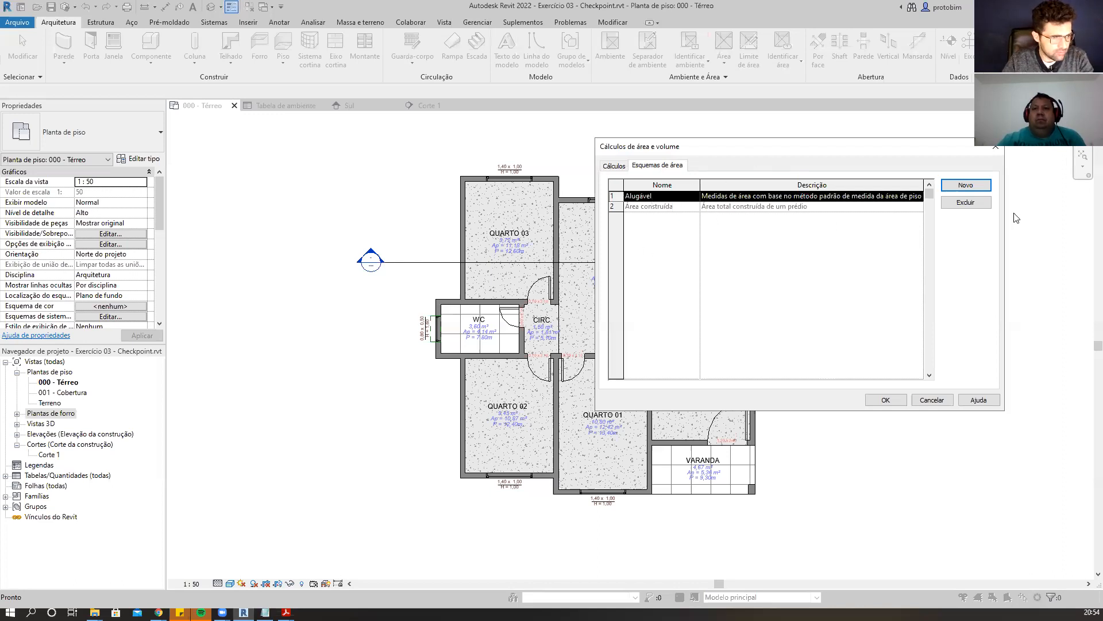
{"action": "left_click", "coordinate": [974, 186]}
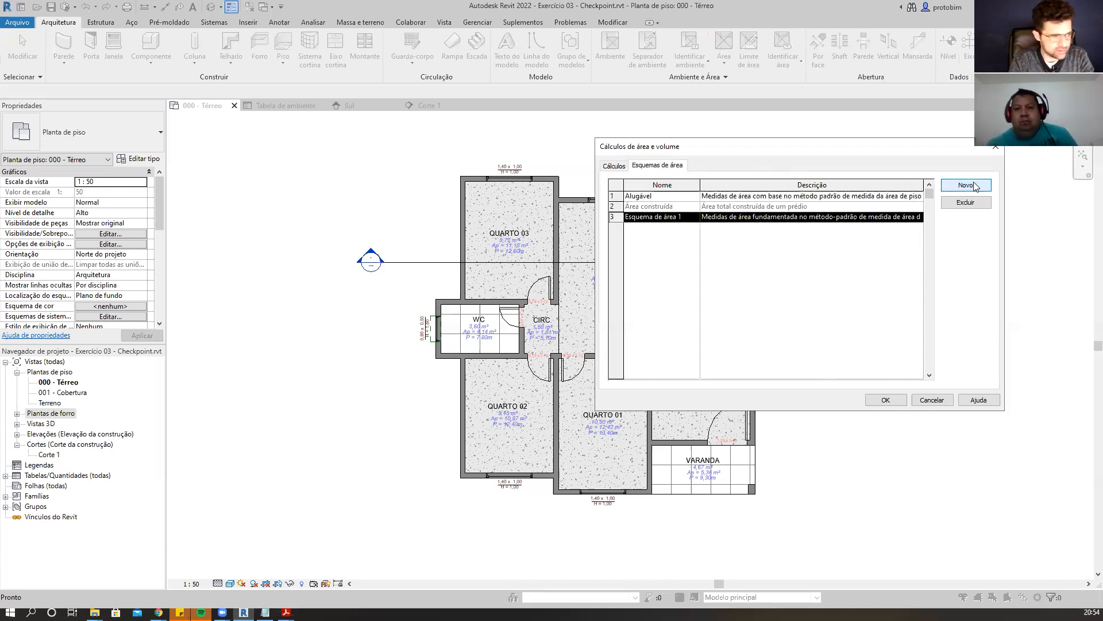
{"action": "left_click", "coordinate": [655, 216]}
{"action": "type", "text": "á"}
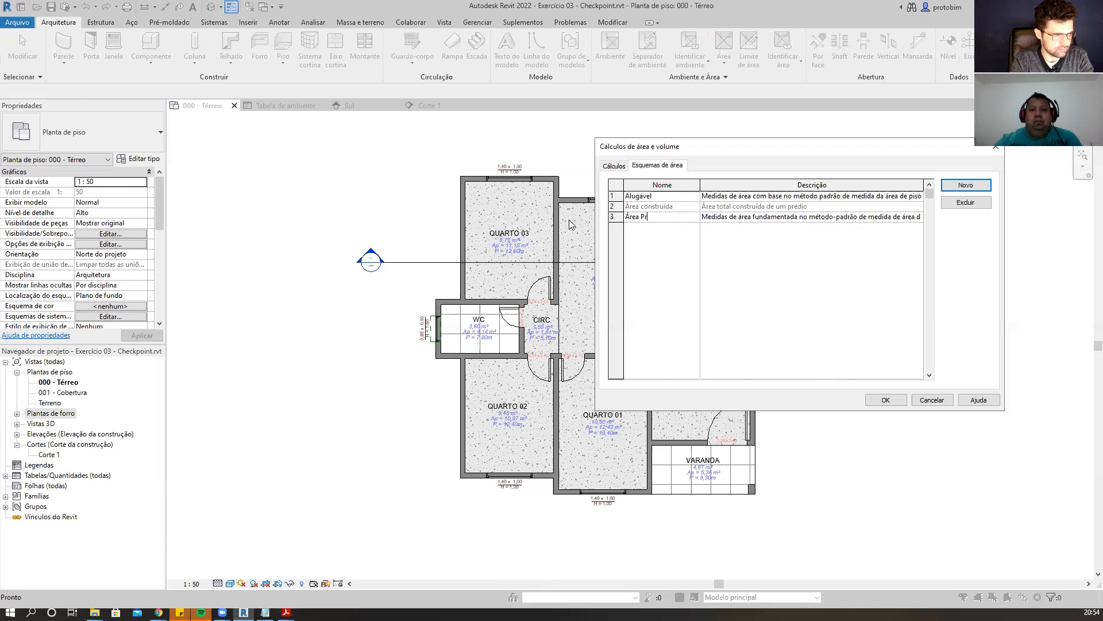
Clear the description text of the Área Projetada area scheme.
{"action": "left_click", "coordinate": [853, 293]}
{"action": "left_click", "coordinate": [773, 217]}
{"action": "left_click_drag", "start_coordinate": [708, 216], "coordinate": [971, 216]}
{"action": "key", "text": "Delete"}
{"action": "left_click", "coordinate": [838, 207]}
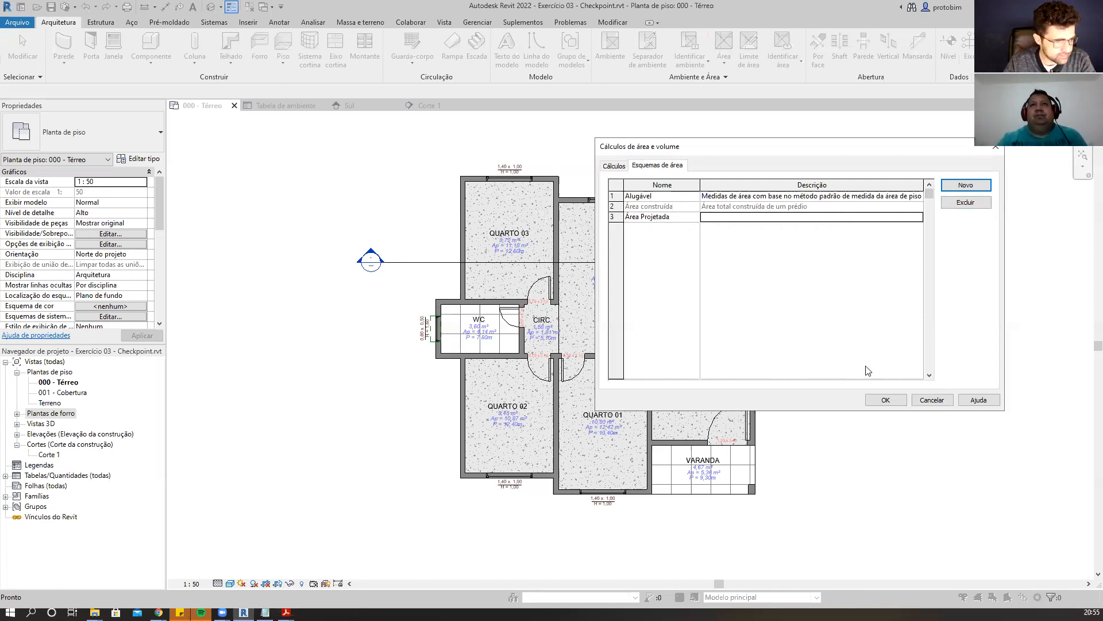
Confirm the area settings and create a new area plan for the Nível Zero level using the Área Projetada scheme.
{"action": "left_click", "coordinate": [884, 399]}
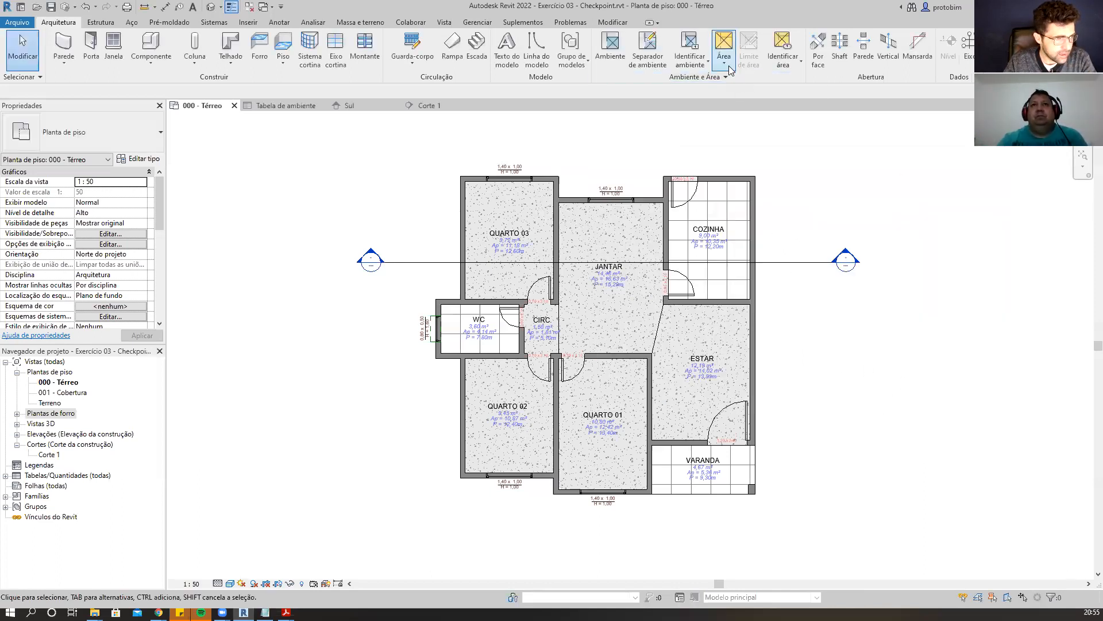
{"action": "left_click", "coordinate": [725, 65]}
{"action": "left_click", "coordinate": [735, 84]}
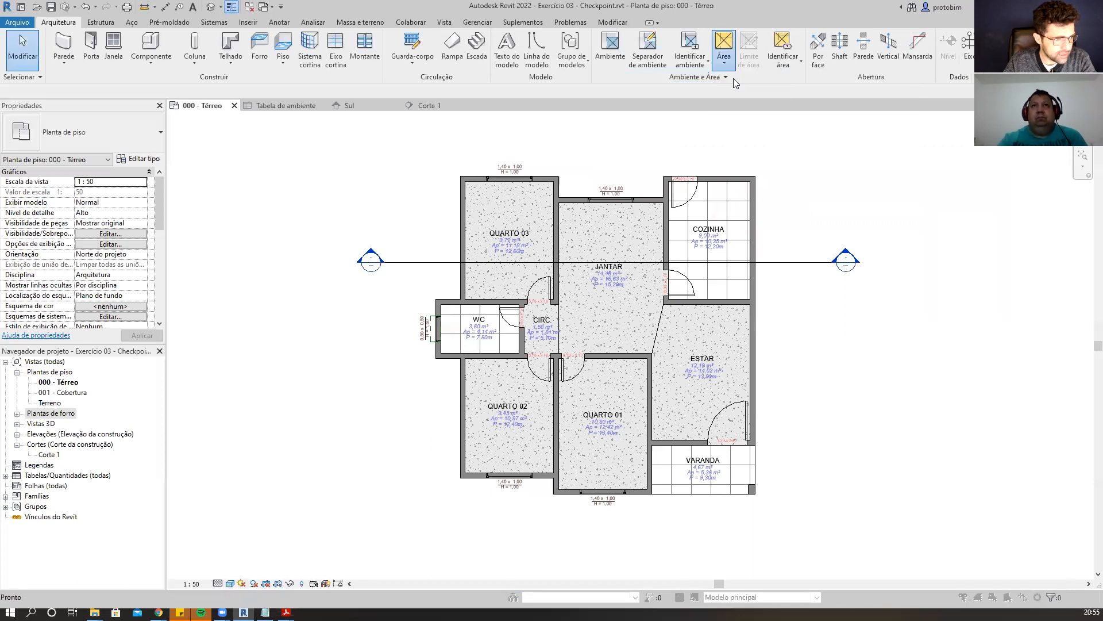
{"action": "left_click", "coordinate": [532, 208]}
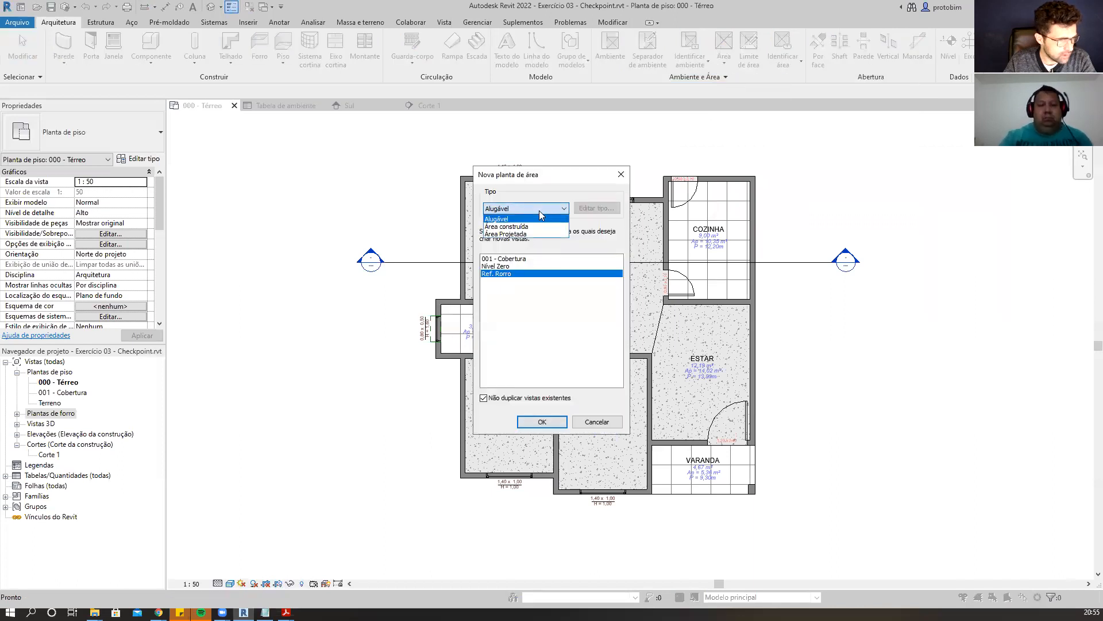
{"action": "left_click", "coordinate": [517, 234]}
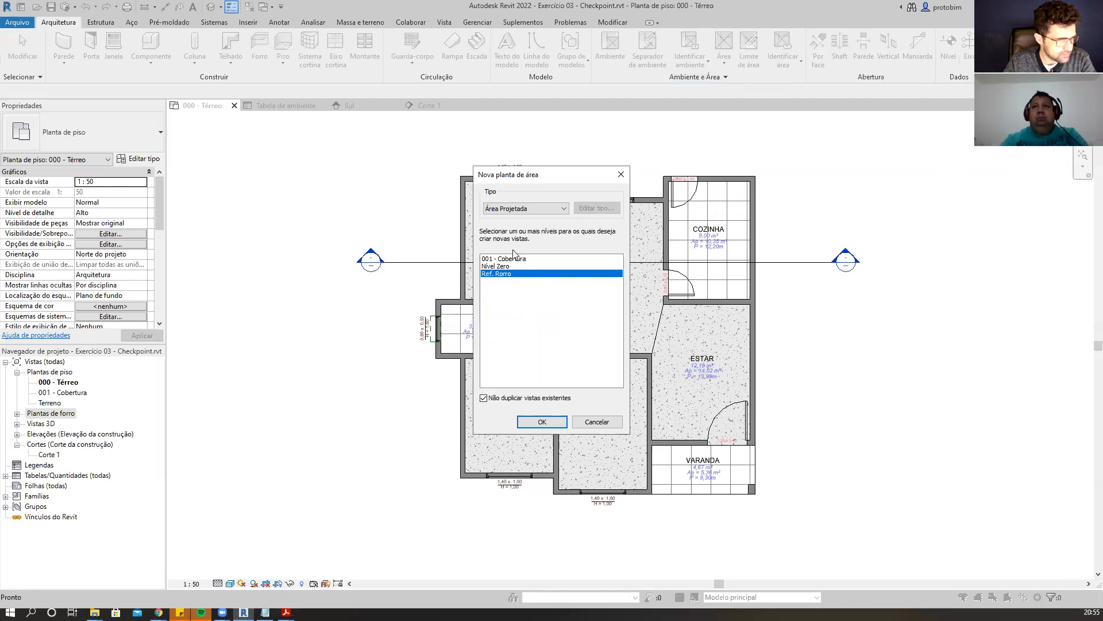
{"action": "left_click", "coordinate": [503, 265]}
{"action": "left_click", "coordinate": [560, 425]}
{"action": "left_click", "coordinate": [575, 314]}
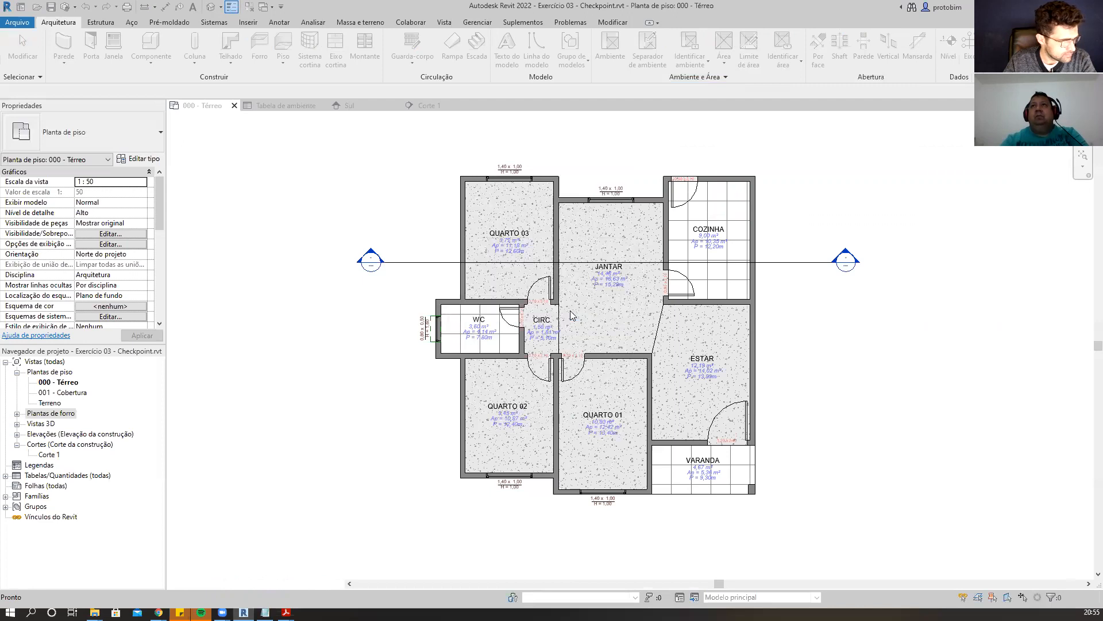
Open the Nível Zero area plan under Plantas de área (Área Projetada) in the project browser.
{"action": "left_click", "coordinate": [16, 444]}
{"action": "left_click", "coordinate": [55, 454]}
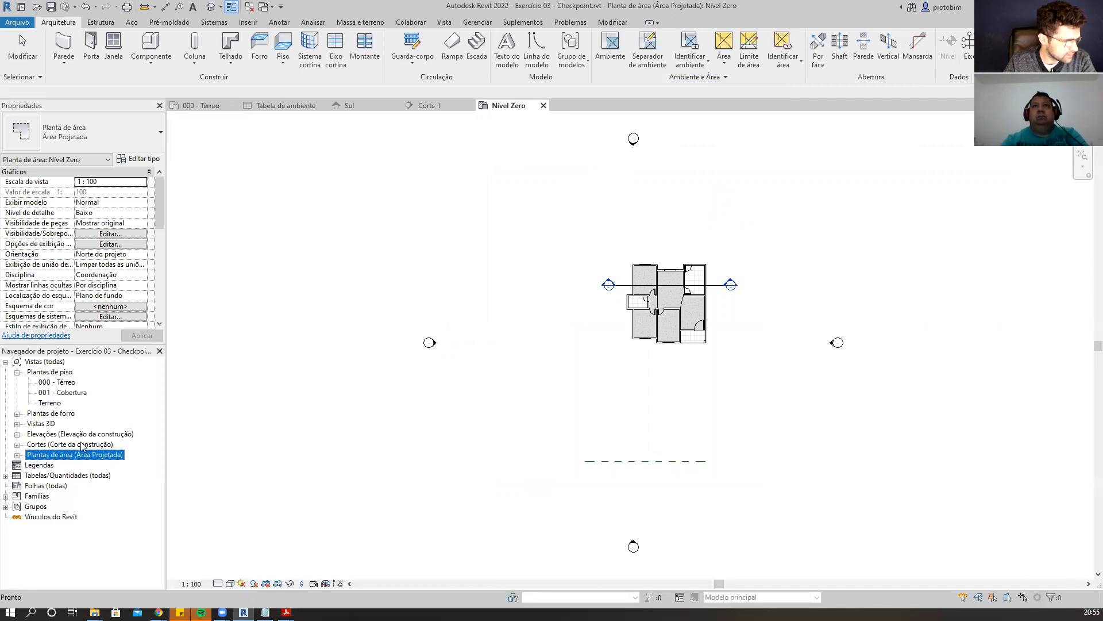
{"action": "scroll", "coordinate": [707, 300], "scroll_direction": "up", "scroll_amount": 5}
{"action": "left_click", "coordinate": [16, 455]}
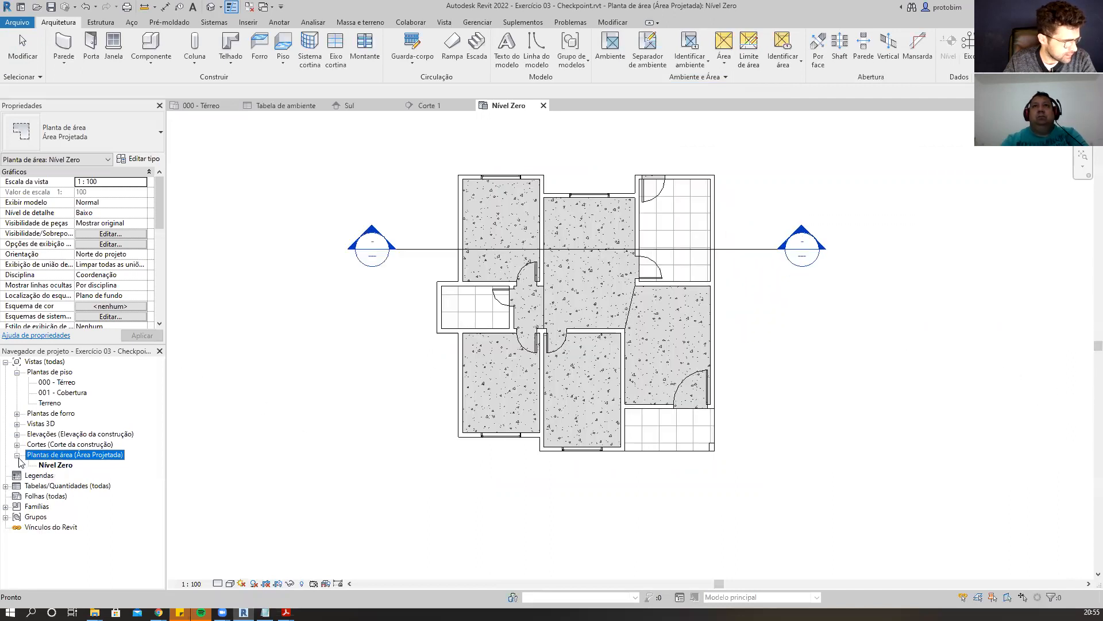
{"action": "double_click", "coordinate": [55, 465]}
{"action": "left_click", "coordinate": [753, 250]}
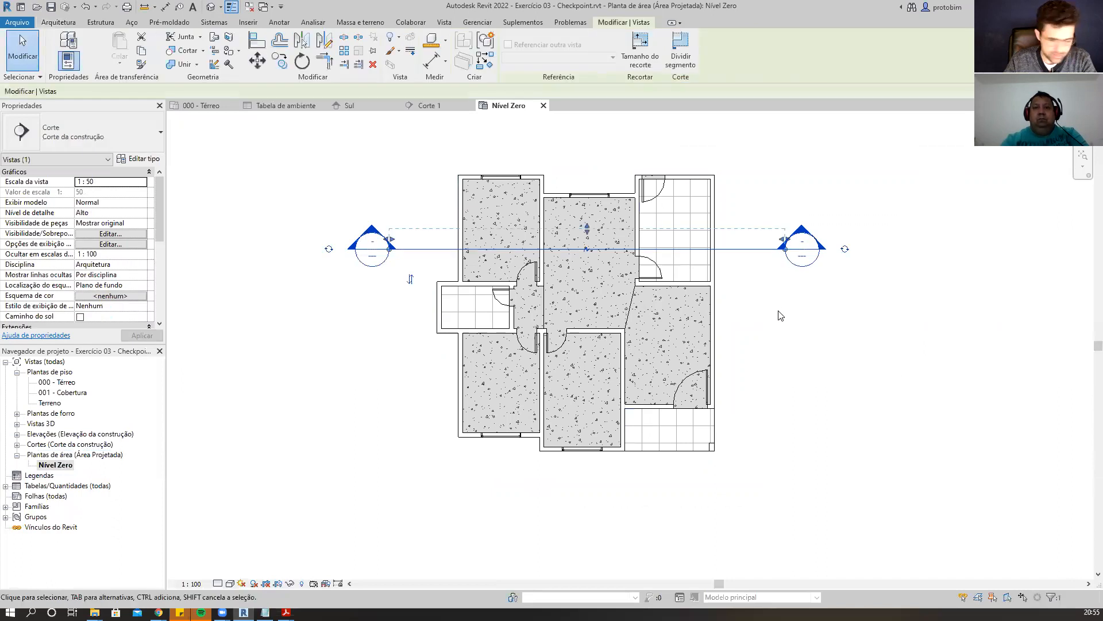
{"action": "left_click", "coordinate": [780, 315]}
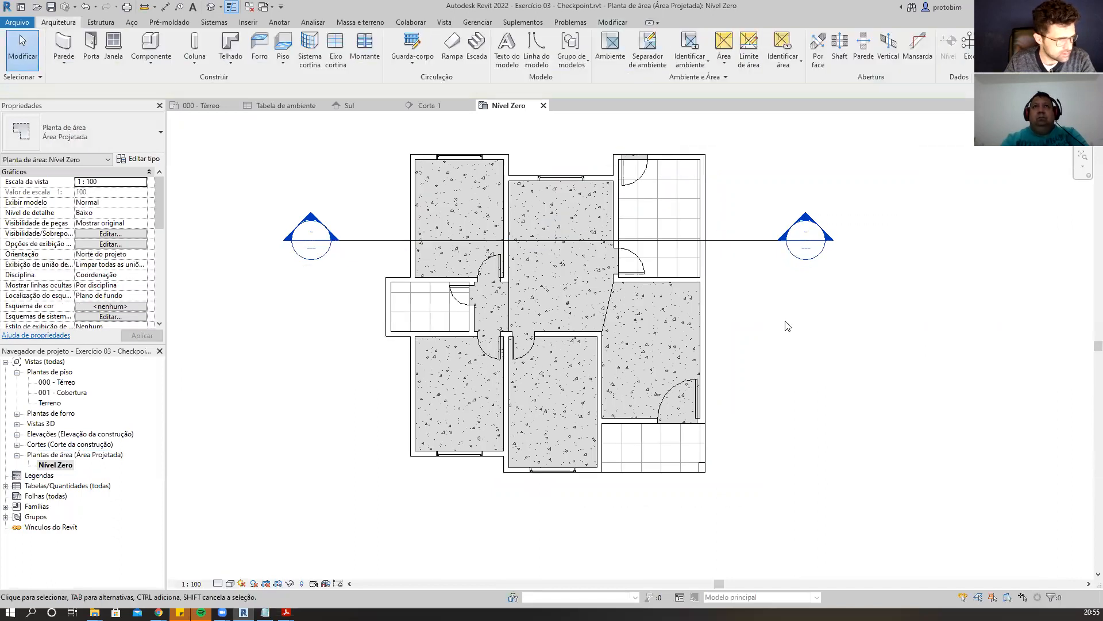
{"action": "scroll", "coordinate": [770, 322], "scroll_direction": "up", "scroll_amount": 1}
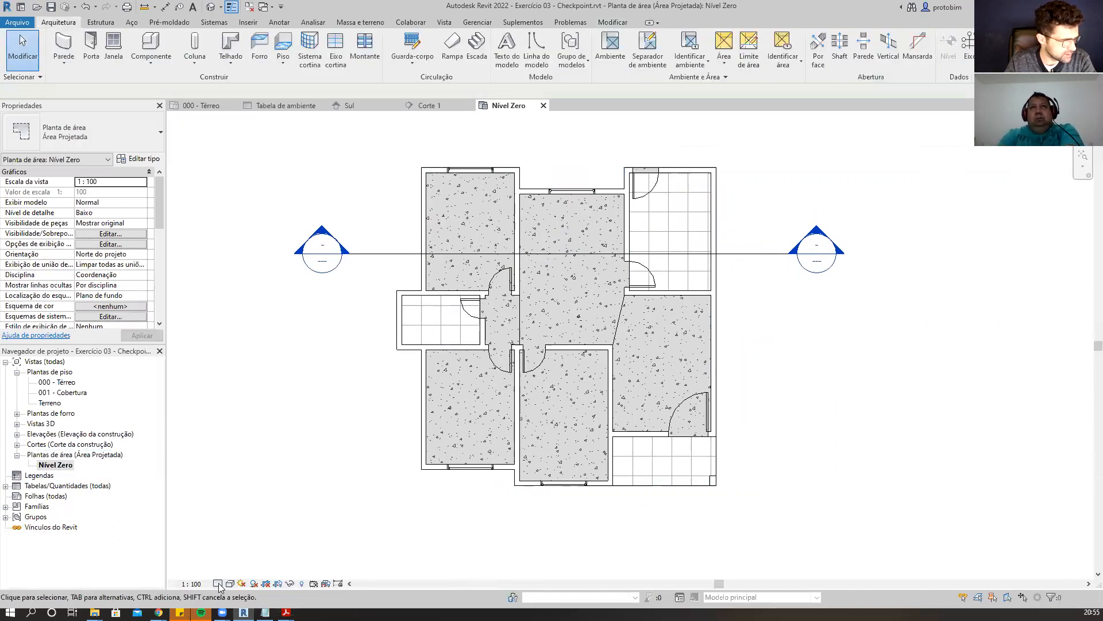
Set the area plan's view scale to 1:50 and raise its detail level to Alto.
{"action": "left_click", "coordinate": [200, 583]}
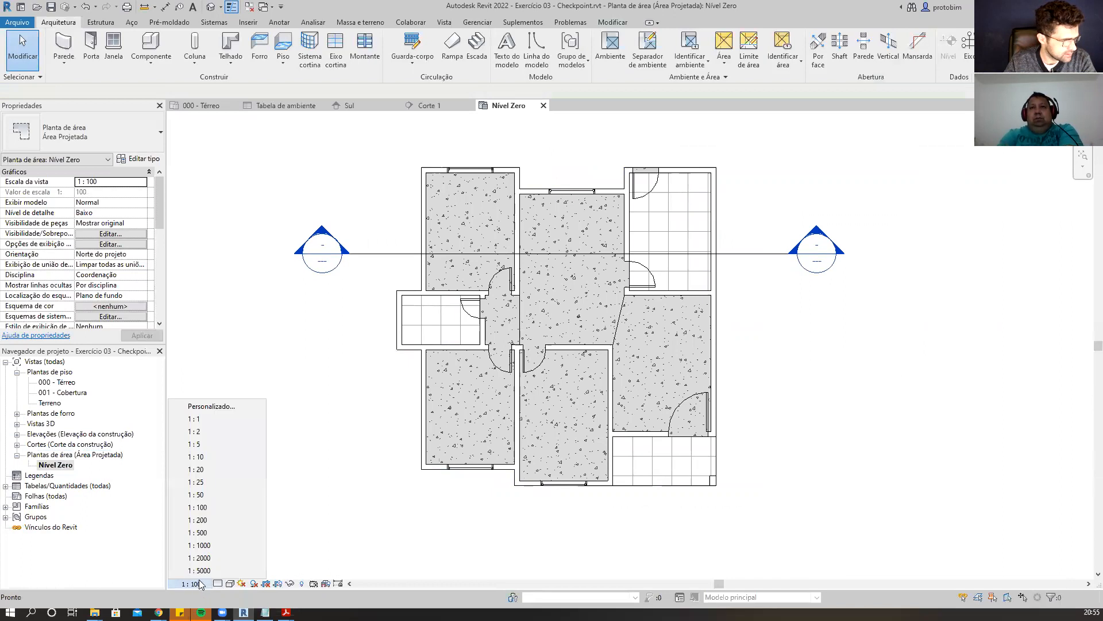
{"action": "left_click", "coordinate": [214, 494]}
{"action": "left_click", "coordinate": [217, 583]}
{"action": "left_click", "coordinate": [234, 574]}
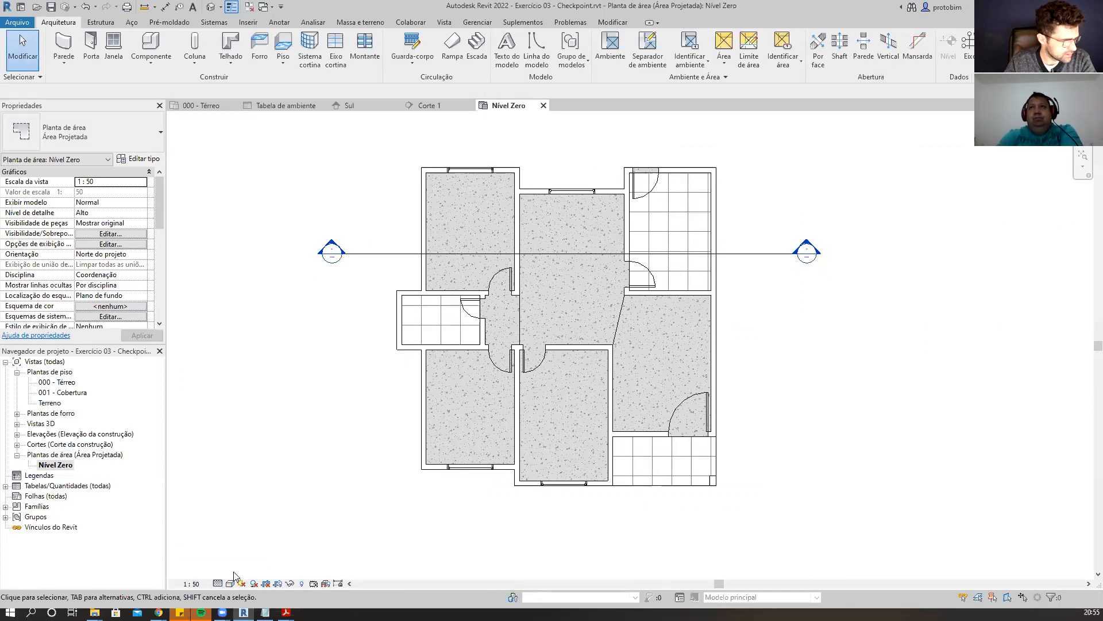
{"action": "left_click", "coordinate": [240, 583]}
{"action": "left_click", "coordinate": [276, 560]}
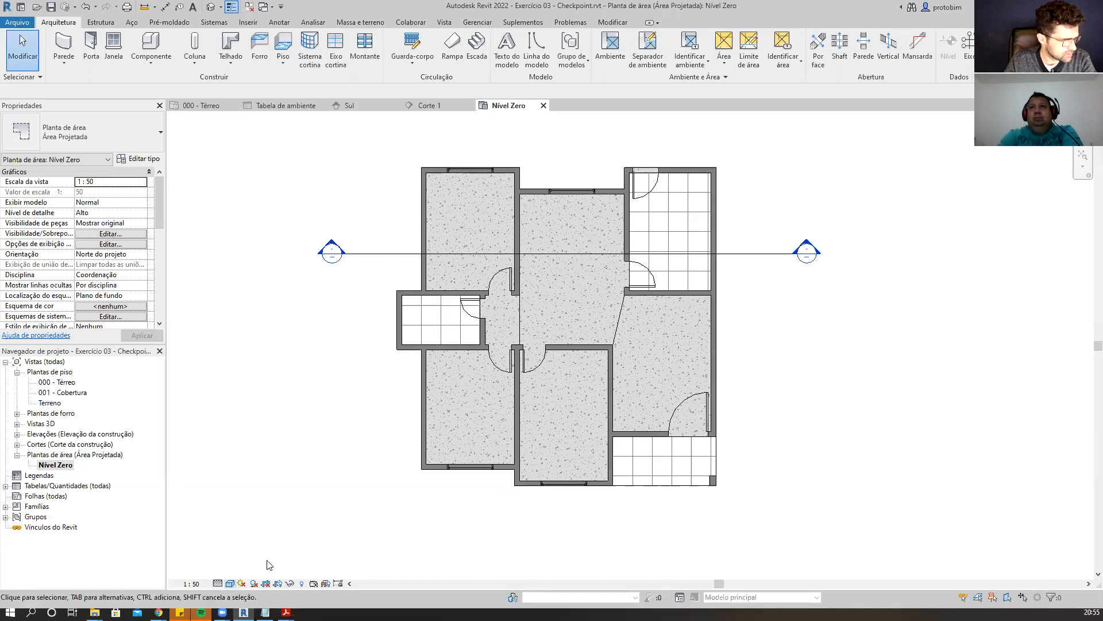
Start the Limite de área tool with the Line option and draw a boundary along the outer face of the lower-left bedroom's west wall.
{"action": "middle_click_drag", "start_coordinate": [792, 377], "coordinate": [843, 374]}
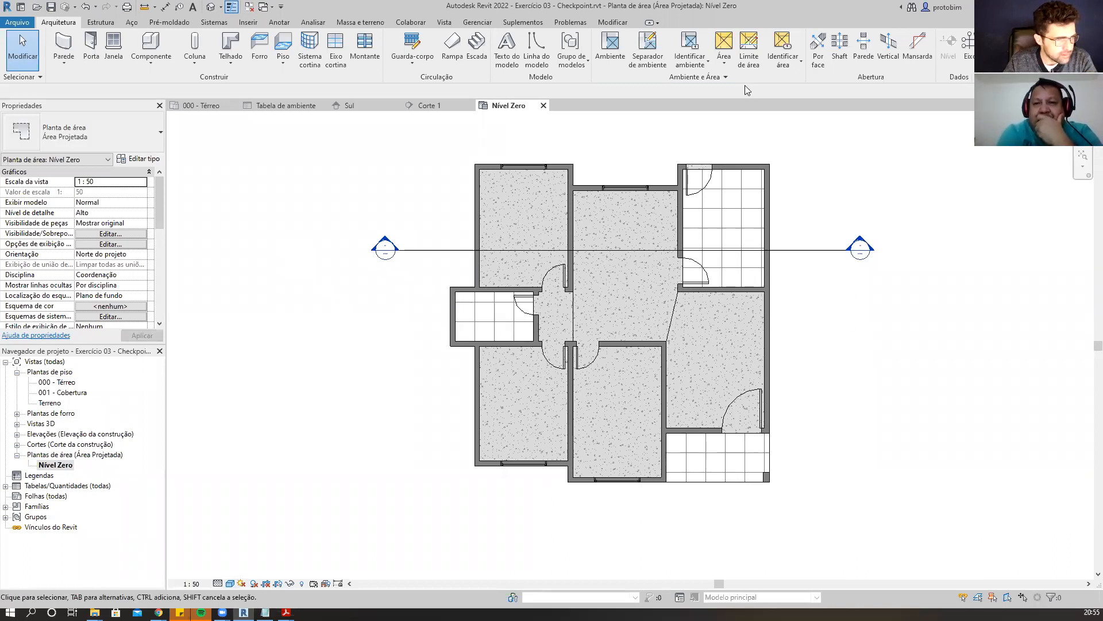
{"action": "left_click", "coordinate": [750, 51]}
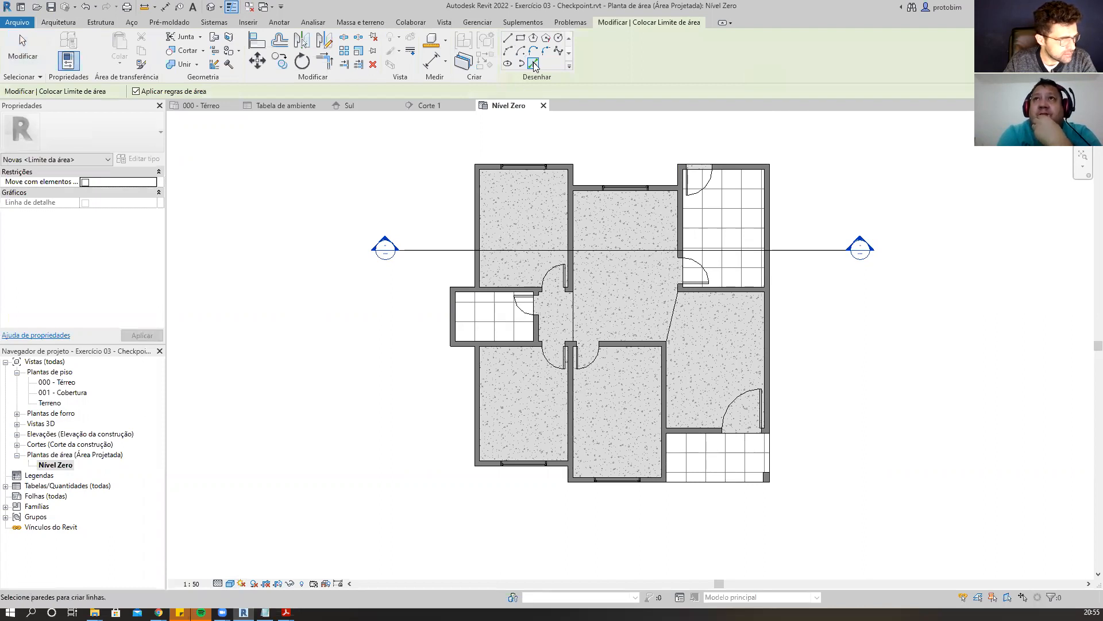
{"action": "scroll", "coordinate": [561, 434], "scroll_direction": "up", "scroll_amount": 1}
{"action": "left_click", "coordinate": [508, 39]}
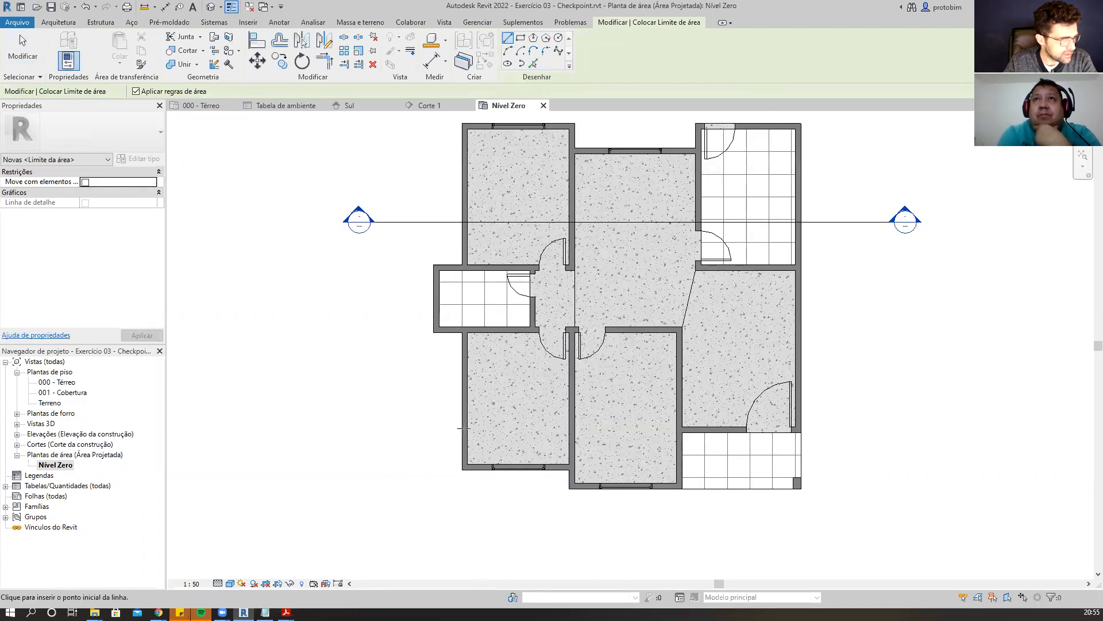
{"action": "scroll", "coordinate": [464, 460], "scroll_direction": "up", "scroll_amount": 3}
{"action": "scroll", "coordinate": [609, 460], "scroll_direction": "up", "scroll_amount": 2}
{"action": "scroll", "coordinate": [602, 490], "scroll_direction": "down", "scroll_amount": 3}
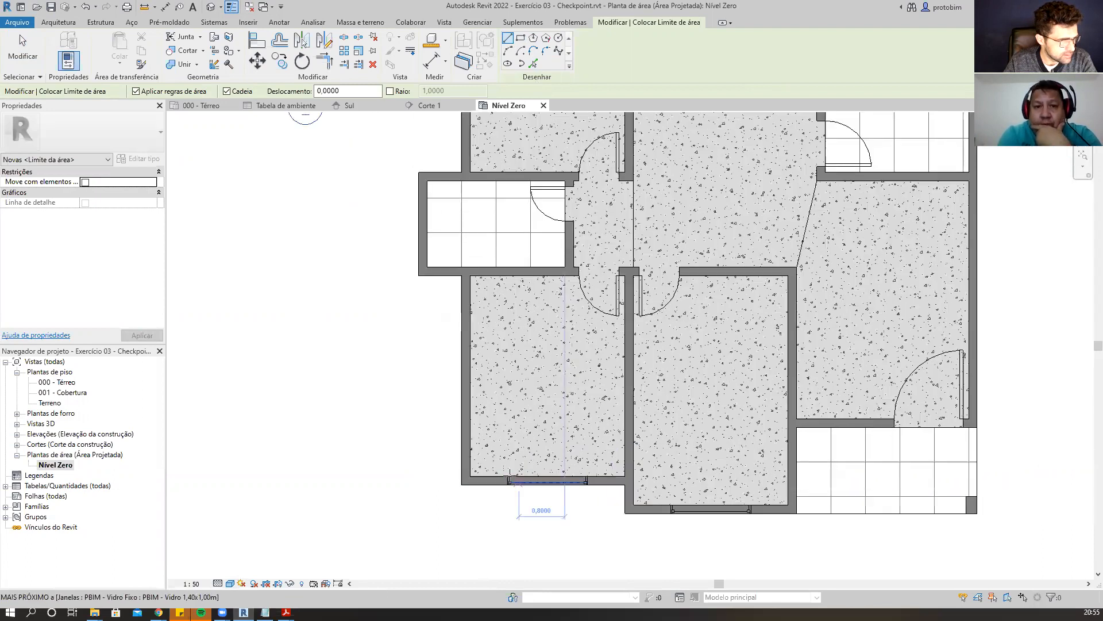
{"action": "scroll", "coordinate": [496, 500], "scroll_direction": "up", "scroll_amount": 2}
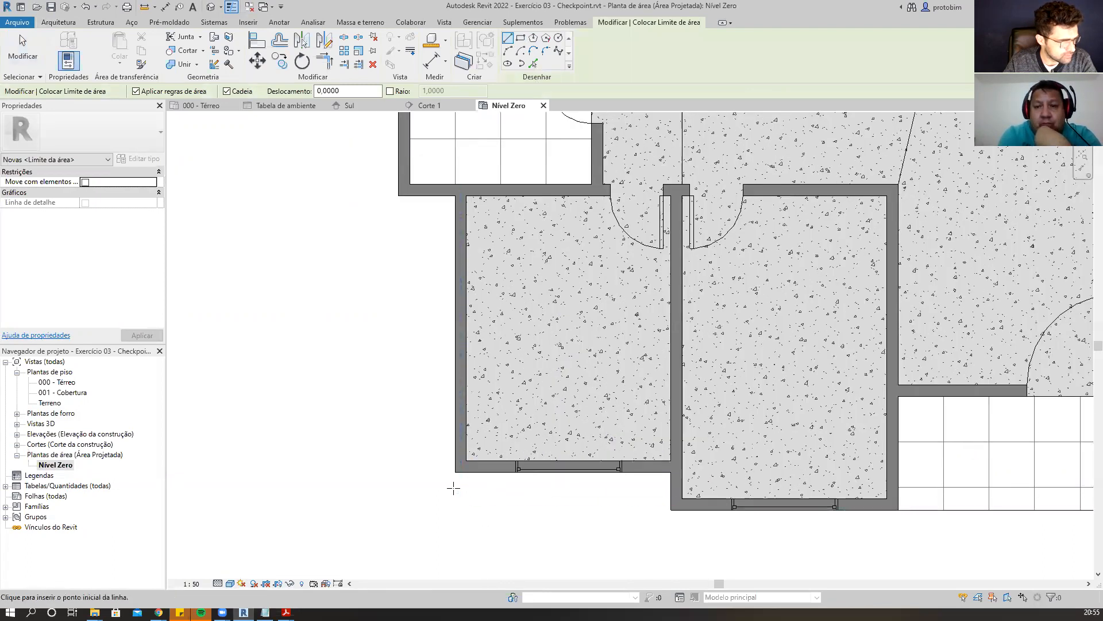
{"action": "left_click", "coordinate": [456, 472]}
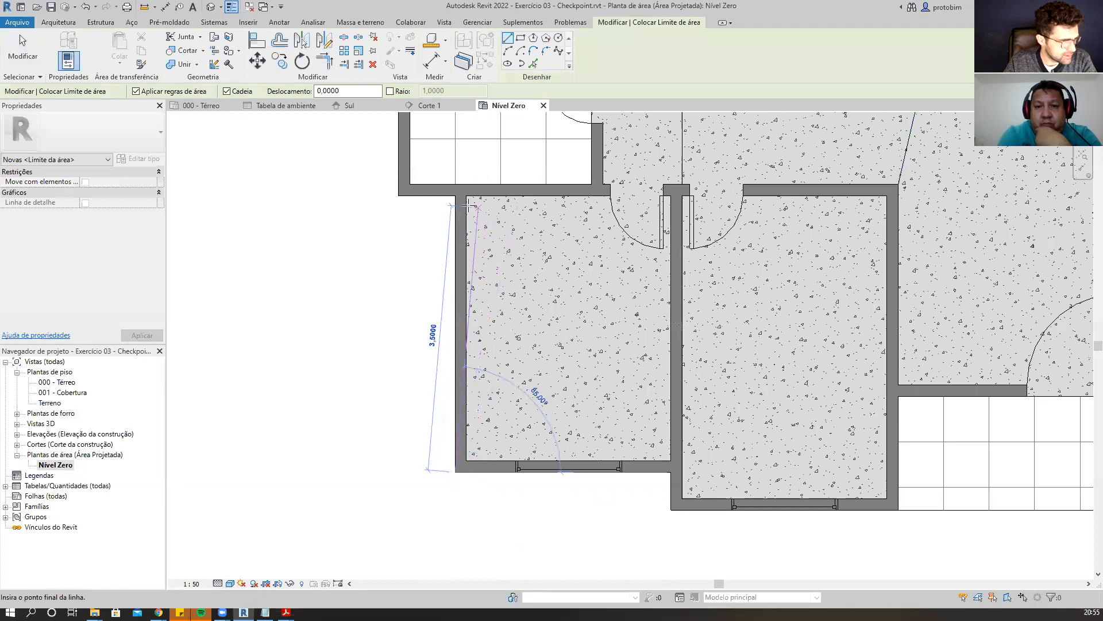
{"action": "left_click", "coordinate": [455, 195]}
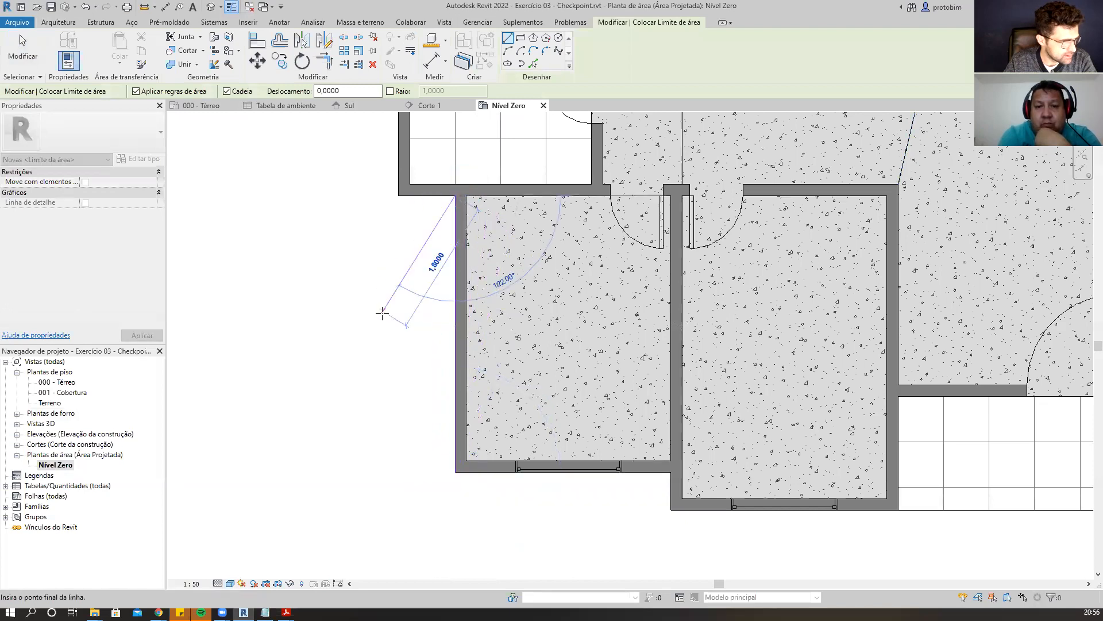
{"action": "key", "text": "Escape"}
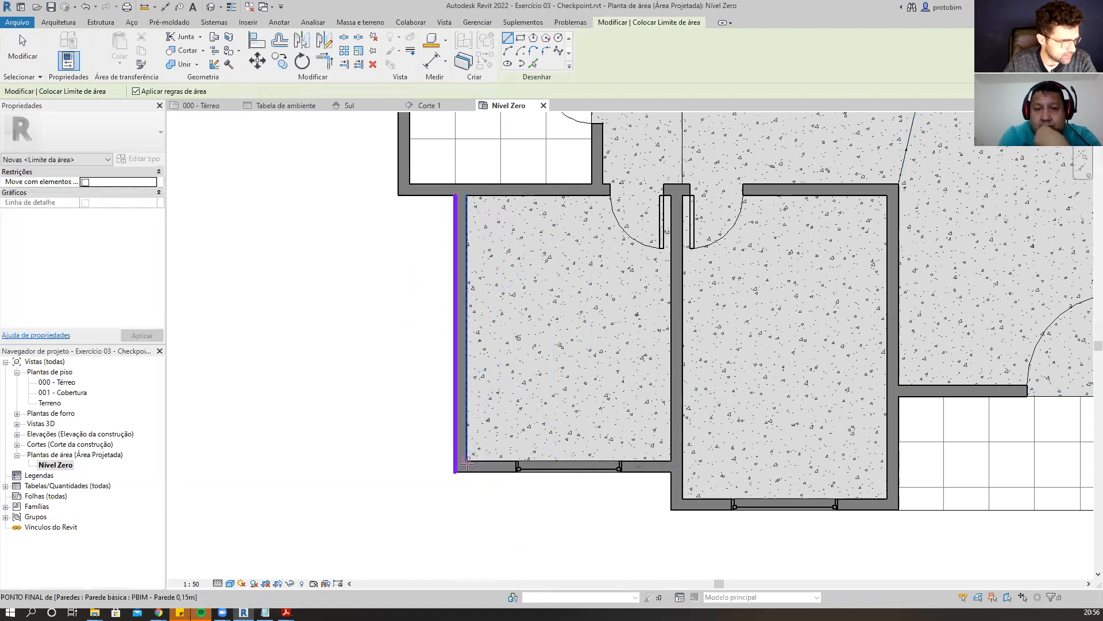
Chain area boundary lines along the outer wall faces around the south, east and north sides of the house.
{"action": "left_click", "coordinate": [455, 473]}
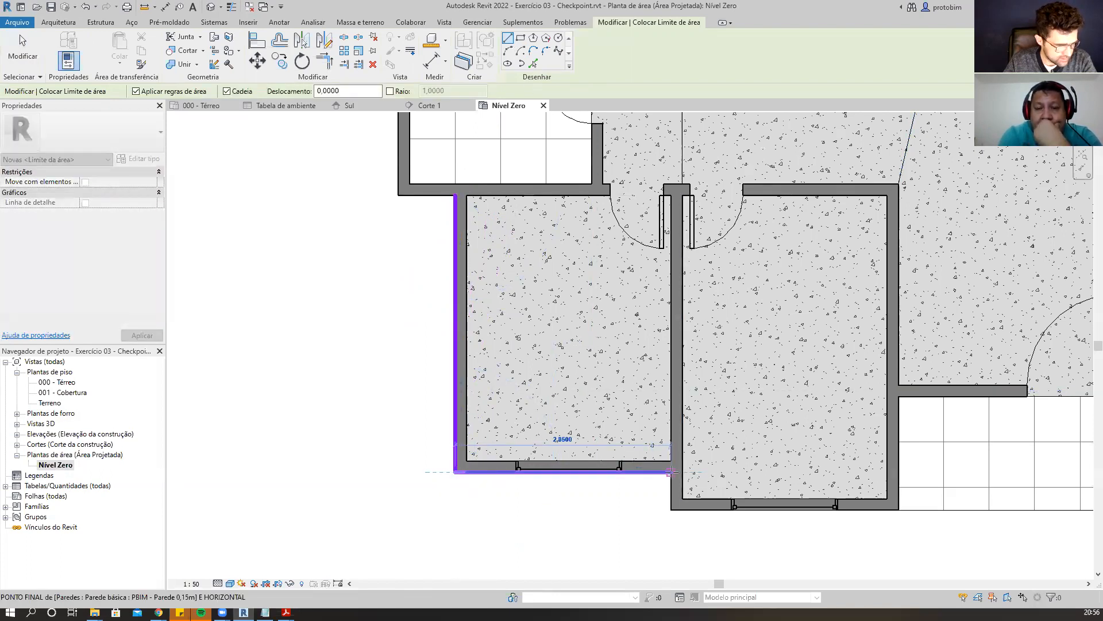
{"action": "left_click", "coordinate": [671, 472]}
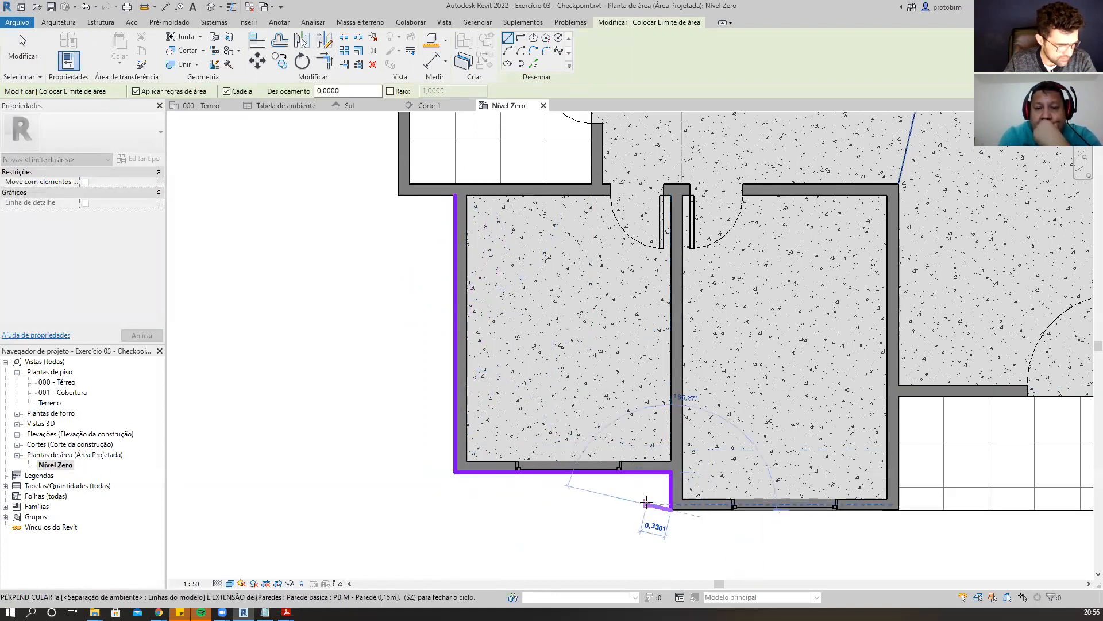
{"action": "left_click", "coordinate": [671, 508]}
{"action": "scroll", "coordinate": [675, 512], "scroll_direction": "down", "scroll_amount": 3}
{"action": "left_click", "coordinate": [890, 506]}
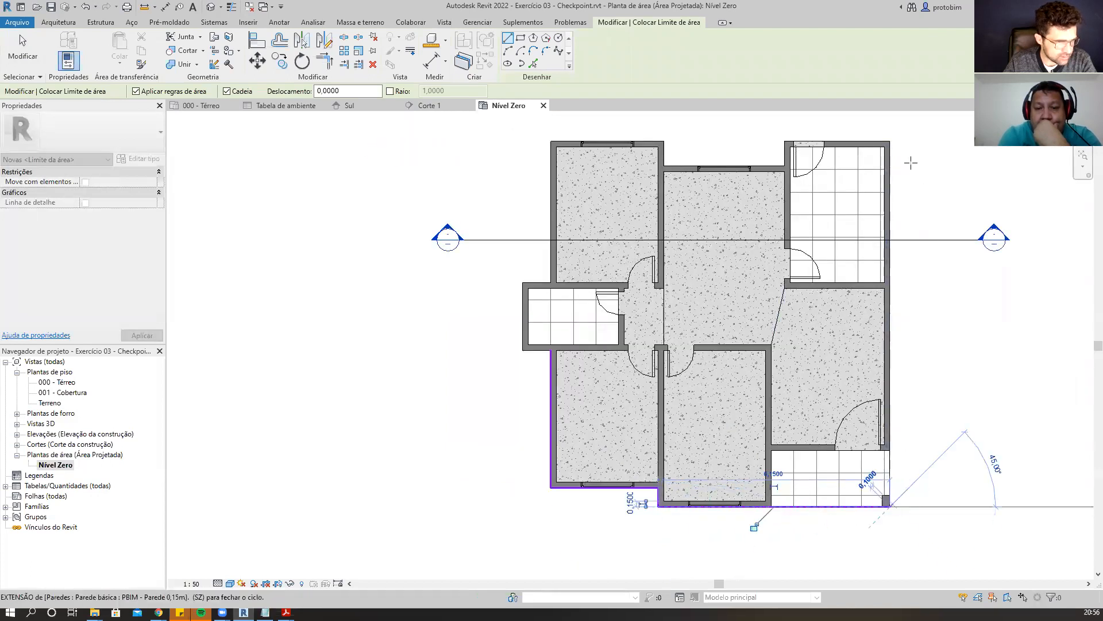
{"action": "left_click", "coordinate": [890, 141]}
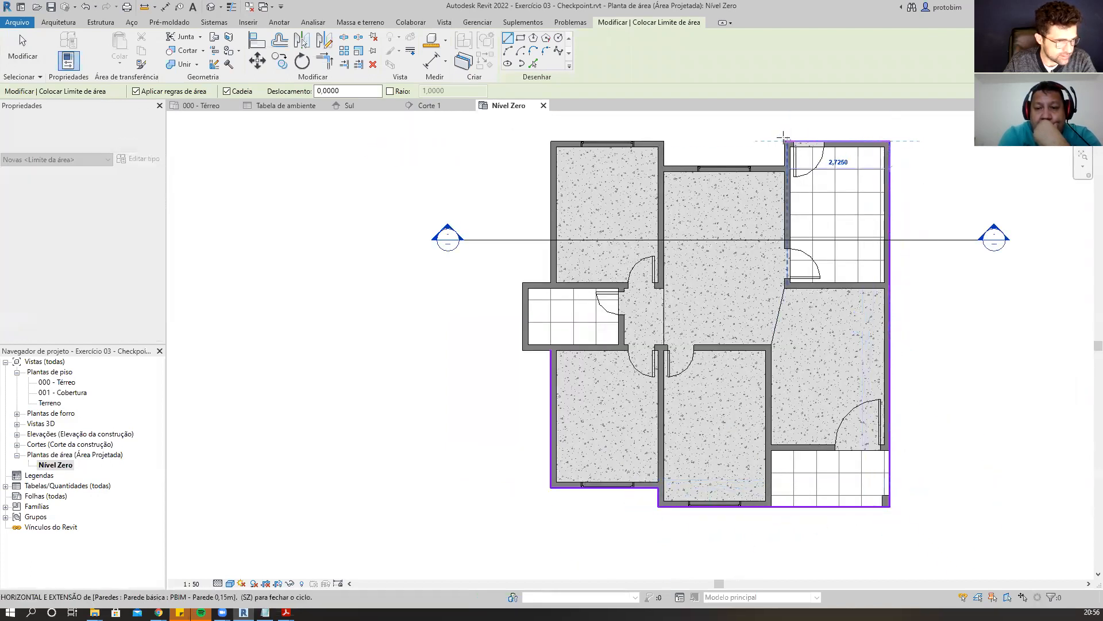
{"action": "left_click", "coordinate": [785, 141]}
{"action": "left_click", "coordinate": [785, 166]}
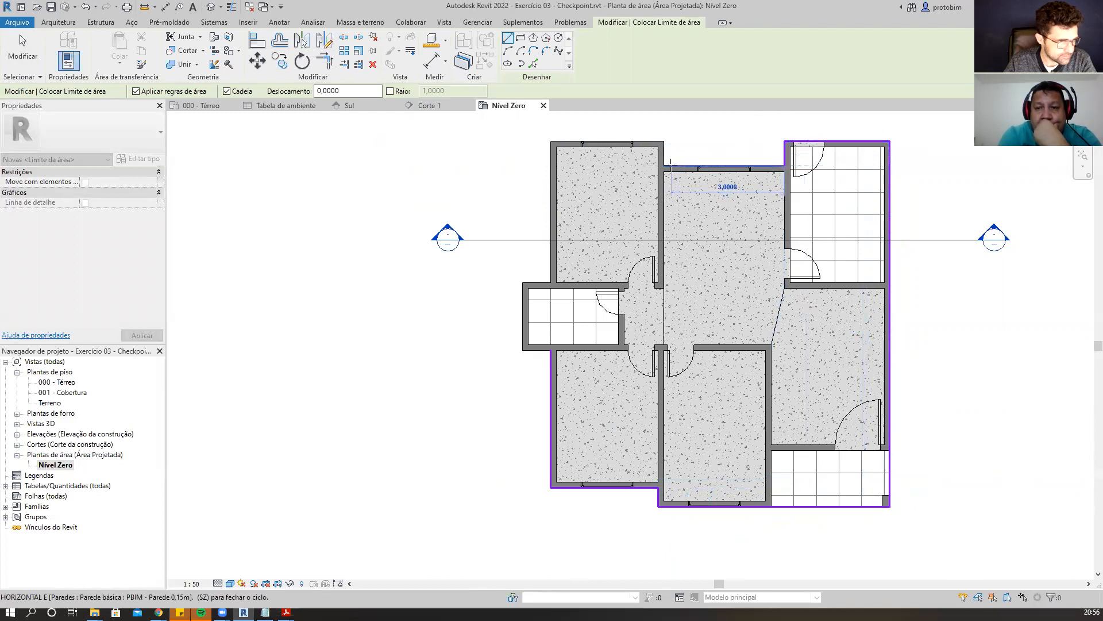
{"action": "left_click", "coordinate": [665, 167]}
{"action": "left_click", "coordinate": [665, 141]}
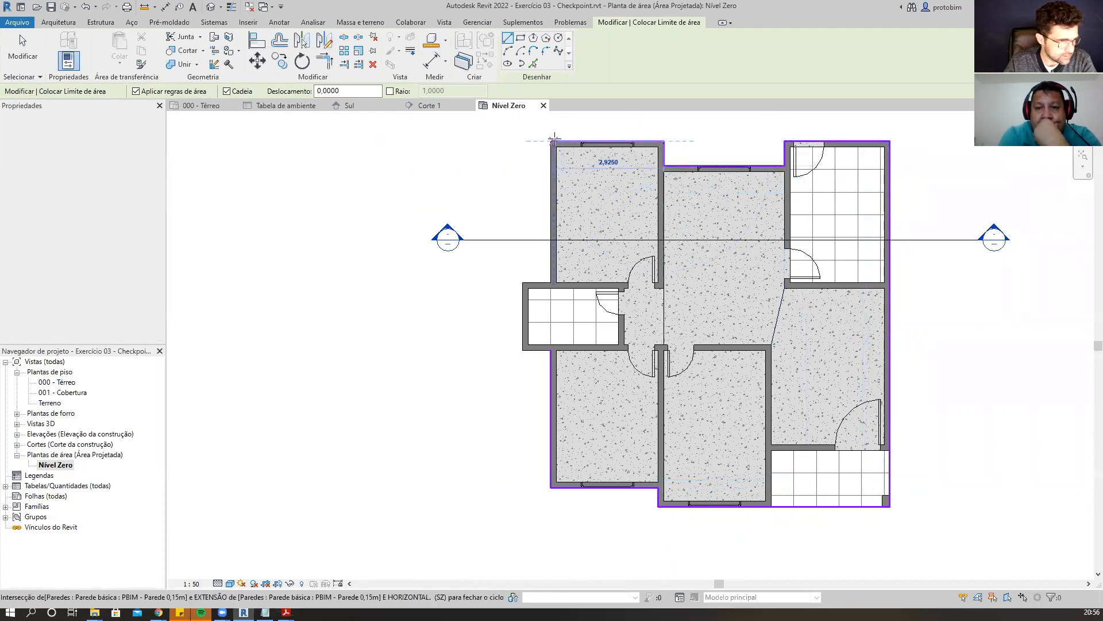
{"action": "left_click", "coordinate": [552, 141]}
Continue the boundary outward around the WC's projecting west wall.
{"action": "scroll", "coordinate": [561, 298], "scroll_direction": "up", "scroll_amount": 2}
{"action": "left_click", "coordinate": [552, 282]}
{"action": "left_click", "coordinate": [511, 278]}
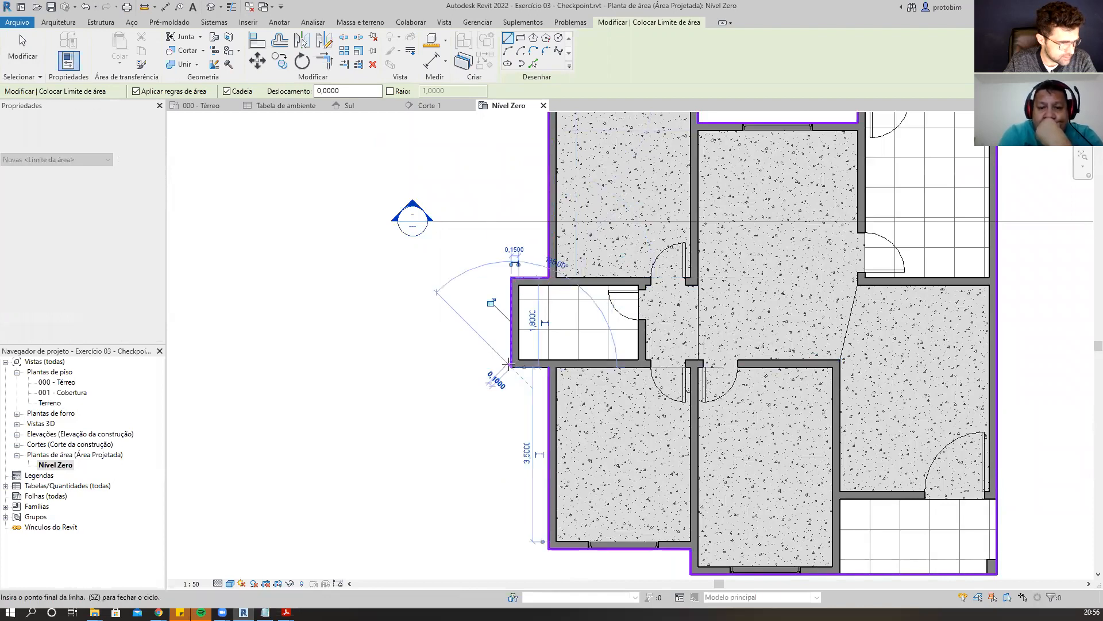
{"action": "left_click", "coordinate": [511, 365]}
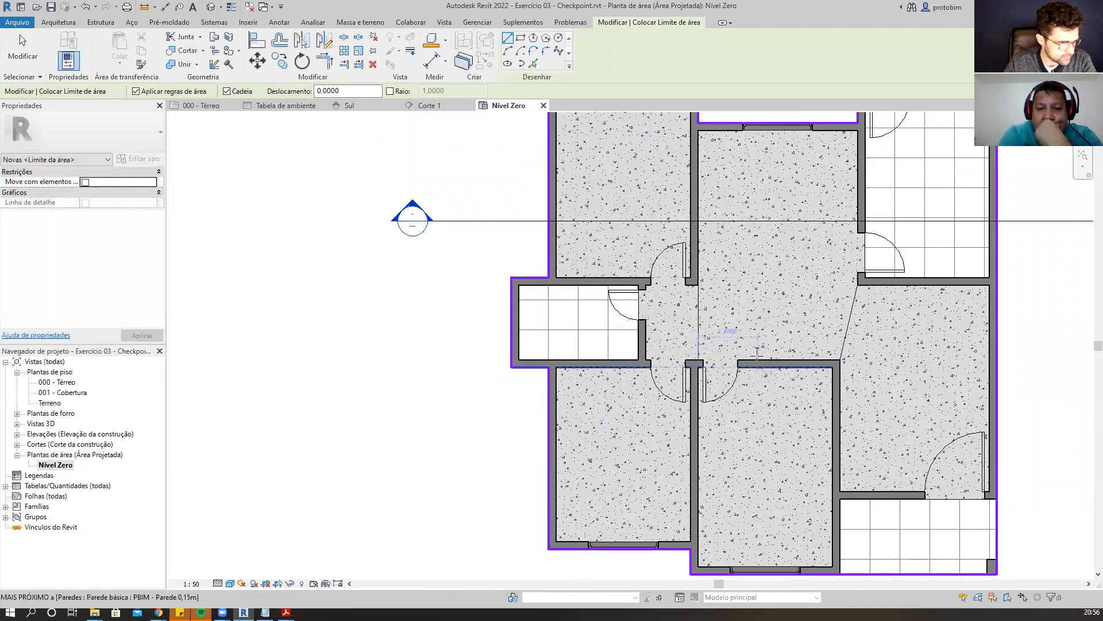
Draw a horizontal area boundary along the wall between the WC and corridor and the lower bedrooms, then exit the tool.
{"action": "scroll", "coordinate": [718, 358], "scroll_direction": "up", "scroll_amount": 1}
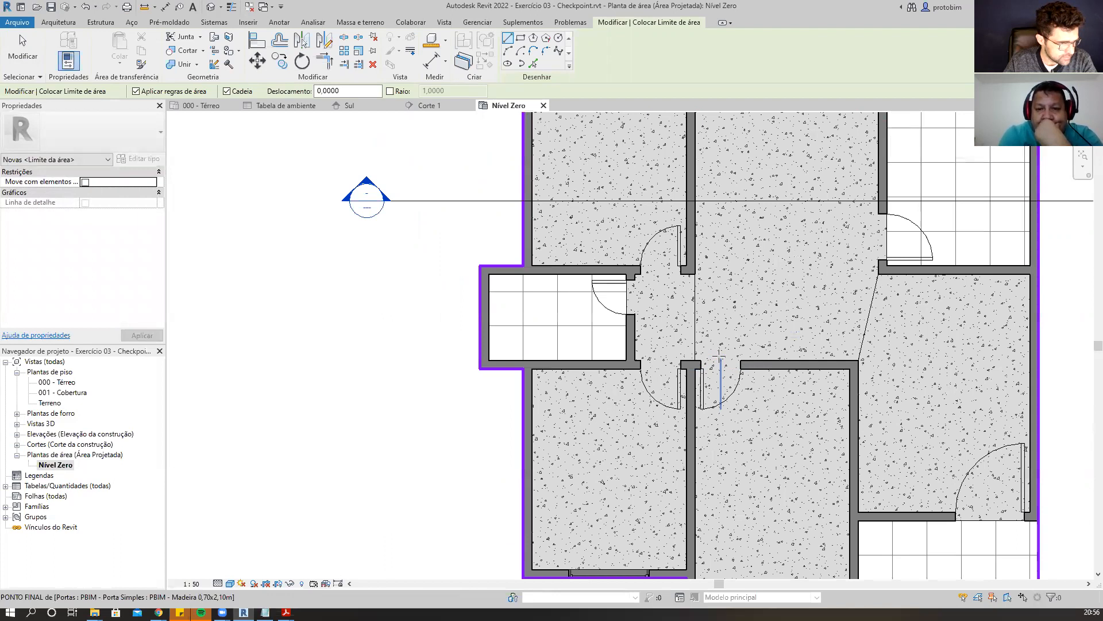
{"action": "scroll", "coordinate": [618, 377], "scroll_direction": "up", "scroll_amount": 1}
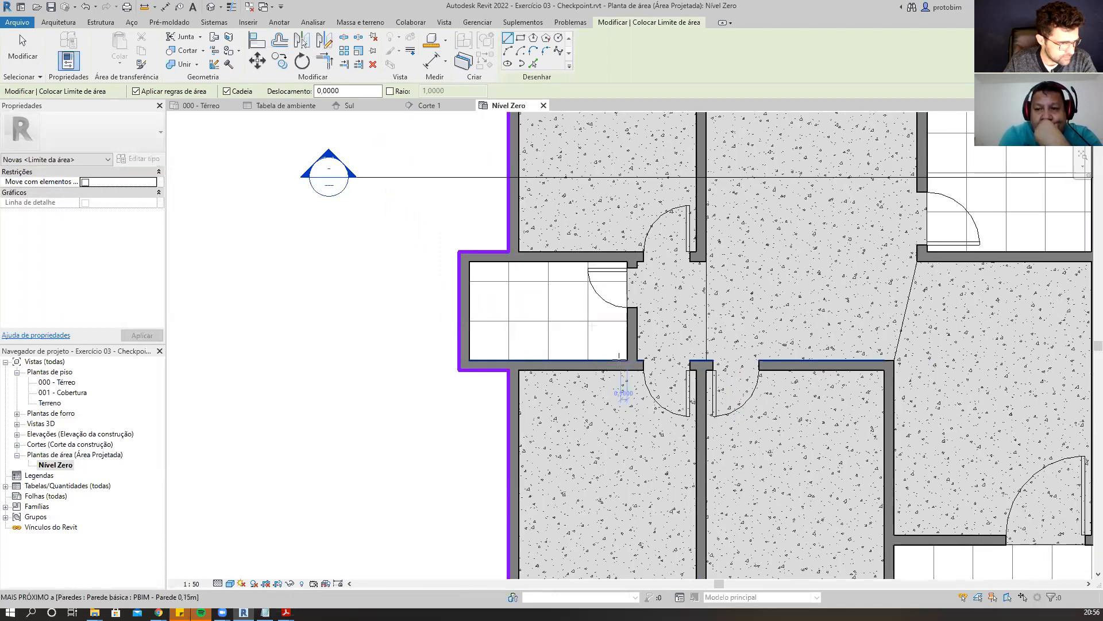
{"action": "scroll", "coordinate": [578, 315], "scroll_direction": "down", "scroll_amount": 3}
{"action": "scroll", "coordinate": [673, 475], "scroll_direction": "up", "scroll_amount": 2}
{"action": "scroll", "coordinate": [676, 520], "scroll_direction": "up", "scroll_amount": 1}
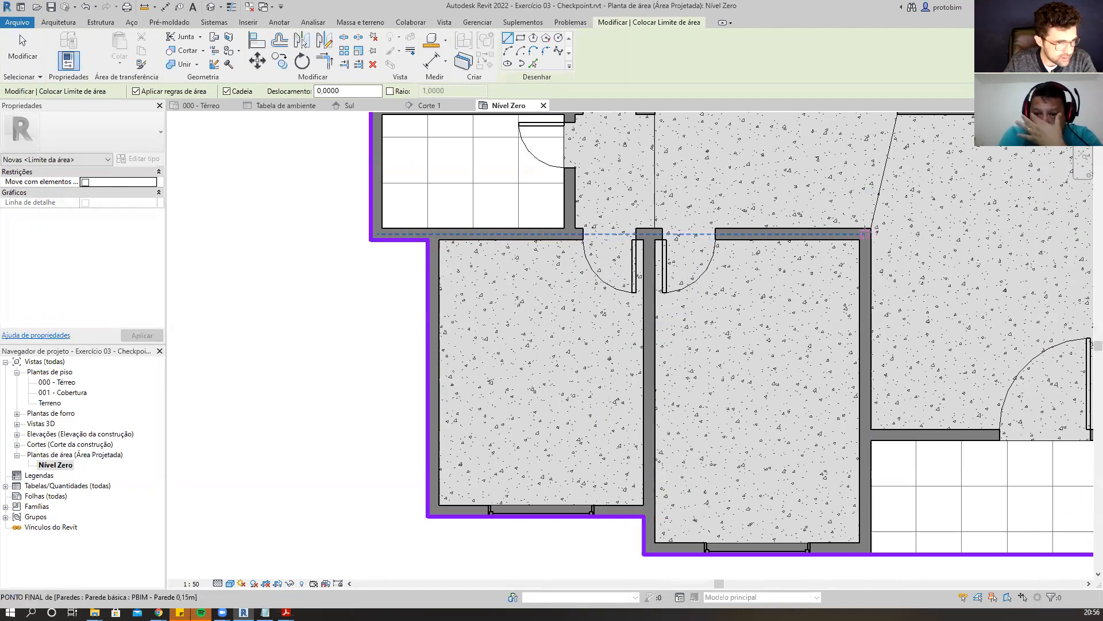
{"action": "left_click", "coordinate": [870, 233]}
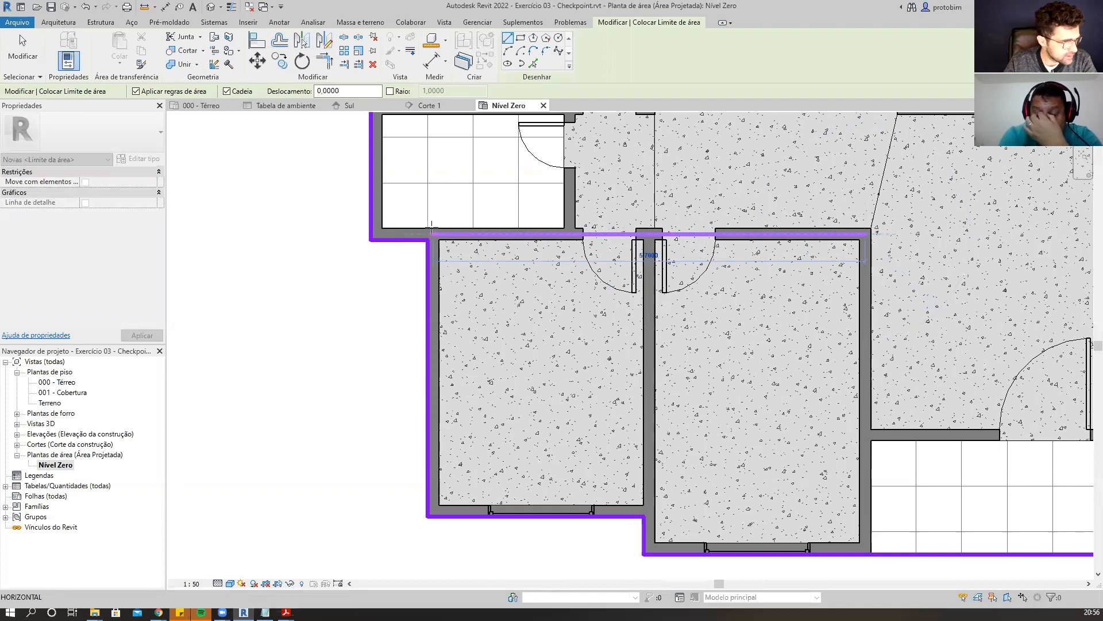
{"action": "scroll", "coordinate": [451, 230], "scroll_direction": "up", "scroll_amount": 3}
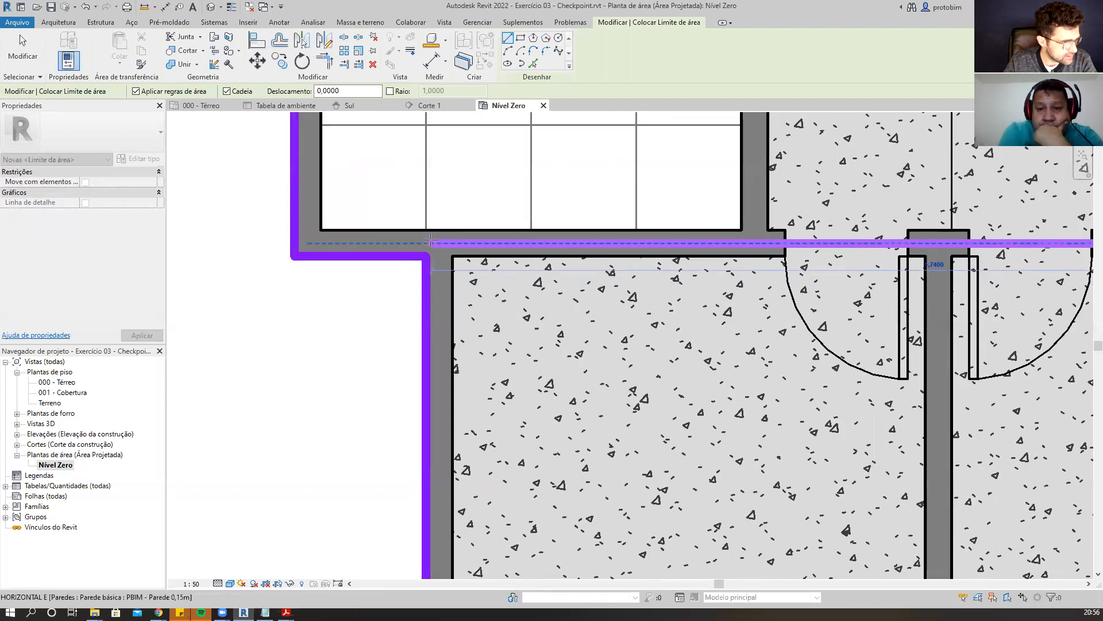
{"action": "left_click", "coordinate": [424, 242]}
{"action": "key", "text": "Escape"}
{"action": "key", "text": "Escape"}
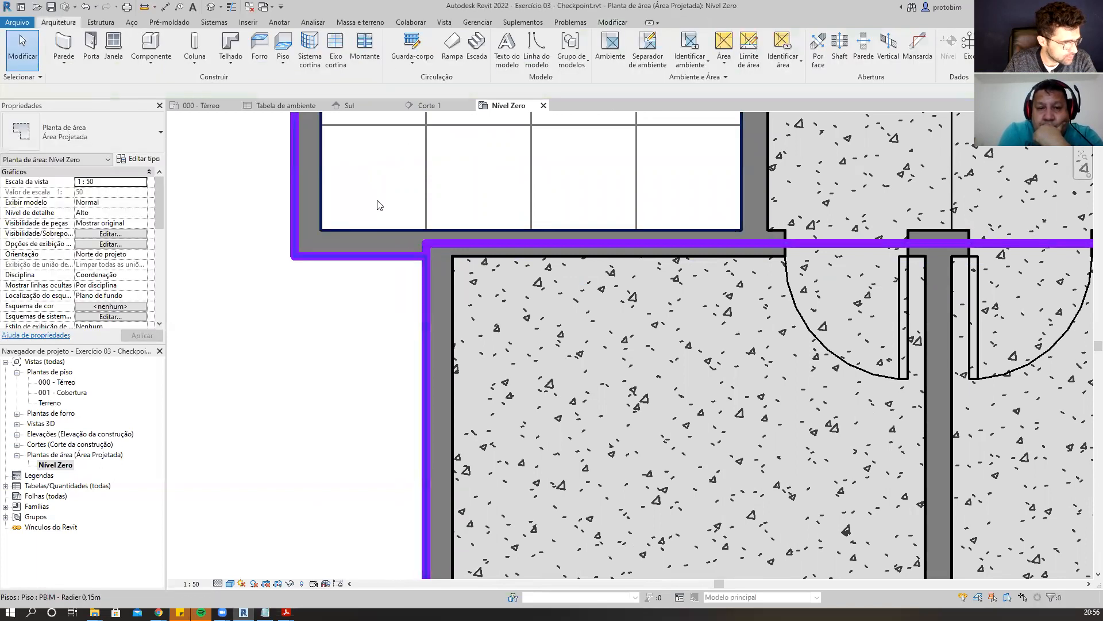
Start the Limite de área tool with the Line option and draw a vertical boundary along the wall between the two lower bedrooms, then exit.
{"action": "scroll", "coordinate": [361, 242], "scroll_direction": "down", "scroll_amount": 4}
{"action": "scroll", "coordinate": [506, 241], "scroll_direction": "up", "scroll_amount": 4}
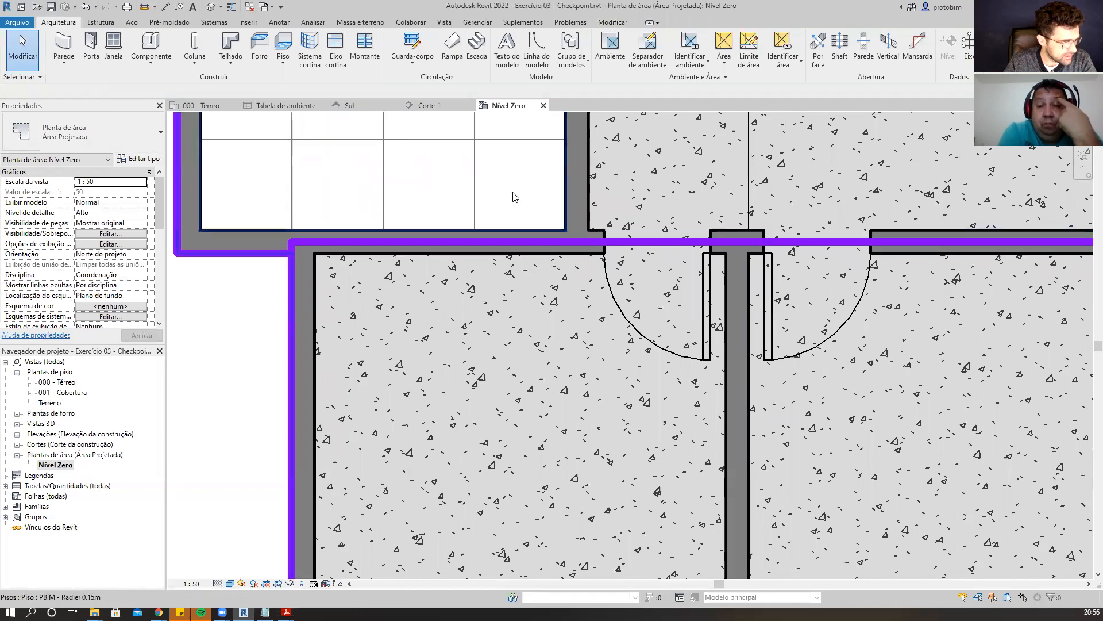
{"action": "scroll", "coordinate": [509, 322], "scroll_direction": "down", "scroll_amount": 3}
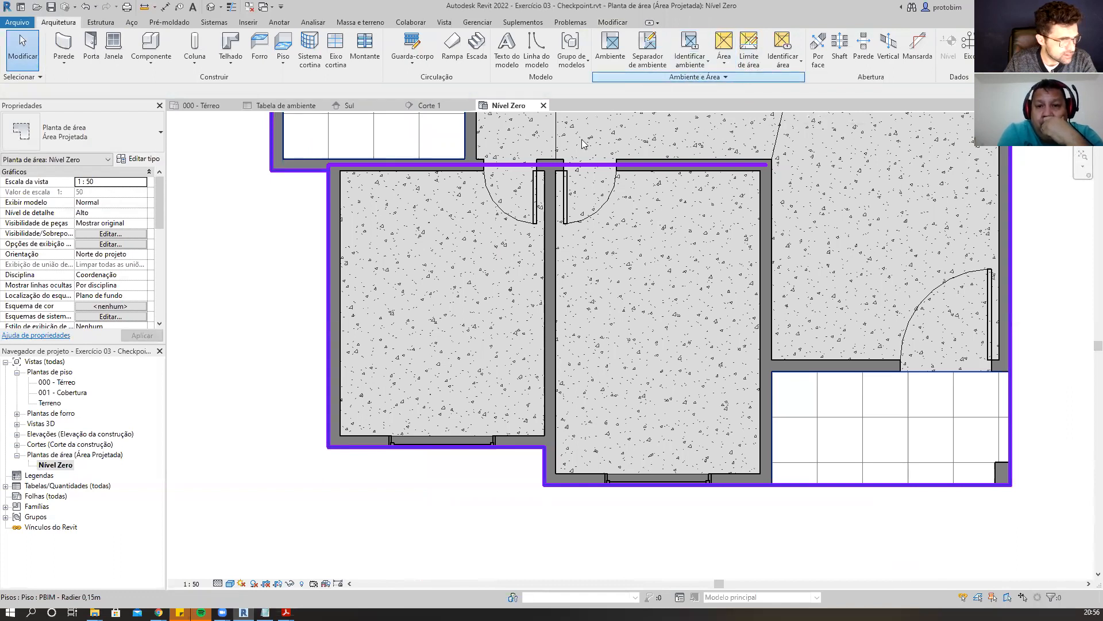
{"action": "left_click", "coordinate": [749, 51]}
{"action": "scroll", "coordinate": [559, 174], "scroll_direction": "up", "scroll_amount": 1}
{"action": "left_click", "coordinate": [508, 37]}
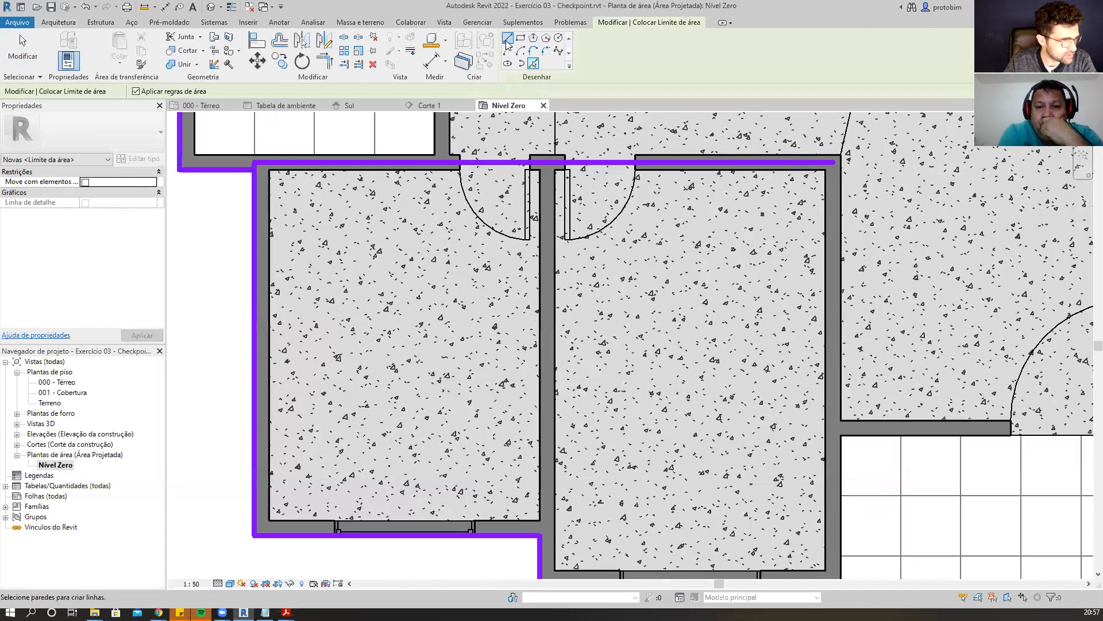
{"action": "scroll", "coordinate": [531, 166], "scroll_direction": "up", "scroll_amount": 2}
{"action": "scroll", "coordinate": [553, 147], "scroll_direction": "down", "scroll_amount": 2}
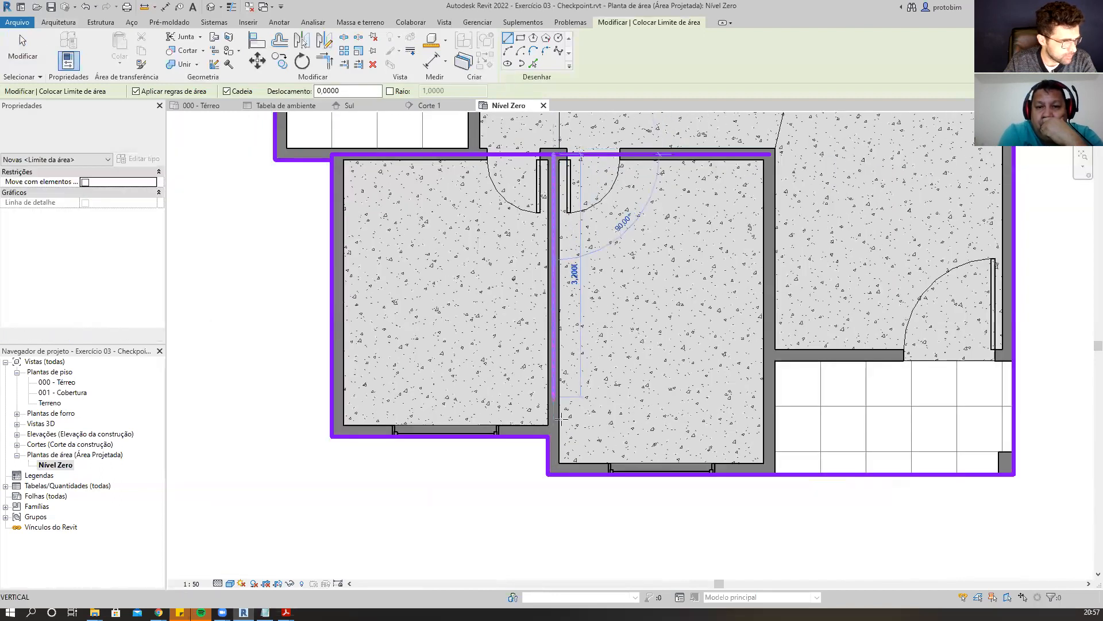
{"action": "scroll", "coordinate": [543, 442], "scroll_direction": "up", "scroll_amount": 4}
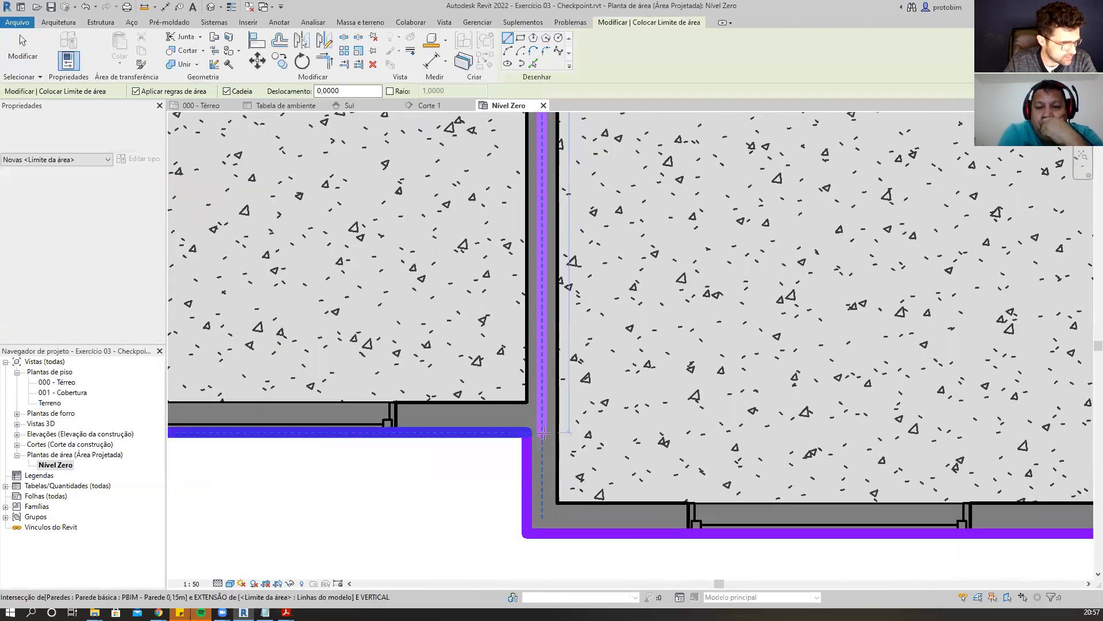
{"action": "left_click", "coordinate": [542, 436]}
{"action": "key", "text": "Escape"}
{"action": "key", "text": "Escape"}
{"action": "left_click", "coordinate": [526, 434]}
{"action": "key", "text": "Escape"}
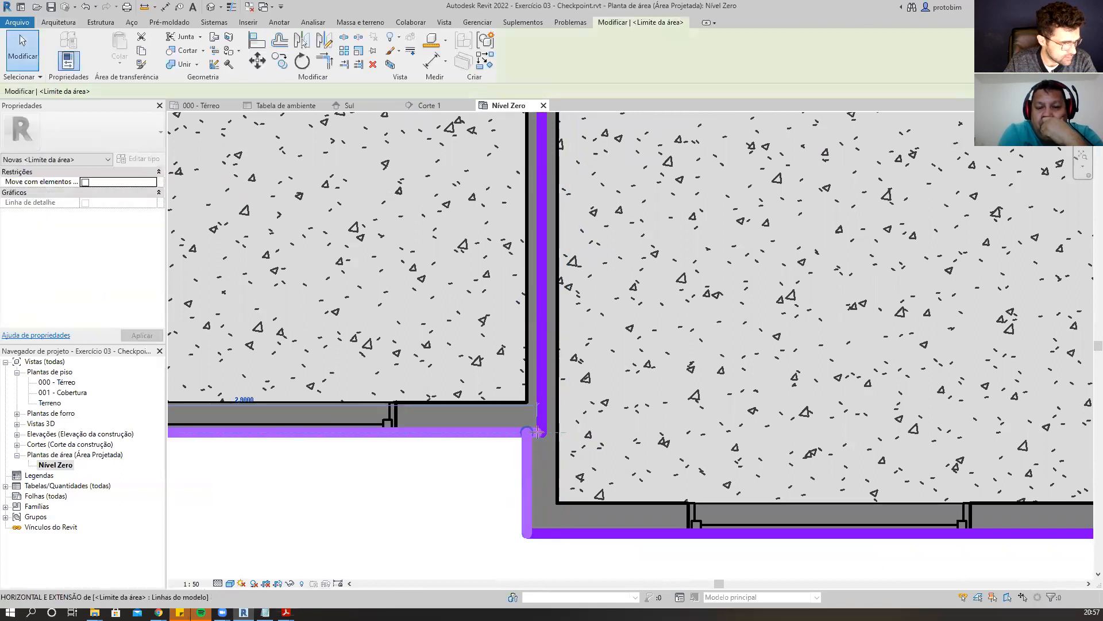
Restart the Line boundary tool and draw a horizontal boundary along the wall above the lower-right tiled room.
{"action": "scroll", "coordinate": [486, 485], "scroll_direction": "down", "scroll_amount": 3}
{"action": "middle_click_drag", "start_coordinate": [376, 386], "coordinate": [422, 402]}
{"action": "middle_click_drag", "start_coordinate": [862, 420], "coordinate": [805, 409]}
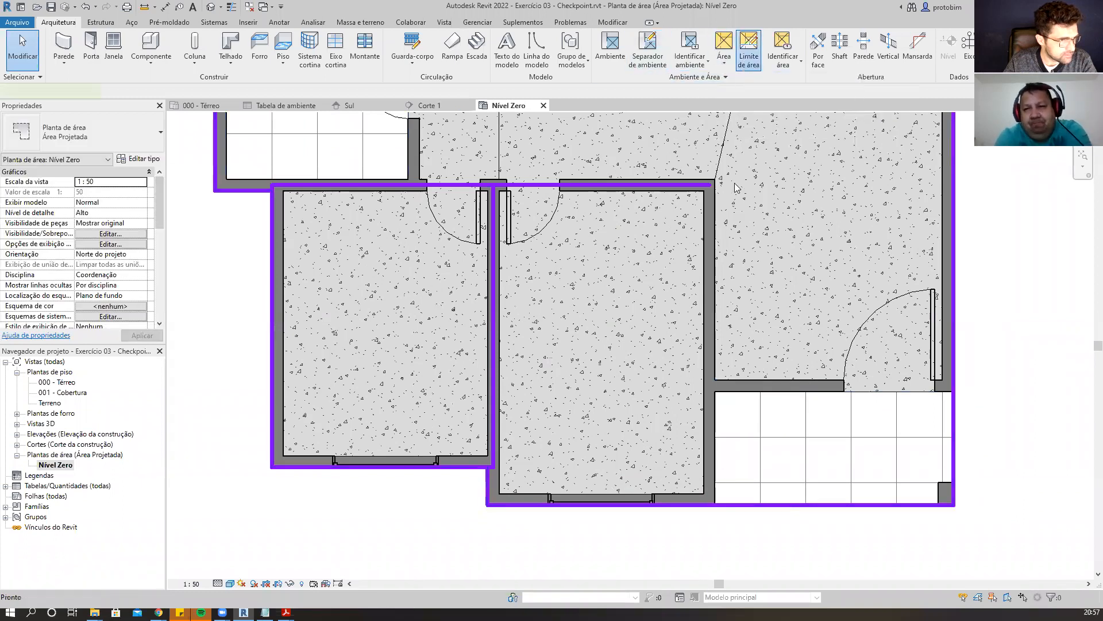
{"action": "left_click", "coordinate": [749, 52]}
{"action": "left_click", "coordinate": [507, 37]}
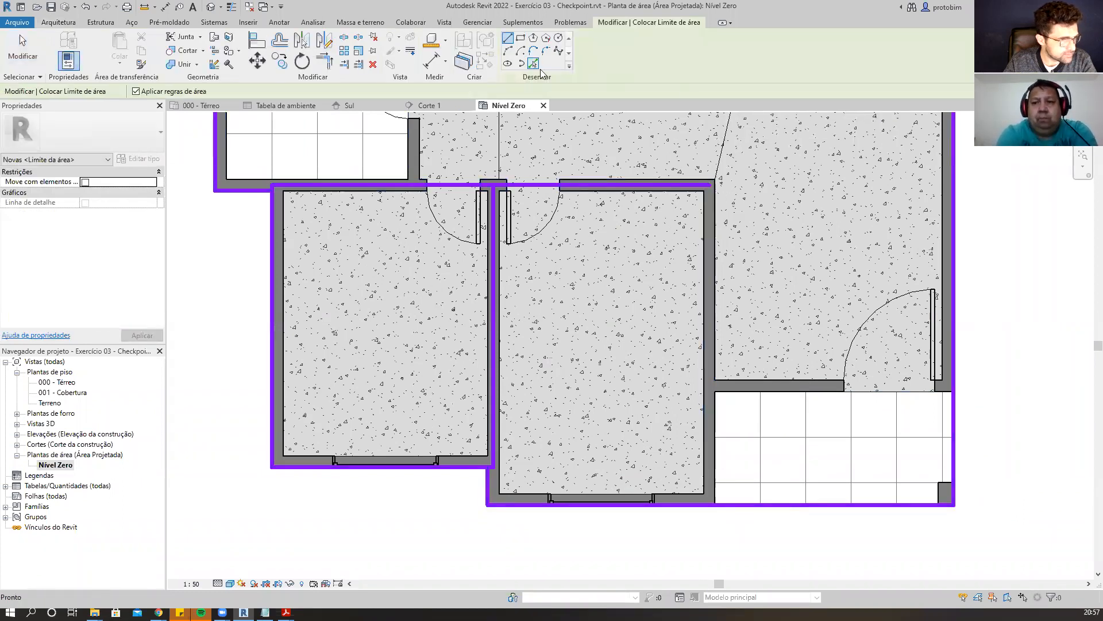
{"action": "left_click", "coordinate": [710, 185]}
{"action": "scroll", "coordinate": [758, 492], "scroll_direction": "up", "scroll_amount": 4}
{"action": "key", "text": "Escape"}
{"action": "scroll", "coordinate": [649, 526], "scroll_direction": "down", "scroll_amount": 2}
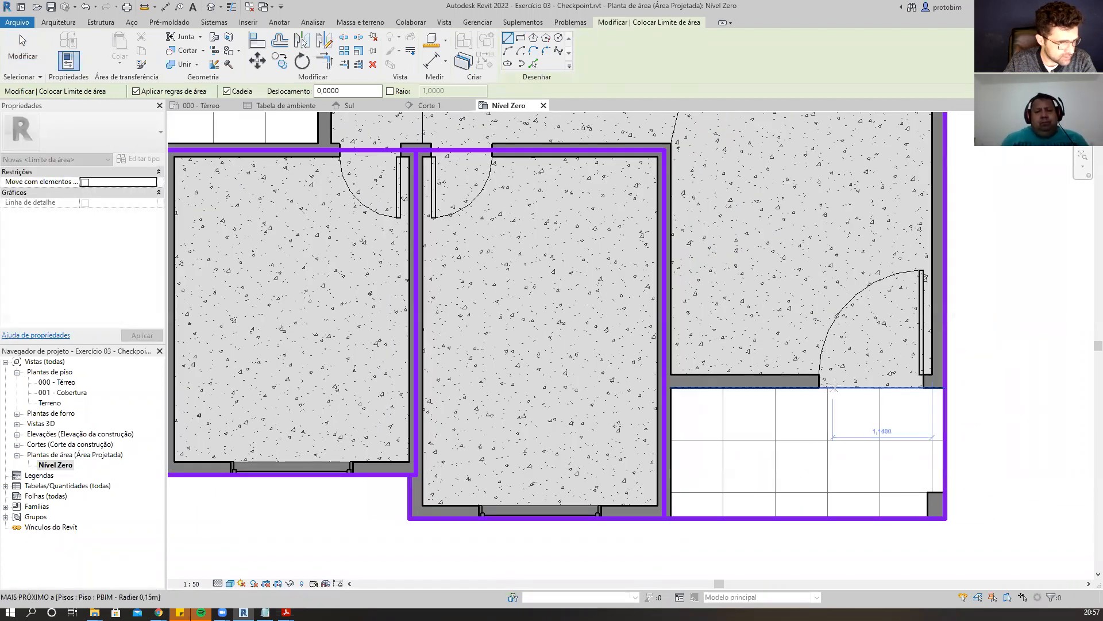
{"action": "scroll", "coordinate": [609, 381], "scroll_direction": "up", "scroll_amount": 1}
{"action": "left_click", "coordinate": [610, 380]}
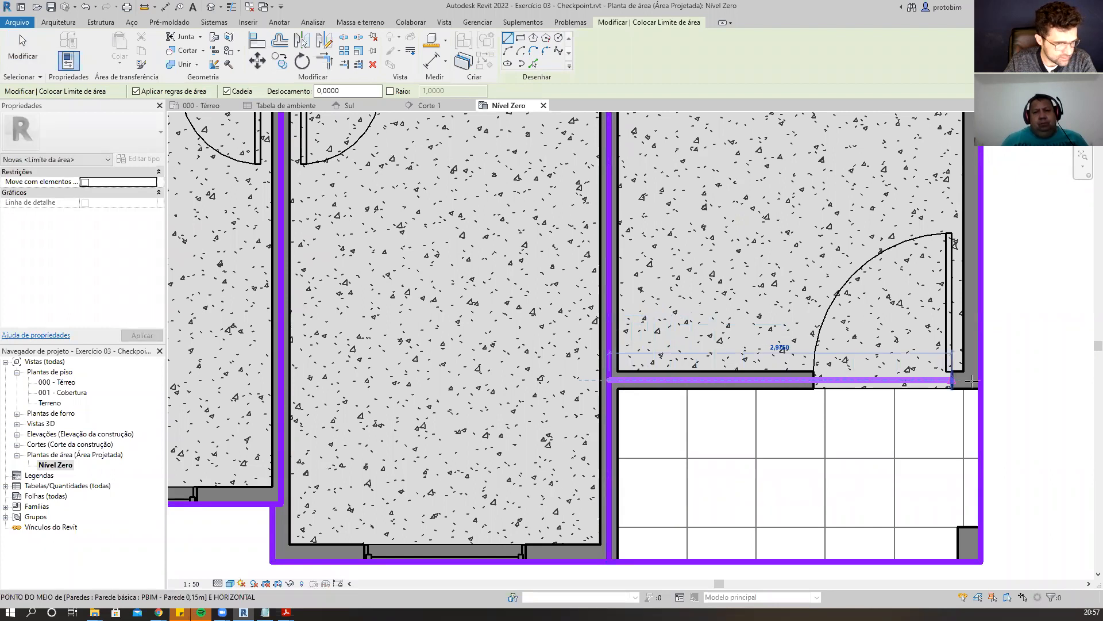
{"action": "left_click", "coordinate": [983, 380]}
Draw boundaries along the upper-right tiled room's south wall and up the wall between it and the upper-middle room, then exit.
{"action": "scroll", "coordinate": [788, 492], "scroll_direction": "down", "scroll_amount": 2}
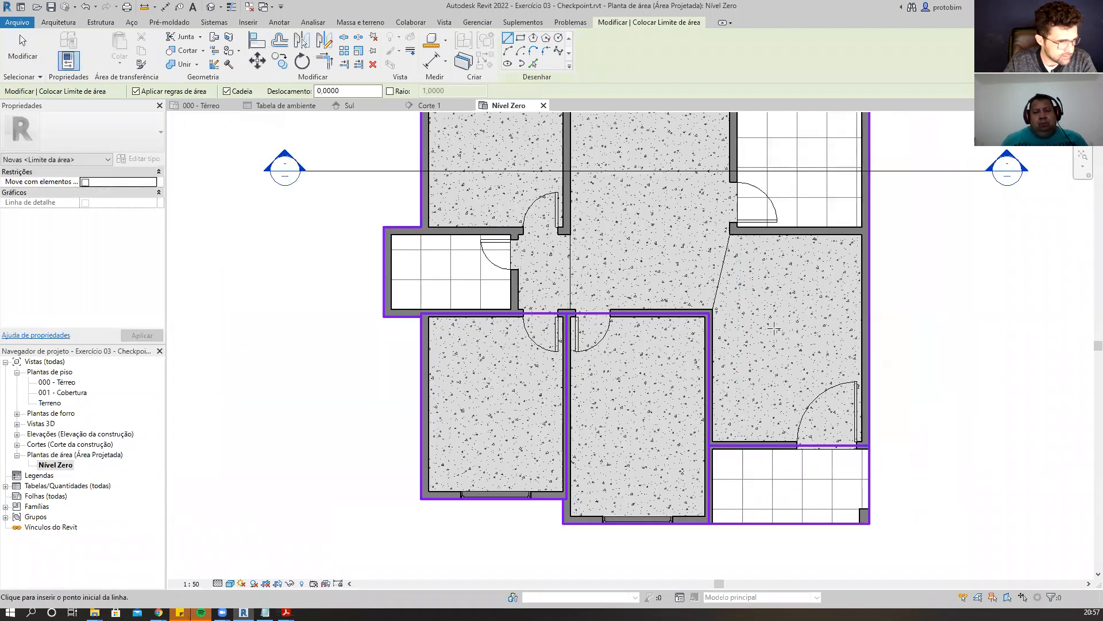
{"action": "scroll", "coordinate": [801, 428], "scroll_direction": "down", "scroll_amount": 2}
{"action": "scroll", "coordinate": [788, 141], "scroll_direction": "up", "scroll_amount": 2}
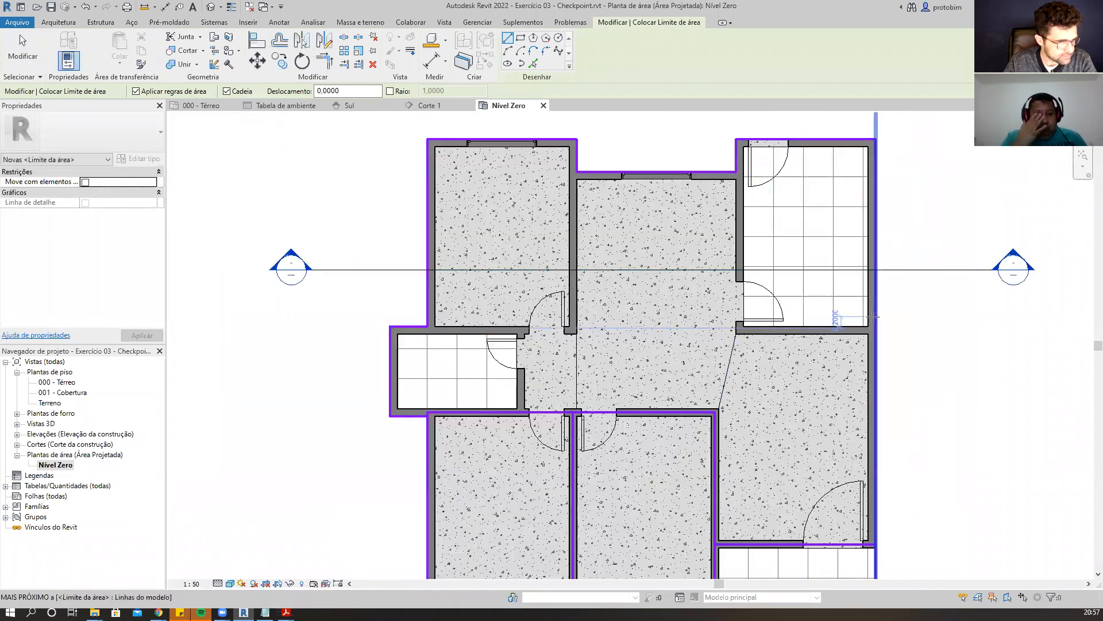
{"action": "scroll", "coordinate": [864, 319], "scroll_direction": "up", "scroll_amount": 2}
{"action": "left_click", "coordinate": [877, 337]}
{"action": "left_click", "coordinate": [601, 334]}
{"action": "scroll", "coordinate": [602, 334], "scroll_direction": "down", "scroll_amount": 4}
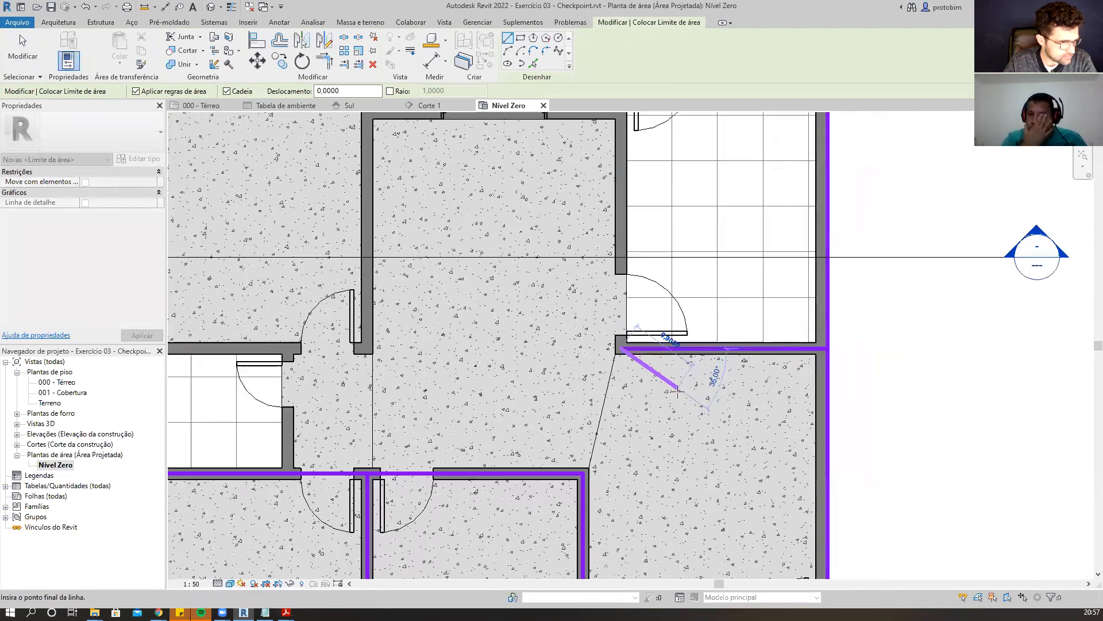
{"action": "scroll", "coordinate": [621, 187], "scroll_direction": "up", "scroll_amount": 4}
{"action": "scroll", "coordinate": [622, 170], "scroll_direction": "up", "scroll_amount": 1}
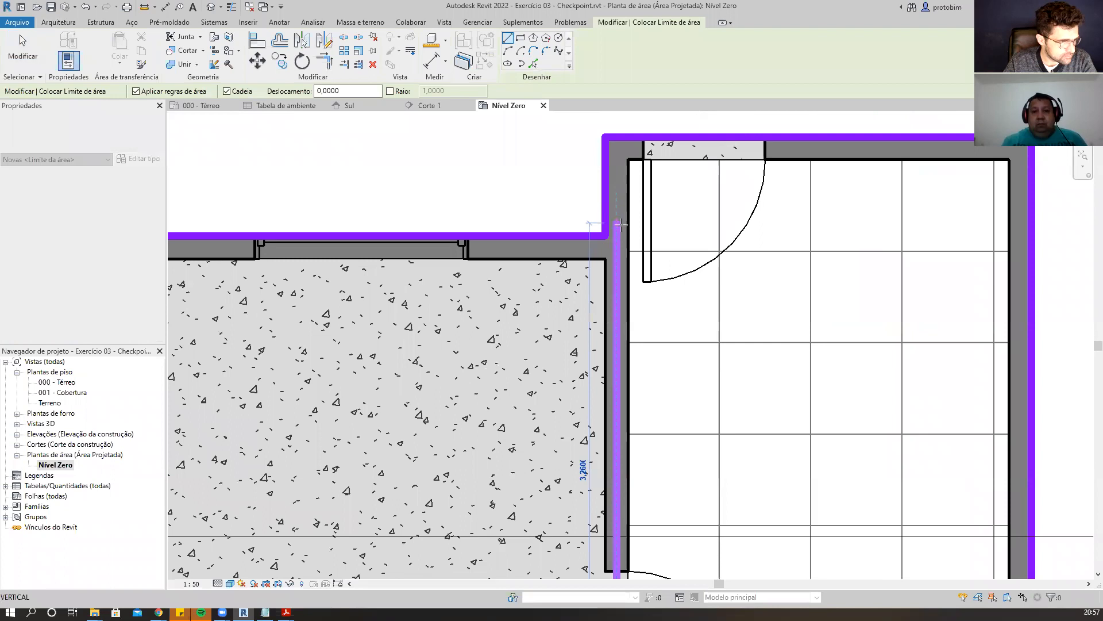
{"action": "left_click", "coordinate": [598, 237]}
{"action": "key", "text": "Escape"}
{"action": "key", "text": "Escape"}
{"action": "left_click", "coordinate": [597, 237]}
{"action": "key", "text": "Escape"}
{"action": "scroll", "coordinate": [600, 239], "scroll_direction": "down", "scroll_amount": 2}
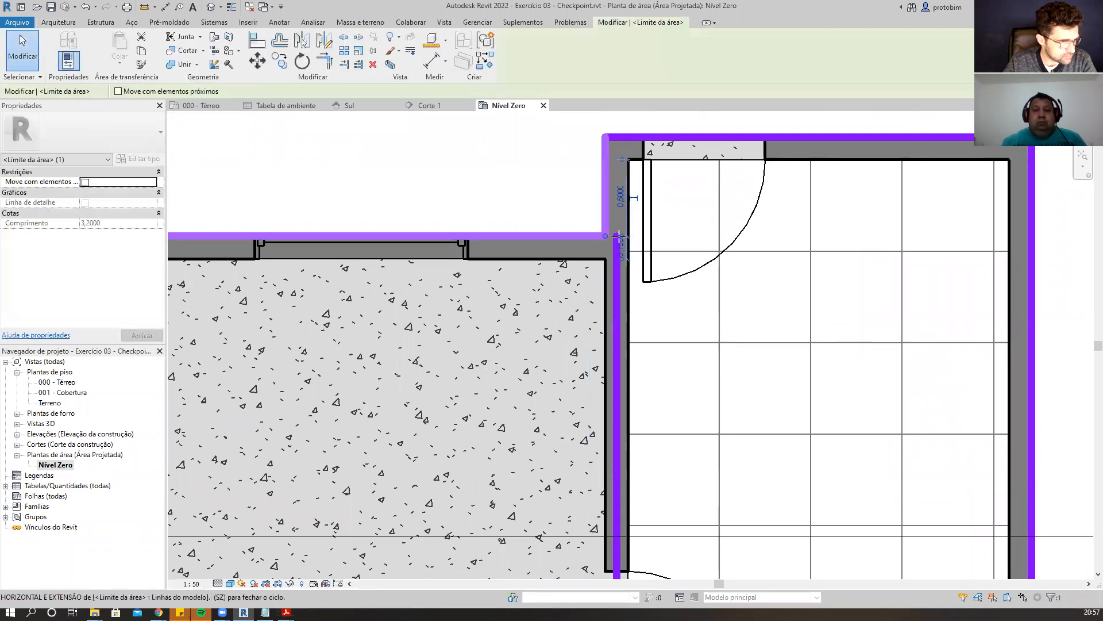
Draw area boundaries up the WC's east wall and west along its north wall, then exit the tool.
{"action": "scroll", "coordinate": [770, 206], "scroll_direction": "down", "scroll_amount": 2}
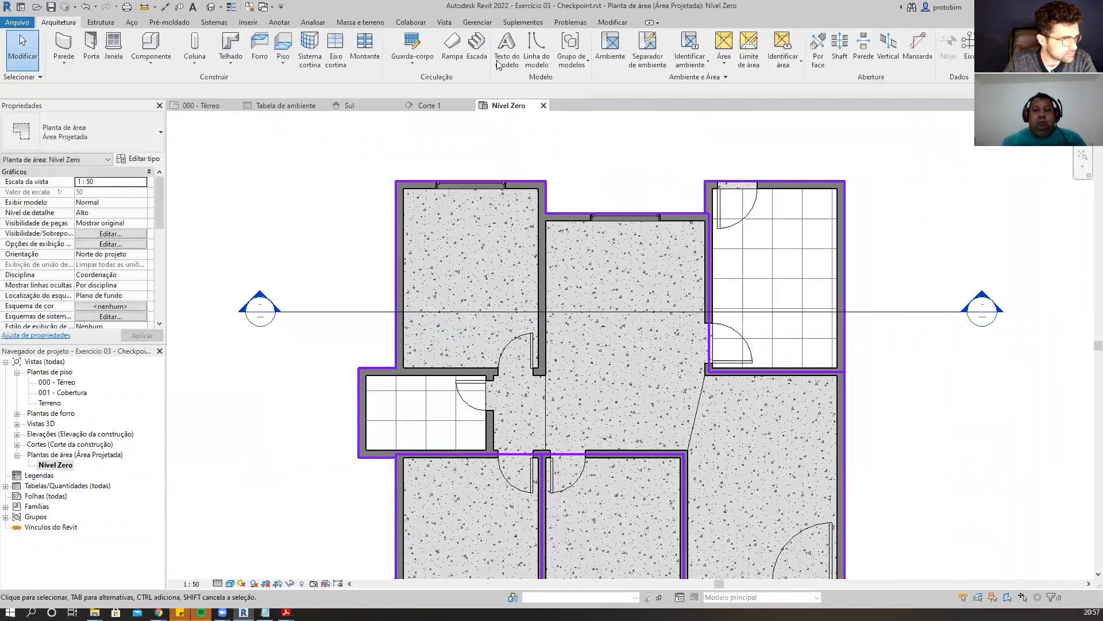
{"action": "left_click", "coordinate": [750, 52]}
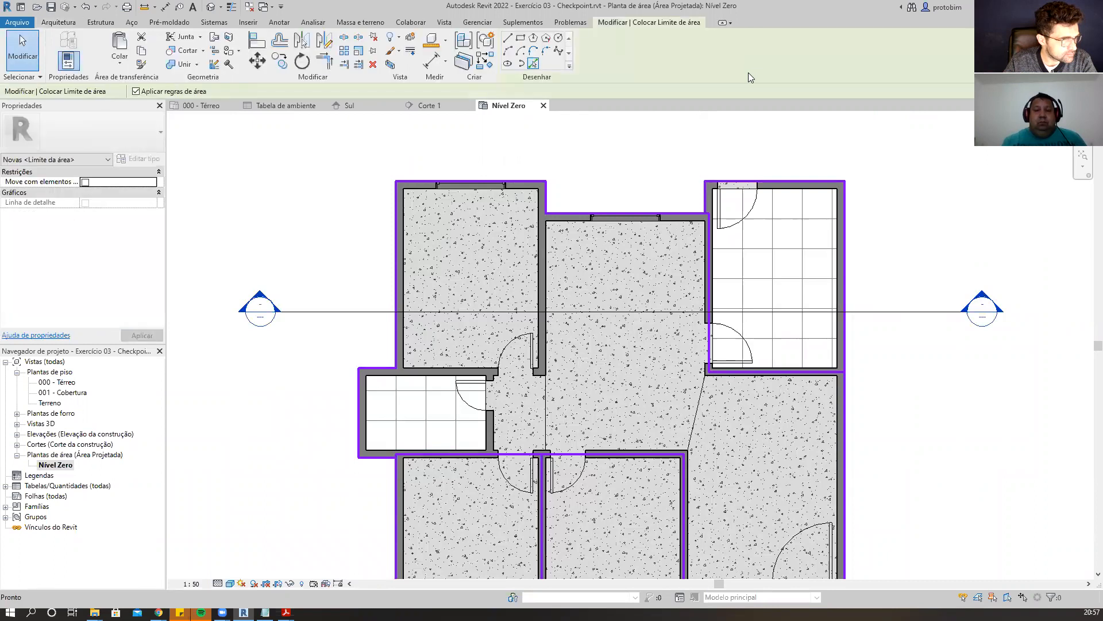
{"action": "left_click", "coordinate": [509, 41]}
{"action": "scroll", "coordinate": [441, 411], "scroll_direction": "up", "scroll_amount": 4}
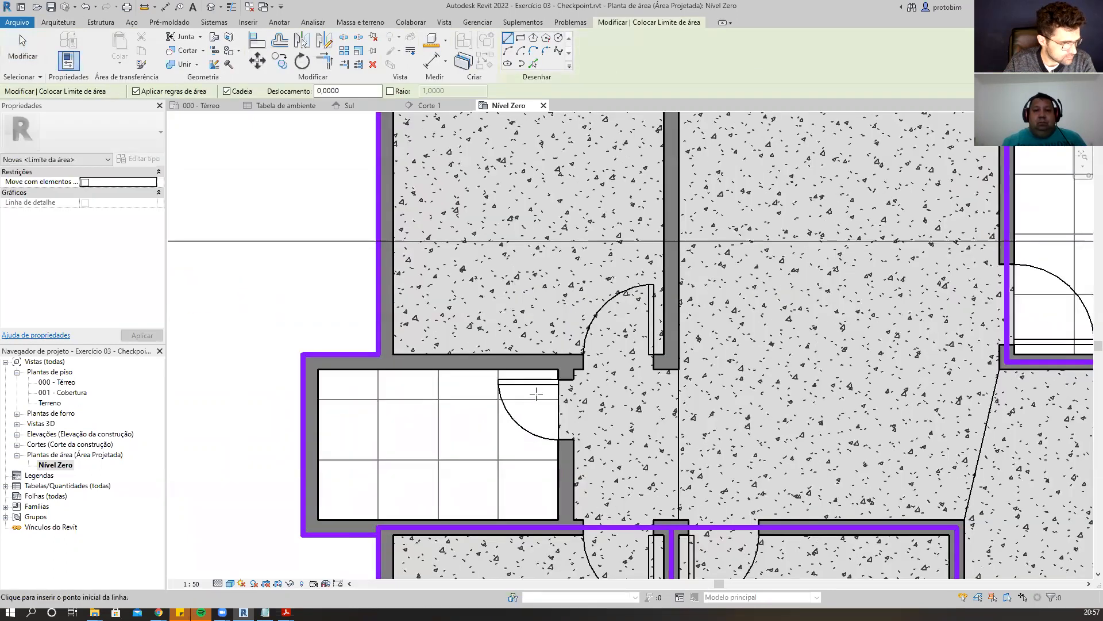
{"action": "left_click", "coordinate": [570, 523]}
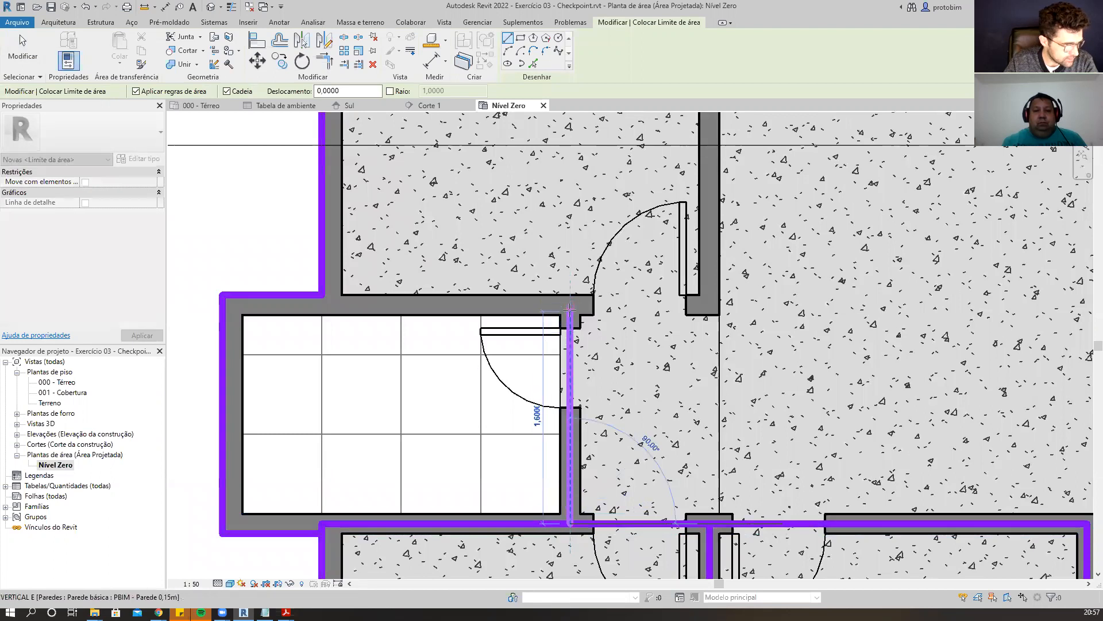
{"action": "left_click", "coordinate": [572, 305]}
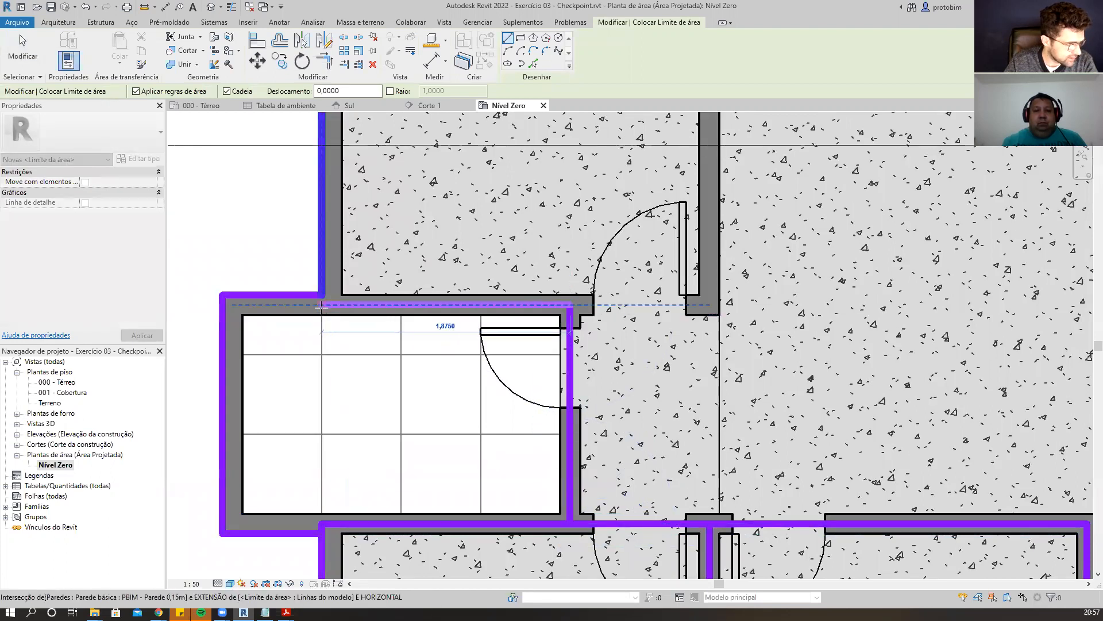
{"action": "left_click", "coordinate": [322, 304]}
{"action": "key", "text": "Escape"}
{"action": "key", "text": "Escape"}
{"action": "left_click_drag", "start_coordinate": [321, 293], "coordinate": [322, 305]}
{"action": "key", "text": "Escape"}
Draw a vertical boundary along the wall between the upper-left bedroom and the upper-middle room, then exit.
{"action": "scroll", "coordinate": [259, 315], "scroll_direction": "down", "scroll_amount": 1}
{"action": "scroll", "coordinate": [433, 427], "scroll_direction": "down", "scroll_amount": 2}
{"action": "middle_click_drag", "start_coordinate": [460, 177], "coordinate": [467, 238]}
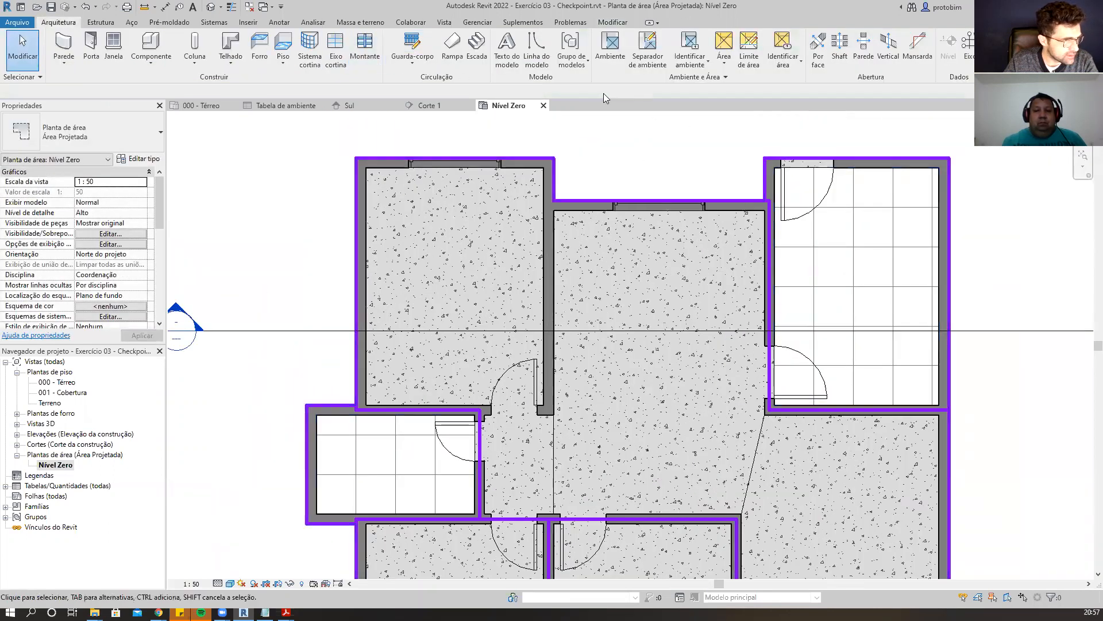
{"action": "left_click", "coordinate": [749, 56]}
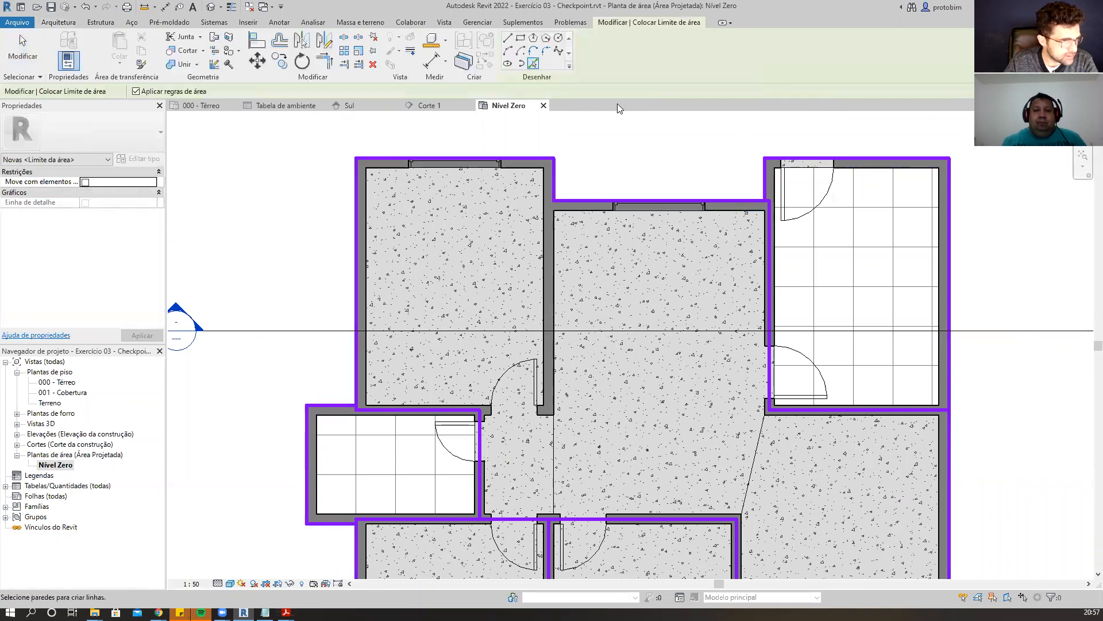
{"action": "left_click", "coordinate": [508, 38]}
{"action": "scroll", "coordinate": [542, 415], "scroll_direction": "up", "scroll_amount": 3}
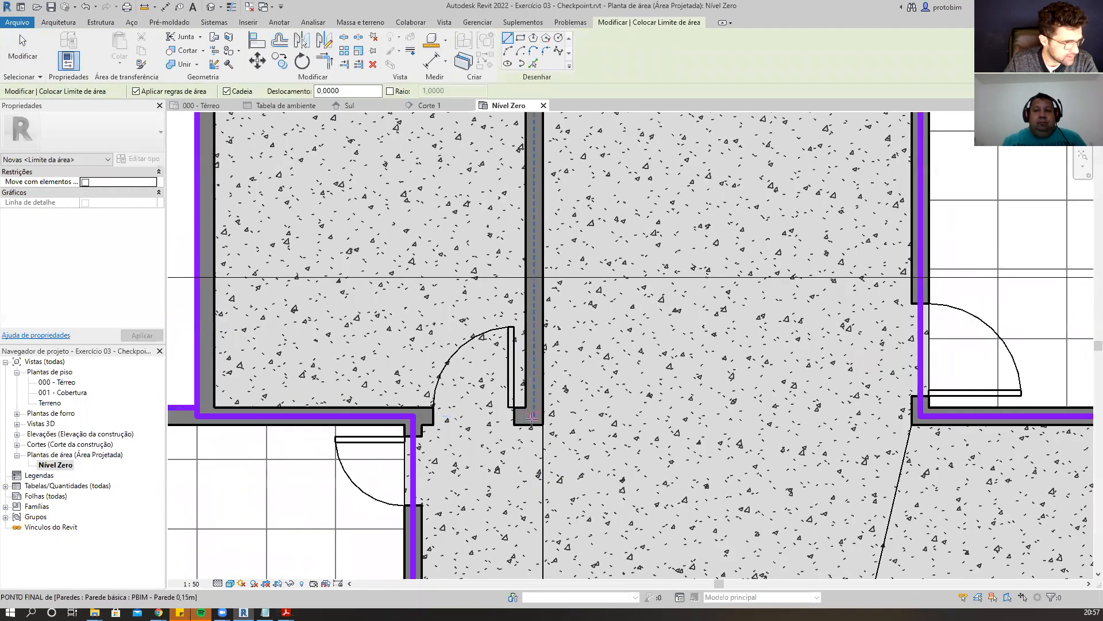
{"action": "scroll", "coordinate": [532, 425], "scroll_direction": "down", "scroll_amount": 5}
{"action": "scroll", "coordinate": [525, 220], "scroll_direction": "up", "scroll_amount": 4}
{"action": "left_click", "coordinate": [525, 219]}
{"action": "scroll", "coordinate": [525, 219], "scroll_direction": "down", "scroll_amount": 4}
{"action": "scroll", "coordinate": [542, 411], "scroll_direction": "up", "scroll_amount": 4}
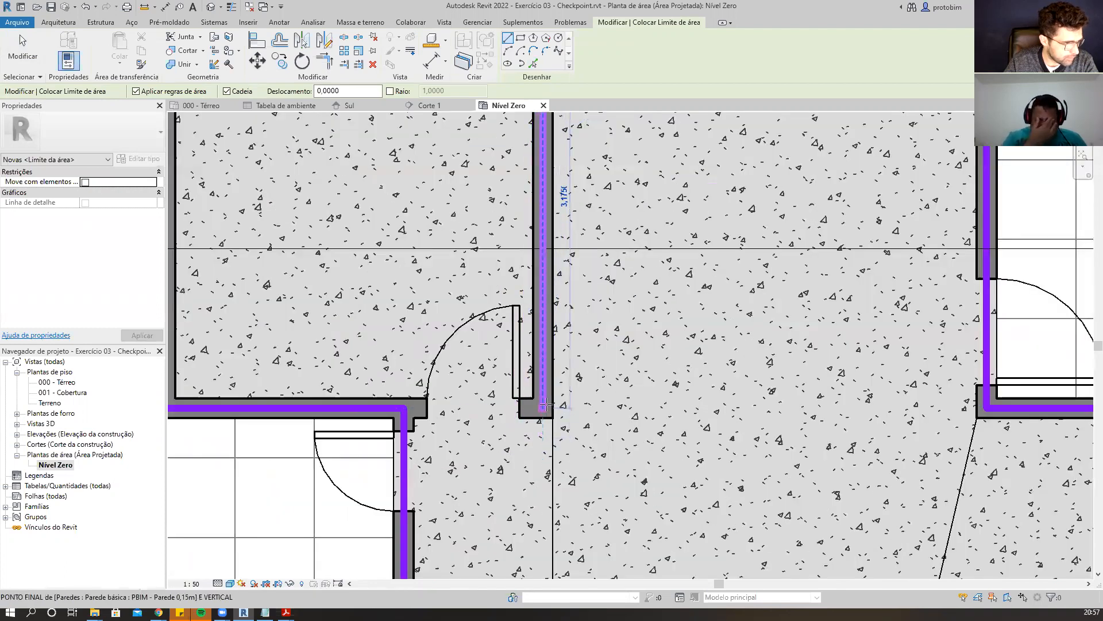
{"action": "left_click", "coordinate": [543, 409]}
{"action": "key", "text": "Escape"}
{"action": "key", "text": "Escape"}
{"action": "left_click", "coordinate": [388, 412]}
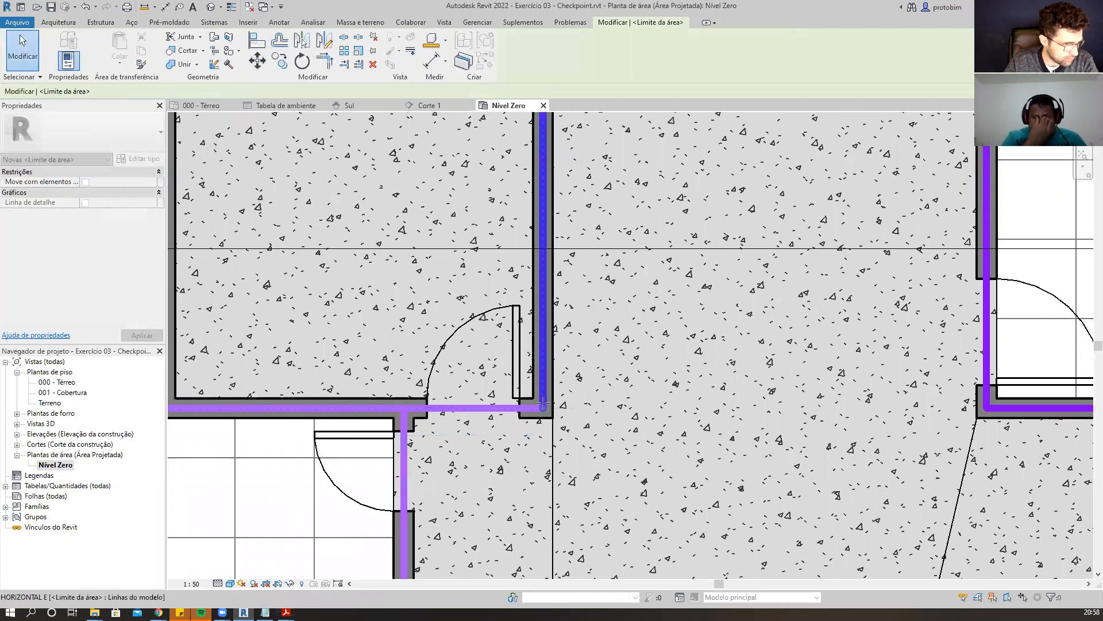
{"action": "key", "text": "Escape"}
Select the upper-middle room's north boundary line and adjust its western endpoint at the wall corner.
{"action": "scroll", "coordinate": [535, 451], "scroll_direction": "down", "scroll_amount": 2}
{"action": "scroll", "coordinate": [537, 460], "scroll_direction": "down", "scroll_amount": 3}
{"action": "scroll", "coordinate": [567, 269], "scroll_direction": "up", "scroll_amount": 5}
{"action": "left_click", "coordinate": [567, 269]}
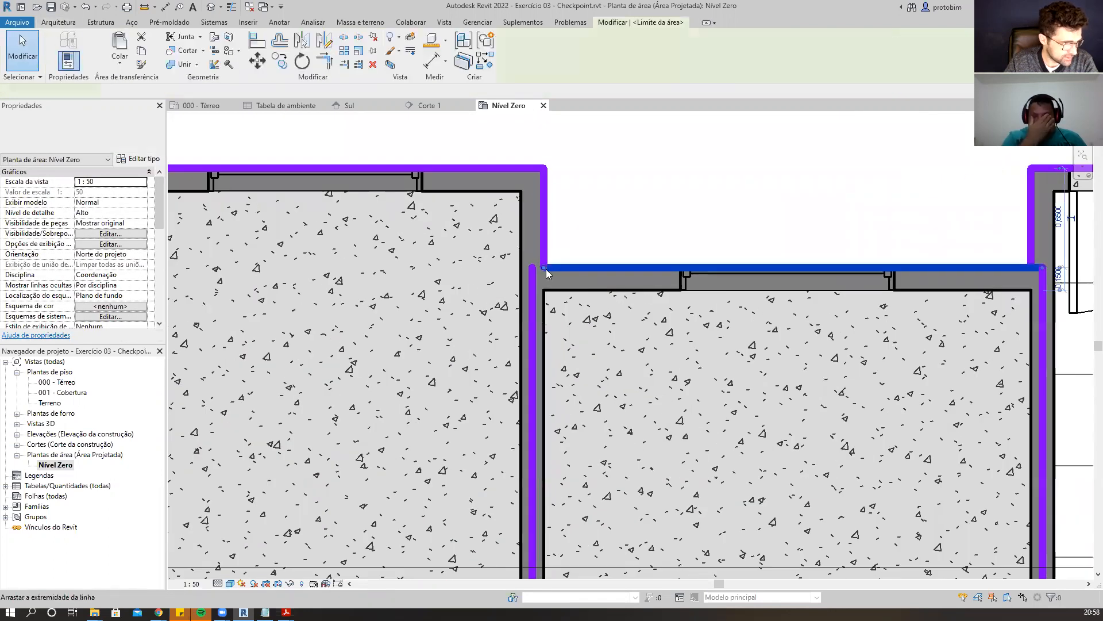
{"action": "left_click_drag", "start_coordinate": [537, 268], "coordinate": [537, 268]}
{"action": "left_click", "coordinate": [552, 254]}
{"action": "scroll", "coordinate": [553, 254], "scroll_direction": "up", "scroll_amount": 2}
{"action": "left_click", "coordinate": [531, 277]}
{"action": "key", "text": "Escape"}
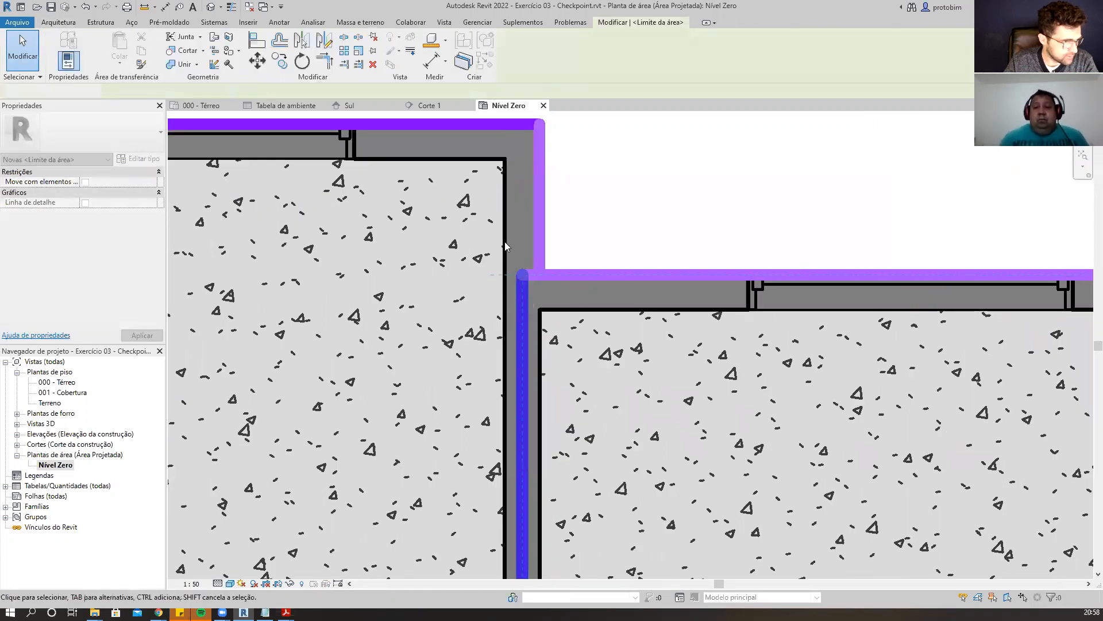
Inspect the area boundary lines across the whole floor plan for gaps.
{"action": "scroll", "coordinate": [549, 184], "scroll_direction": "down", "scroll_amount": 3}
{"action": "scroll", "coordinate": [550, 184], "scroll_direction": "down", "scroll_amount": 3}
{"action": "middle_click_drag", "start_coordinate": [886, 384], "coordinate": [859, 328]}
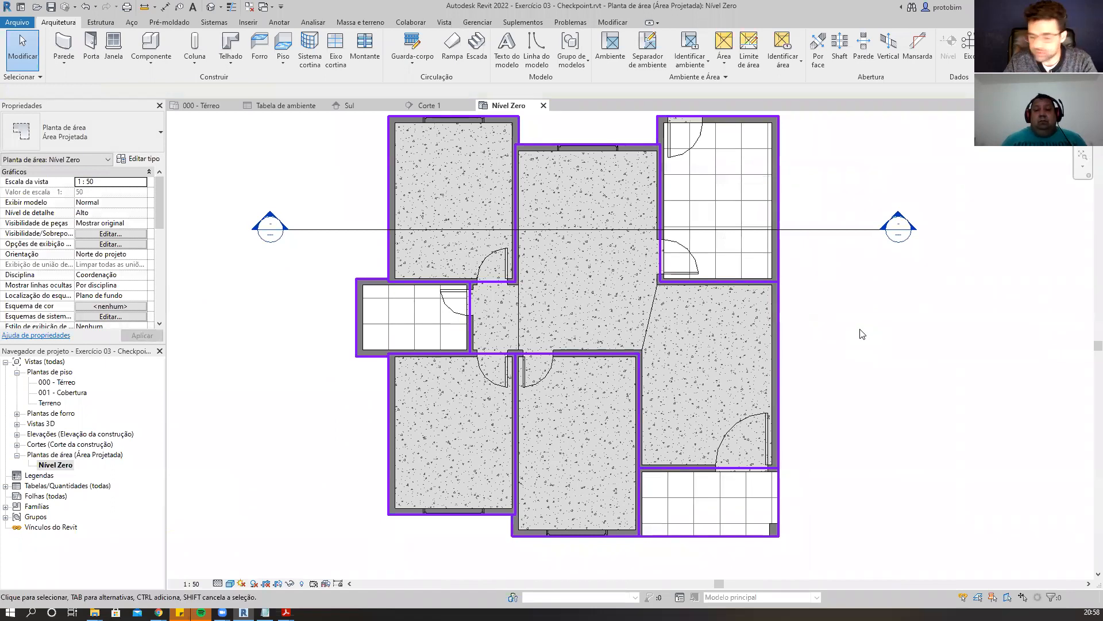
{"action": "scroll", "coordinate": [536, 306], "scroll_direction": "up", "scroll_amount": 2}
{"action": "scroll", "coordinate": [439, 319], "scroll_direction": "down", "scroll_amount": 2}
{"action": "scroll", "coordinate": [705, 321], "scroll_direction": "up", "scroll_amount": 2}
{"action": "scroll", "coordinate": [601, 329], "scroll_direction": "down", "scroll_amount": 2}
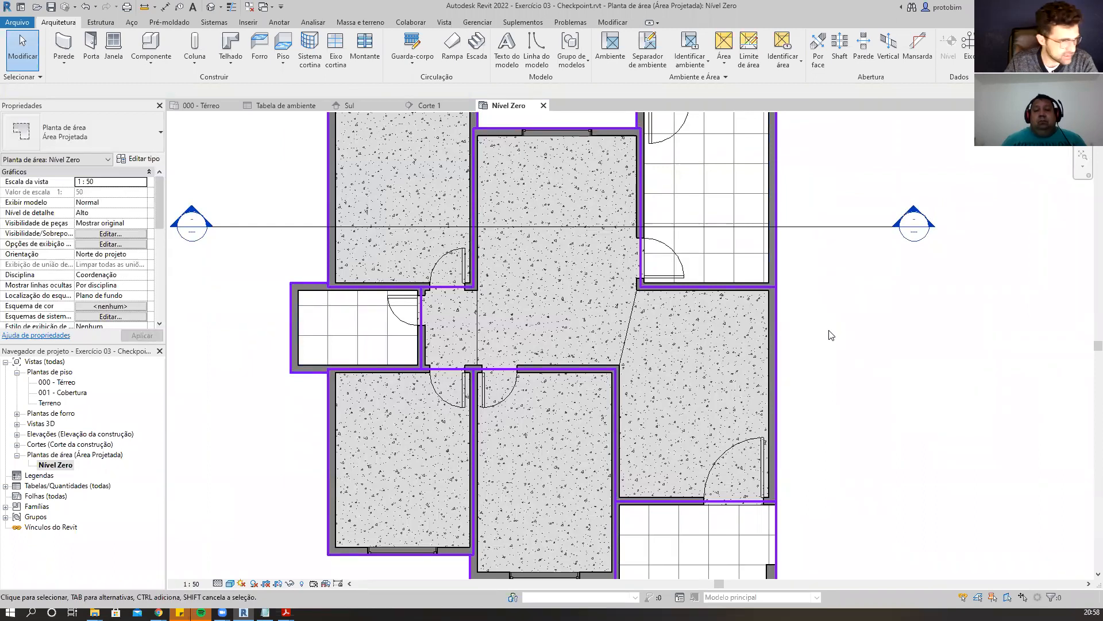
{"action": "scroll", "coordinate": [650, 320], "scroll_direction": "up", "scroll_amount": 2}
{"action": "scroll", "coordinate": [640, 340], "scroll_direction": "down", "scroll_amount": 2}
{"action": "scroll", "coordinate": [609, 333], "scroll_direction": "up", "scroll_amount": 1}
{"action": "scroll", "coordinate": [550, 311], "scroll_direction": "down", "scroll_amount": 2}
{"action": "scroll", "coordinate": [506, 190], "scroll_direction": "up", "scroll_amount": 3}
{"action": "scroll", "coordinate": [524, 159], "scroll_direction": "down", "scroll_amount": 1}
{"action": "scroll", "coordinate": [525, 158], "scroll_direction": "down", "scroll_amount": 2}
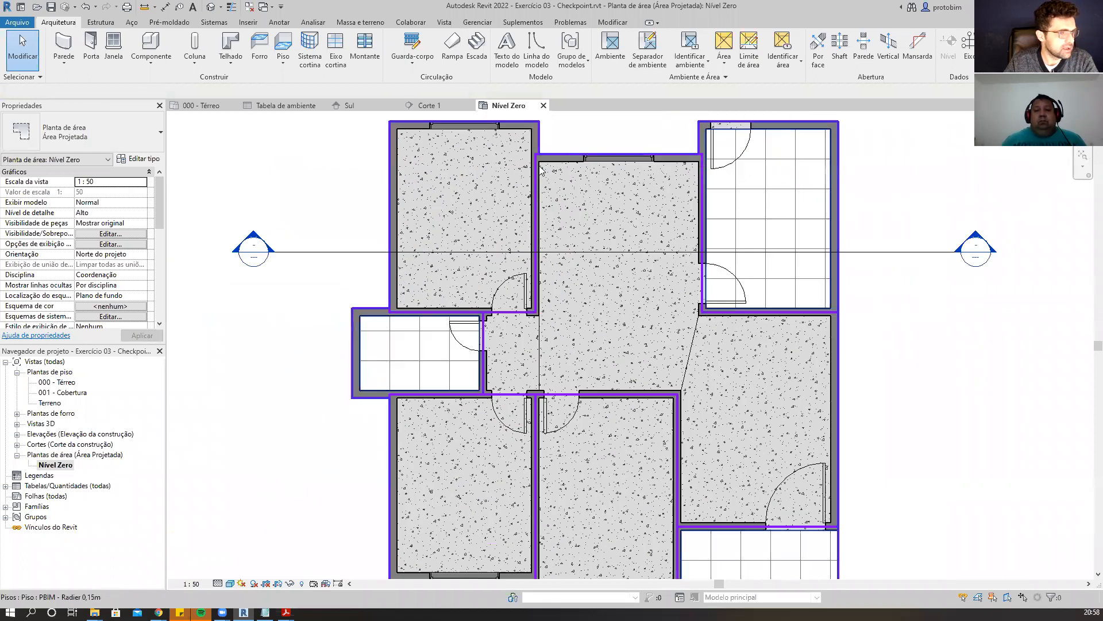
{"action": "scroll", "coordinate": [936, 337], "scroll_direction": "up", "scroll_amount": 2}
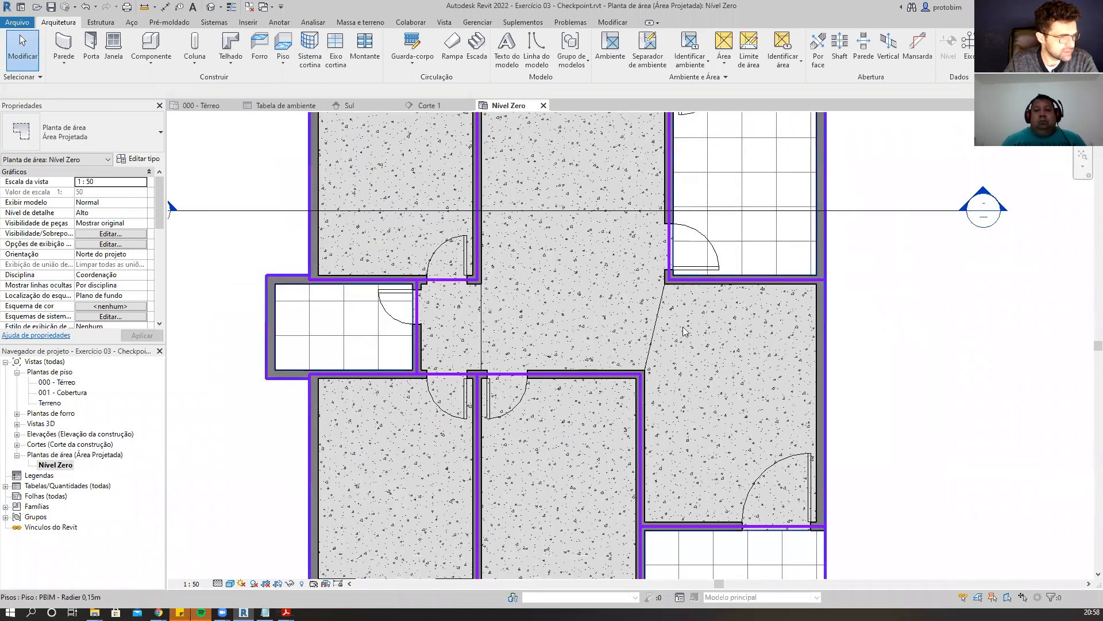
{"action": "scroll", "coordinate": [405, 311], "scroll_direction": "up", "scroll_amount": 1}
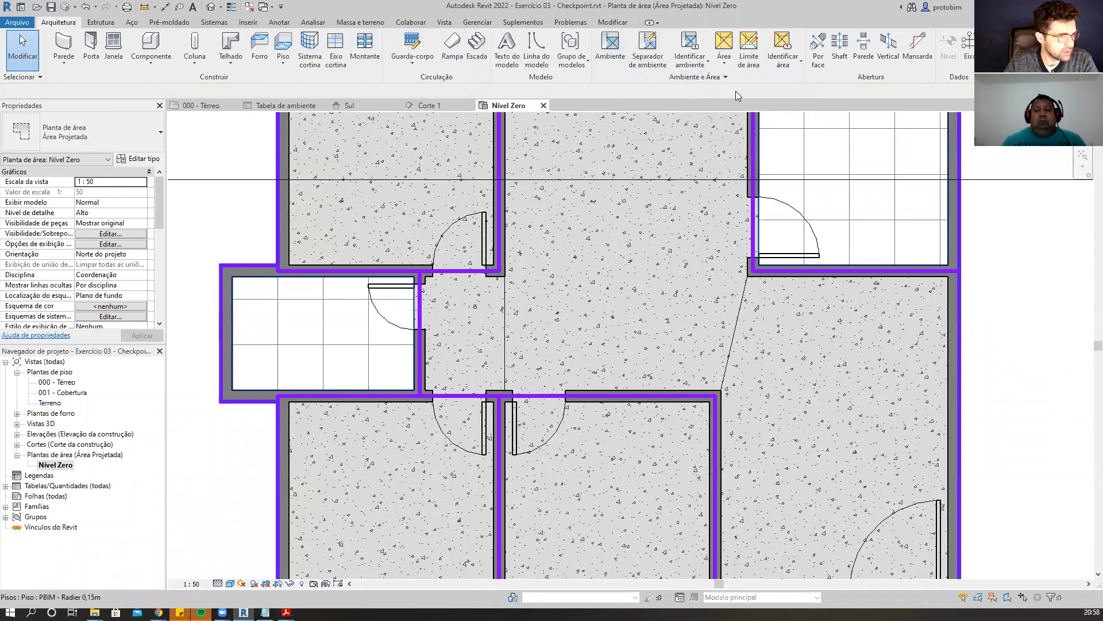
Draw a diagonal area boundary along the room separation line between the central room and the east room.
{"action": "left_click", "coordinate": [748, 50]}
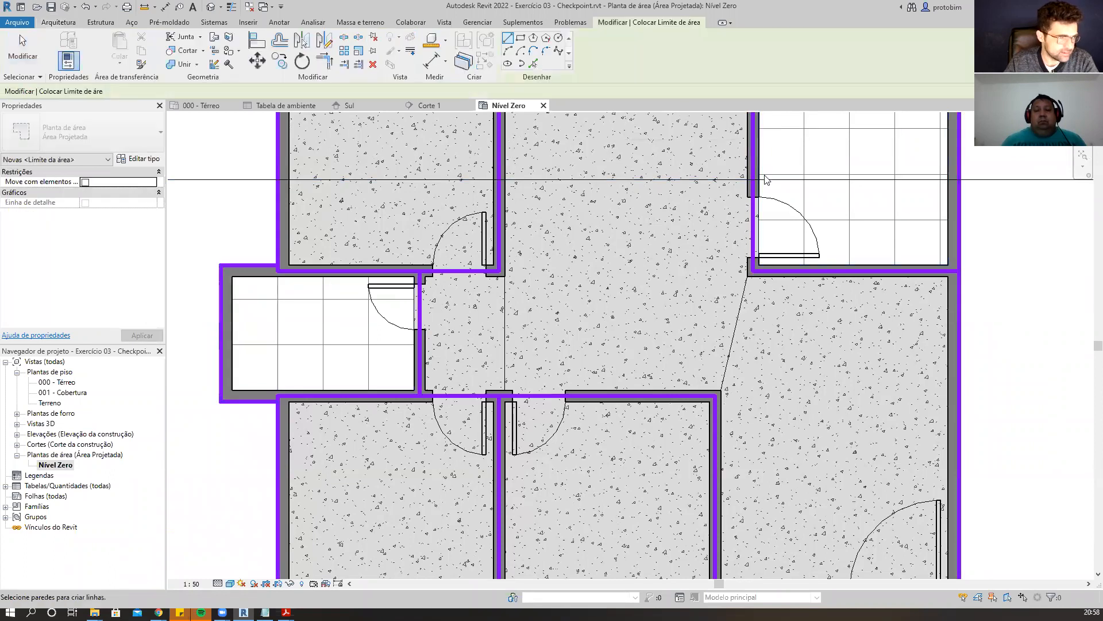
{"action": "scroll", "coordinate": [733, 296], "scroll_direction": "up", "scroll_amount": 2}
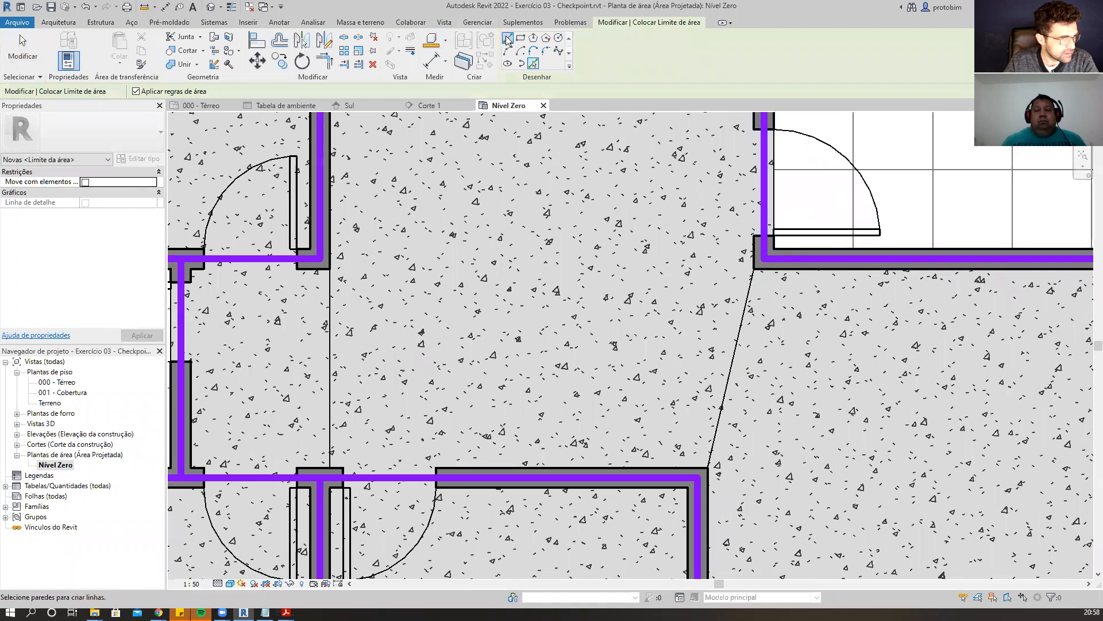
{"action": "left_click", "coordinate": [508, 39]}
{"action": "left_click", "coordinate": [764, 260]}
{"action": "left_click", "coordinate": [714, 465]}
{"action": "scroll", "coordinate": [532, 410], "scroll_direction": "down", "scroll_amount": 2}
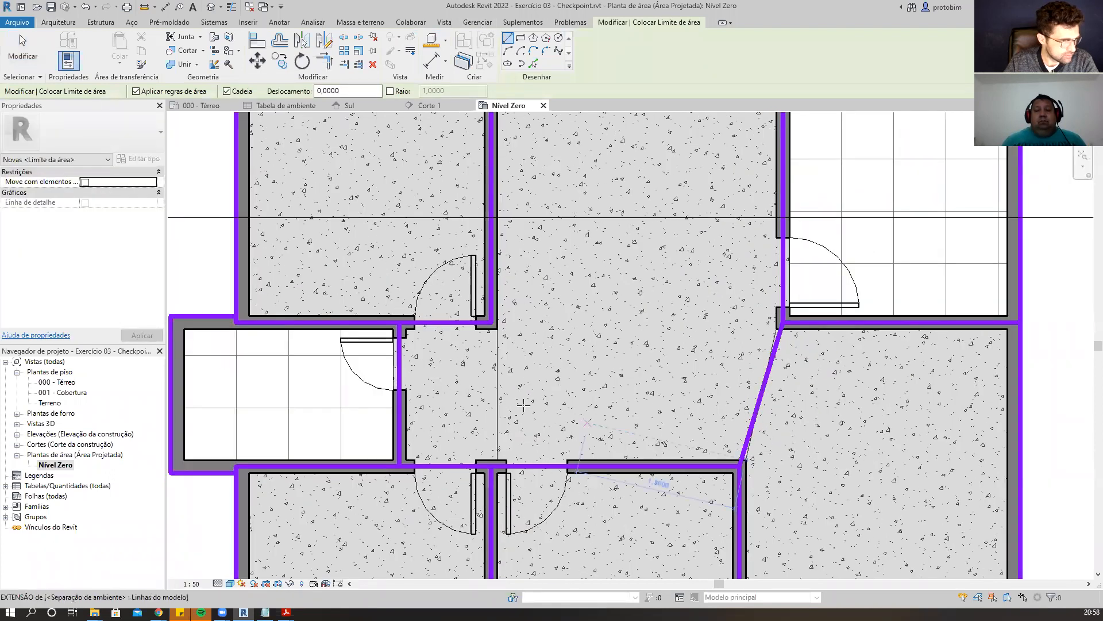
Leave the area boundary tool and review the boundaries across the whole floor plan.
{"action": "scroll", "coordinate": [557, 360], "scroll_direction": "down", "scroll_amount": 2}
{"action": "scroll", "coordinate": [495, 412], "scroll_direction": "up", "scroll_amount": 1}
{"action": "scroll", "coordinate": [565, 385], "scroll_direction": "down", "scroll_amount": 2}
{"action": "scroll", "coordinate": [508, 378], "scroll_direction": "up", "scroll_amount": 2}
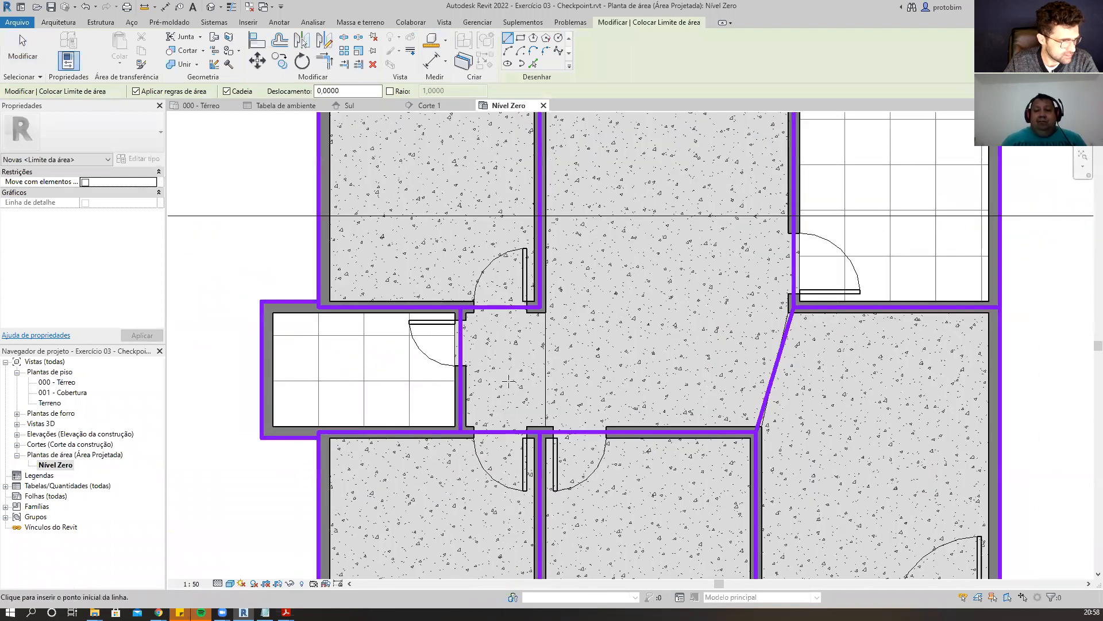
{"action": "scroll", "coordinate": [612, 323], "scroll_direction": "down", "scroll_amount": 2}
{"action": "key", "text": "Escape"}
{"action": "key", "text": "Escape"}
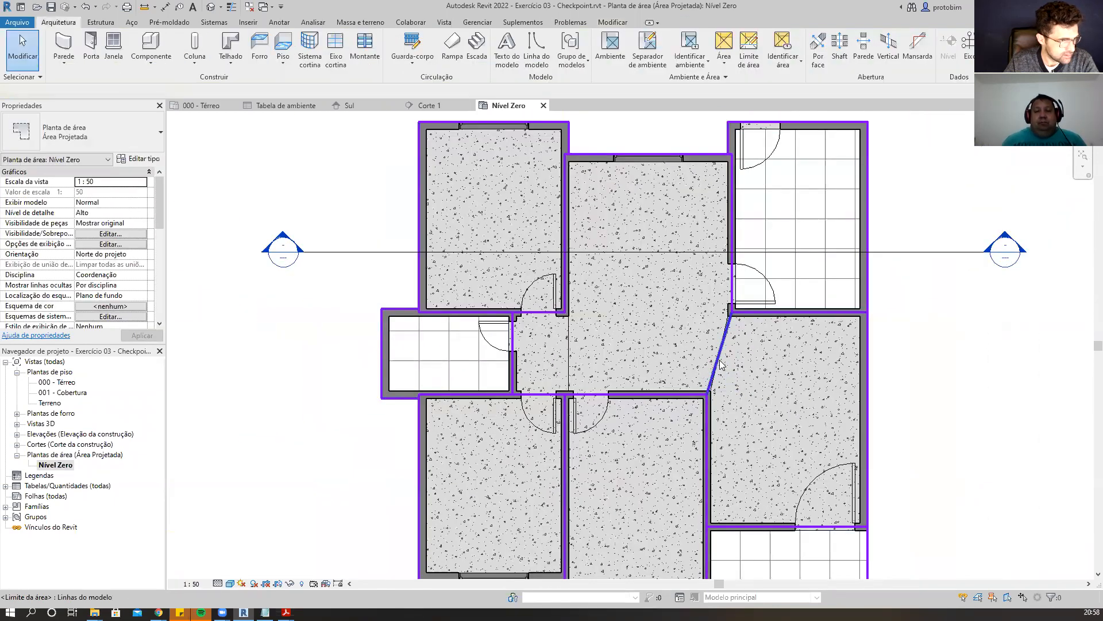
{"action": "scroll", "coordinate": [569, 230], "scroll_direction": "down", "scroll_amount": 2}
{"action": "scroll", "coordinate": [836, 198], "scroll_direction": "down", "scroll_amount": 1}
{"action": "scroll", "coordinate": [833, 341], "scroll_direction": "up", "scroll_amount": 2}
{"action": "middle_click_drag", "start_coordinate": [863, 350], "coordinate": [879, 375]}
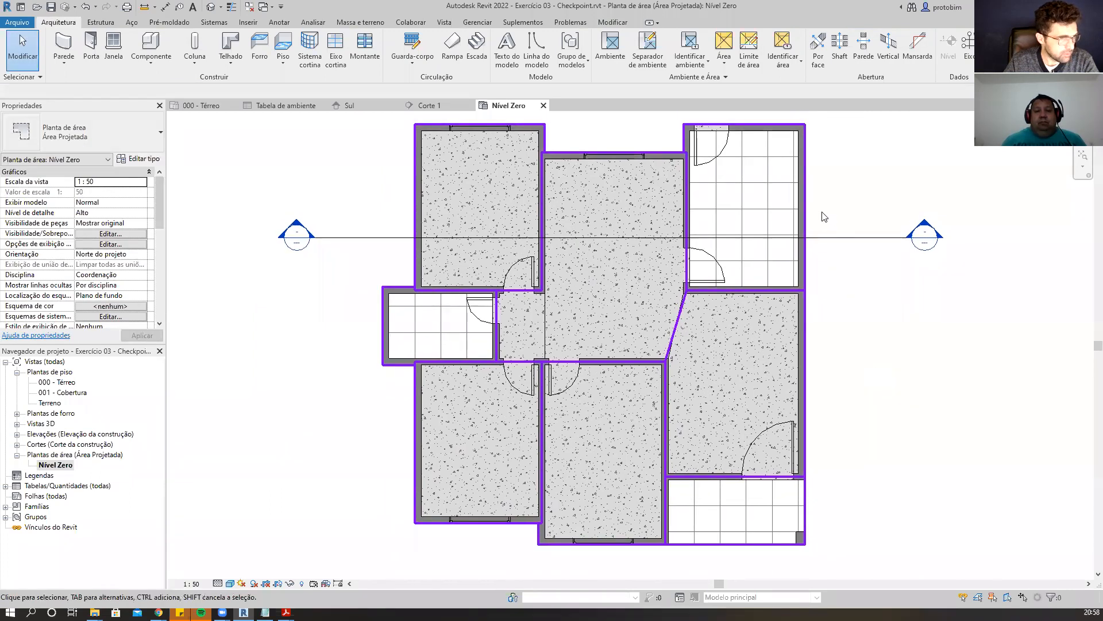
{"action": "left_click", "coordinate": [785, 62]}
{"action": "left_click", "coordinate": [808, 85]}
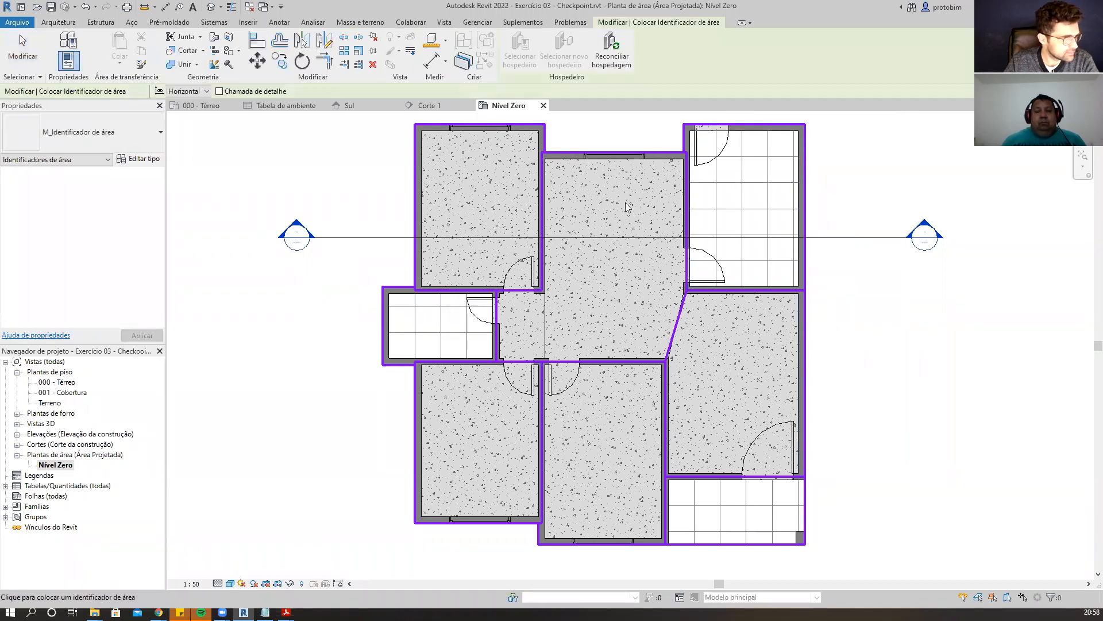
{"action": "key", "text": "Escape"}
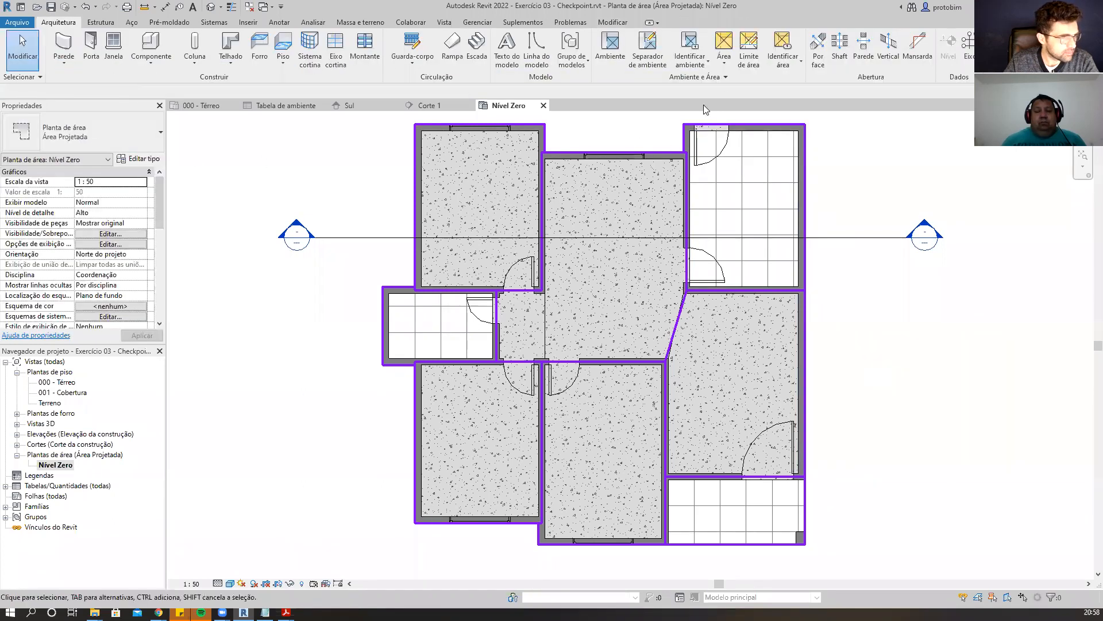
Place an area in each enclosed room region of the Nível Zero area plan.
{"action": "left_click", "coordinate": [726, 53]}
{"action": "left_click", "coordinate": [738, 106]}
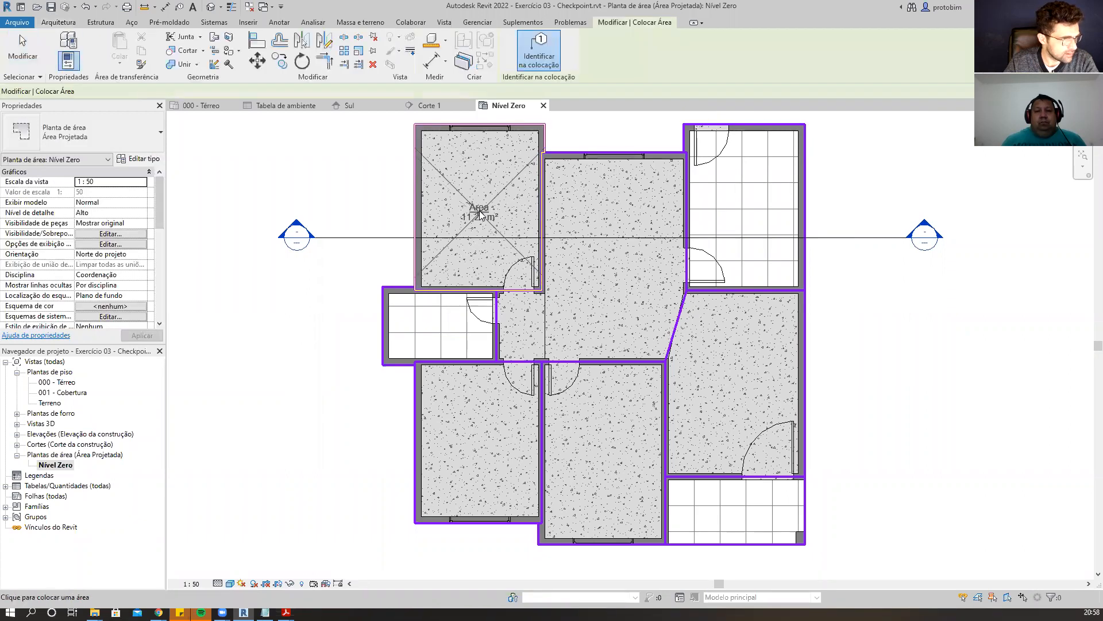
{"action": "left_click", "coordinate": [486, 230]}
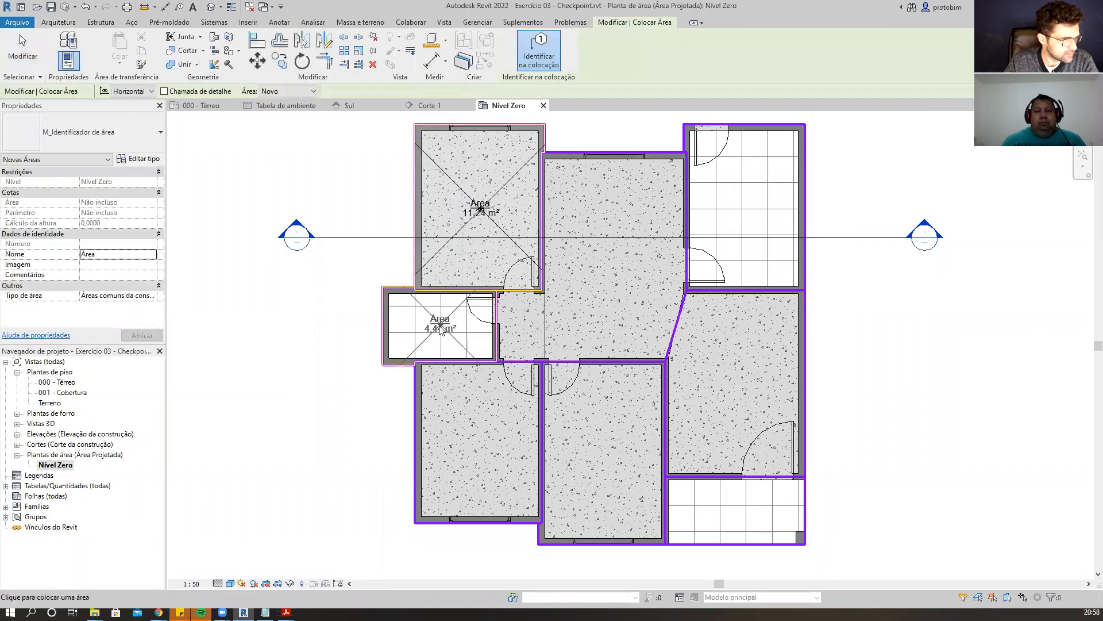
{"action": "left_click", "coordinate": [444, 329]}
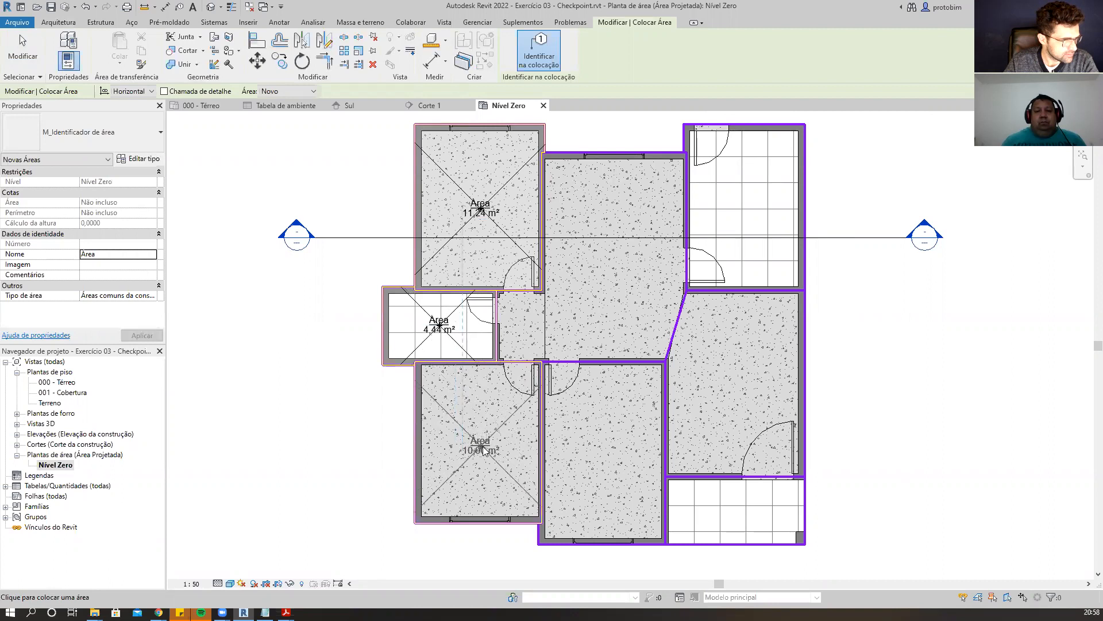
{"action": "left_click", "coordinate": [481, 444]}
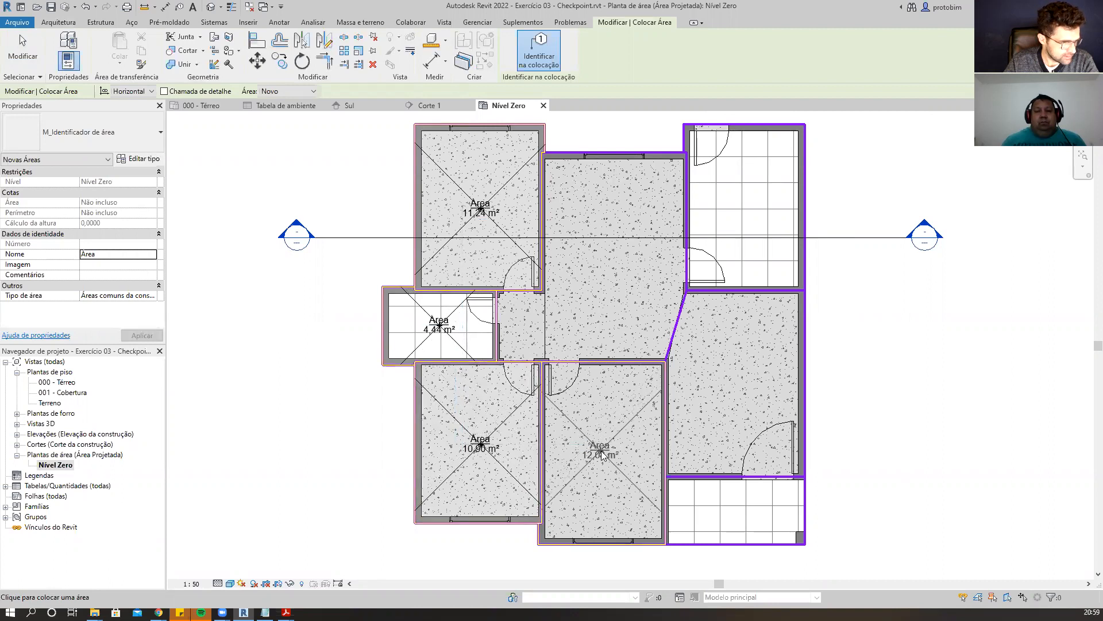
{"action": "left_click", "coordinate": [730, 516]}
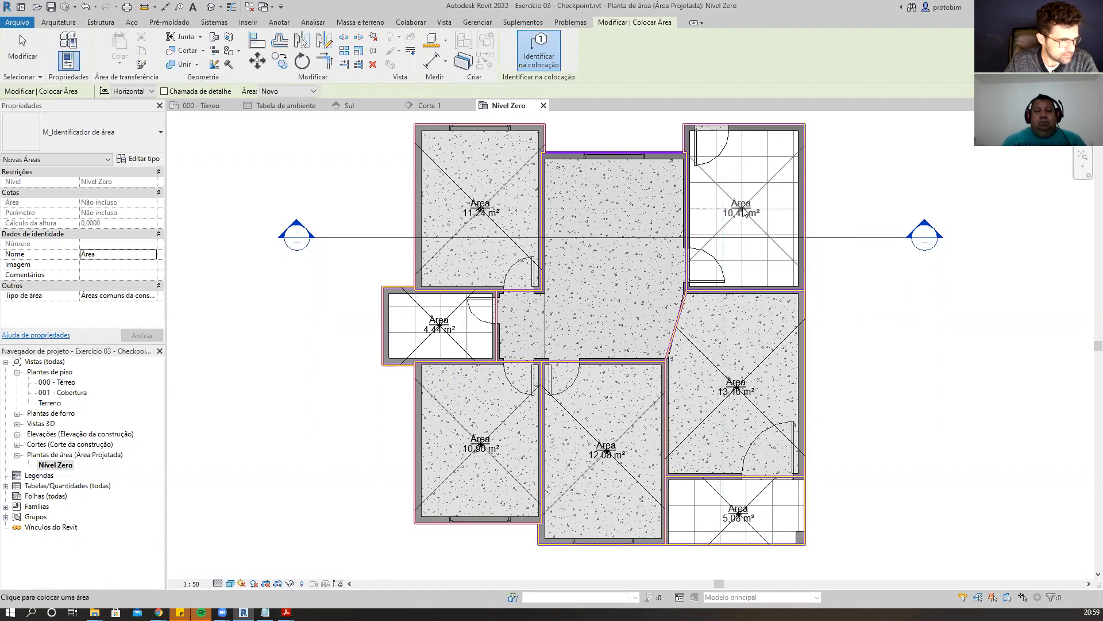
{"action": "left_click", "coordinate": [614, 264]}
{"action": "key", "text": "Escape"}
{"action": "key", "text": "Escape"}
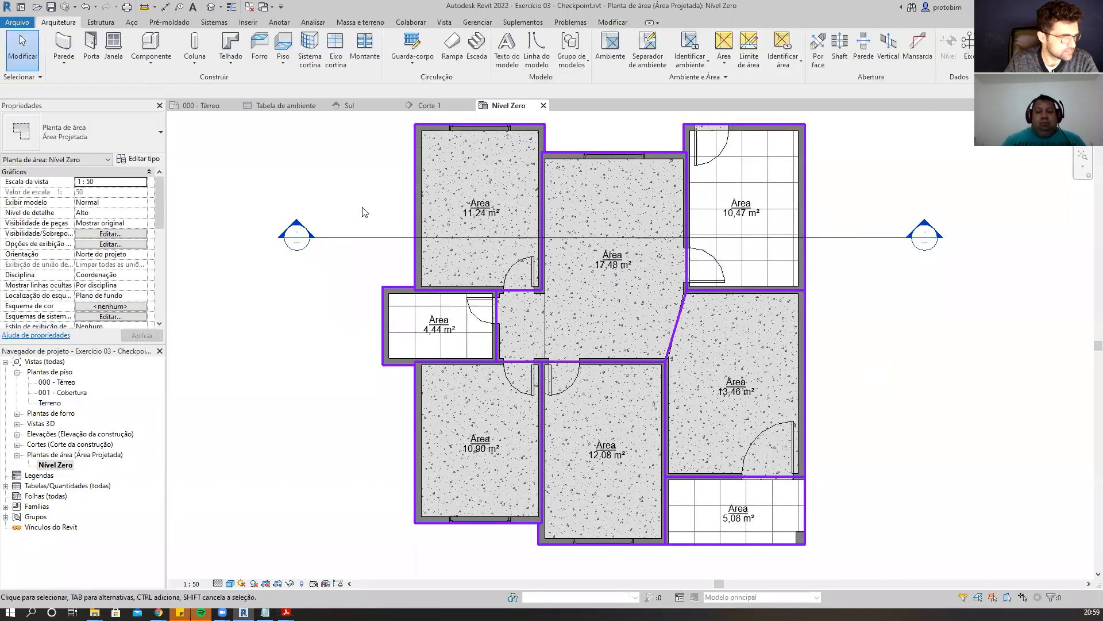
Close the extra view tabs and tile the 000 - Térreo floor plan beside the Nível Zero area plan.
{"action": "scroll", "coordinate": [359, 206], "scroll_direction": "up", "scroll_amount": 1}
{"action": "scroll", "coordinate": [688, 212], "scroll_direction": "down", "scroll_amount": 1}
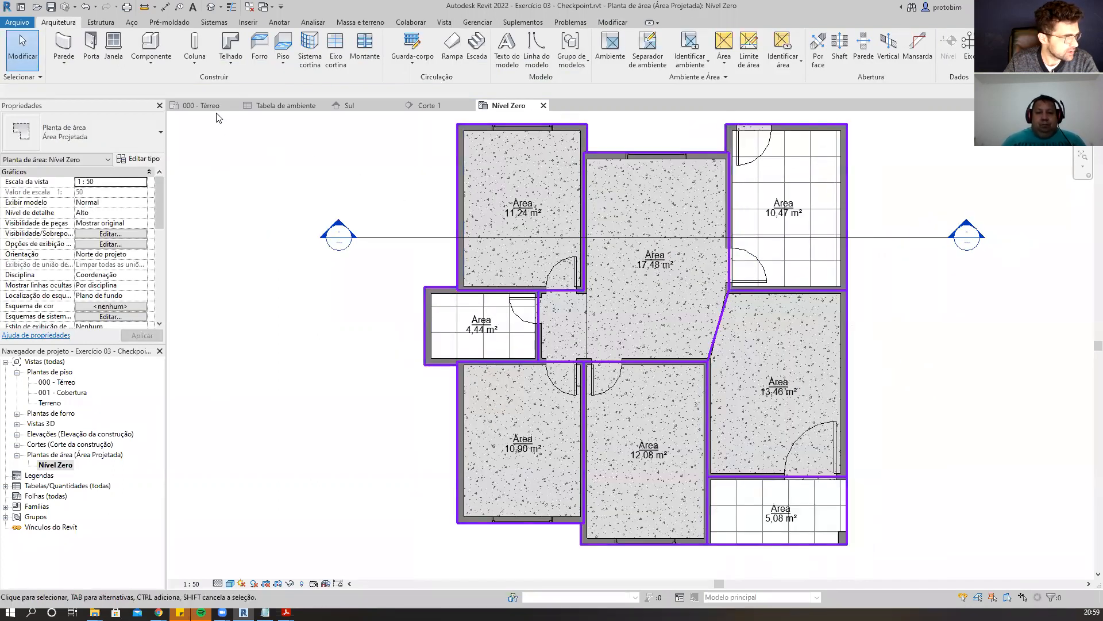
{"action": "left_click", "coordinate": [471, 105]}
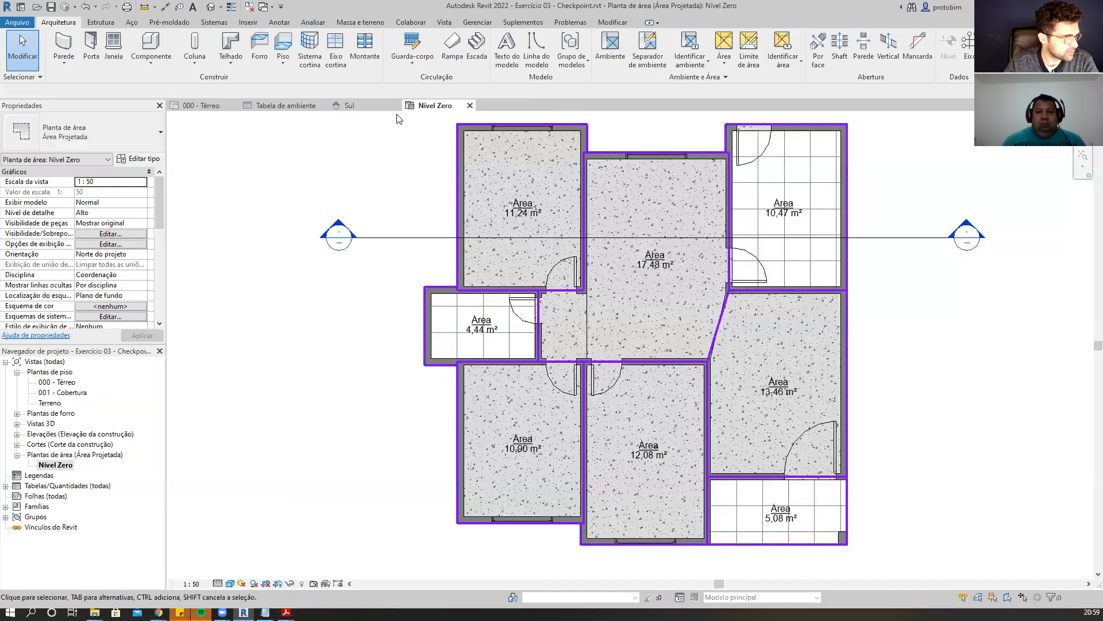
{"action": "left_click", "coordinate": [397, 105]}
{"action": "left_click", "coordinate": [322, 106]}
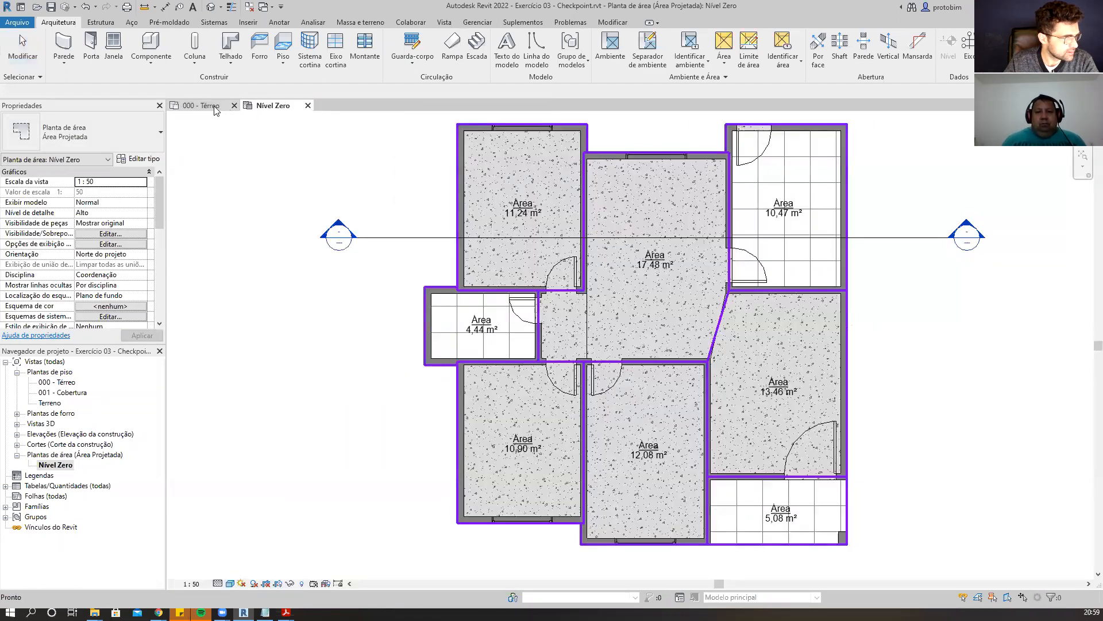
{"action": "left_click", "coordinate": [217, 107]}
{"action": "scroll", "coordinate": [401, 244], "scroll_direction": "up", "scroll_amount": 2}
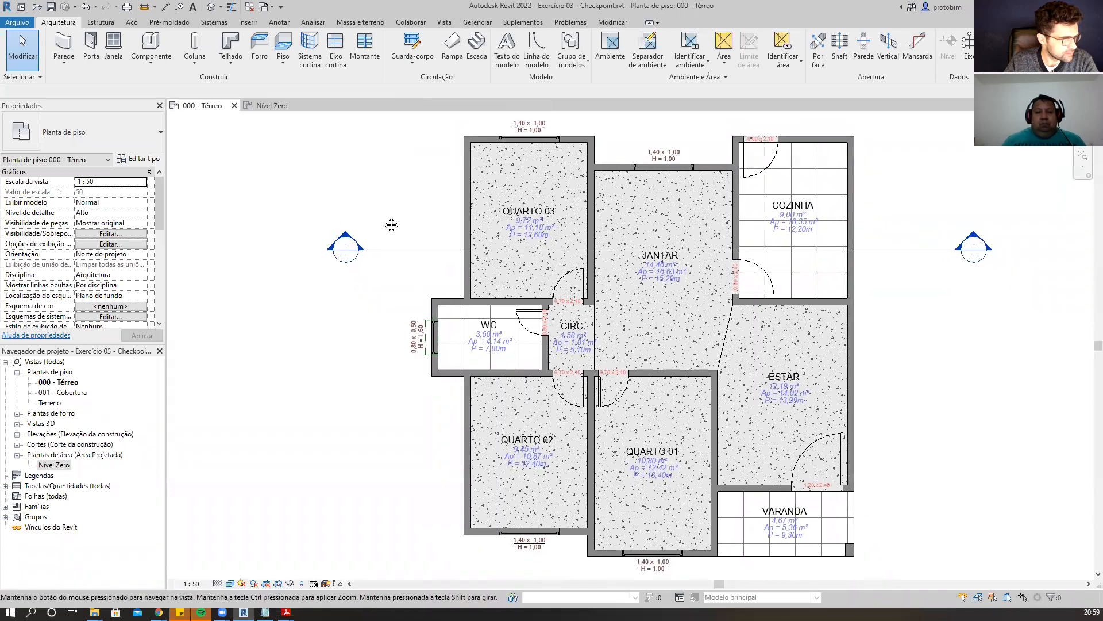
{"action": "key", "text": "t"}
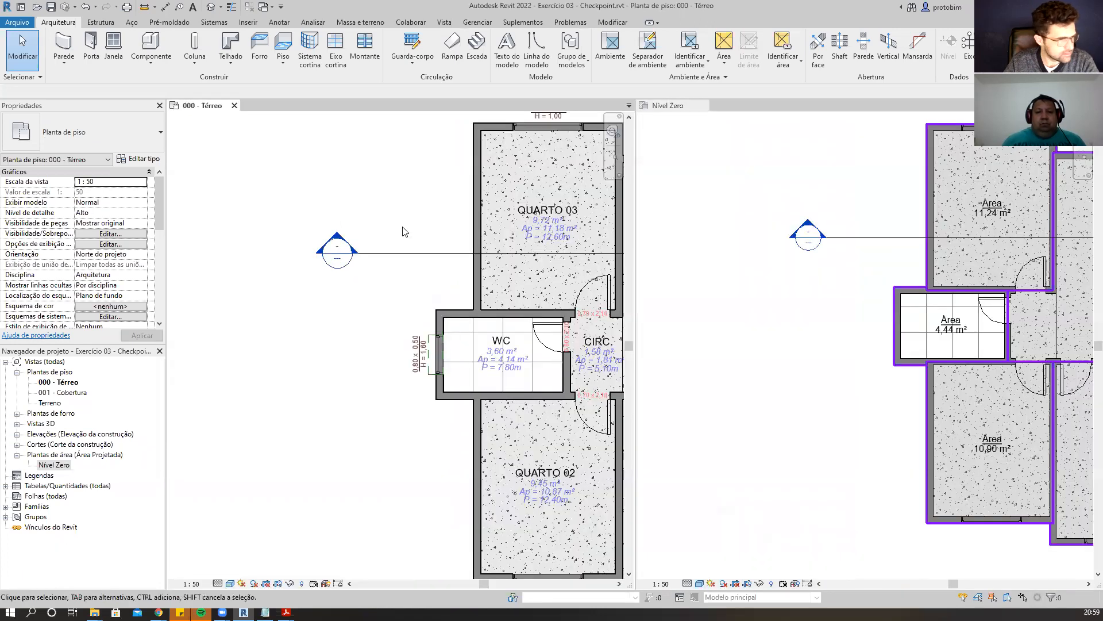
Compare the room area tags in the 000 - Térreo plan with the areas in the Nível Zero area plan.
{"action": "scroll", "coordinate": [387, 240], "scroll_direction": "down", "scroll_amount": 2}
{"action": "scroll", "coordinate": [774, 251], "scroll_direction": "up", "scroll_amount": 1}
{"action": "scroll", "coordinate": [687, 294], "scroll_direction": "down", "scroll_amount": 1}
{"action": "scroll", "coordinate": [687, 316], "scroll_direction": "down", "scroll_amount": 2}
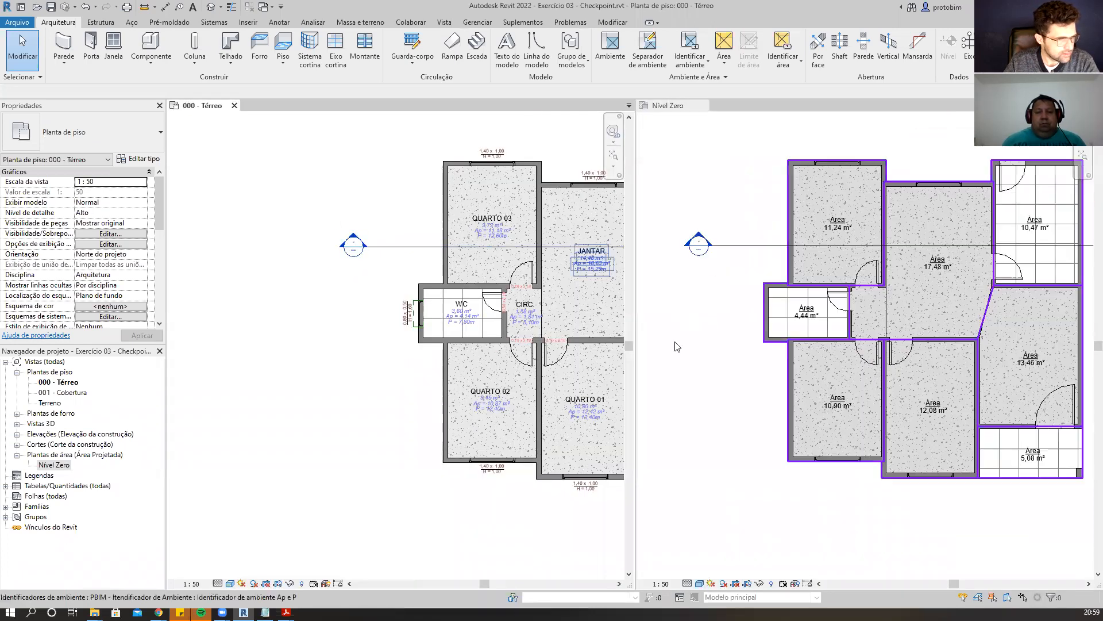
{"action": "scroll", "coordinate": [412, 307], "scroll_direction": "up", "scroll_amount": 3}
{"action": "scroll", "coordinate": [426, 316], "scroll_direction": "up", "scroll_amount": 1}
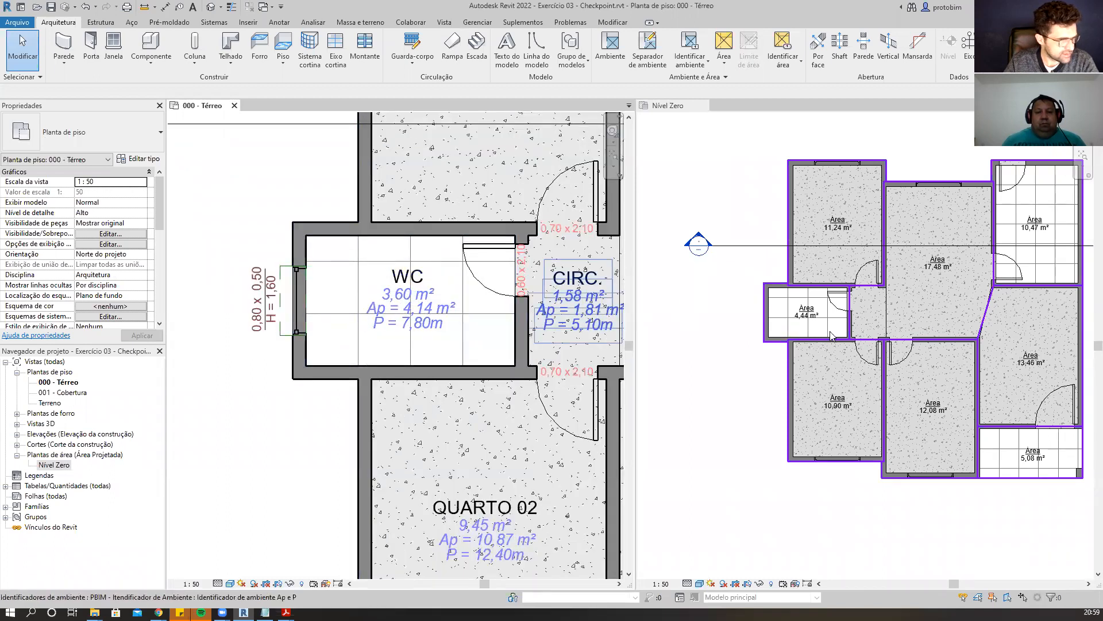
{"action": "scroll", "coordinate": [829, 327], "scroll_direction": "up", "scroll_amount": 2}
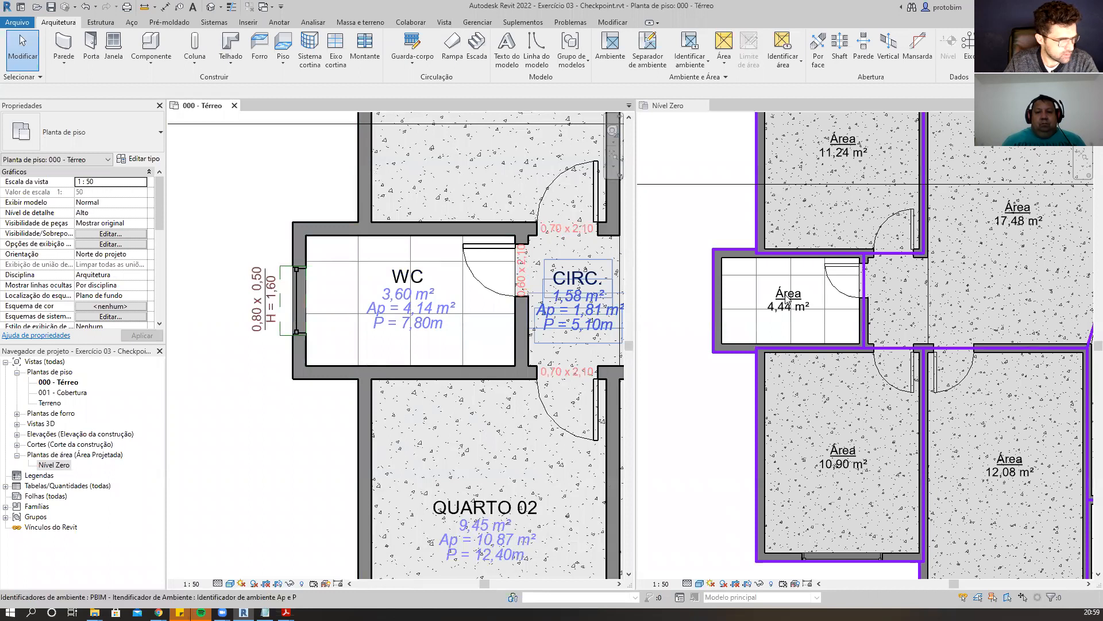
{"action": "scroll", "coordinate": [731, 316], "scroll_direction": "down", "scroll_amount": 4}
{"action": "scroll", "coordinate": [821, 322], "scroll_direction": "up", "scroll_amount": 3}
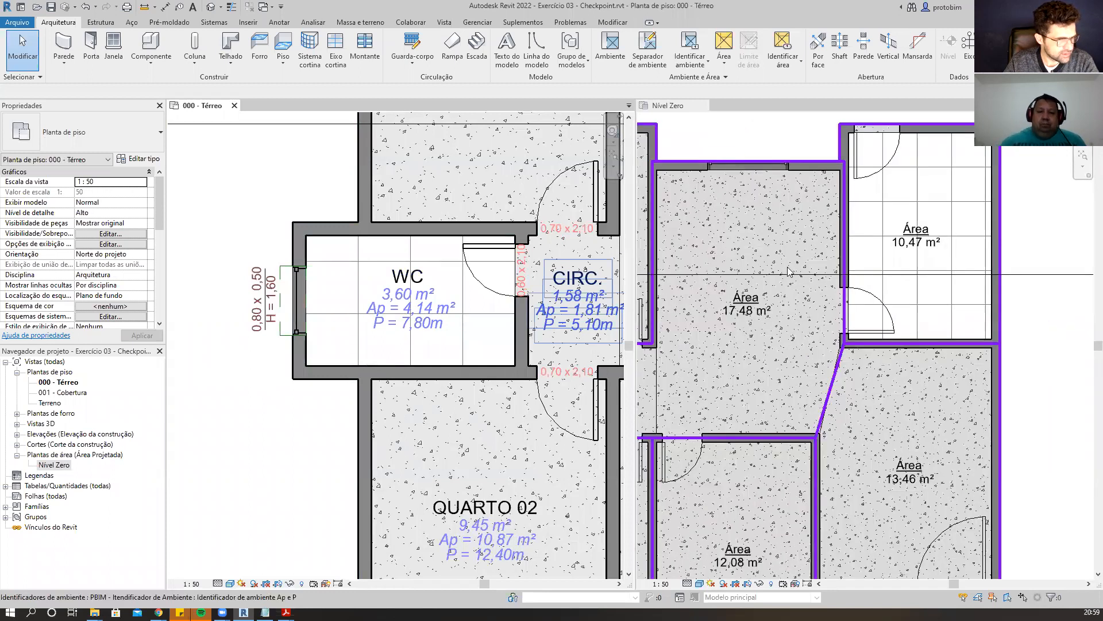
{"action": "scroll", "coordinate": [347, 337], "scroll_direction": "down", "scroll_amount": 2}
{"action": "scroll", "coordinate": [347, 337], "scroll_direction": "down", "scroll_amount": 3}
{"action": "scroll", "coordinate": [466, 247], "scroll_direction": "up", "scroll_amount": 5}
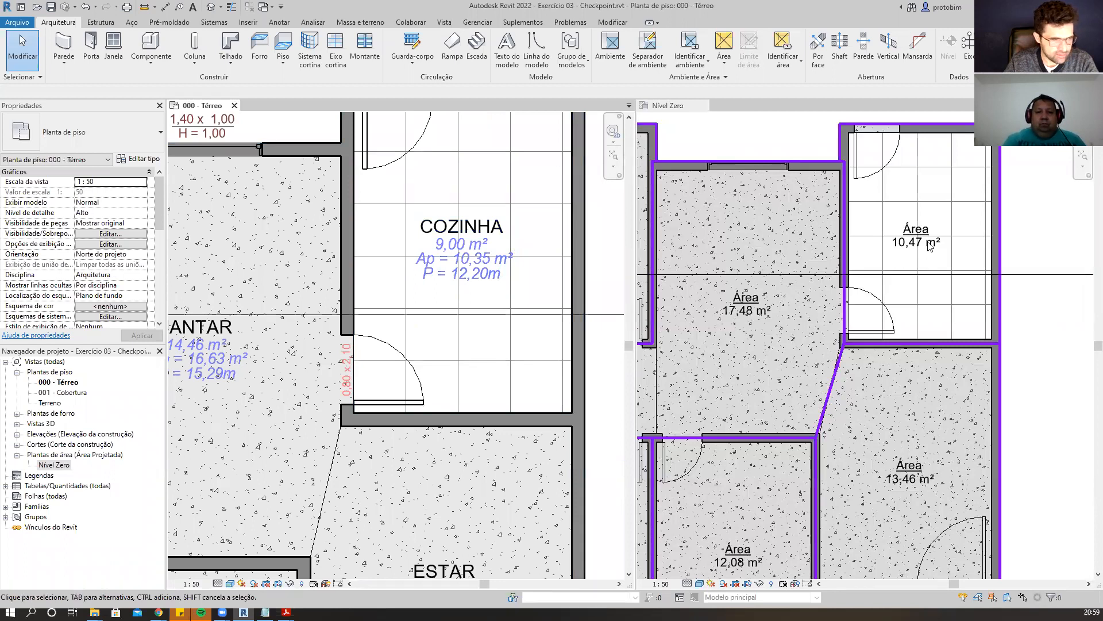
{"action": "scroll", "coordinate": [930, 246], "scroll_direction": "down", "scroll_amount": 3}
{"action": "scroll", "coordinate": [957, 337], "scroll_direction": "up", "scroll_amount": 2}
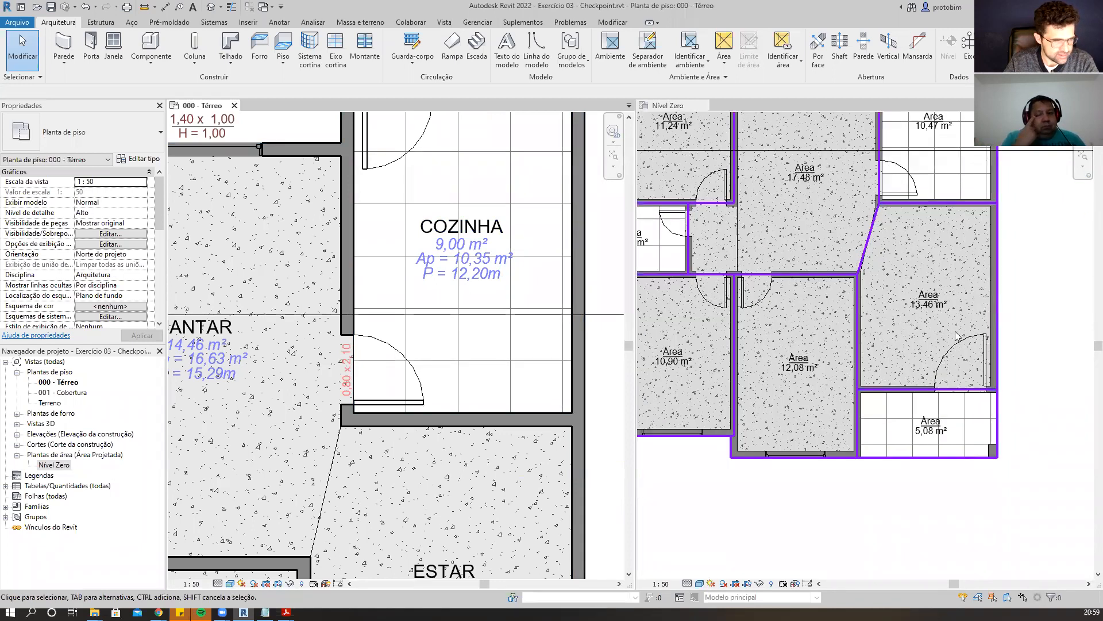
{"action": "scroll", "coordinate": [436, 517], "scroll_direction": "down", "scroll_amount": 3}
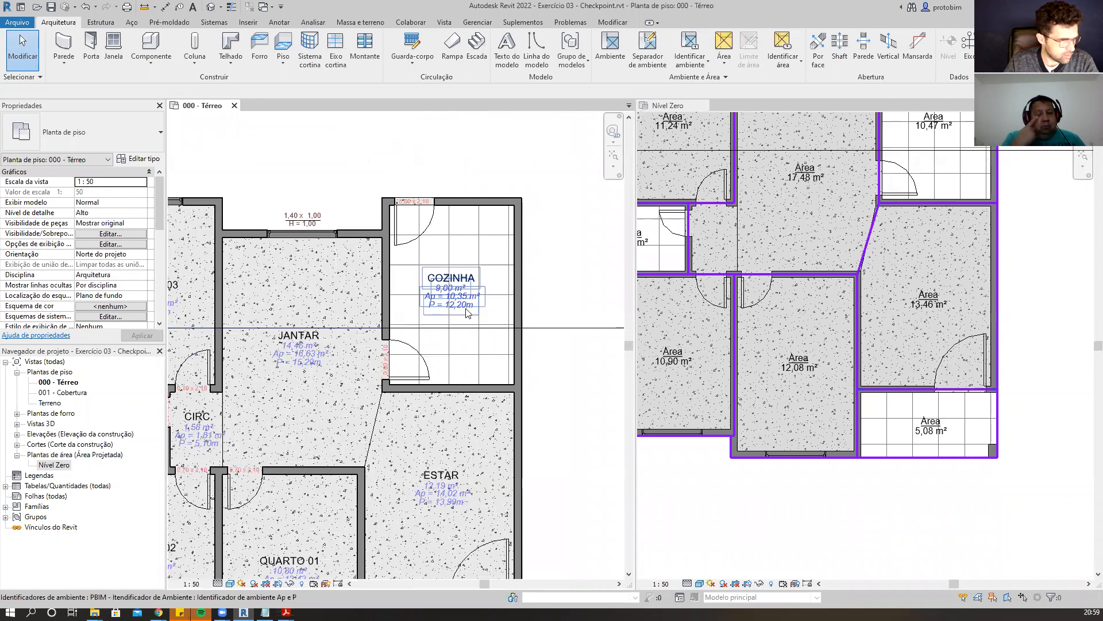
{"action": "scroll", "coordinate": [355, 425], "scroll_direction": "up", "scroll_amount": 4}
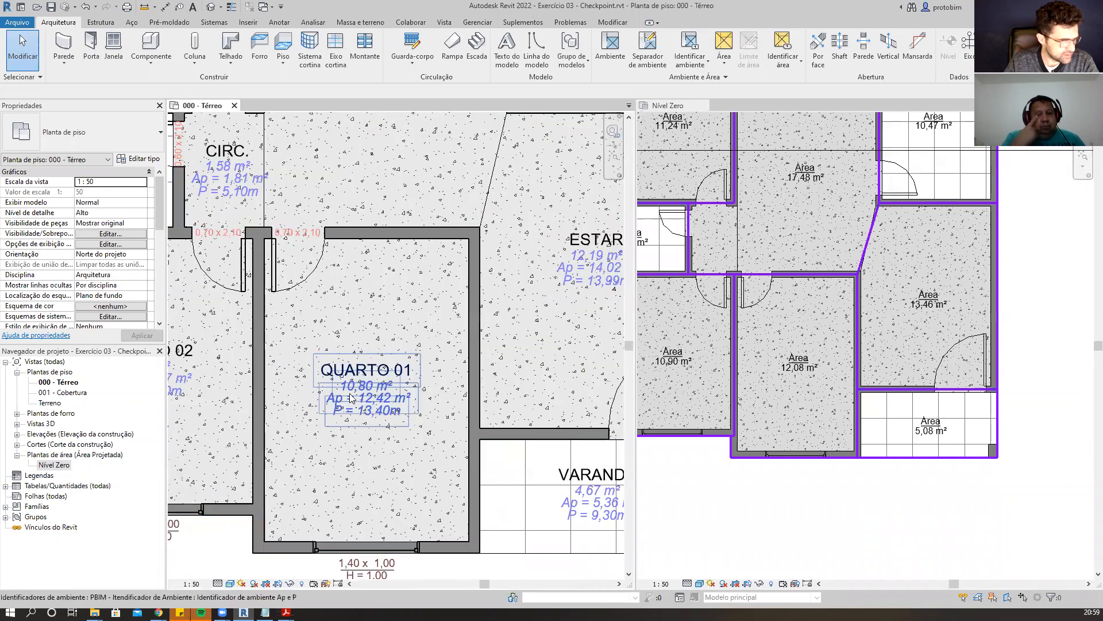
{"action": "scroll", "coordinate": [819, 391], "scroll_direction": "up", "scroll_amount": 1}
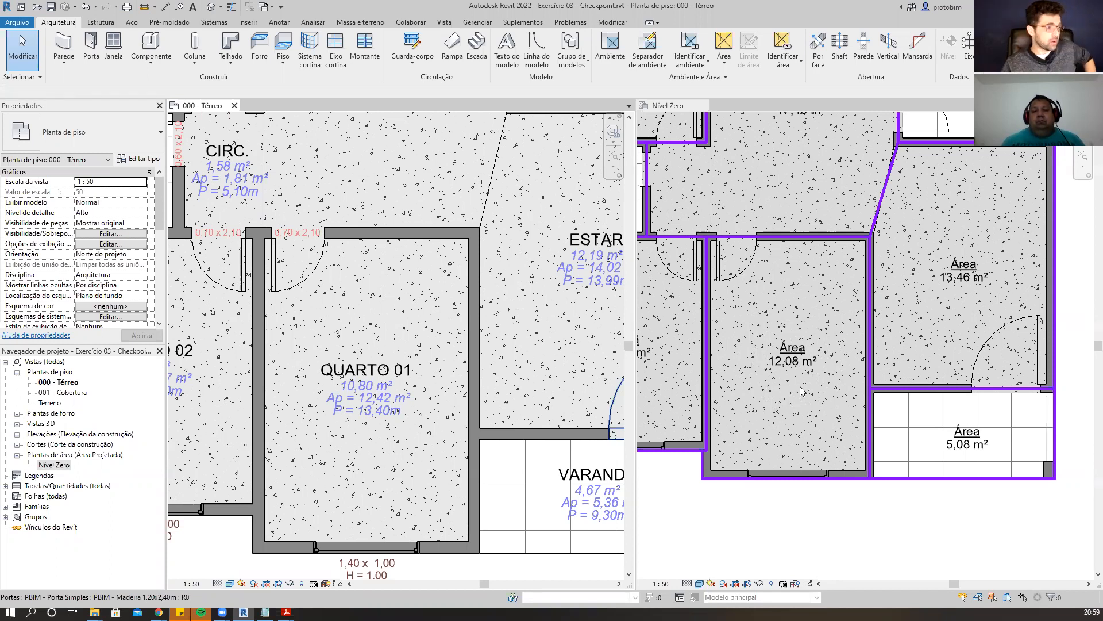
{"action": "scroll", "coordinate": [338, 494], "scroll_direction": "up", "scroll_amount": 1}
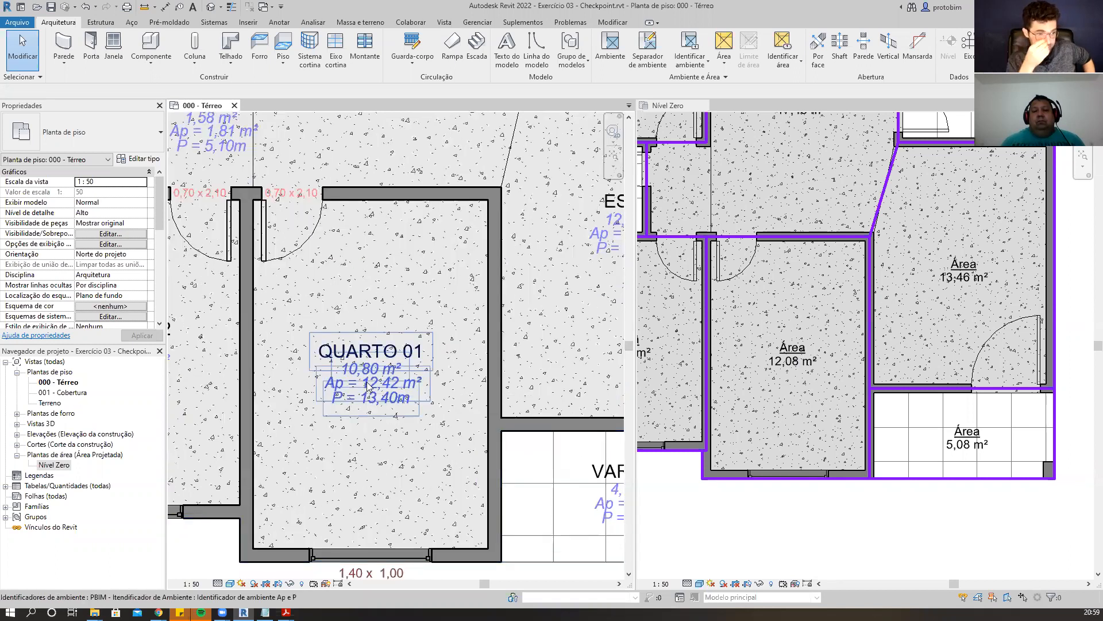
{"action": "scroll", "coordinate": [368, 385], "scroll_direction": "down", "scroll_amount": 2}
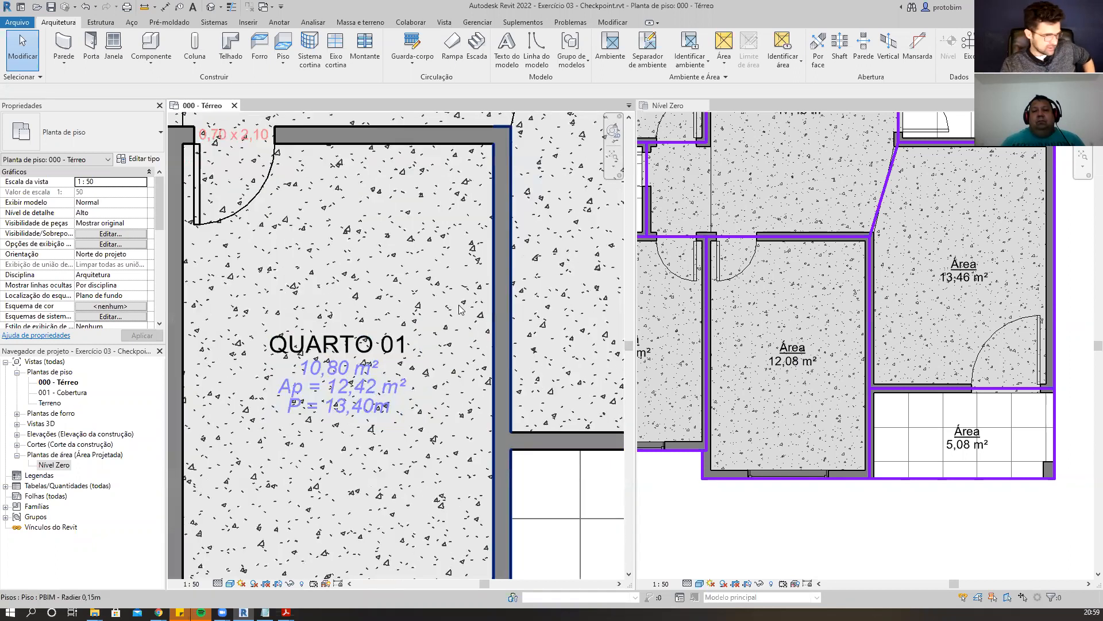
{"action": "scroll", "coordinate": [460, 508], "scroll_direction": "up", "scroll_amount": 2}
{"action": "scroll", "coordinate": [460, 508], "scroll_direction": "down", "scroll_amount": 3}
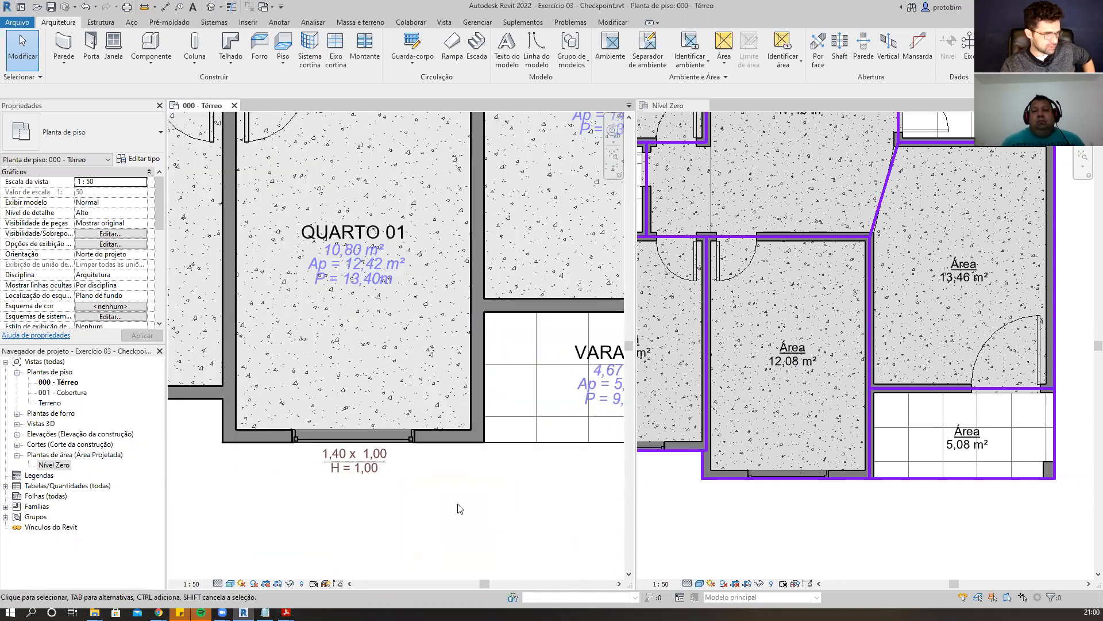
{"action": "scroll", "coordinate": [481, 529], "scroll_direction": "down", "scroll_amount": 2}
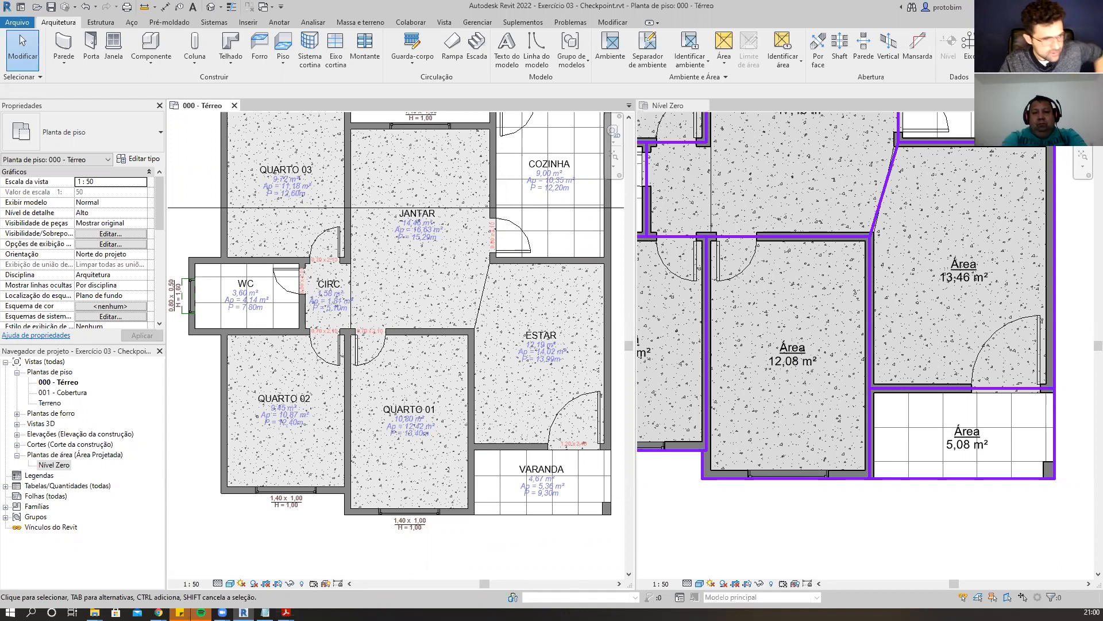
{"action": "scroll", "coordinate": [1000, 552], "scroll_direction": "down", "scroll_amount": 2}
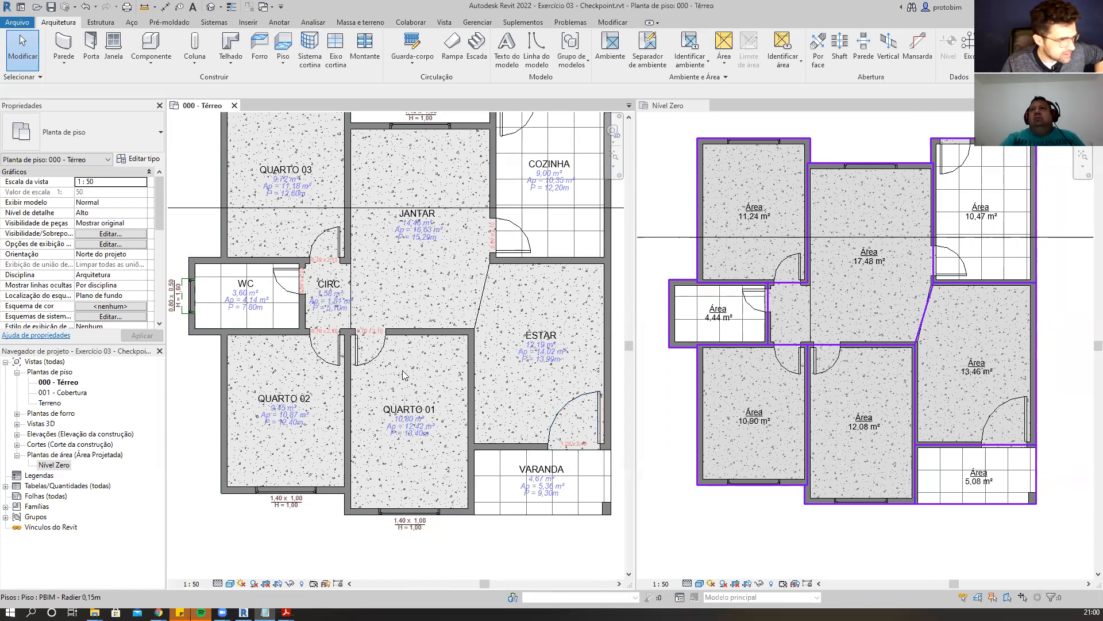
{"action": "scroll", "coordinate": [402, 375], "scroll_direction": "down", "scroll_amount": 1}
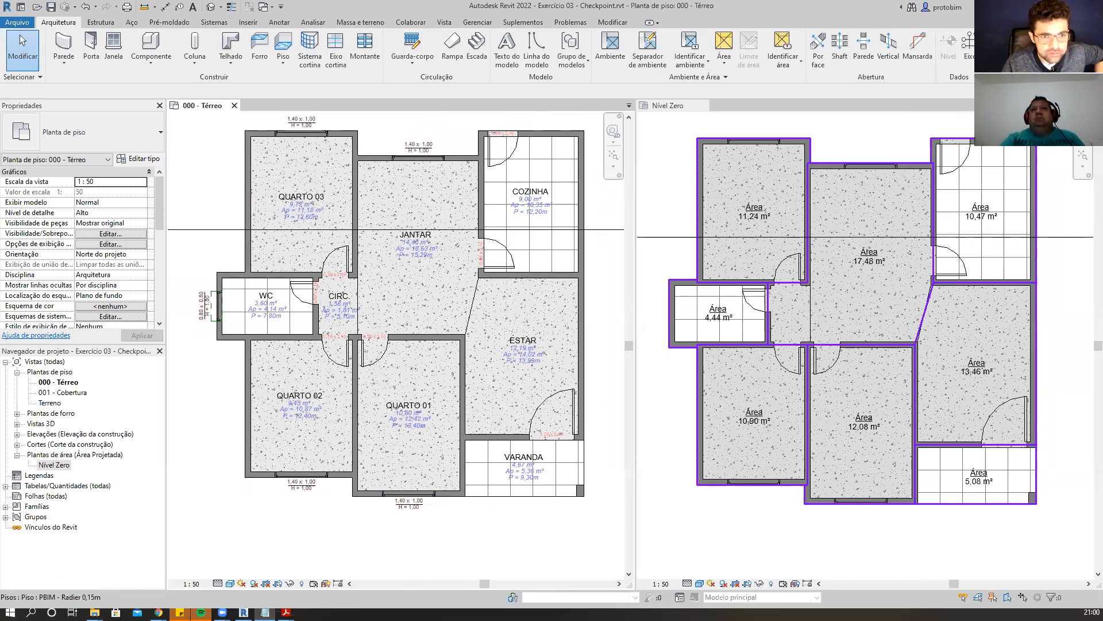
Save the project as Exercício 03 - Checkpoint.rvt.
{"action": "left_click", "coordinate": [16, 23]}
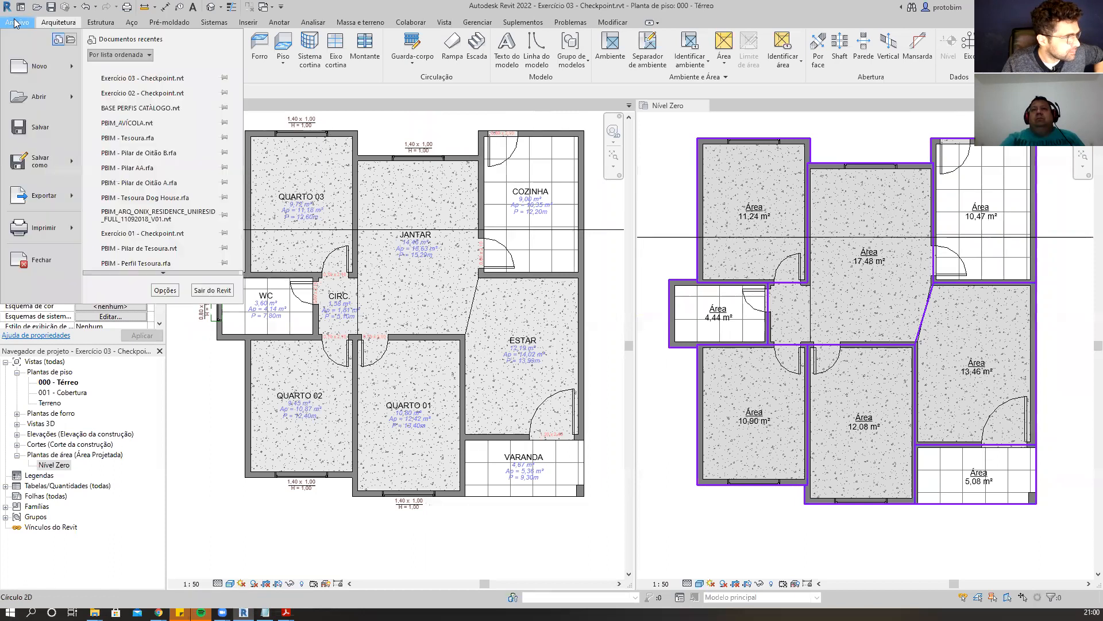
{"action": "mouse_move", "coordinate": [67, 166]}
{"action": "left_click", "coordinate": [187, 124]}
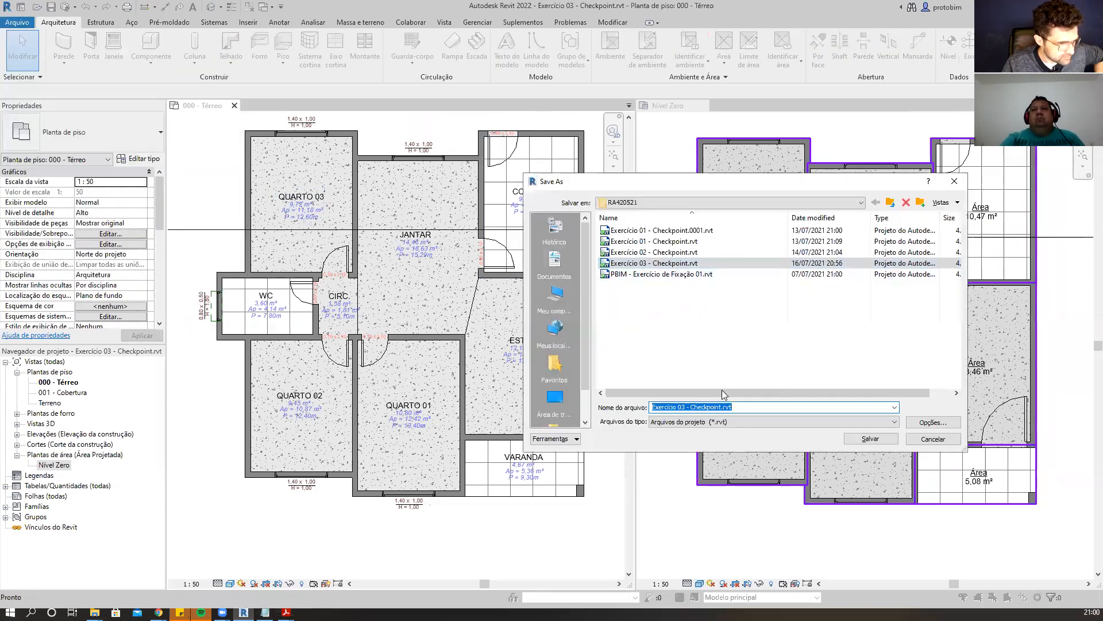
{"action": "left_click", "coordinate": [718, 407]}
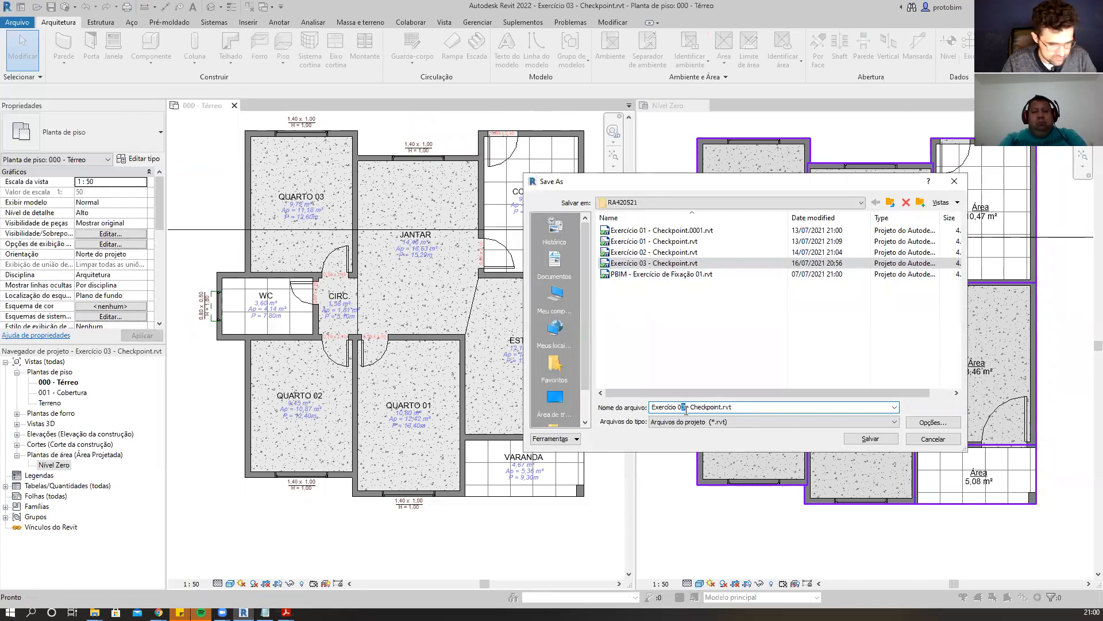
{"action": "left_click", "coordinate": [870, 438]}
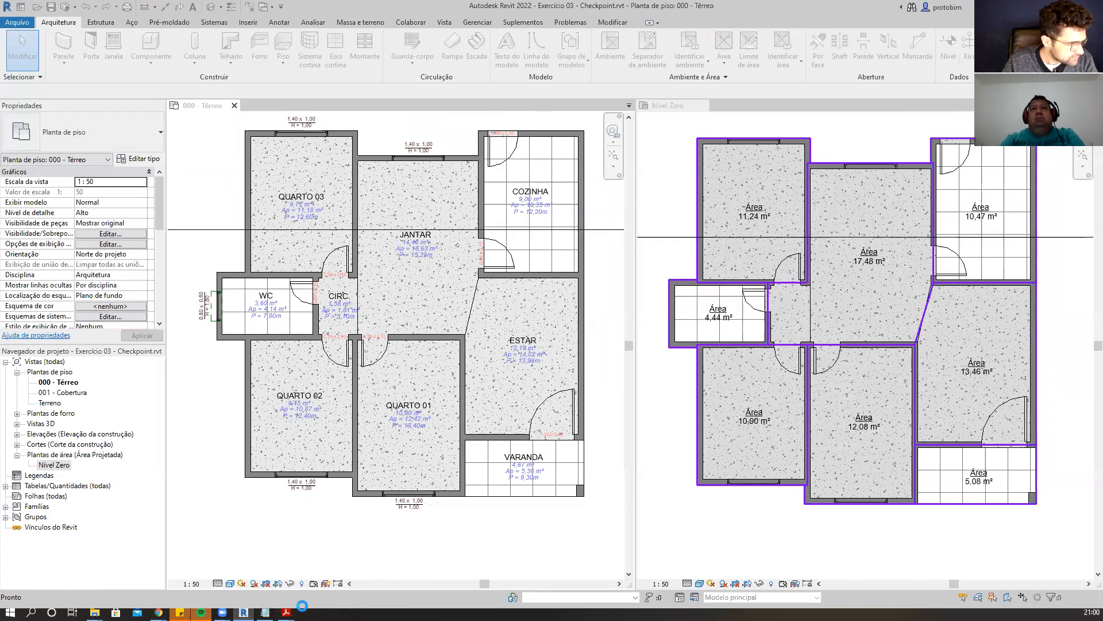
Switch to the course syllabus PDF and highlight 'Levels / Níveis;' in the Módulo 02 topic list.
{"action": "mouse_move", "coordinate": [286, 612]}
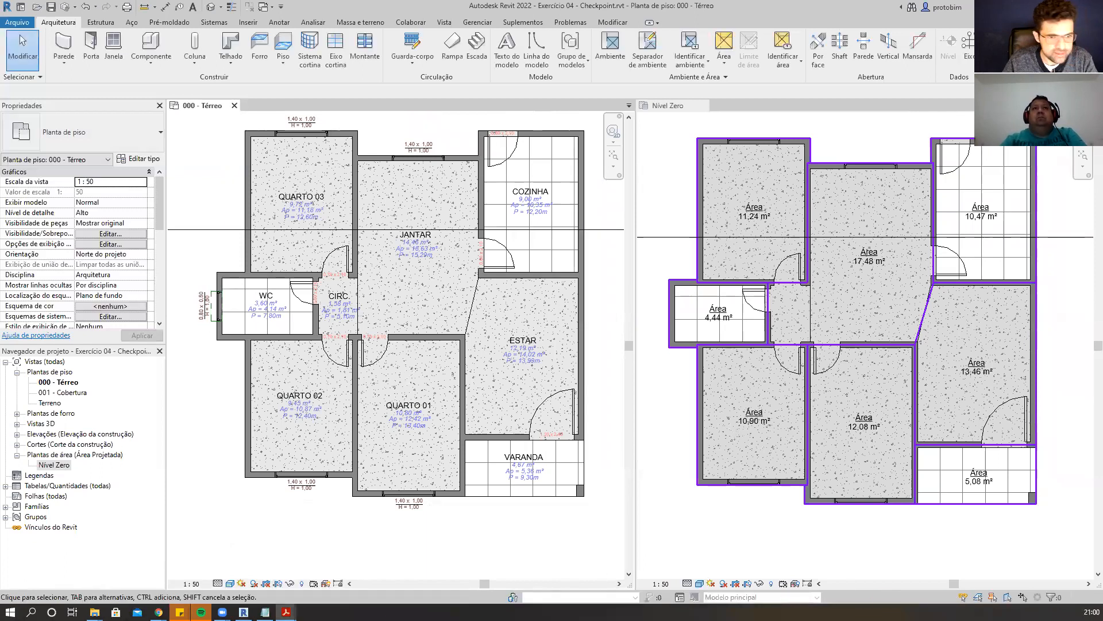
{"action": "left_click_drag", "start_coordinate": [1102, 4], "coordinate": [728, 1]}
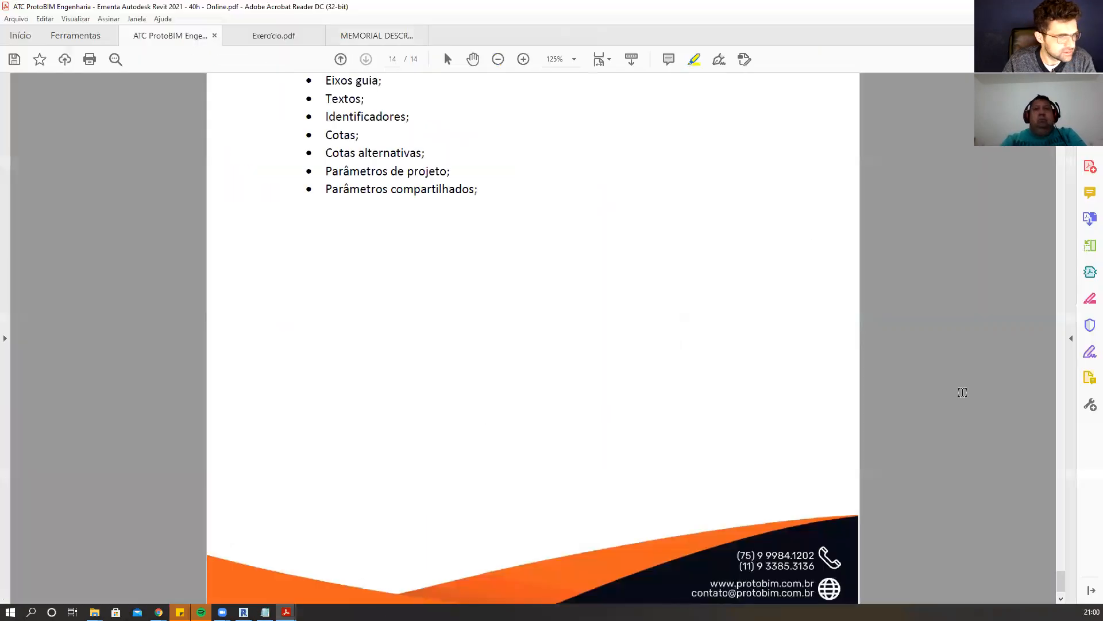
{"action": "scroll", "coordinate": [1038, 376], "scroll_direction": "up", "scroll_amount": 2}
{"action": "left_click_drag", "start_coordinate": [1062, 581], "coordinate": [1060, 81]}
{"action": "scroll", "coordinate": [761, 275], "scroll_direction": "down", "scroll_amount": 1}
{"action": "scroll", "coordinate": [761, 275], "scroll_direction": "down", "scroll_amount": 10}
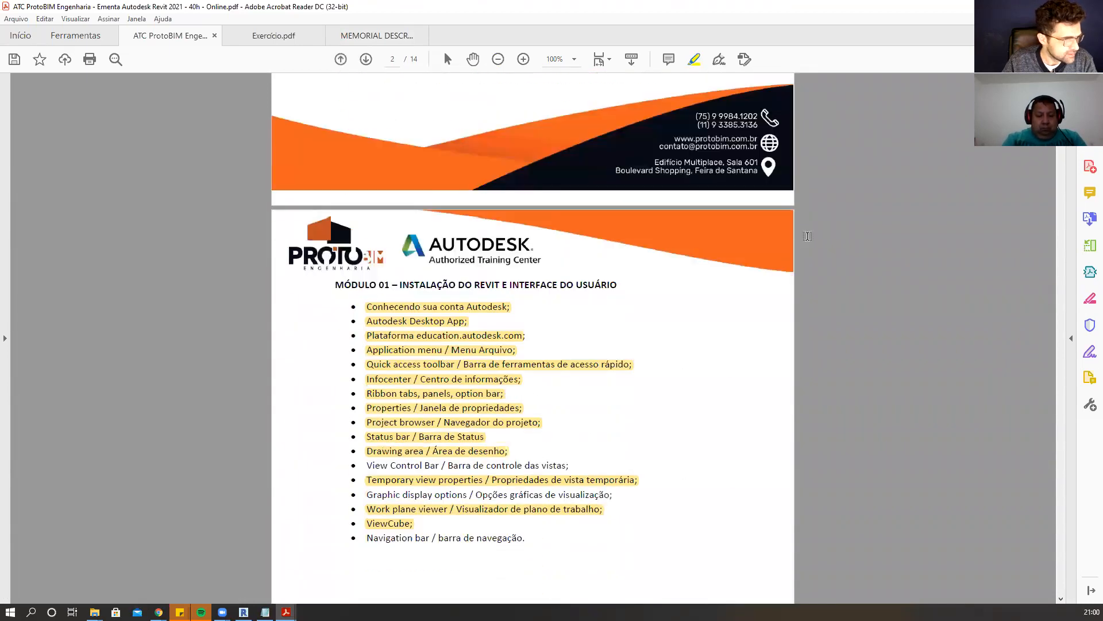
{"action": "scroll", "coordinate": [808, 236], "scroll_direction": "down", "scroll_amount": 8}
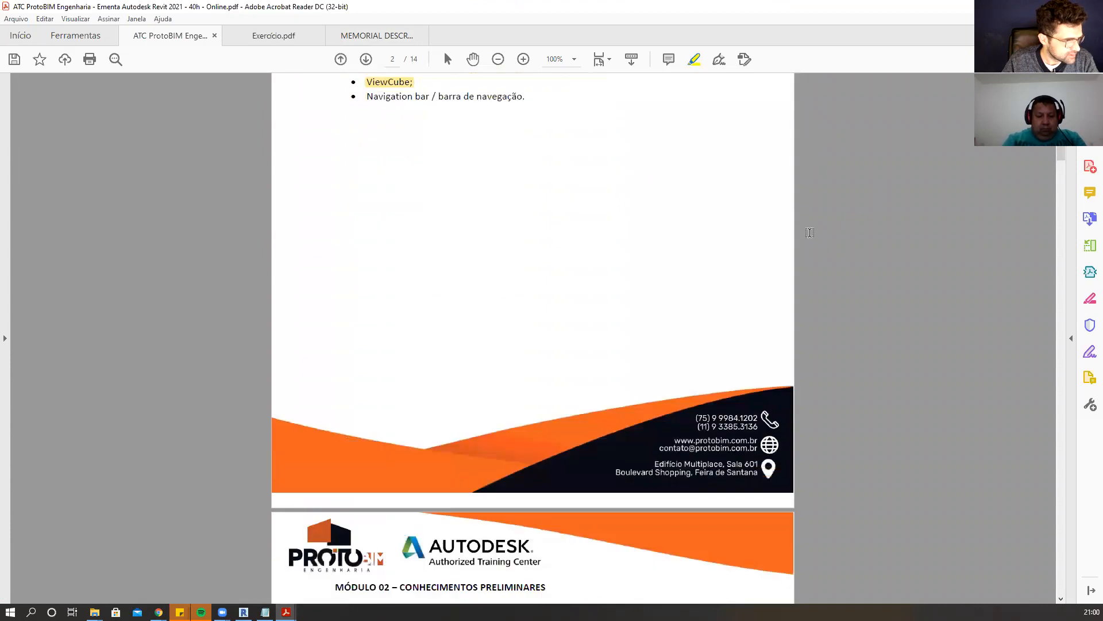
{"action": "scroll", "coordinate": [750, 320], "scroll_direction": "down", "scroll_amount": 3}
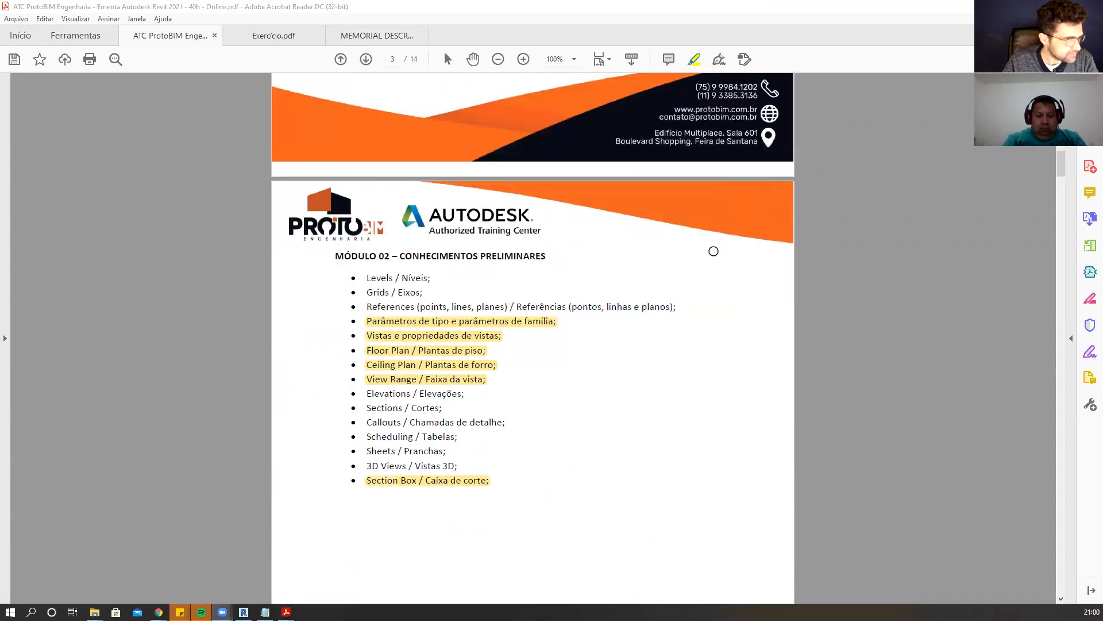
{"action": "left_click", "coordinate": [698, 59]}
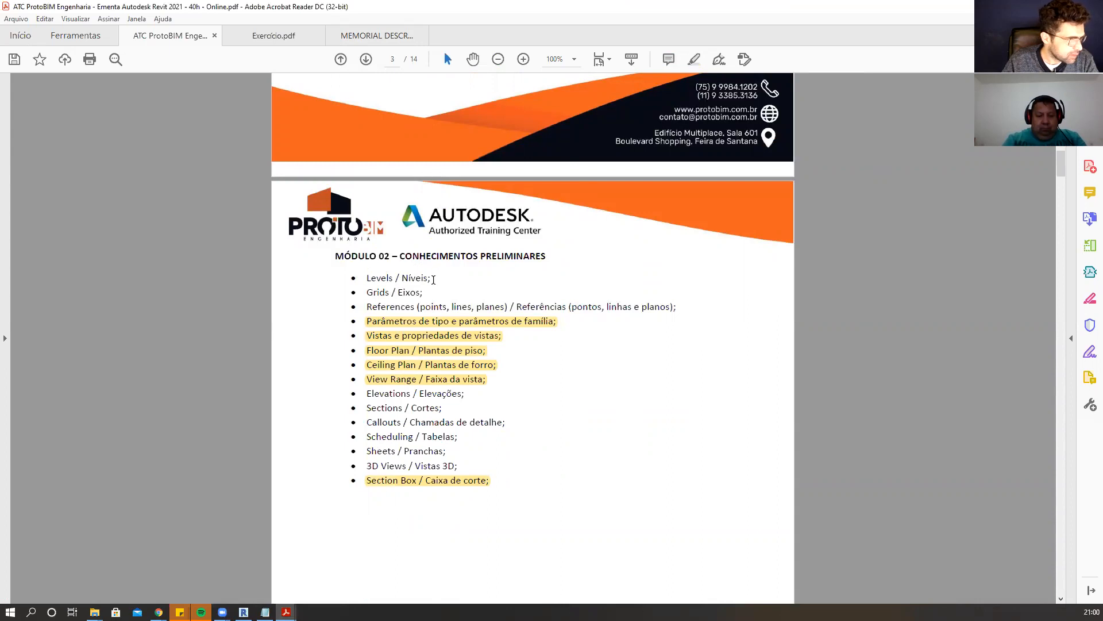
{"action": "left_click_drag", "start_coordinate": [433, 279], "coordinate": [366, 279]}
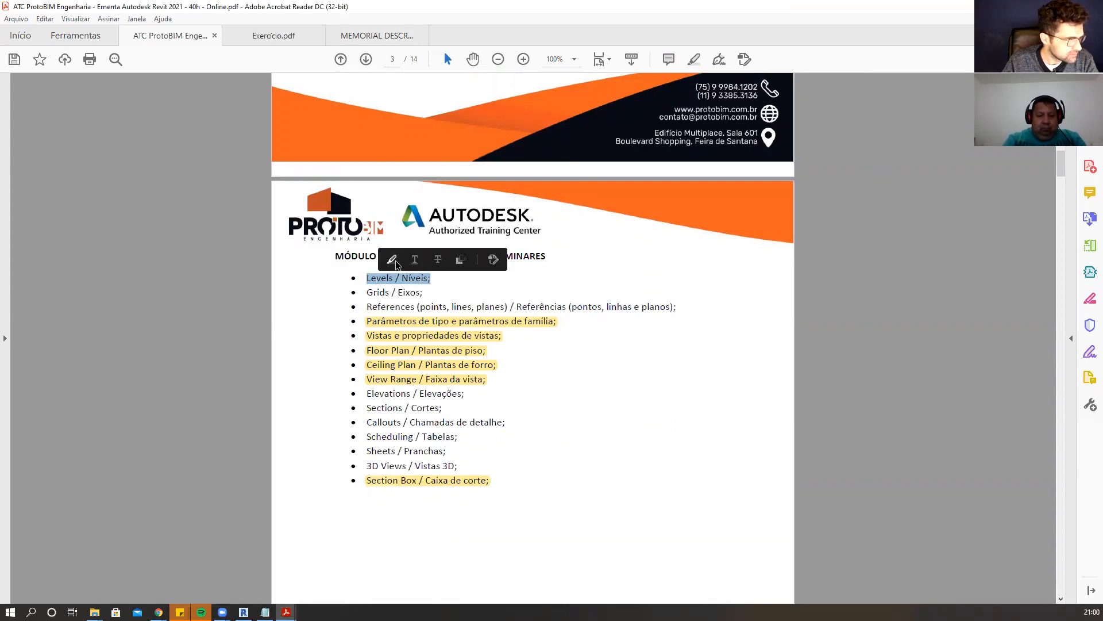
{"action": "left_click", "coordinate": [397, 264]}
Highlight 'Scheduling / Tabelas;' in the Módulo 02 topic list.
{"action": "scroll", "coordinate": [755, 431], "scroll_direction": "down", "scroll_amount": 1}
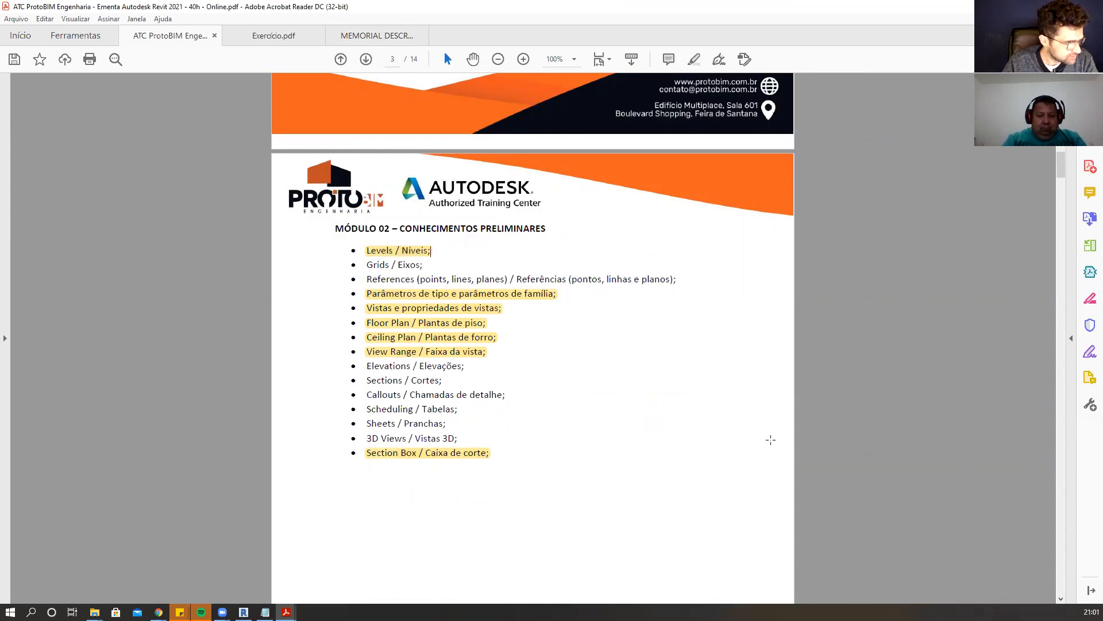
{"action": "left_click_drag", "start_coordinate": [461, 409], "coordinate": [366, 409]}
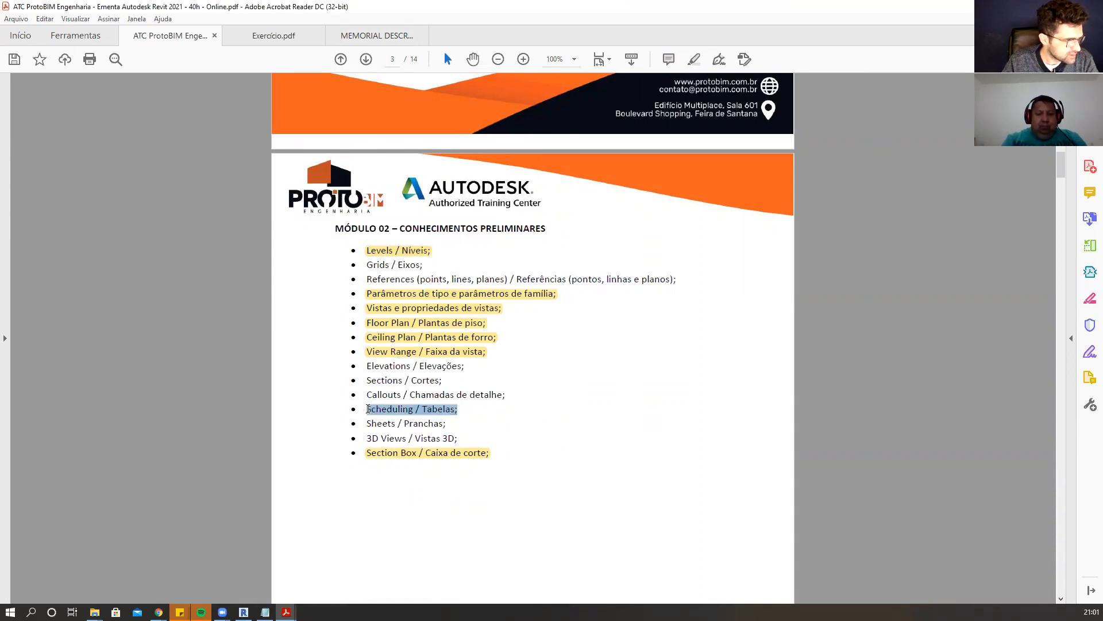
{"action": "left_click", "coordinate": [382, 393]}
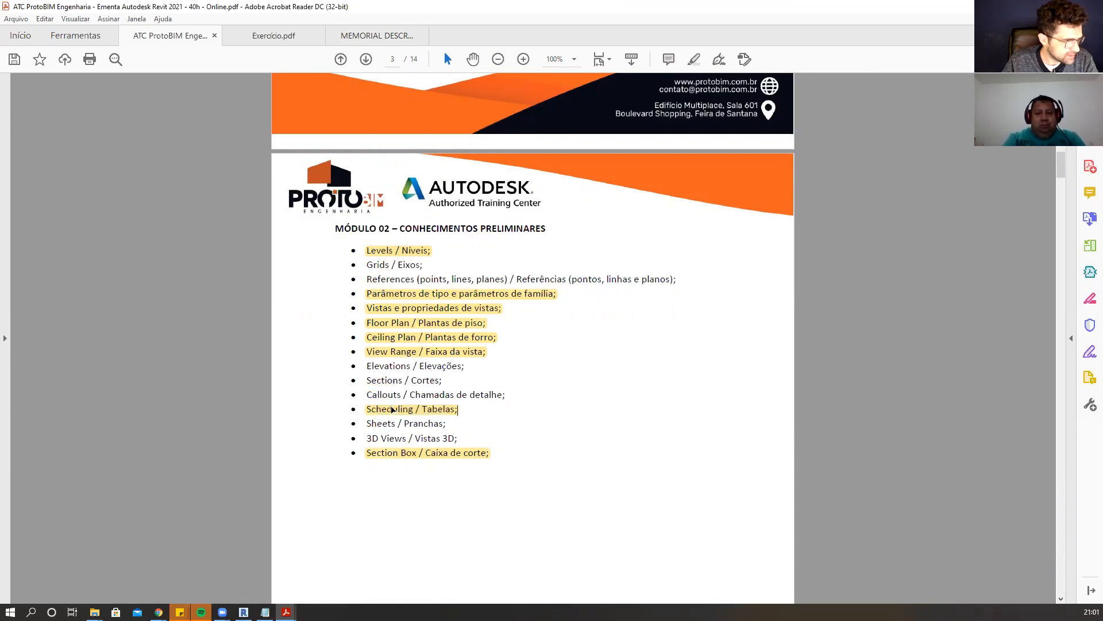
Highlight 'Split face / Dividir faces;' and 'Painting / Pintar;' in the page 4 topic list.
{"action": "scroll", "coordinate": [611, 285], "scroll_direction": "down", "scroll_amount": 20}
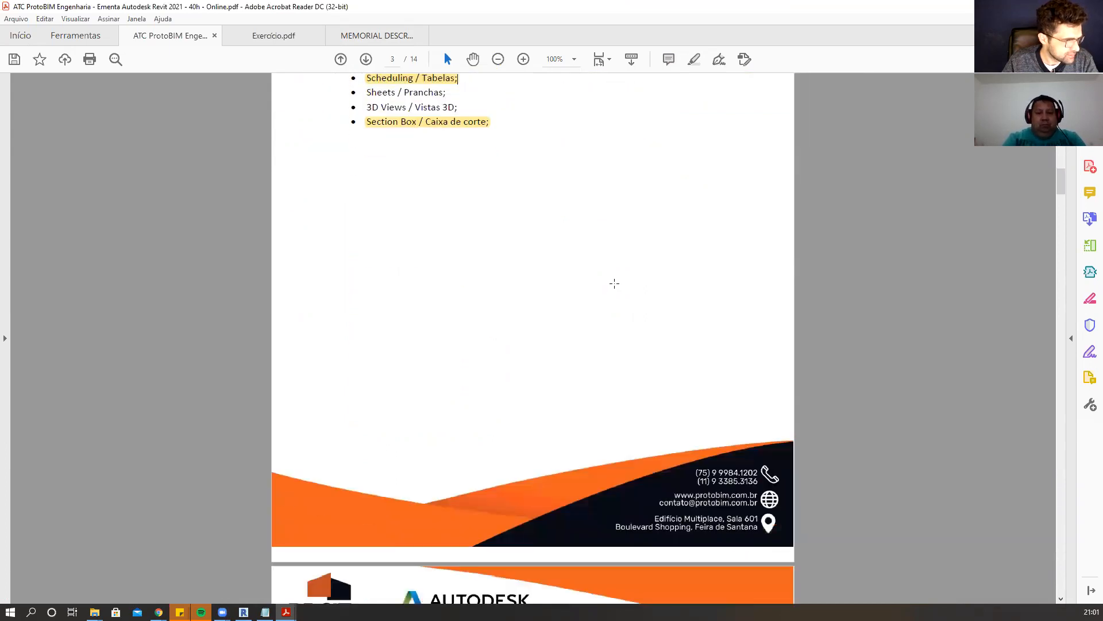
{"action": "scroll", "coordinate": [614, 283], "scroll_direction": "down", "scroll_amount": 12}
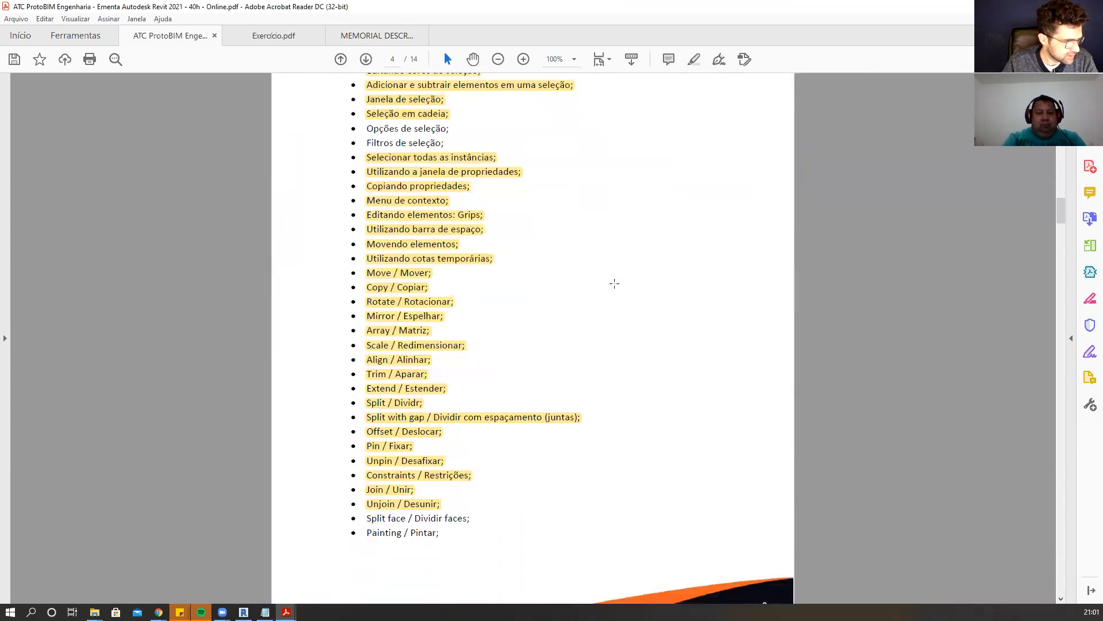
{"action": "left_click_drag", "start_coordinate": [472, 382], "coordinate": [366, 381]}
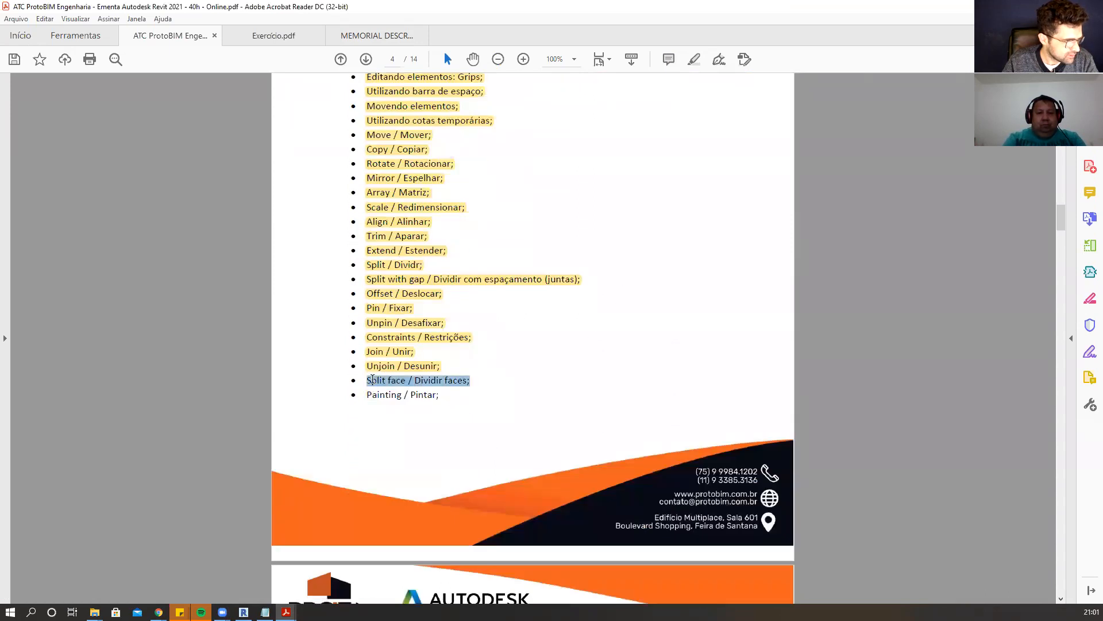
{"action": "left_click", "coordinate": [694, 59]}
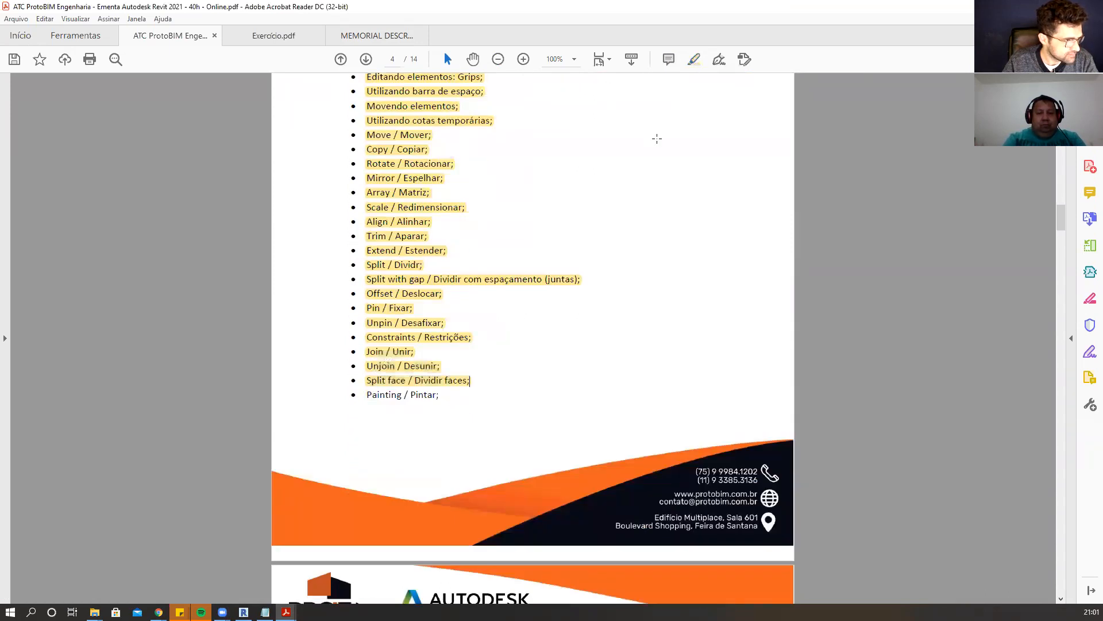
{"action": "left_click_drag", "start_coordinate": [440, 393], "coordinate": [366, 394]}
{"action": "left_click", "coordinate": [695, 59]}
Highlight 'Forros;' in the Módulo 11 list on floors, ceilings and roofs.
{"action": "scroll", "coordinate": [492, 305], "scroll_direction": "down", "scroll_amount": 10}
{"action": "scroll", "coordinate": [492, 305], "scroll_direction": "down", "scroll_amount": 5}
{"action": "scroll", "coordinate": [493, 305], "scroll_direction": "down", "scroll_amount": 10}
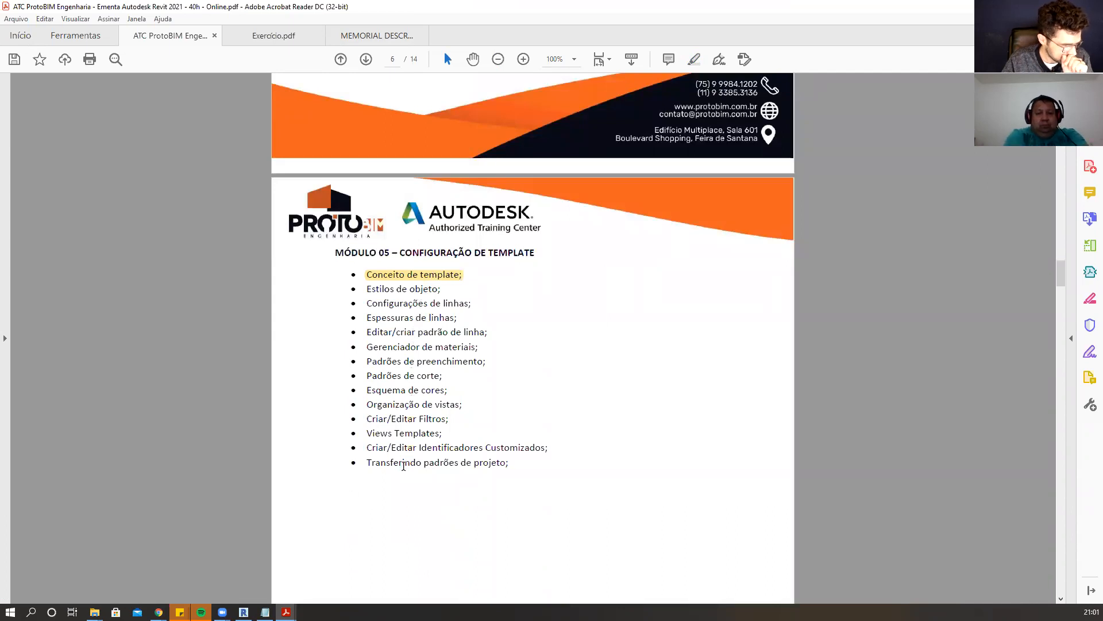
{"action": "scroll", "coordinate": [403, 466], "scroll_direction": "down", "scroll_amount": 20}
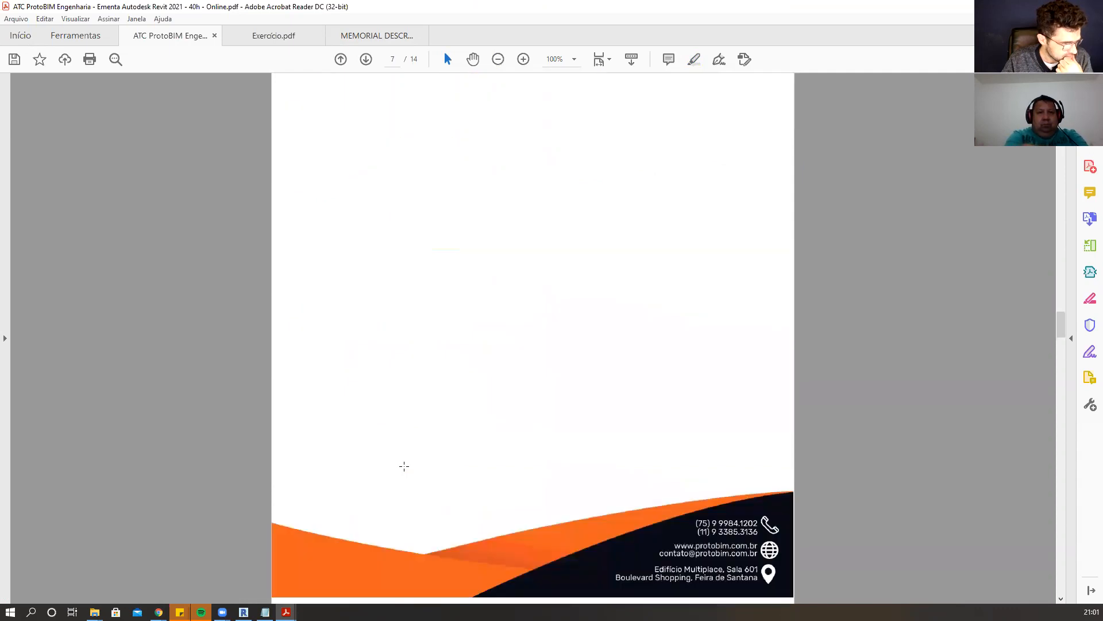
{"action": "scroll", "coordinate": [404, 466], "scroll_direction": "down", "scroll_amount": 8}
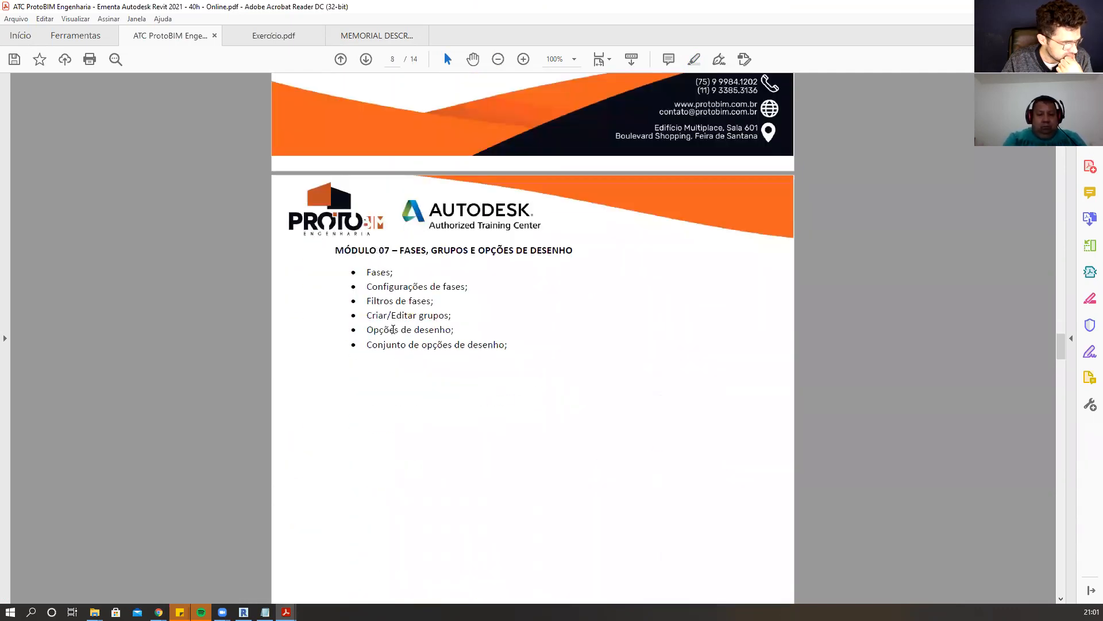
{"action": "scroll", "coordinate": [392, 321], "scroll_direction": "down", "scroll_amount": 20}
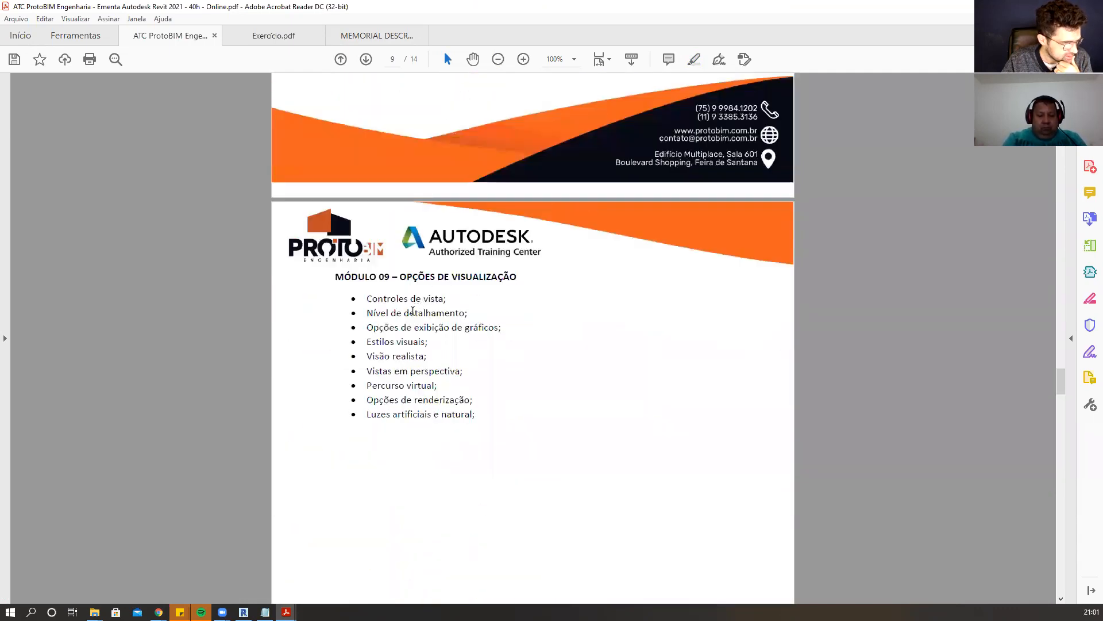
{"action": "scroll", "coordinate": [414, 443], "scroll_direction": "down", "scroll_amount": 20}
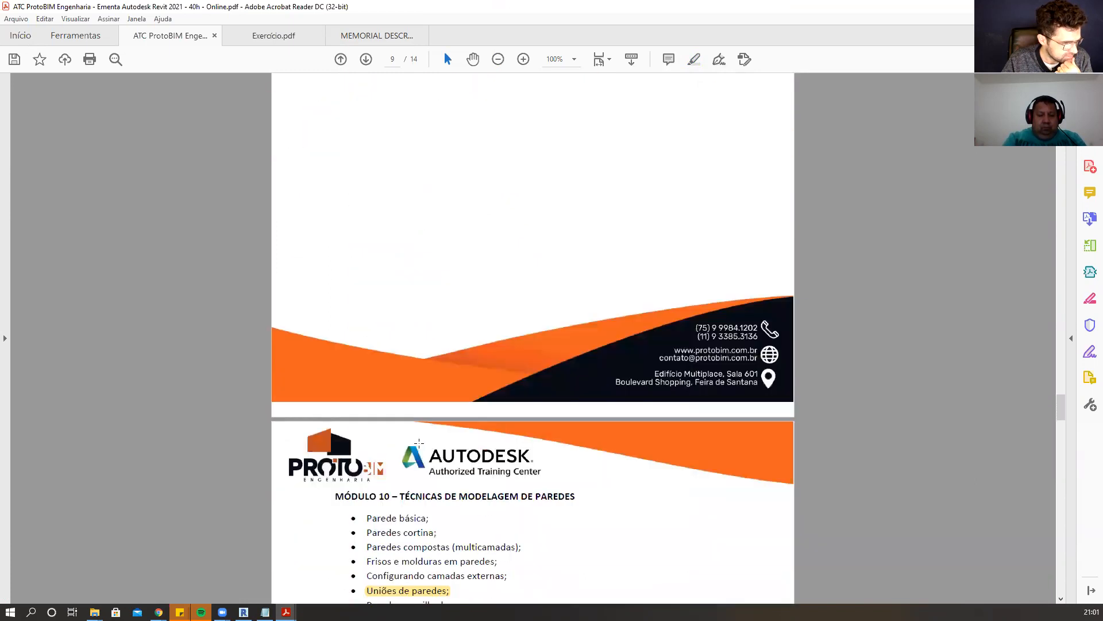
{"action": "scroll", "coordinate": [425, 444], "scroll_direction": "down", "scroll_amount": 1}
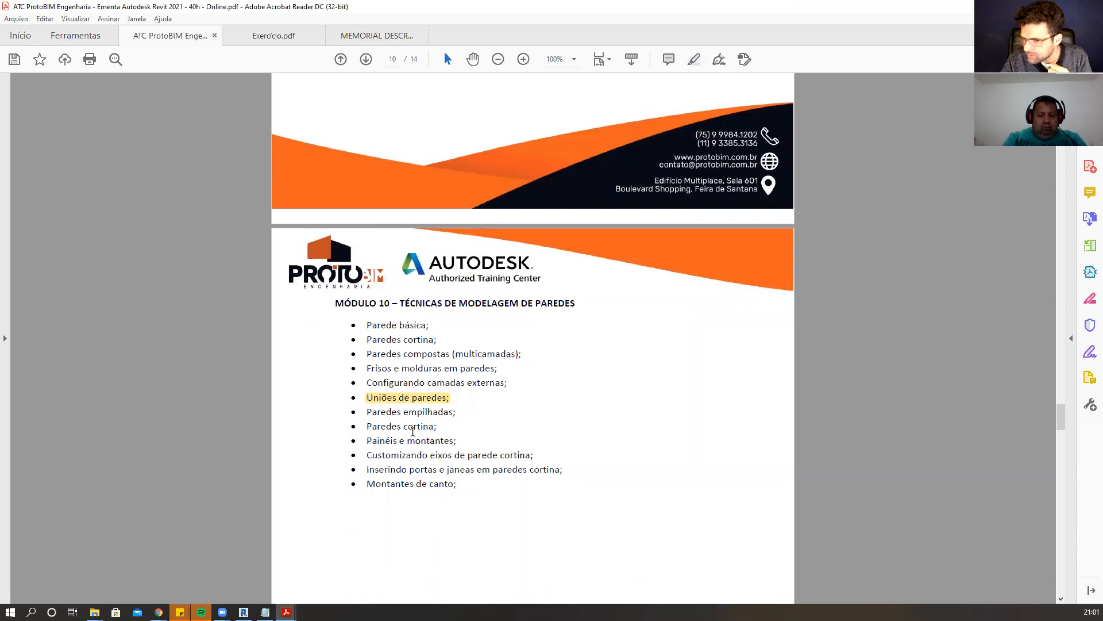
{"action": "scroll", "coordinate": [412, 431], "scroll_direction": "down", "scroll_amount": 20}
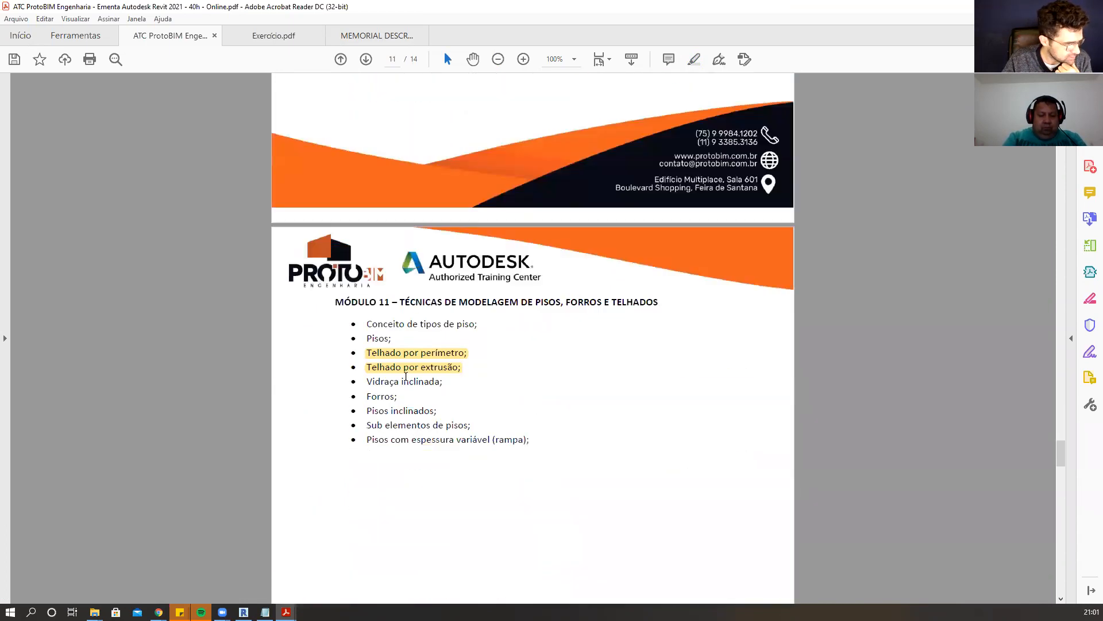
{"action": "left_click_drag", "start_coordinate": [399, 398], "coordinate": [374, 397]}
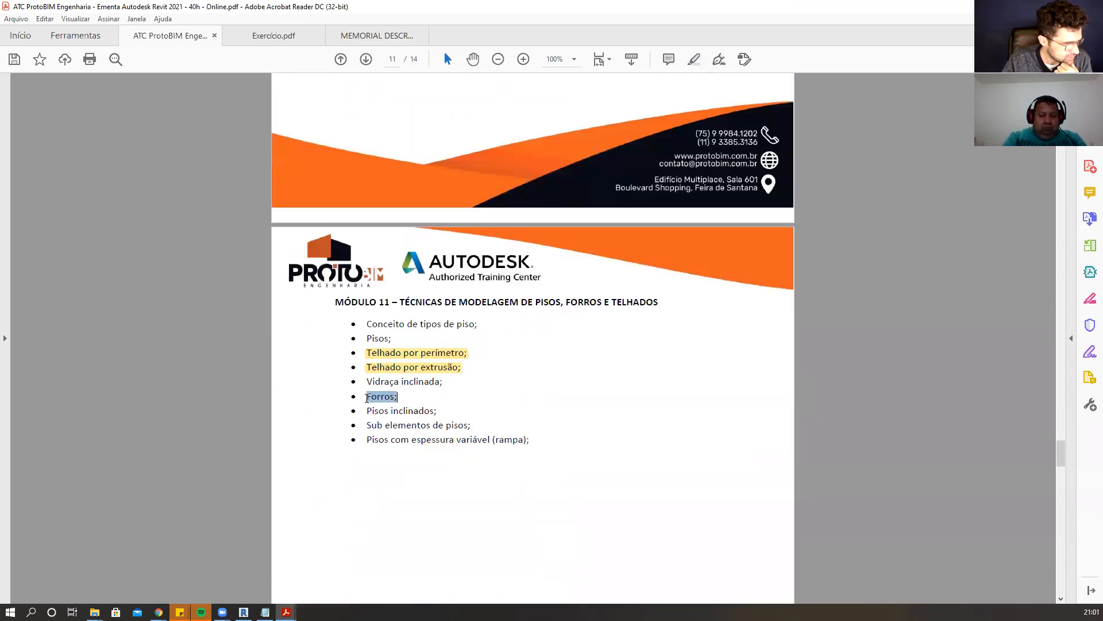
{"action": "left_click", "coordinate": [421, 406]}
{"action": "left_click_drag", "start_coordinate": [404, 394], "coordinate": [374, 397]}
{"action": "left_click", "coordinate": [401, 398]}
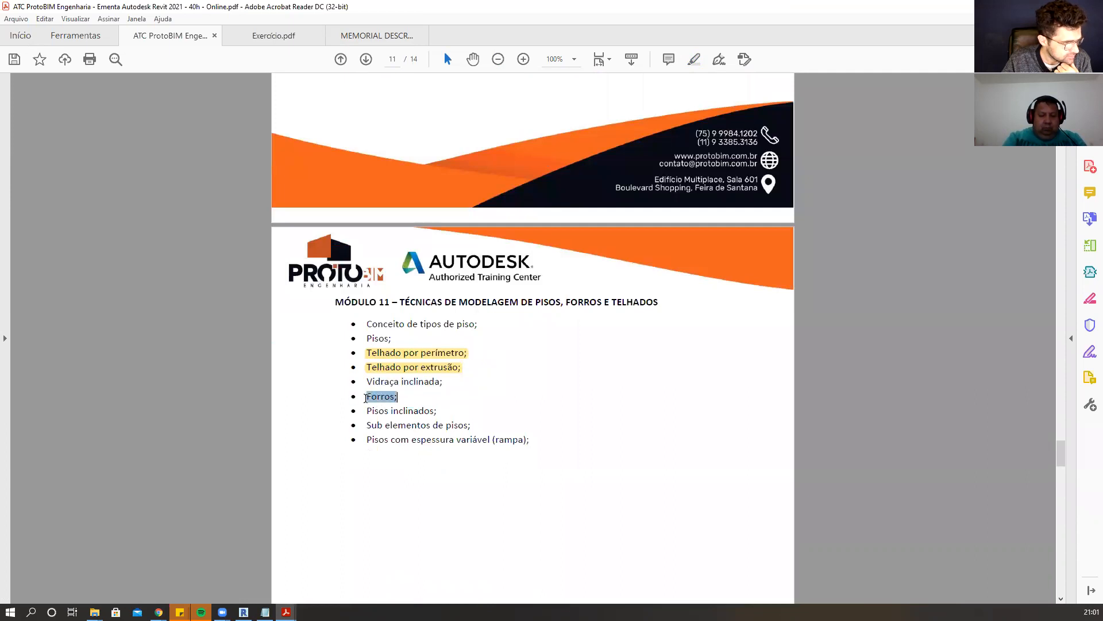
{"action": "left_click", "coordinate": [694, 59]}
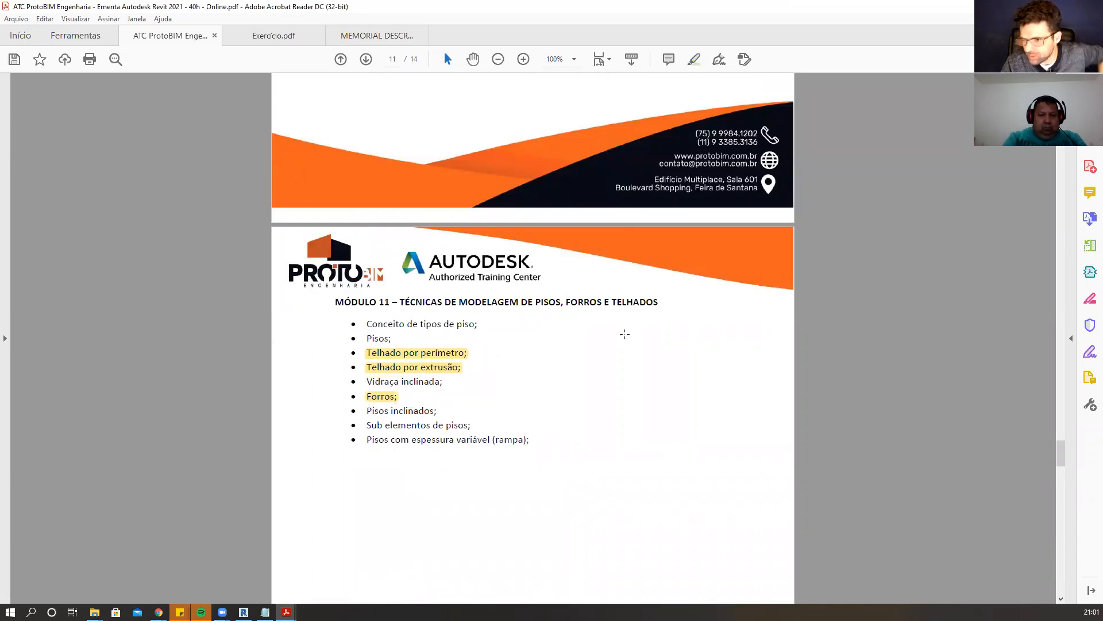
Highlight 'Ambientes;' and 'Áreas;' in the Módulo 14 – Documentação list.
{"action": "scroll", "coordinate": [625, 333], "scroll_direction": "up", "scroll_amount": 5}
{"action": "scroll", "coordinate": [625, 334], "scroll_direction": "down", "scroll_amount": 8}
{"action": "scroll", "coordinate": [567, 310], "scroll_direction": "down", "scroll_amount": 18}
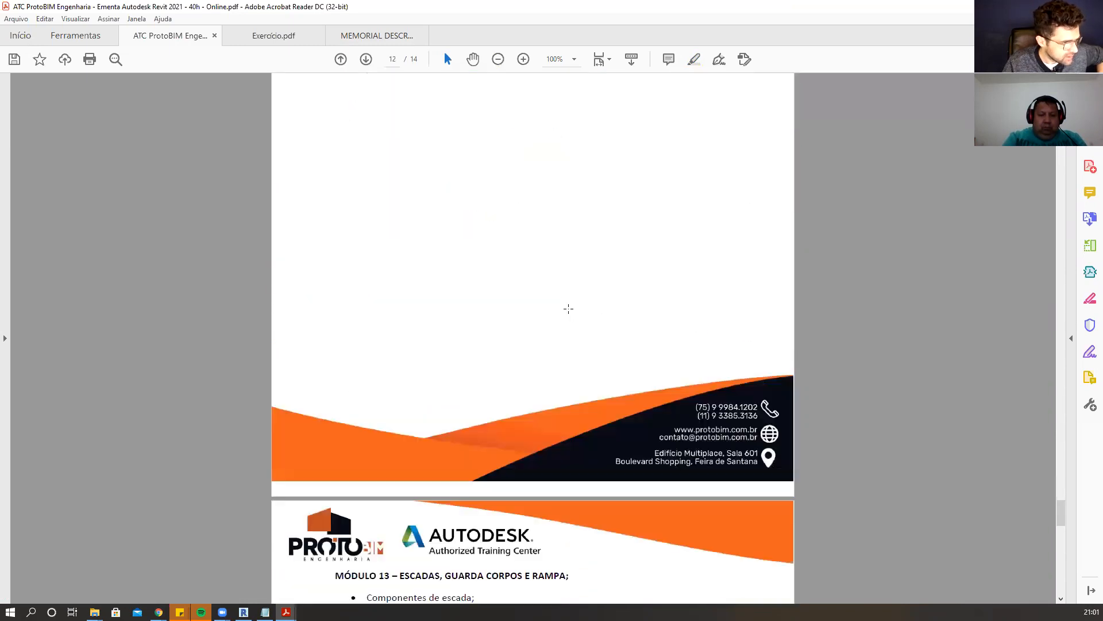
{"action": "scroll", "coordinate": [570, 307], "scroll_direction": "down", "scroll_amount": 2}
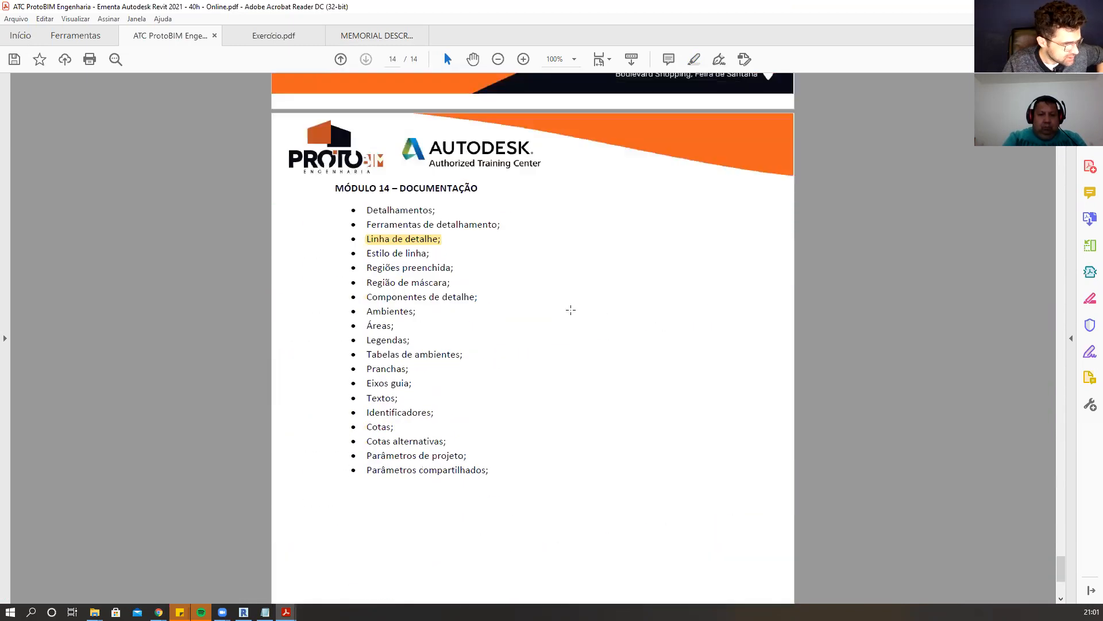
{"action": "left_click_drag", "start_coordinate": [421, 312], "coordinate": [373, 313]}
{"action": "left_click", "coordinate": [456, 345]}
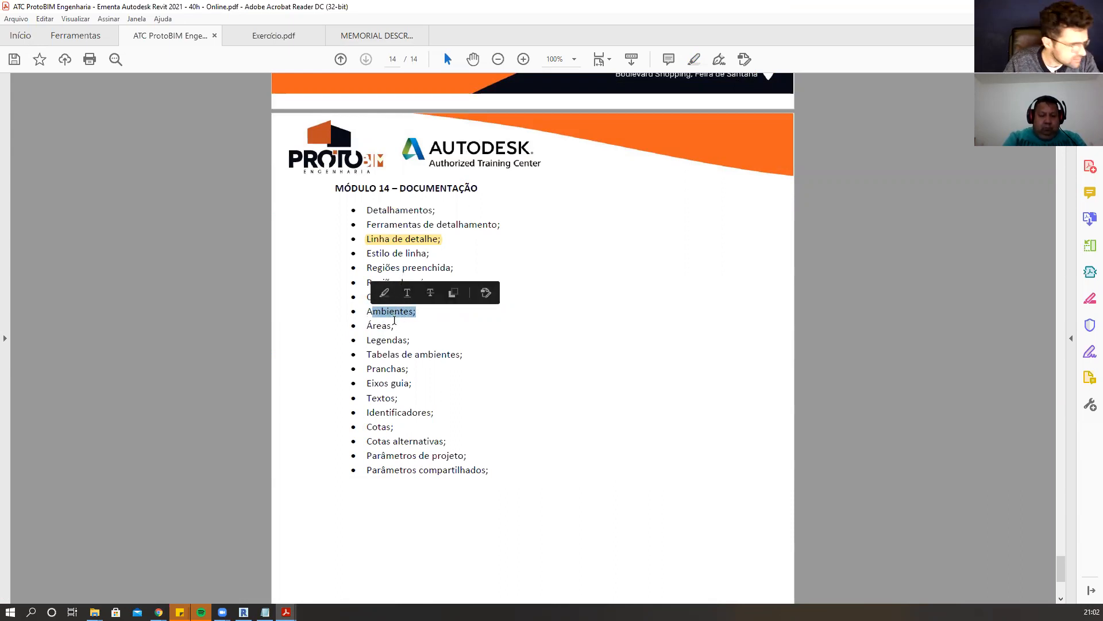
{"action": "left_click", "coordinate": [417, 313]}
{"action": "left_click_drag", "start_coordinate": [417, 313], "coordinate": [366, 326]}
{"action": "left_click", "coordinate": [381, 293]}
{"action": "left_click", "coordinate": [384, 305]}
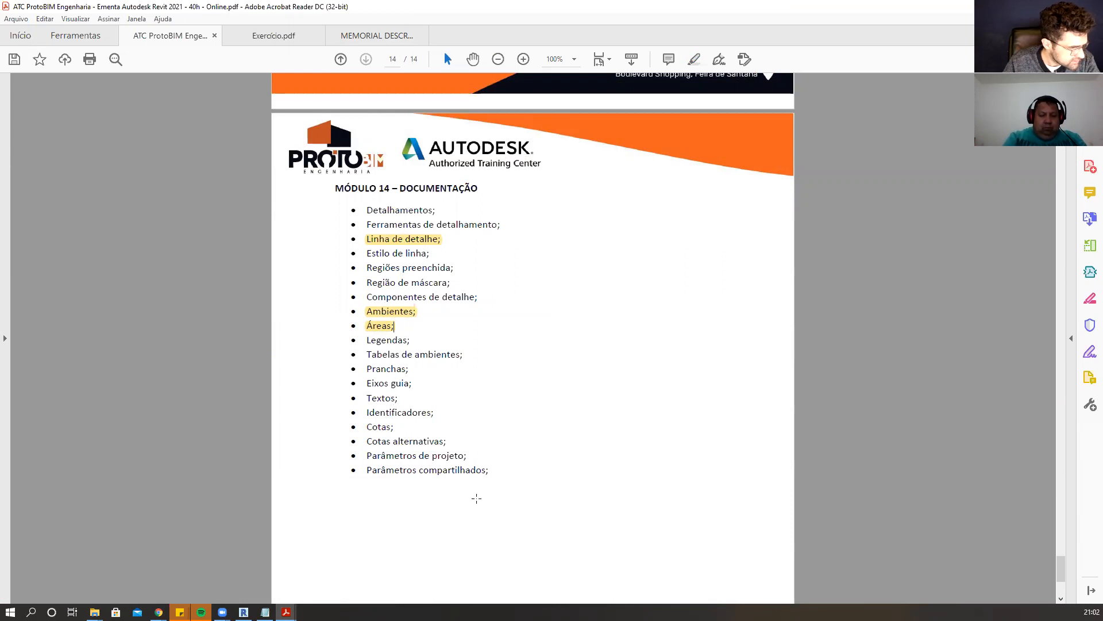
Highlight 'Tabelas de ambientes;' in the Módulo 14 list.
{"action": "scroll", "coordinate": [776, 421], "scroll_direction": "down", "scroll_amount": 6}
{"action": "scroll", "coordinate": [776, 422], "scroll_direction": "up", "scroll_amount": 1}
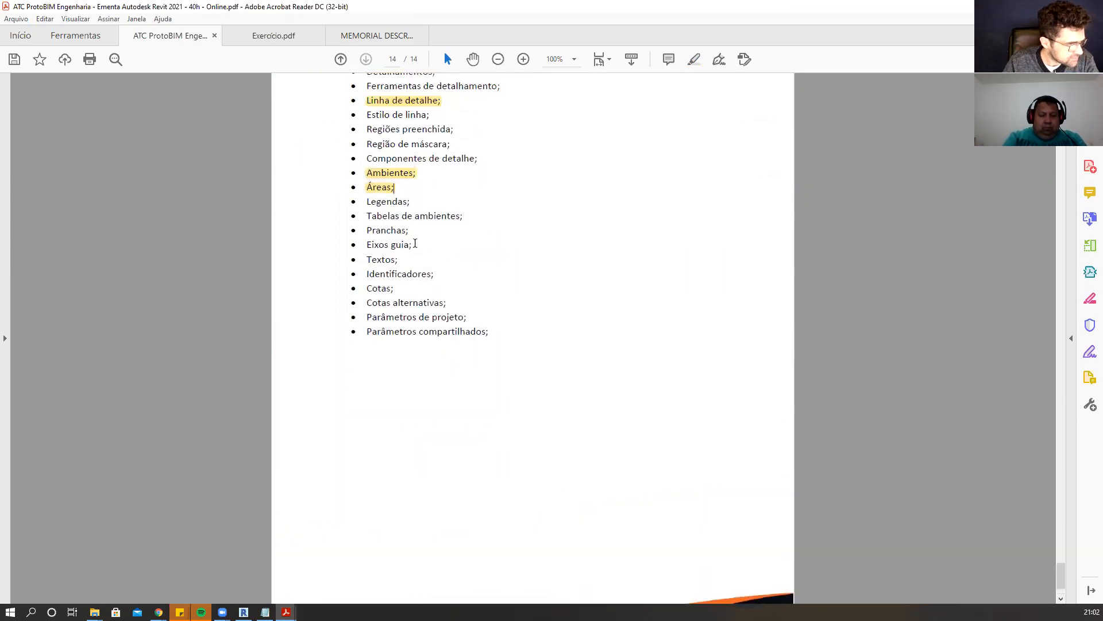
{"action": "left_click_drag", "start_coordinate": [464, 216], "coordinate": [383, 216]}
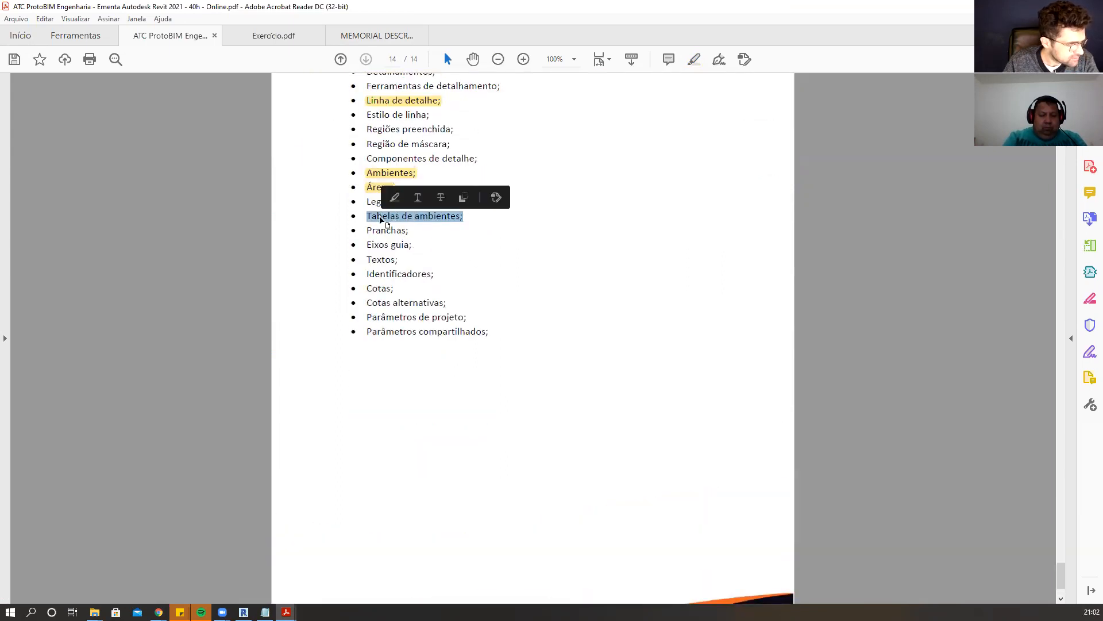
{"action": "left_click", "coordinate": [395, 199]}
Close the highlighted syllabus, agreeing to save its changes and choosing to save in another folder.
{"action": "scroll", "coordinate": [565, 308], "scroll_direction": "down", "scroll_amount": 4}
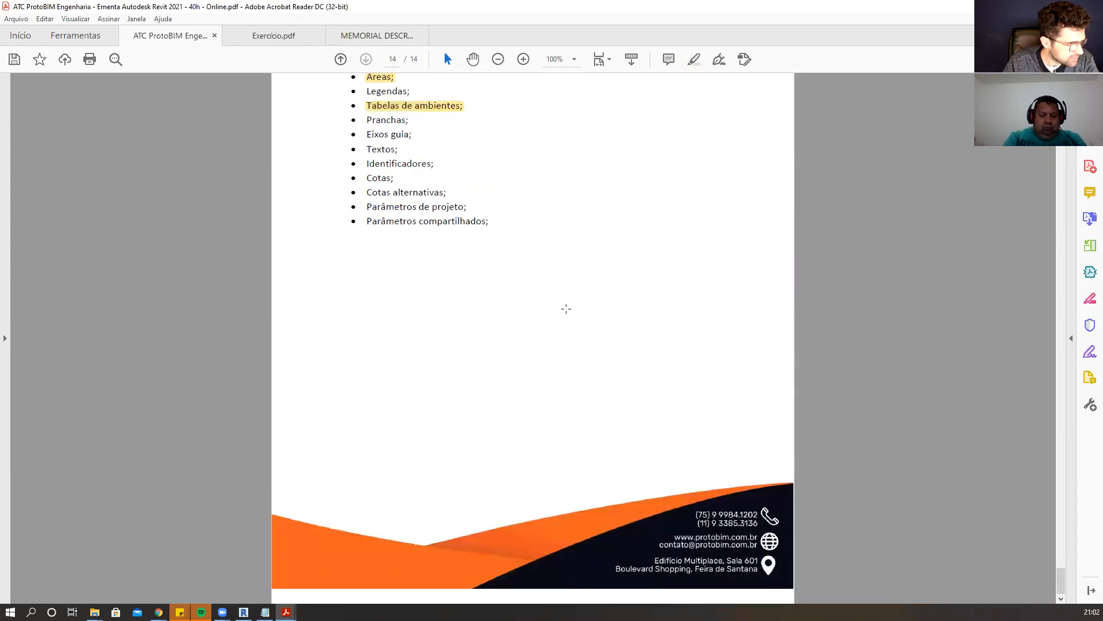
{"action": "scroll", "coordinate": [564, 308], "scroll_direction": "up", "scroll_amount": 7}
{"action": "scroll", "coordinate": [1049, 373], "scroll_direction": "up", "scroll_amount": 12}
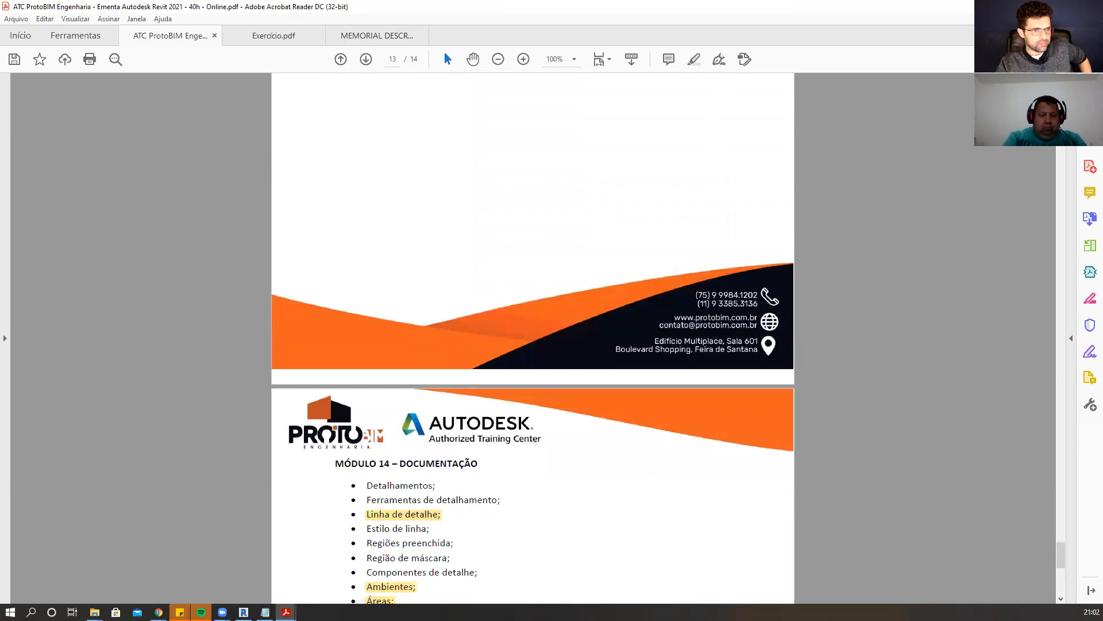
{"action": "left_click", "coordinate": [214, 35]}
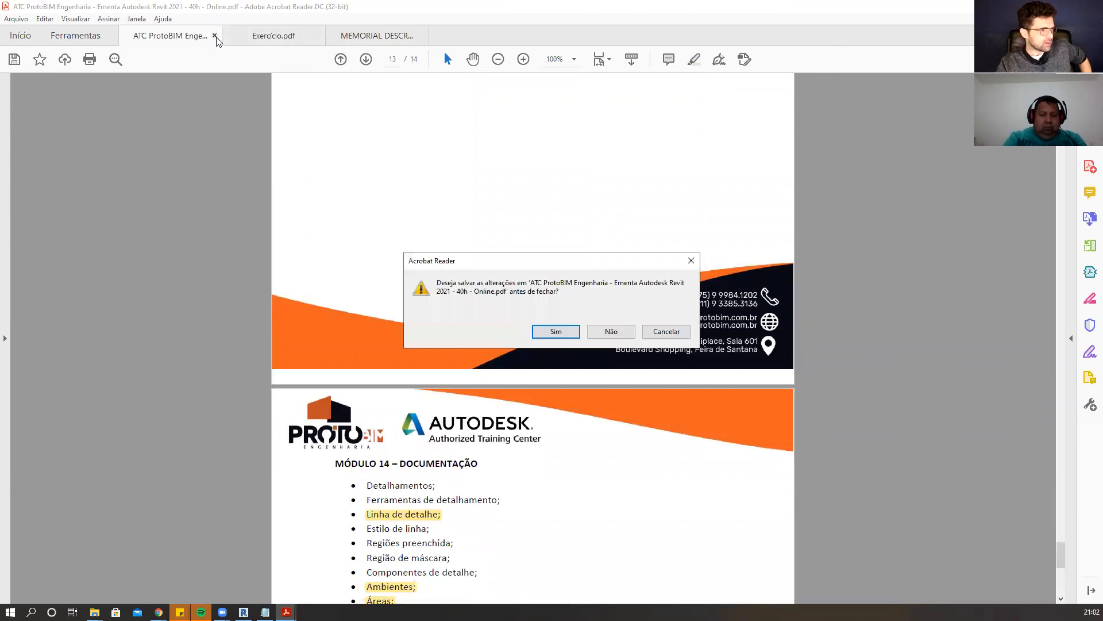
{"action": "left_click", "coordinate": [569, 330]}
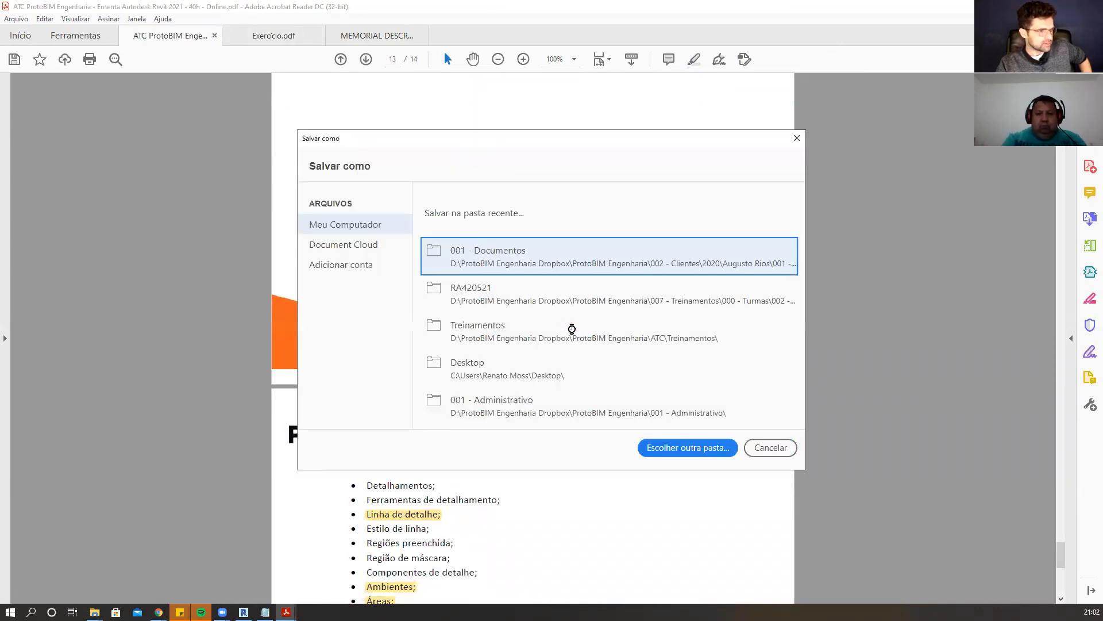
{"action": "left_click", "coordinate": [572, 327]}
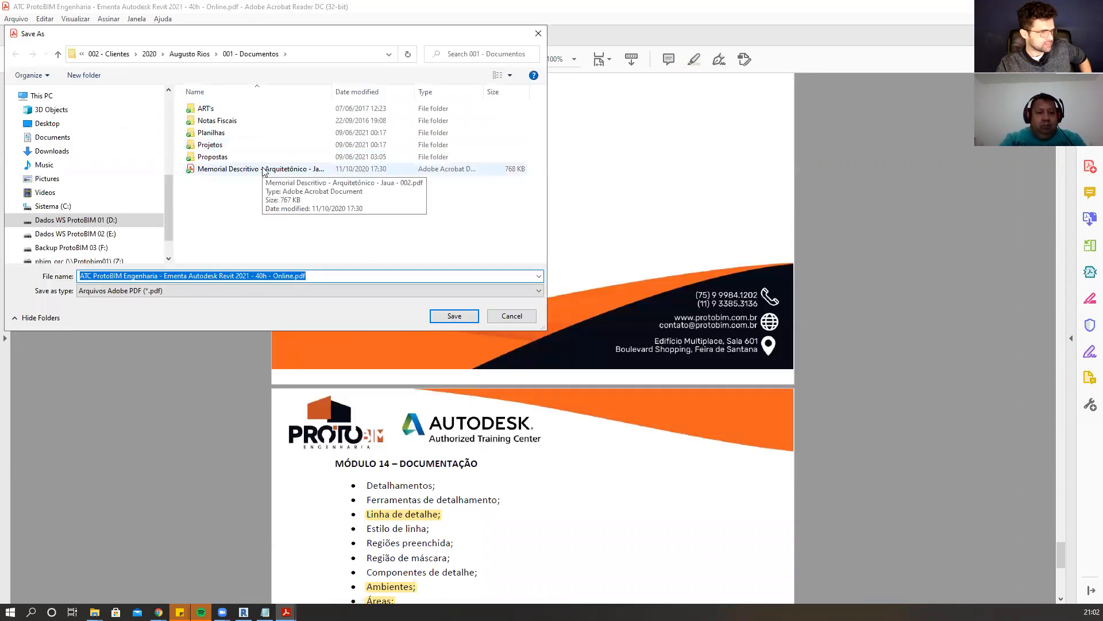
Browse the save dialog to the folder 007 - Treinamentos > 000 - Turmas > 002 - Turmas > 2021 > RA420521.
{"action": "scroll", "coordinate": [123, 219], "scroll_direction": "down", "scroll_amount": 1}
{"action": "left_click", "coordinate": [110, 188]}
{"action": "left_click", "coordinate": [243, 159]}
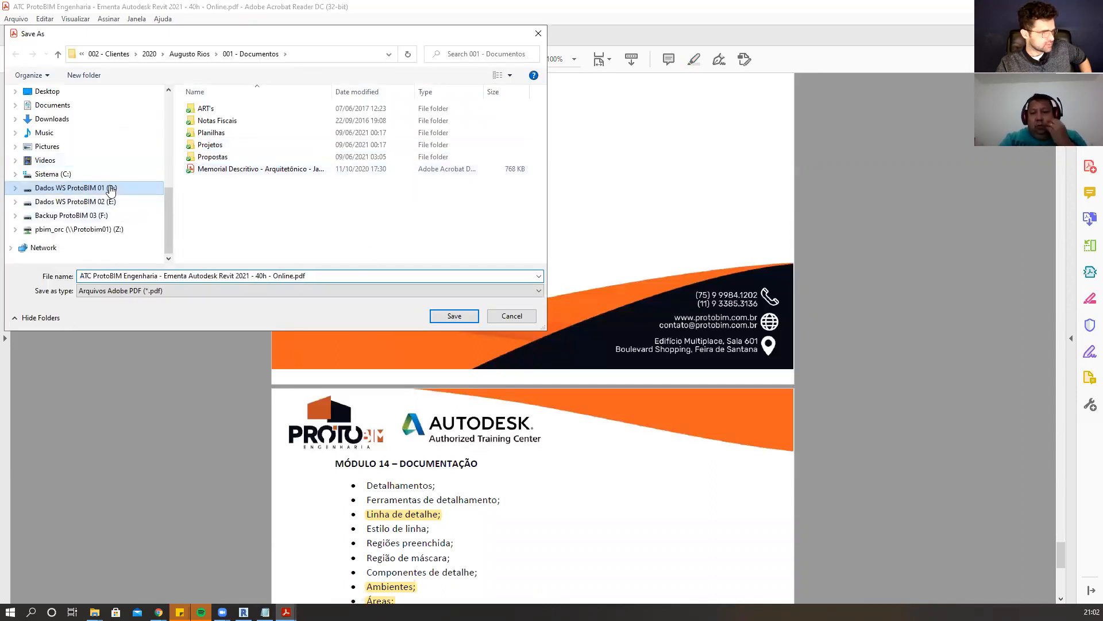
{"action": "double_click", "coordinate": [242, 159]}
{"action": "double_click", "coordinate": [246, 123]}
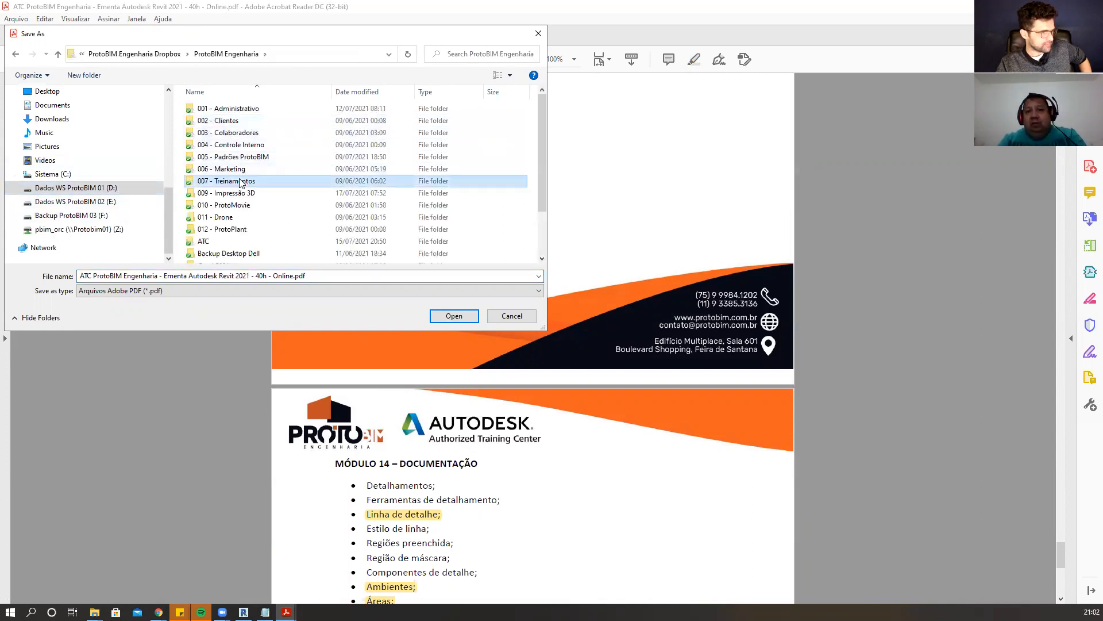
{"action": "double_click", "coordinate": [244, 181]}
{"action": "double_click", "coordinate": [246, 112]}
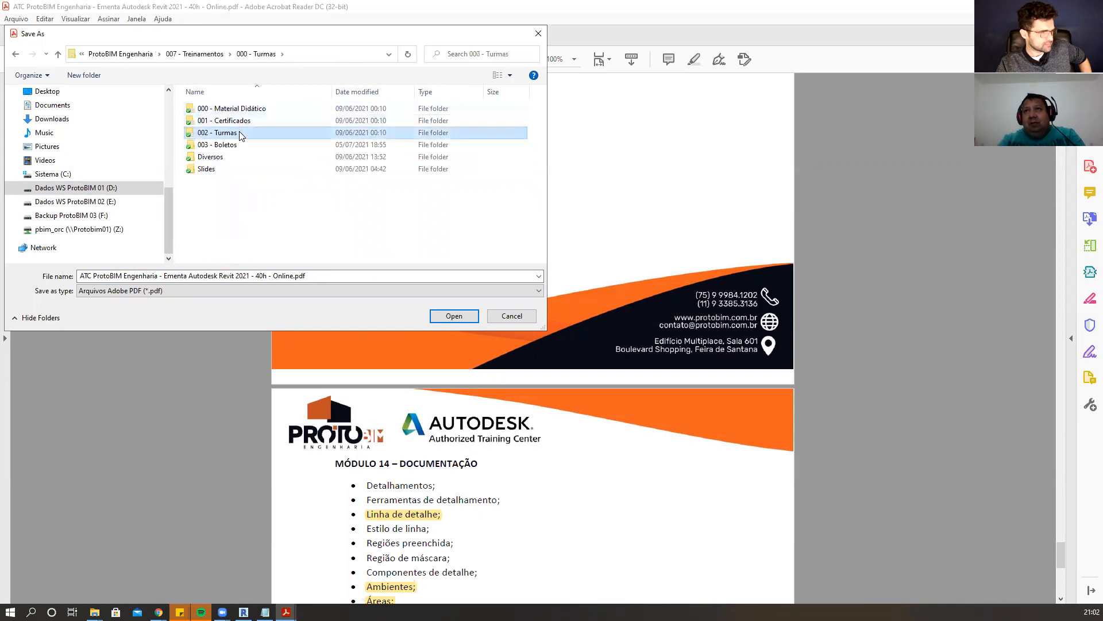
{"action": "double_click", "coordinate": [239, 133]}
{"action": "left_click", "coordinate": [238, 156]}
{"action": "double_click", "coordinate": [236, 153]}
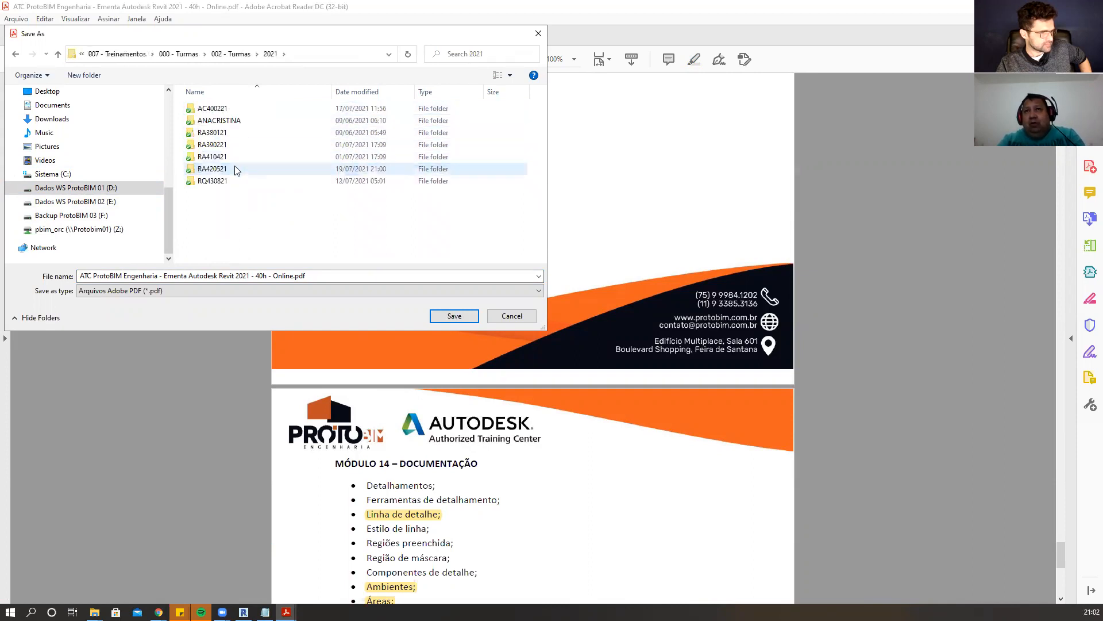
{"action": "double_click", "coordinate": [236, 168]}
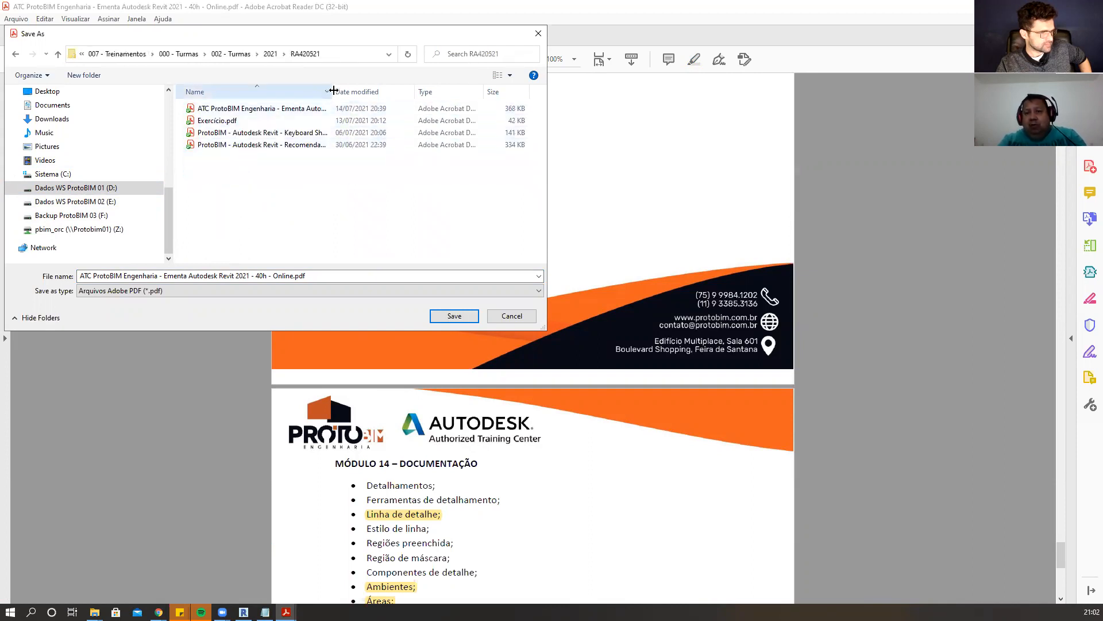
Save the syllabus into RA420521 under its existing file name and close its tab.
{"action": "left_click_drag", "start_coordinate": [332, 92], "coordinate": [431, 91]}
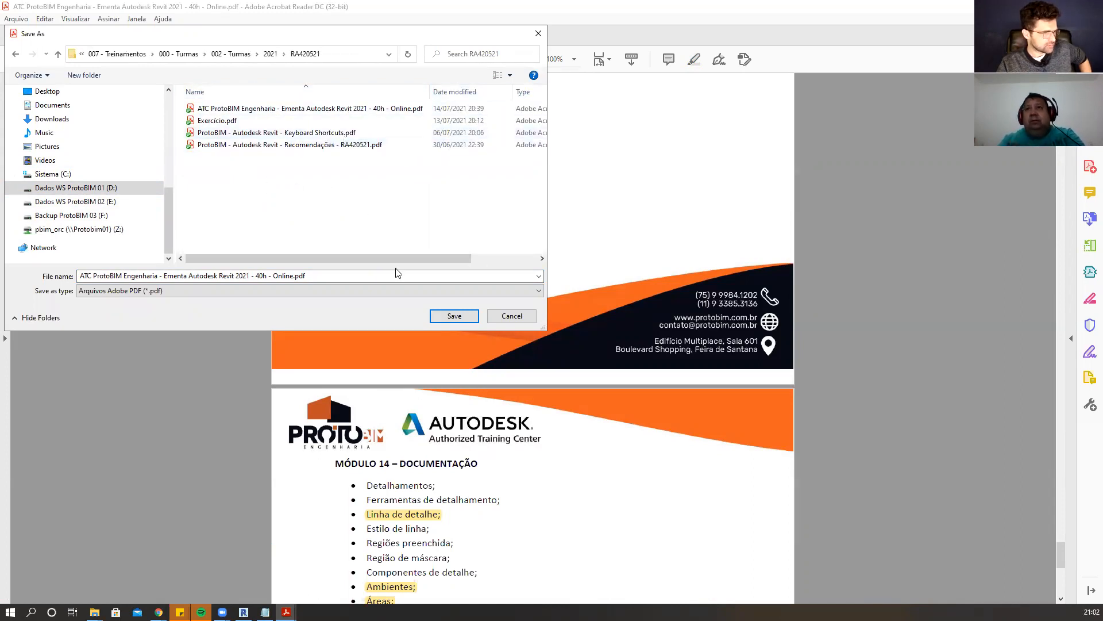
{"action": "left_click", "coordinate": [470, 316]}
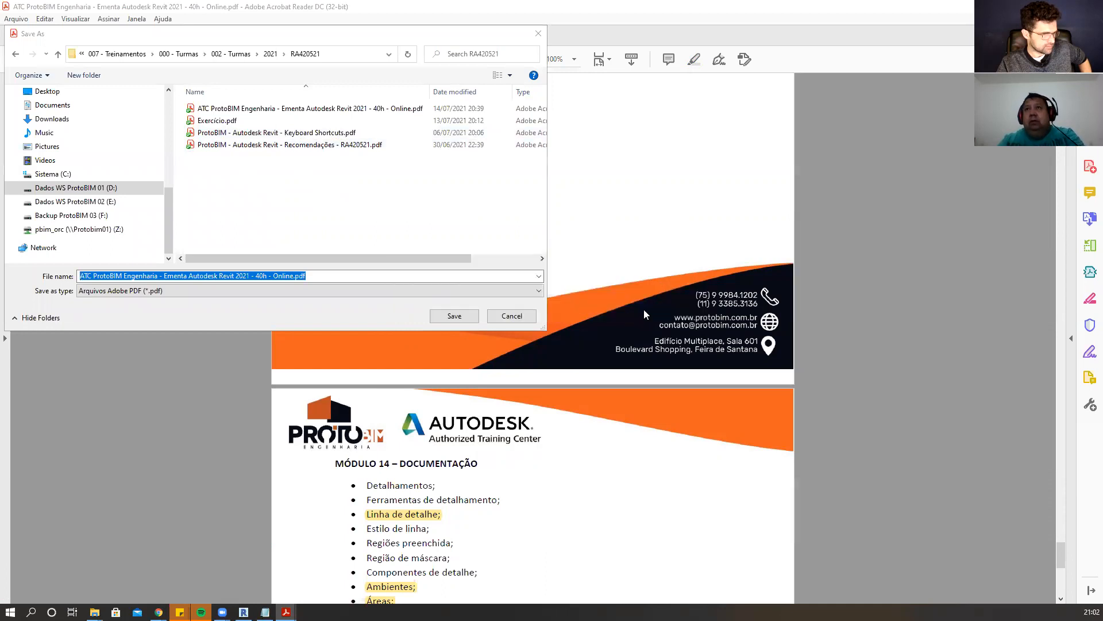
{"action": "left_click", "coordinate": [634, 306]}
{"action": "left_click", "coordinate": [214, 36]}
Close the remaining Exercicio.pdf document and exit Acrobat Reader.
{"action": "left_click", "coordinate": [318, 36]}
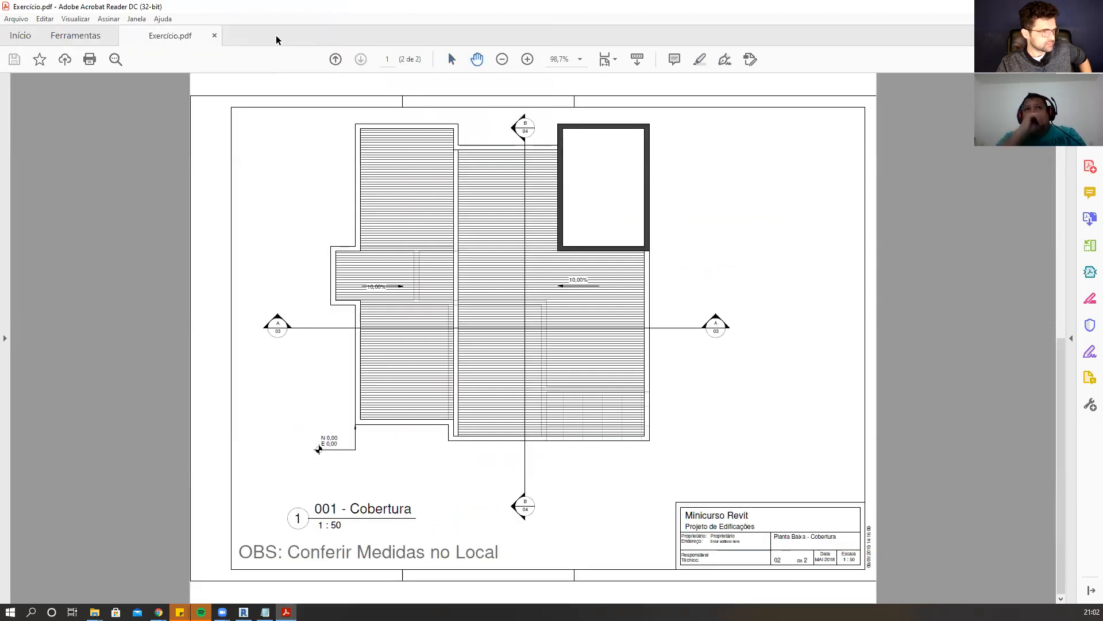
{"action": "left_click", "coordinate": [214, 37]}
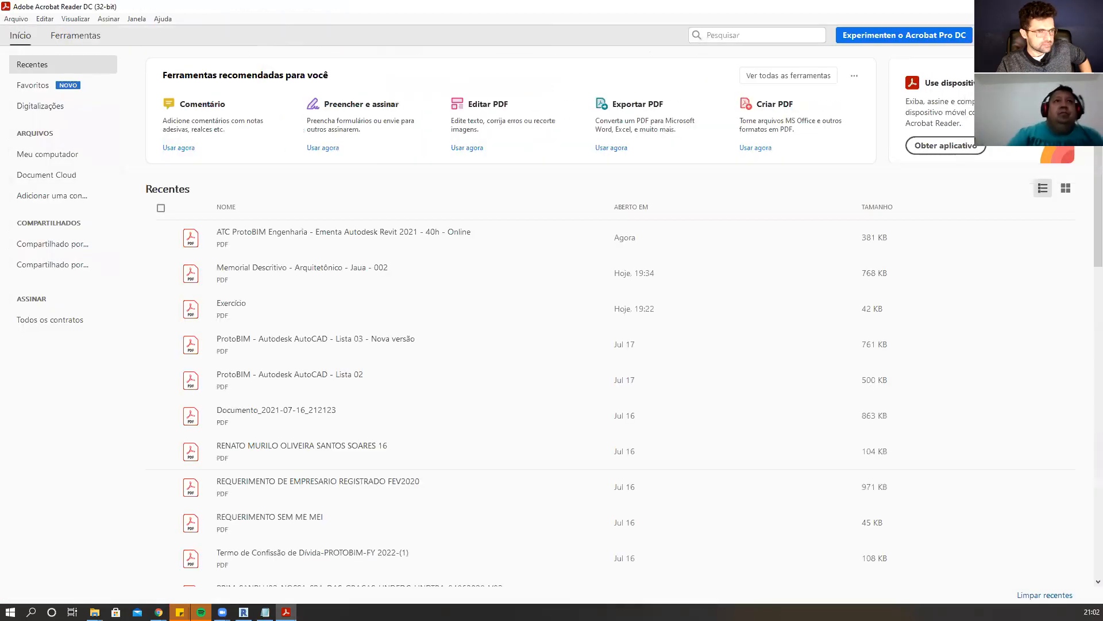
{"action": "left_click", "coordinate": [1090, 7]}
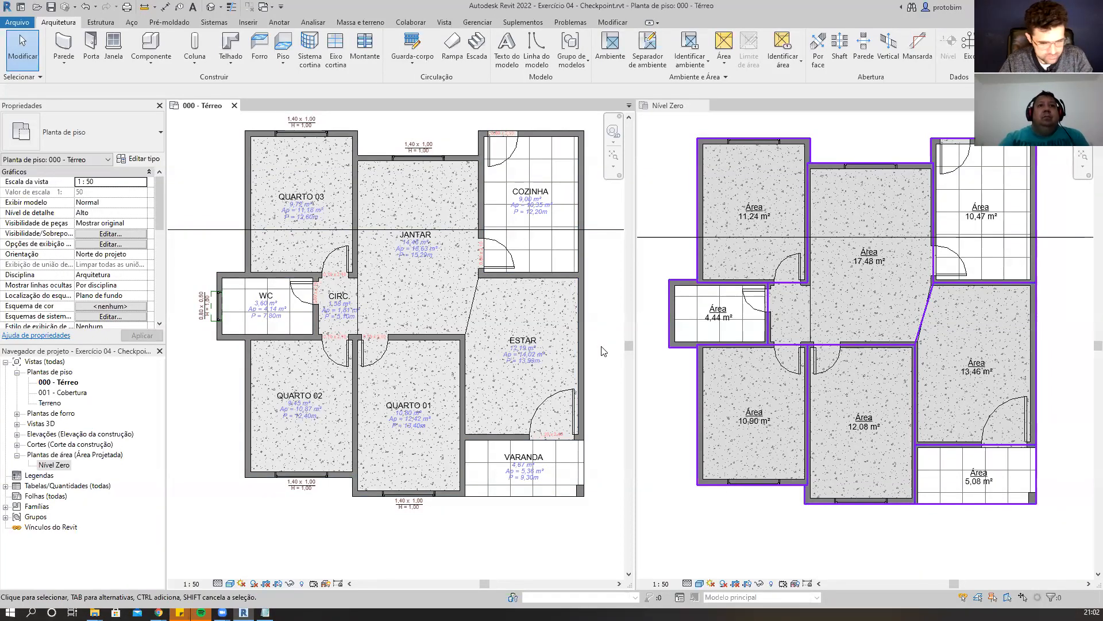
Return to Revit and switch the open views to tabs, showing the 000 - Térreo floor plan.
{"action": "key", "text": "t"}
{"action": "key", "text": "w"}
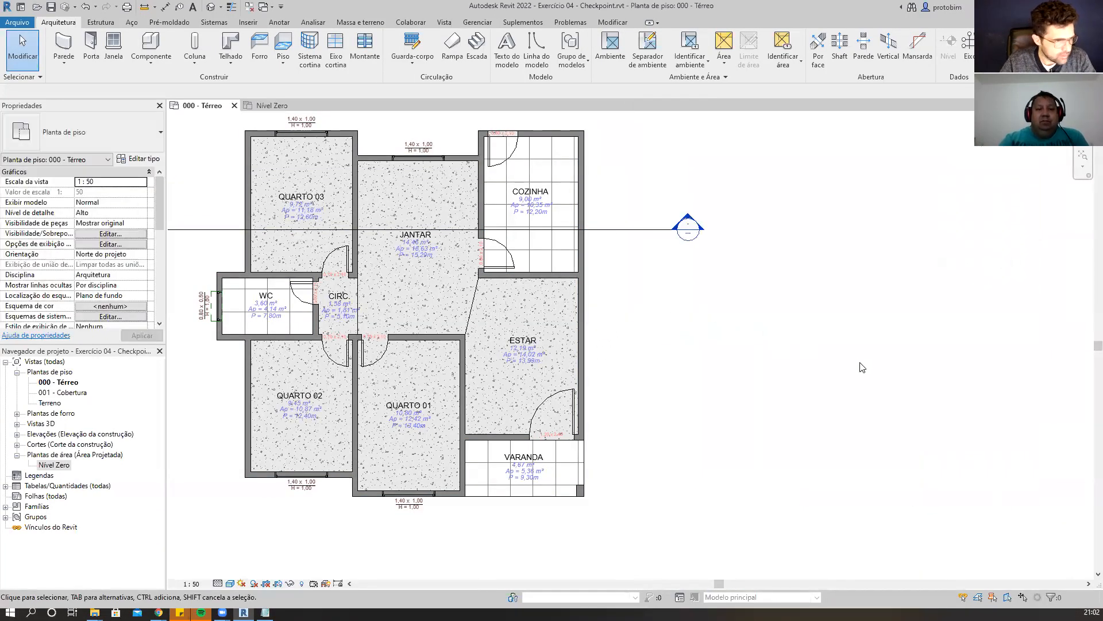
{"action": "scroll", "coordinate": [862, 367], "scroll_direction": "down", "scroll_amount": 2}
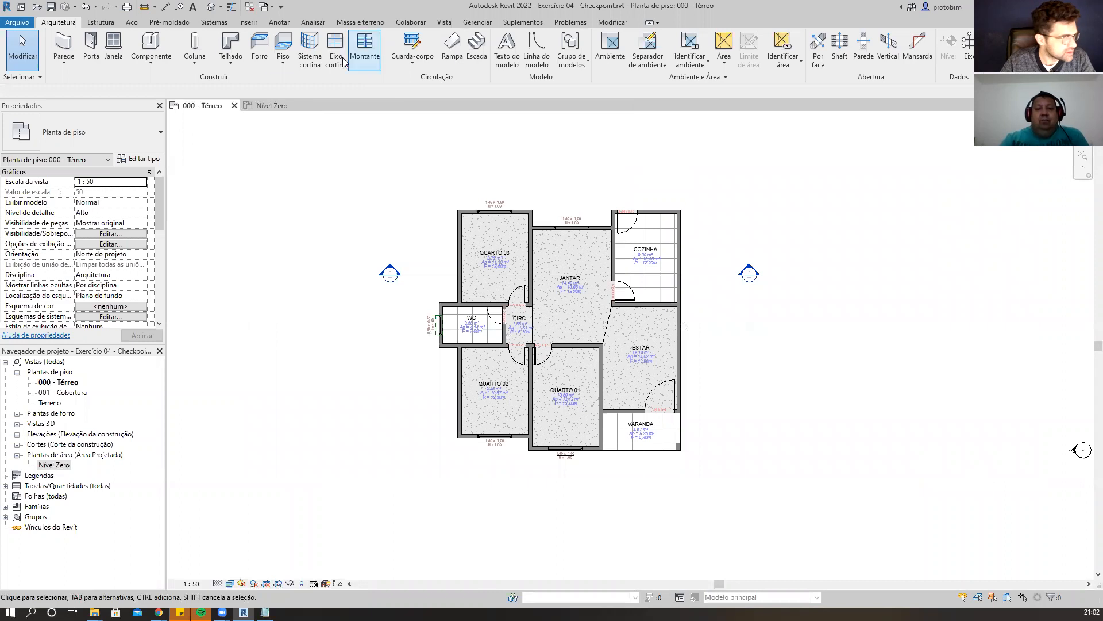
Start the Section tool and review its type properties and available types, Corte da construção and Corte da parede.
{"action": "left_click", "coordinate": [445, 22]}
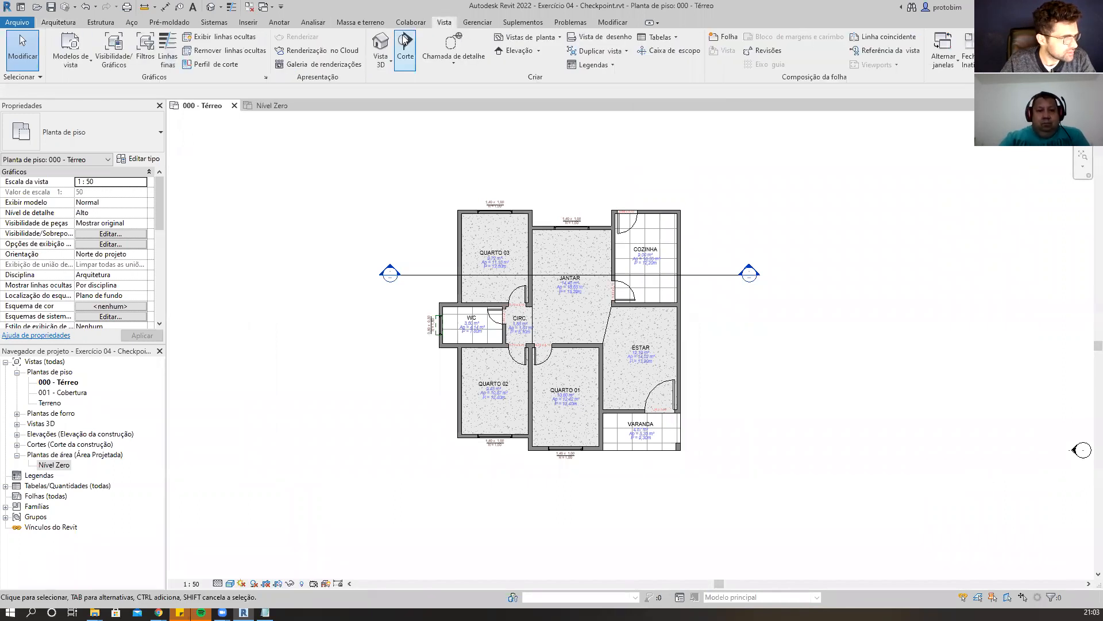
{"action": "left_click", "coordinate": [405, 41]}
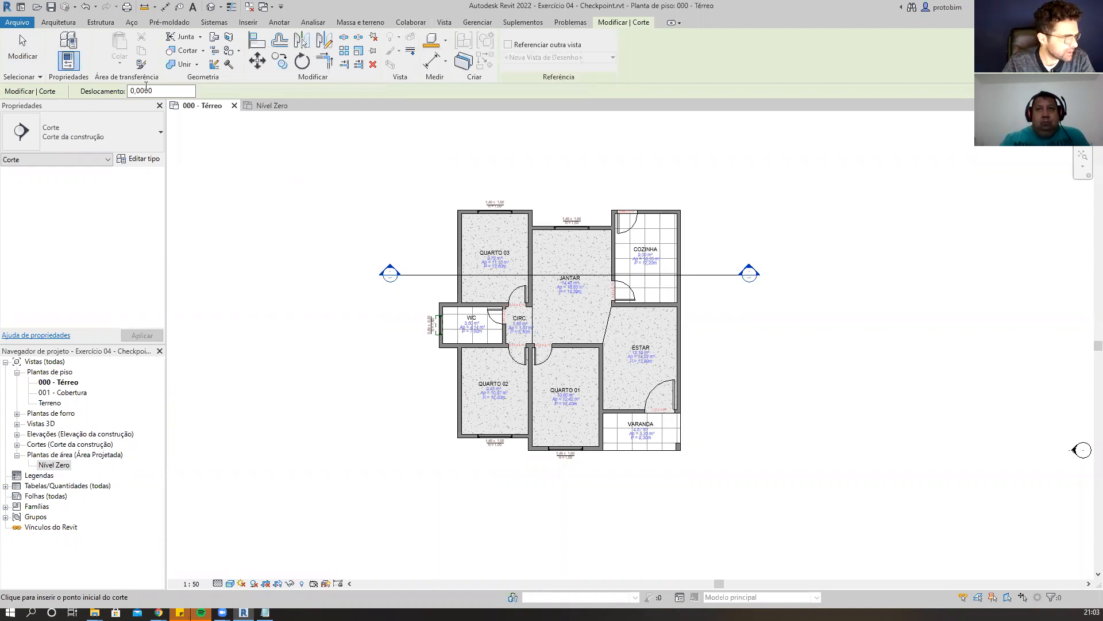
{"action": "left_click", "coordinate": [148, 165]}
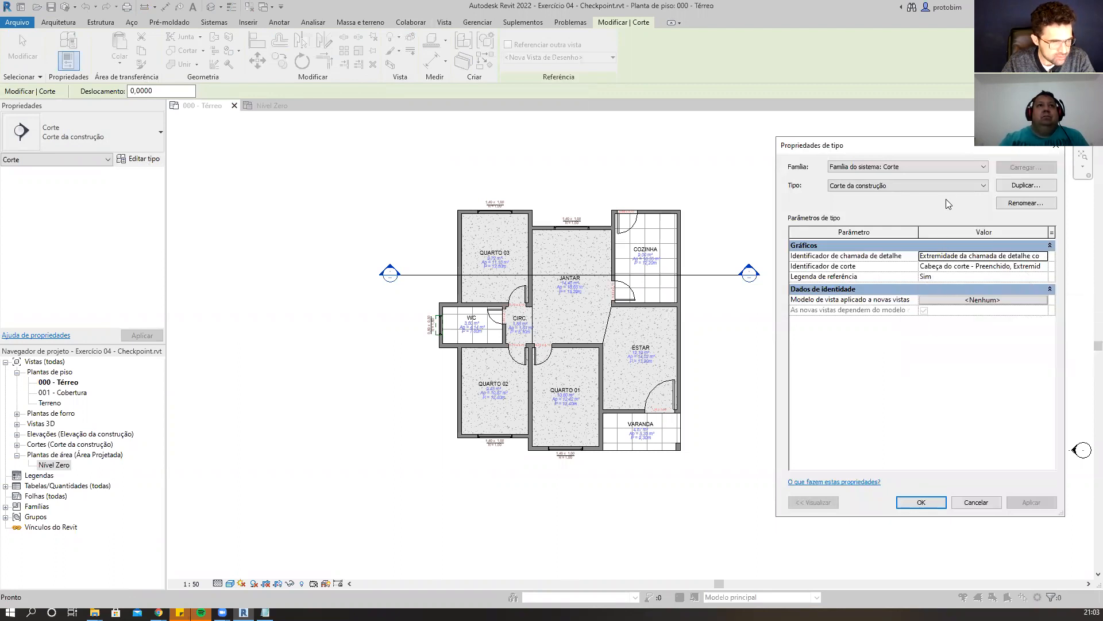
{"action": "left_click", "coordinate": [958, 167]}
{"action": "left_click", "coordinate": [958, 167]}
{"action": "left_click", "coordinate": [957, 184]}
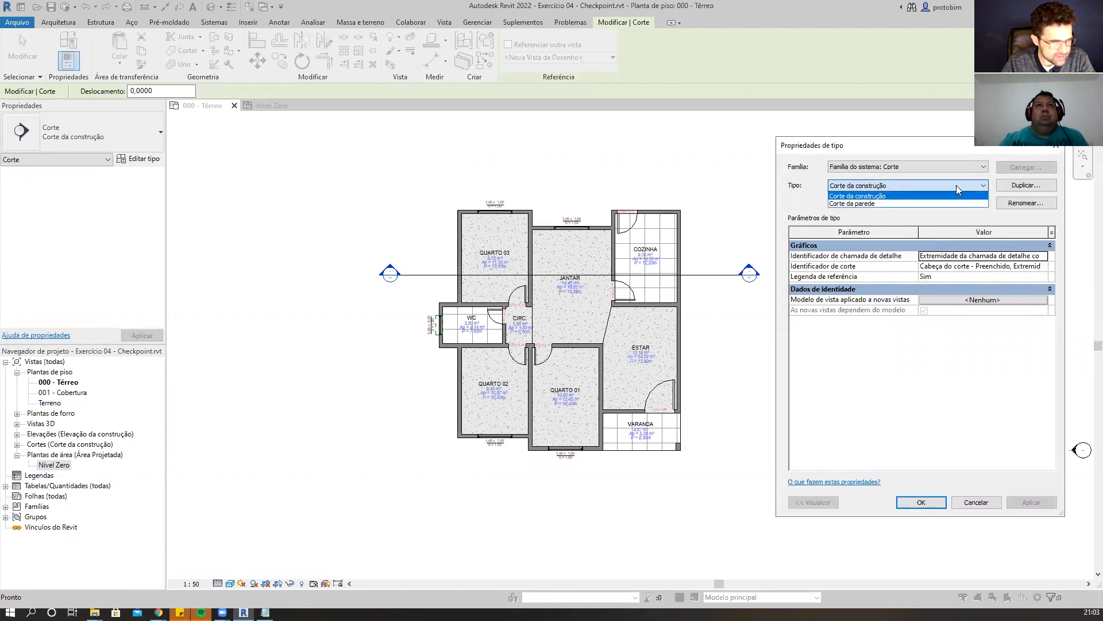
{"action": "left_click", "coordinate": [951, 206]}
{"action": "left_click", "coordinate": [960, 185]}
{"action": "left_click", "coordinate": [897, 196]}
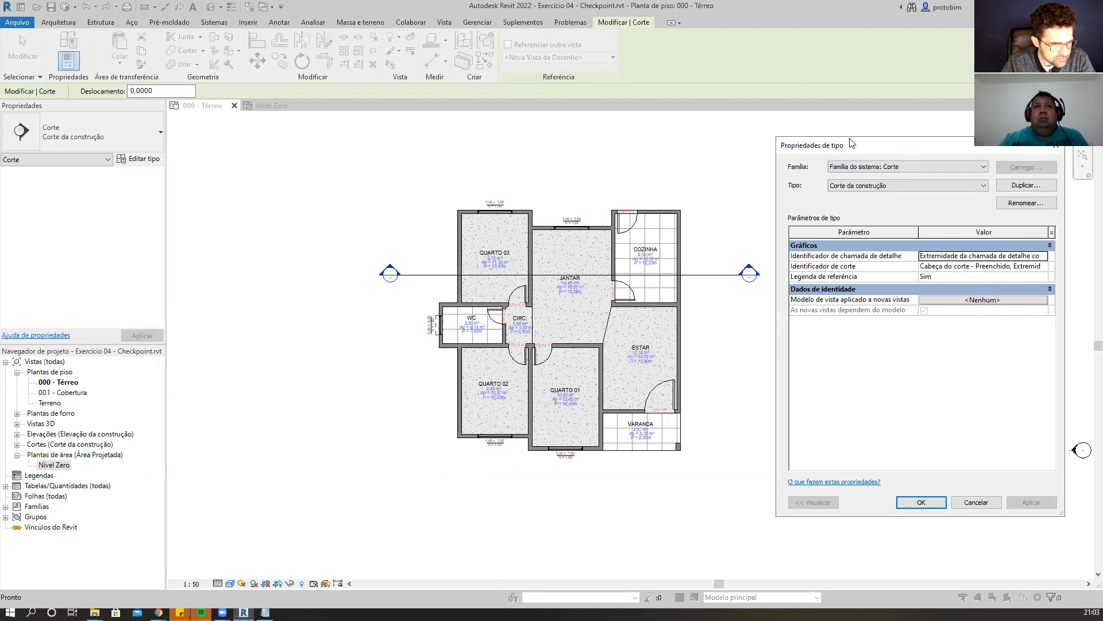
Inspect the section head tag type settings, then cancel the type properties and leave the Section tool.
{"action": "left_click_drag", "start_coordinate": [906, 152], "coordinate": [851, 140]}
{"action": "left_click_drag", "start_coordinate": [1010, 272], "coordinate": [1040, 272]}
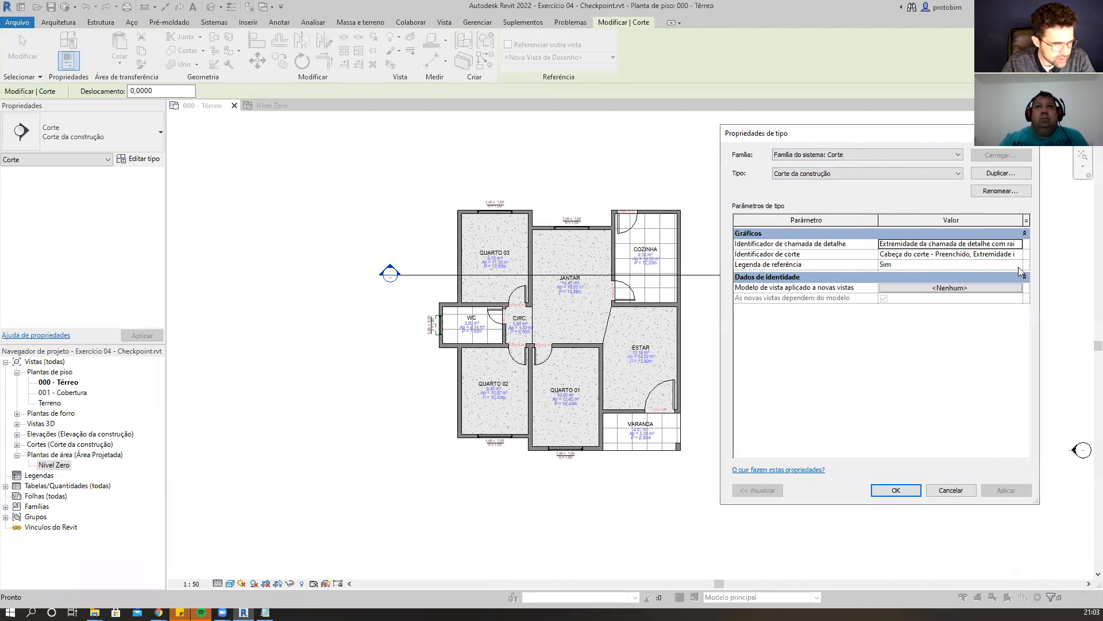
{"action": "double_click", "coordinate": [1022, 256]}
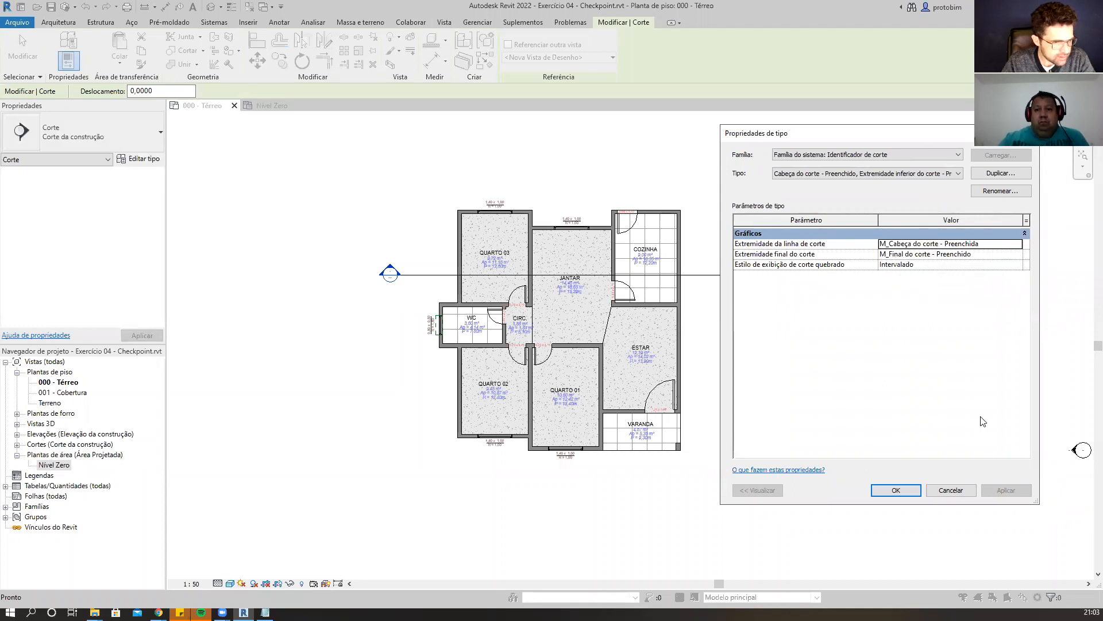
{"action": "left_click", "coordinate": [903, 496]}
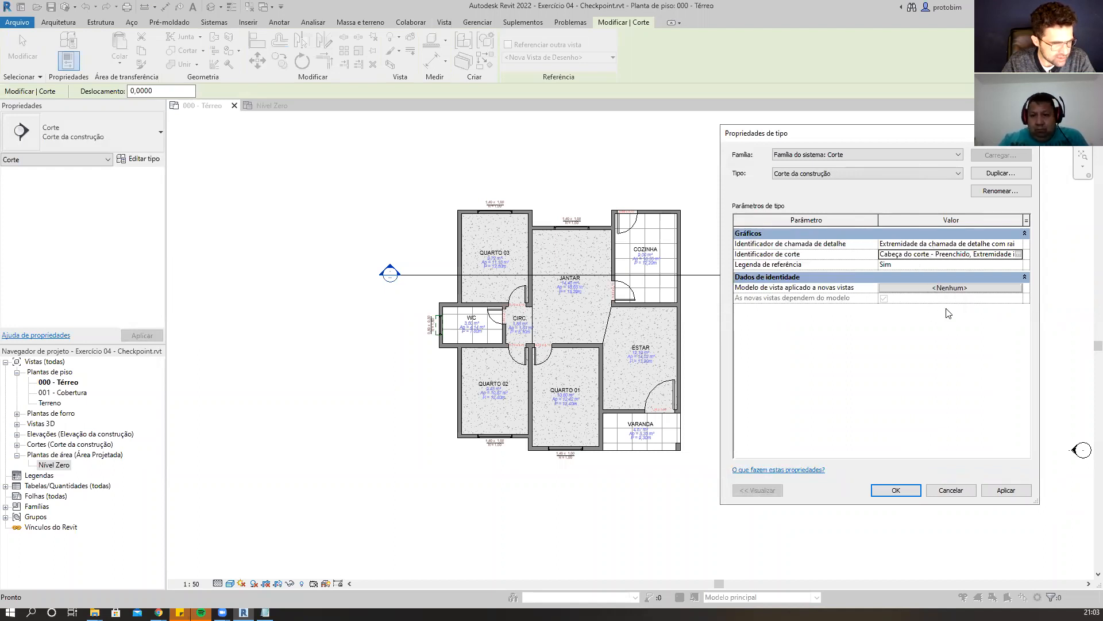
{"action": "left_click", "coordinate": [951, 490]}
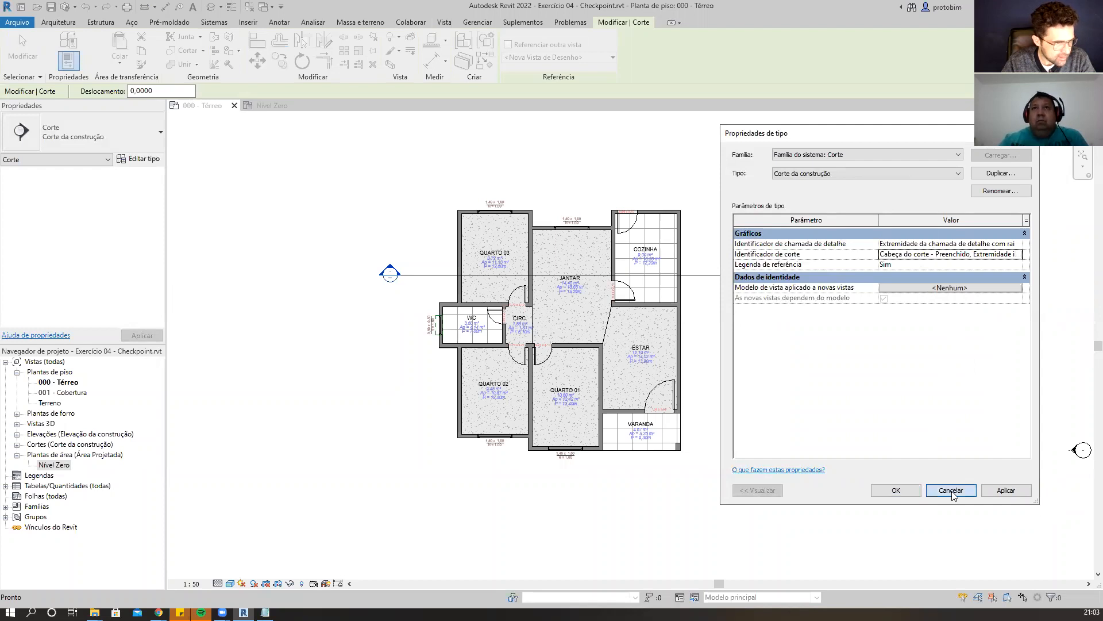
{"action": "scroll", "coordinate": [368, 276], "scroll_direction": "up", "scroll_amount": 3}
{"action": "key", "text": "Escape"}
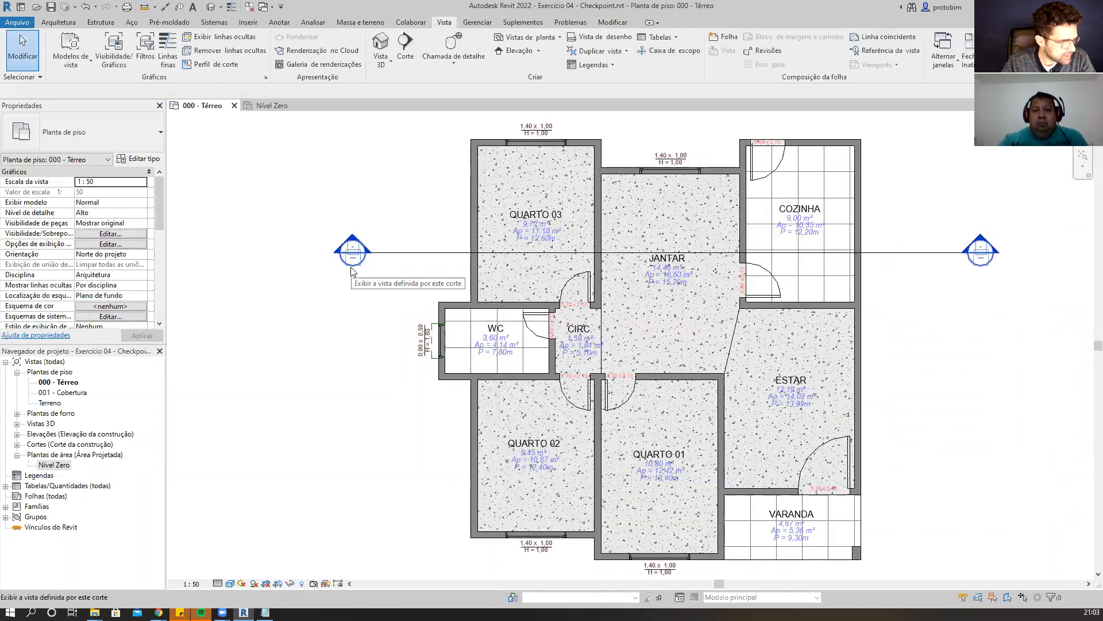
Try to draw a vertical section line through Jantar and Quarto 01, then undo it.
{"action": "scroll", "coordinate": [509, 245], "scroll_direction": "down", "scroll_amount": 2}
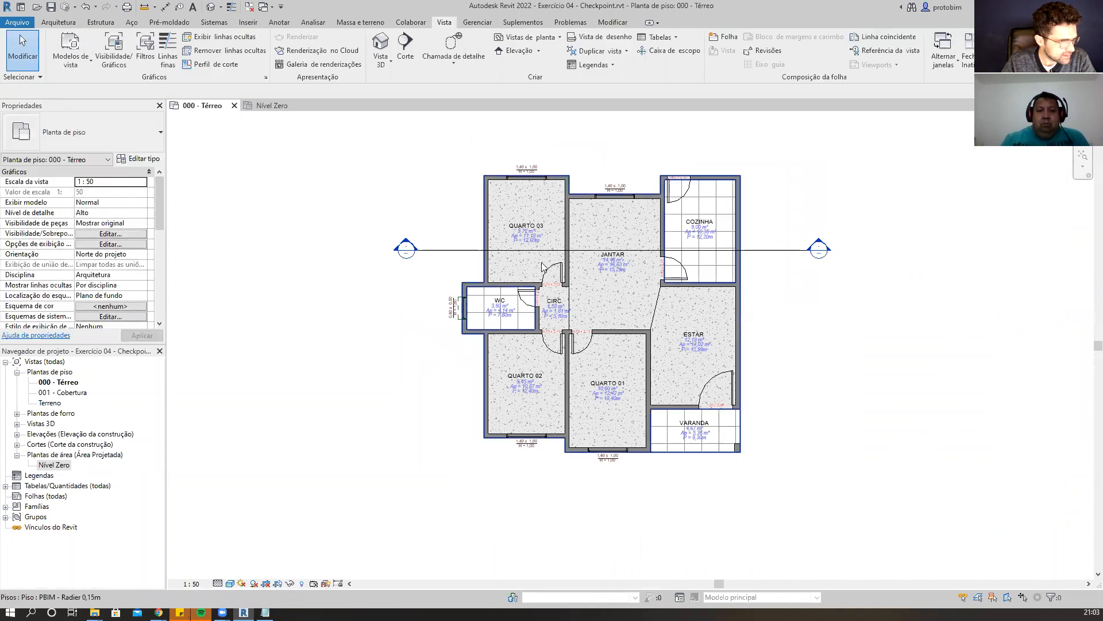
{"action": "left_click", "coordinate": [405, 49]}
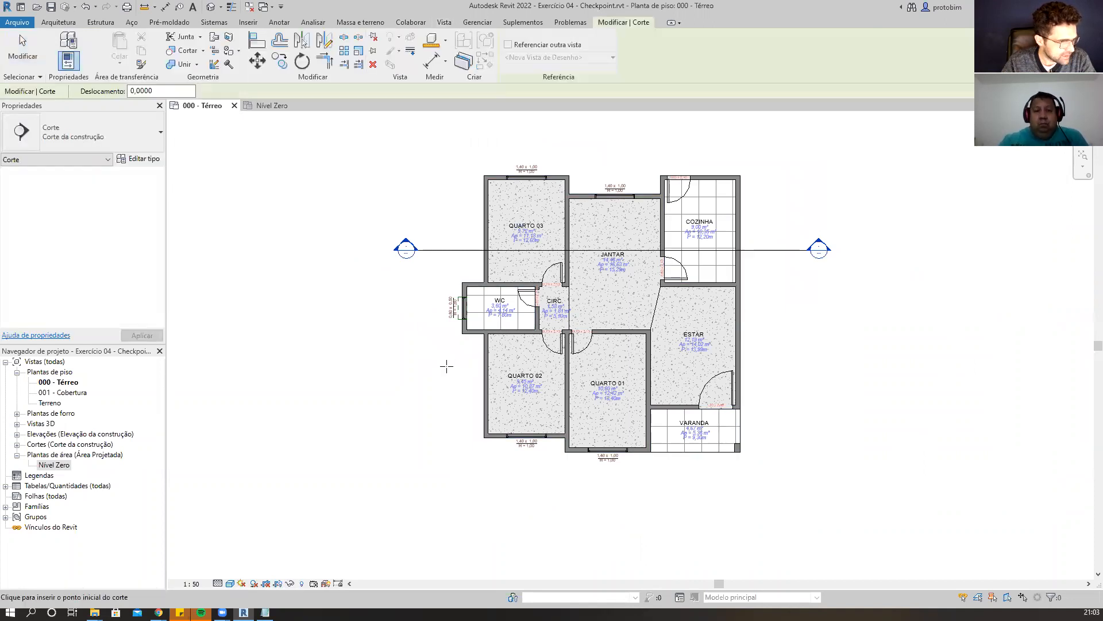
{"action": "left_click", "coordinate": [615, 143]}
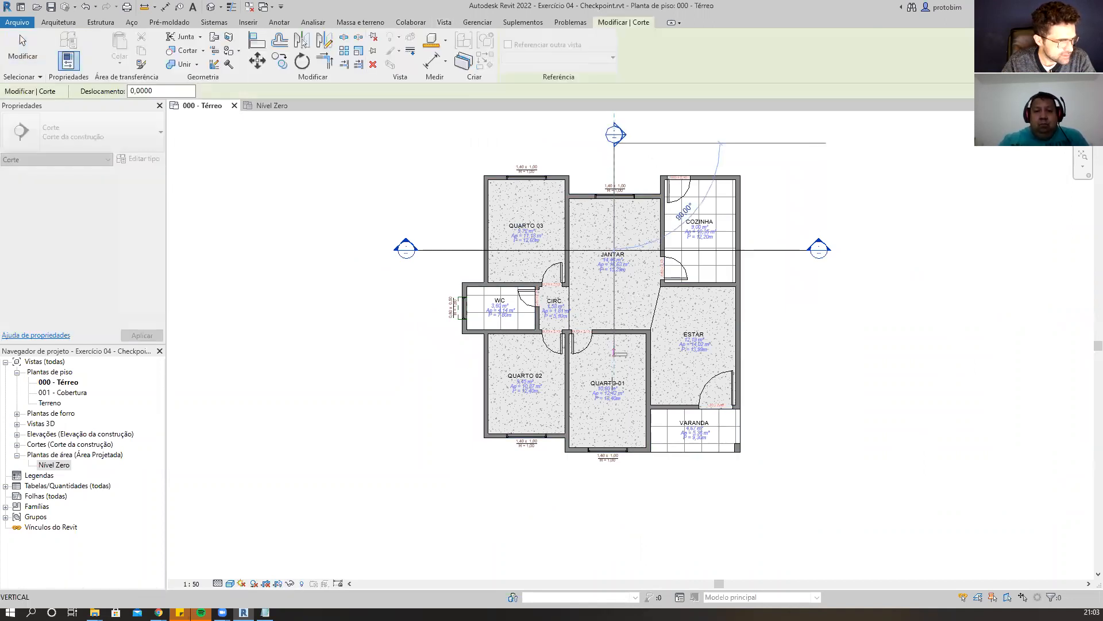
{"action": "left_click", "coordinate": [608, 510]}
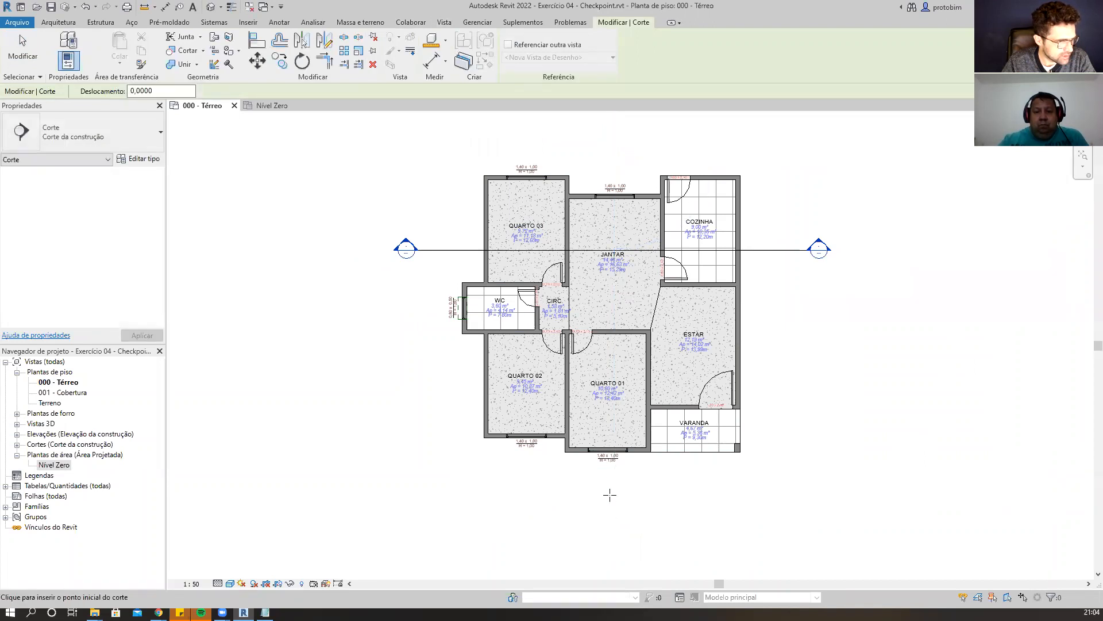
{"action": "key", "text": "Escape"}
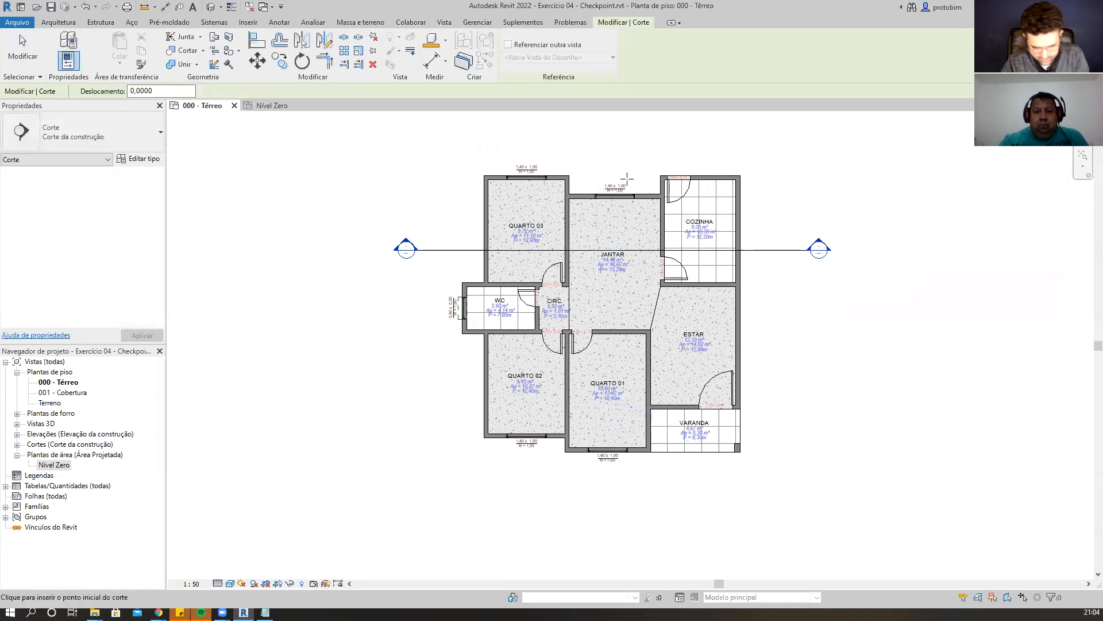
{"action": "left_click", "coordinate": [611, 148]}
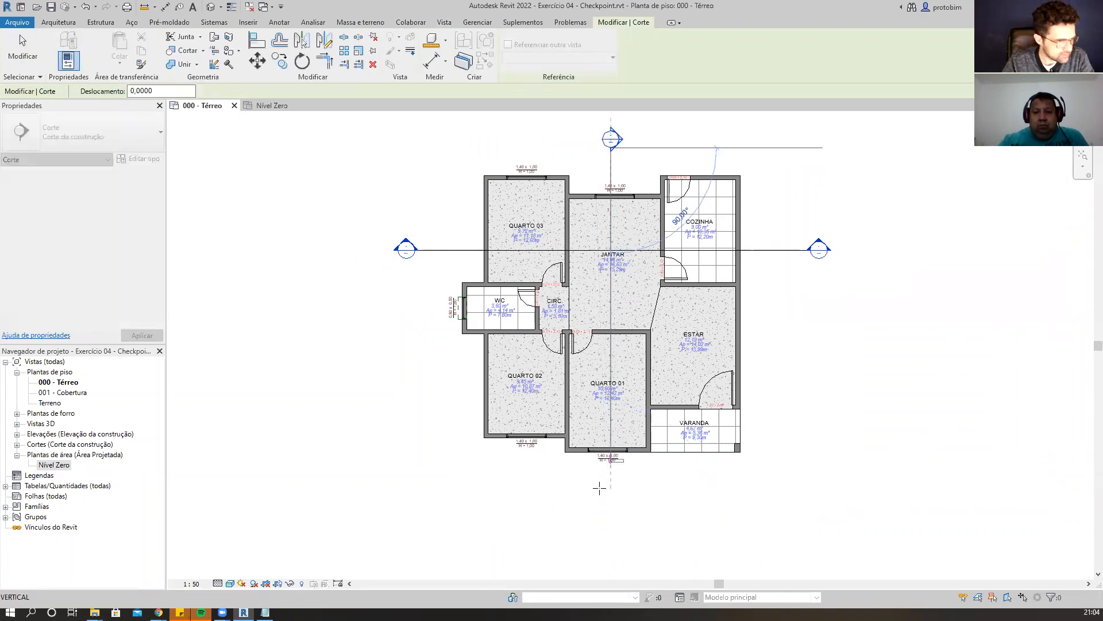
{"action": "left_click", "coordinate": [600, 502]}
{"action": "key", "text": "Escape"}
{"action": "key", "text": "ctrl+z"}
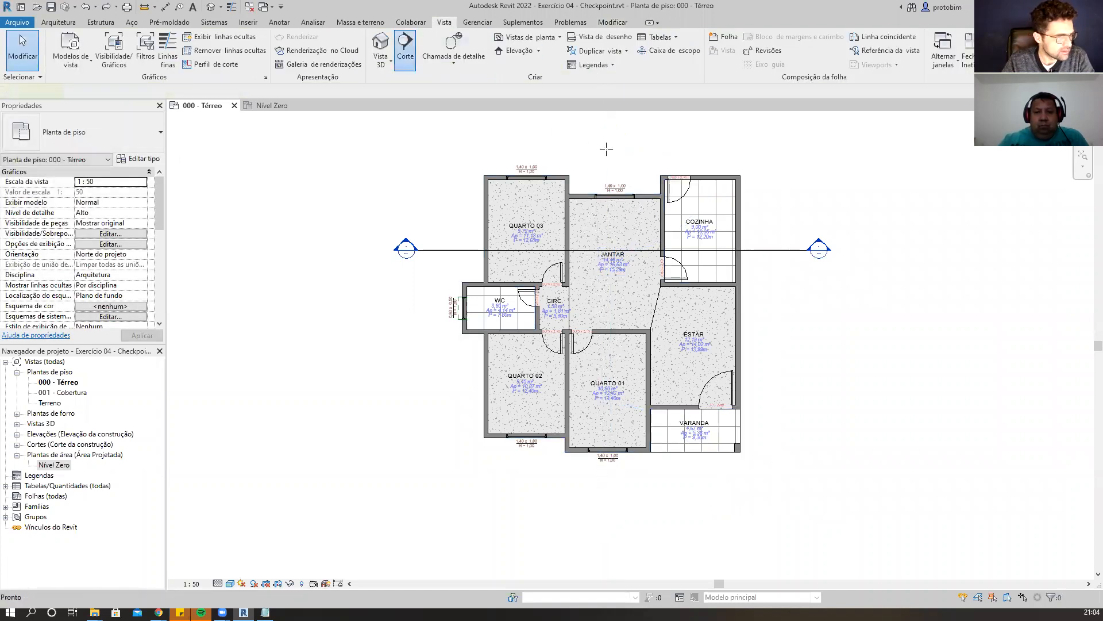
Draw a vertical section line through Jantar and Quarto 01 from above the plan to below it.
{"action": "left_click", "coordinate": [405, 45]}
{"action": "left_click", "coordinate": [611, 148]}
{"action": "left_click", "coordinate": [608, 500]}
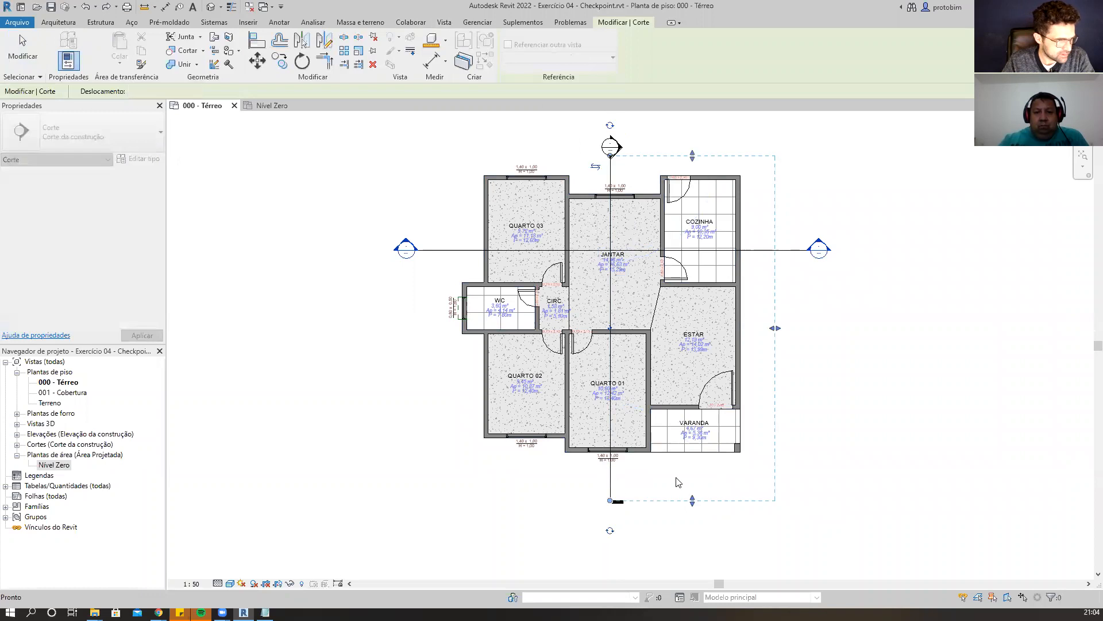
Select the new section line and cycle the head and tail symbols at both of its ends.
{"action": "key", "text": "Escape"}
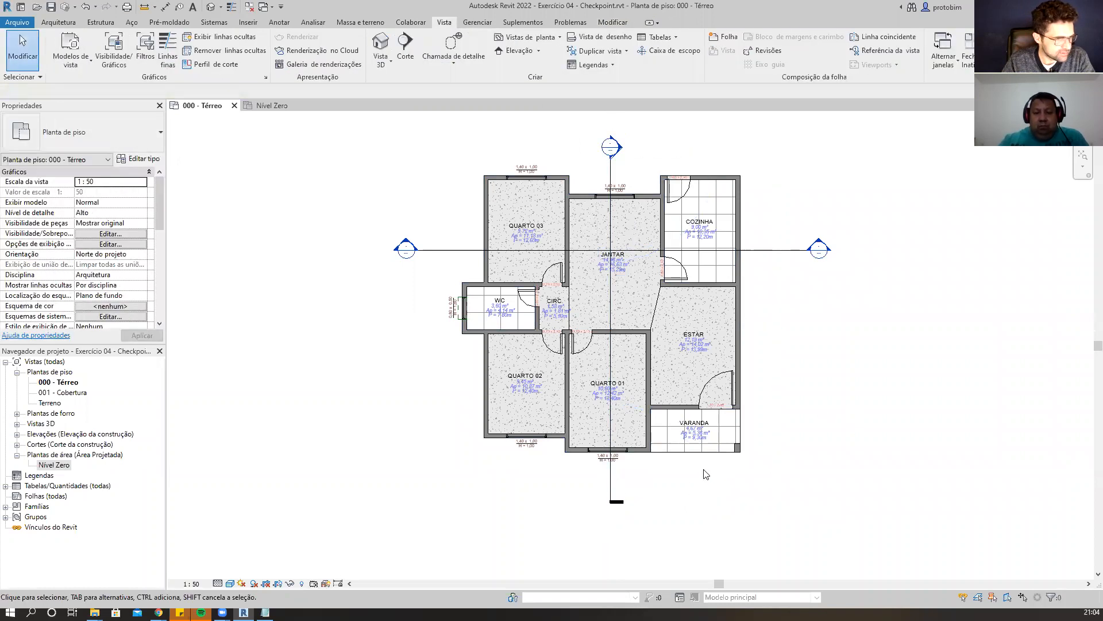
{"action": "scroll", "coordinate": [618, 215], "scroll_direction": "down", "scroll_amount": 1}
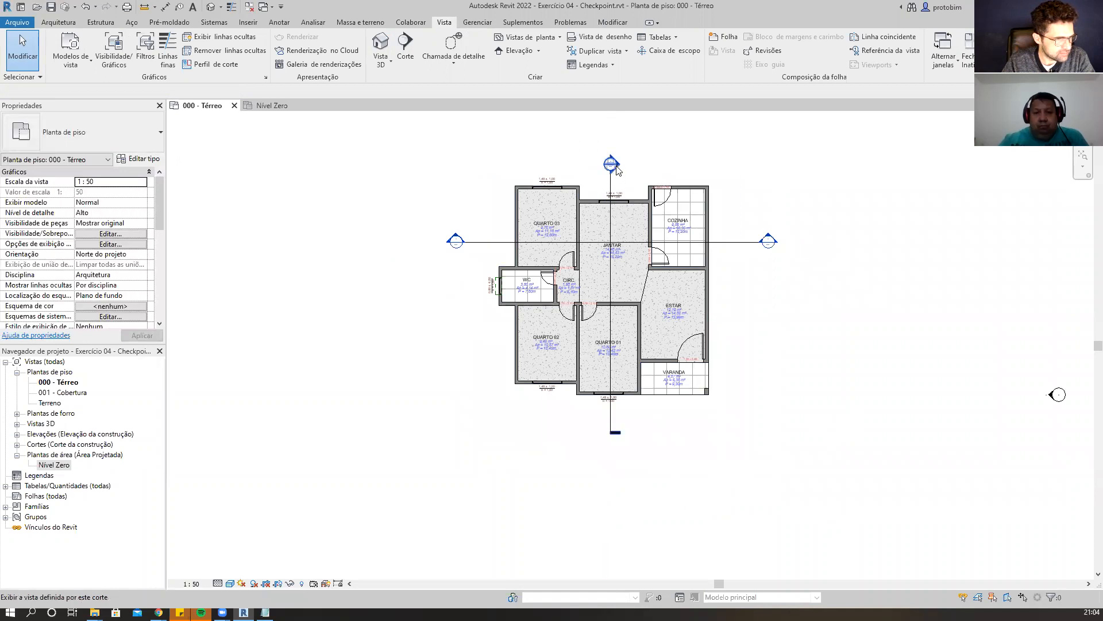
{"action": "scroll", "coordinate": [619, 421], "scroll_direction": "up", "scroll_amount": 1}
{"action": "left_click", "coordinate": [611, 424]}
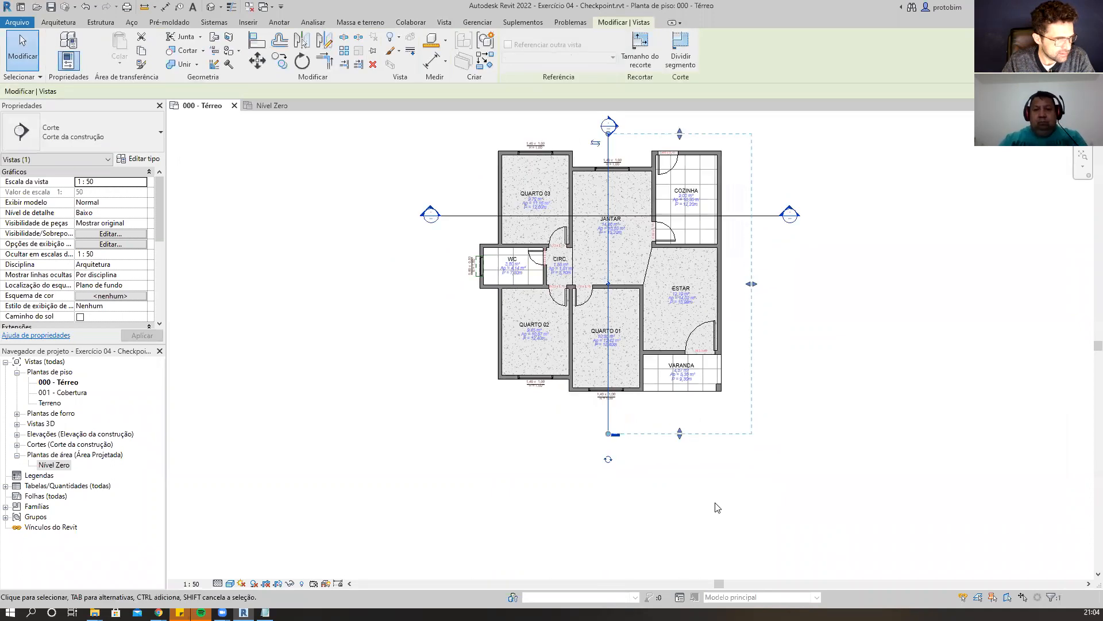
{"action": "scroll", "coordinate": [666, 510], "scroll_direction": "down", "scroll_amount": 1}
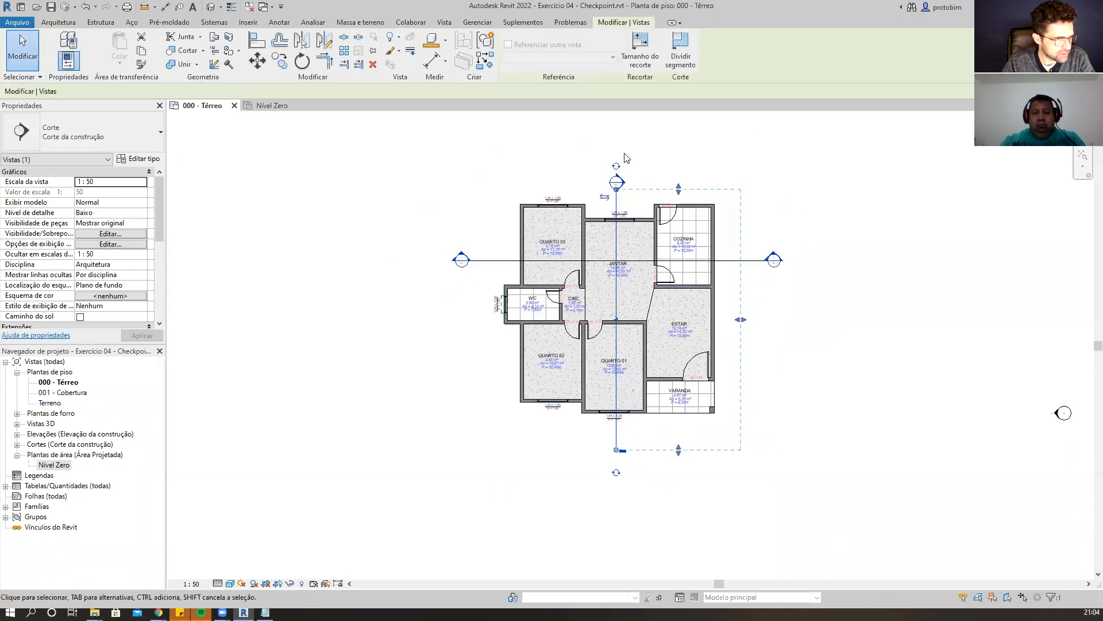
{"action": "scroll", "coordinate": [629, 158], "scroll_direction": "up", "scroll_amount": 3}
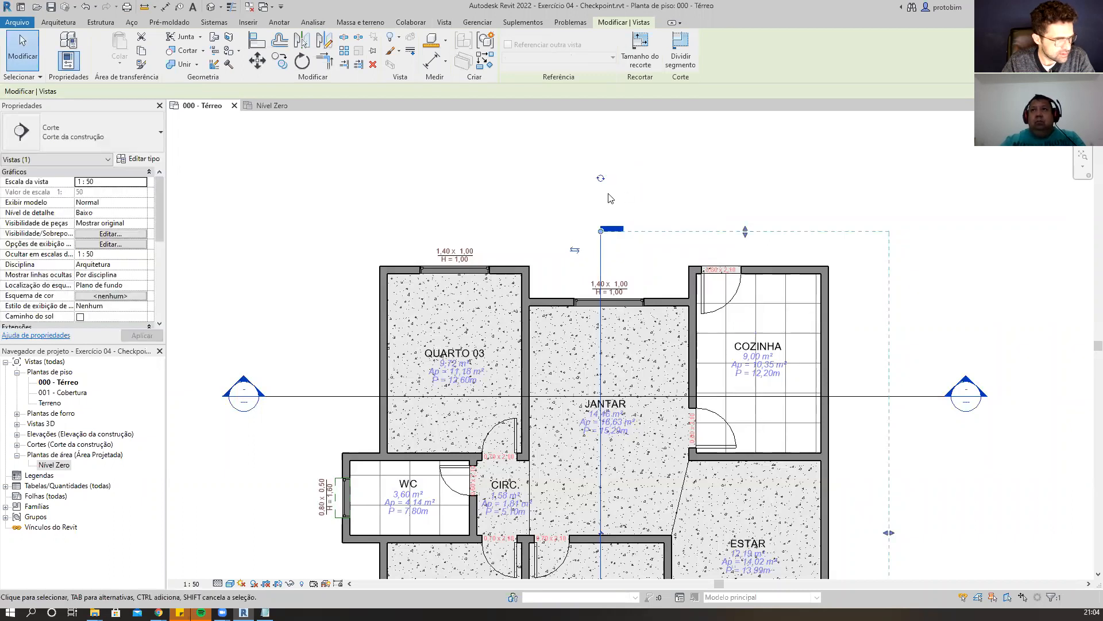
{"action": "left_click", "coordinate": [601, 177]}
{"action": "left_click", "coordinate": [601, 232]}
{"action": "scroll", "coordinate": [631, 152], "scroll_direction": "down", "scroll_amount": 2}
{"action": "scroll", "coordinate": [638, 514], "scroll_direction": "up", "scroll_amount": 1}
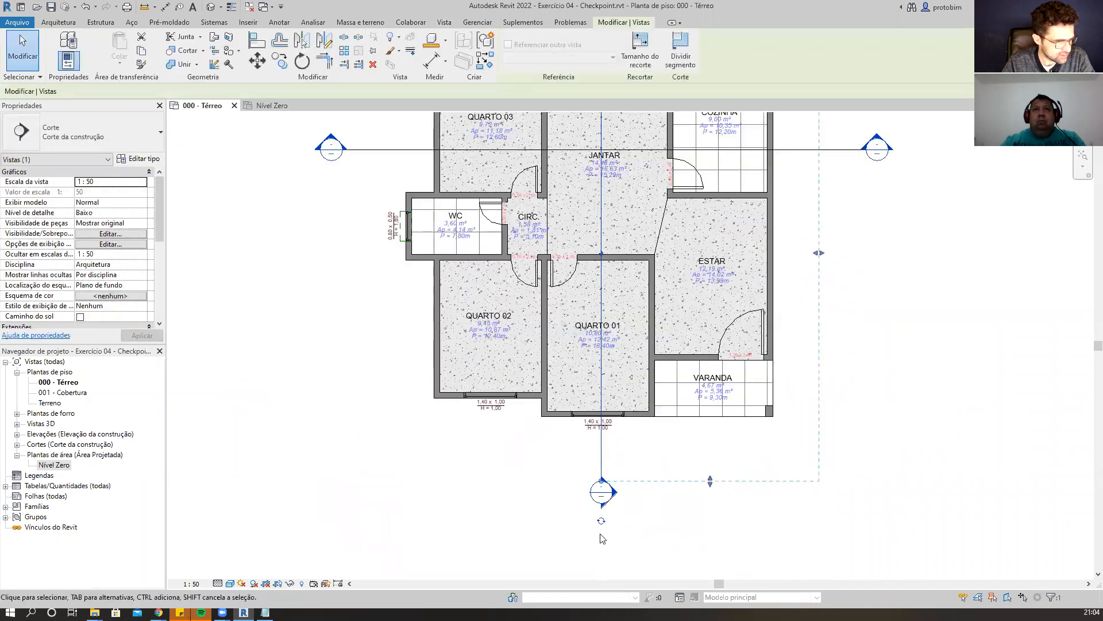
{"action": "left_click", "coordinate": [602, 523]}
{"action": "scroll", "coordinate": [634, 536], "scroll_direction": "down", "scroll_amount": 2}
{"action": "scroll", "coordinate": [643, 171], "scroll_direction": "up", "scroll_amount": 3}
{"action": "left_click", "coordinate": [593, 183]}
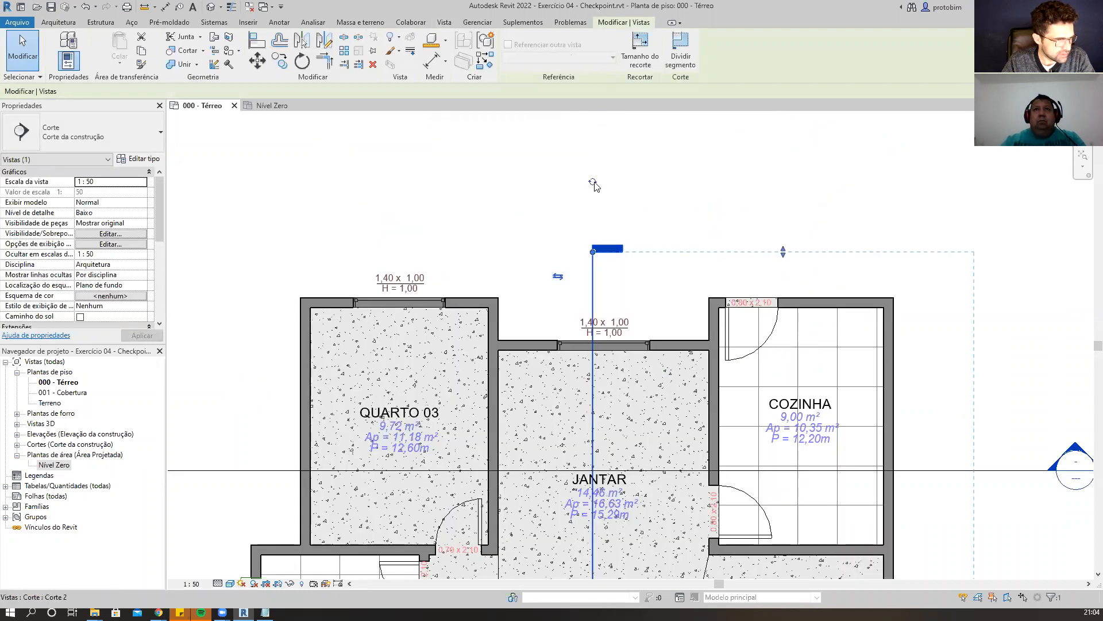
{"action": "scroll", "coordinate": [609, 177], "scroll_direction": "down", "scroll_amount": 3}
{"action": "left_click", "coordinate": [599, 179]}
{"action": "scroll", "coordinate": [622, 169], "scroll_direction": "down", "scroll_amount": 6}
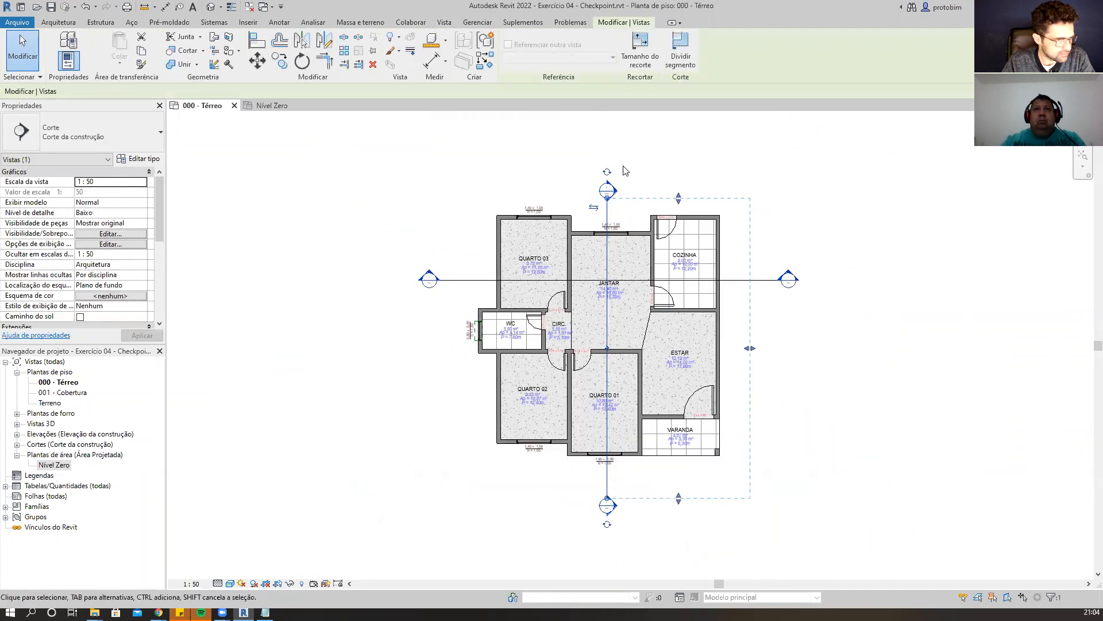
Review the section's instance properties and open its type properties.
{"action": "scroll", "coordinate": [598, 408], "scroll_direction": "up", "scroll_amount": 3}
{"action": "left_click", "coordinate": [667, 408]}
{"action": "left_click", "coordinate": [620, 403]}
{"action": "scroll", "coordinate": [138, 255], "scroll_direction": "down", "scroll_amount": 5}
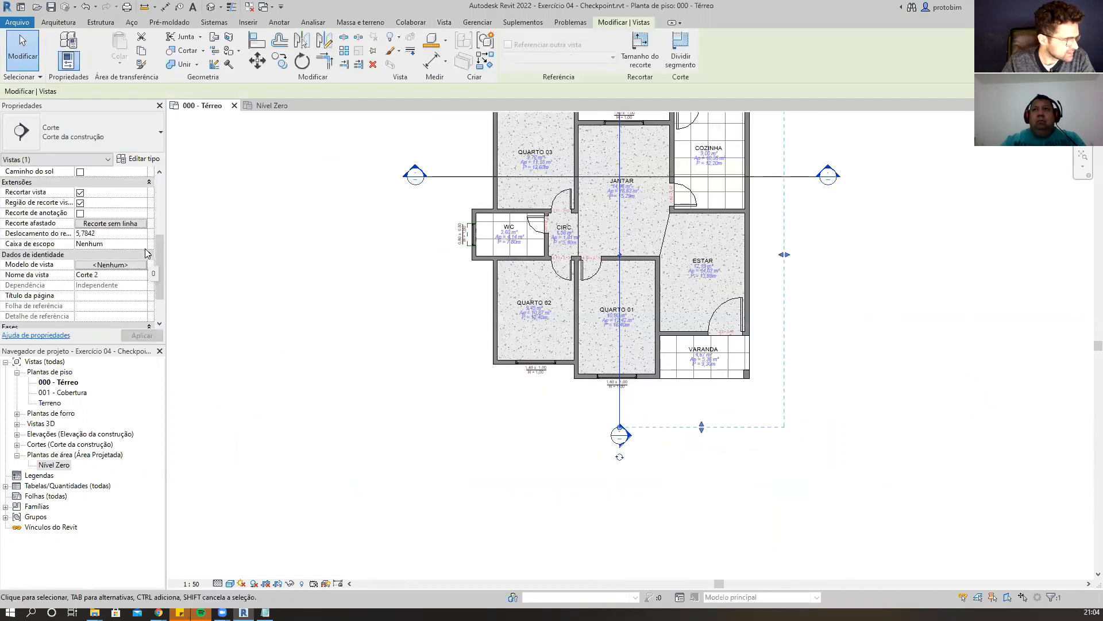
{"action": "scroll", "coordinate": [148, 251], "scroll_direction": "up", "scroll_amount": 5}
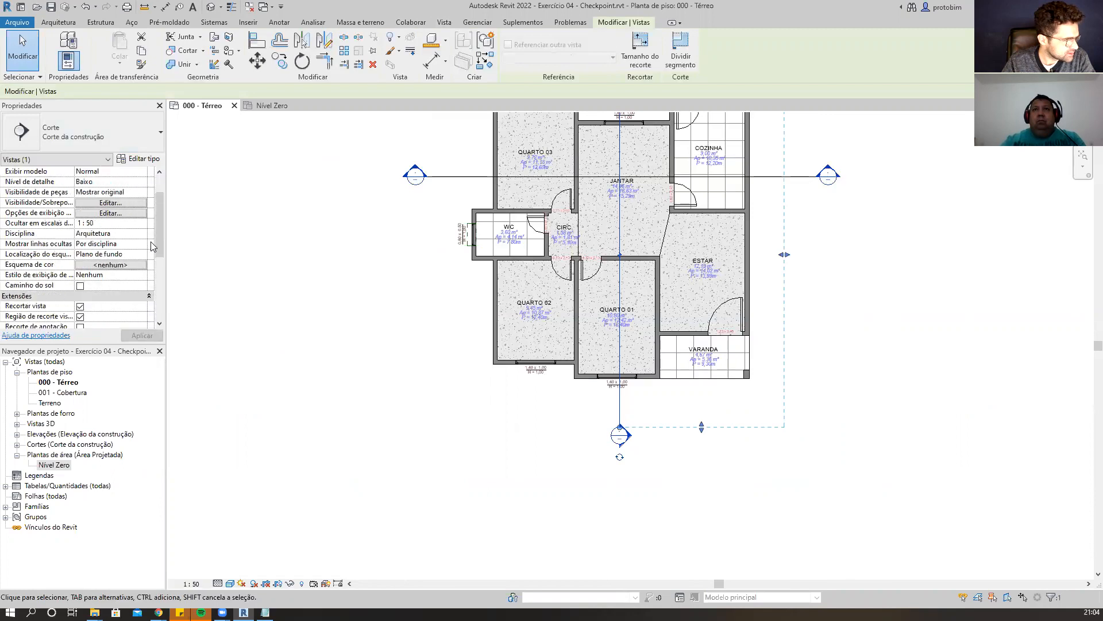
{"action": "left_click", "coordinate": [139, 158]}
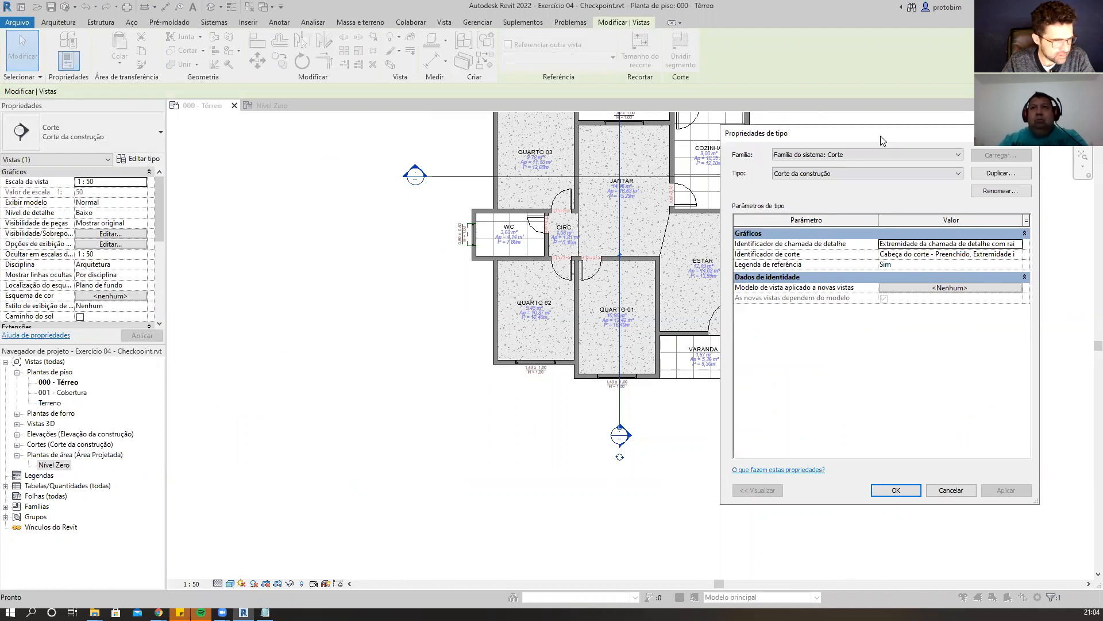
{"action": "left_click_drag", "start_coordinate": [880, 138], "coordinate": [345, 147]}
{"action": "left_click_drag", "start_coordinate": [505, 332], "coordinate": [450, 332]}
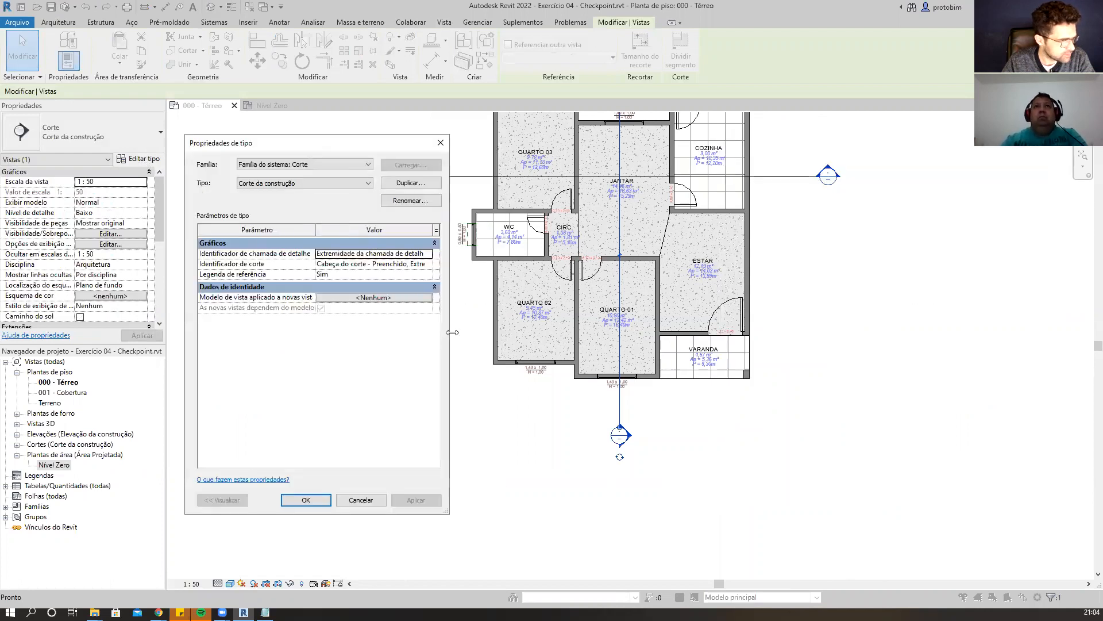
Set the callout tag's detail callout head to <nenhum> and confirm.
{"action": "left_click", "coordinate": [430, 255]}
{"action": "left_click", "coordinate": [429, 254]}
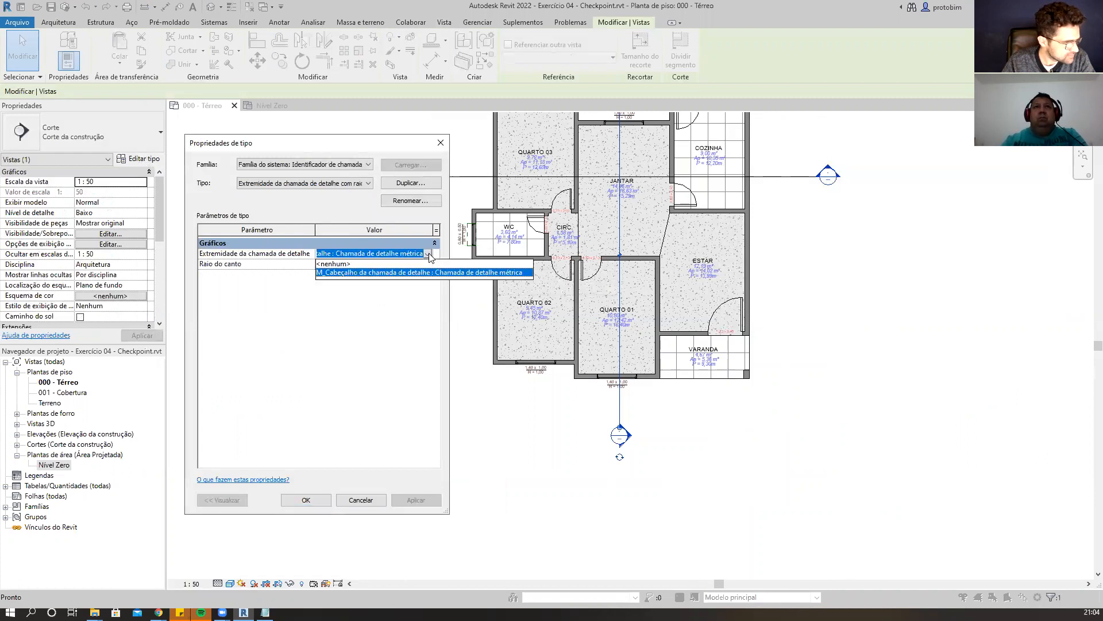
{"action": "left_click", "coordinate": [417, 265]}
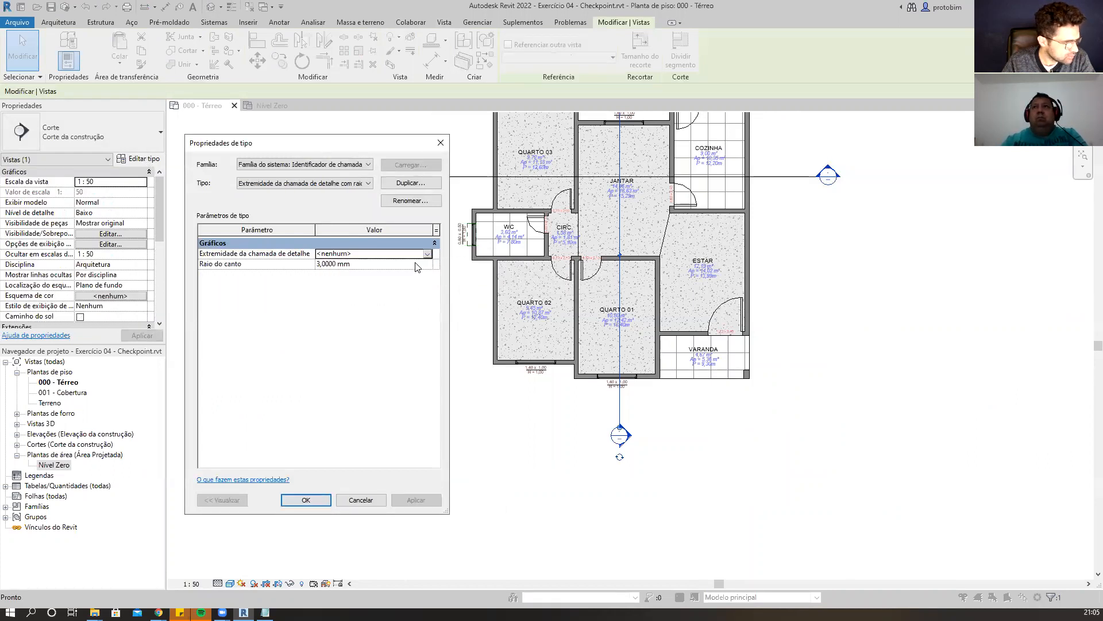
{"action": "left_click", "coordinate": [306, 500]}
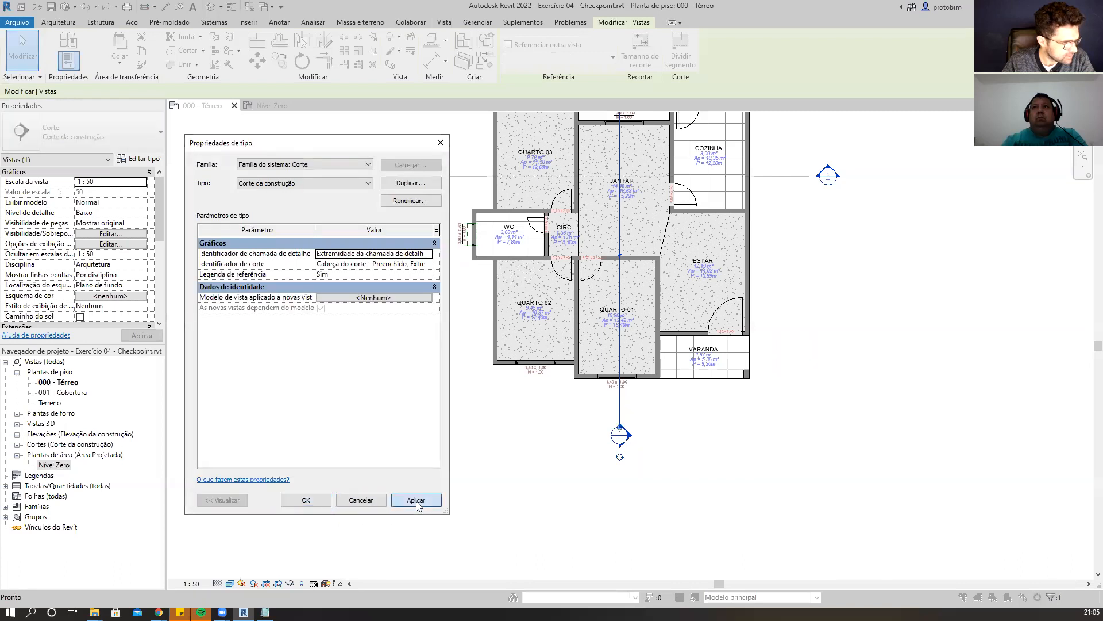
Open the section tag type Cabeça do corte - Preenchido, set both line ends to <nenhum>, and apply.
{"action": "left_click", "coordinate": [428, 263]}
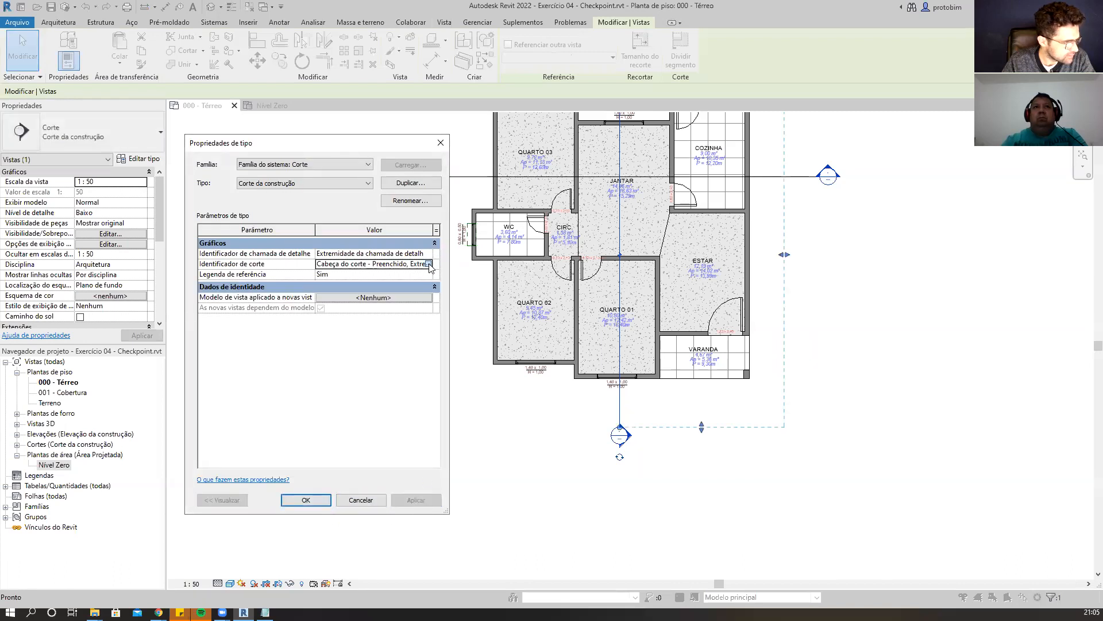
{"action": "left_click", "coordinate": [430, 264]}
{"action": "left_click", "coordinate": [428, 254]}
{"action": "left_click", "coordinate": [430, 254]}
{"action": "left_click", "coordinate": [345, 264]}
{"action": "left_click", "coordinate": [419, 264]}
{"action": "left_click", "coordinate": [428, 264]}
{"action": "left_click", "coordinate": [368, 274]}
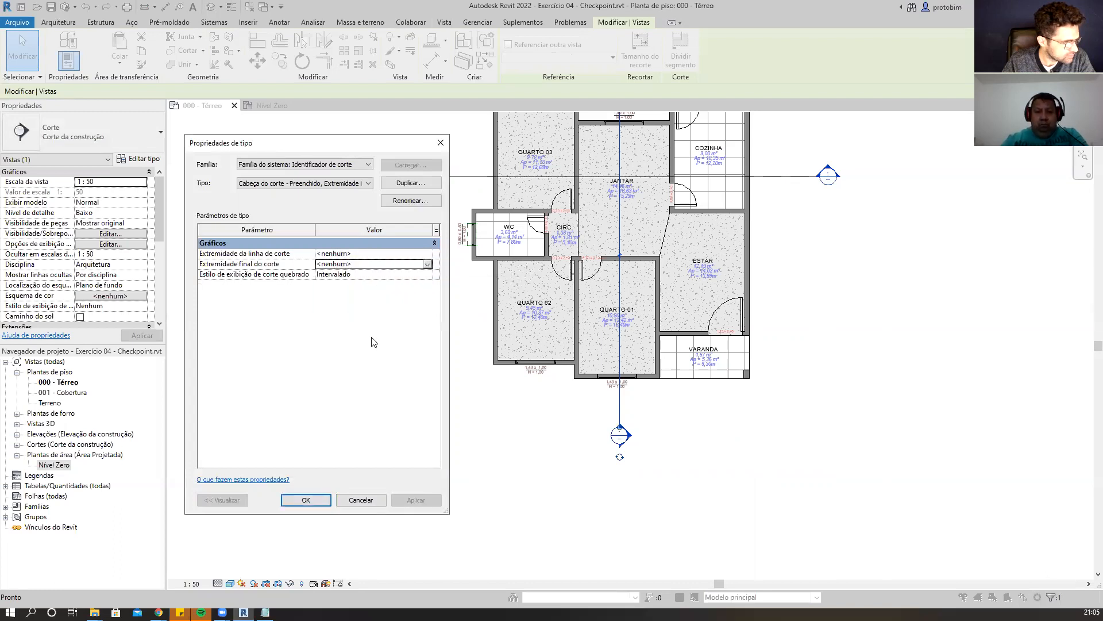
{"action": "left_click", "coordinate": [305, 499]}
{"action": "left_click", "coordinate": [405, 499]}
Restore the callout tag's head to M_Cabeçalho da chamada de detalhe and apply.
{"action": "left_click", "coordinate": [429, 256]}
{"action": "left_click", "coordinate": [428, 253]}
{"action": "left_click", "coordinate": [428, 253]}
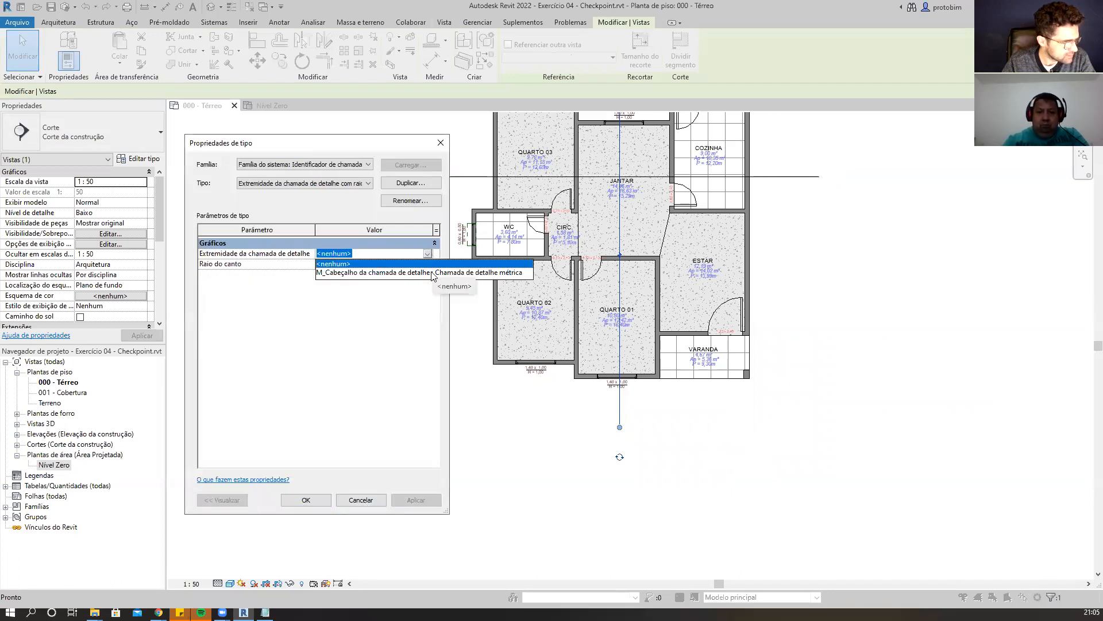
{"action": "left_click", "coordinate": [433, 273]}
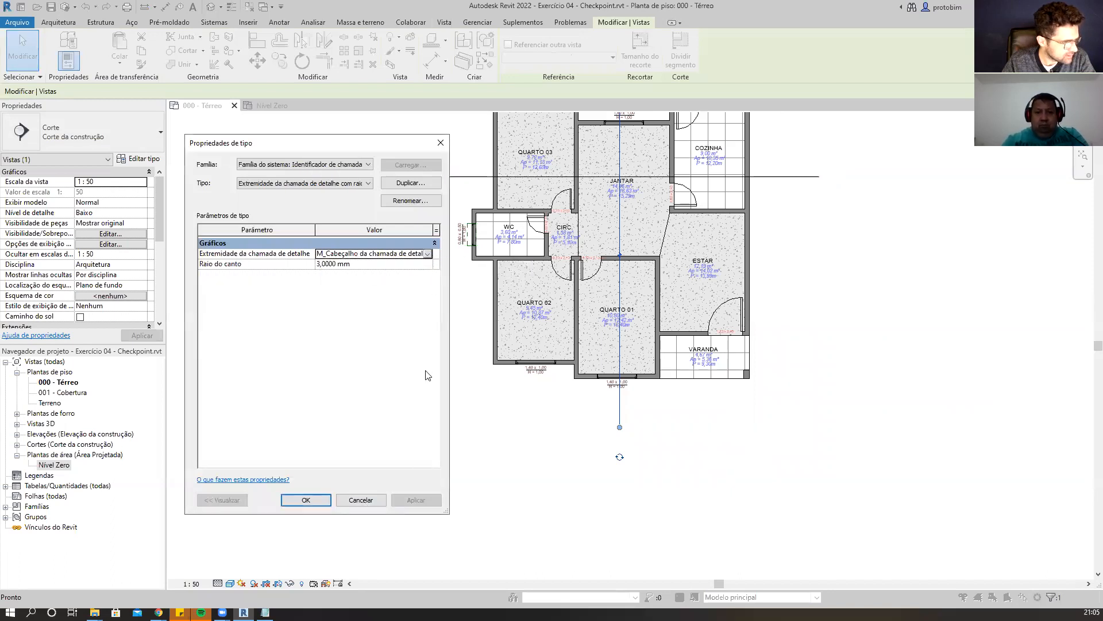
{"action": "left_click", "coordinate": [325, 500]}
{"action": "left_click", "coordinate": [415, 501]}
Set both section line ends of the section tag to M_Final do corte - Preenchido and apply.
{"action": "left_click", "coordinate": [429, 264]}
{"action": "left_click", "coordinate": [428, 253]}
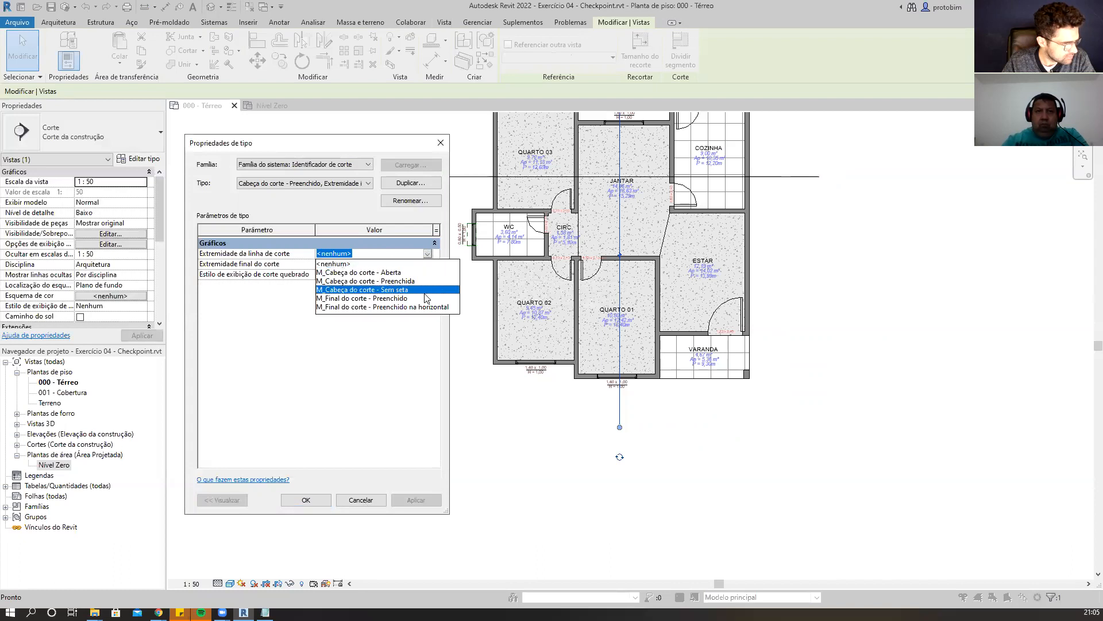
{"action": "left_click", "coordinate": [425, 298]}
{"action": "left_click", "coordinate": [428, 264]}
{"action": "left_click", "coordinate": [427, 264]}
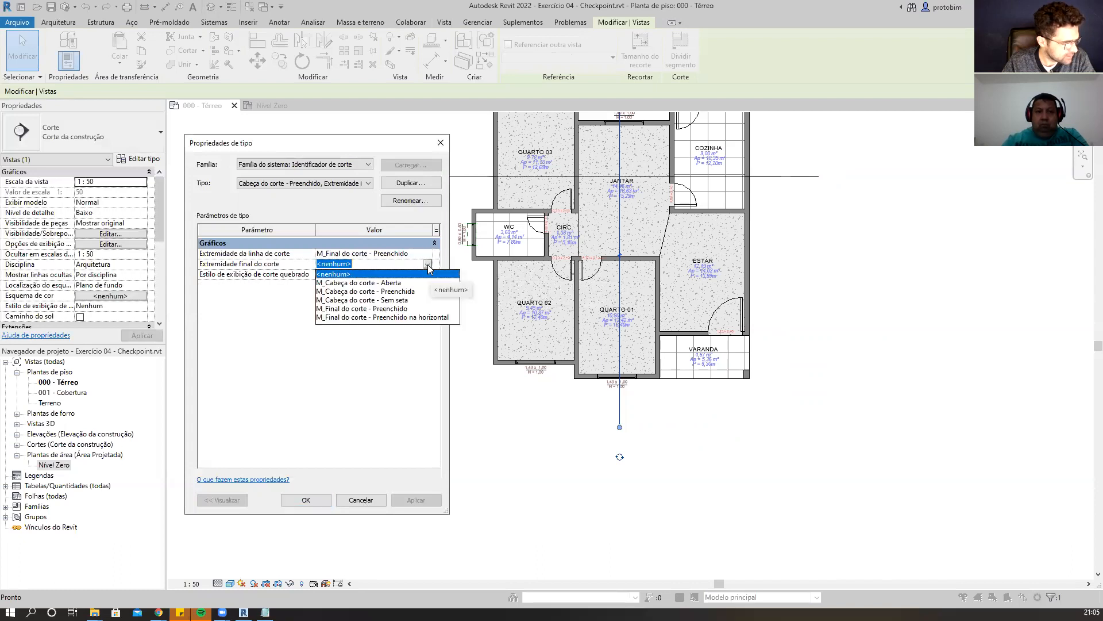
{"action": "left_click", "coordinate": [422, 308]}
{"action": "left_click", "coordinate": [306, 500]}
{"action": "left_click", "coordinate": [417, 500]}
Set both section line ends to M_Final do corte - Preenchido na horizontal.
{"action": "left_click", "coordinate": [429, 265]}
{"action": "left_click", "coordinate": [430, 265]}
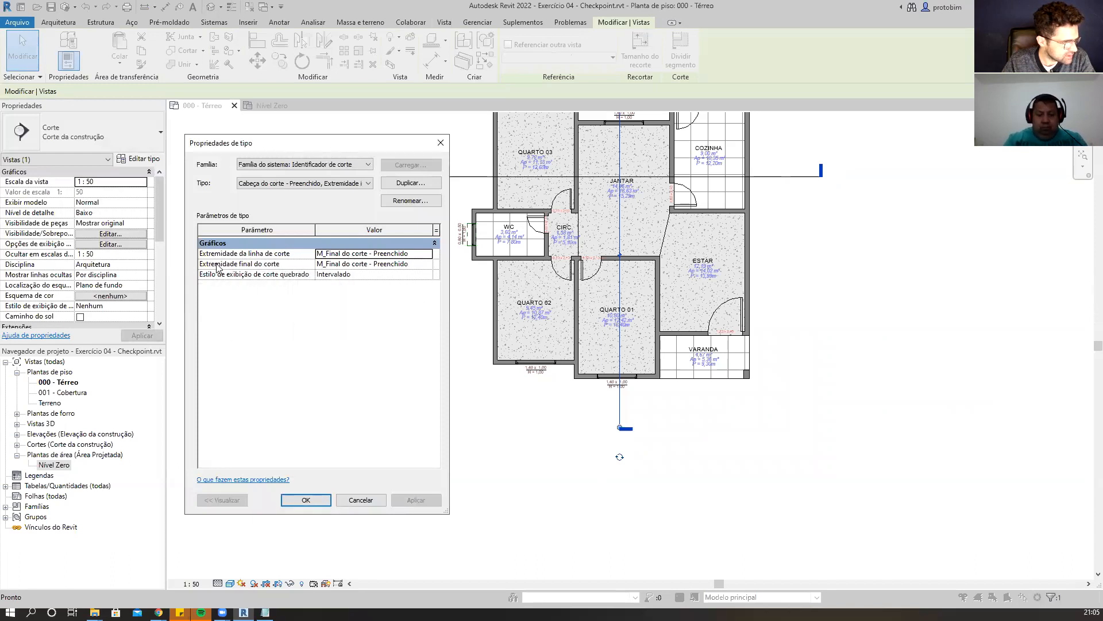
{"action": "left_click", "coordinate": [429, 255]}
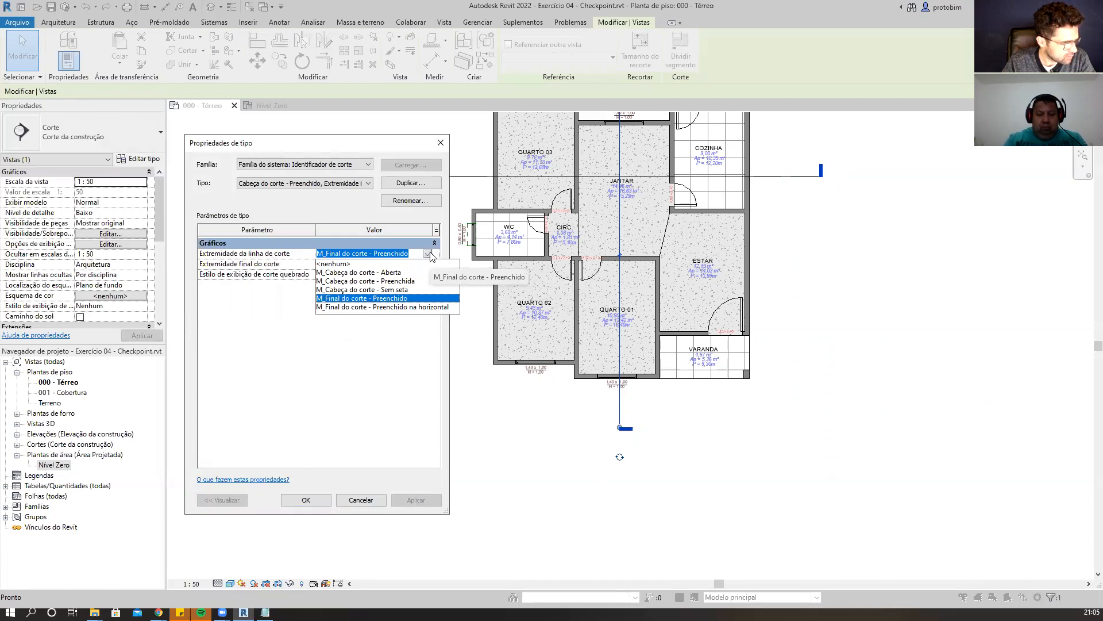
{"action": "left_click", "coordinate": [418, 308]}
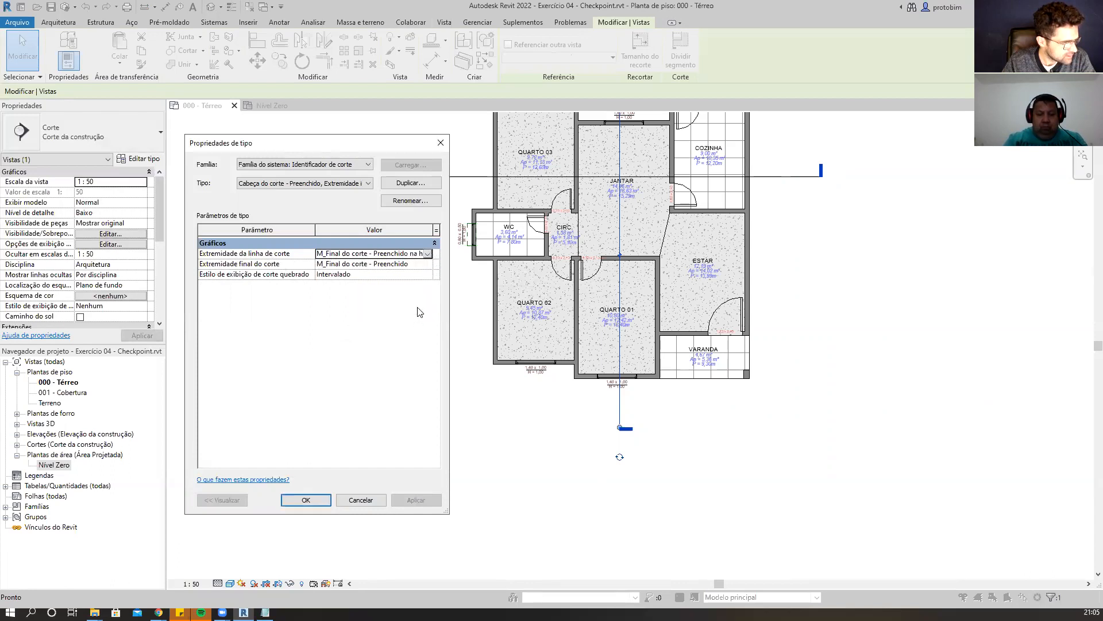
{"action": "left_click", "coordinate": [428, 265]}
{"action": "left_click", "coordinate": [423, 317]}
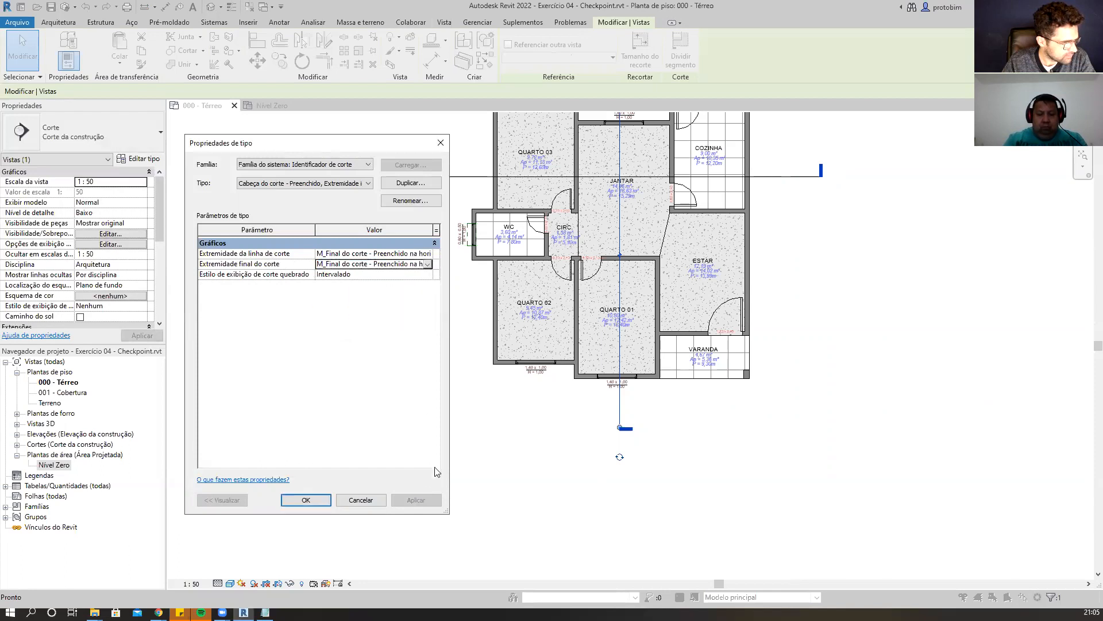
{"action": "left_click", "coordinate": [304, 500]}
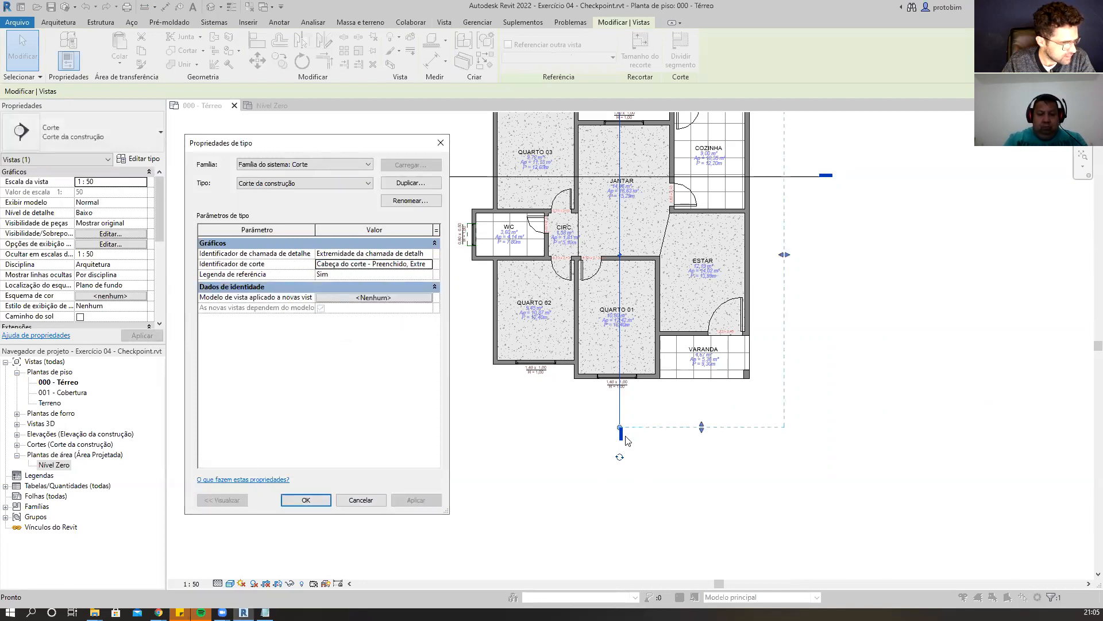
Set both section line ends to M_Cabeça do corte - Aberta, close the type properties and deselect the section.
{"action": "left_click", "coordinate": [429, 265]}
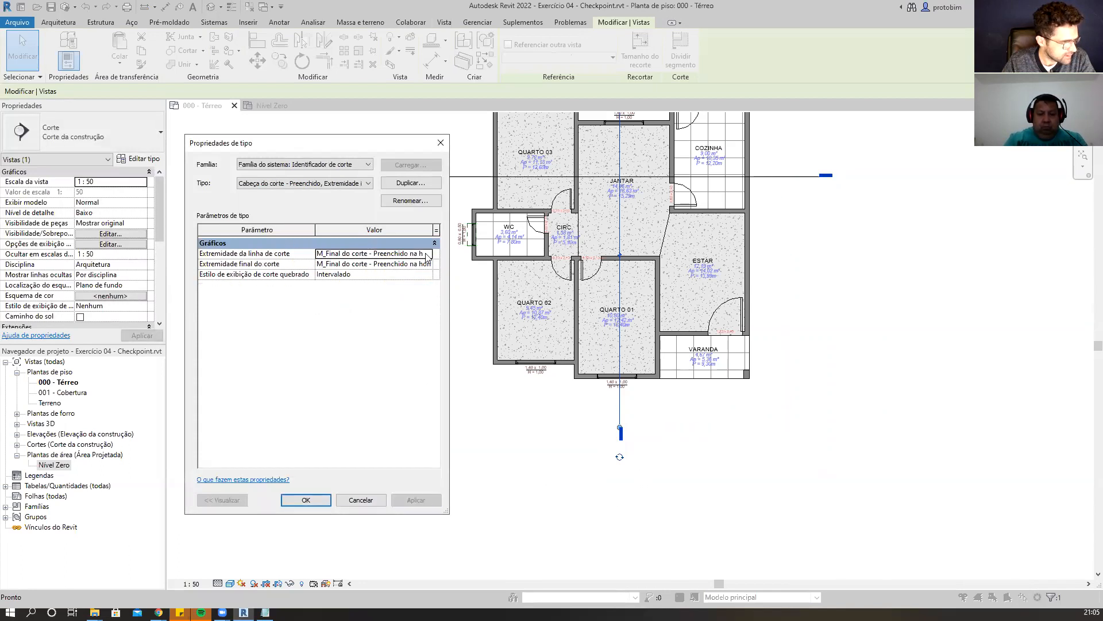
{"action": "left_click", "coordinate": [429, 254]}
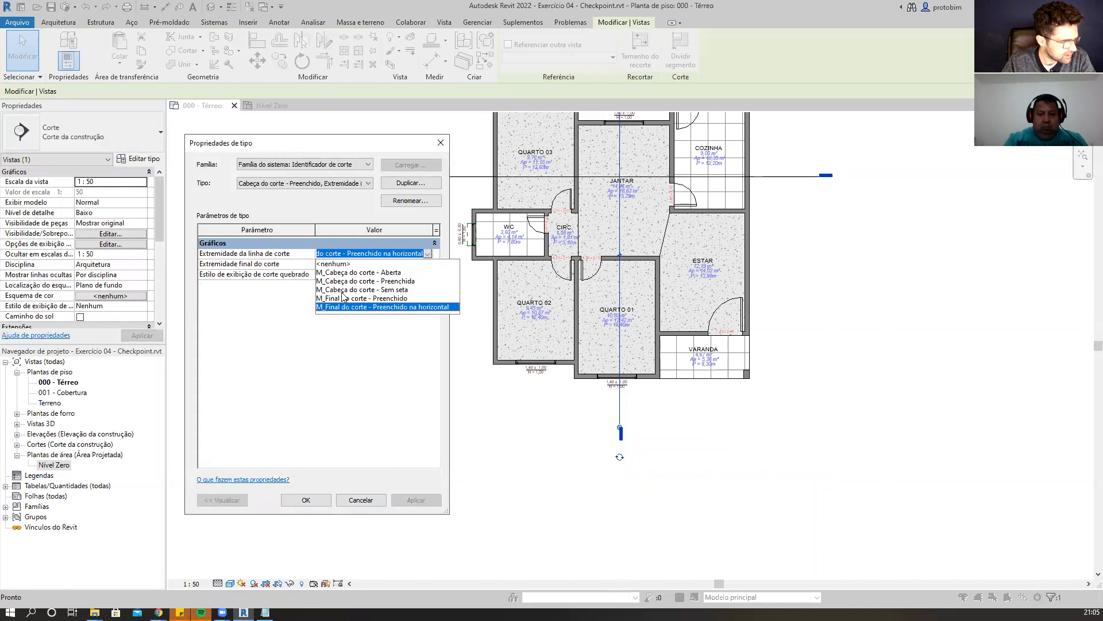
{"action": "left_click", "coordinate": [396, 272]}
{"action": "left_click", "coordinate": [429, 263]}
{"action": "left_click", "coordinate": [428, 263]}
{"action": "left_click", "coordinate": [379, 283]}
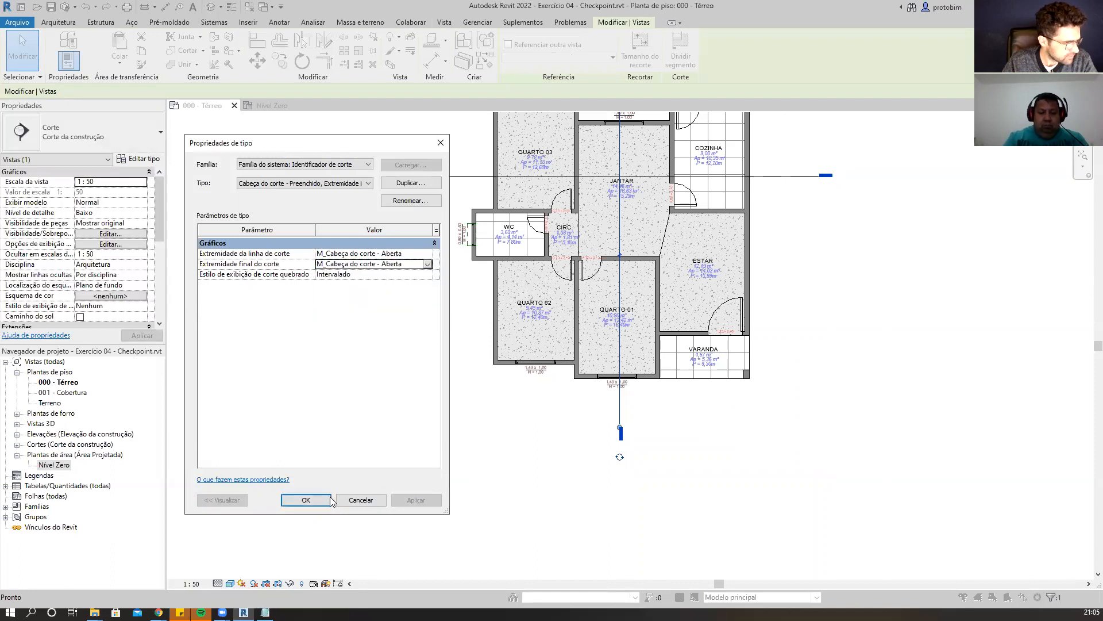
{"action": "left_click", "coordinate": [305, 500]}
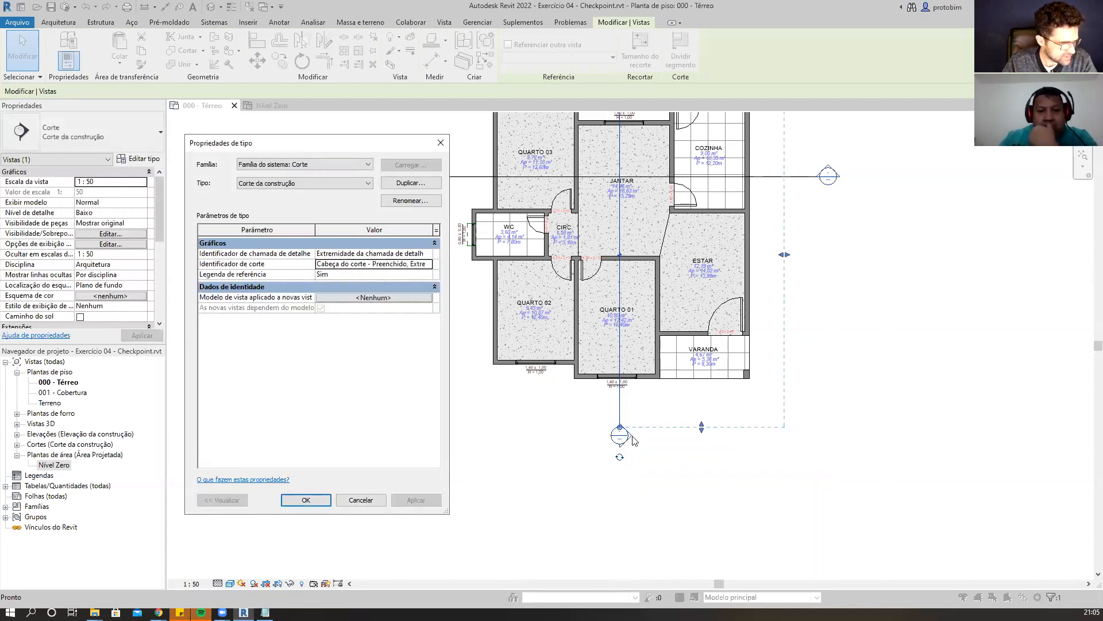
{"action": "left_click", "coordinate": [306, 500]}
{"action": "scroll", "coordinate": [661, 412], "scroll_direction": "up", "scroll_amount": 4}
{"action": "key", "text": "Escape"}
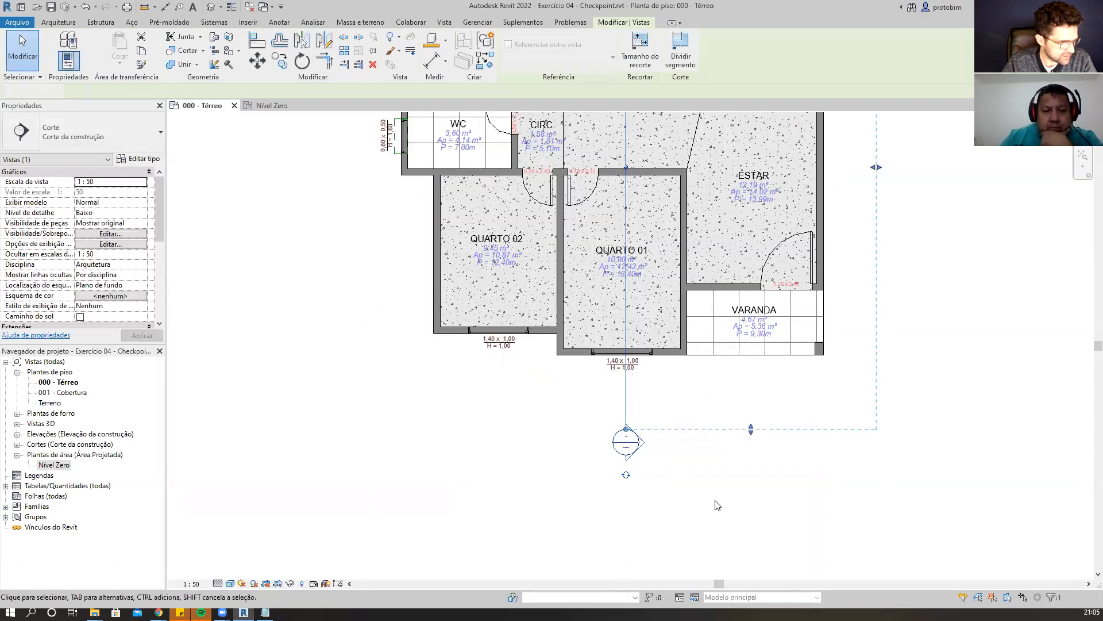
Close the 000 - Térreo floor plan view.
{"action": "scroll", "coordinate": [661, 412], "scroll_direction": "up", "scroll_amount": 2}
{"action": "scroll", "coordinate": [638, 454], "scroll_direction": "down", "scroll_amount": 2}
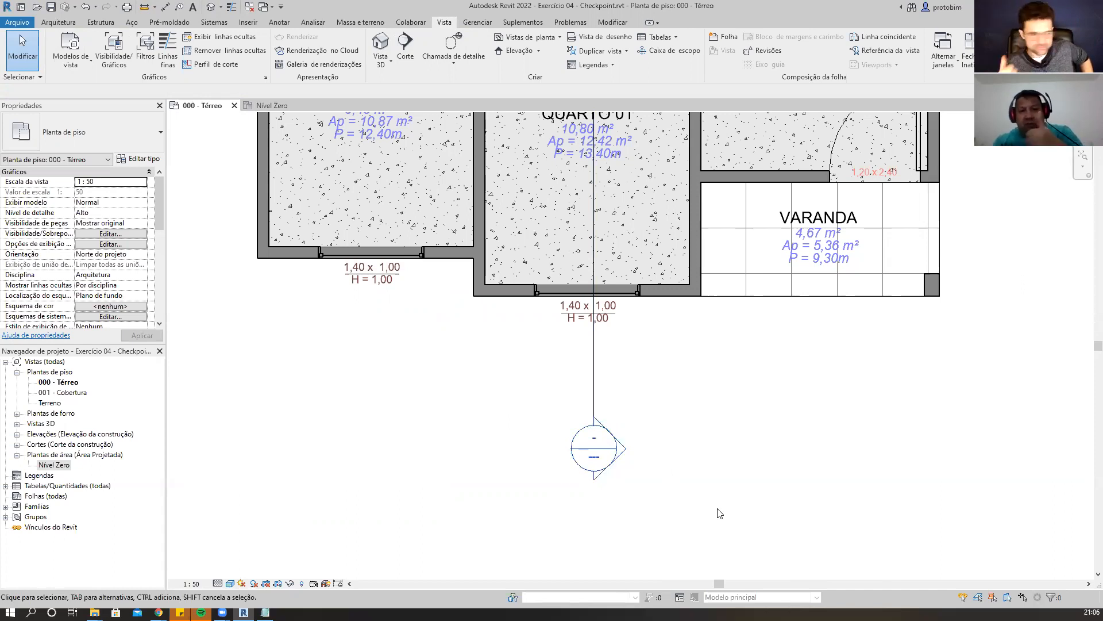
{"action": "scroll", "coordinate": [750, 452], "scroll_direction": "down", "scroll_amount": 5}
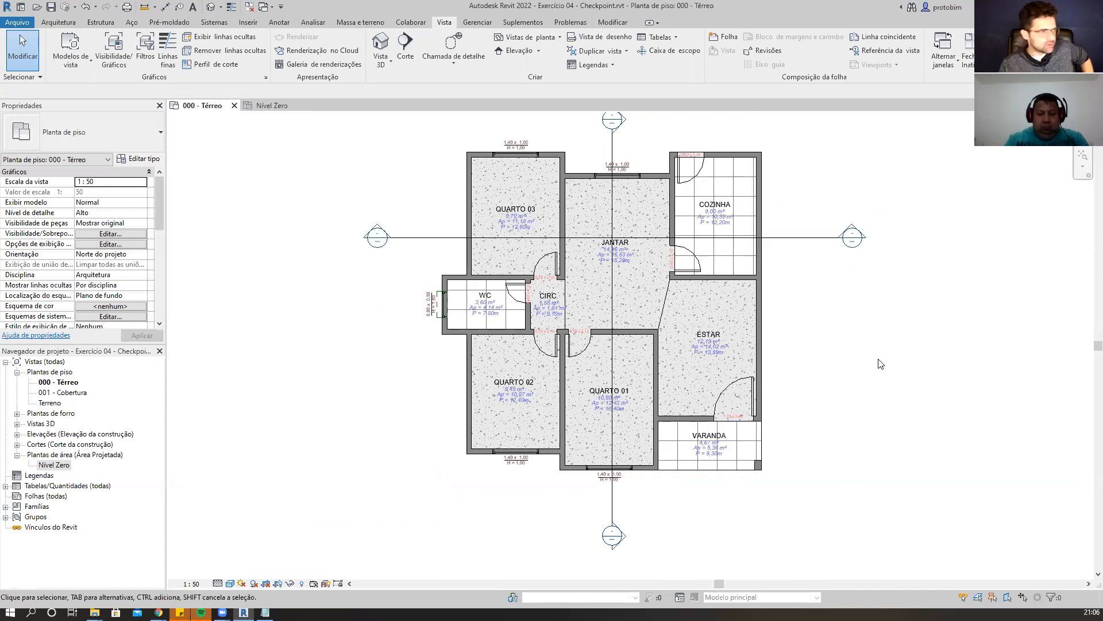
{"action": "left_click", "coordinate": [234, 105]}
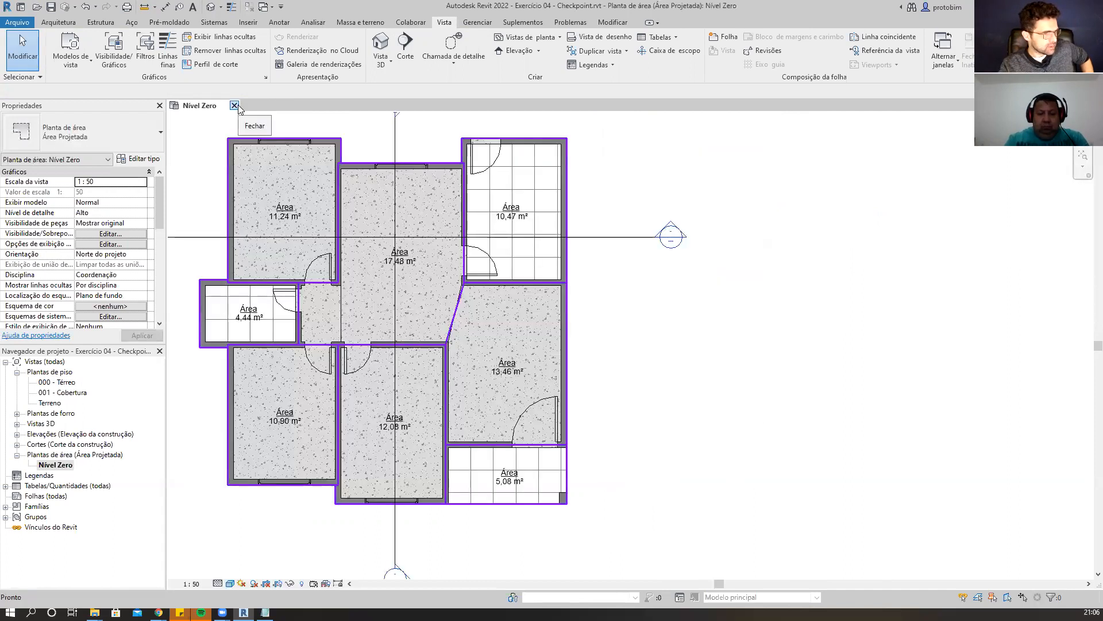
{"action": "left_click", "coordinate": [234, 105]}
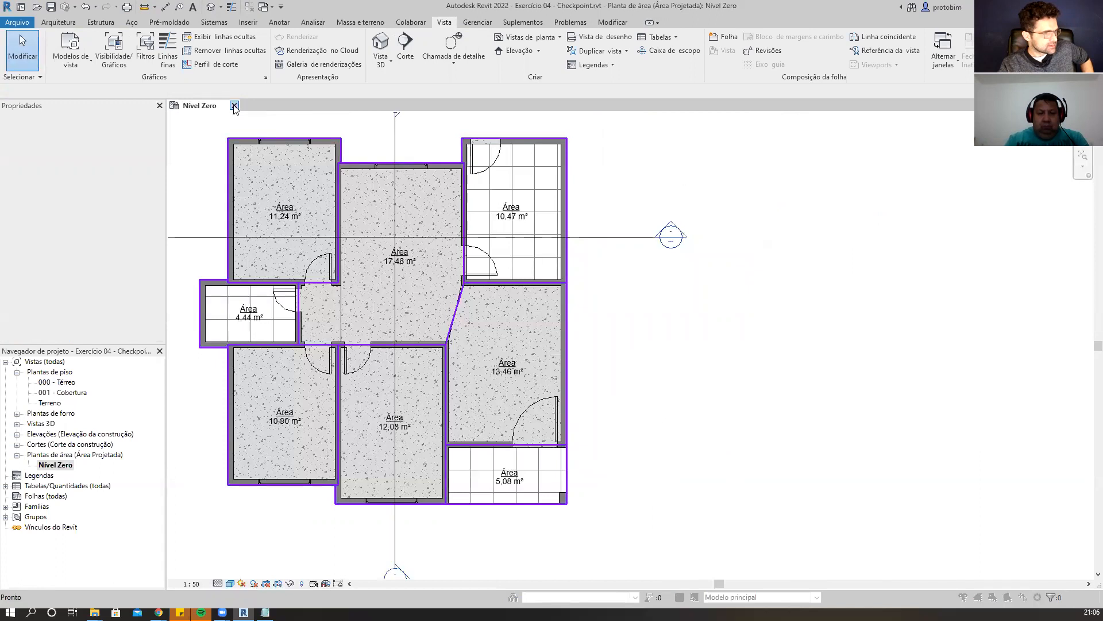
{"action": "left_click", "coordinate": [531, 315]}
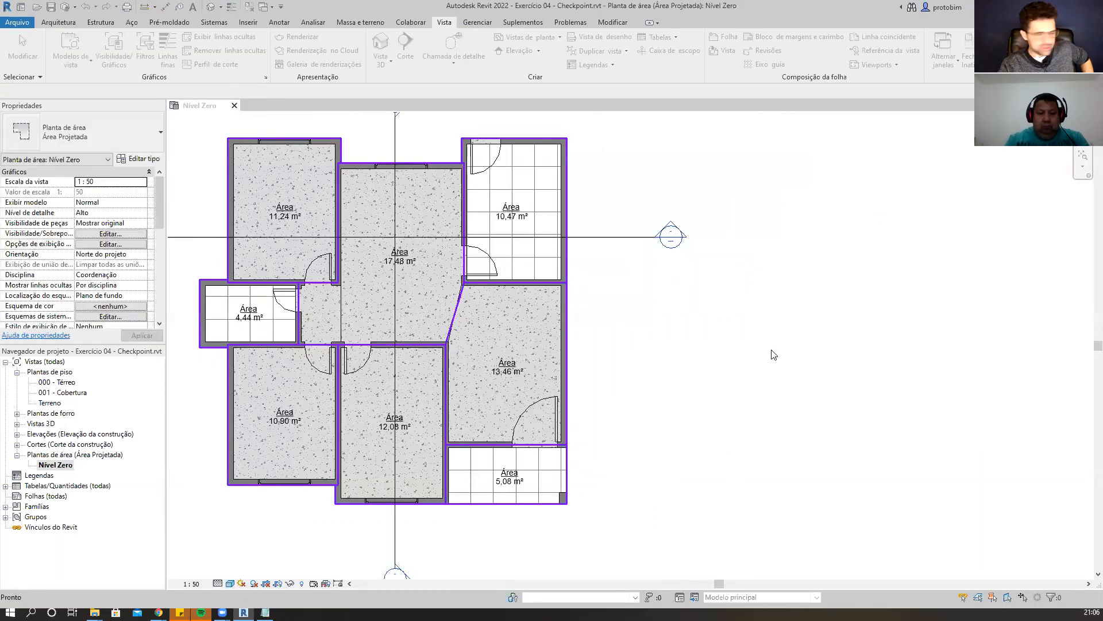